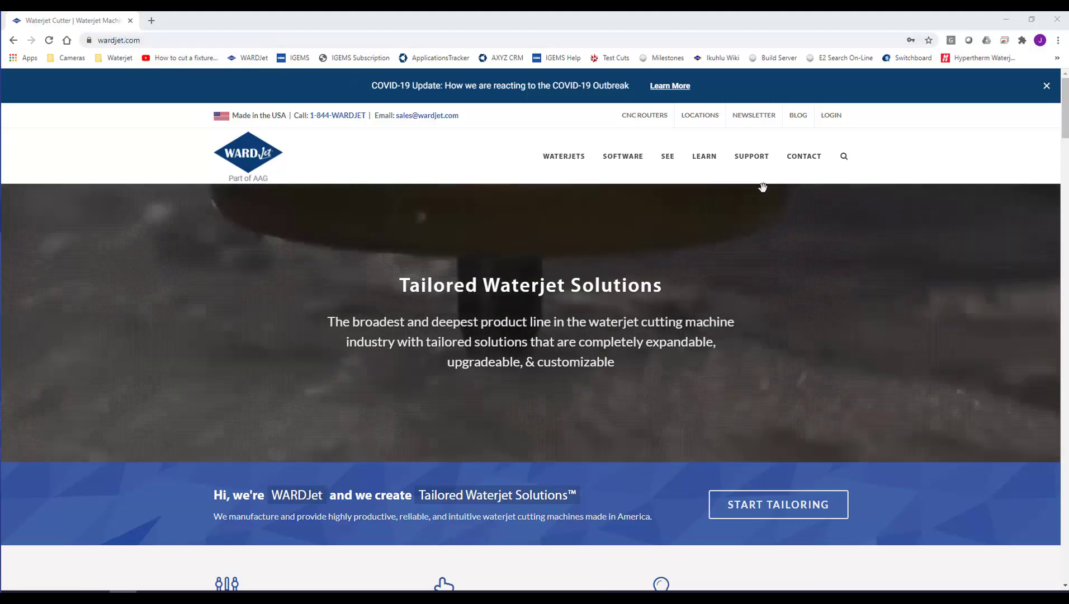
# Step: Open the Support Videos page on the WARDJet site and look through the listed WARDCAM videos
pyautogui.moveTo(761, 161)
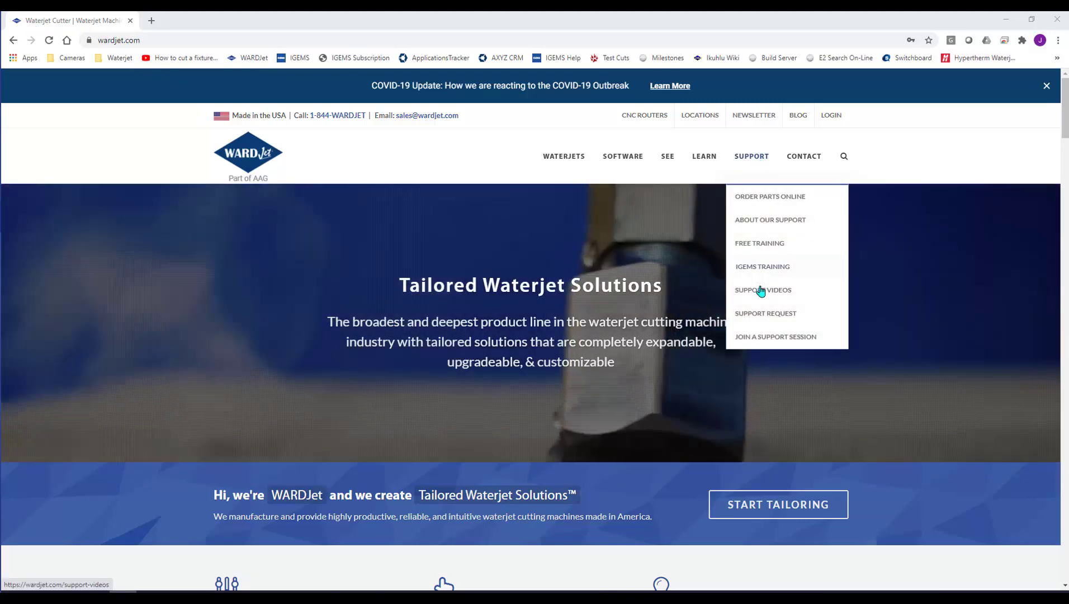
pyautogui.click(758, 297)
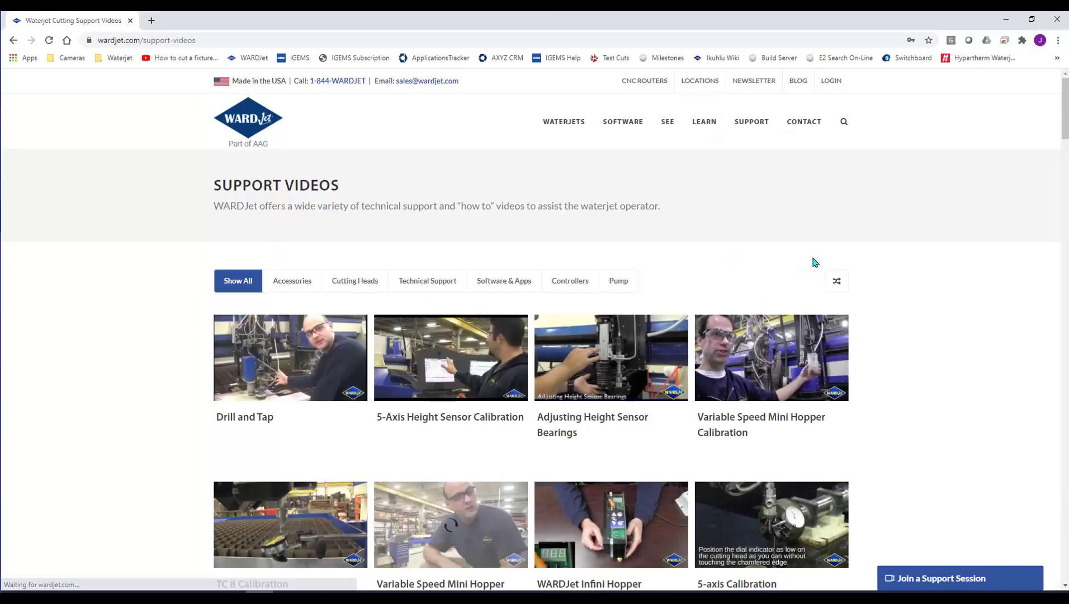
pyautogui.scroll(-5, 903, 263)
pyautogui.scroll(-16, 905, 263)
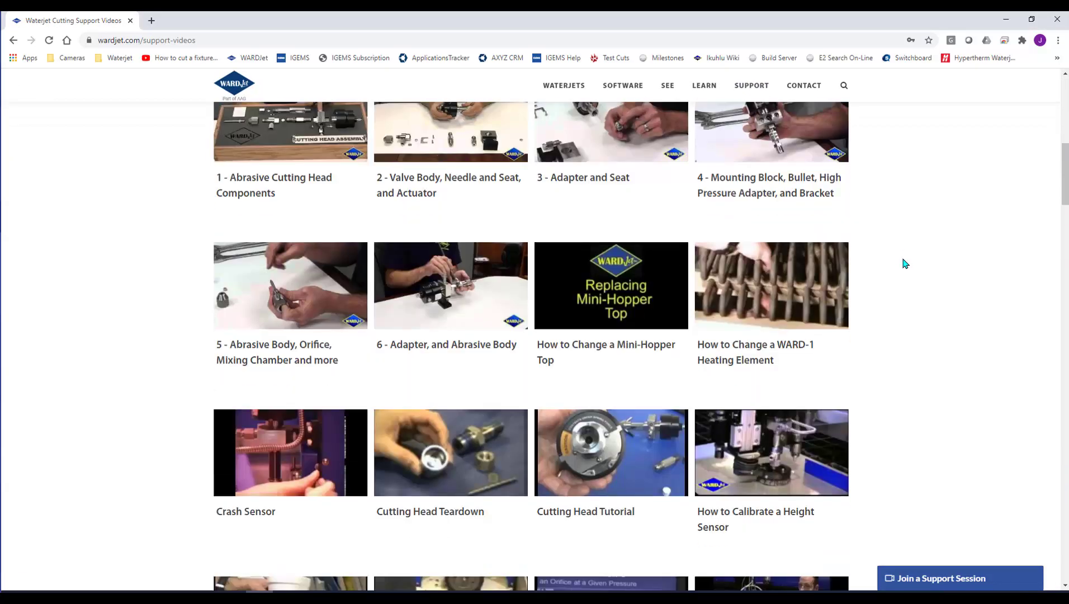
pyautogui.scroll(-8, 905, 263)
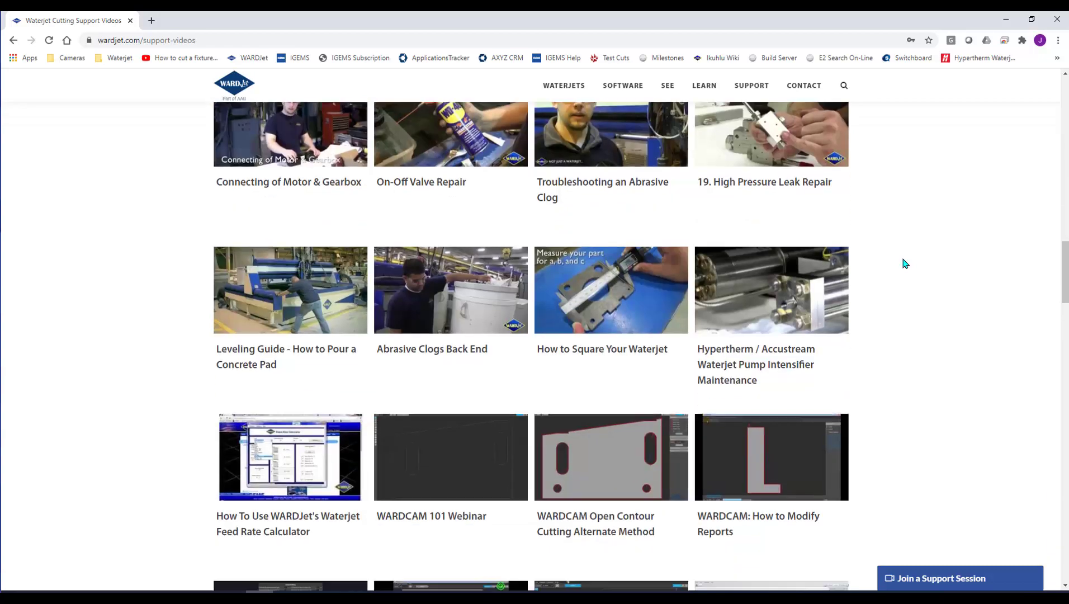
pyautogui.scroll(1, 730, 217)
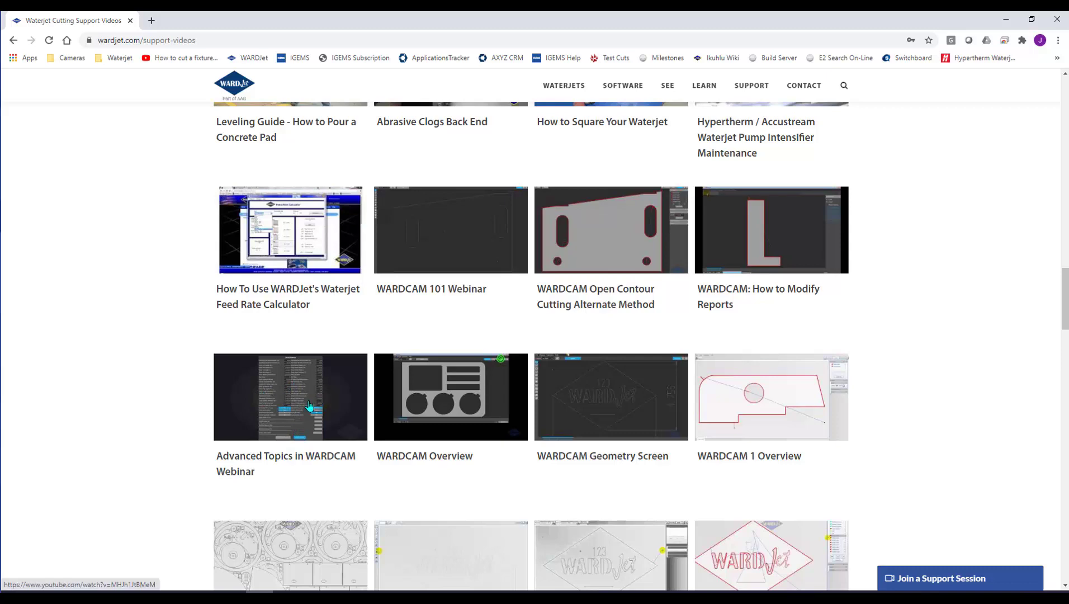
pyautogui.scroll(-2, 823, 355)
pyautogui.scroll(-3, 968, 337)
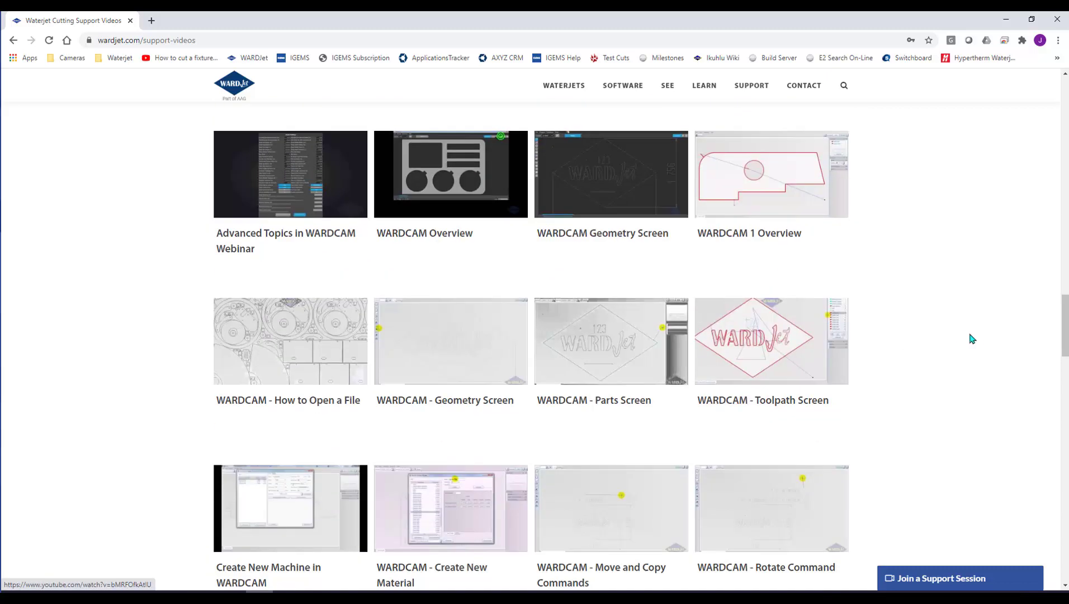
pyautogui.scroll(5, 967, 335)
pyautogui.scroll(3, 946, 329)
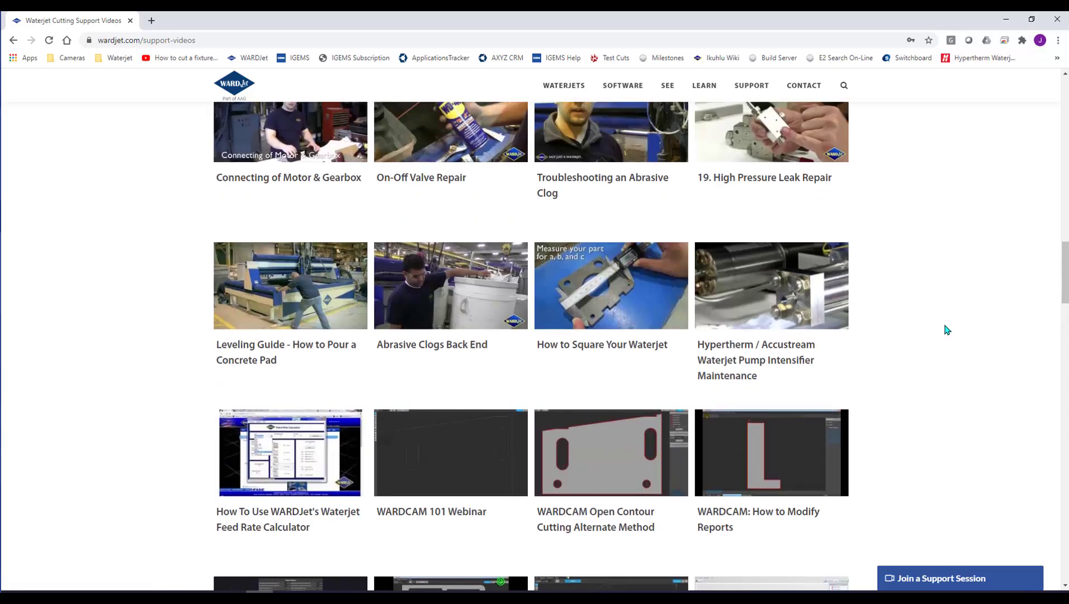
pyautogui.scroll(9, 942, 327)
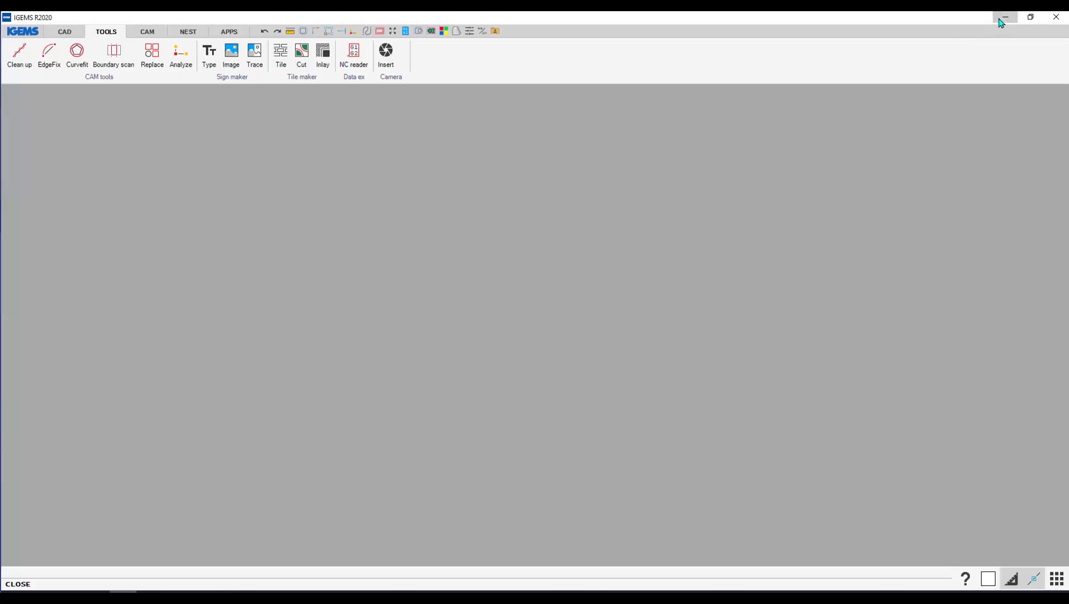
# Step: Switch to WARDCAM, view its About information and open the WARDCAM site from there
pyautogui.click(1004, 20)
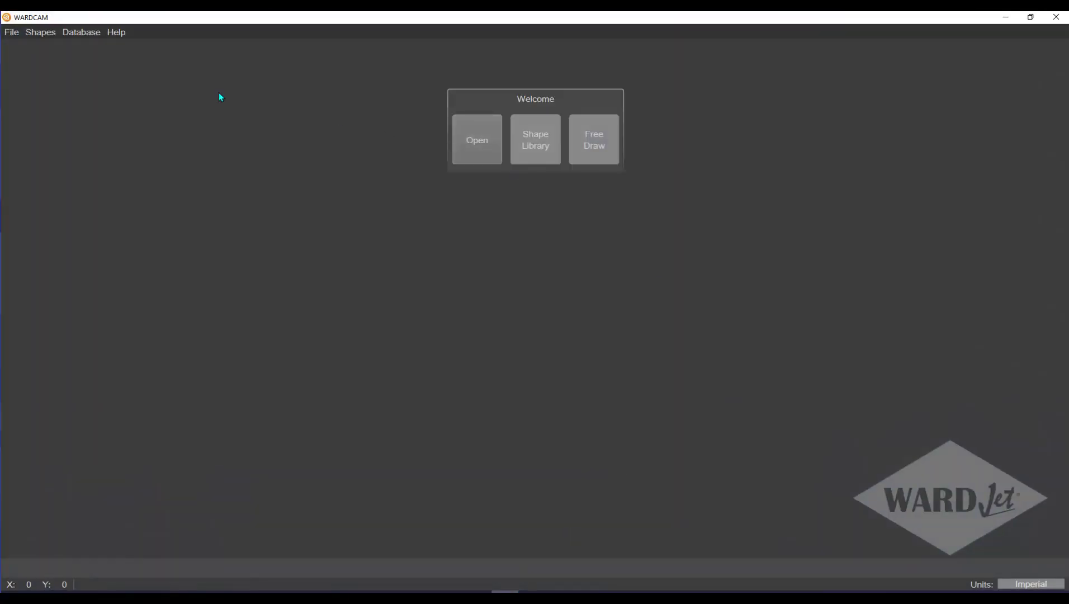
pyautogui.click(117, 34)
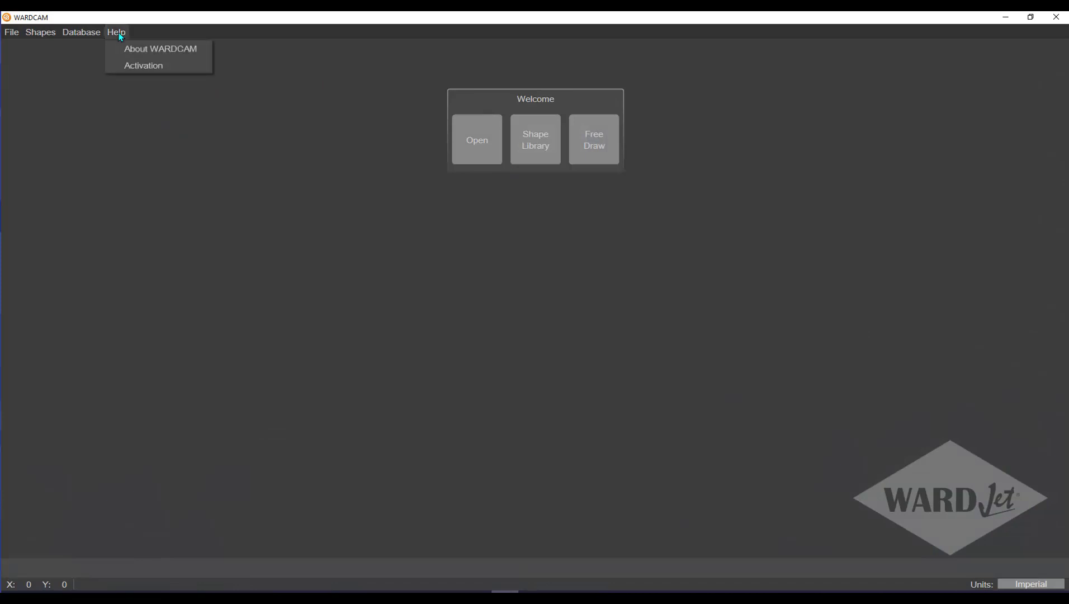
pyautogui.click(173, 49)
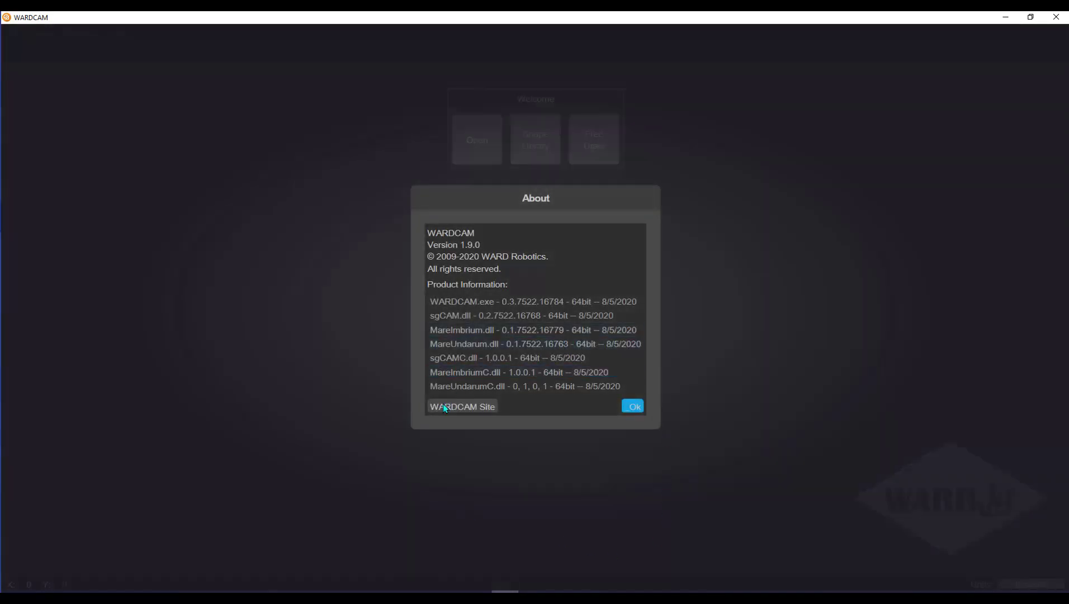
pyautogui.click(463, 407)
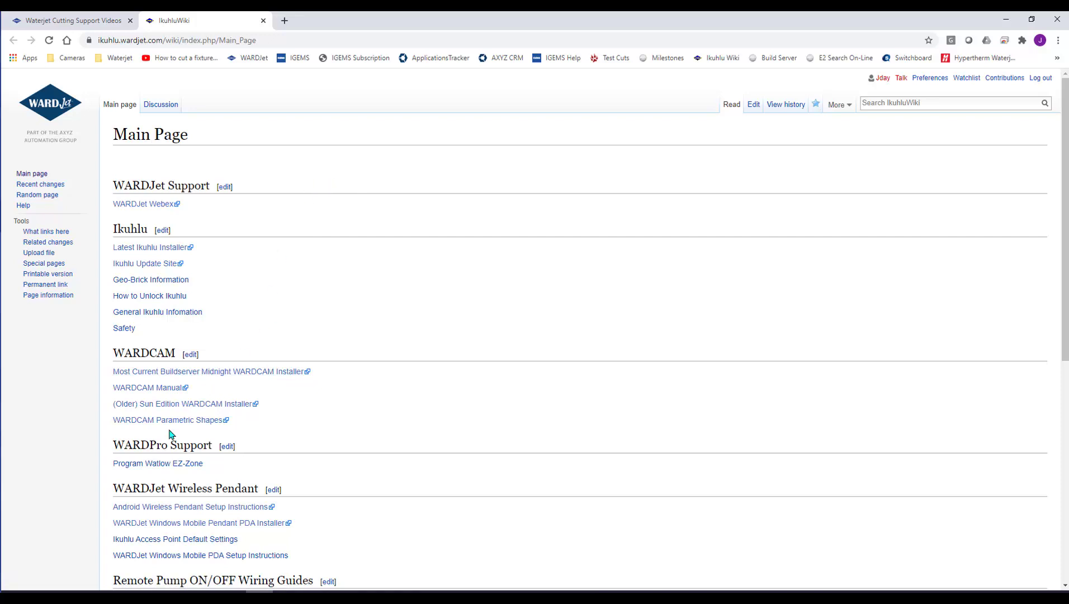
# Step: Switch to File Explorer in a maximized window and open the folder C:\ProgramData\WARDJet\WARDCAM
pyautogui.click(123, 598)
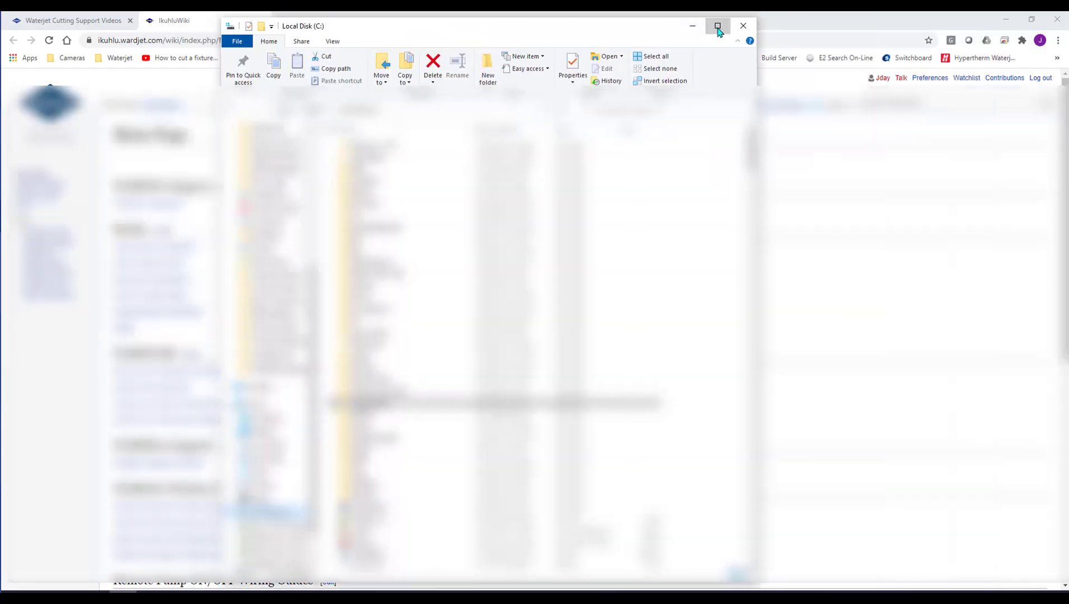
pyautogui.click(714, 24)
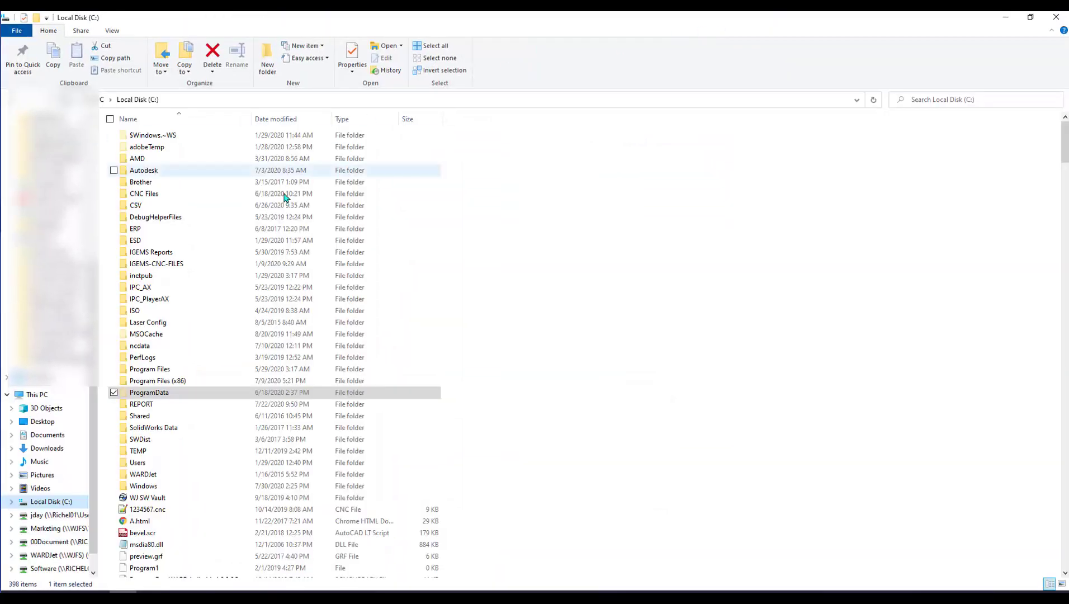
pyautogui.click(143, 393)
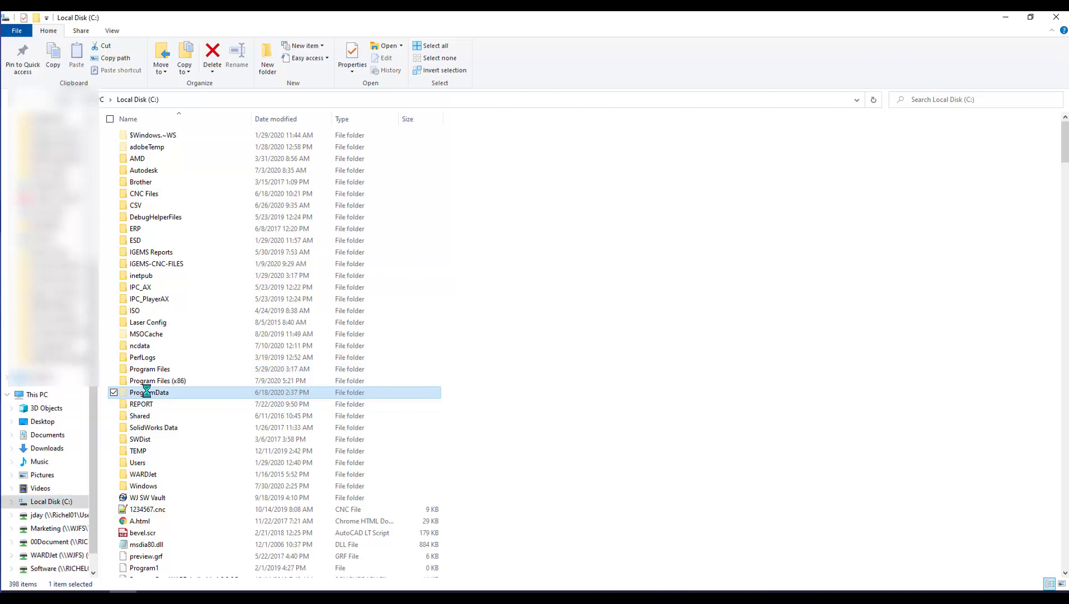
pyautogui.doubleClick(144, 394)
pyautogui.scroll(-6, 185, 369)
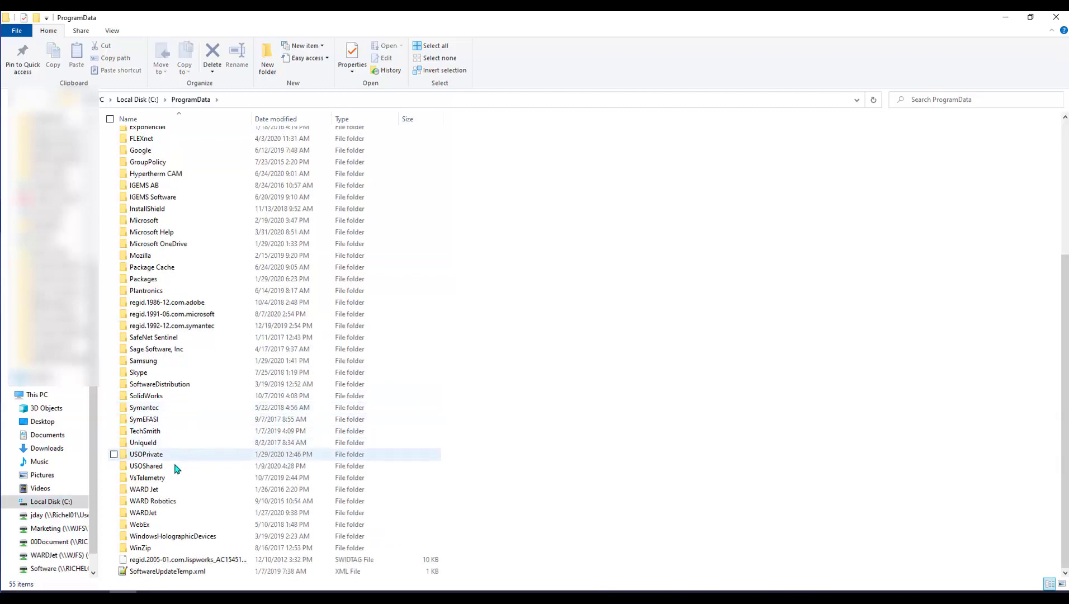
pyautogui.doubleClick(145, 513)
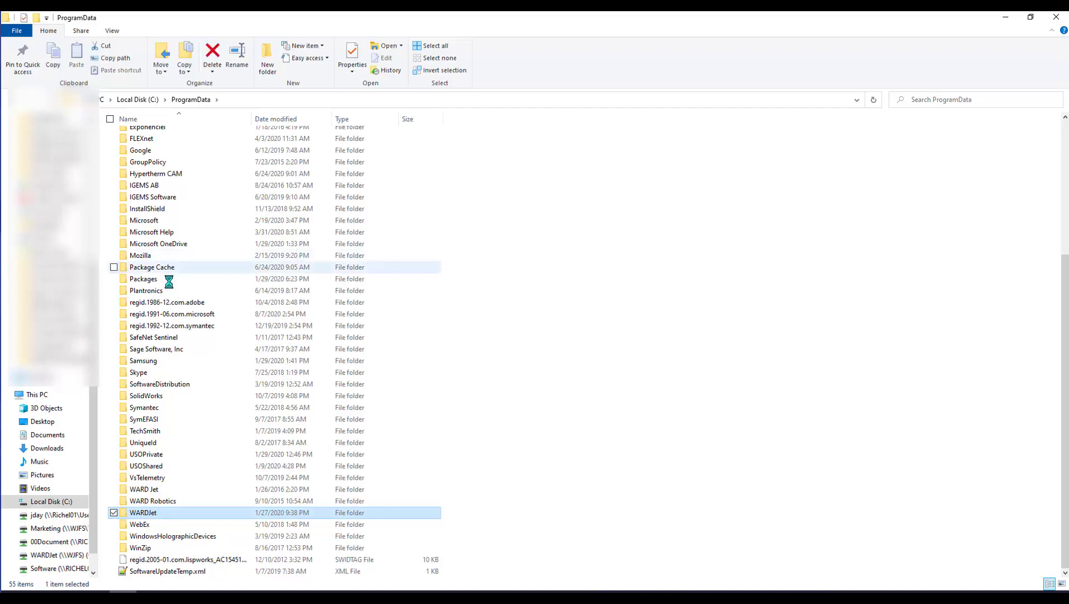
pyautogui.doubleClick(161, 161)
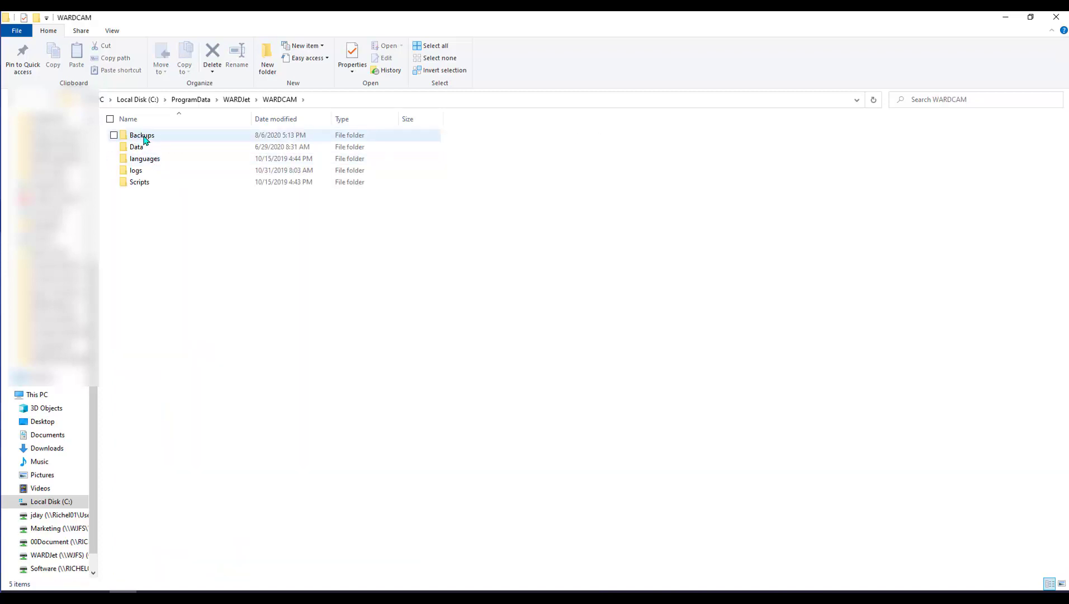
# Step: Open the Data folder inside the 2020-08-06[17.13.12] backup to view the backed-up database files
pyautogui.doubleClick(148, 137)
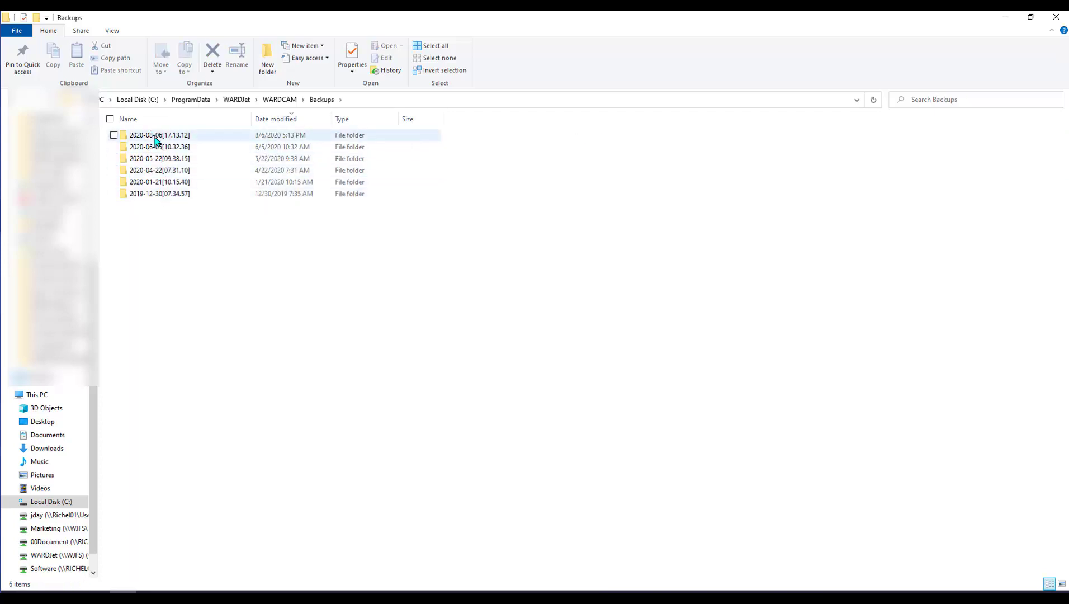
pyautogui.click(154, 137)
pyautogui.doubleClick(154, 137)
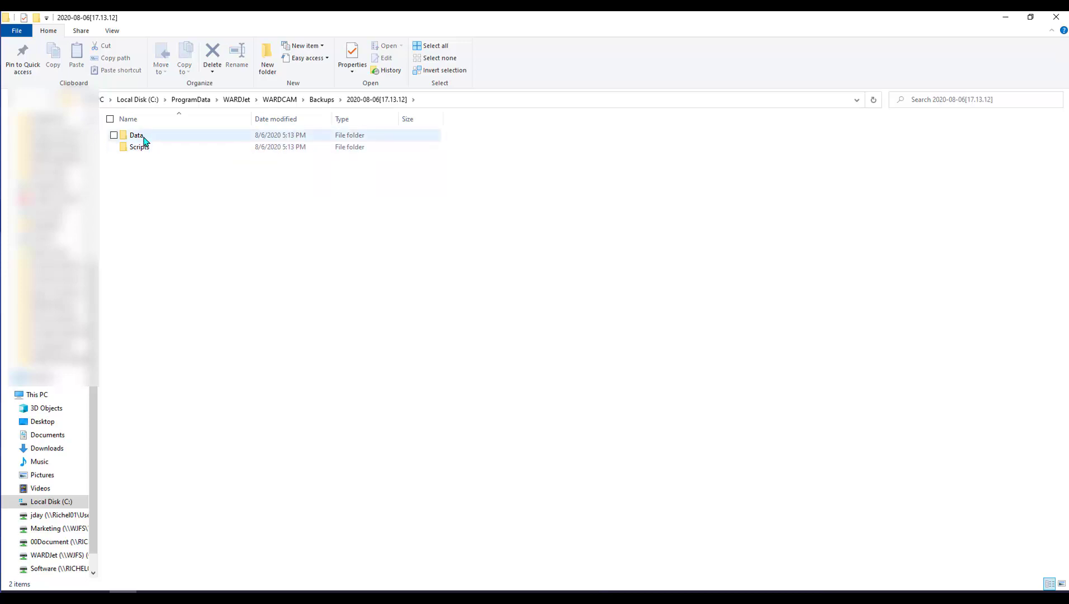
pyautogui.click(142, 140)
pyautogui.doubleClick(143, 138)
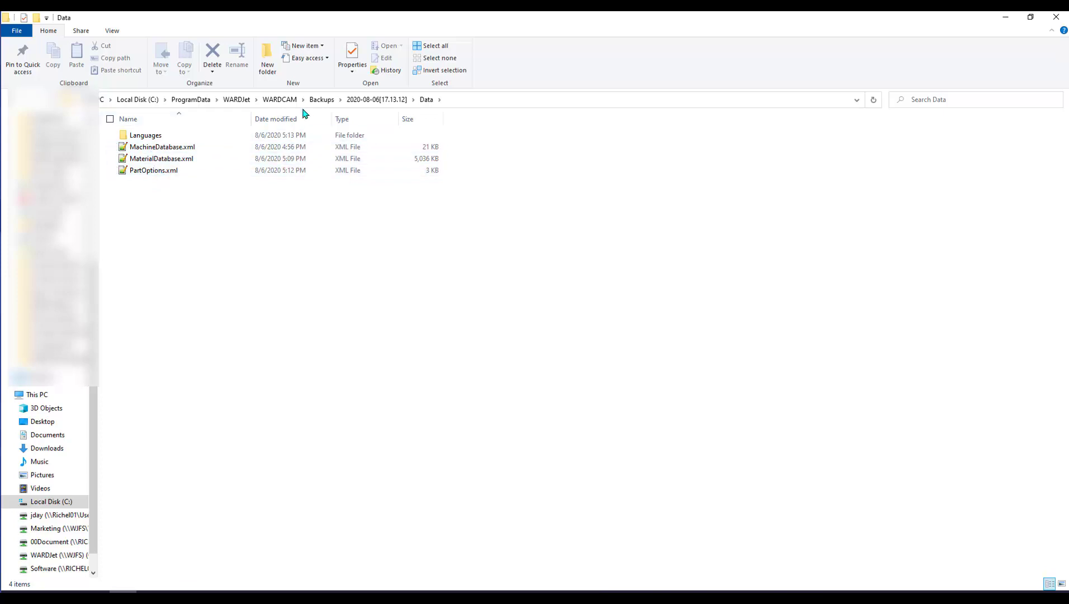
# Step: Return to WARDCAM and close its About information
pyautogui.click(1006, 20)
pyautogui.click(1005, 21)
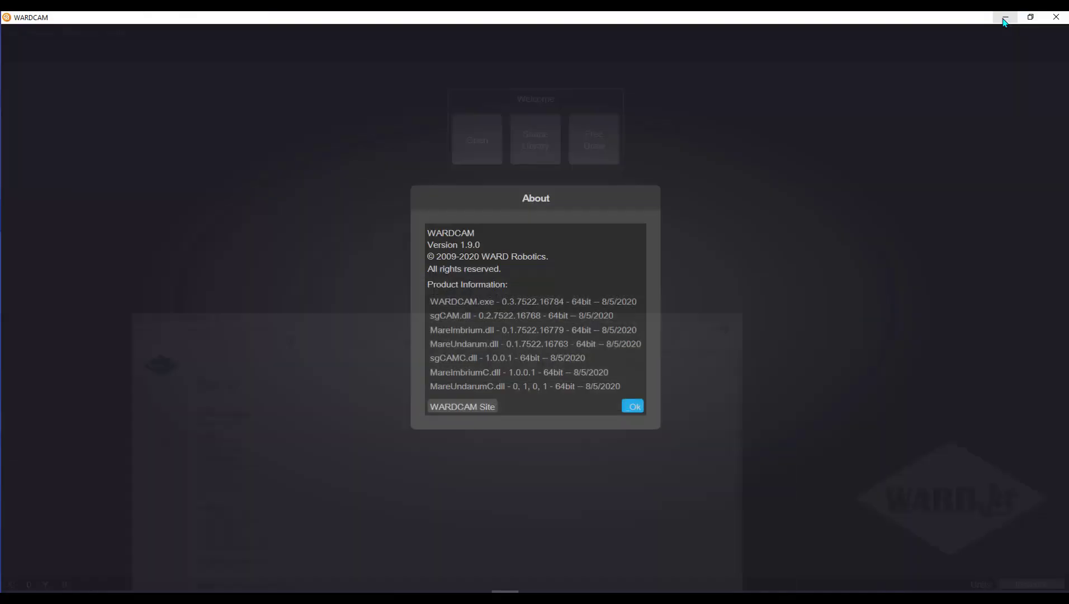
pyautogui.click(633, 406)
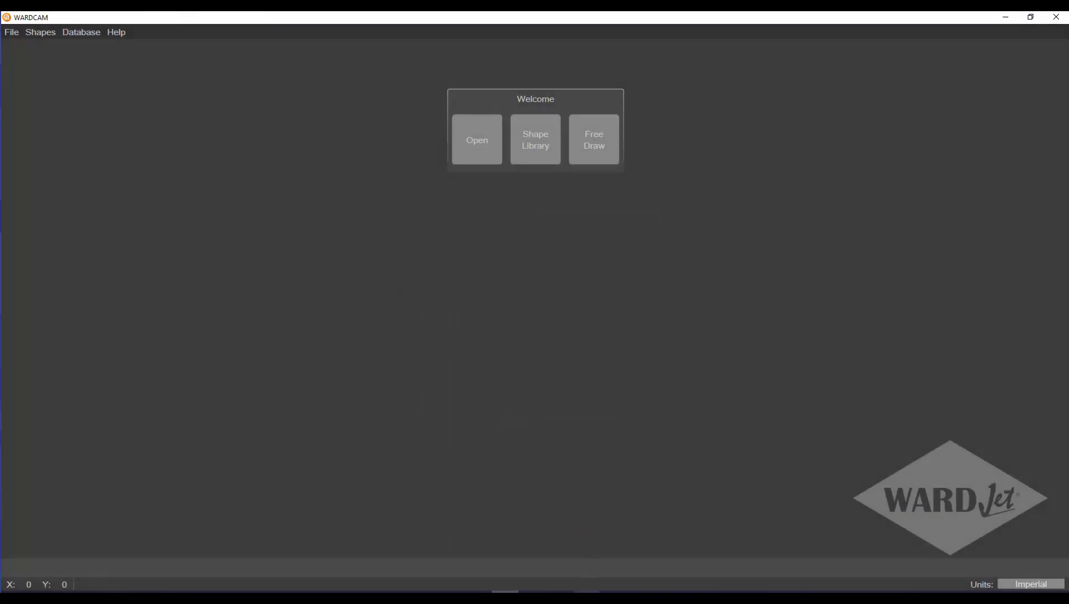
# Step: Bring up the On-Screen Keyboard, toggle Scroll Lock on it and minimize the keyboard
pyautogui.press('ctrl+super+o')
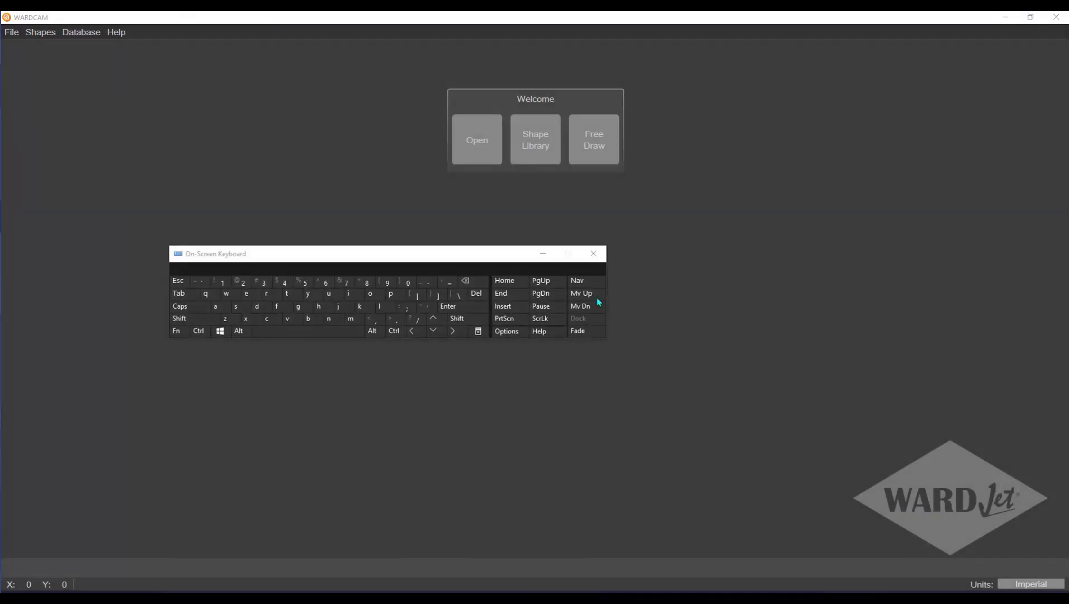
pyautogui.moveTo(487, 256); pyautogui.dragTo(493, 245)
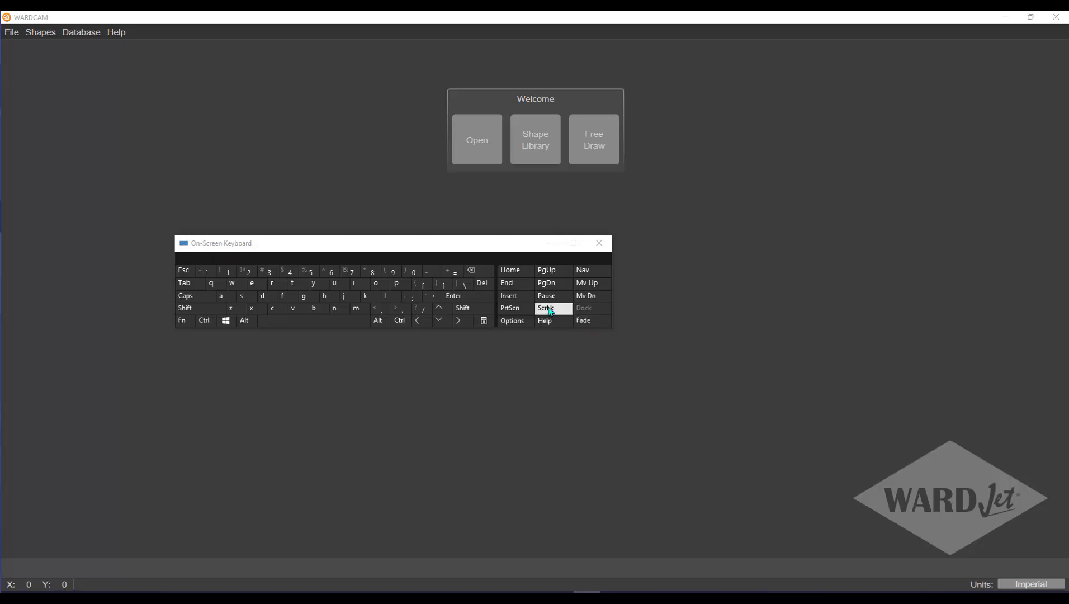
pyautogui.click(551, 309)
pyautogui.click(549, 244)
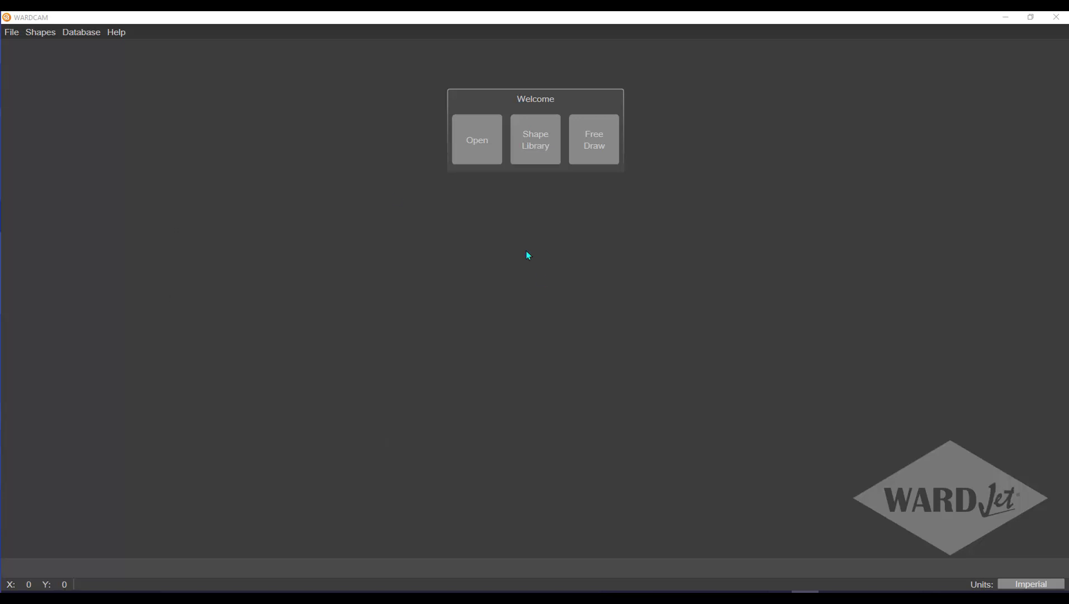
# Step: Open WARDCAM's Global Settings and look at the file locations for the machine and material databases
pyautogui.click(81, 32)
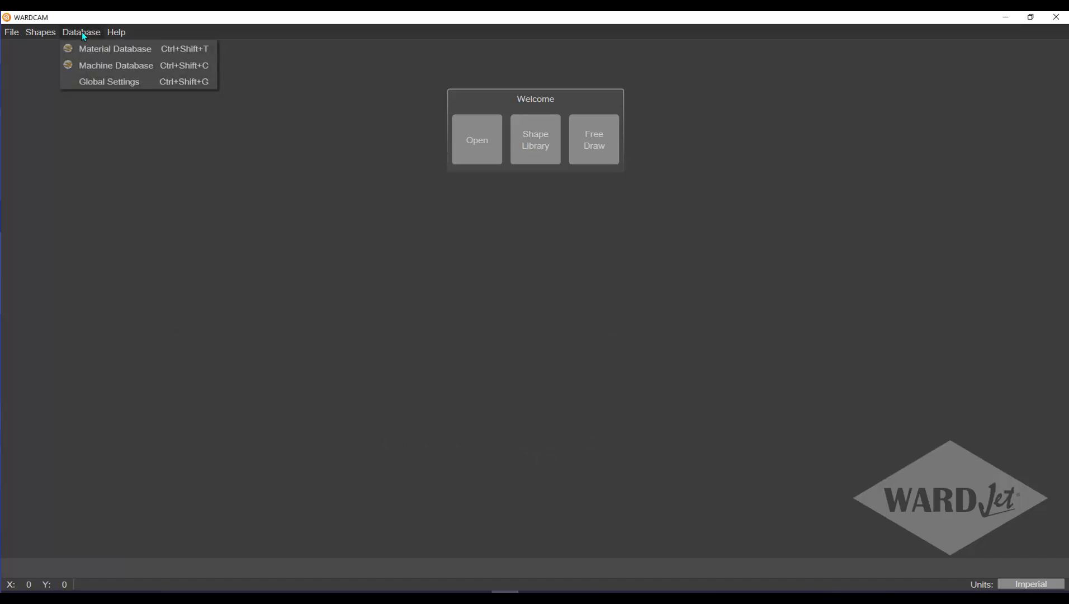
pyautogui.click(105, 82)
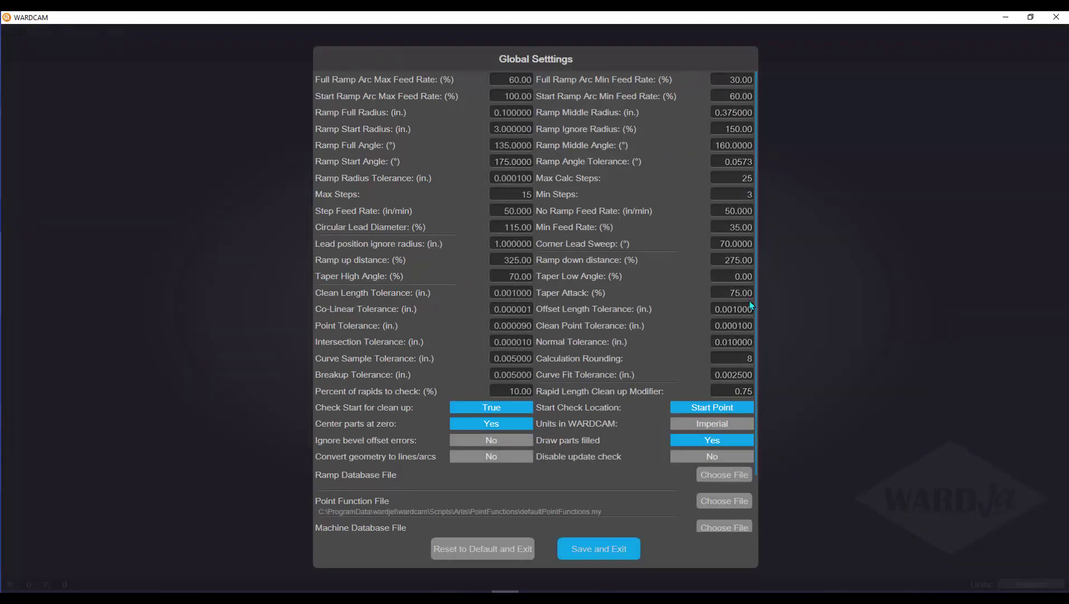
pyautogui.moveTo(756, 296); pyautogui.dragTo(756, 430)
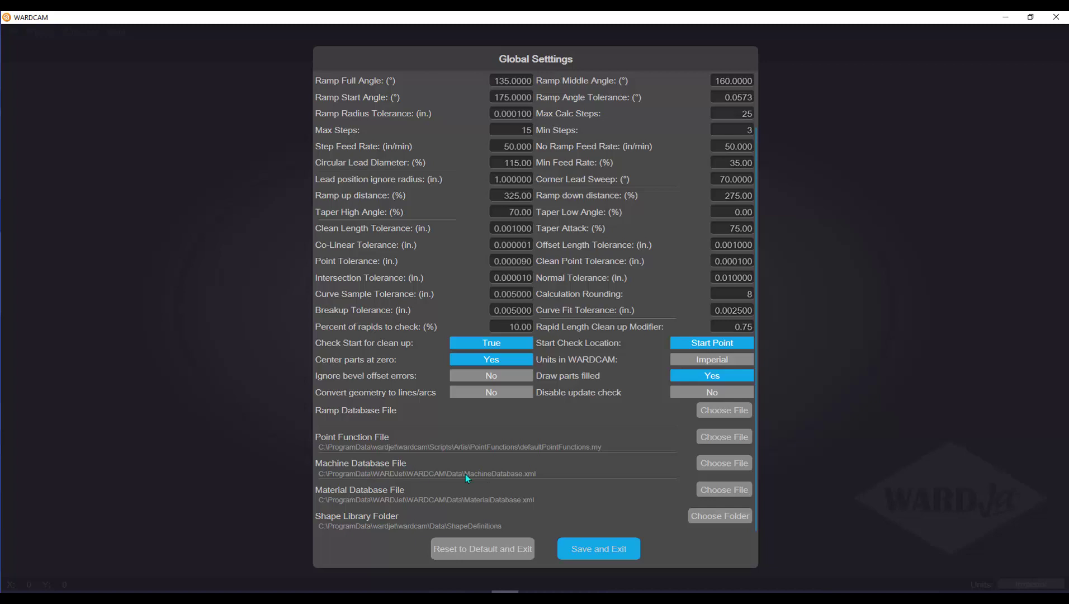
# Step: Set the Machine Database File to MachineDatabase.xml in Q:\Sales\WARDCAM Setup Files\Data on the shared network drive
pyautogui.click(732, 465)
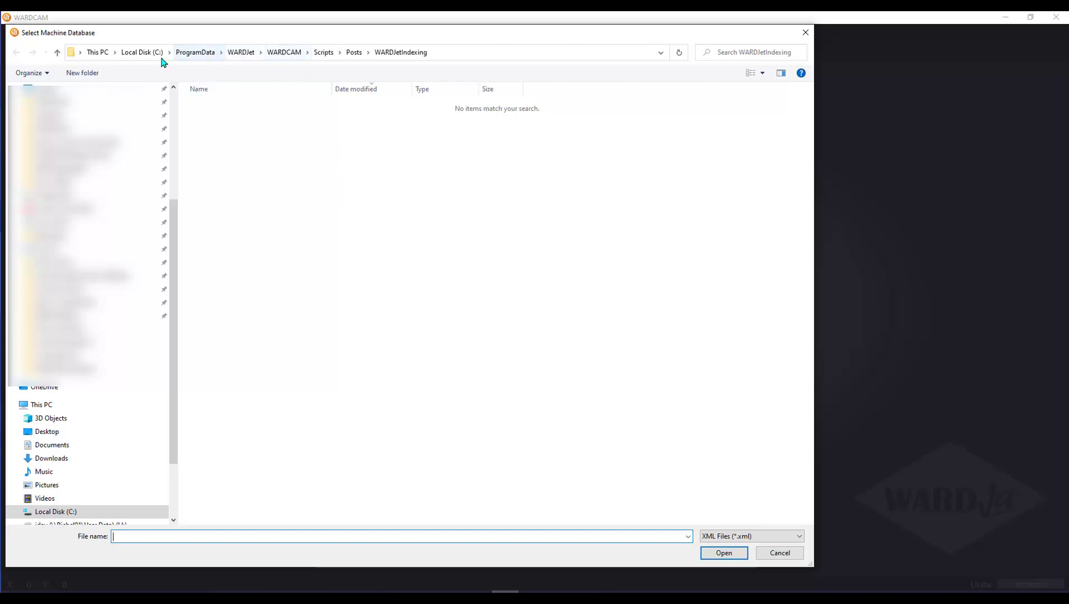
pyautogui.moveTo(176, 375); pyautogui.dragTo(179, 292)
pyautogui.click(72, 262)
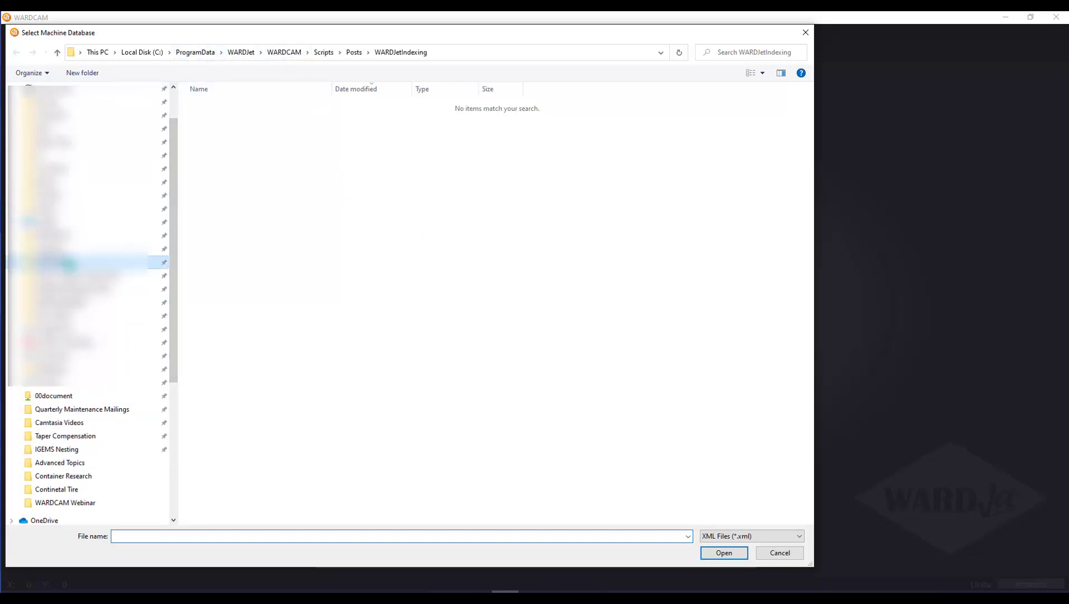
pyautogui.scroll(2, 175, 190)
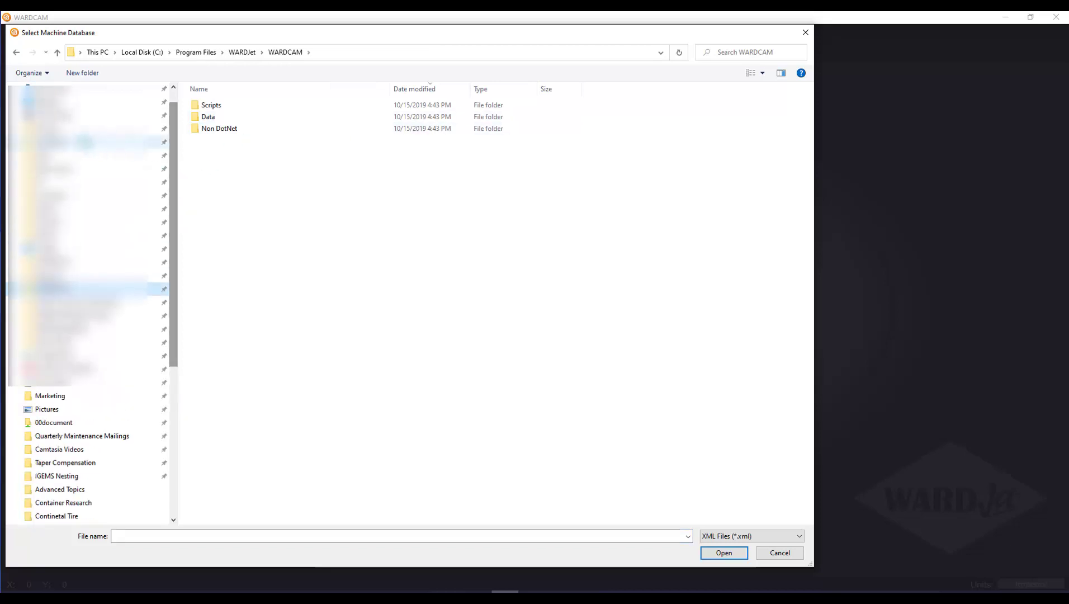
pyautogui.click(52, 156)
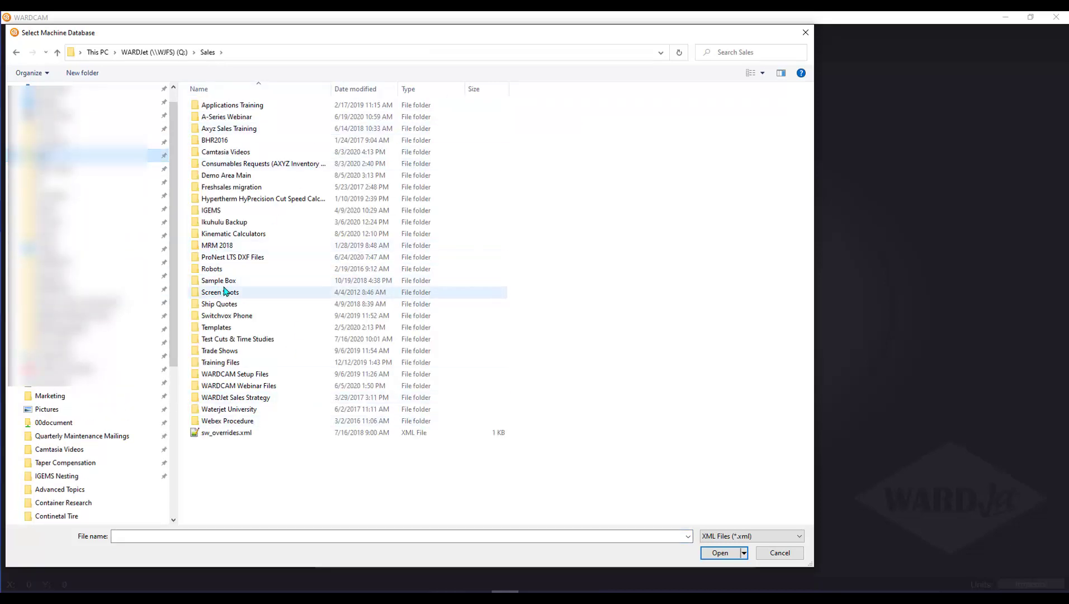
pyautogui.doubleClick(230, 373)
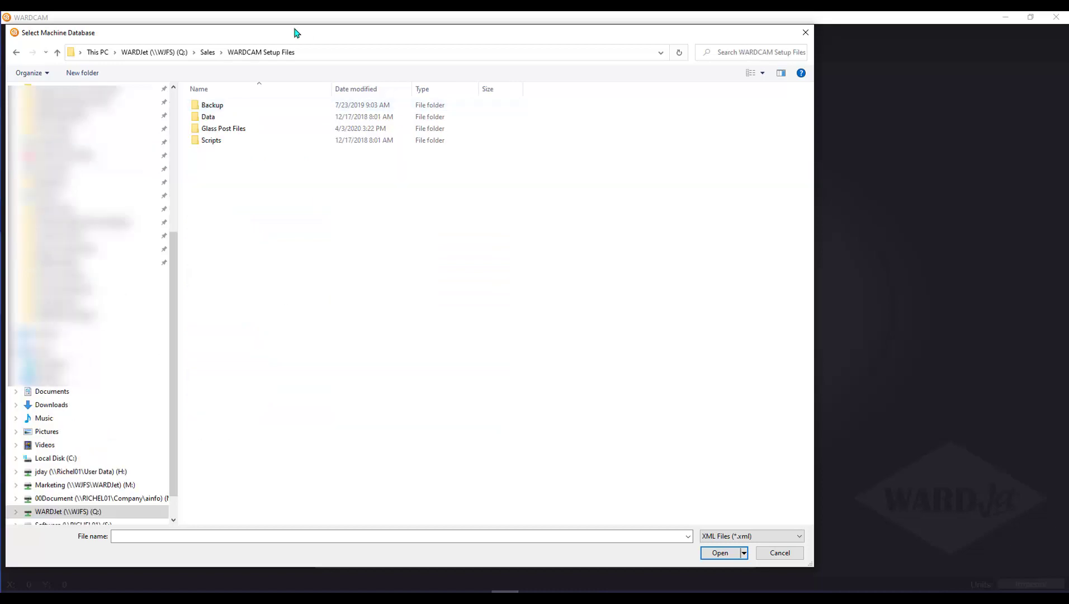
pyautogui.click(214, 141)
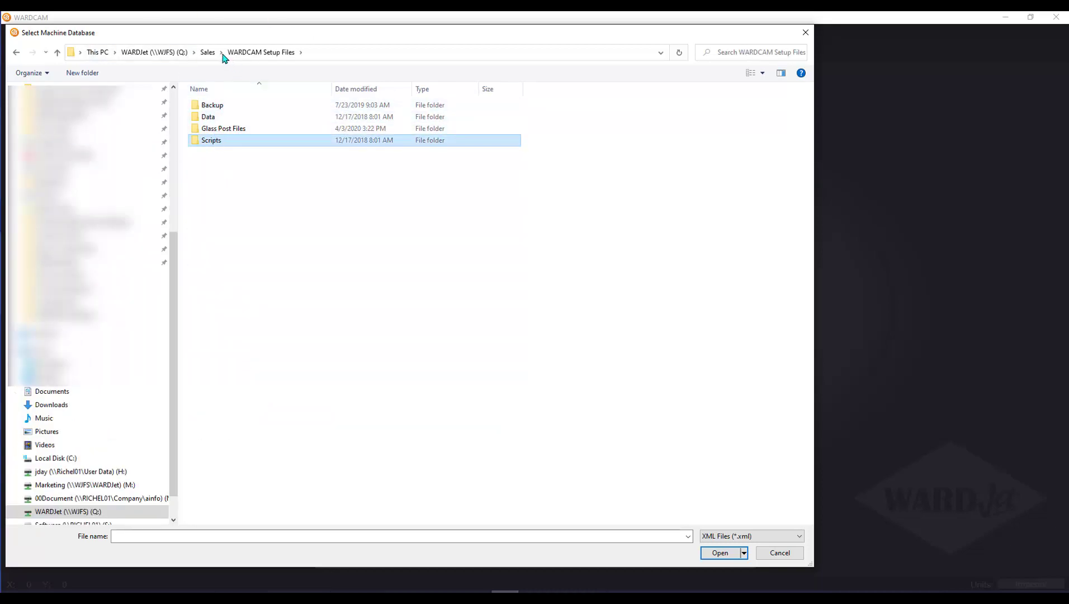
pyautogui.doubleClick(221, 118)
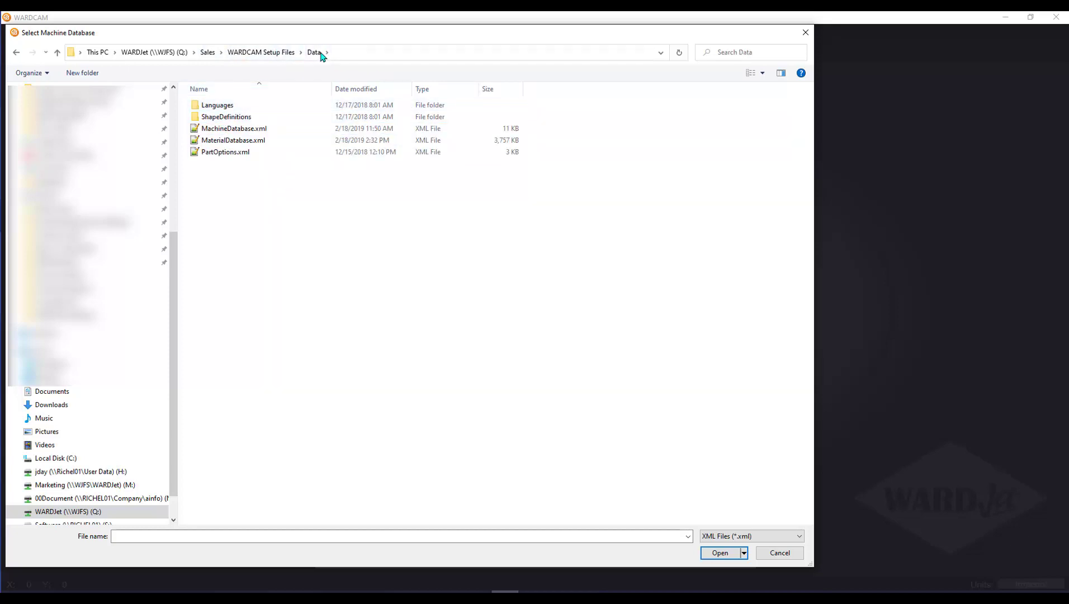
pyautogui.click(246, 129)
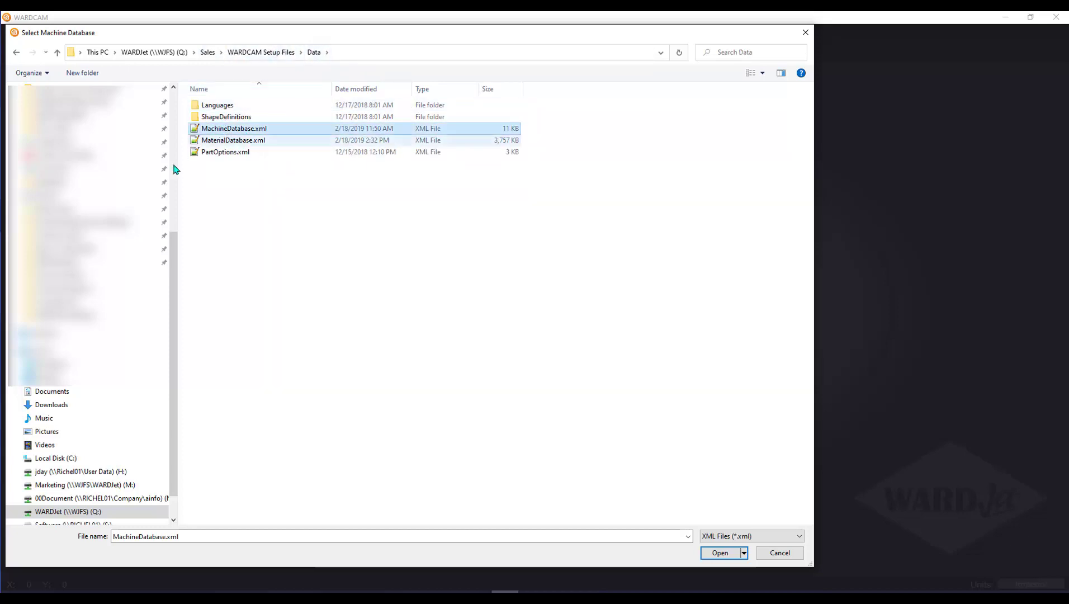
pyautogui.click(721, 552)
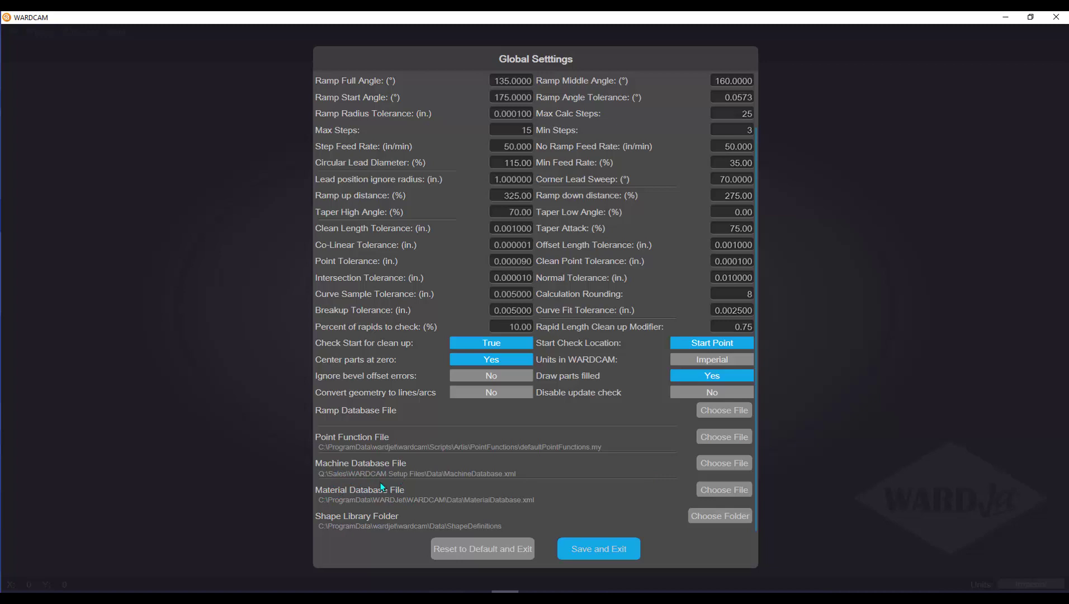
# Step: Point the Machine Database File back to C:\ProgramData\WARDJet\WARDCAM\Data\MachineDatabase.xml and save the global settings
pyautogui.click(707, 464)
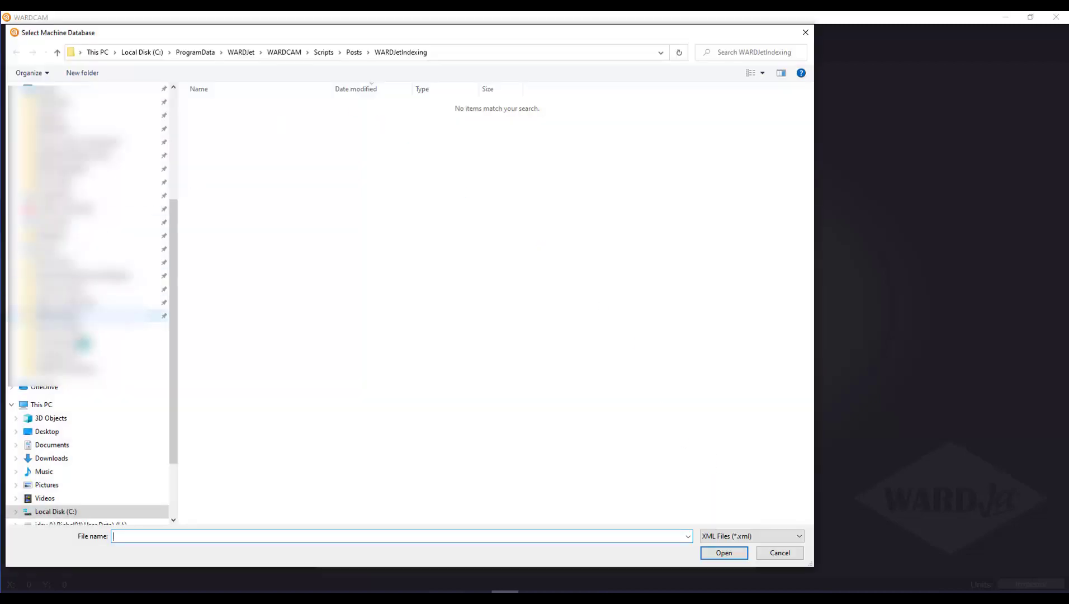
pyautogui.click(70, 511)
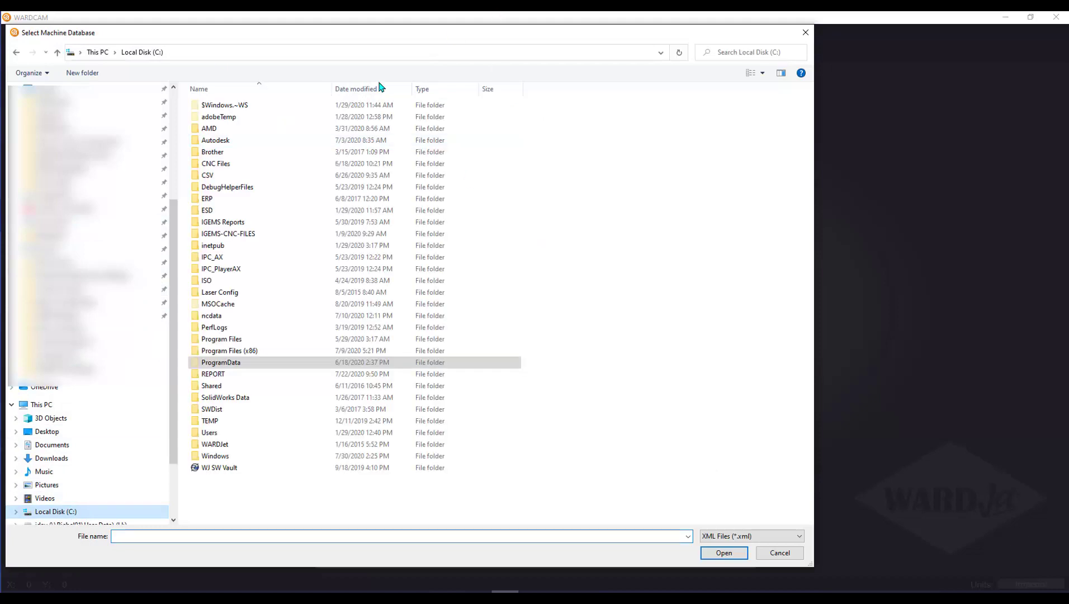
pyautogui.doubleClick(238, 365)
pyautogui.scroll(-5, 238, 369)
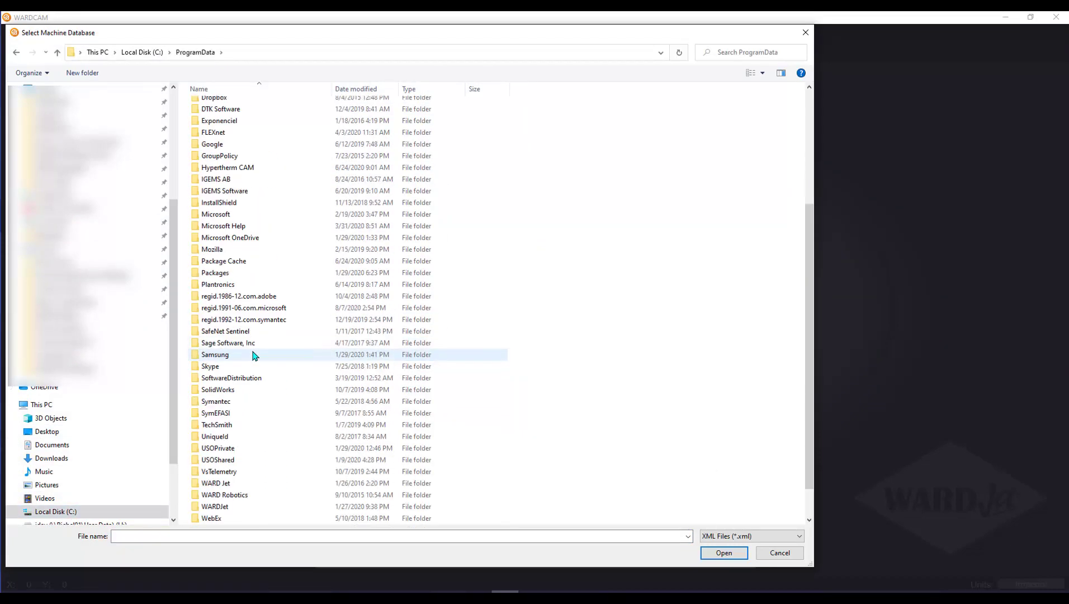
pyautogui.doubleClick(237, 508)
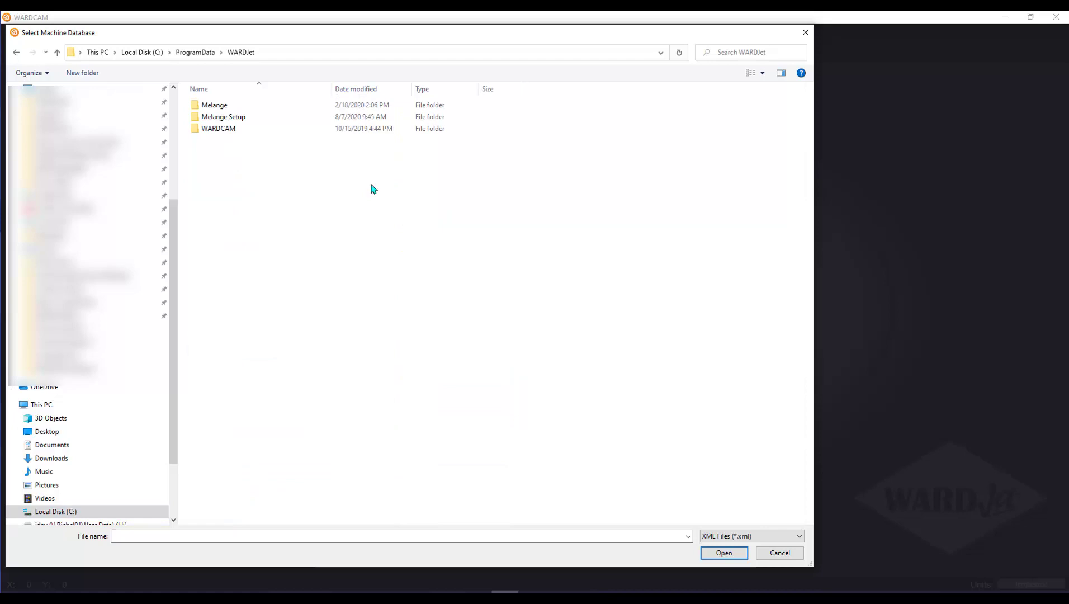
pyautogui.doubleClick(245, 129)
pyautogui.doubleClick(241, 118)
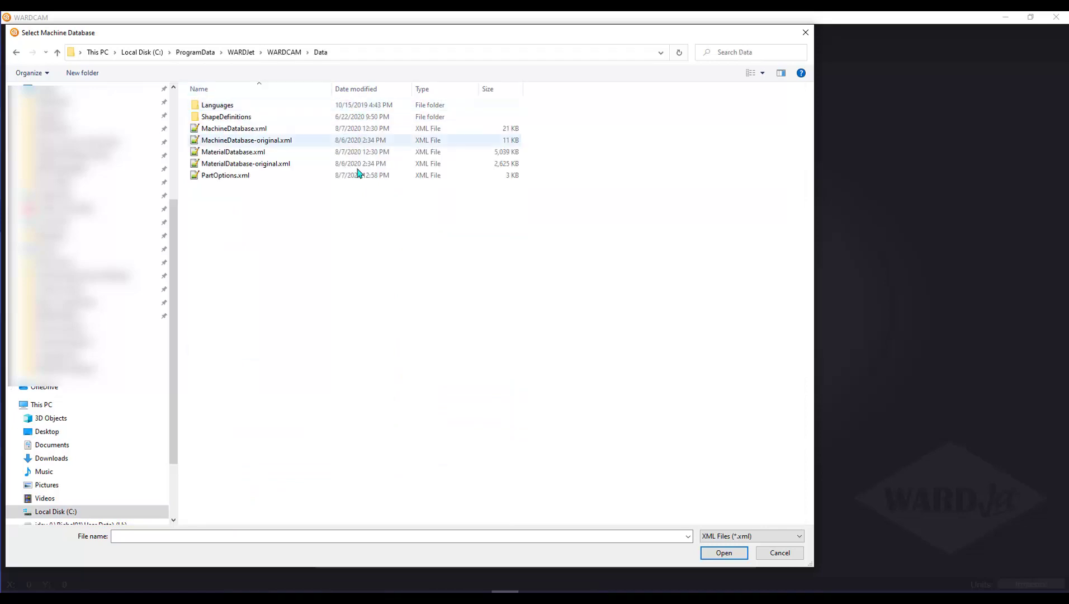
pyautogui.click(253, 131)
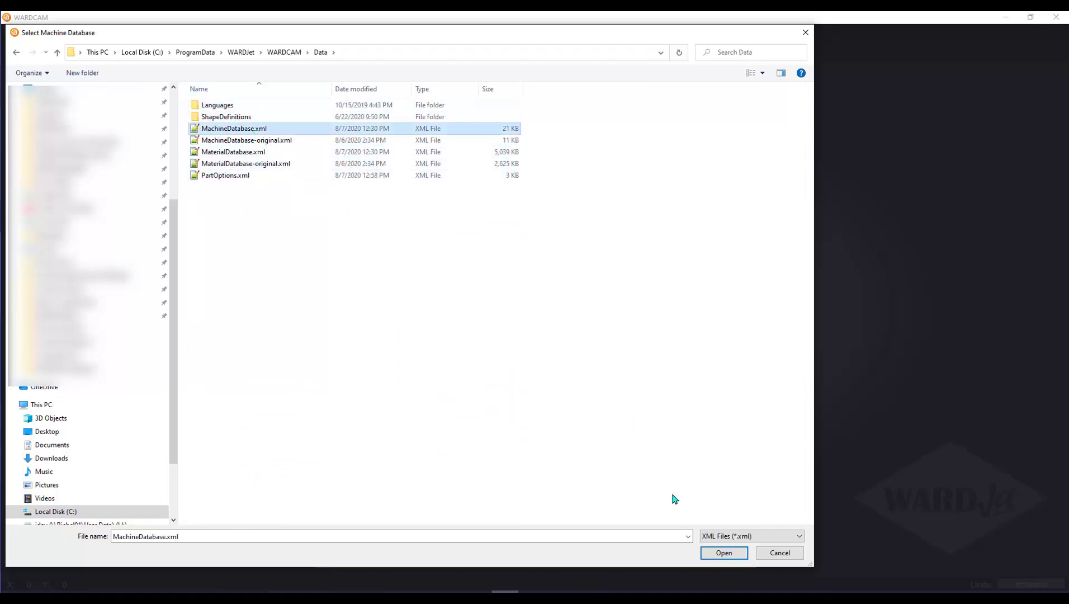
pyautogui.click(722, 552)
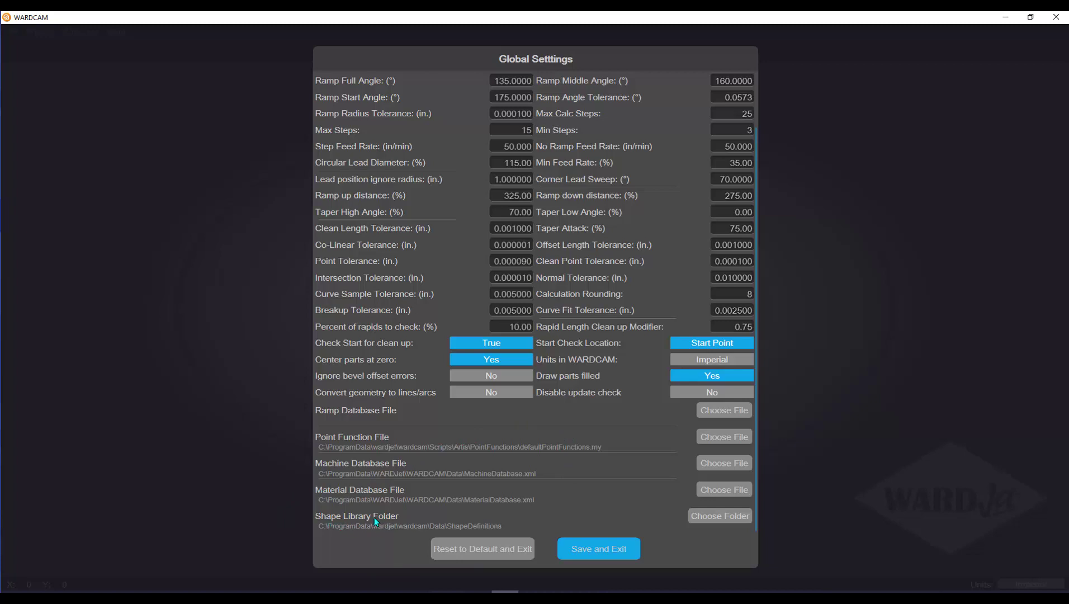
pyautogui.click(577, 548)
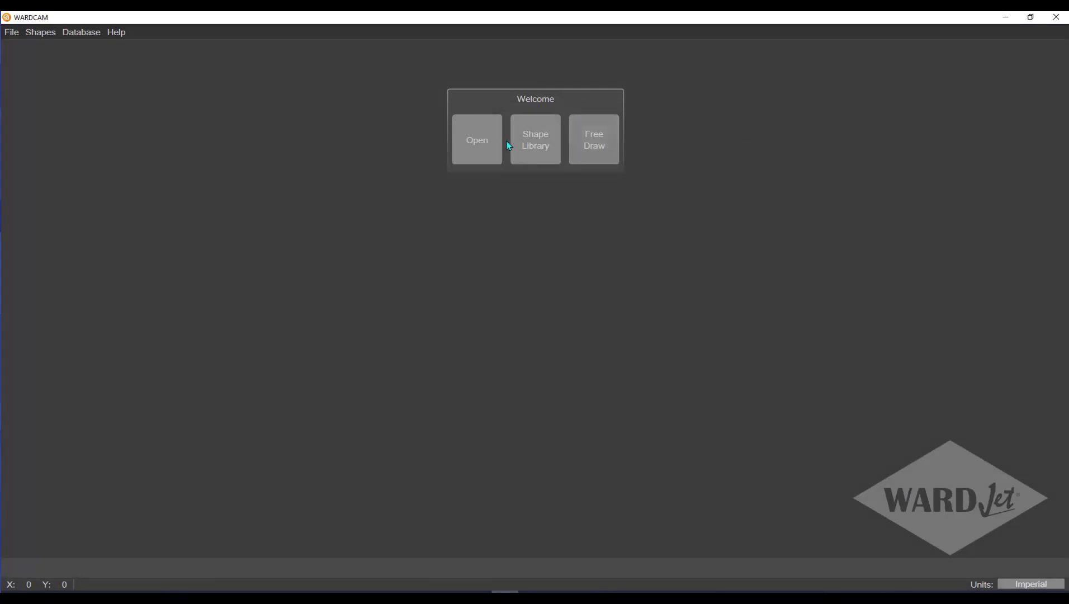
# Step: Open the Shape Library, look over the available shapes and close it
pyautogui.click(526, 143)
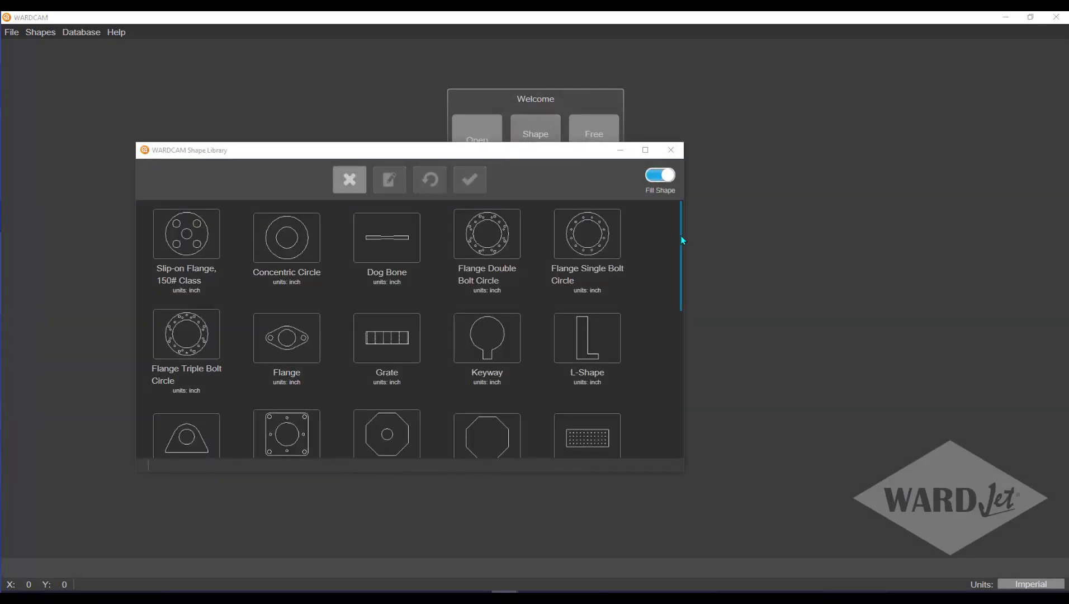
pyautogui.moveTo(681, 240)
pyautogui.mouseDown()
pyautogui.moveTo(678, 387)
pyautogui.moveTo(680, 230)
pyautogui.mouseUp()
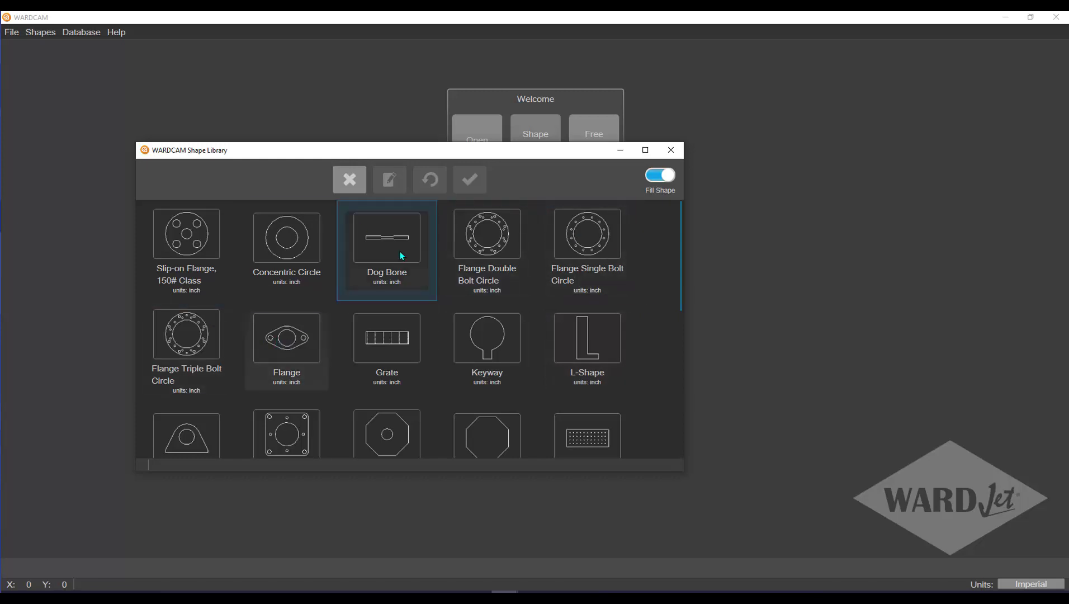
pyautogui.click(671, 150)
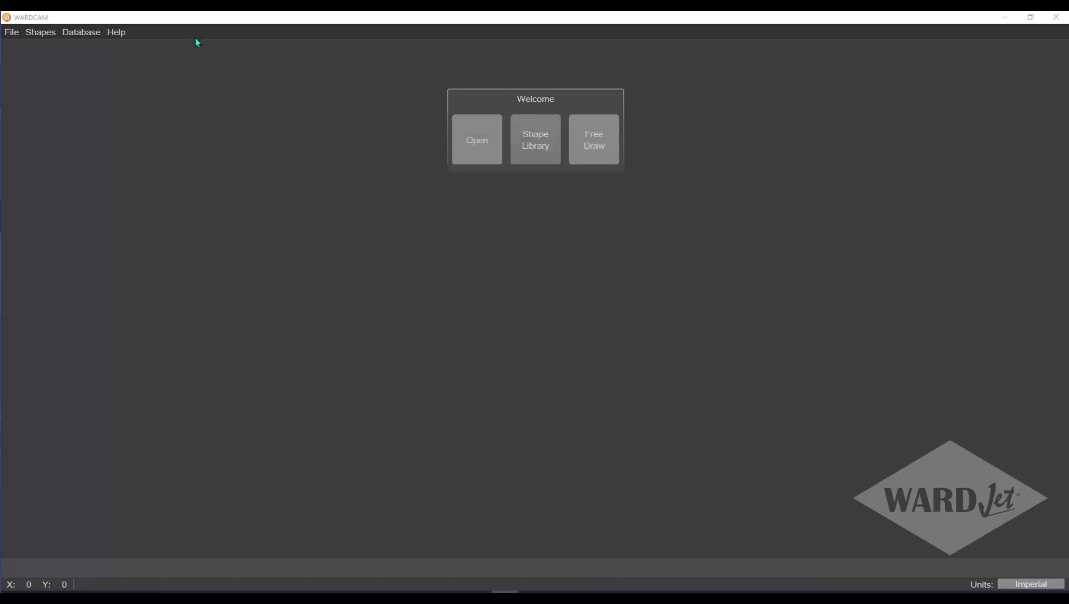
# Step: From the Shape Library Folder setting in Global Settings, browse to WARDCAM\Data\ShapeDefinitions to view the shape files, cancel the selection and exit the settings
pyautogui.click(80, 31)
pyautogui.click(98, 79)
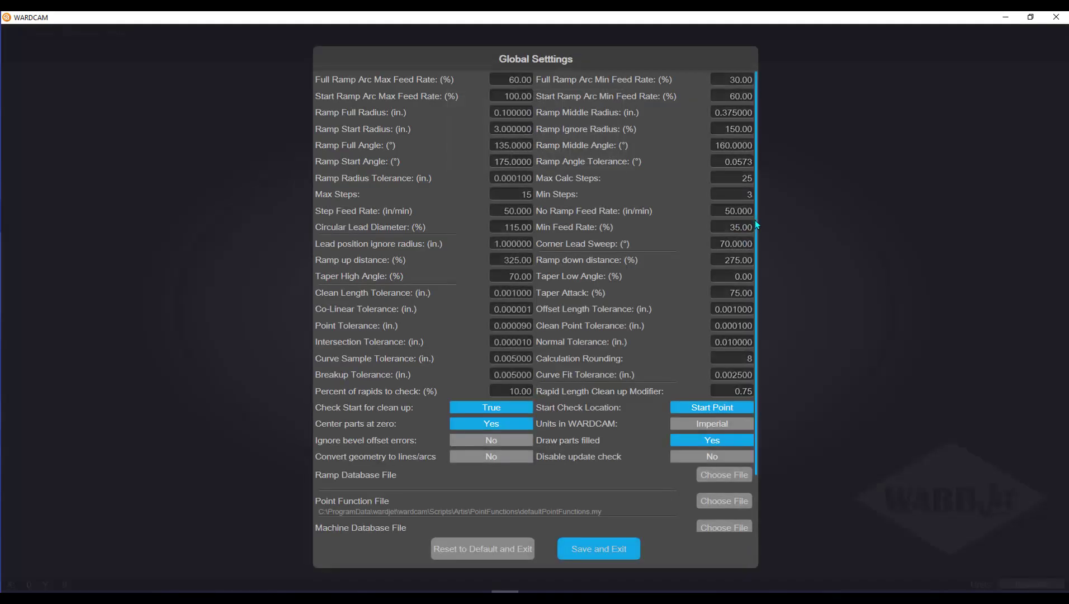
pyautogui.scroll(-3, 756, 223)
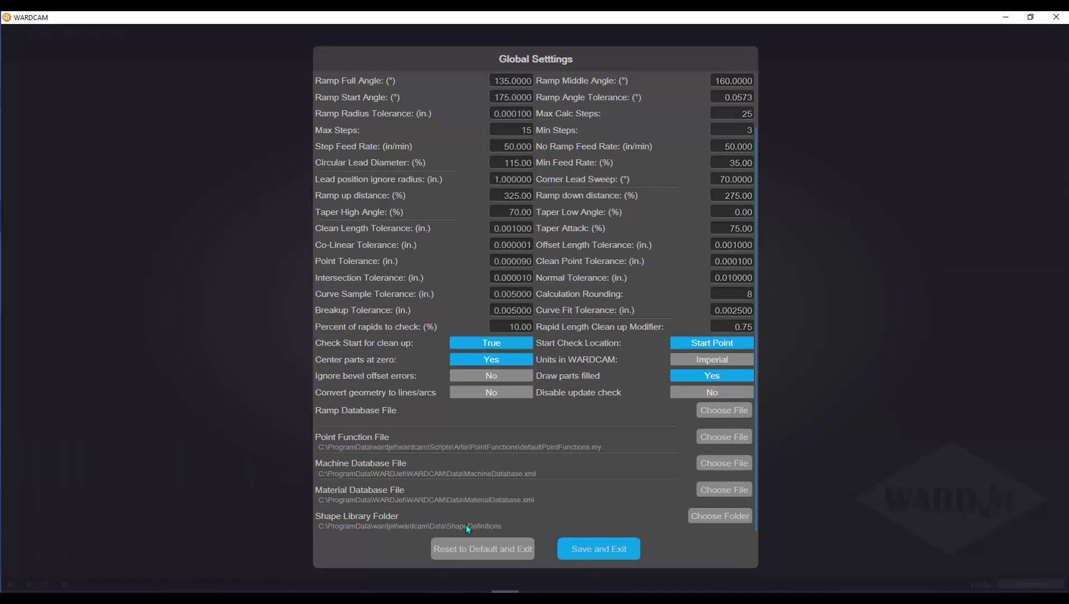
pyautogui.click(707, 517)
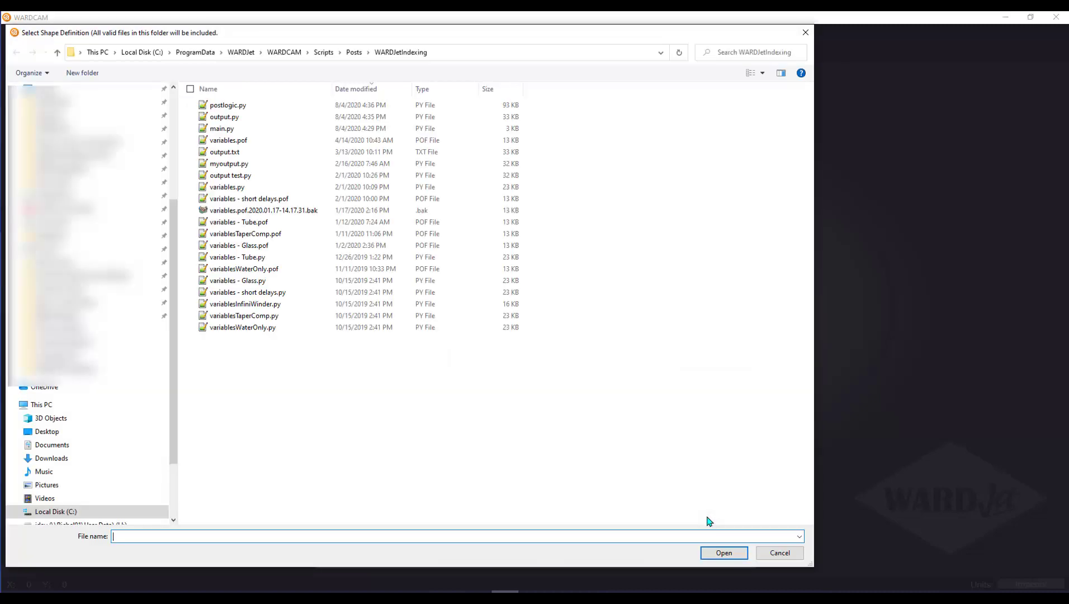
pyautogui.click(299, 53)
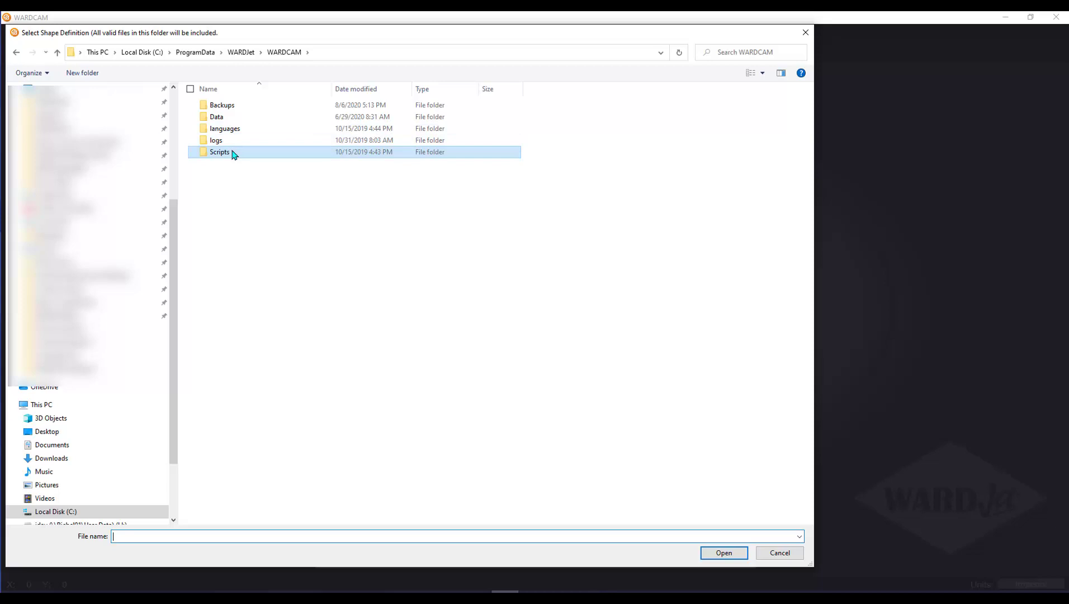
pyautogui.doubleClick(232, 152)
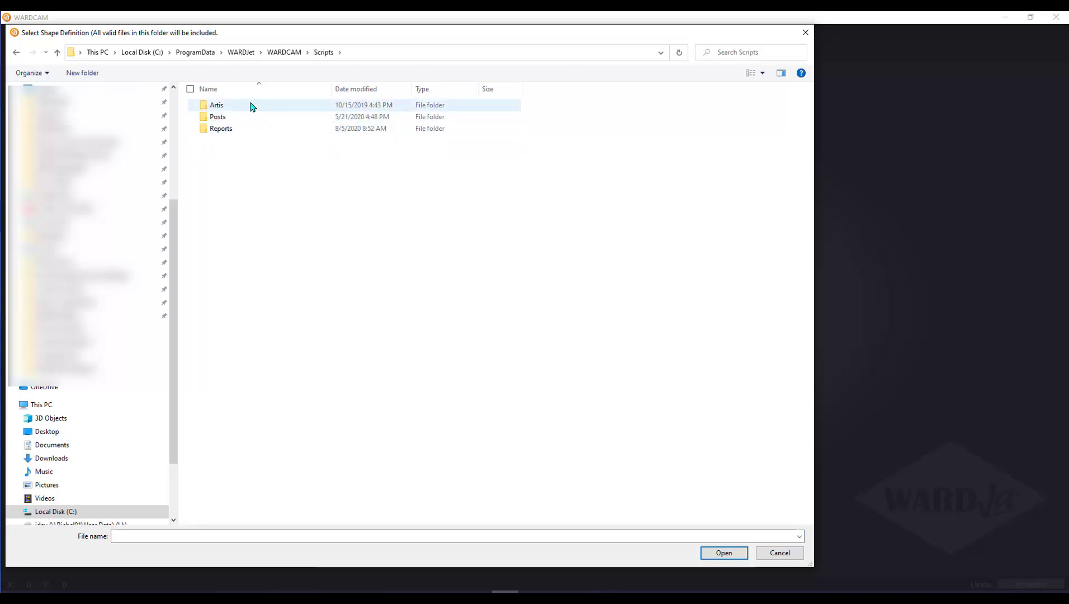
pyautogui.click(296, 52)
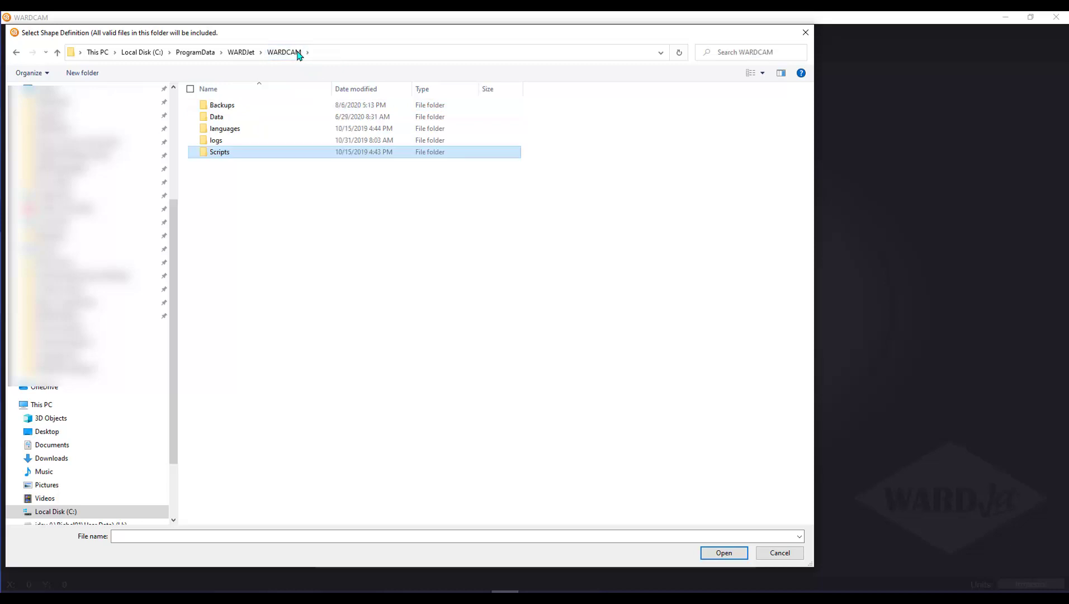
pyautogui.doubleClick(252, 117)
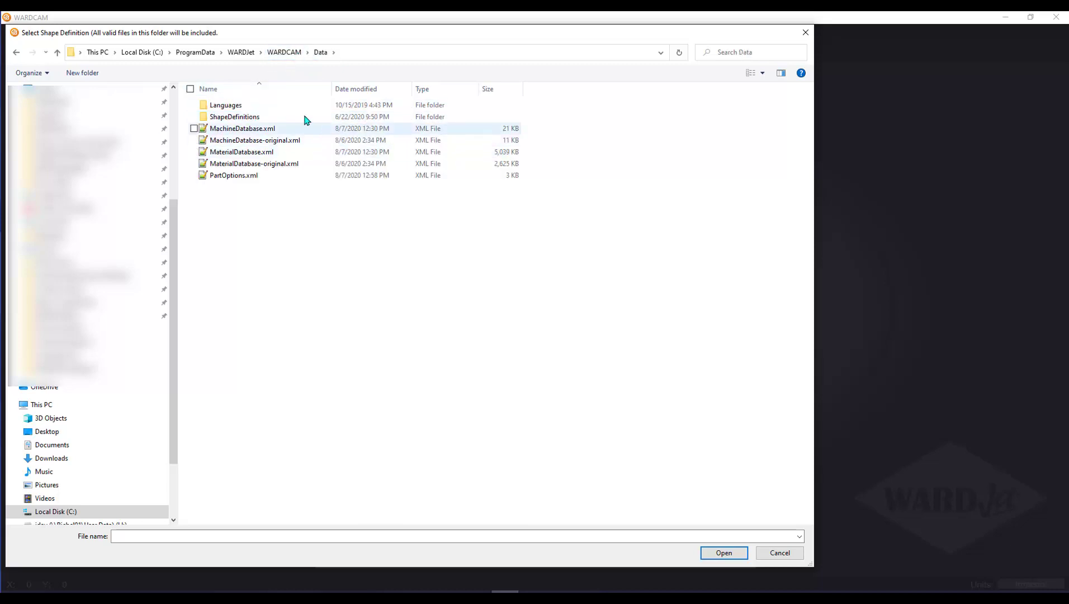
pyautogui.doubleClick(242, 118)
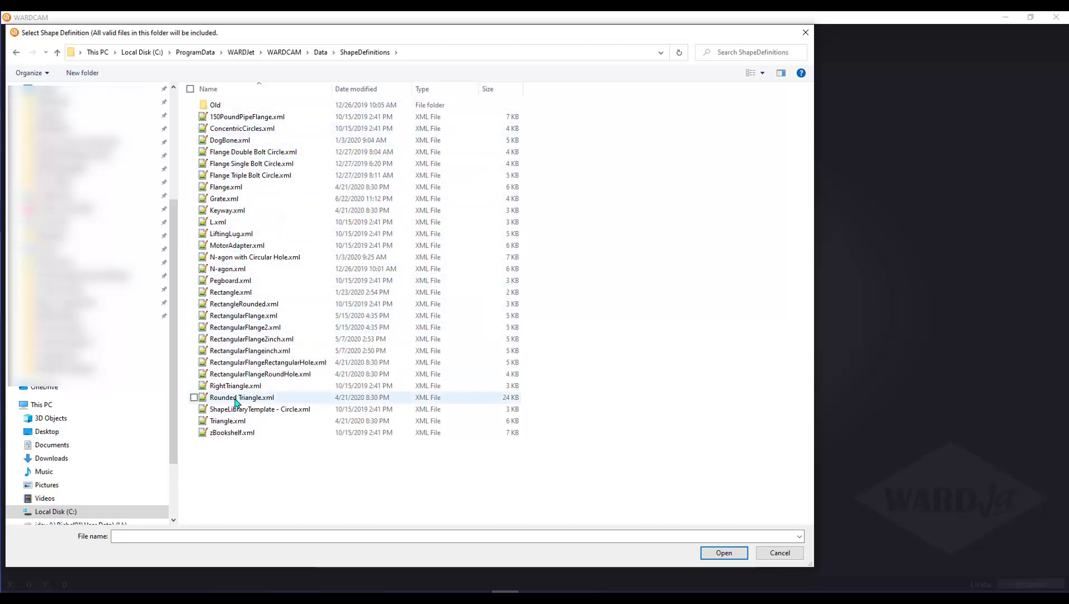
pyautogui.click(791, 554)
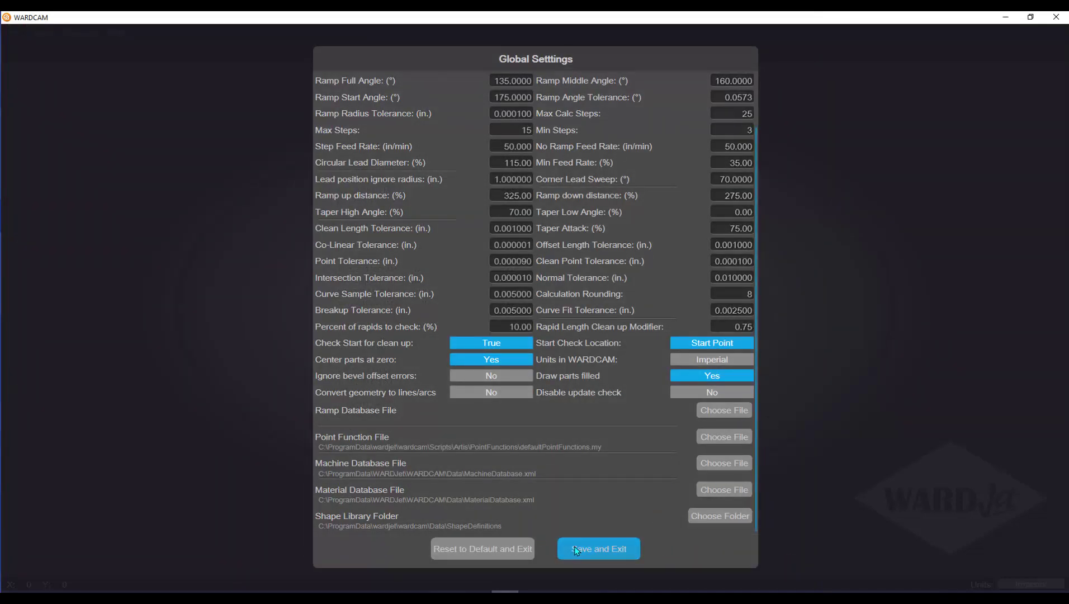
pyautogui.click(576, 549)
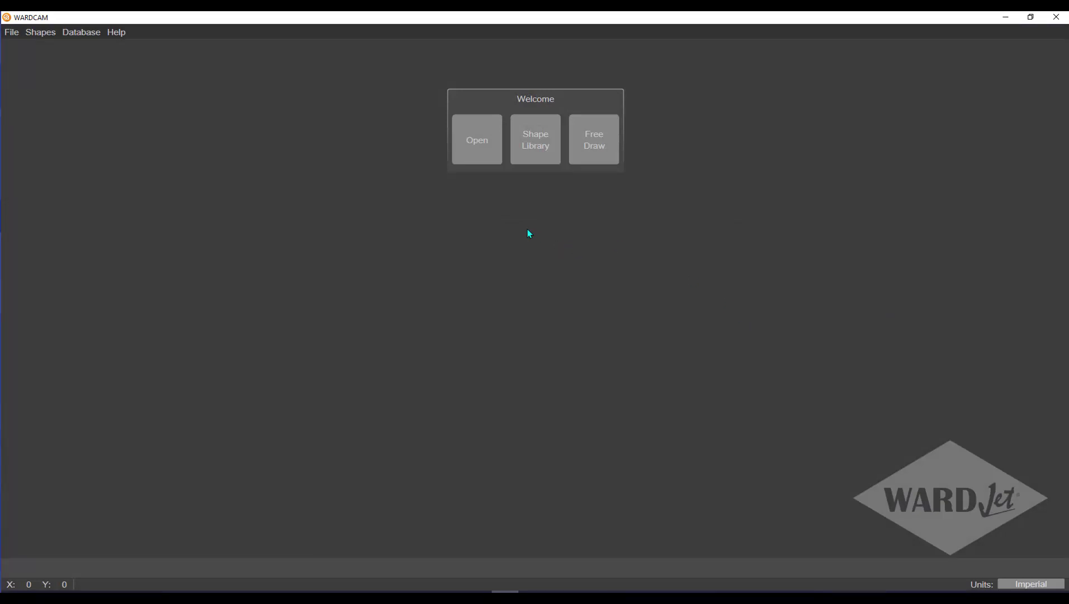
# Step: Insert the Concentric Circle shape from the Shape Library into a drawing with its default dimensions
pyautogui.click(545, 150)
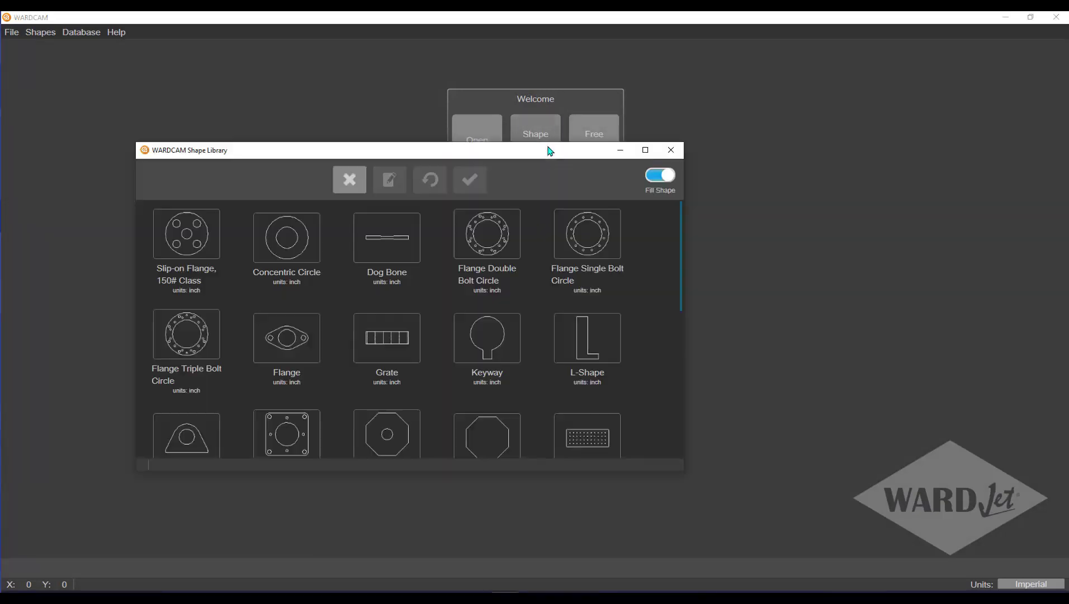
pyautogui.doubleClick(279, 251)
pyautogui.click(477, 187)
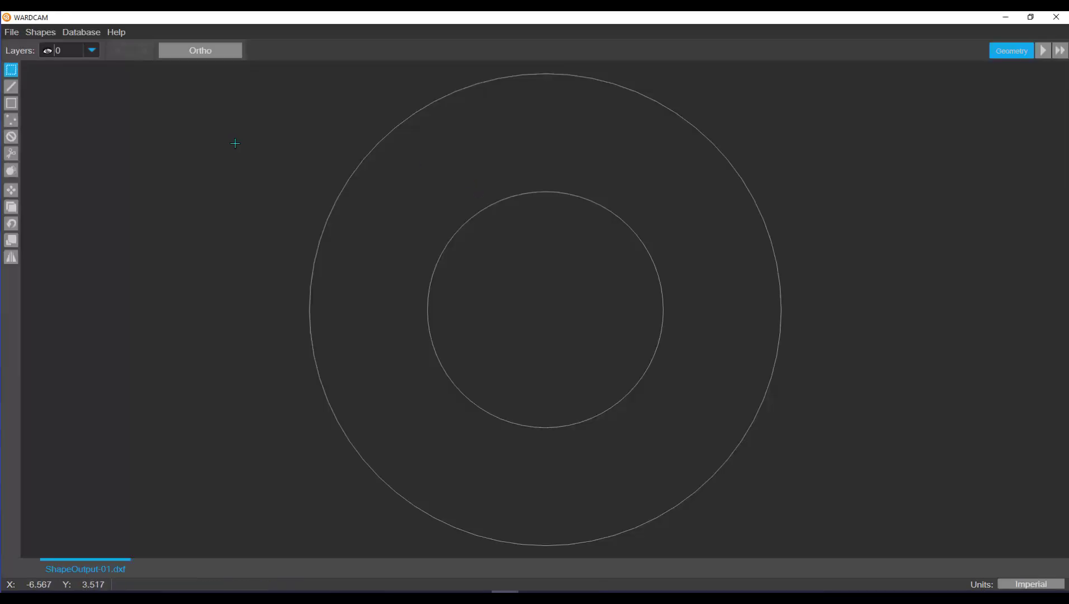
# Step: Open the Machine Database and view the details and post file locations of the Water-Only 2D .005 machine
pyautogui.click(90, 35)
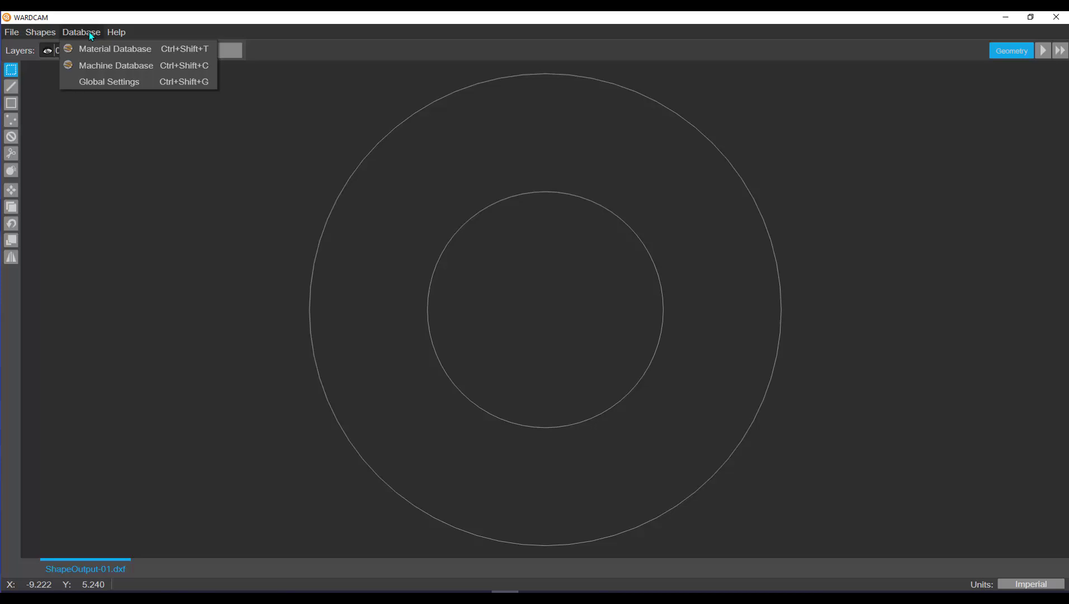
pyautogui.click(101, 65)
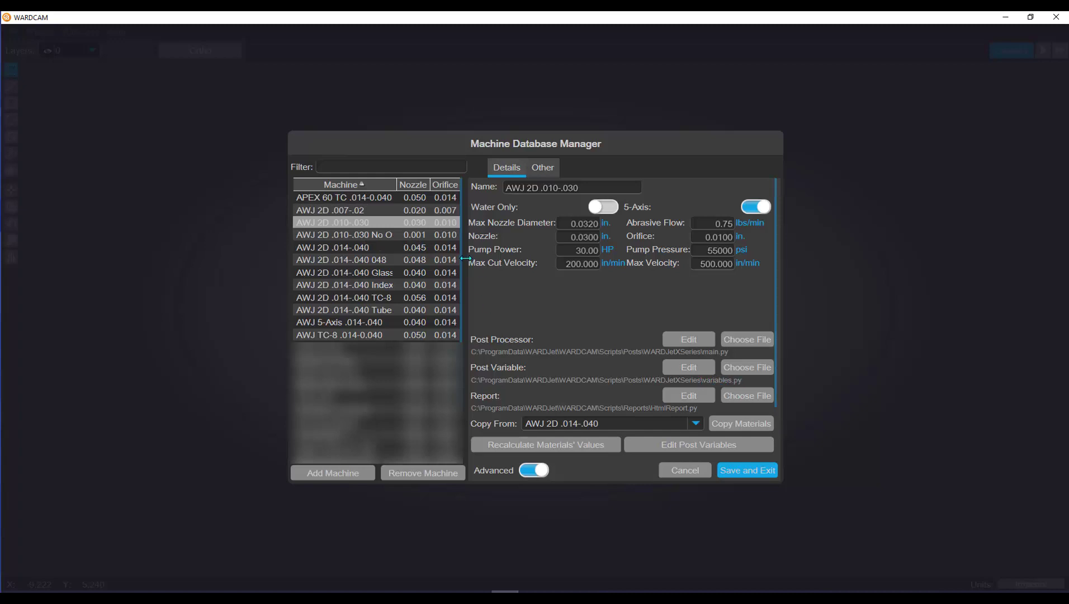
pyautogui.click(372, 447)
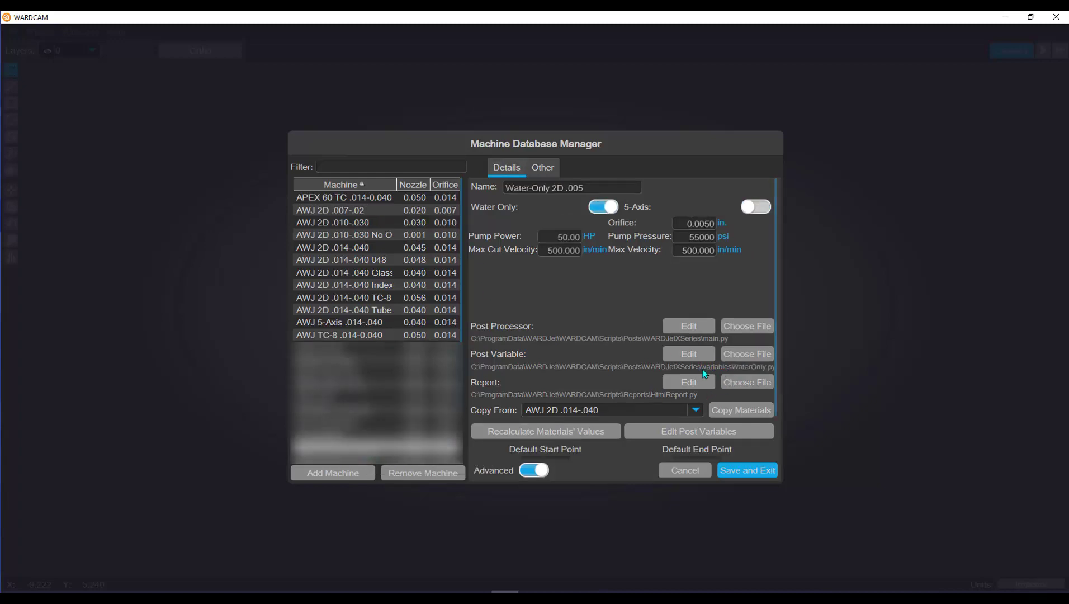
# Step: Set the Water-Only 2D .005 machine's Report file to variablesWaterOnly.py from Scripts\Posts\WARDJetXSeries, and save the machine database
pyautogui.click(746, 383)
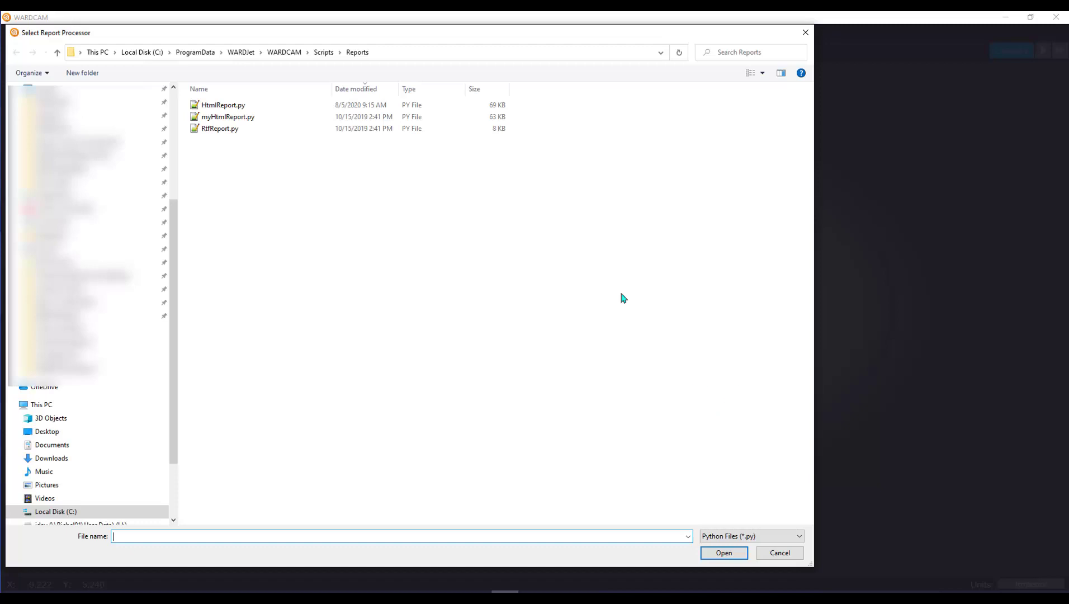
pyautogui.click(324, 52)
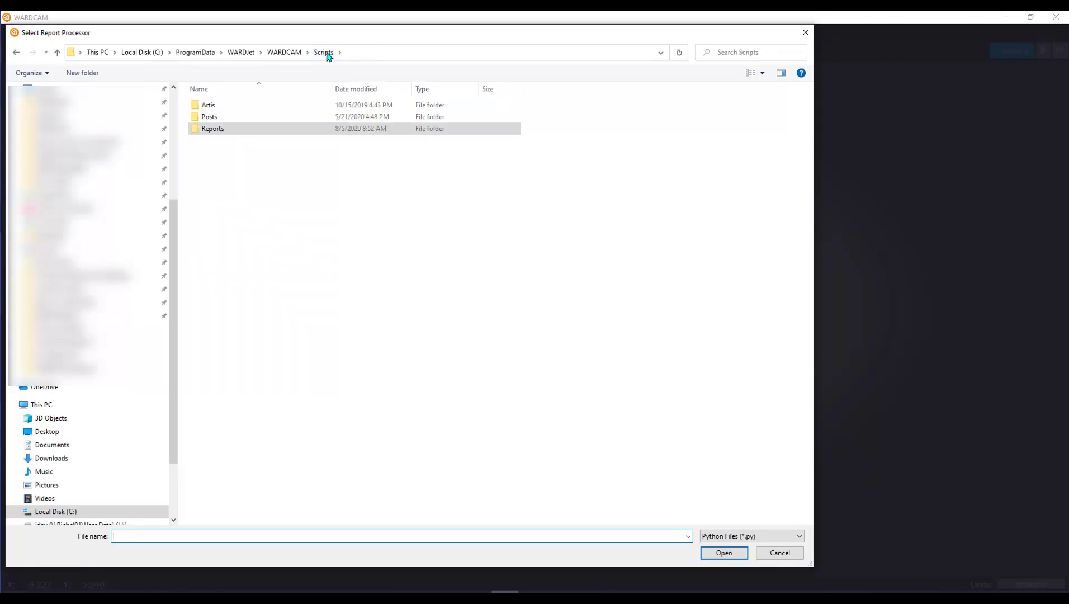
pyautogui.doubleClick(220, 118)
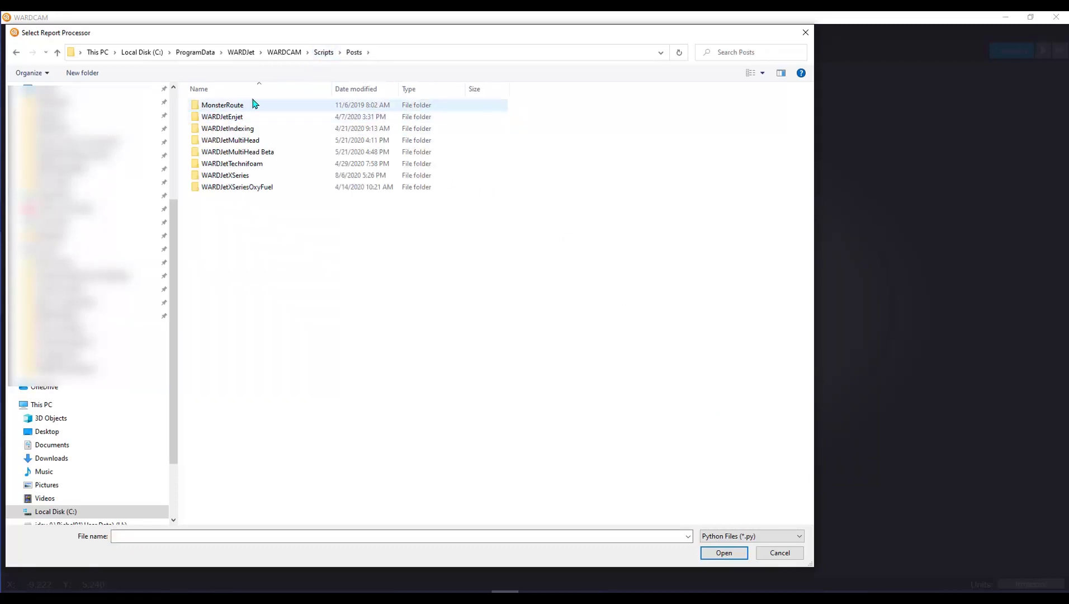
pyautogui.doubleClick(238, 175)
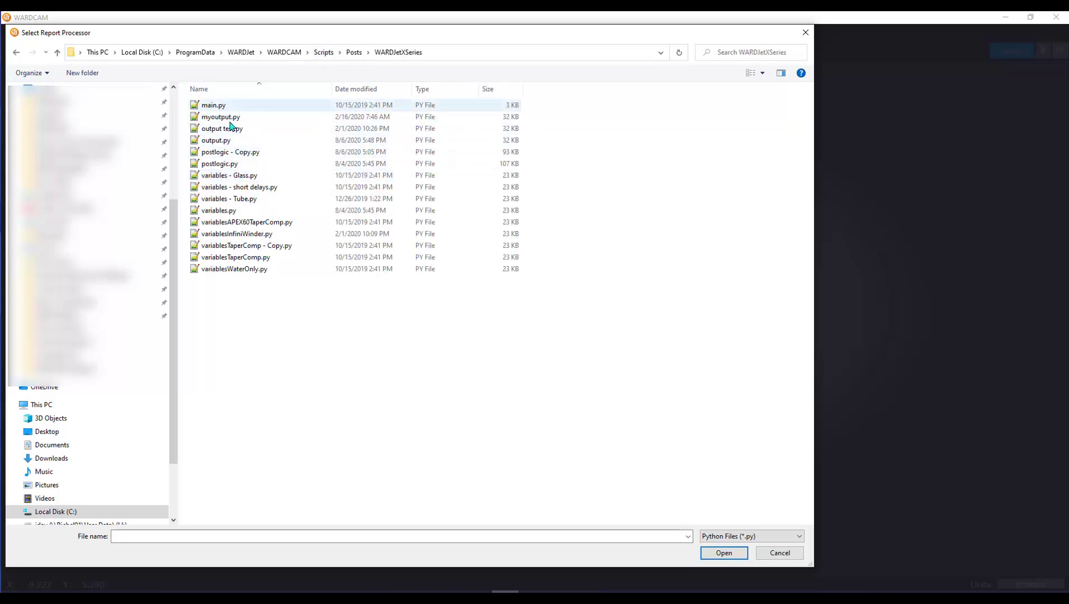
pyautogui.click(277, 93)
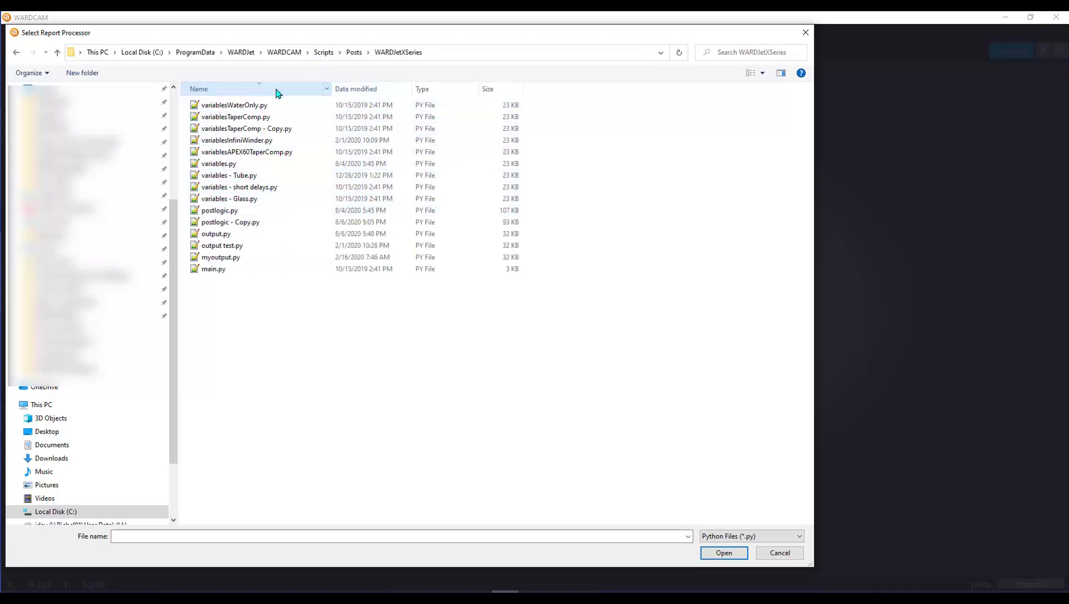
pyautogui.click(255, 94)
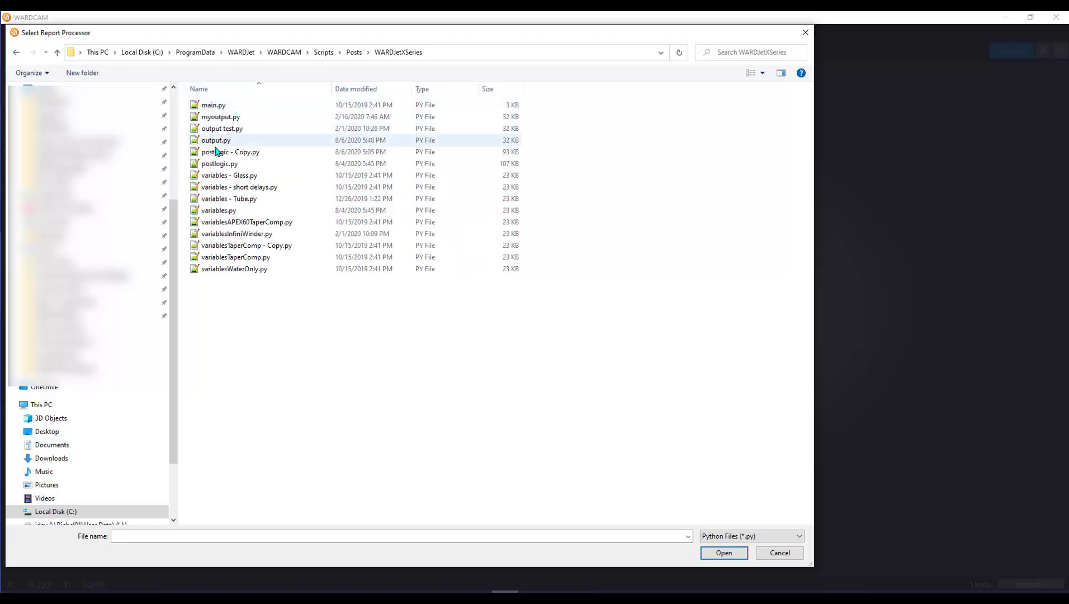
pyautogui.click(226, 215)
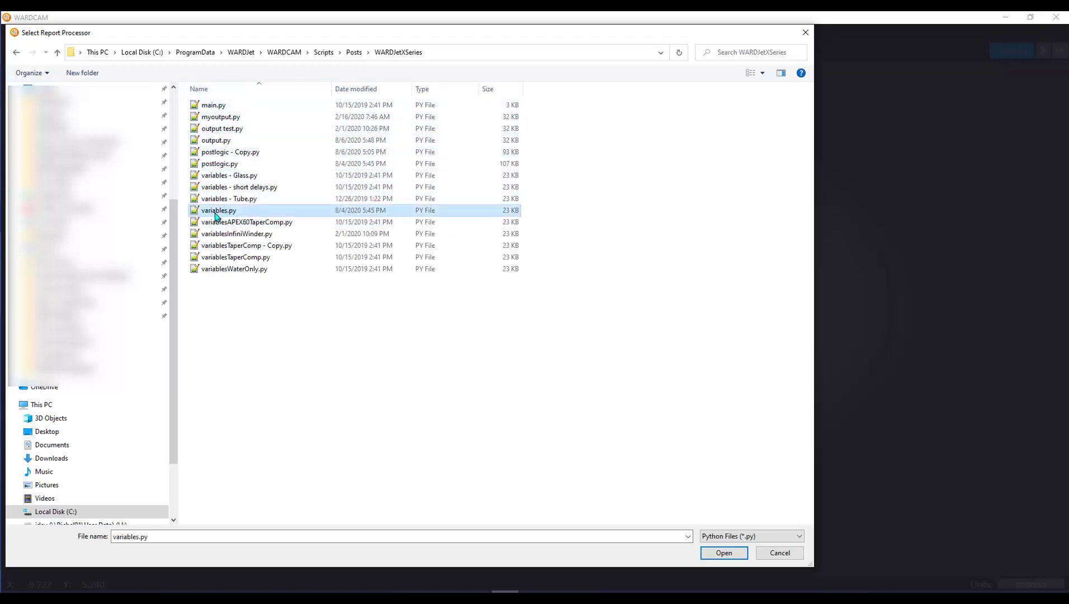
pyautogui.click(222, 270)
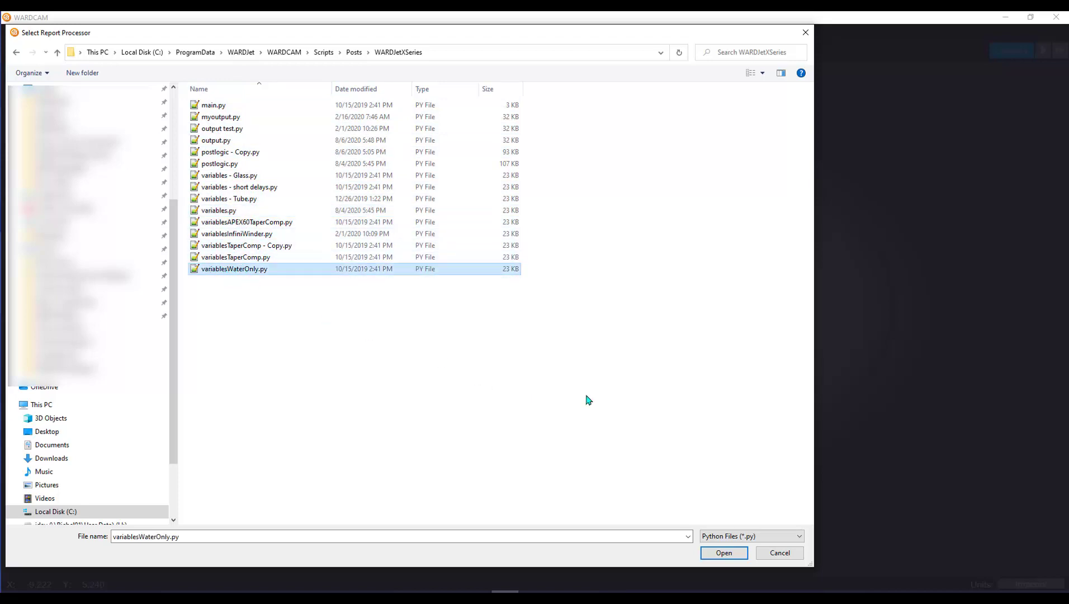
pyautogui.click(723, 553)
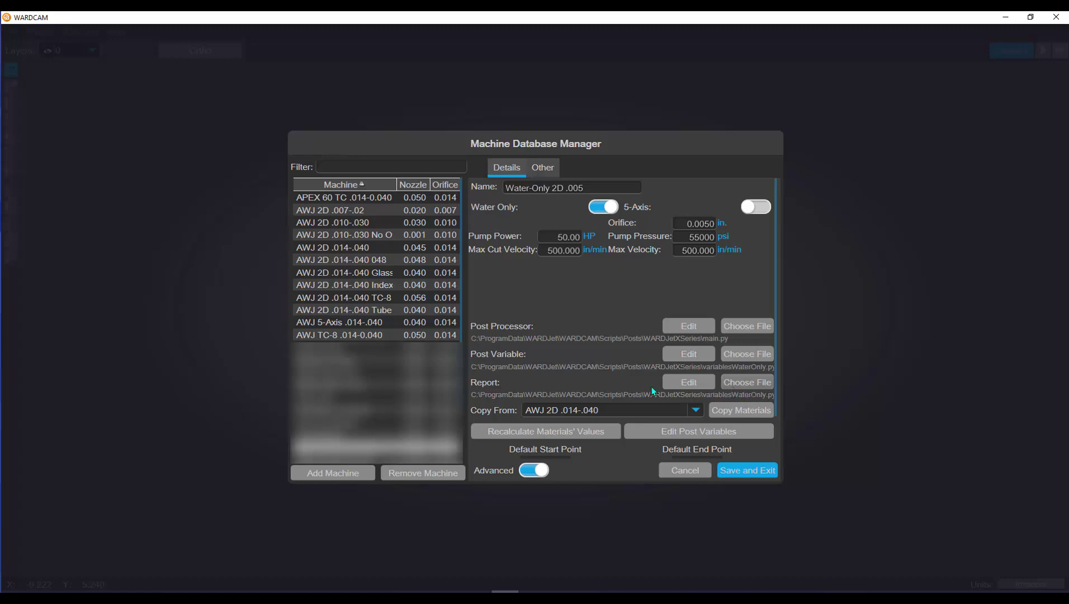
pyautogui.click(738, 469)
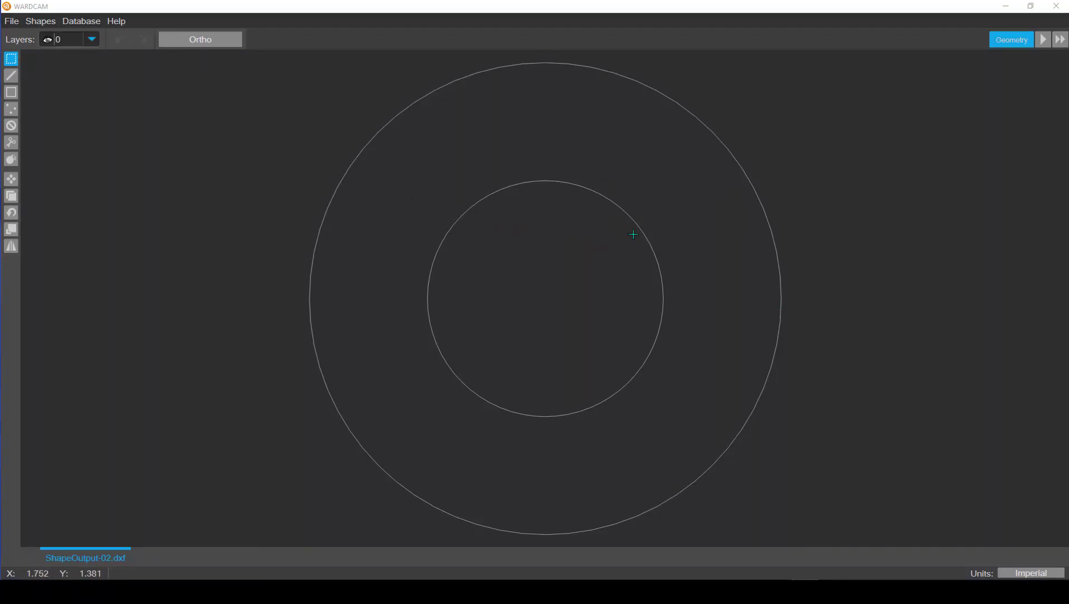
# Step: Advance the concentric circle drawing to the Parts stage and set its material to Aluminium (6061) with thickness 4.000
pyautogui.click(1043, 47)
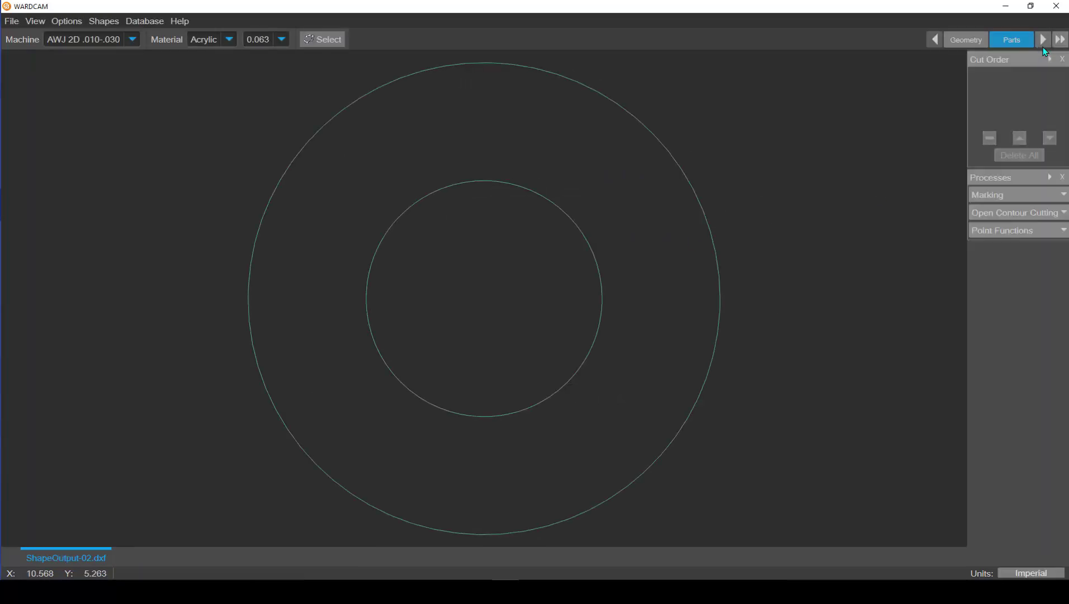
pyautogui.click(229, 39)
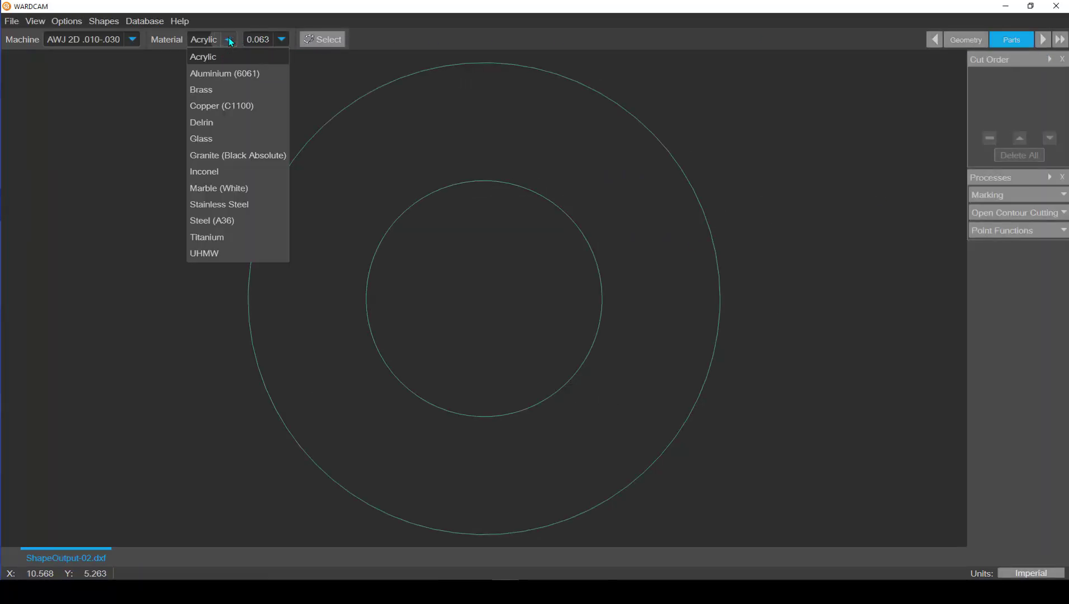
pyautogui.click(219, 73)
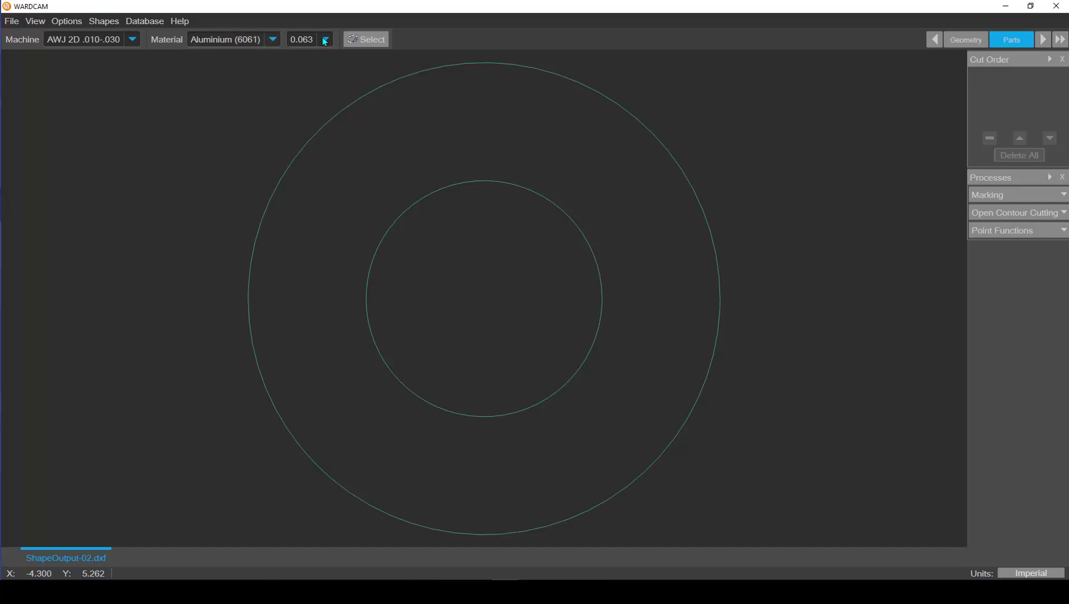
pyautogui.click(323, 38)
pyautogui.click(310, 186)
# Step: In the Material Database, review the leads for 4.000 in Aluminium (6061), set its Circular Lead Turns to 3 and save
pyautogui.click(148, 22)
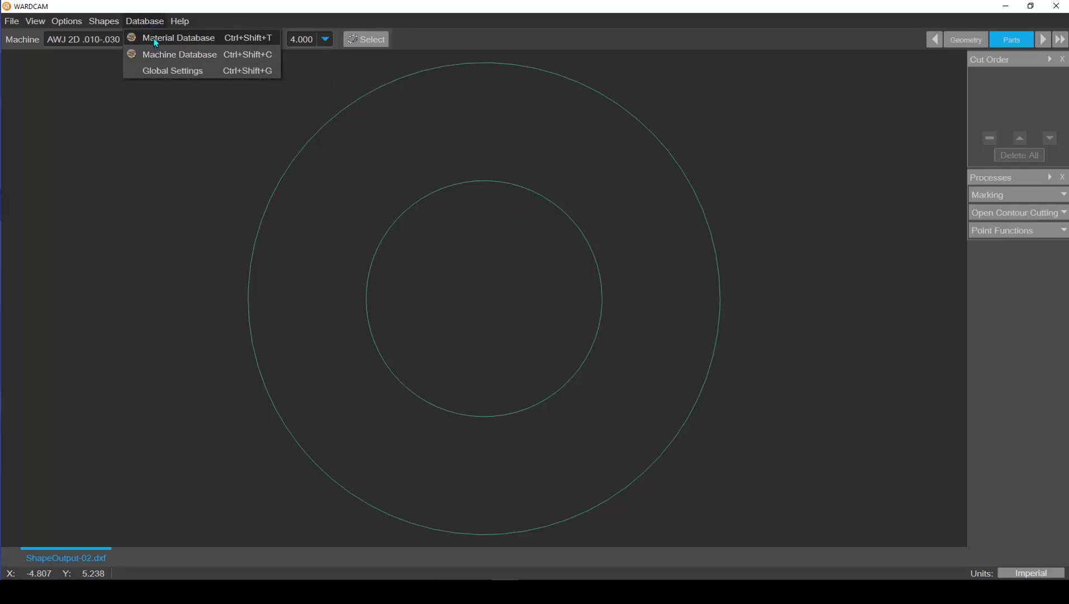
pyautogui.click(156, 42)
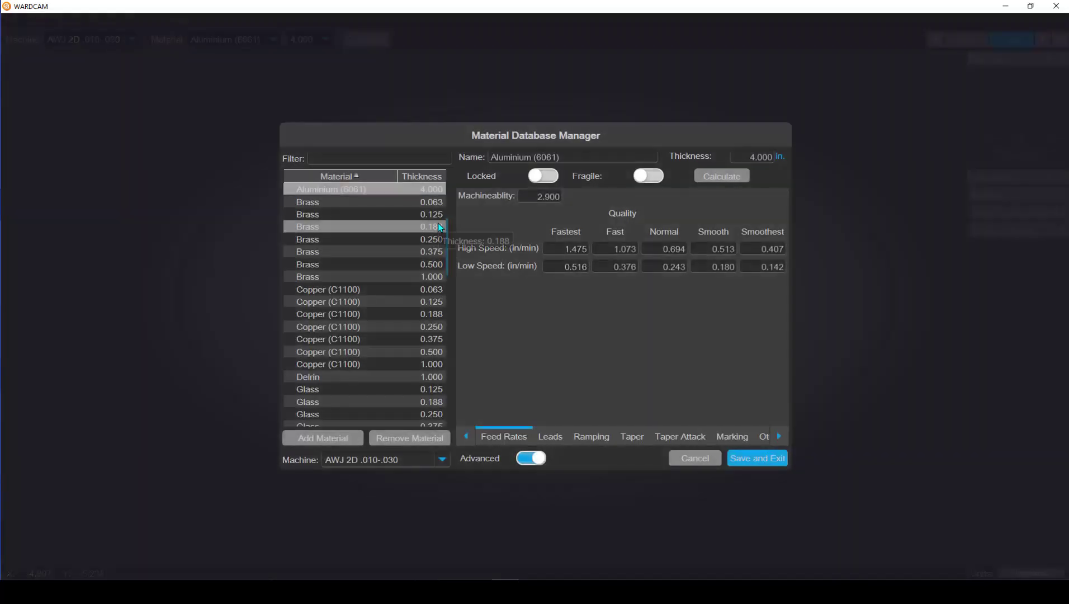
pyautogui.click(551, 438)
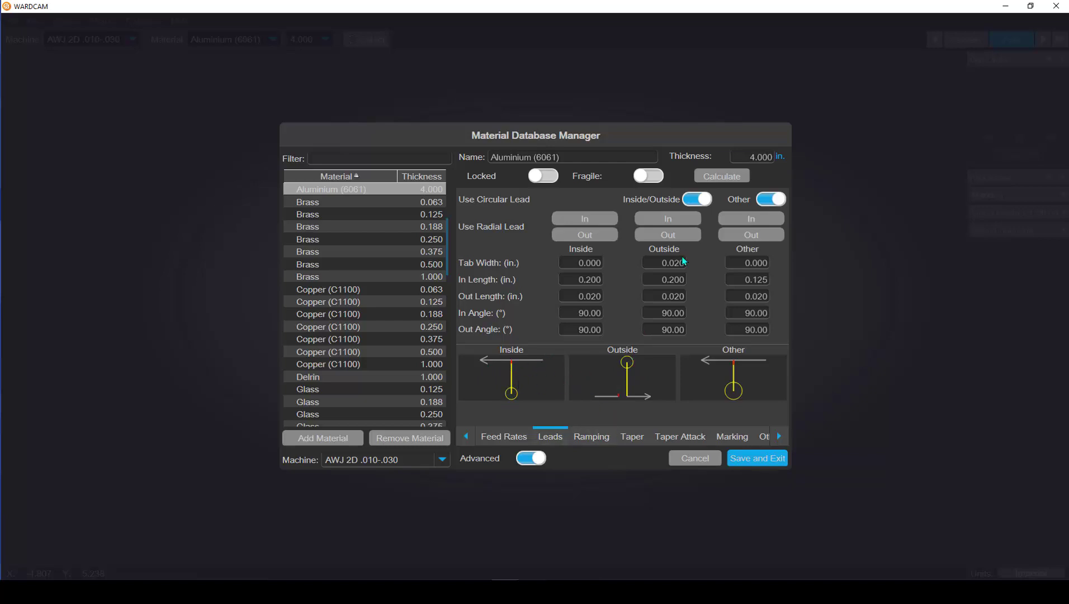
pyautogui.click(763, 439)
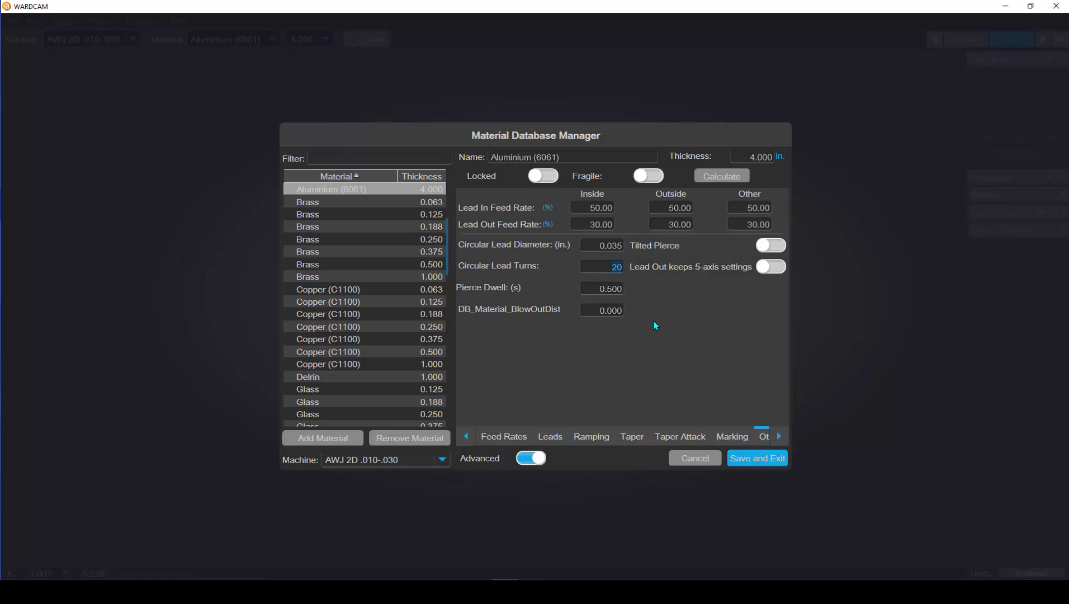
pyautogui.write('3')
pyautogui.click(747, 459)
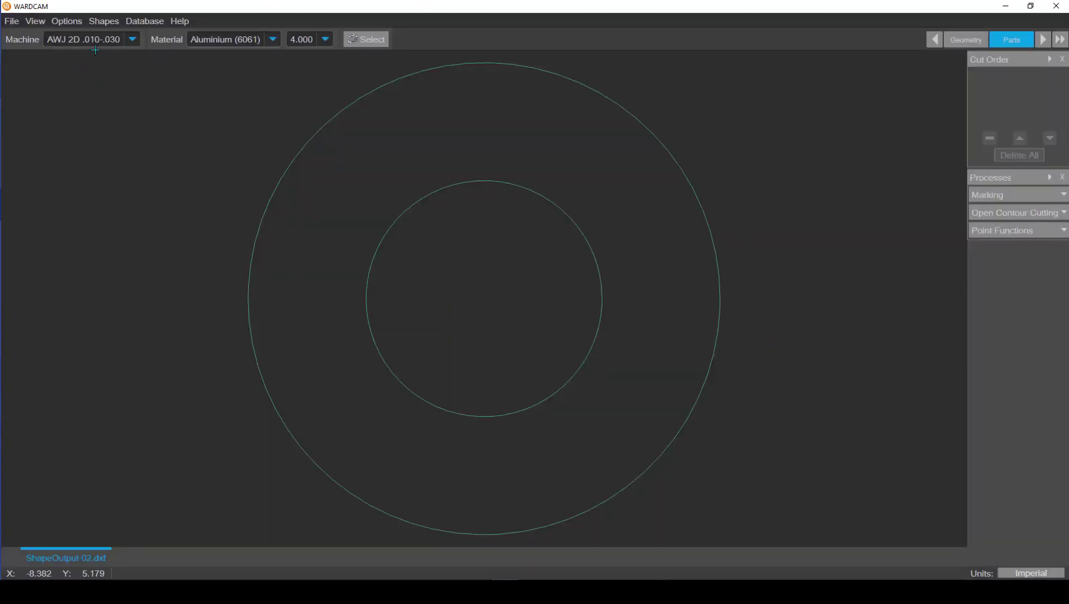
# Step: Generate the tool path with automatic leads and post the CNC program, replacing the existing ShapeOutput-02.cnc
pyautogui.click(1042, 40)
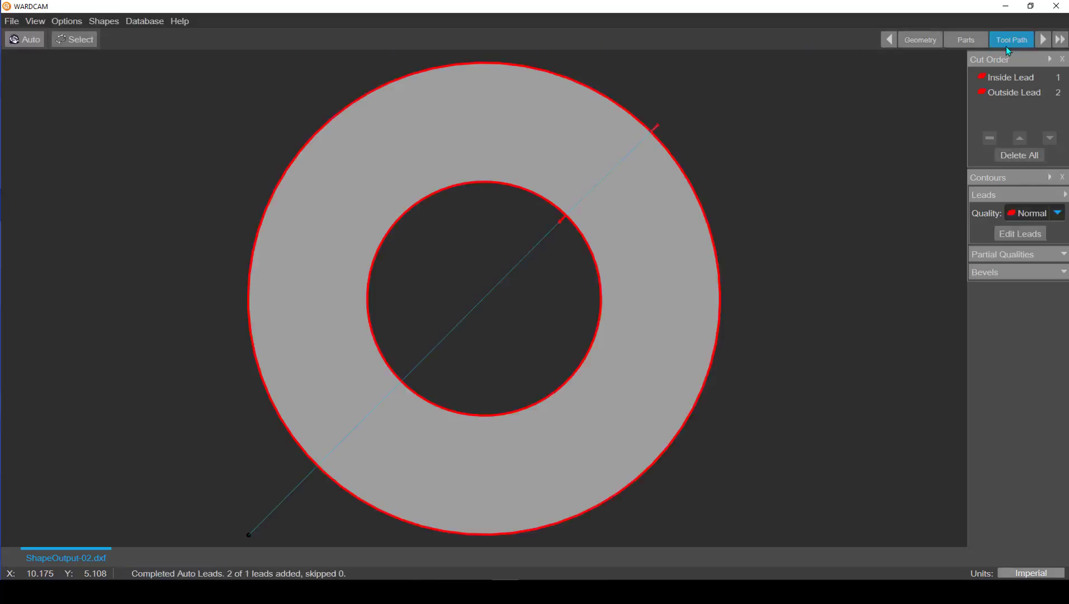
pyautogui.click(1058, 39)
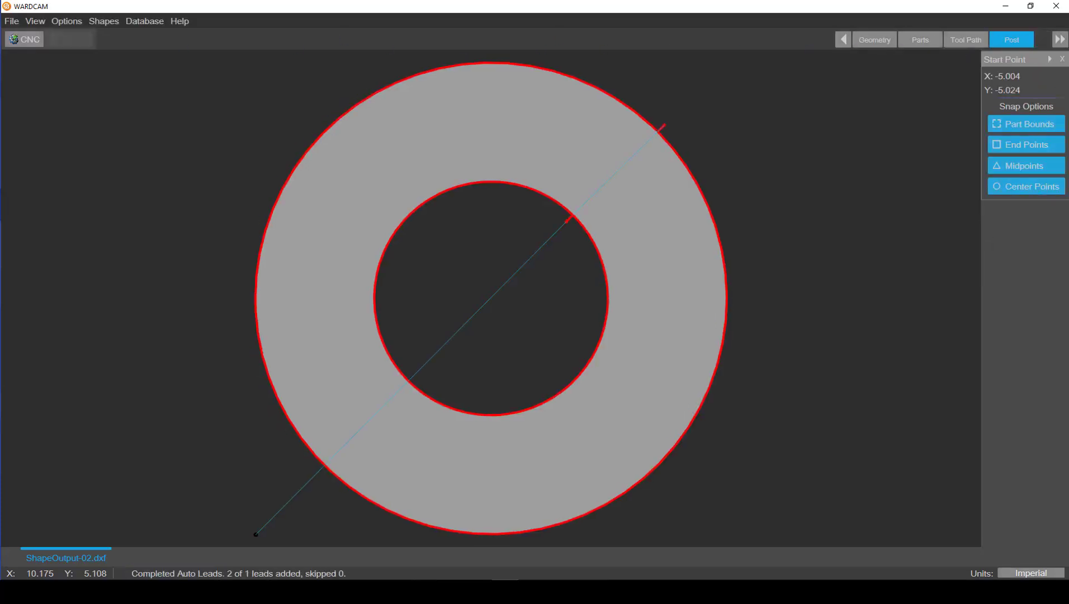
pyautogui.click(29, 40)
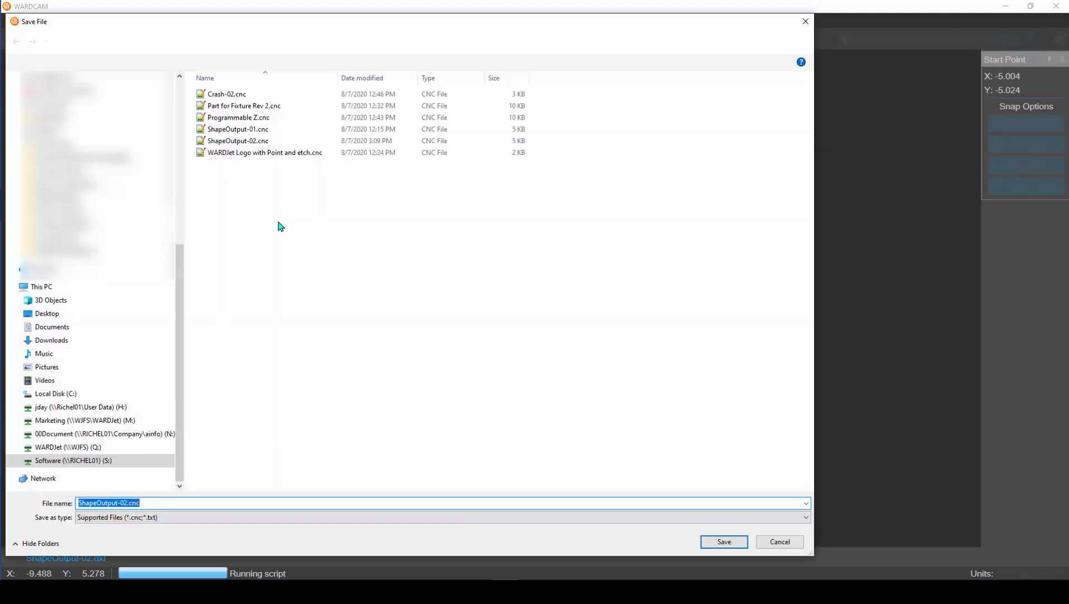
pyautogui.click(707, 540)
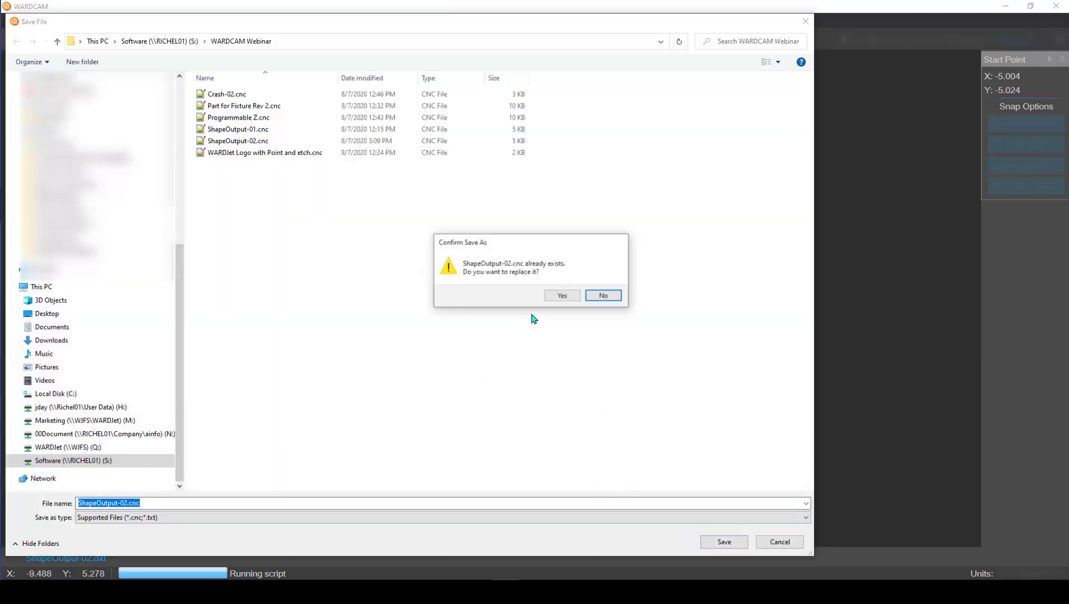
pyautogui.click(548, 295)
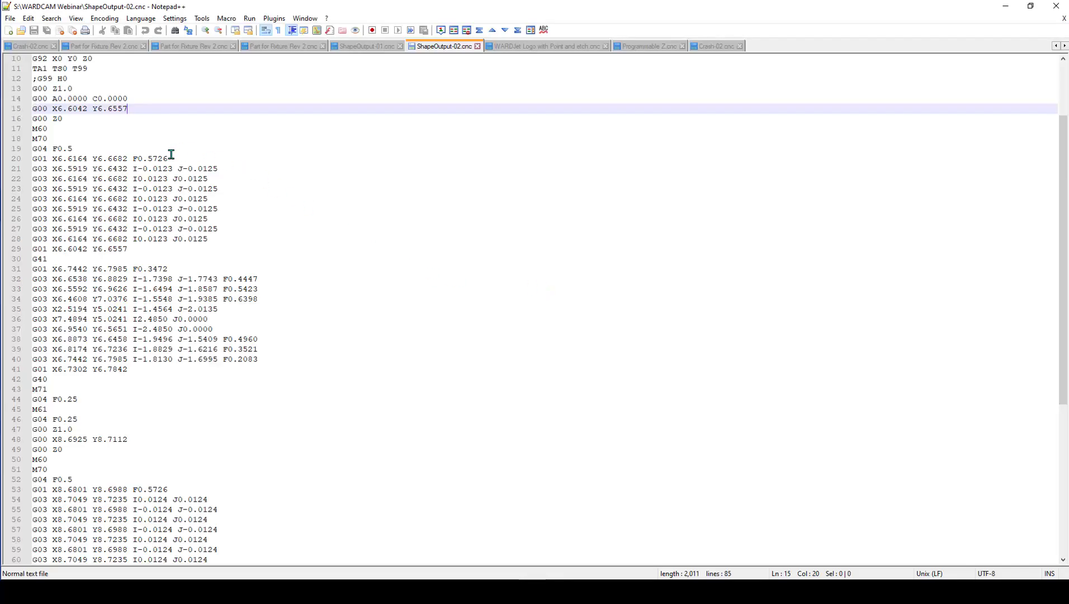
# Step: Examine the first pierce's feed rate and repeated G03 circular lead moves in the ShapeOutput-02.cnc code, then return to WARDCAM
pyautogui.moveTo(168, 158); pyautogui.dragTo(37, 159)
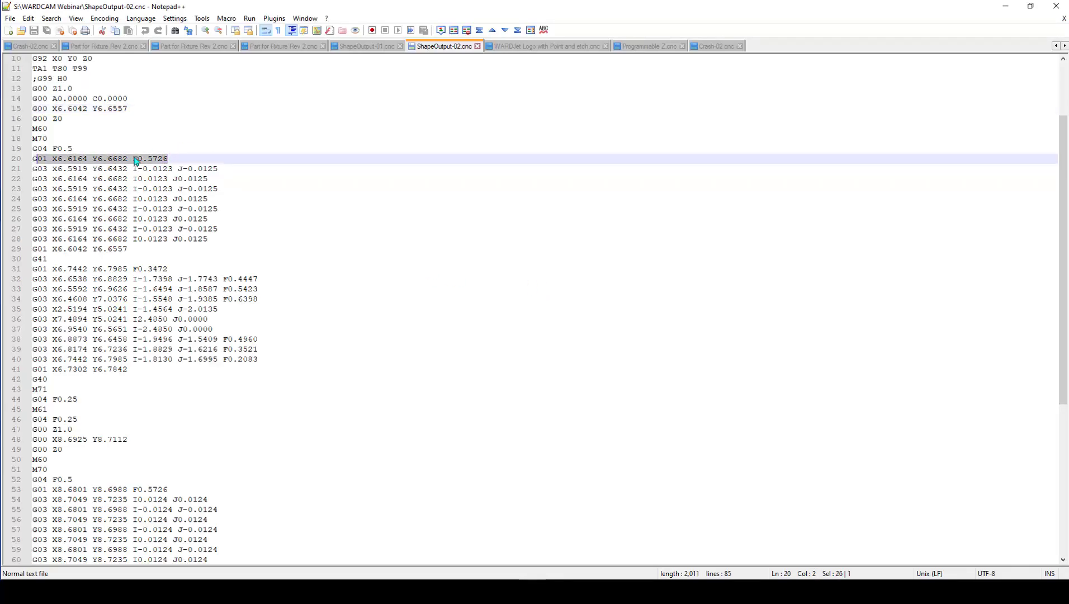
pyautogui.moveTo(133, 159); pyautogui.dragTo(166, 159)
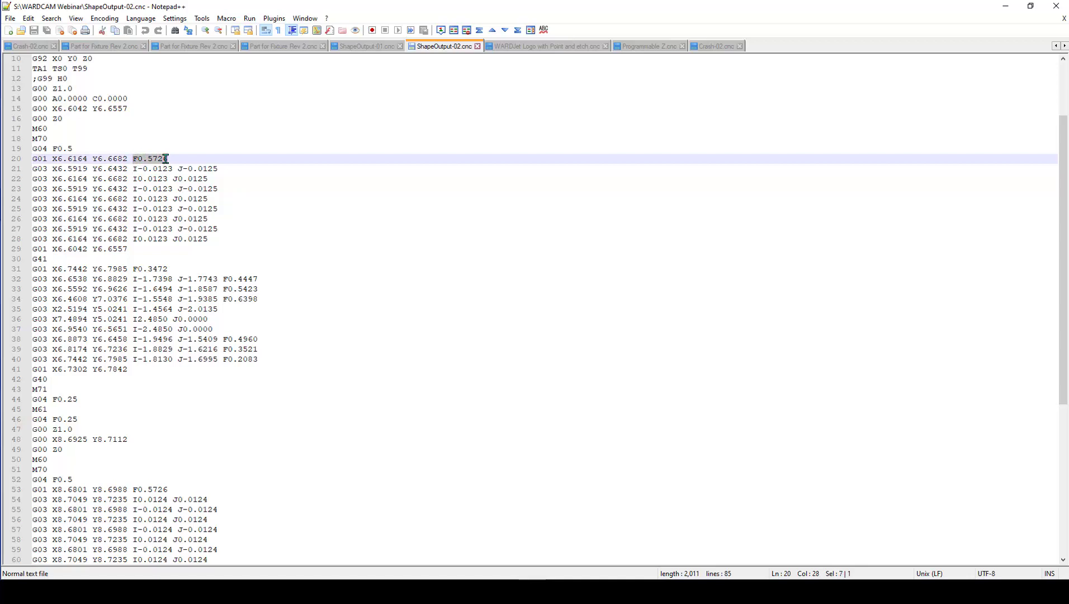
pyautogui.click(207, 179)
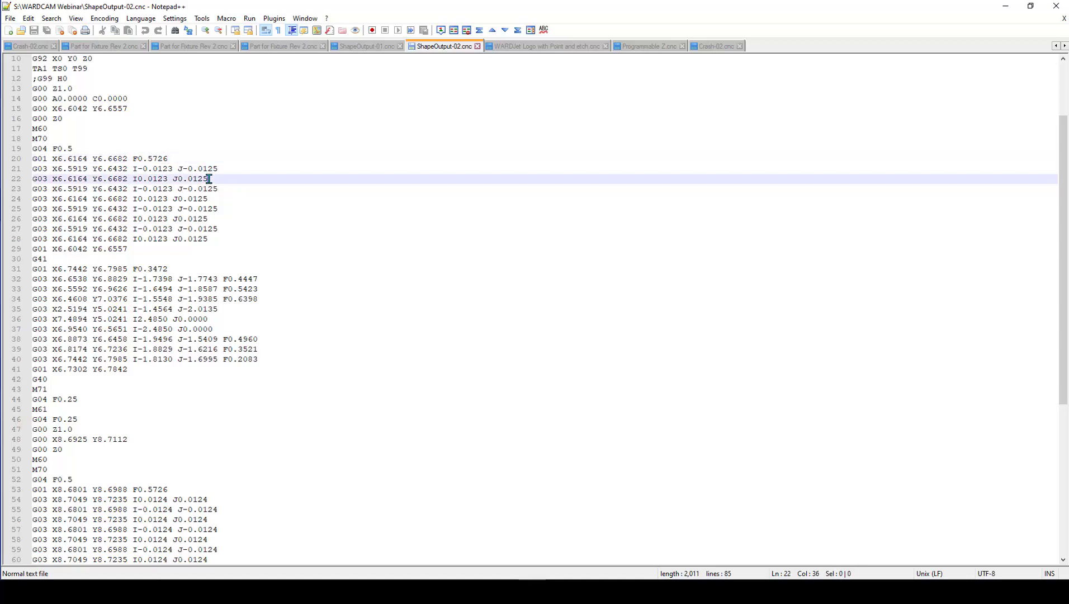
pyautogui.click(202, 178)
pyautogui.click(201, 199)
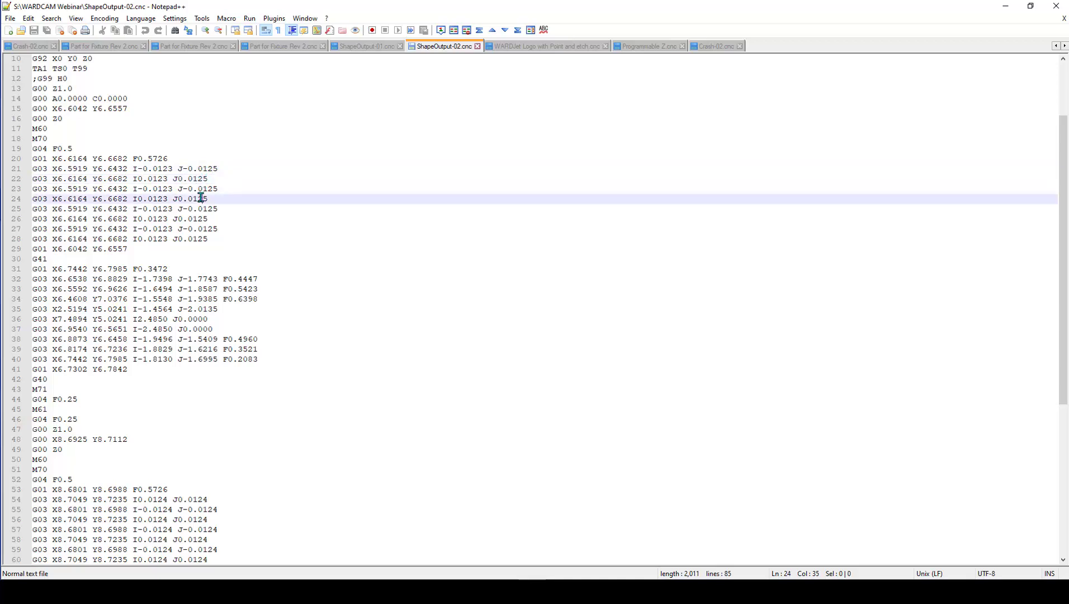
pyautogui.click(199, 178)
pyautogui.click(200, 198)
pyautogui.click(200, 218)
pyautogui.click(199, 239)
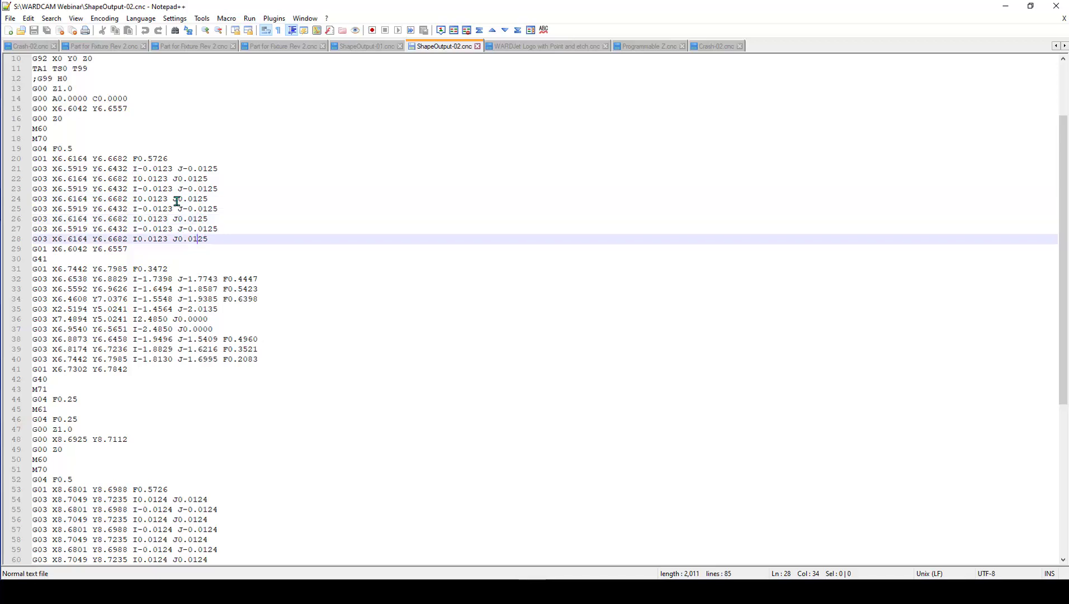
pyautogui.click(173, 158)
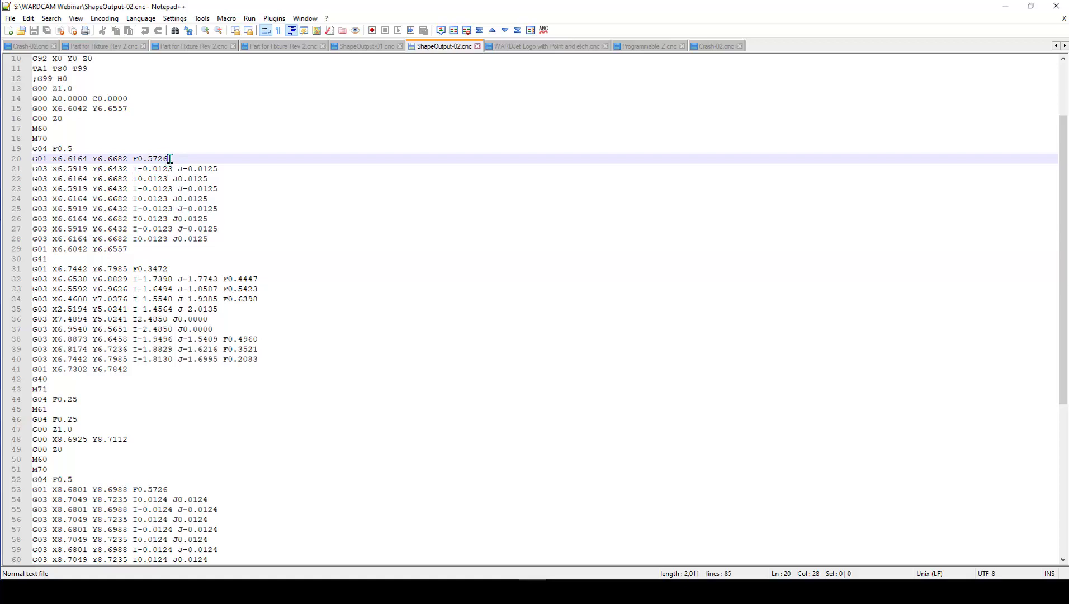
pyautogui.click(172, 168)
pyautogui.click(173, 178)
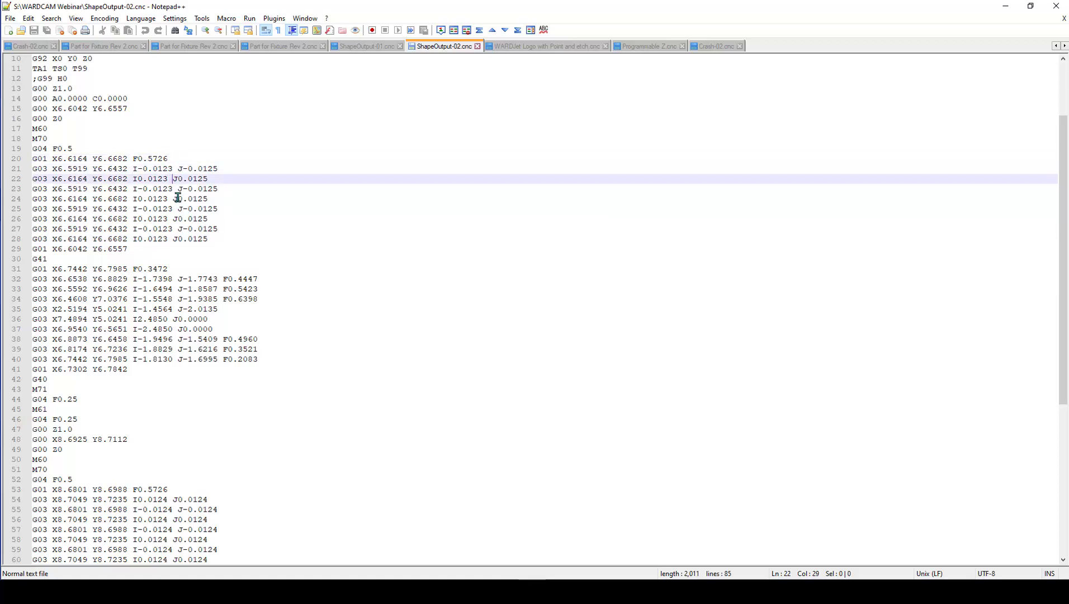
pyautogui.click(999, 10)
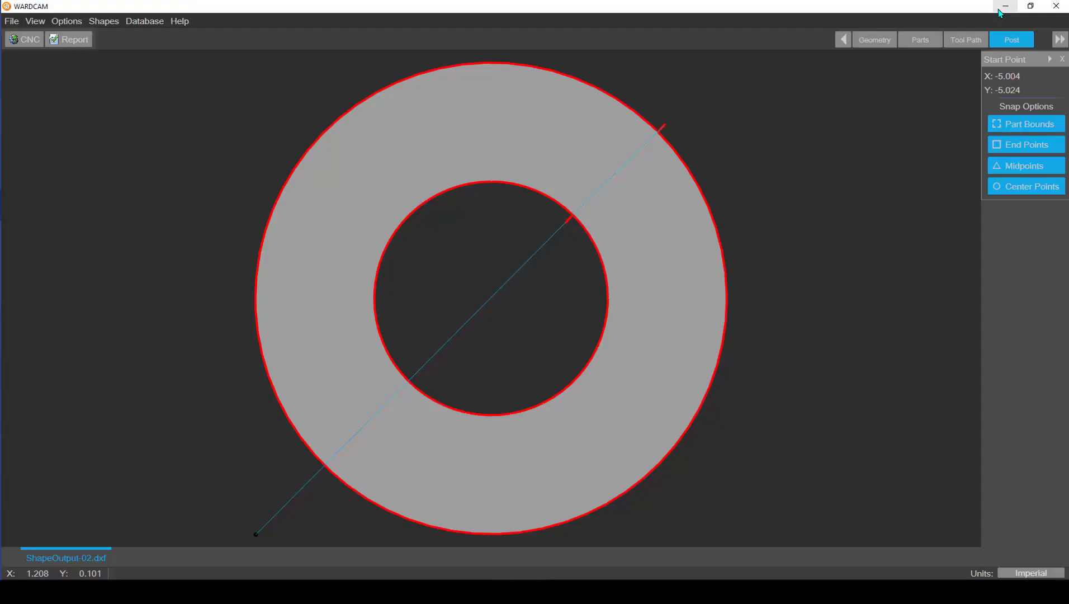
# Step: Set Circular Lead Turns for 4.000 in Aluminium (6061) to 20 in the Material Database and save
pyautogui.click(149, 23)
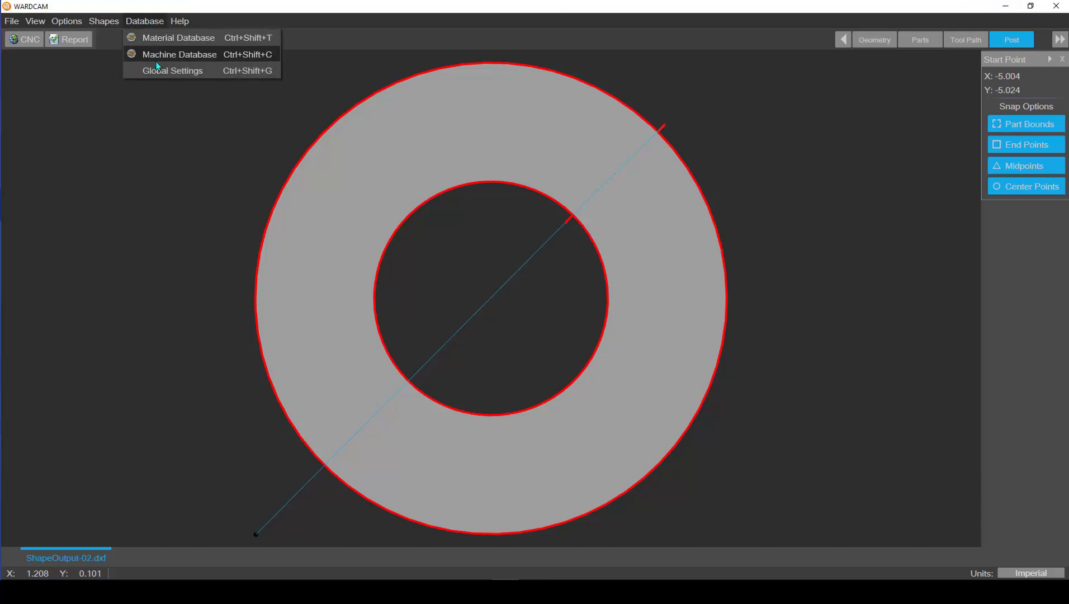
pyautogui.click(173, 36)
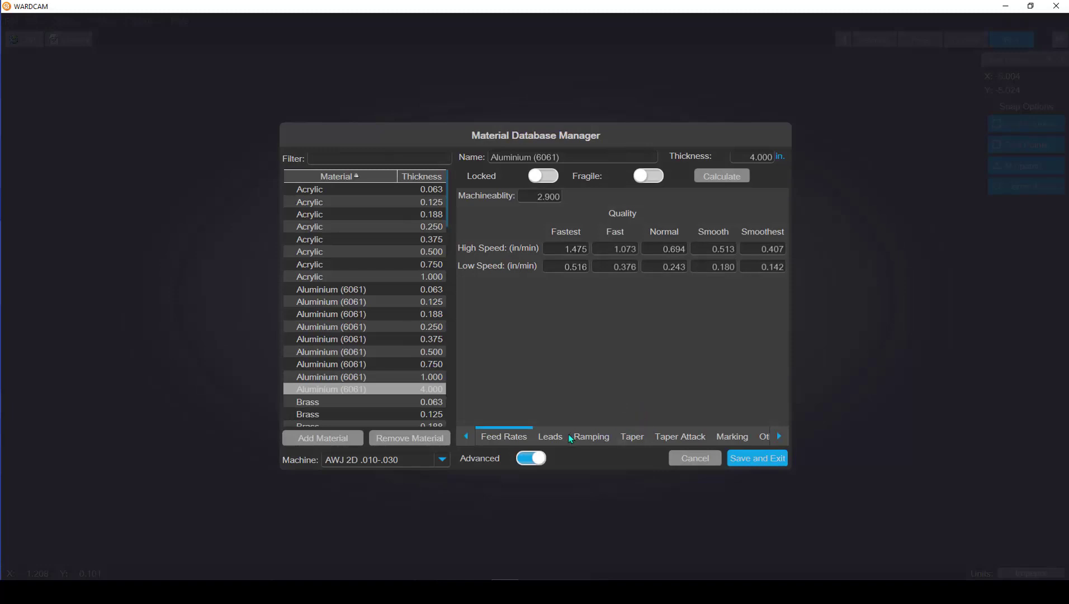
pyautogui.click(763, 439)
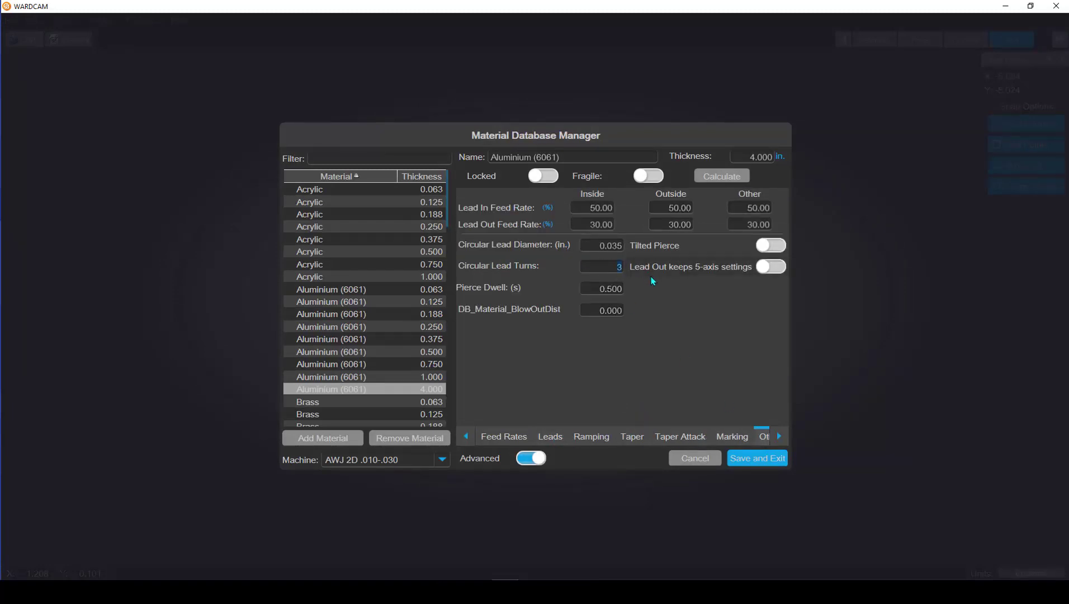
pyautogui.write('20')
pyautogui.click(742, 458)
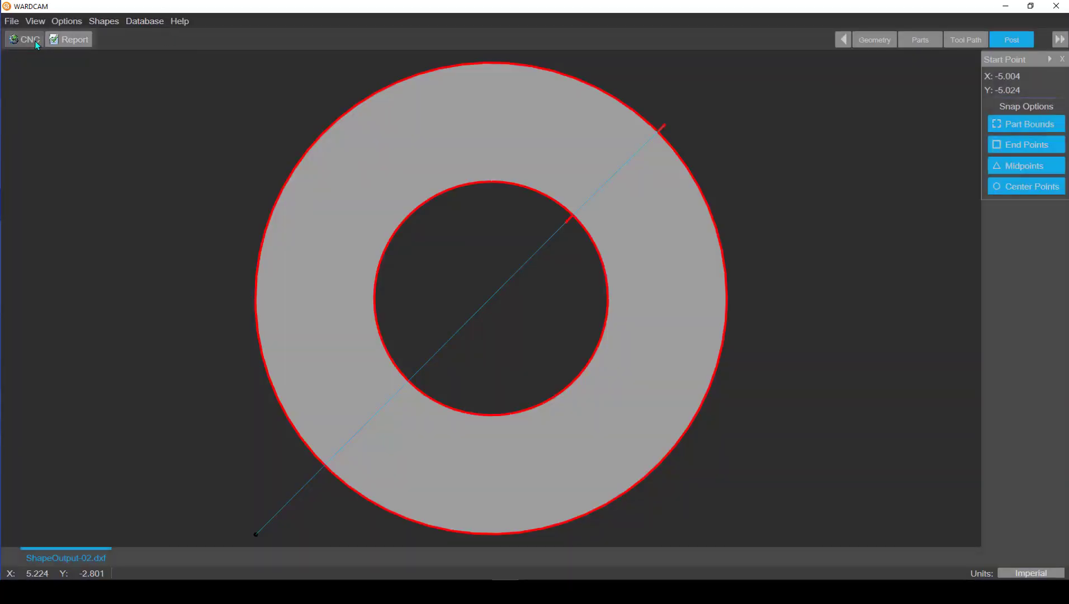
# Step: Post the CNC program again, replacing the existing ShapeOutput-02.cnc
pyautogui.click(27, 39)
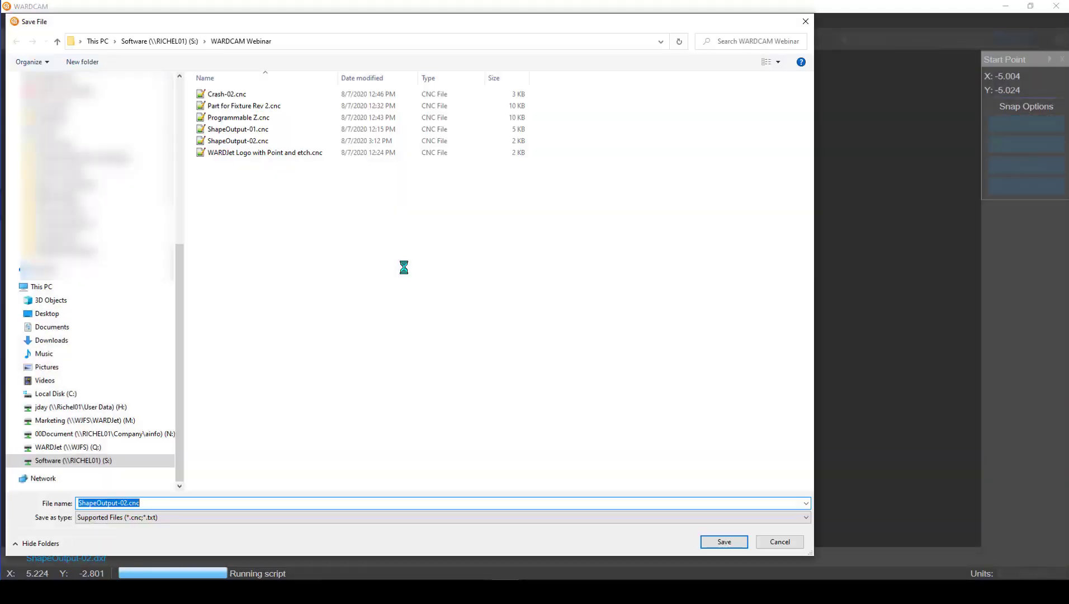
pyautogui.click(726, 542)
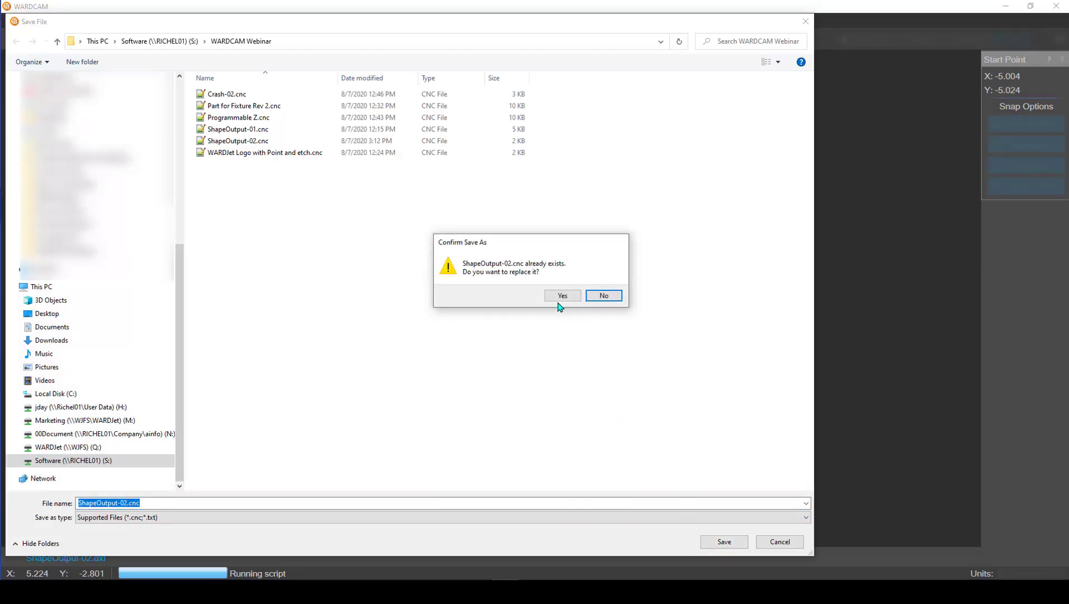
pyautogui.click(560, 297)
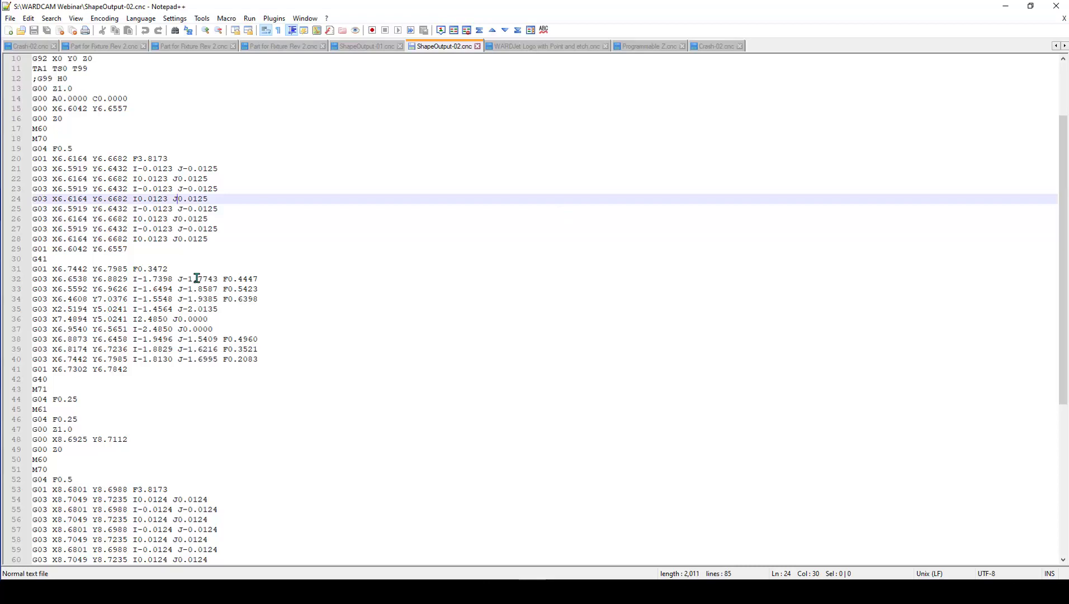
# Step: Examine the first pierce's feed rate and count the repeated G03 circular lead moves in the ShapeOutput-02.cnc code
pyautogui.moveTo(168, 157); pyautogui.dragTo(132, 157)
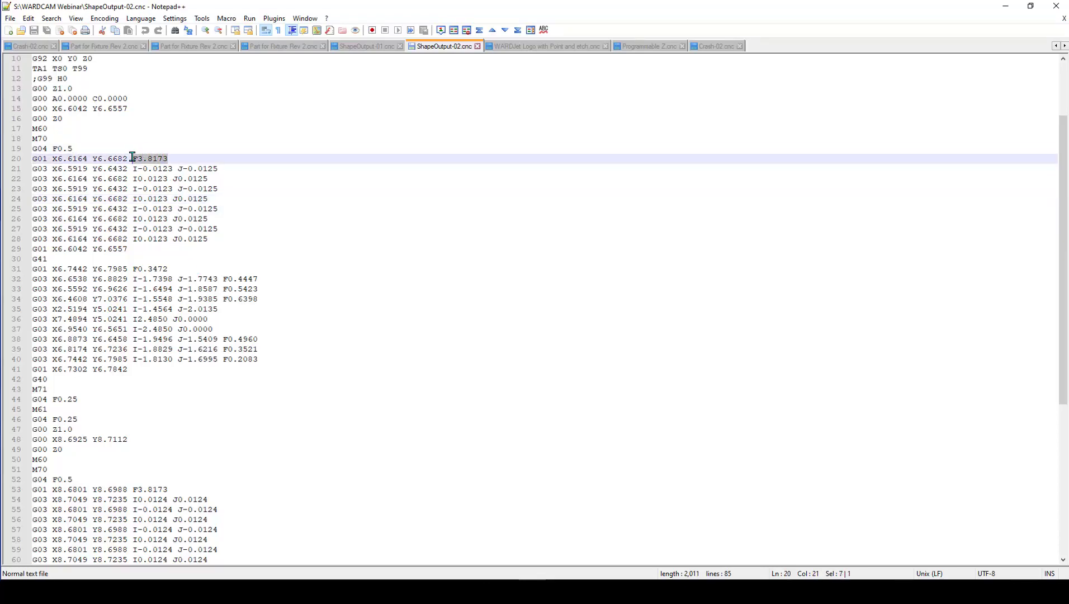
pyautogui.click(200, 169)
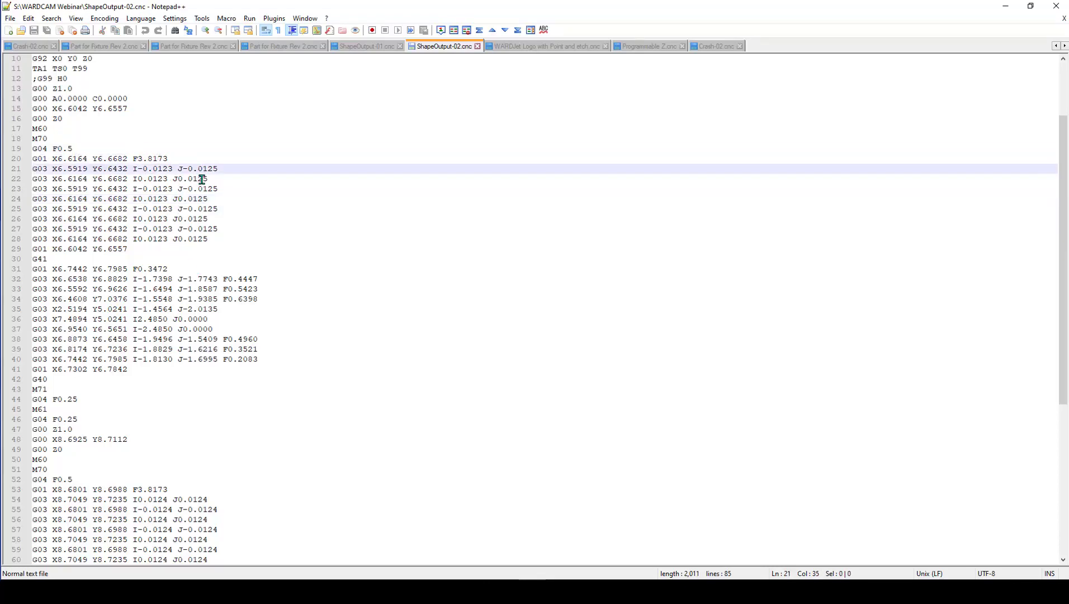
pyautogui.click(200, 179)
pyautogui.click(201, 199)
pyautogui.click(199, 219)
pyautogui.click(200, 239)
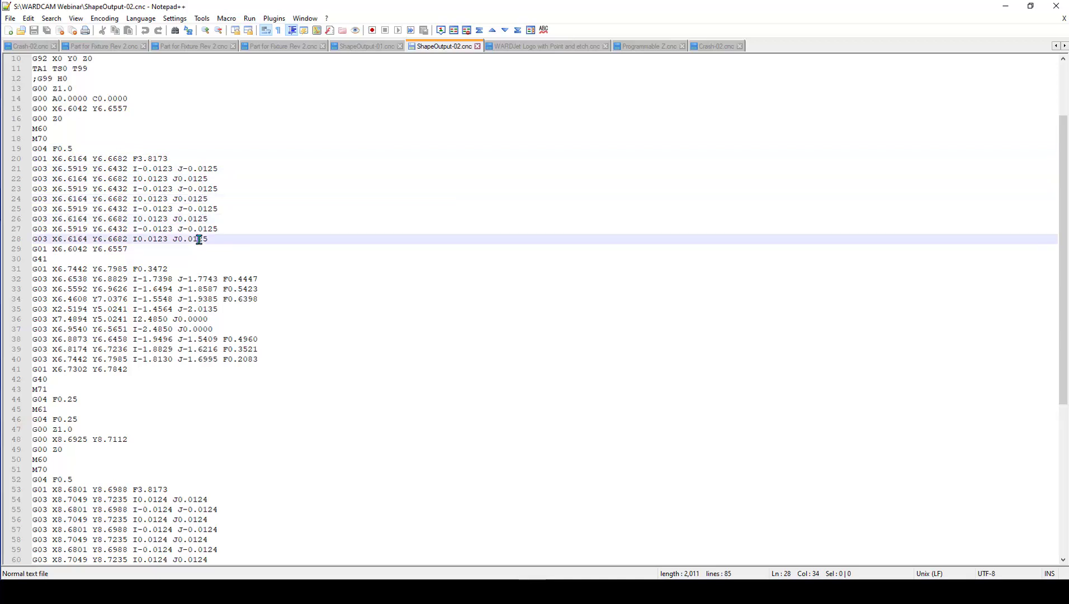
pyautogui.click(206, 219)
pyautogui.click(203, 239)
pyautogui.click(209, 218)
pyautogui.click(208, 199)
pyautogui.click(211, 179)
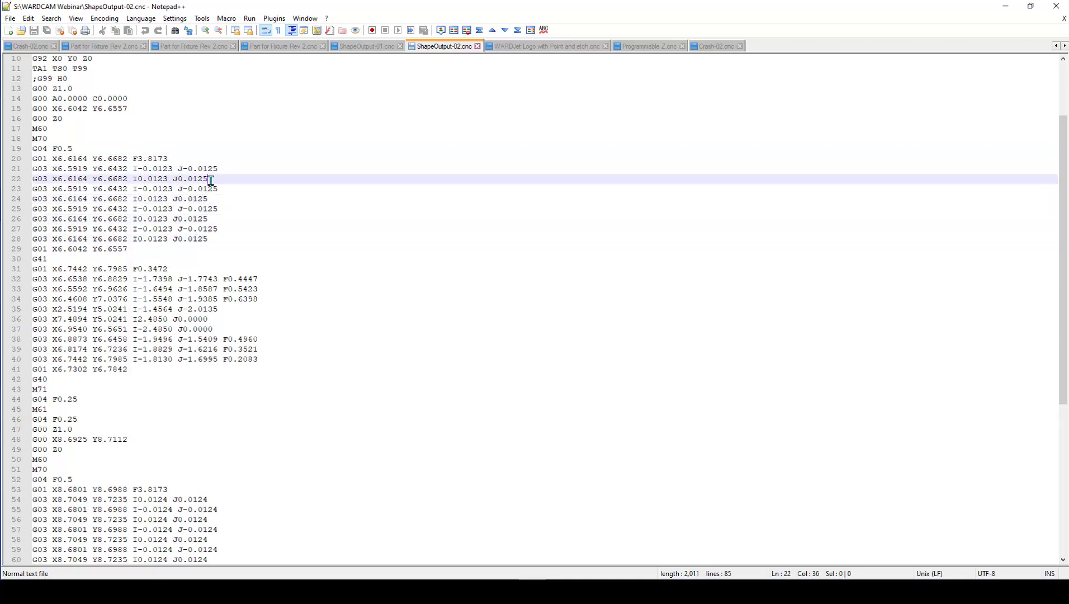
pyautogui.click(191, 158)
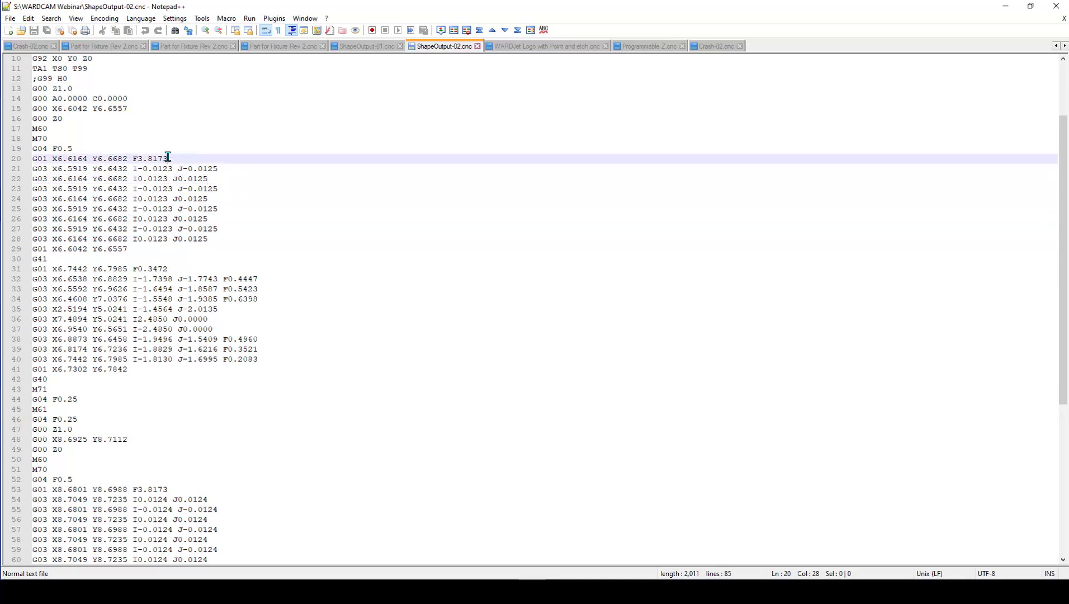
pyautogui.click(200, 178)
pyautogui.click(201, 198)
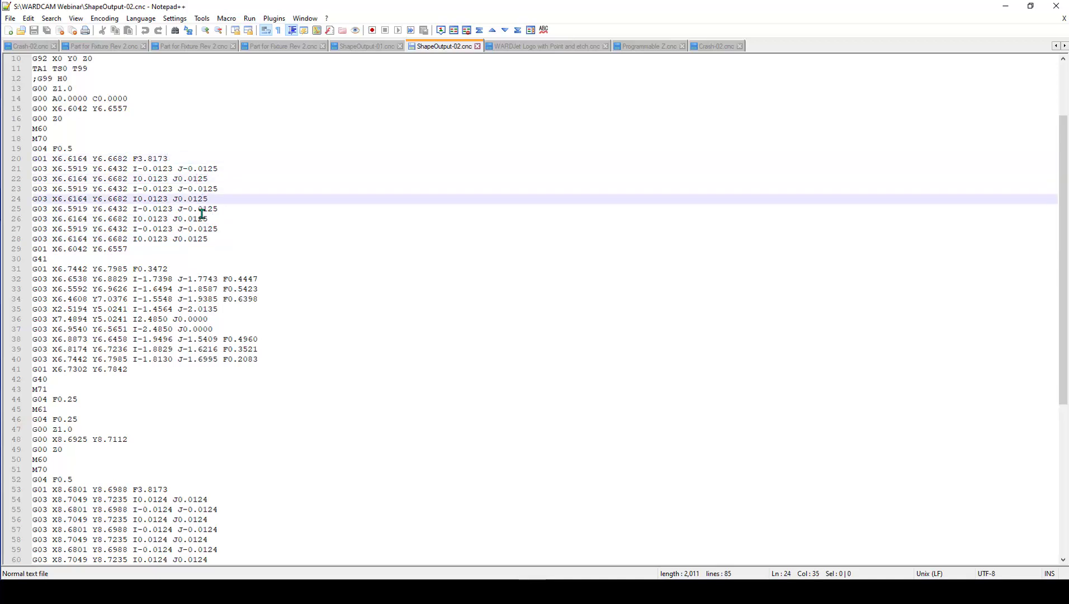
pyautogui.click(204, 219)
pyautogui.click(203, 239)
pyautogui.click(203, 219)
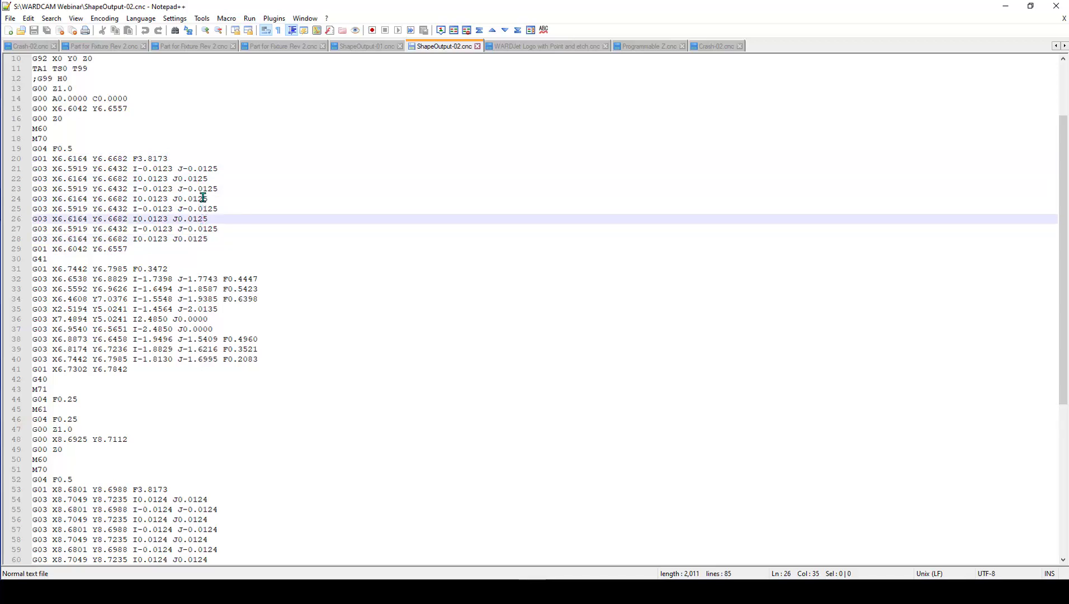
pyautogui.click(203, 199)
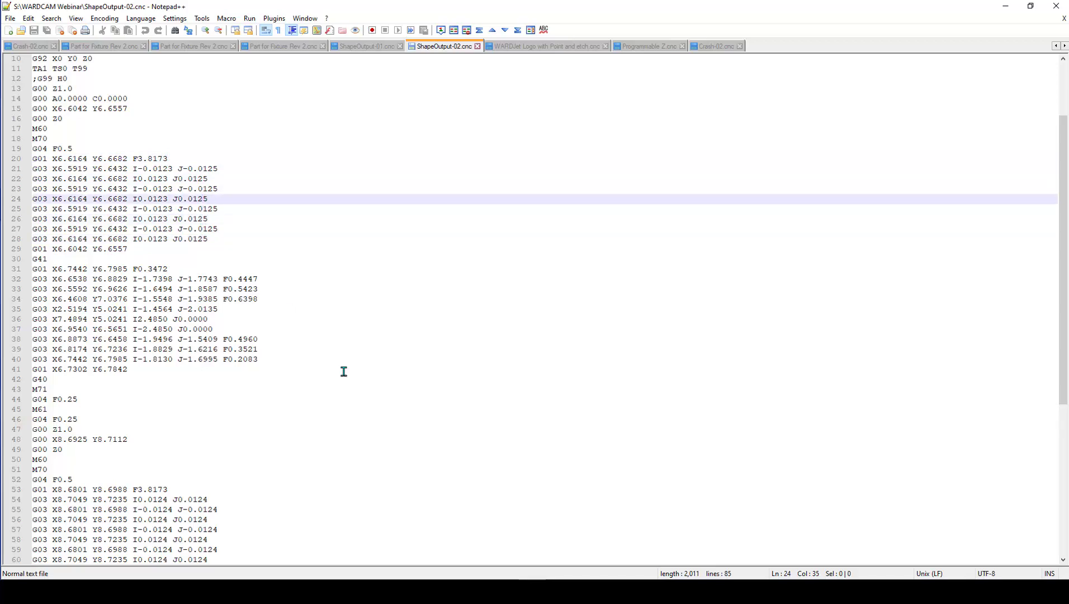
# Step: Return to WARDCAM and reload the part's machine by switching to AWJ 2D .014-.040 and back to AWJ 2D .010-.030
pyautogui.click(507, 578)
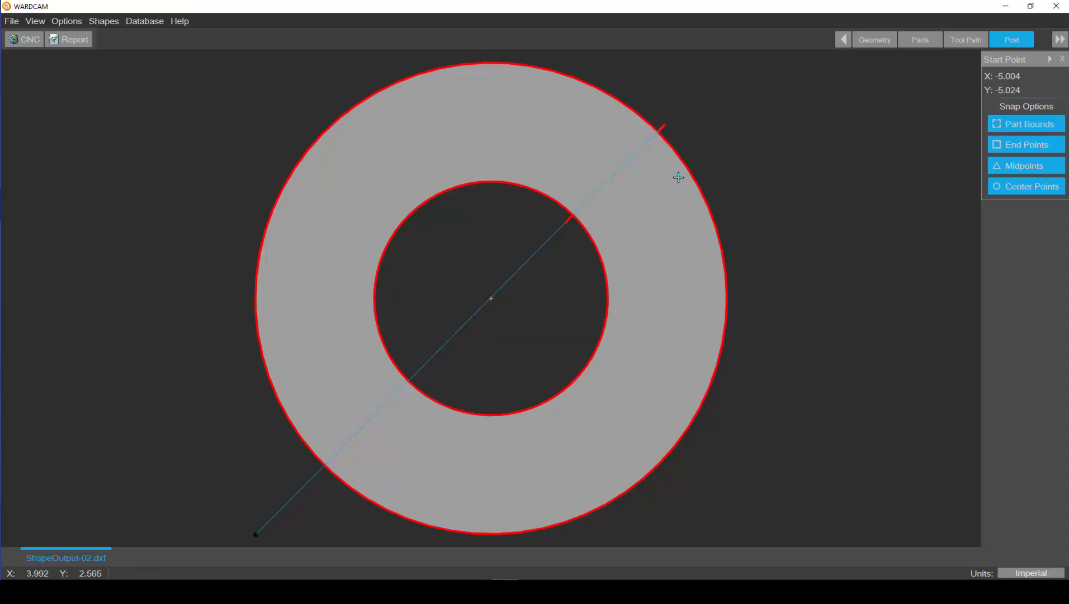
pyautogui.click(923, 41)
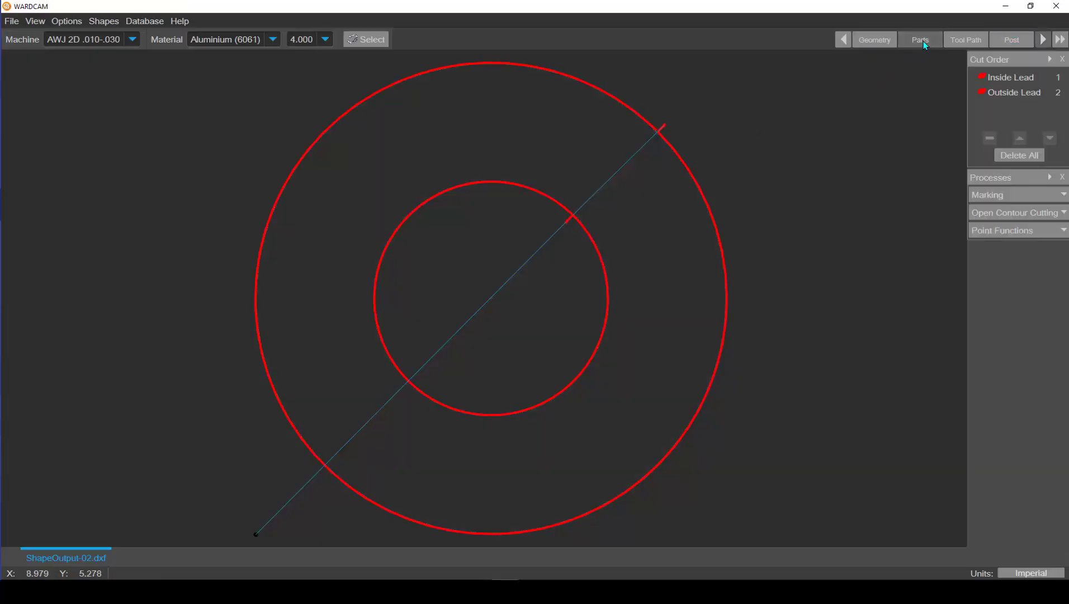
pyautogui.click(132, 39)
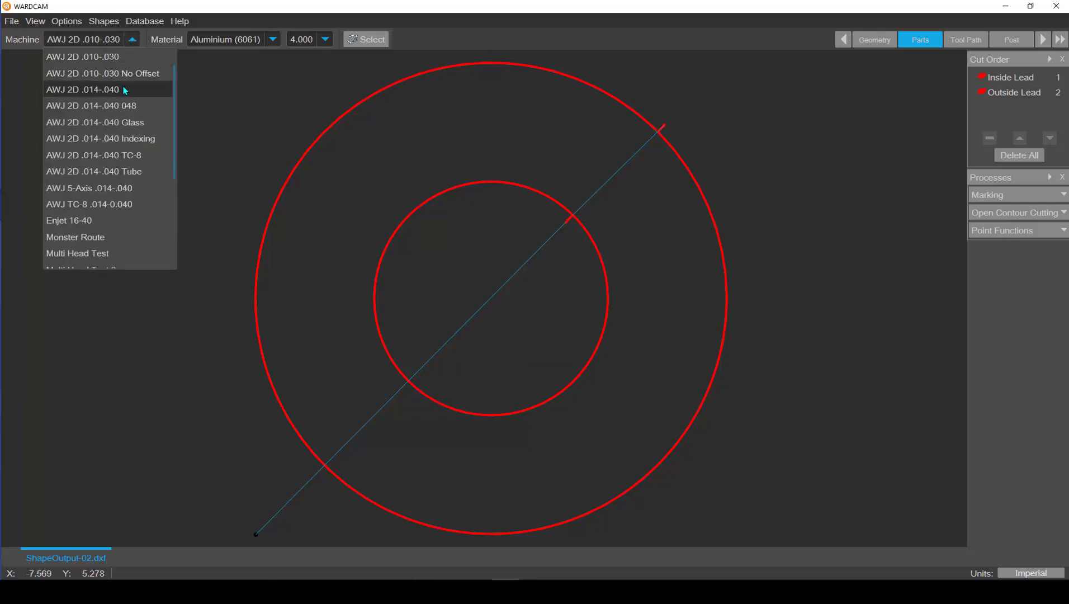
pyautogui.click(124, 90)
pyautogui.click(132, 40)
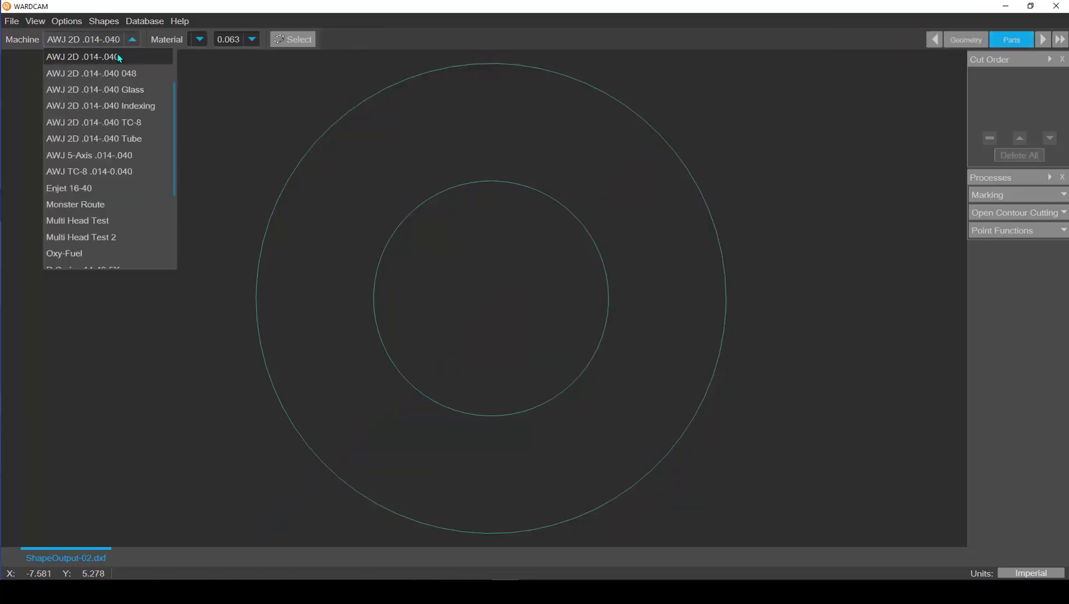
pyautogui.scroll(2, 129, 54)
pyautogui.click(111, 79)
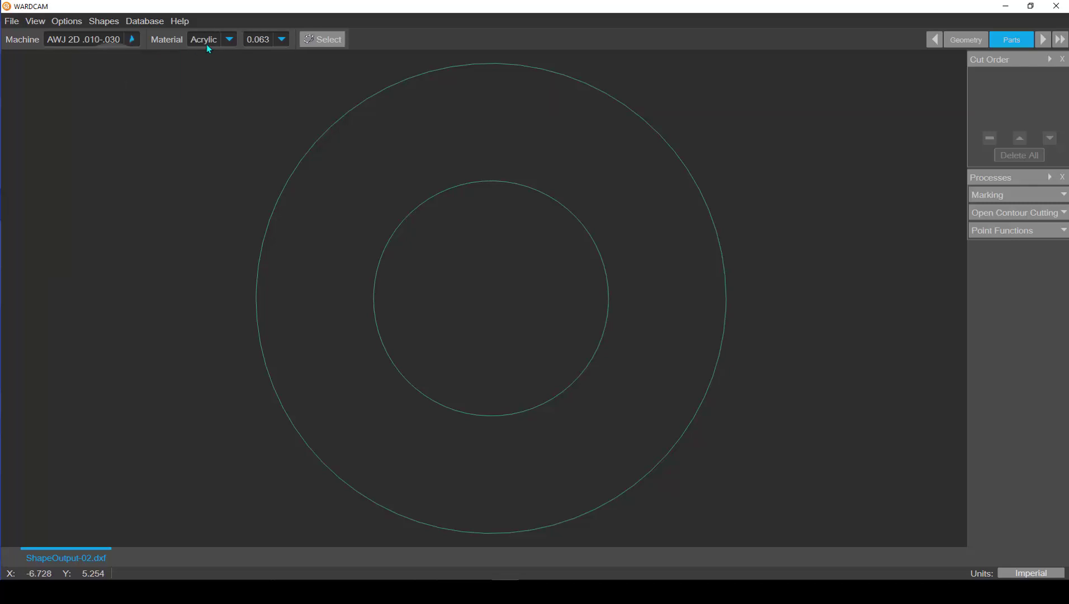
# Step: Assign Aluminium (6061) with a thickness of 4.000 to the part
pyautogui.click(229, 41)
pyautogui.click(220, 76)
pyautogui.click(324, 39)
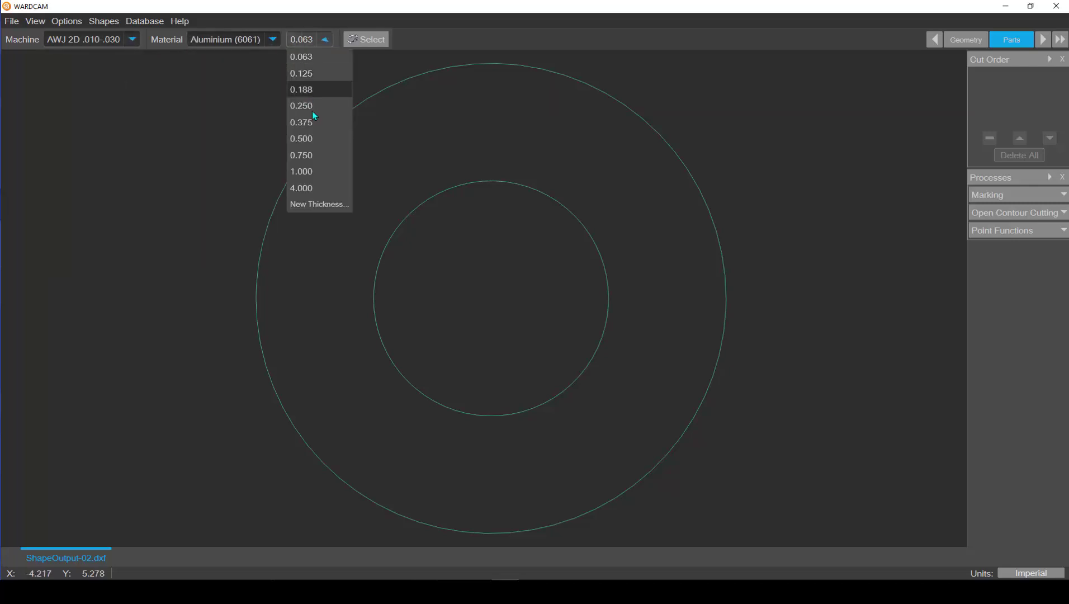
pyautogui.click(312, 187)
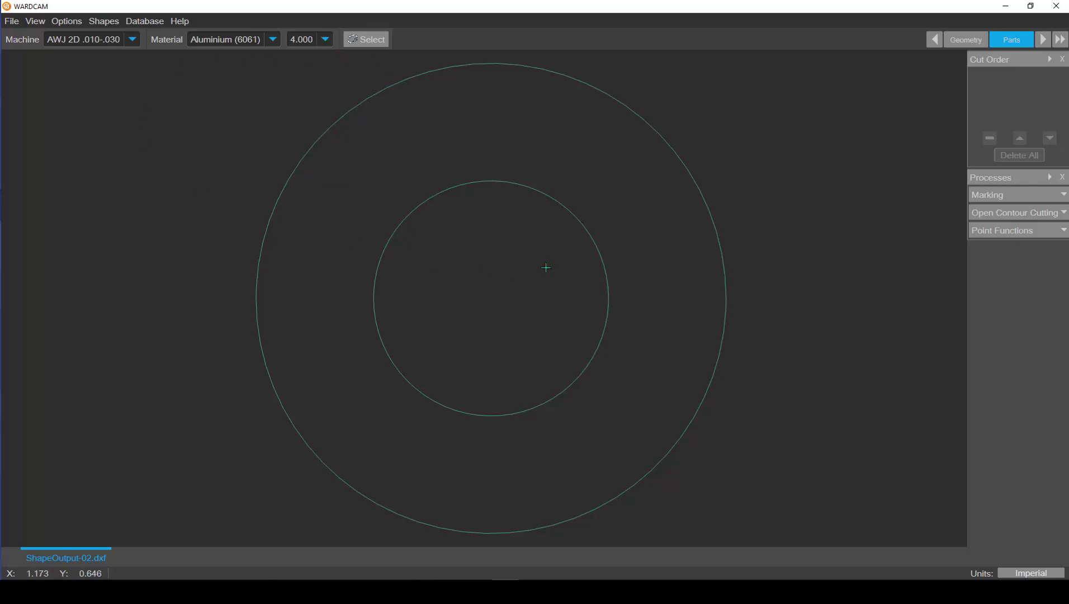
# Step: Generate the tool path with automatic leads and post the CNC program over the existing ShapeOutput-02.cnc
pyautogui.click(1043, 39)
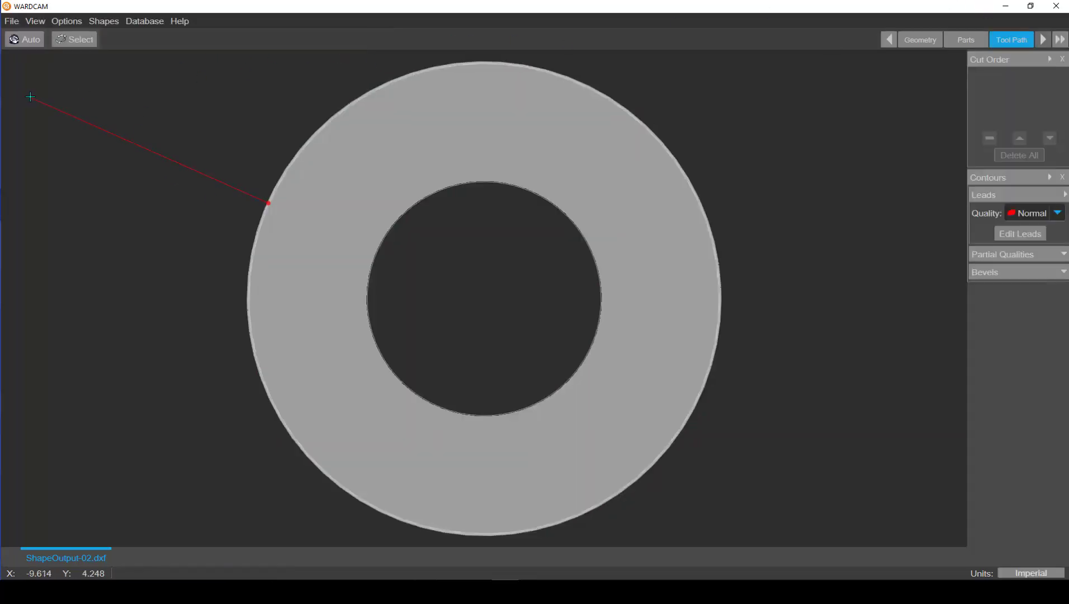
pyautogui.click(29, 46)
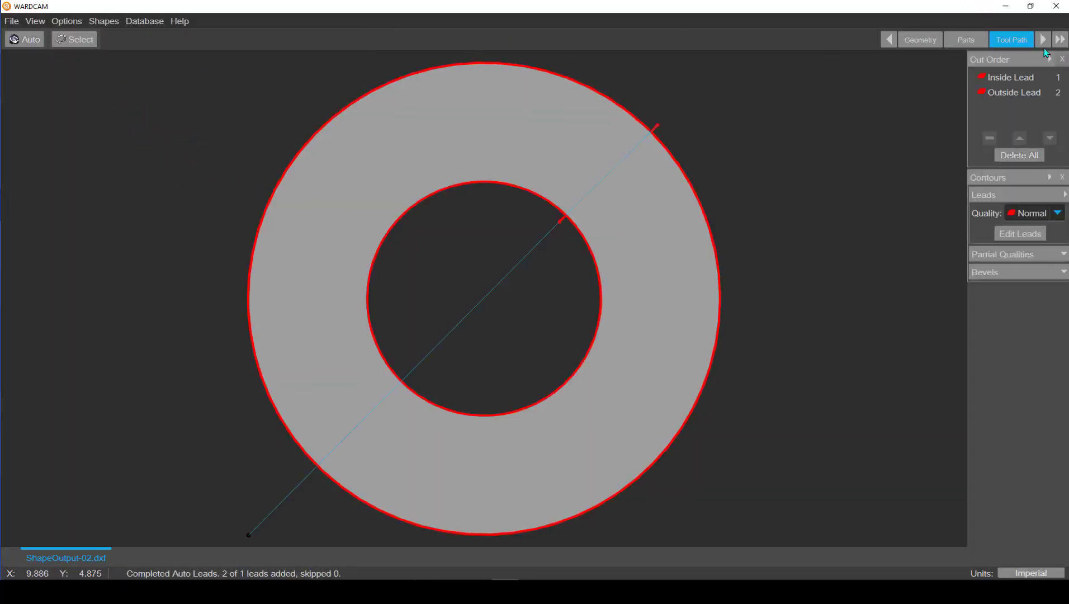
pyautogui.click(1042, 40)
pyautogui.click(34, 43)
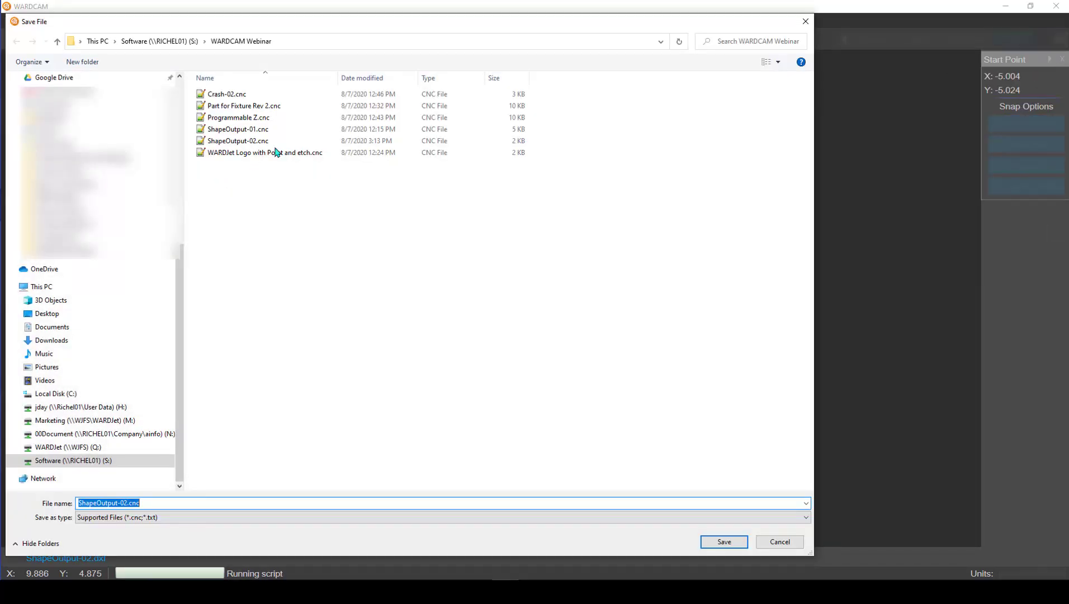
pyautogui.click(727, 542)
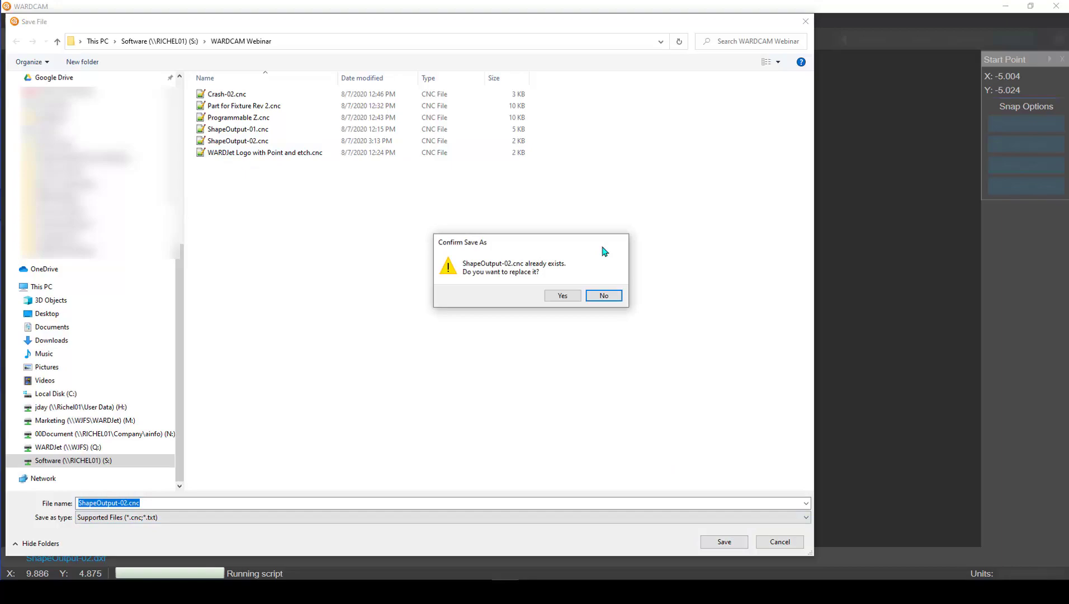
pyautogui.click(557, 296)
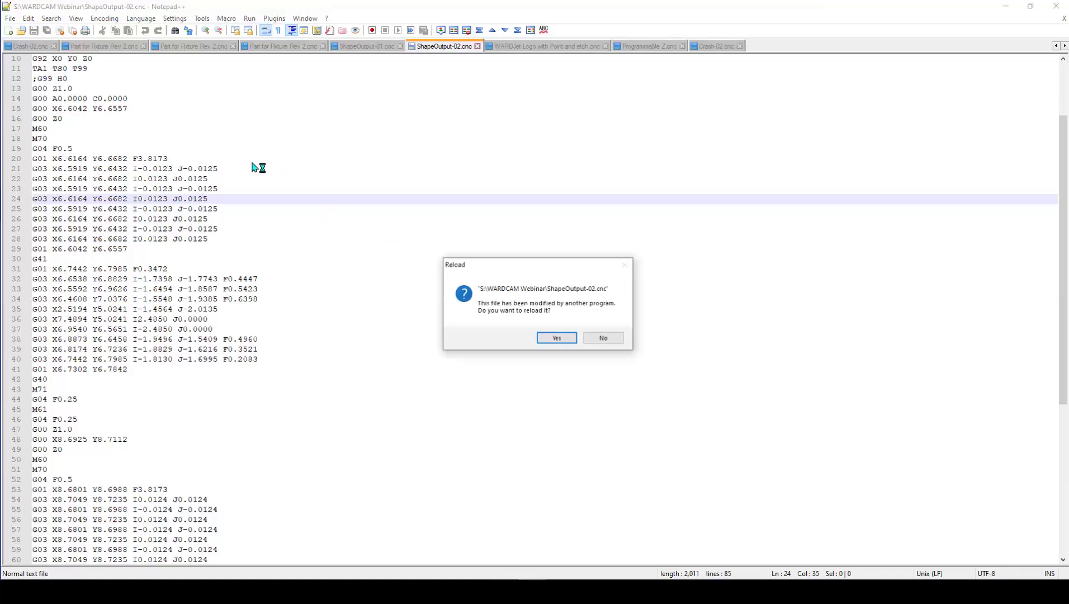
# Step: Reload ShapeOutput-02.cnc in Notepad++ and examine the first pierce's feed rate and its longer run of G03 circular lead moves
pyautogui.click(555, 337)
pyautogui.scroll(-3, 241, 179)
pyautogui.scroll(-3, 219, 391)
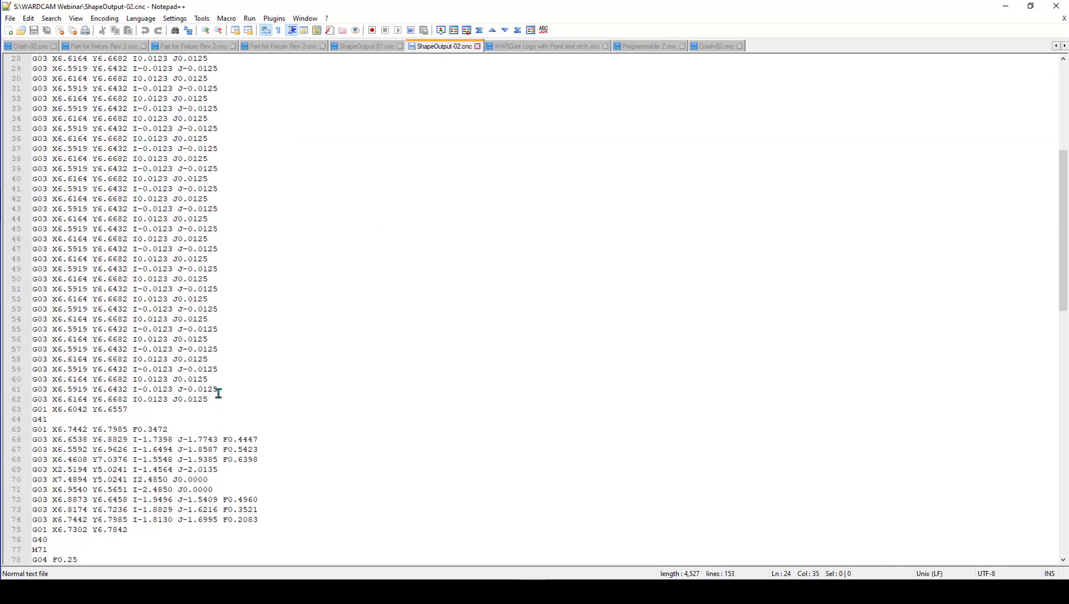
pyautogui.scroll(6, 223, 243)
pyautogui.moveTo(135, 157); pyautogui.dragTo(162, 158)
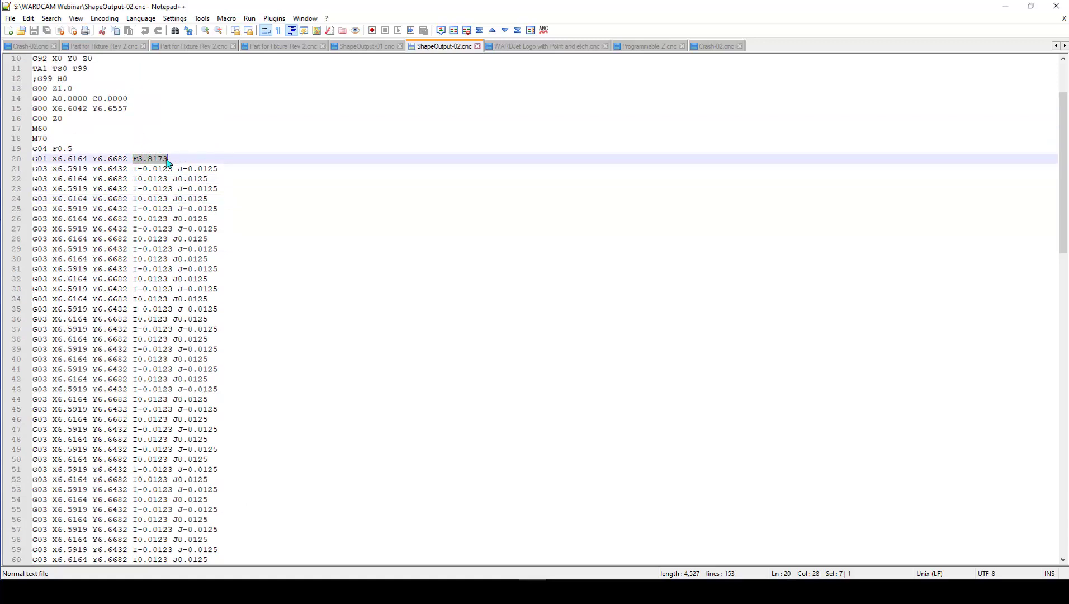
pyautogui.scroll(-3, 172, 167)
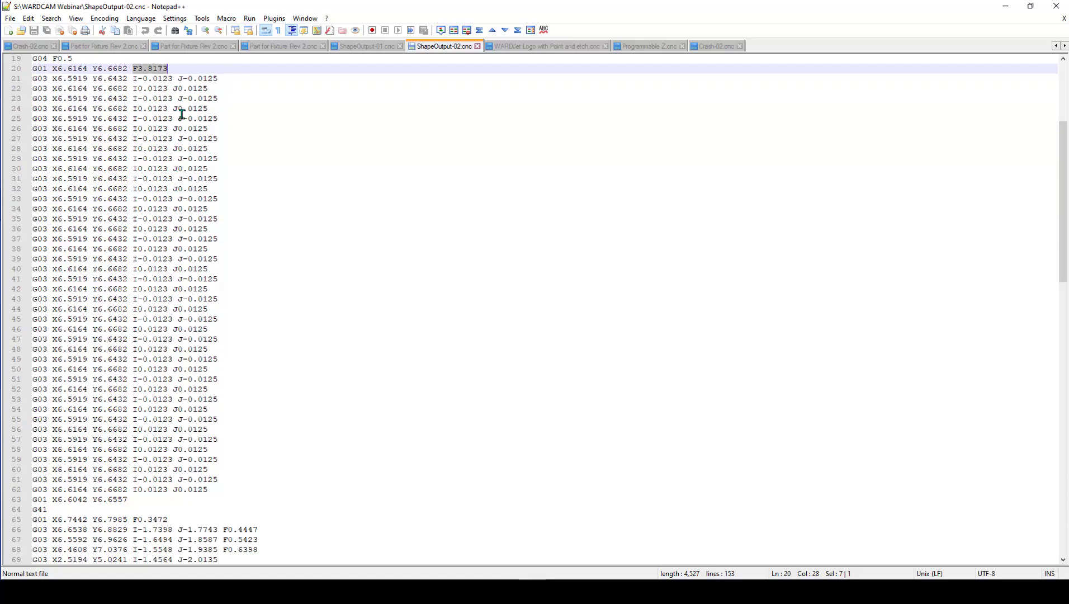
pyautogui.click(223, 406)
pyautogui.click(222, 429)
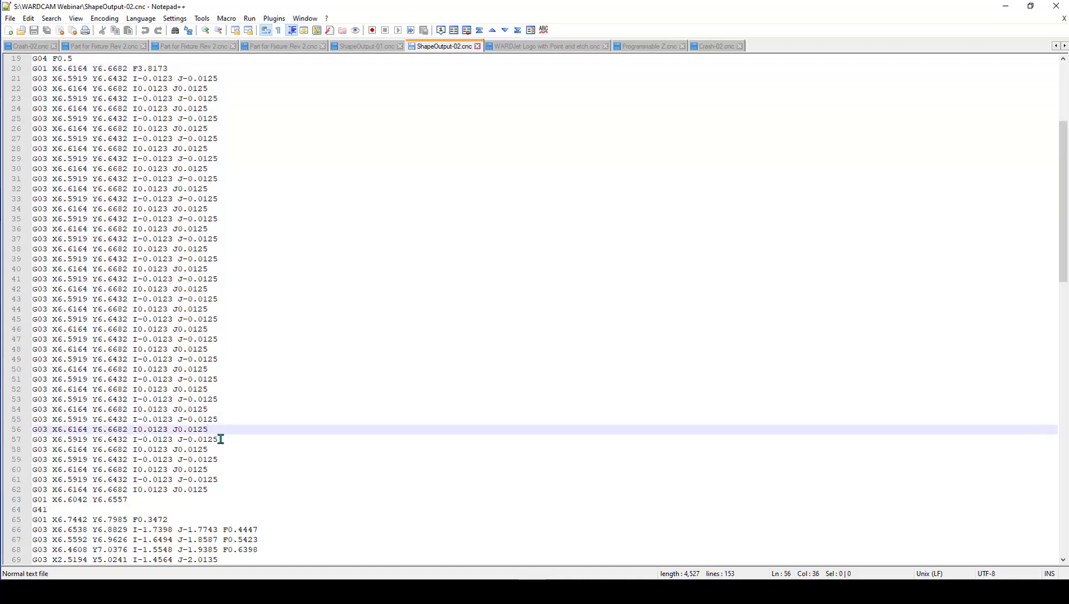
pyautogui.click(222, 449)
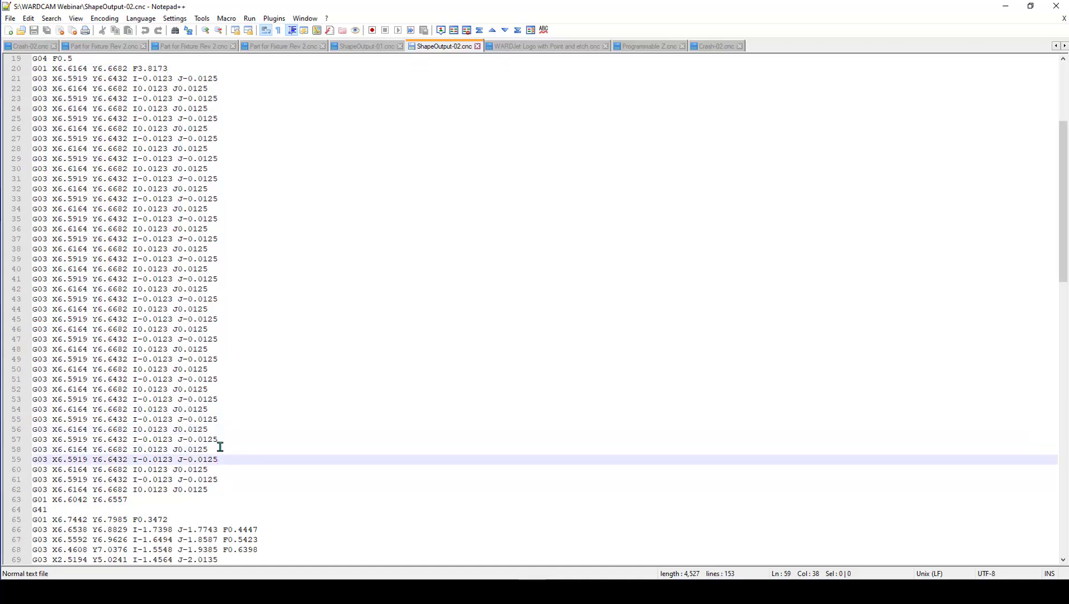
pyautogui.click(212, 349)
pyautogui.click(214, 329)
pyautogui.click(216, 309)
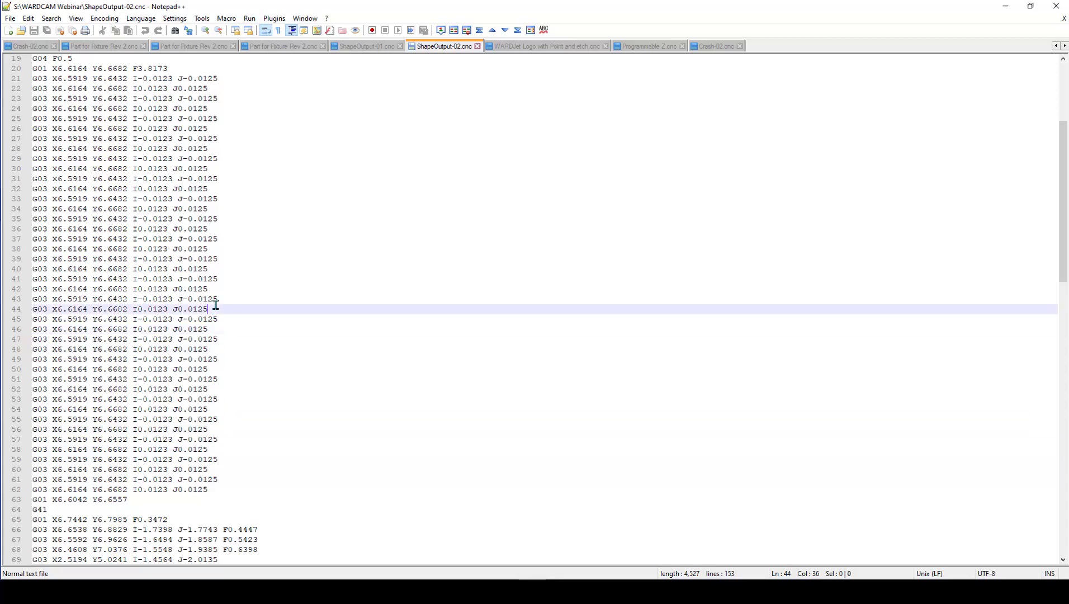
pyautogui.scroll(4, 215, 305)
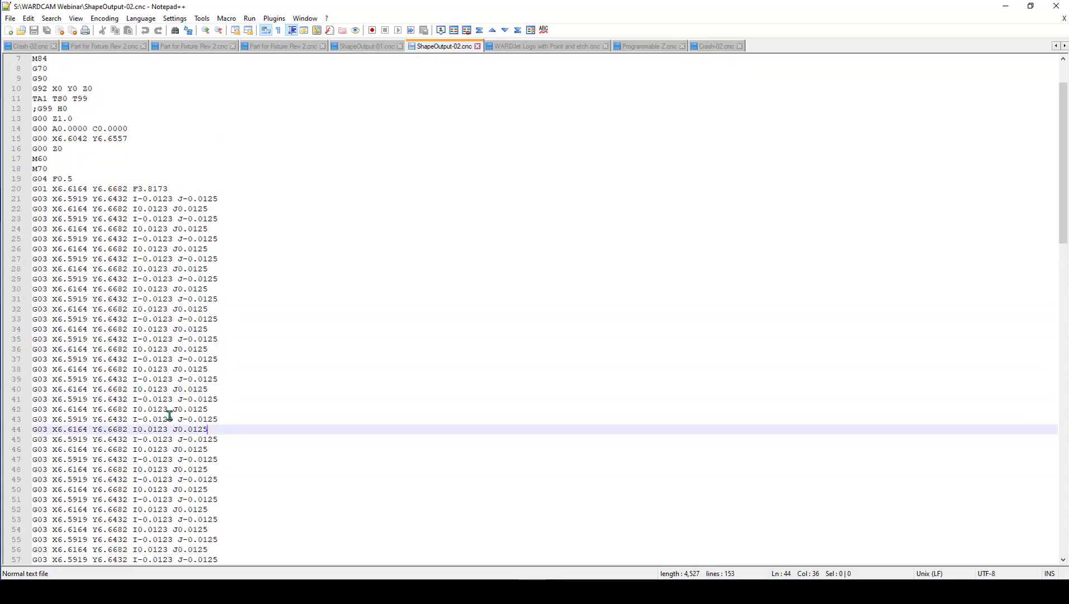
pyautogui.moveTo(173, 186); pyautogui.dragTo(129, 186)
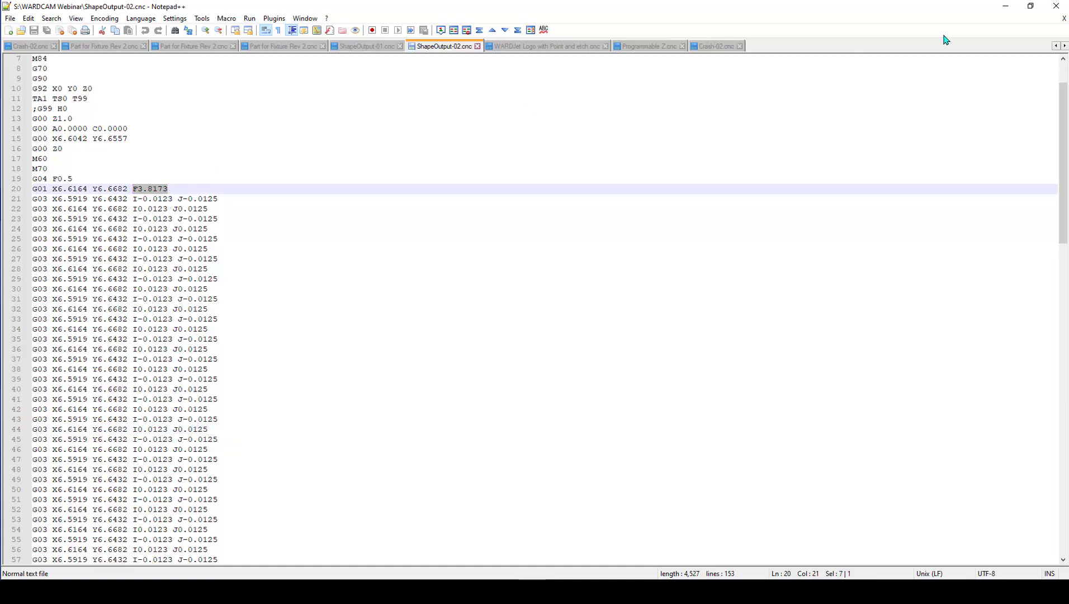
# Step: Return to WARDCAM, set Circular Lead Turns for 4.000 in Aluminium (6061) to 3 in the Material Database and save
pyautogui.click(1004, 5)
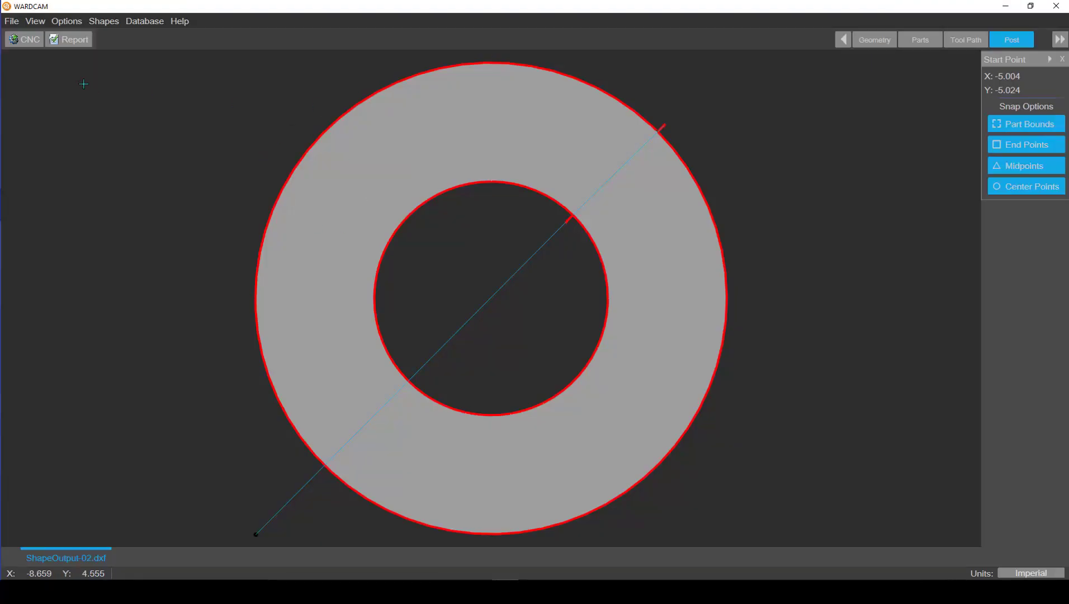
pyautogui.click(152, 23)
pyautogui.click(166, 39)
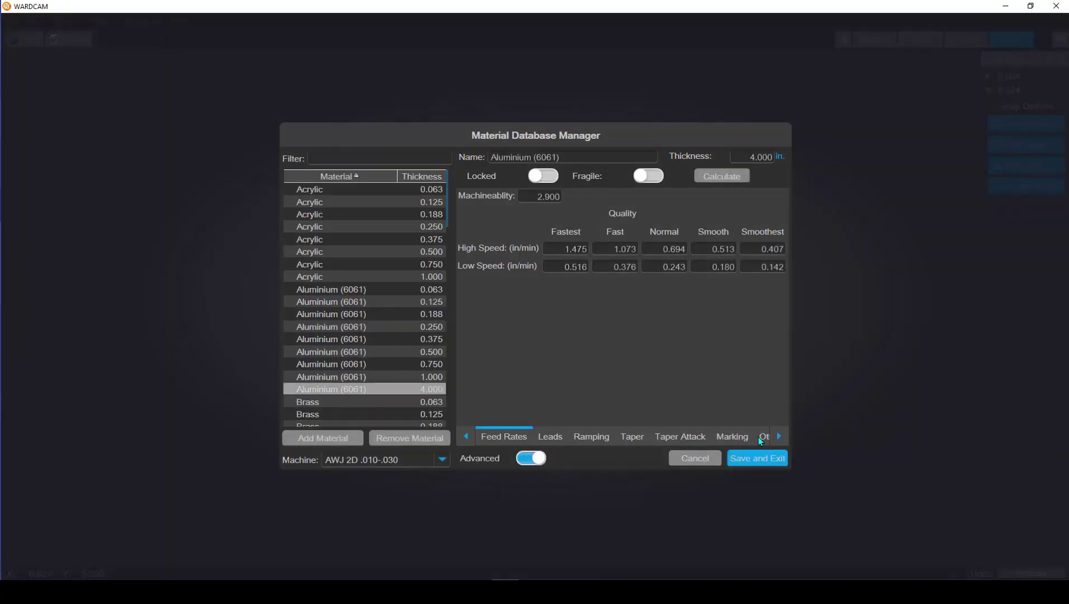
pyautogui.click(765, 437)
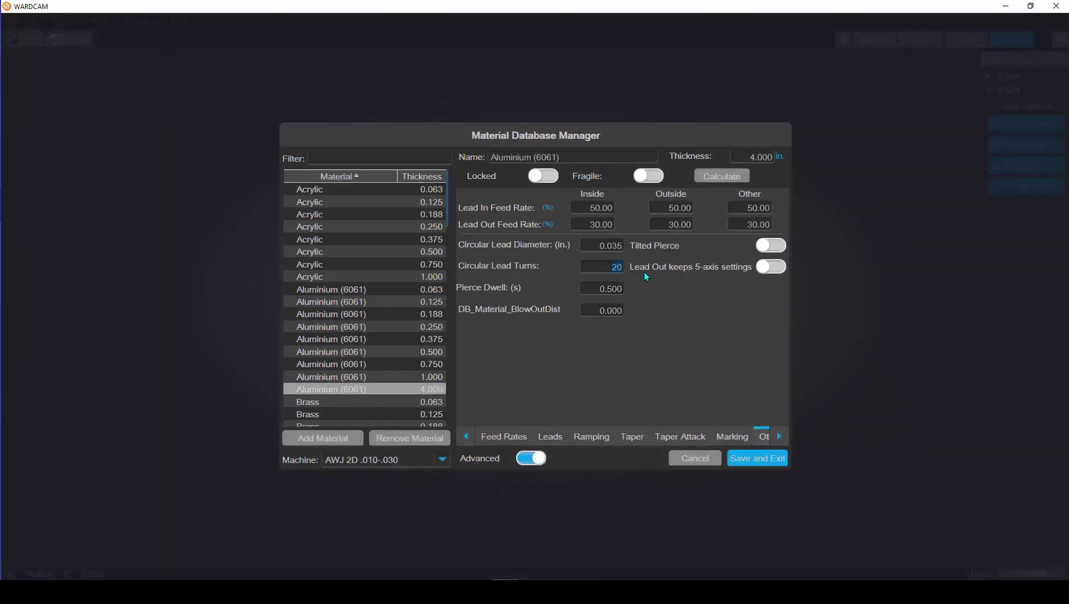
pyautogui.write('3')
pyautogui.click(747, 457)
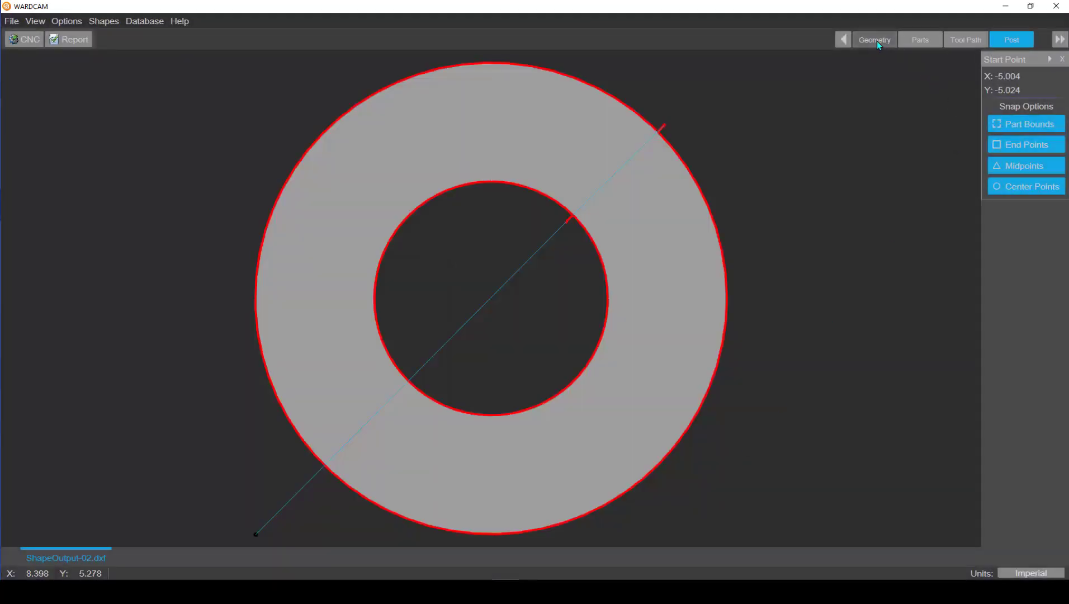
# Step: Return to the geometry, place a temporary point outside the circles, undo it, and advance to the parts stage
pyautogui.click(877, 41)
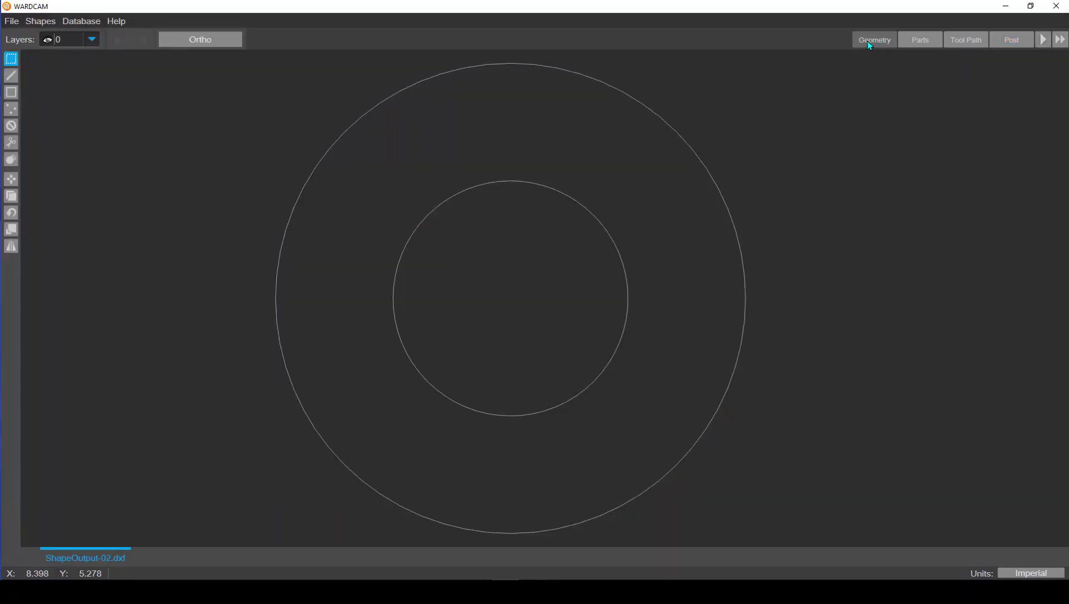
pyautogui.click(12, 110)
pyautogui.click(189, 159)
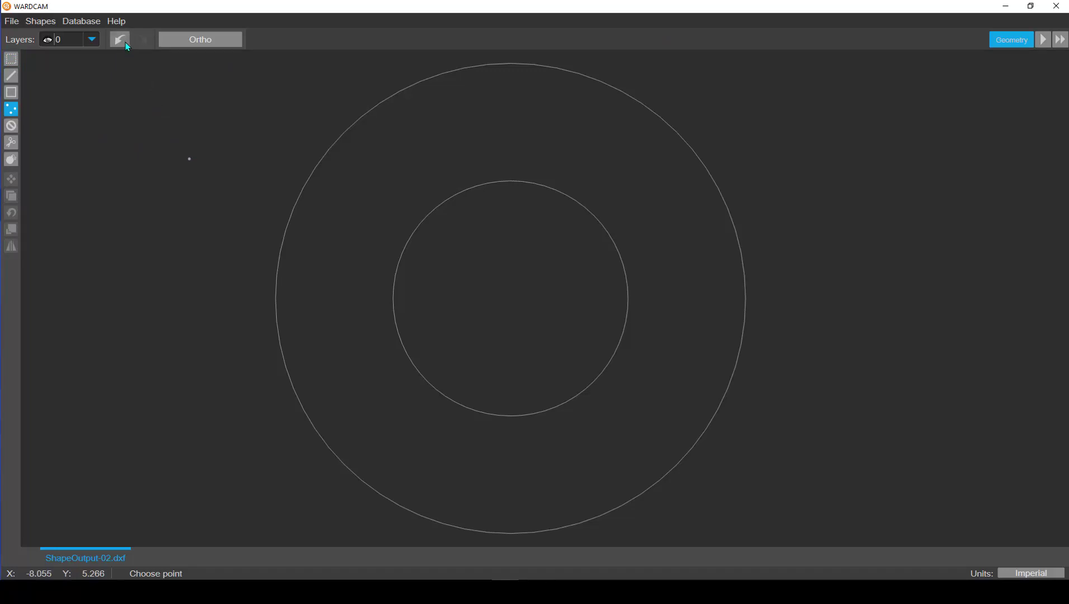
pyautogui.click(125, 42)
pyautogui.click(1042, 39)
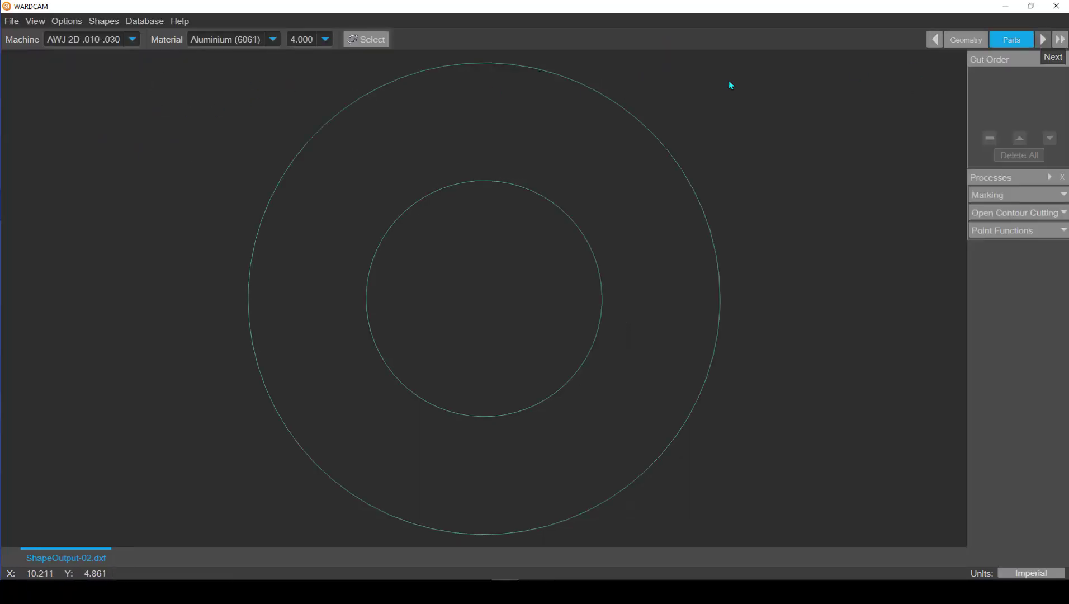
# Step: Generate the tool path with automatic leads, post it over the existing ShapeOutput-02.cnc, and minimize Notepad++ to return to WARDCAM
pyautogui.click(25, 39)
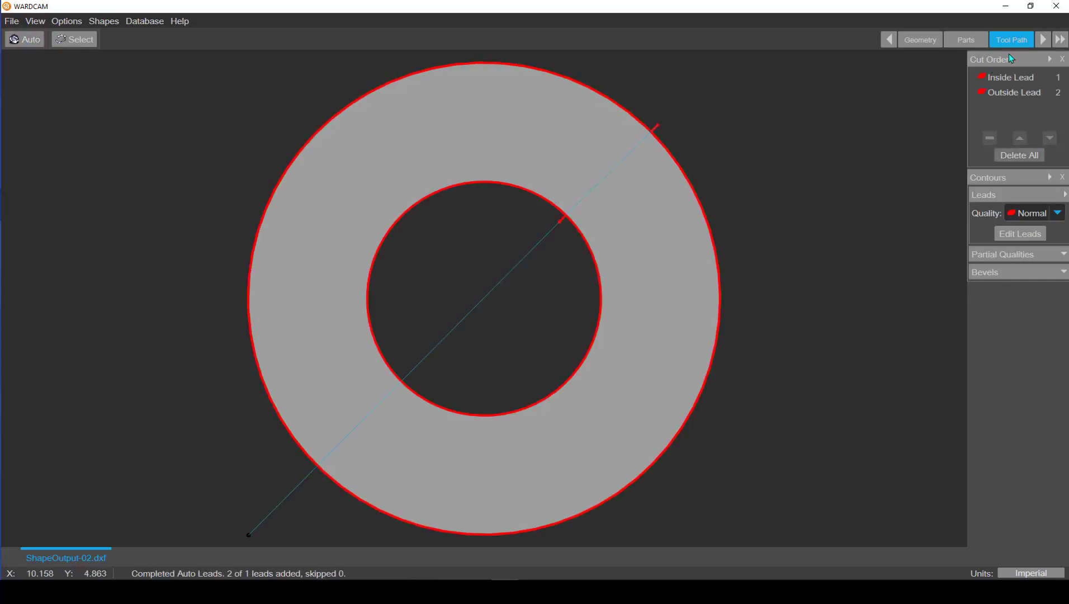
pyautogui.click(1043, 39)
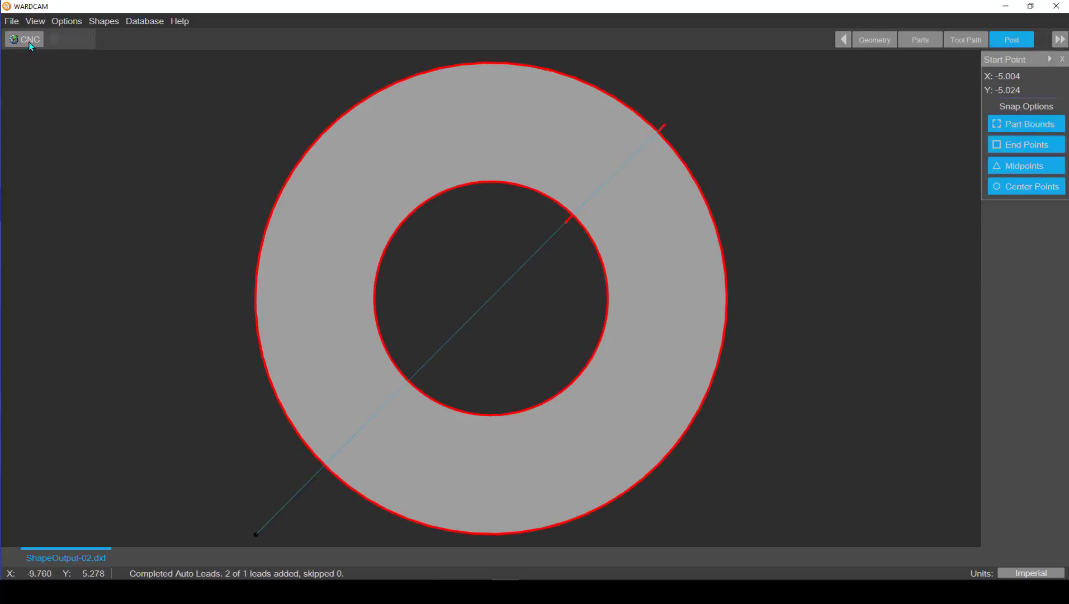
pyautogui.click(30, 45)
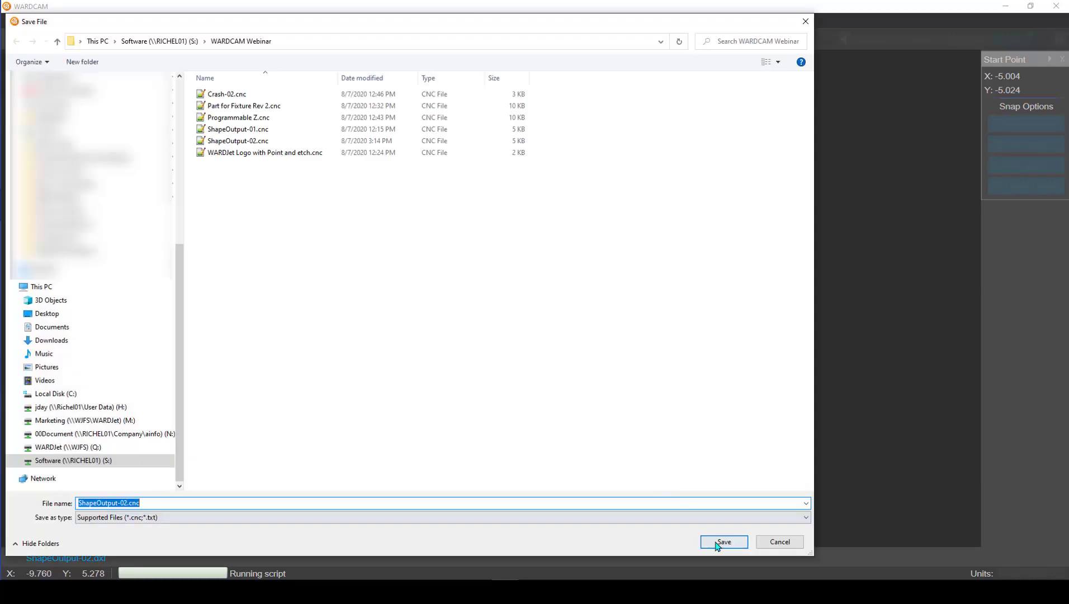
pyautogui.click(718, 542)
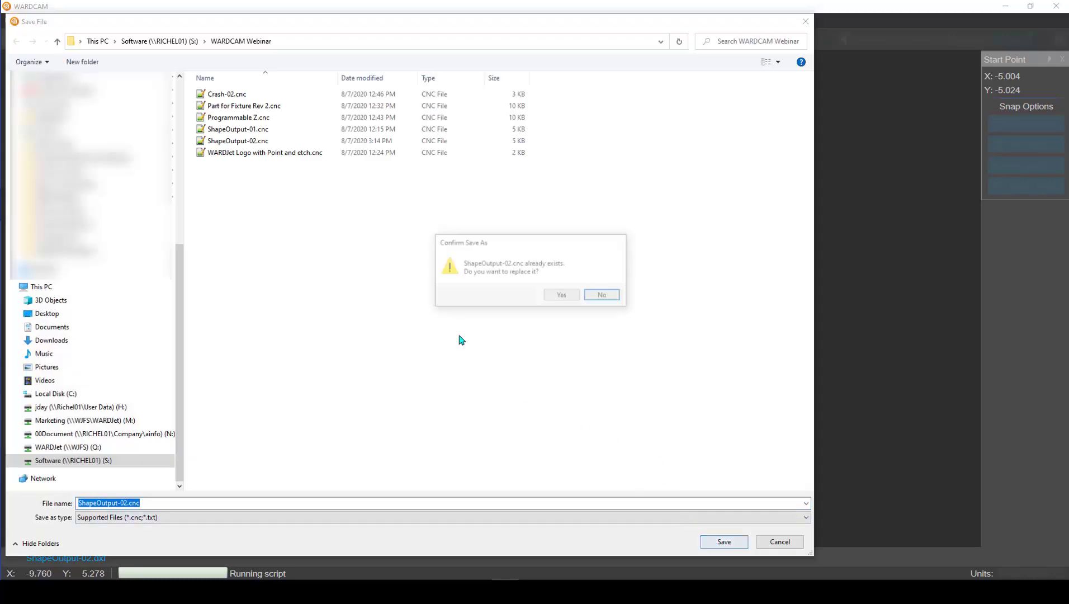
pyautogui.click(564, 296)
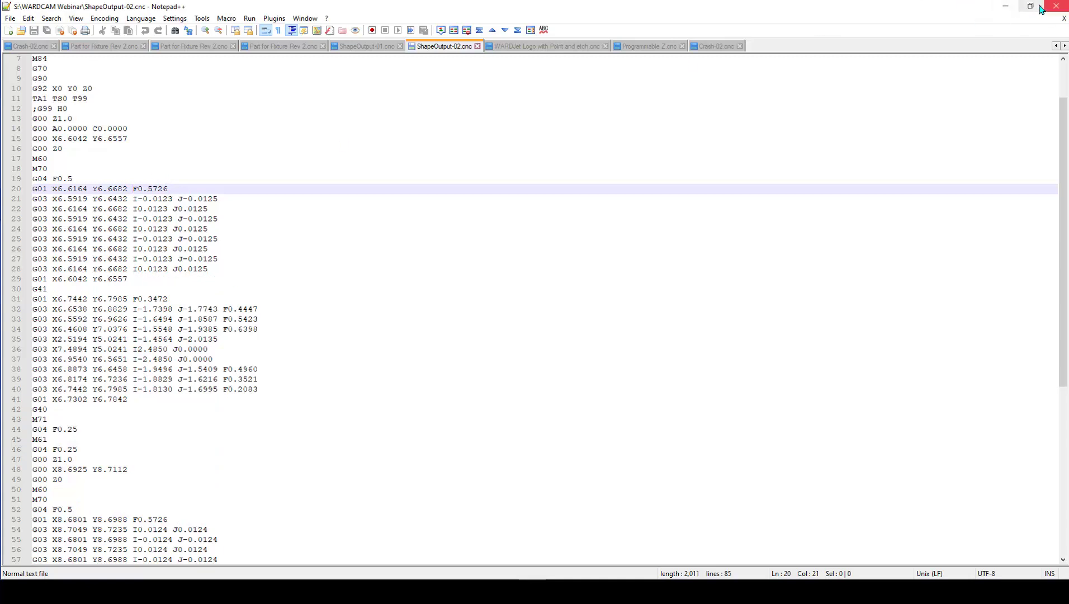
pyautogui.click(1005, 5)
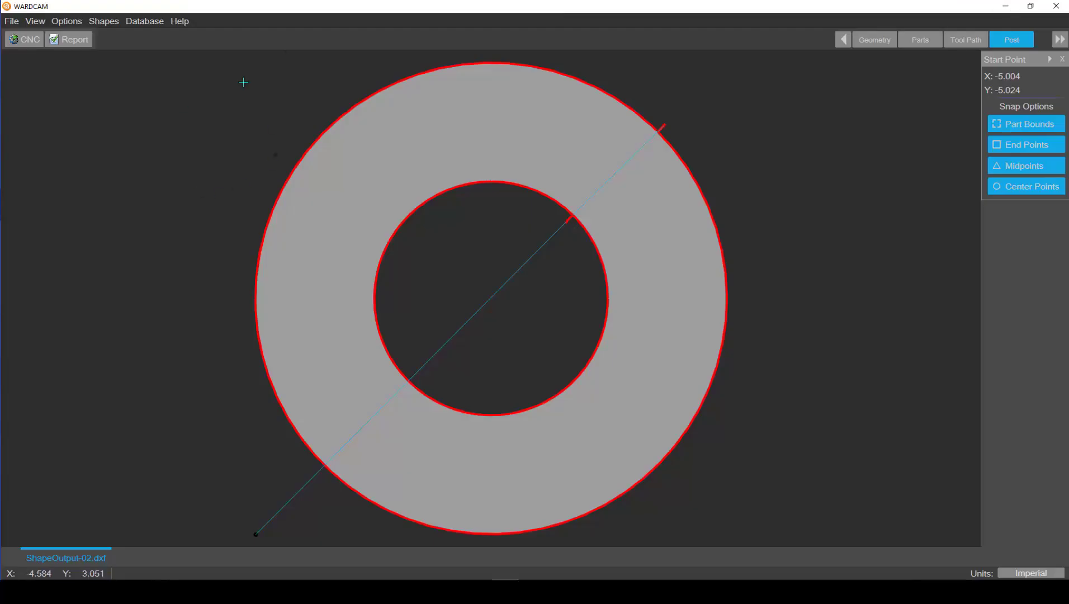
# Step: Set the waterjet post variable ExtraPierceTurns to 20 and save the post variables
pyautogui.click(67, 21)
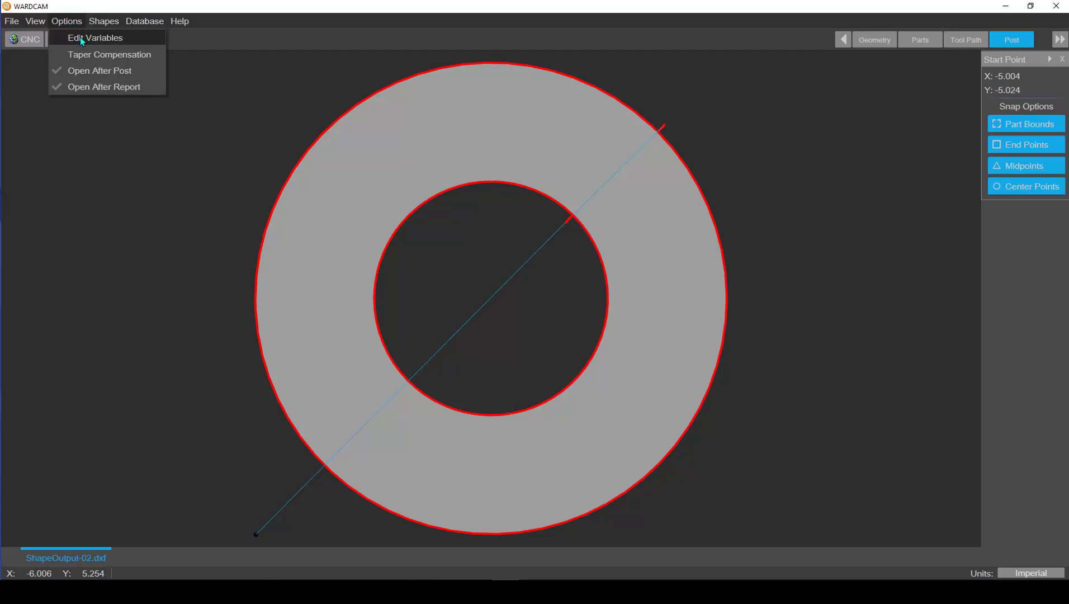
pyautogui.click(80, 37)
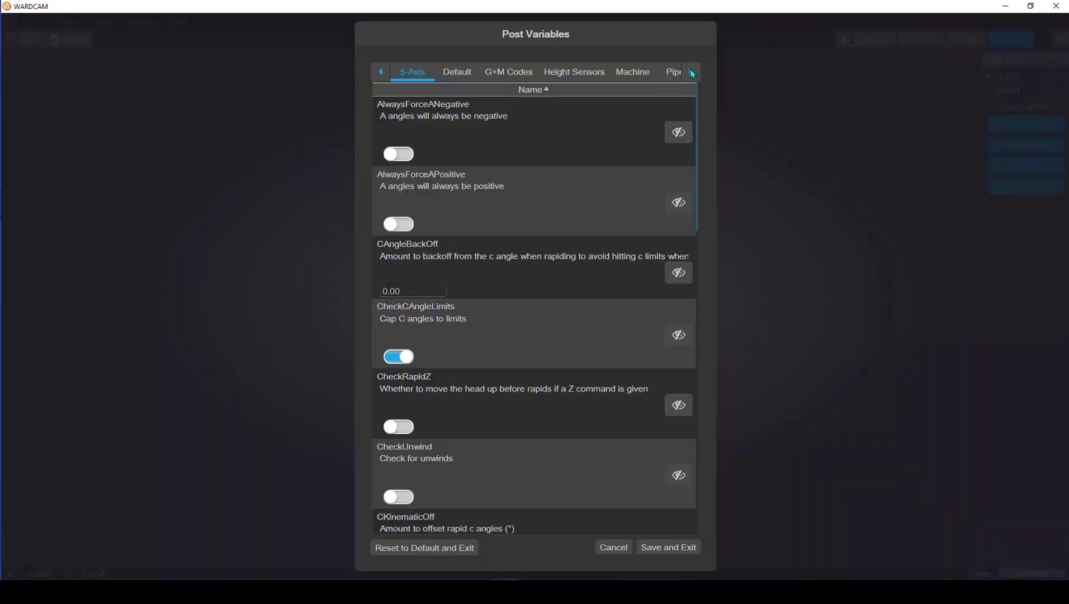
pyautogui.click(692, 72)
pyautogui.click(692, 72)
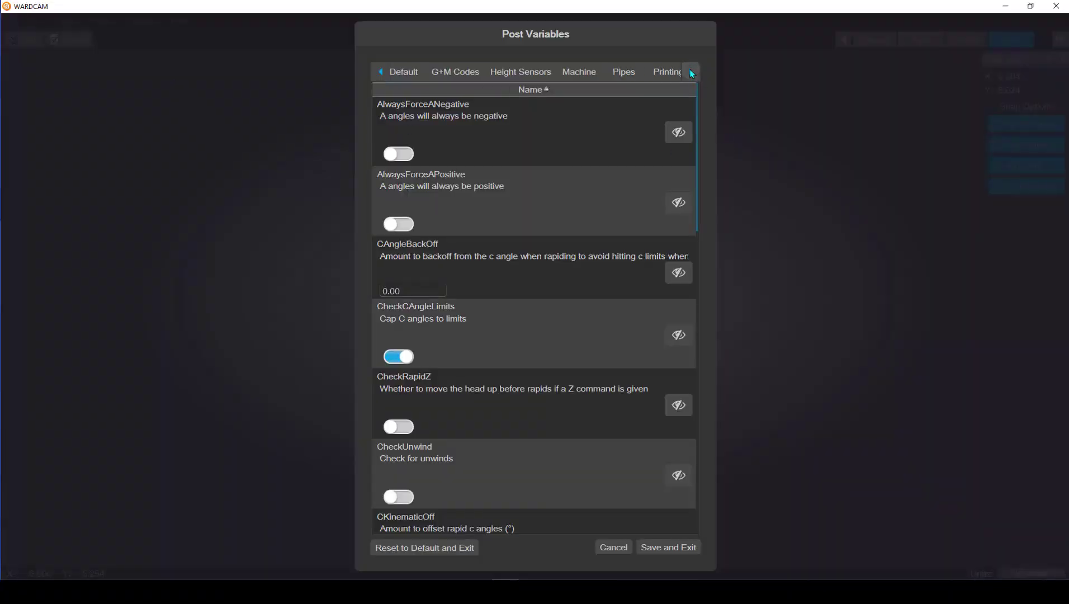
pyautogui.click(692, 73)
pyautogui.click(692, 73)
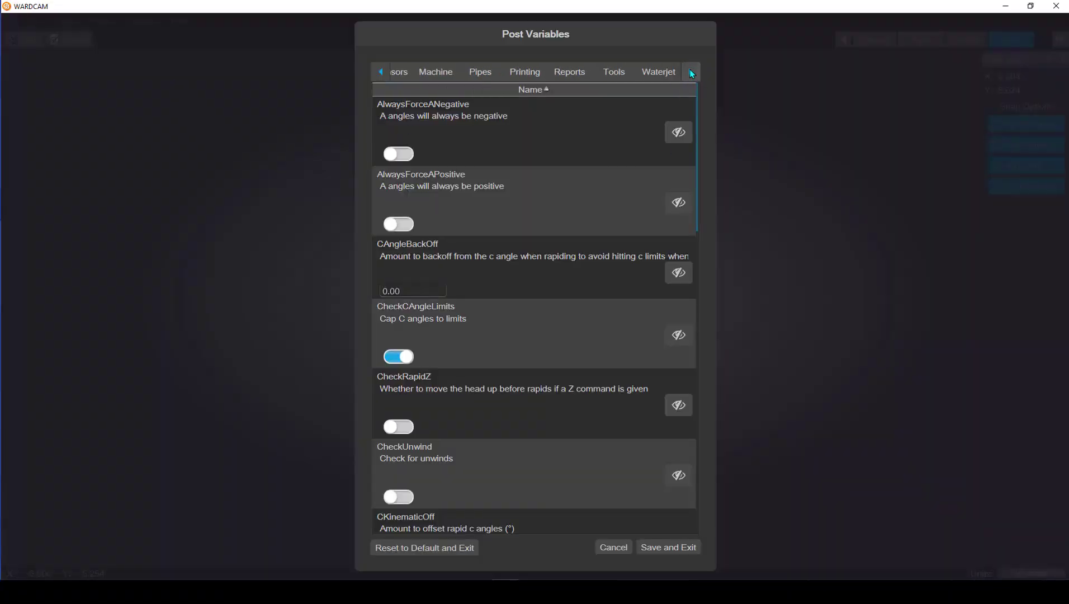
pyautogui.click(661, 73)
pyautogui.scroll(-3, 700, 183)
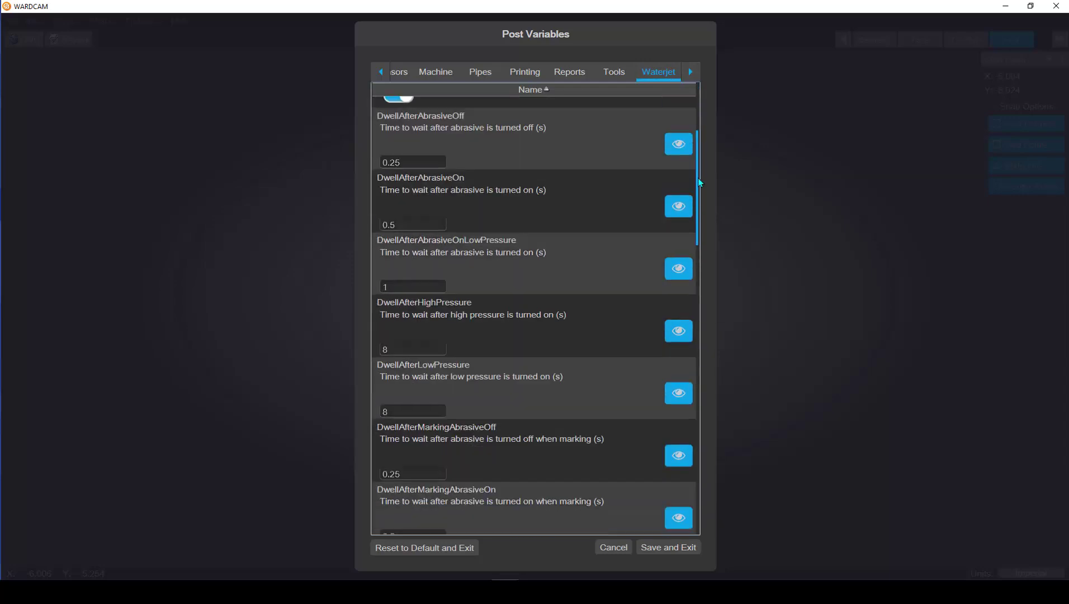
pyautogui.scroll(-10, 699, 183)
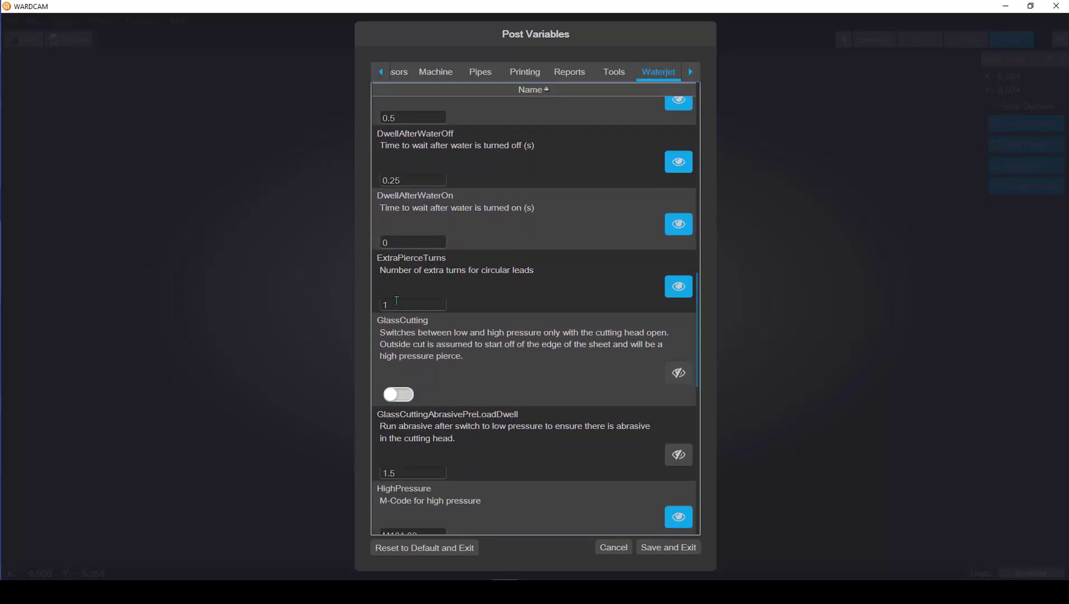
pyautogui.write('20')
pyautogui.click(653, 547)
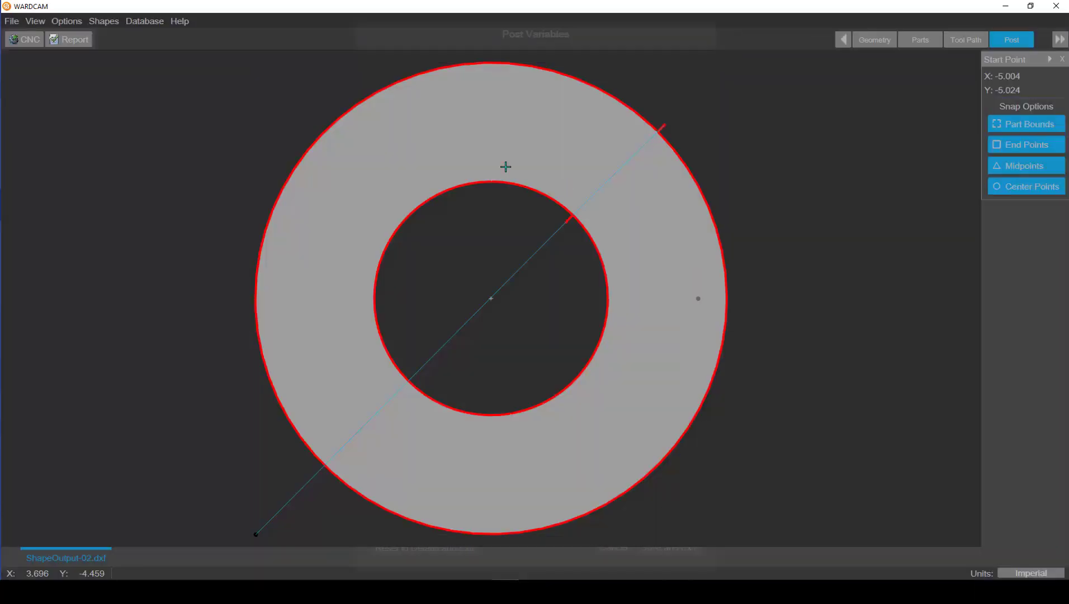
# Step: Post the CNC program again over the existing ShapeOutput-02.cnc
pyautogui.click(28, 40)
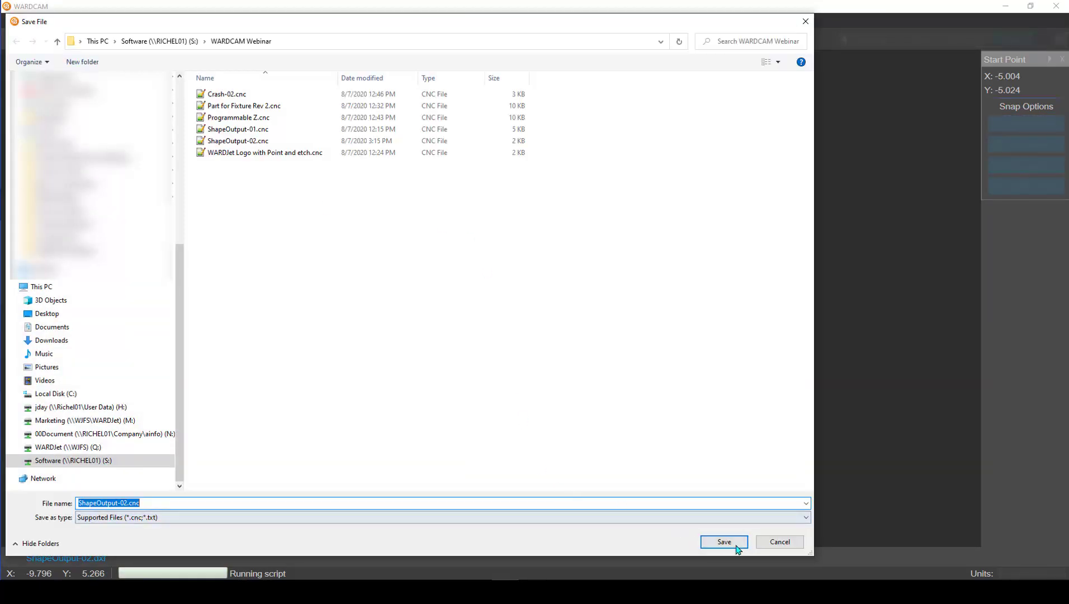
pyautogui.click(726, 542)
pyautogui.click(575, 297)
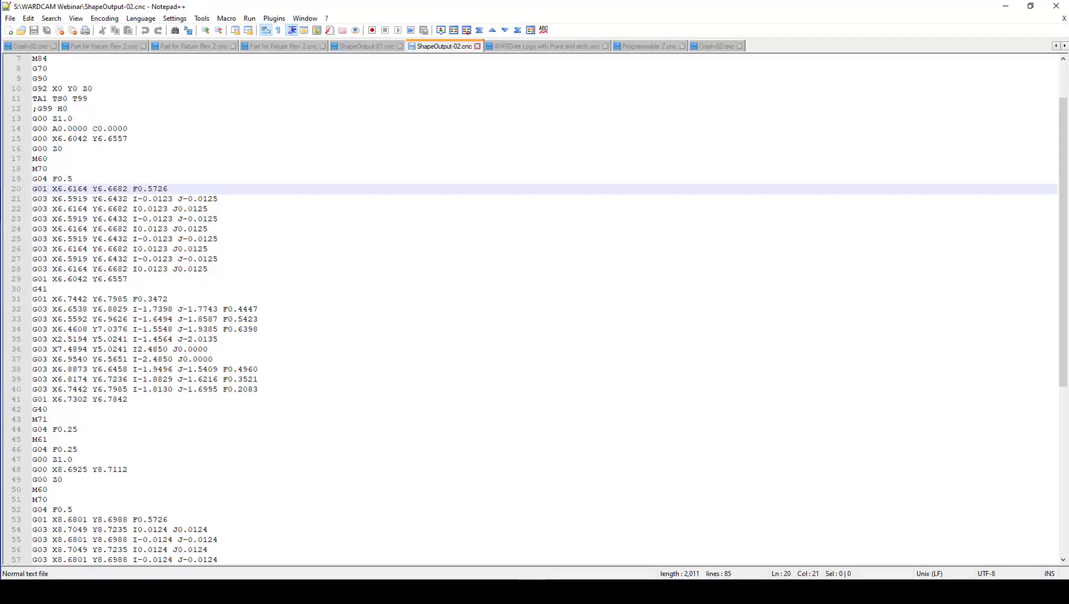
# Step: Examine the first pierce's feed rate and its run of G03 circular lead moves in Notepad++, and return to WARDCAM
pyautogui.moveTo(169, 189); pyautogui.dragTo(131, 189)
pyautogui.scroll(-5, 263, 200)
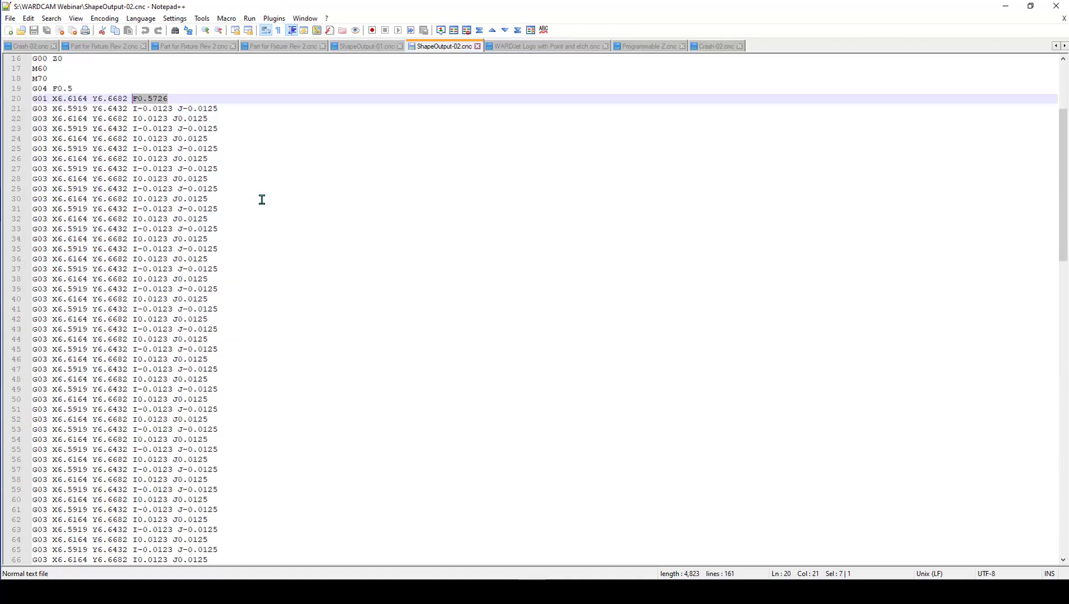
pyautogui.click(229, 106)
pyautogui.click(229, 141)
pyautogui.click(224, 199)
pyautogui.click(215, 240)
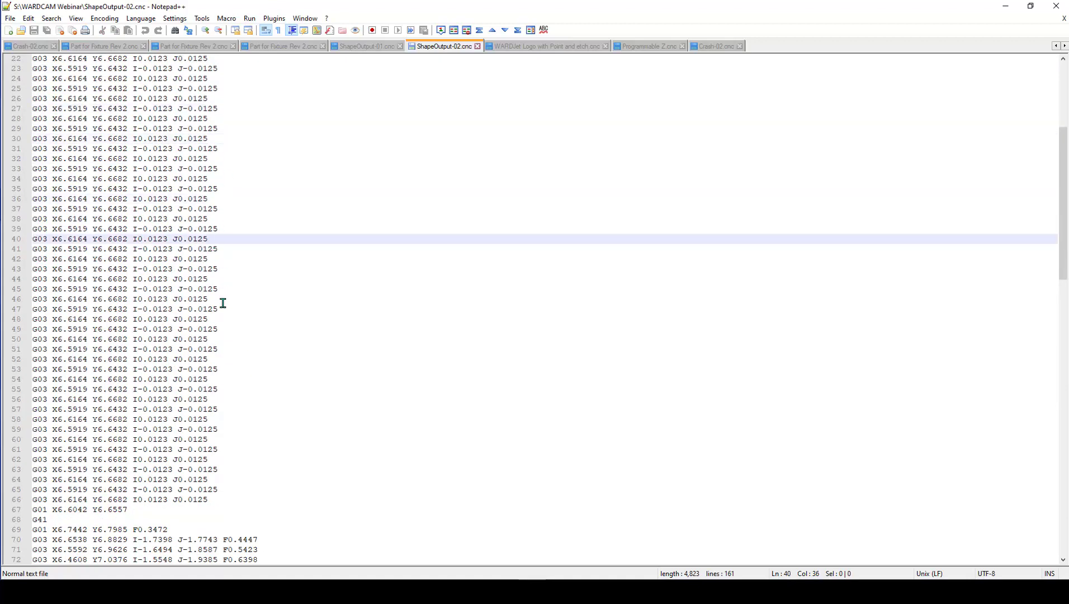
pyautogui.click(222, 309)
pyautogui.click(224, 368)
pyautogui.click(227, 341)
pyautogui.click(226, 320)
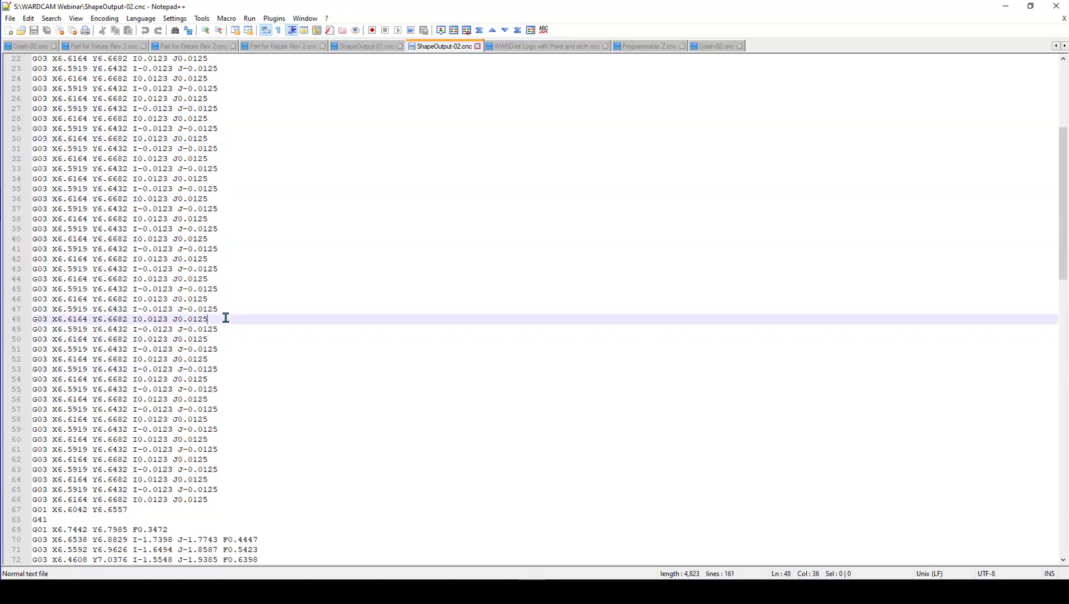
pyautogui.click(224, 296)
pyautogui.click(227, 269)
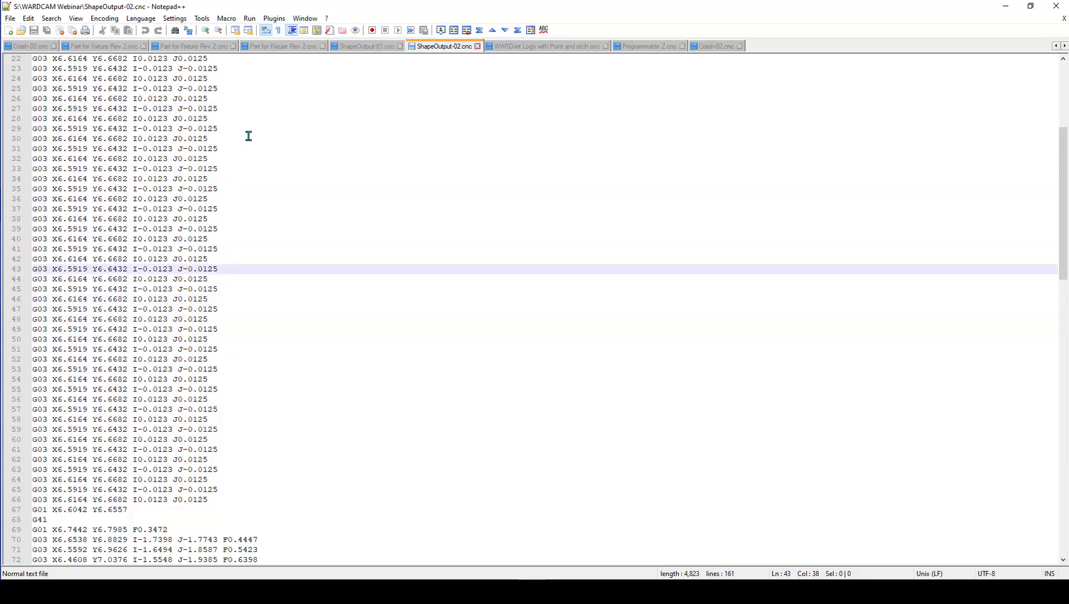
pyautogui.click(1004, 7)
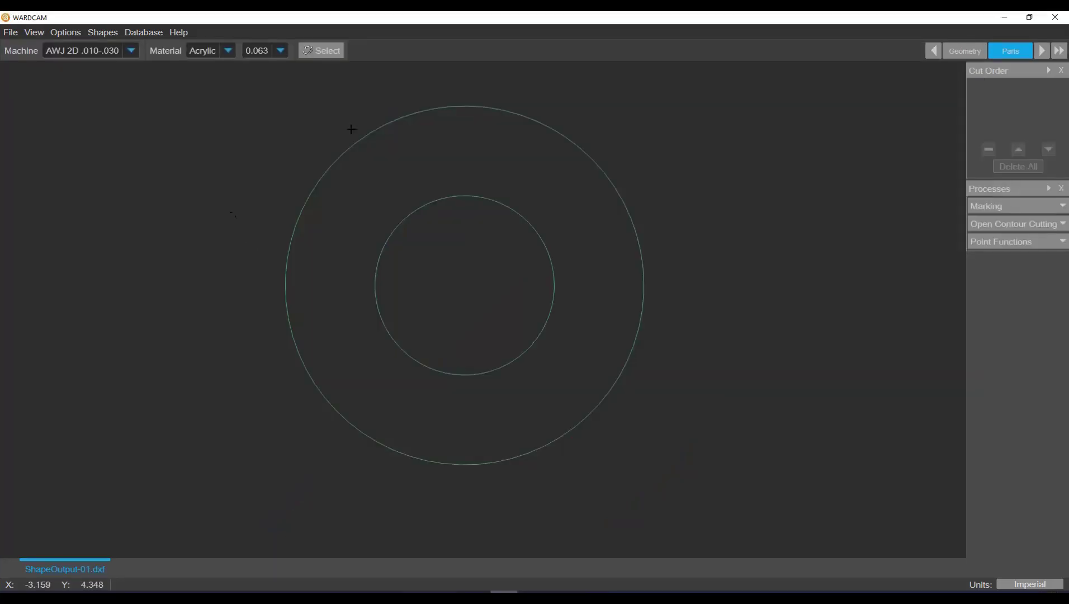
# Step: Set the material to Aluminium (6061) and create a rectangle 4 in wide and 2 in high from the Shape Library
pyautogui.click(228, 52)
pyautogui.click(221, 81)
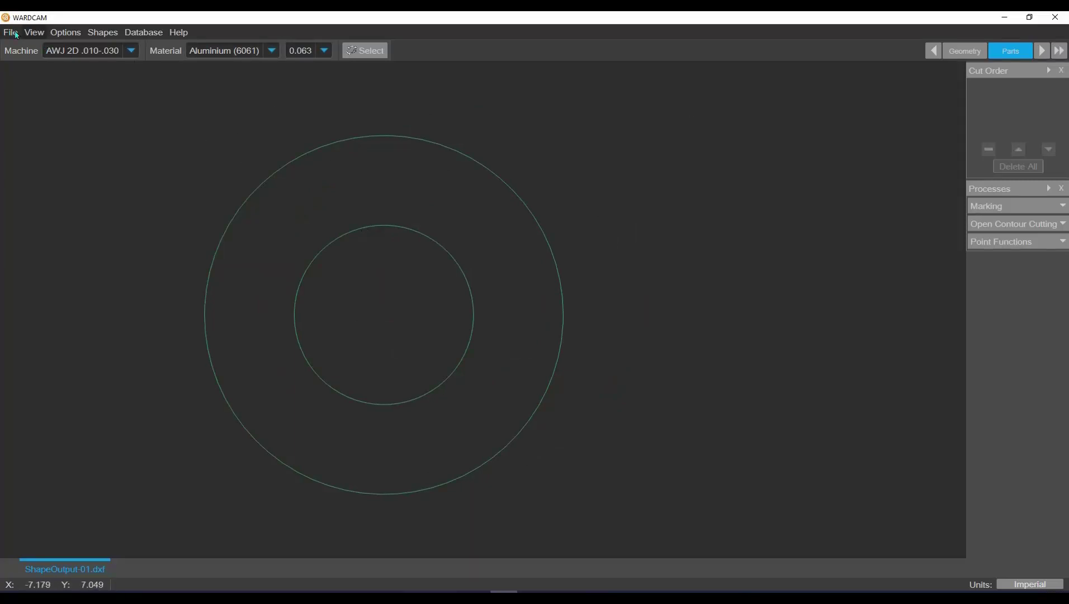
pyautogui.click(94, 32)
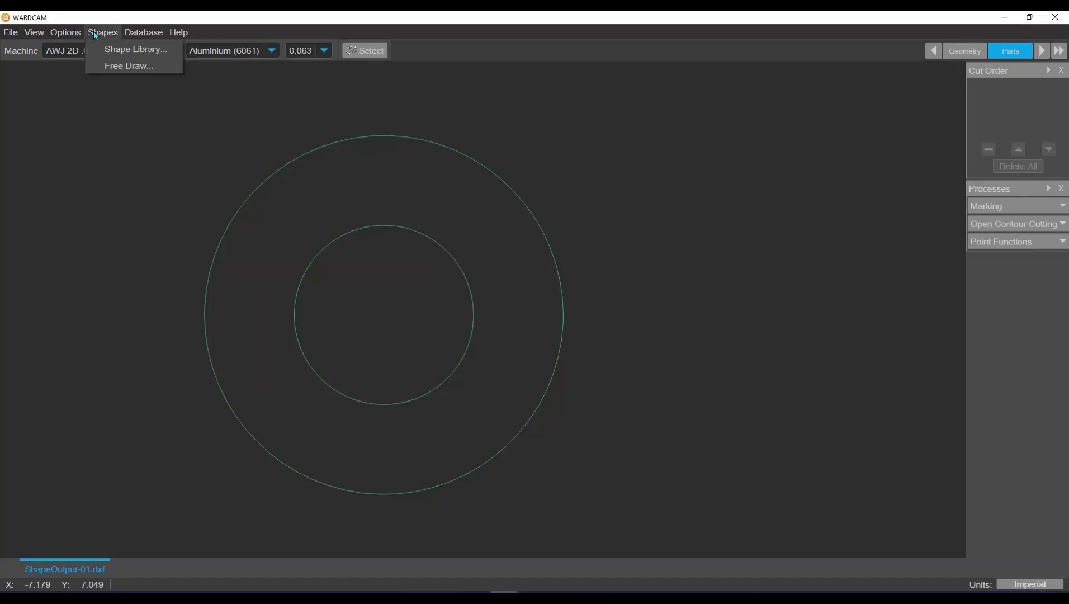
pyautogui.click(124, 49)
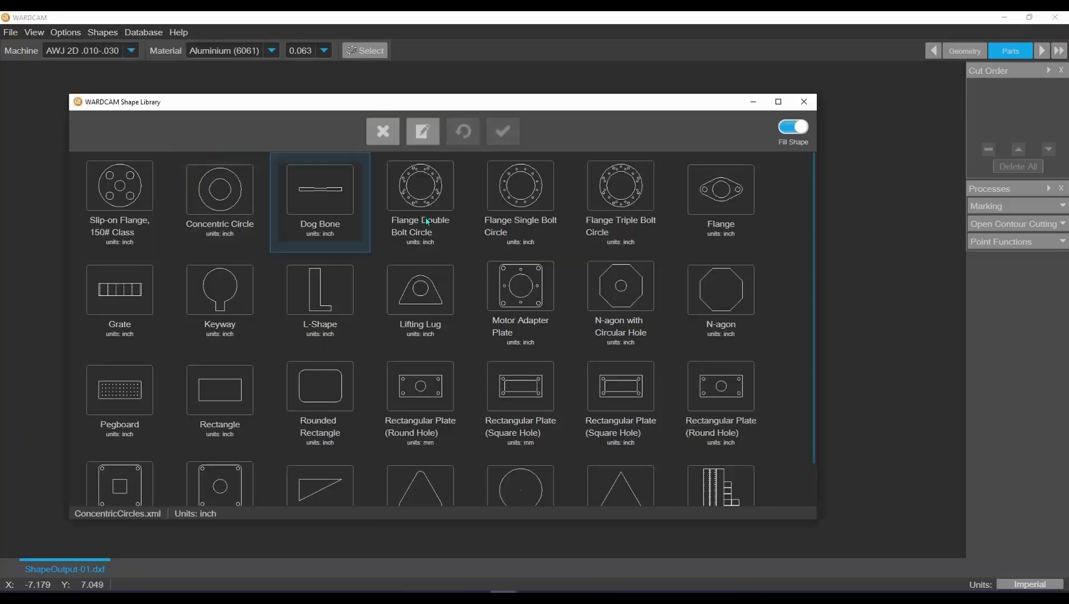
pyautogui.doubleClick(227, 388)
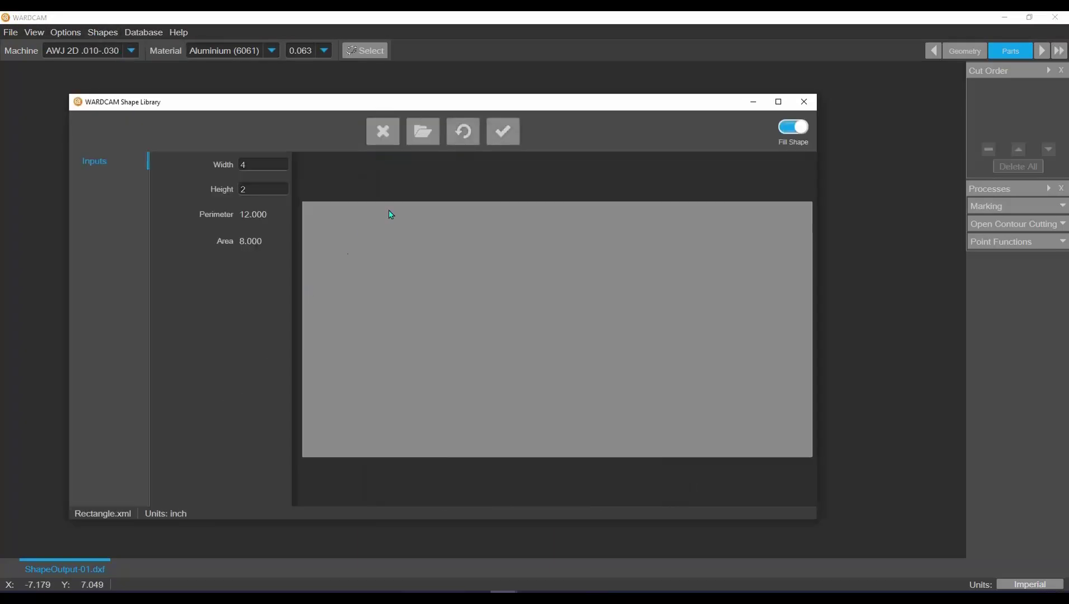
pyautogui.click(498, 133)
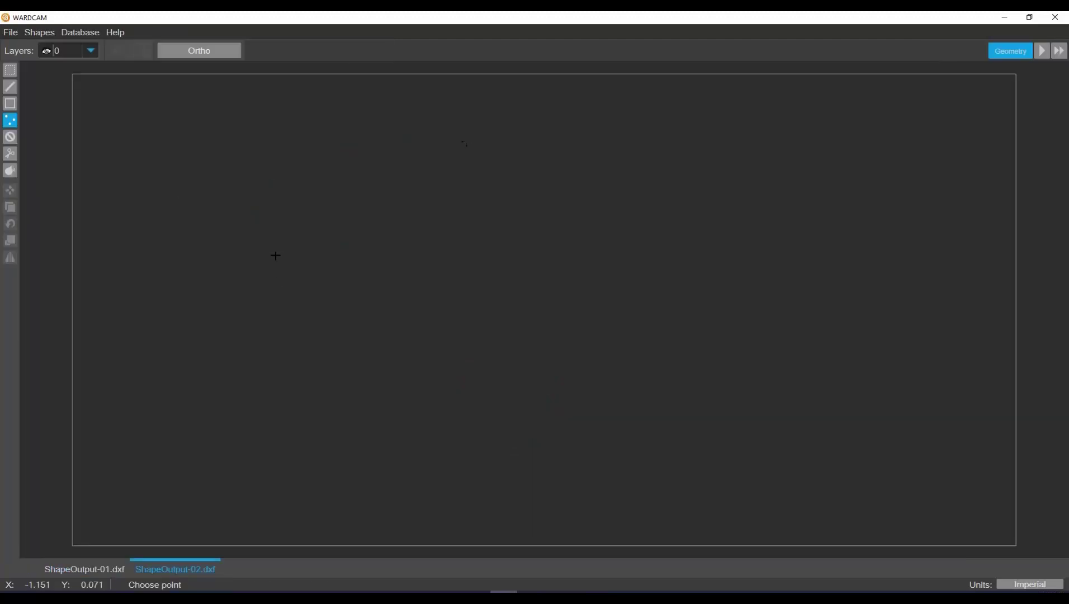
# Step: Assign the machine AWJ 2D .014-.040 to the rectangle and generate its tool path with automatic leads
pyautogui.click(1042, 52)
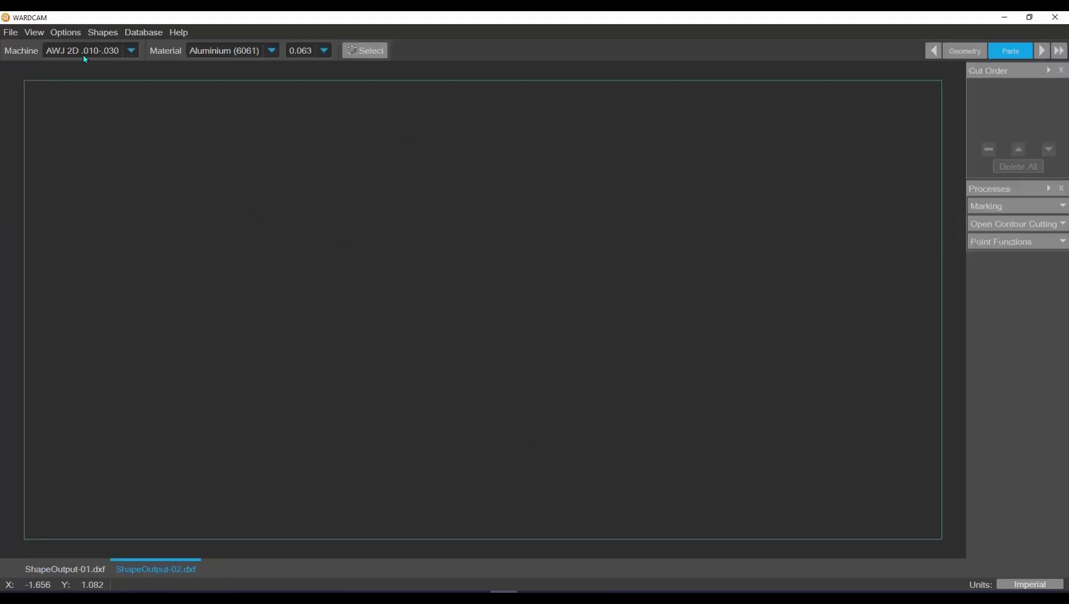
pyautogui.click(132, 50)
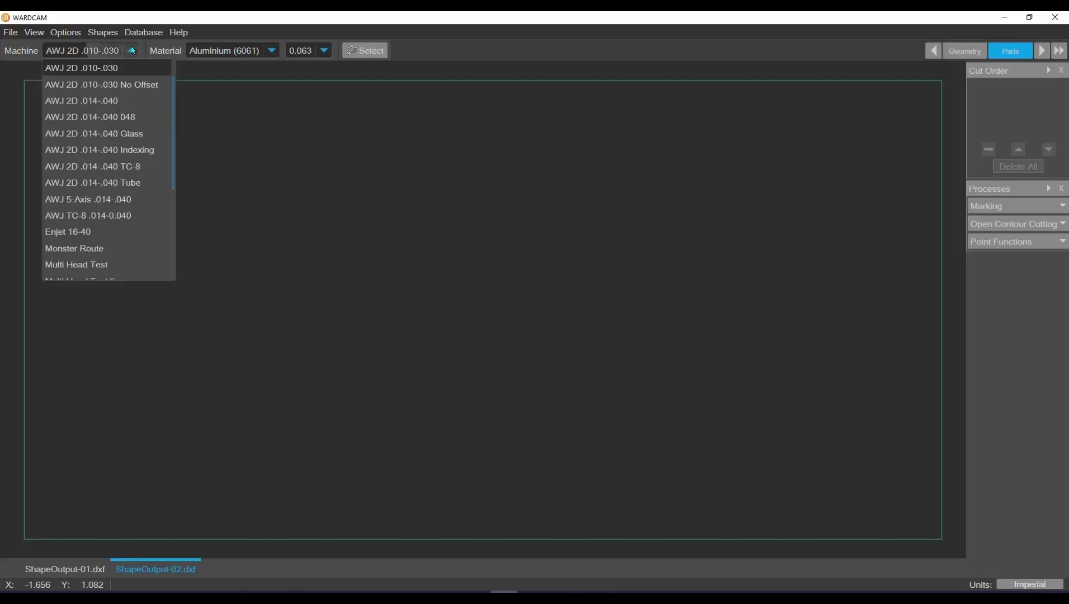
pyautogui.click(110, 100)
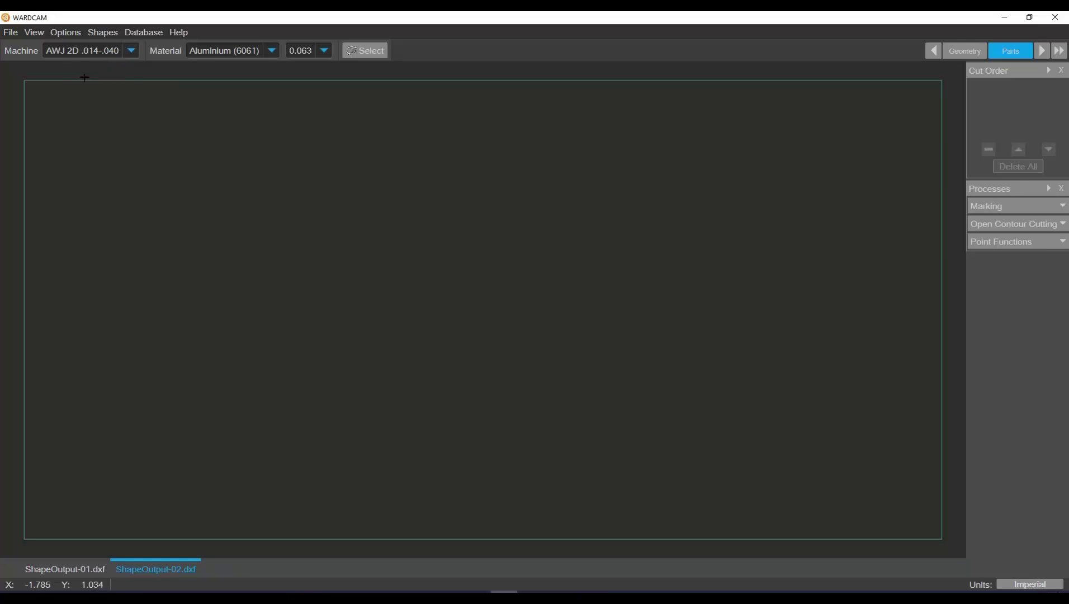
pyautogui.click(1043, 51)
pyautogui.click(25, 52)
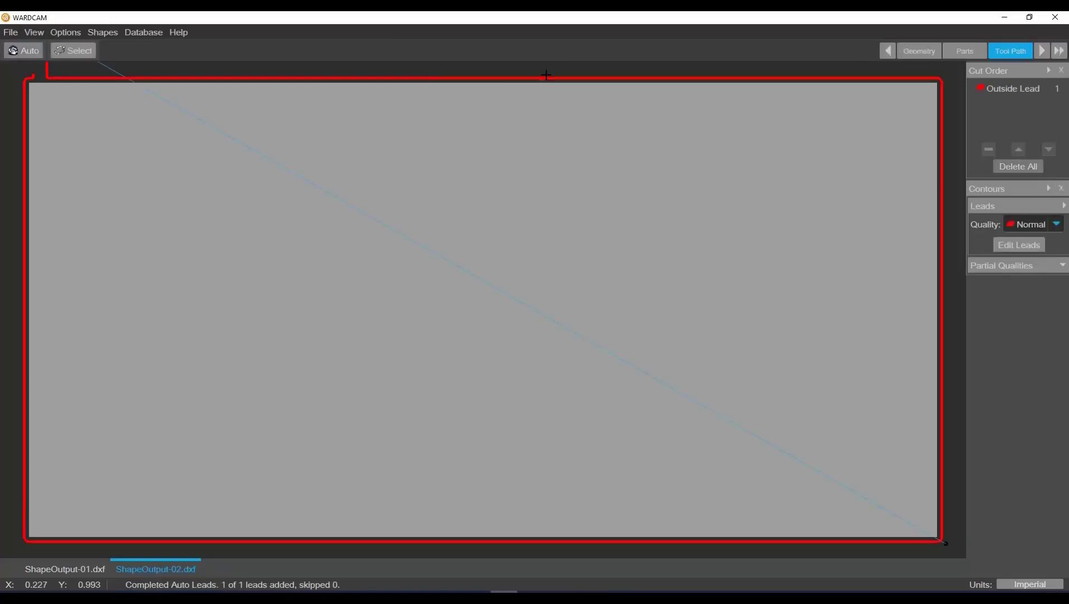
# Step: Advance to the post stage and snap the start point to the rectangle's lower-right corner at X 2.000, Y -1.000
pyautogui.click(1042, 50)
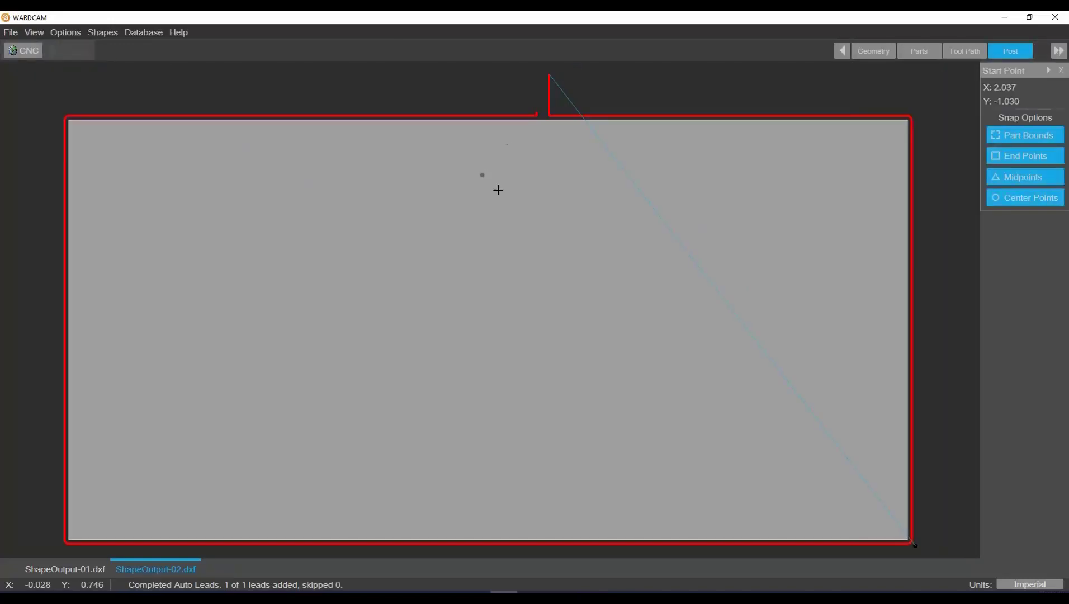
pyautogui.scroll(3, 749, 414)
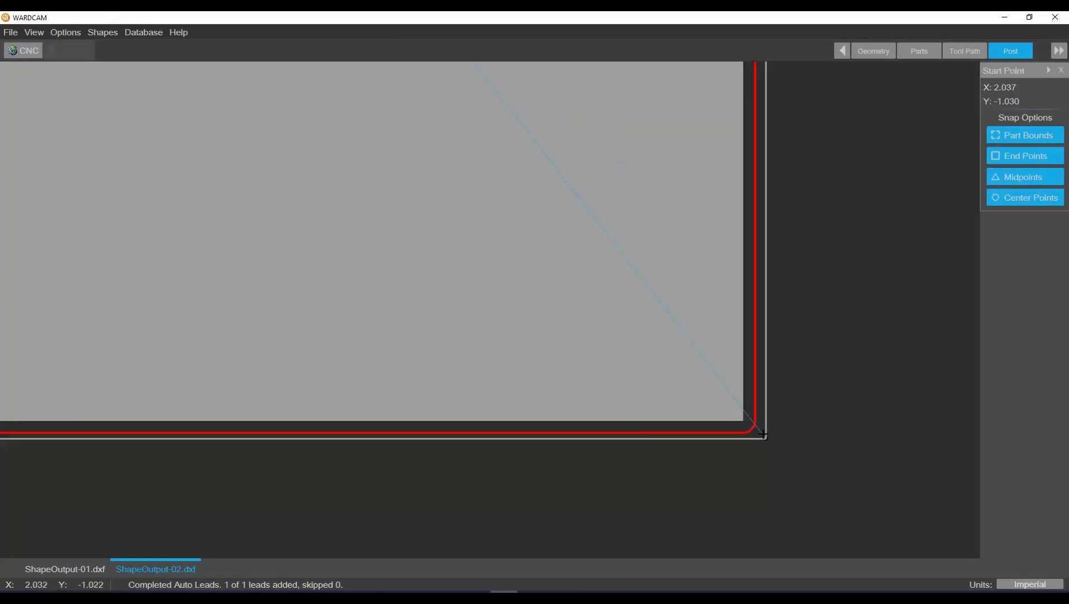
pyautogui.scroll(3, 763, 435)
pyautogui.click(707, 398)
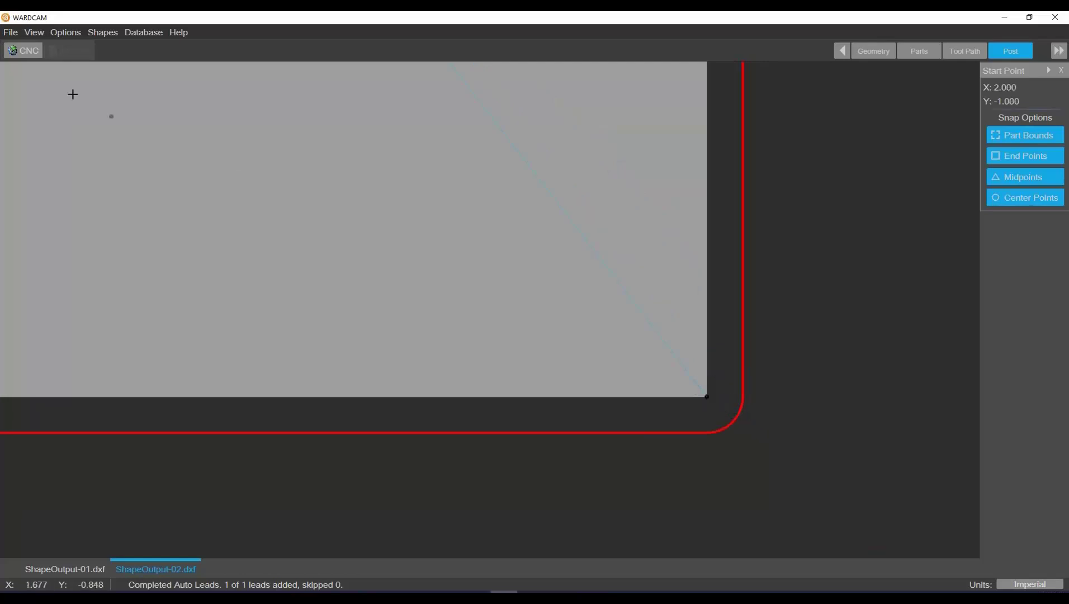
# Step: Post the rectangle as ShapeOutput-02.cnc and check the offset digits of line 16's Y value throughout the code in Notepad++
pyautogui.click(23, 51)
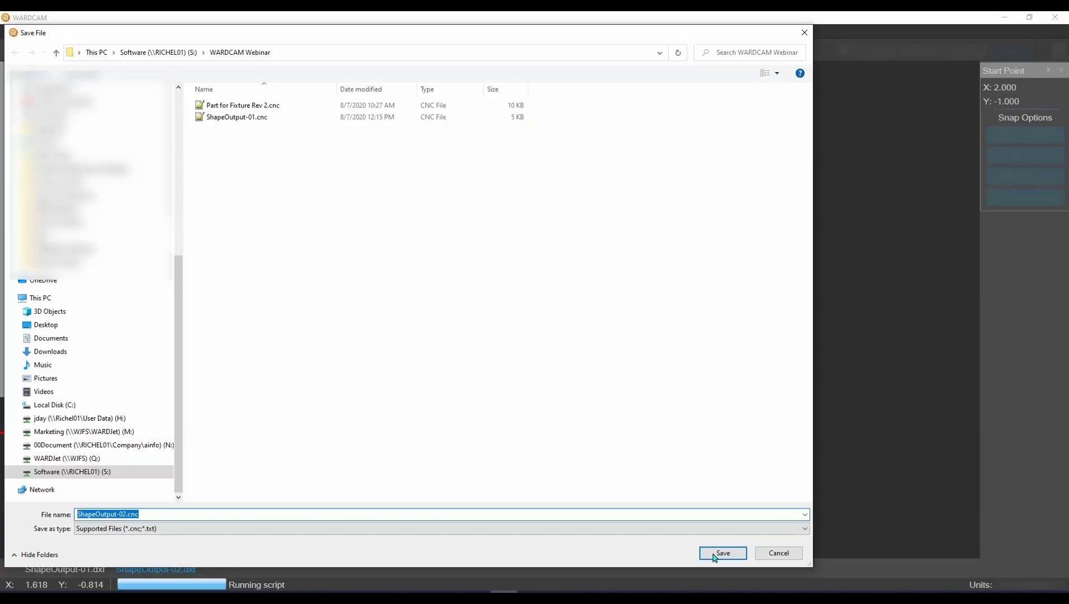
pyautogui.click(721, 553)
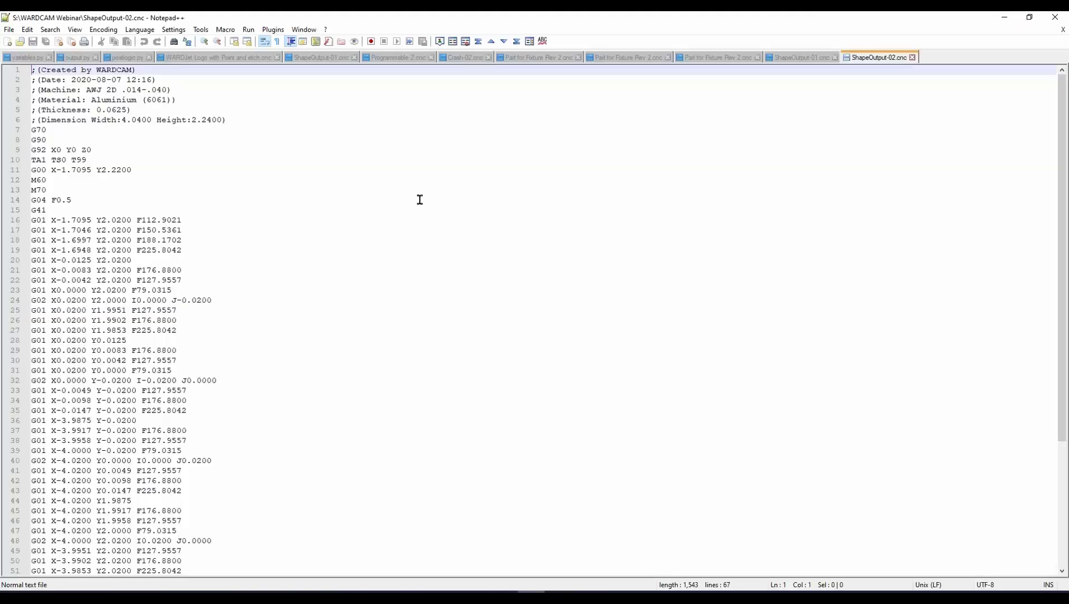
pyautogui.click(124, 229)
pyautogui.click(115, 221)
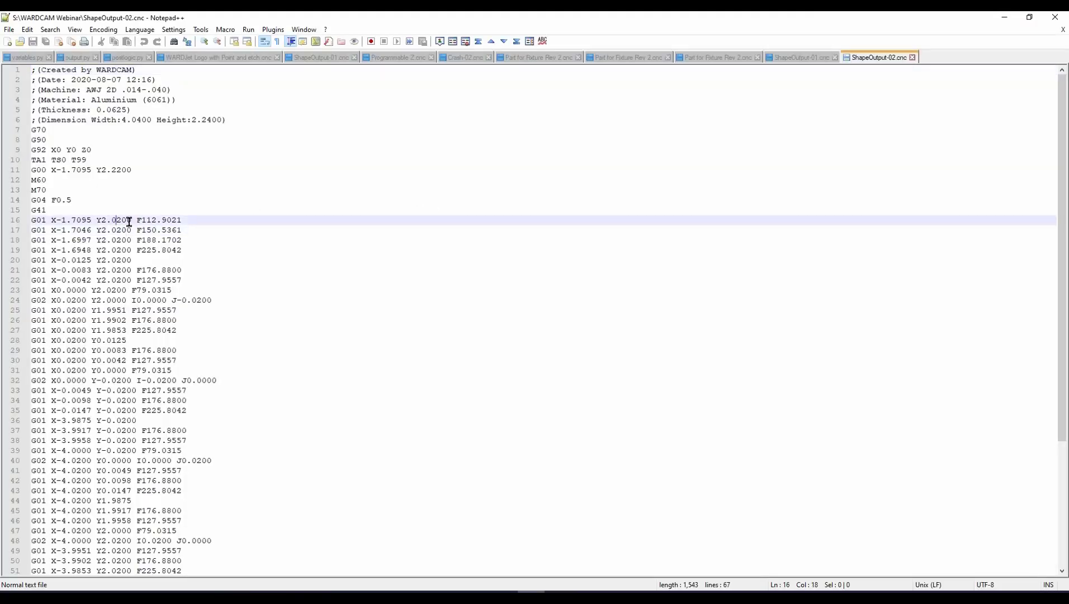
pyautogui.moveTo(112, 219); pyautogui.dragTo(129, 220)
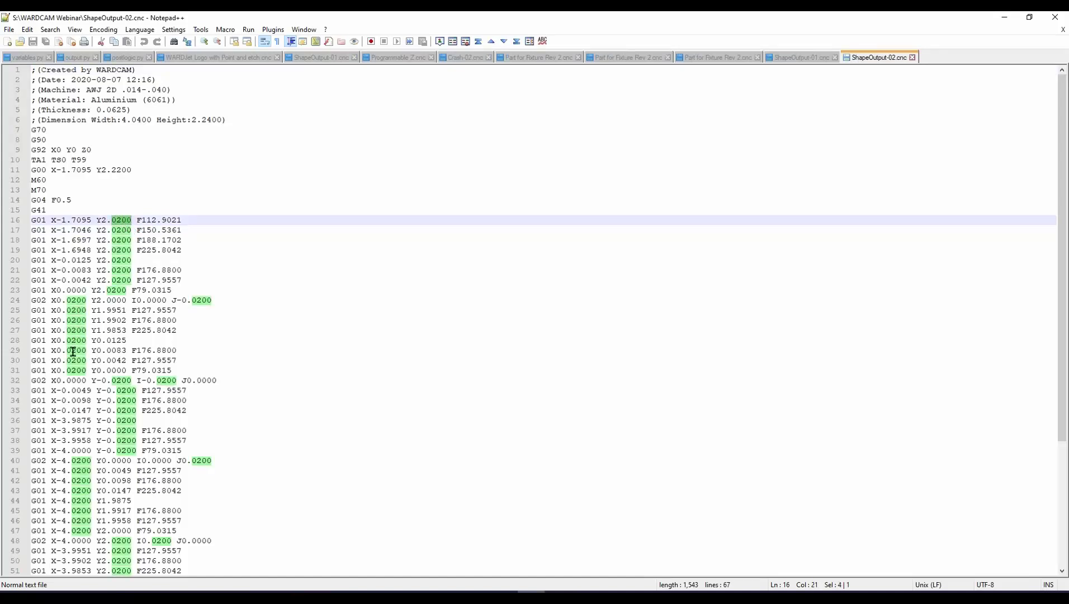
pyautogui.click(81, 462)
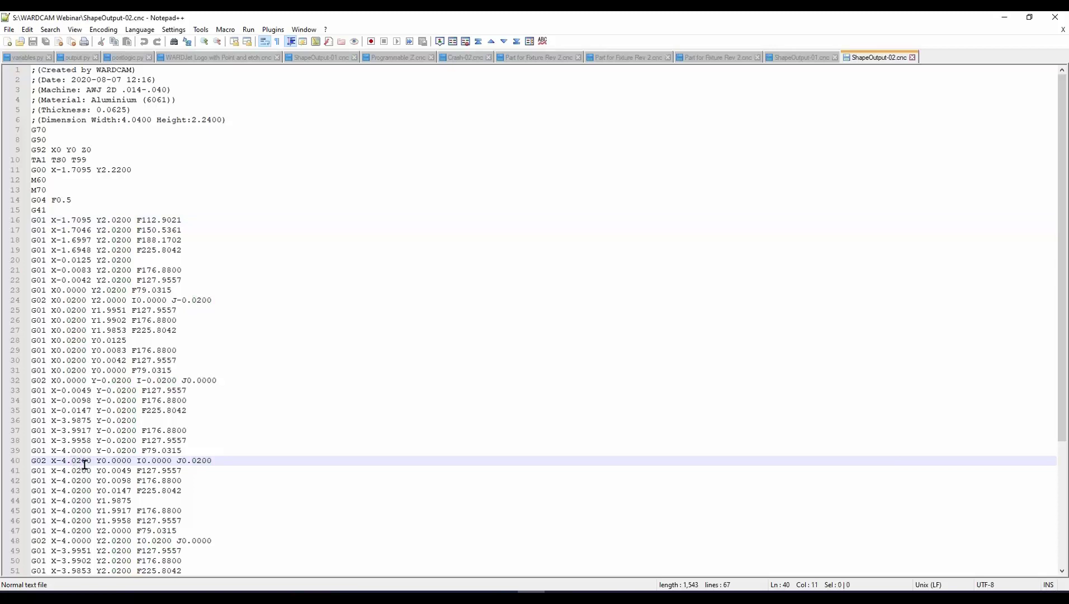
# Step: Return to WARDCAM, set the AWJ 2D .014-.040 machine's nozzle to .045 in, change its maximum nozzle diameter, and save the machine database
pyautogui.click(1004, 17)
pyautogui.scroll(-5, 643, 168)
pyautogui.moveTo(263, 140); pyautogui.dragTo(389, 324, button='middle')
pyautogui.scroll(-9, 389, 324)
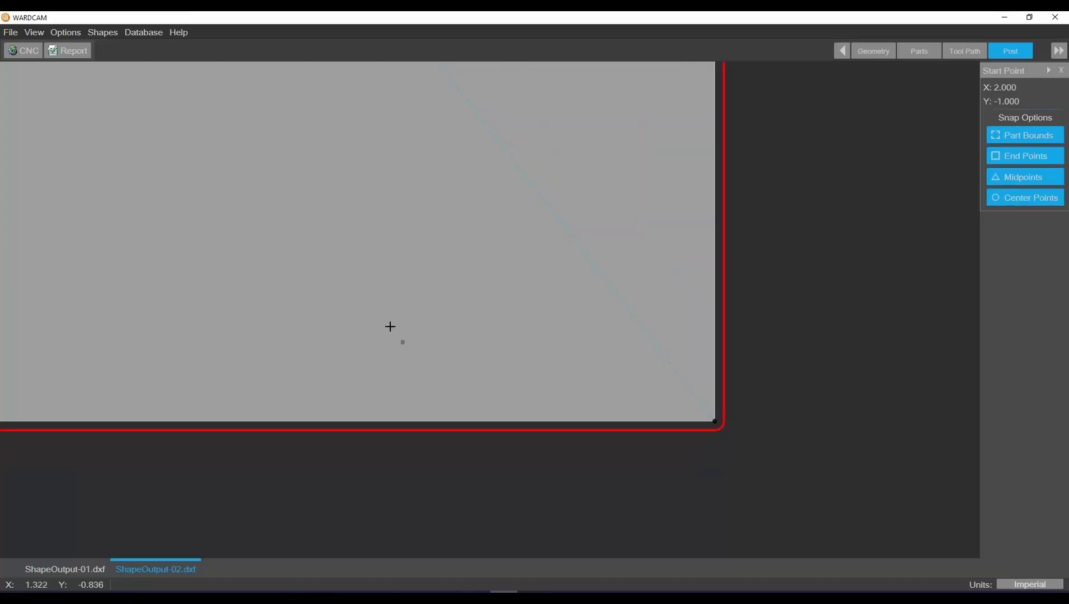
pyautogui.click(149, 33)
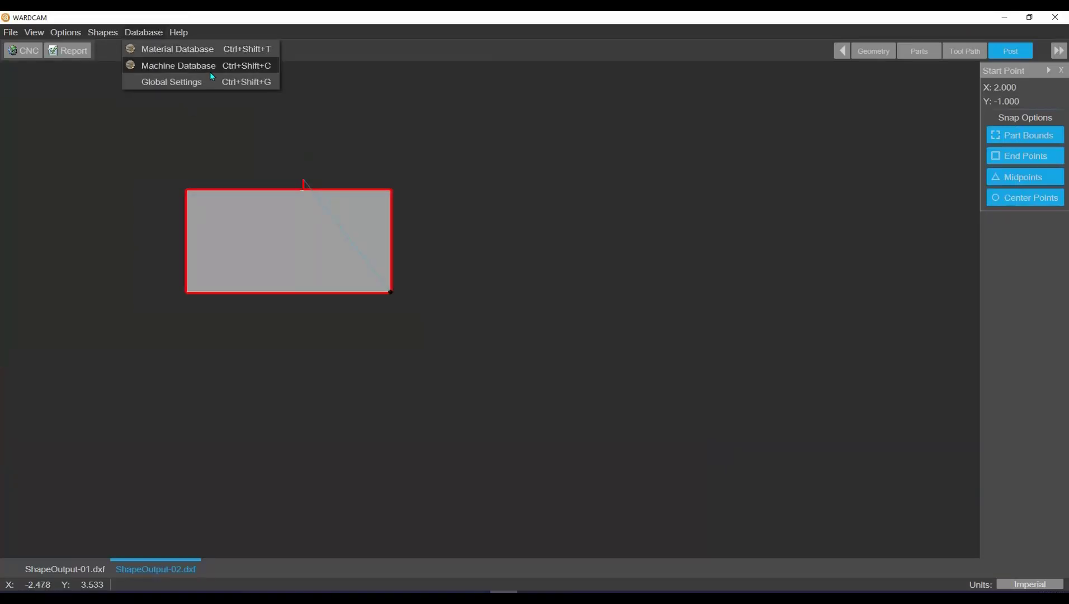
pyautogui.click(171, 67)
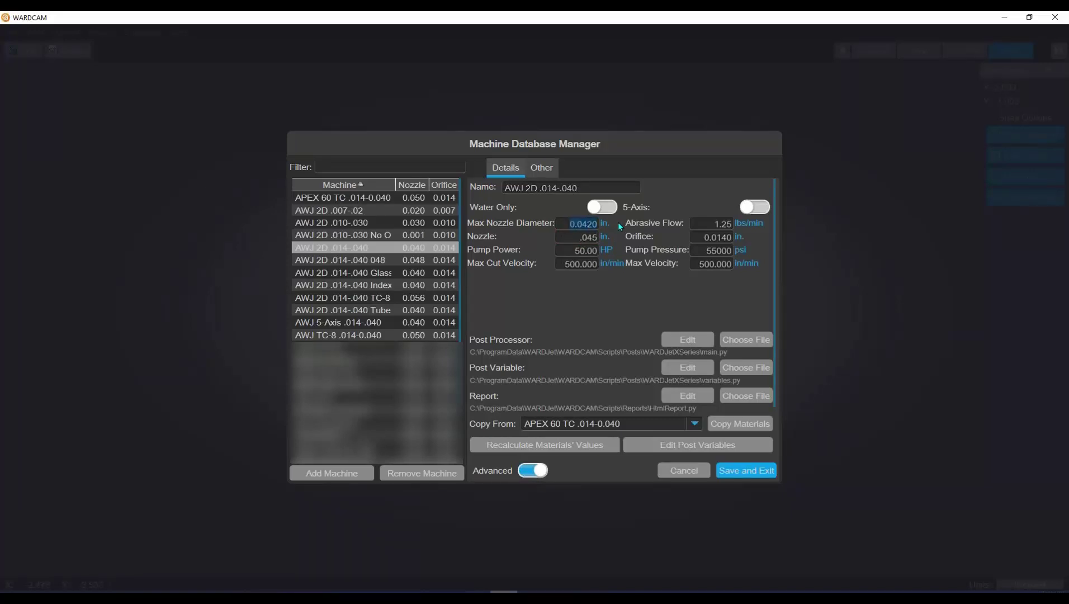
pyautogui.write('.0')
pyautogui.click(735, 473)
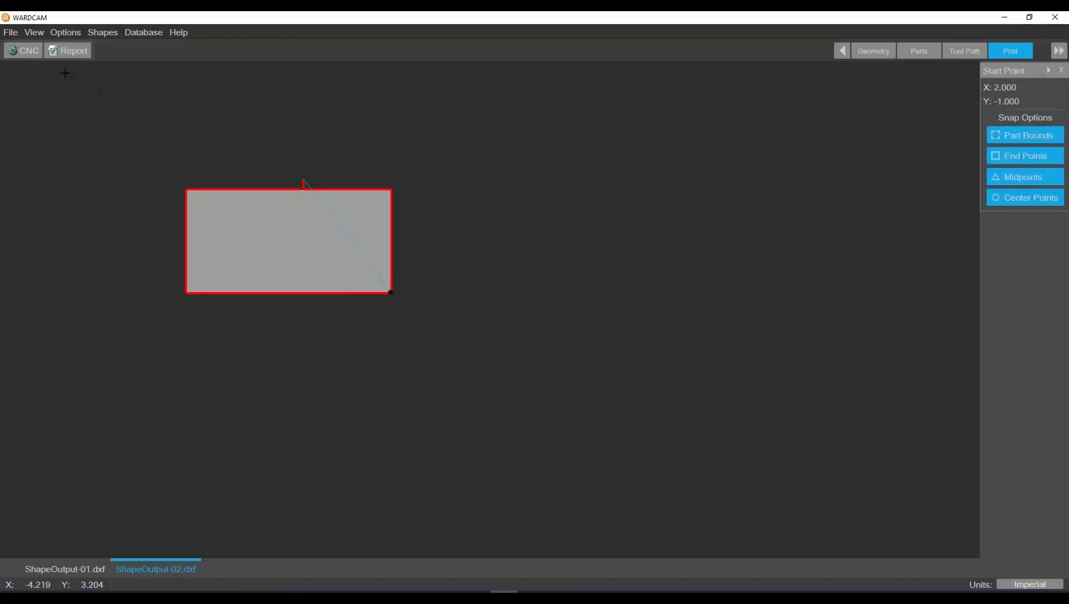
# Step: Post the rectangle again over ShapeOutput-02.cnc, check the offset digits of line 16's Y value, and return to WARDCAM
pyautogui.click(33, 57)
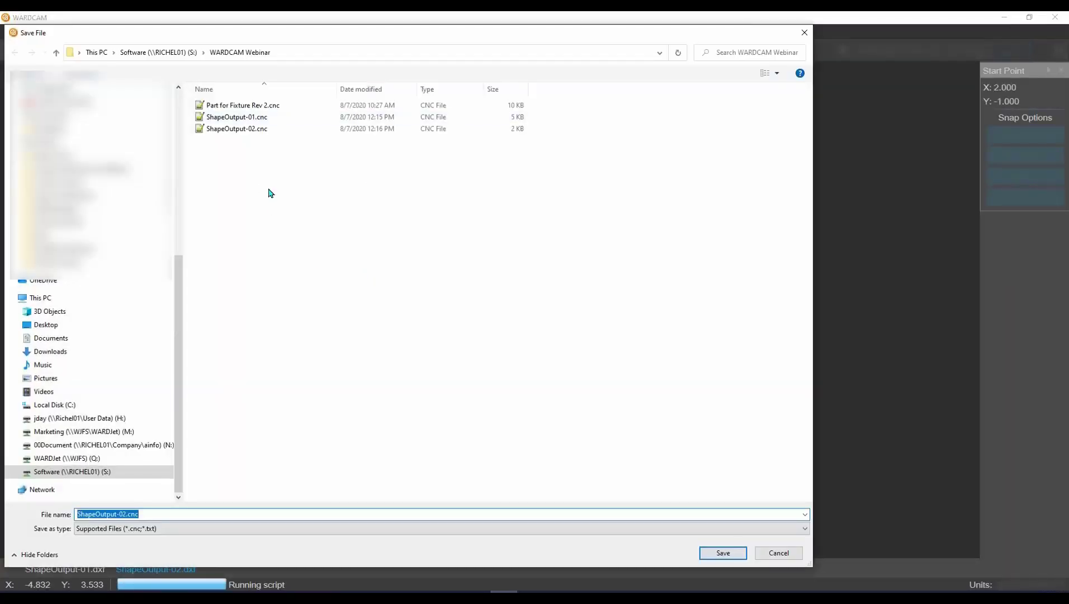
pyautogui.click(723, 558)
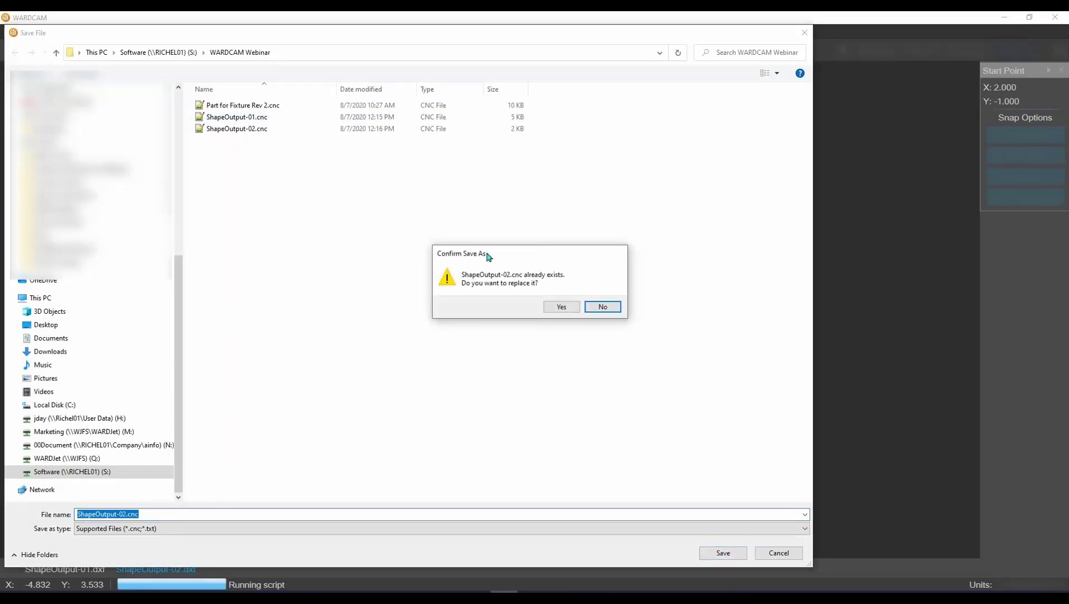
pyautogui.click(561, 307)
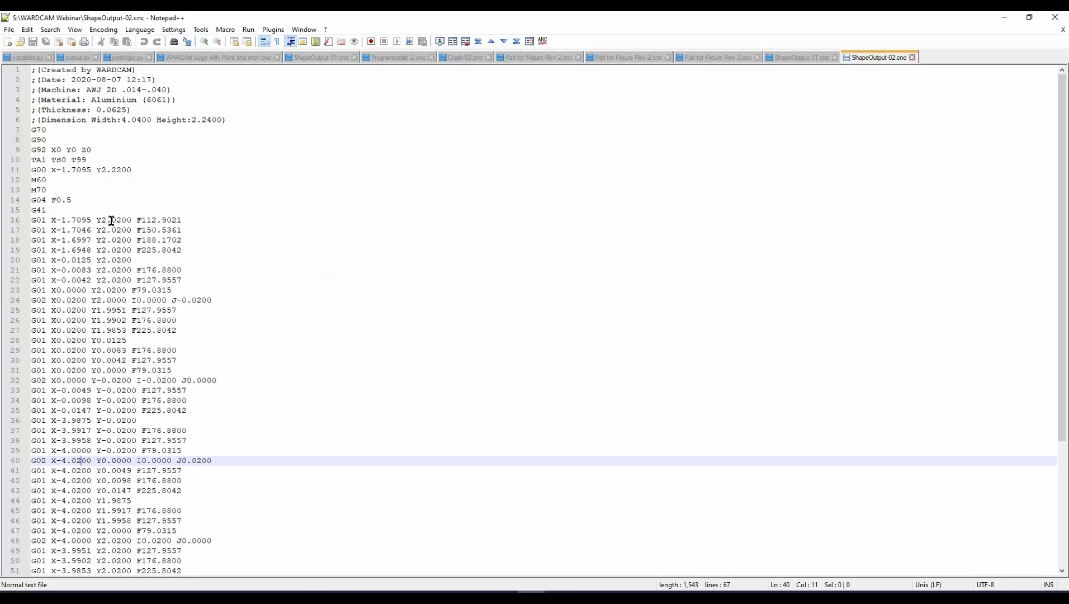
pyautogui.moveTo(111, 220); pyautogui.dragTo(129, 221)
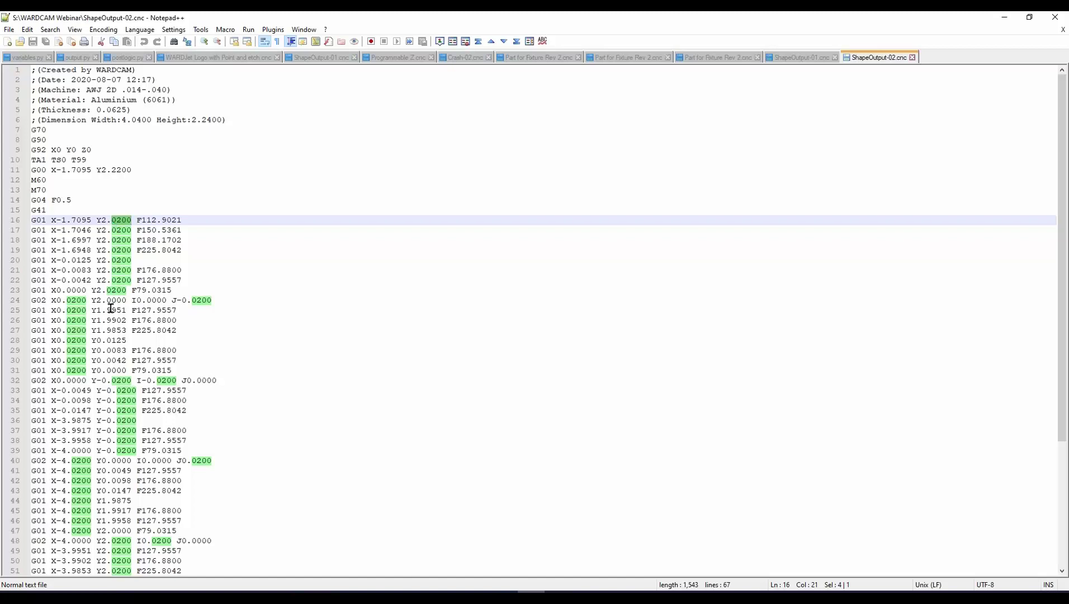
pyautogui.click(1004, 17)
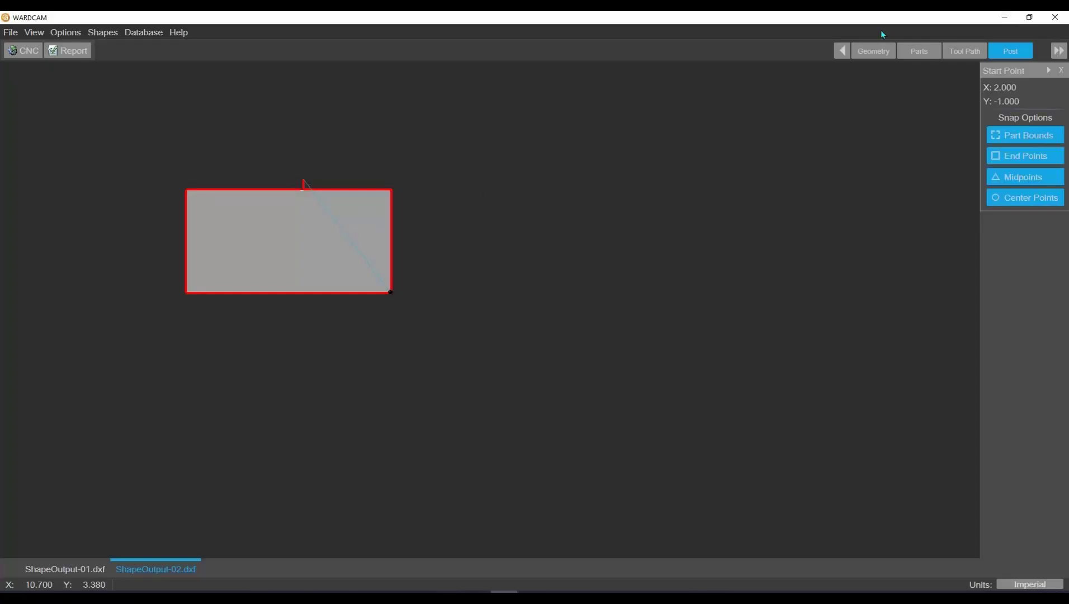
# Step: Take the rectangle back to the Geometry stage and rebuild its part and tool path, advancing to the Post stage
pyautogui.click(909, 51)
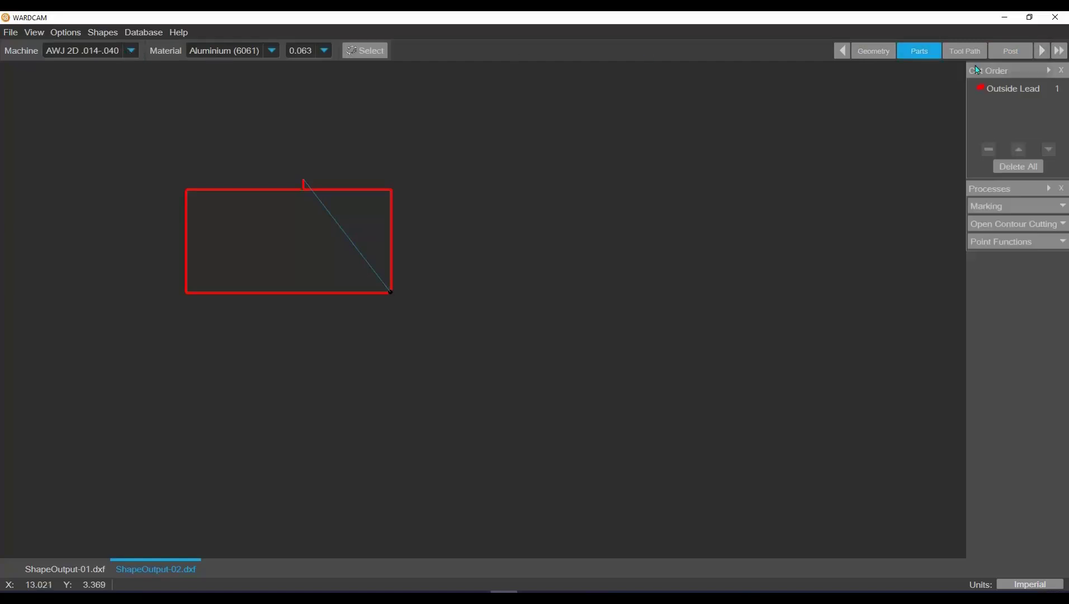
pyautogui.click(873, 51)
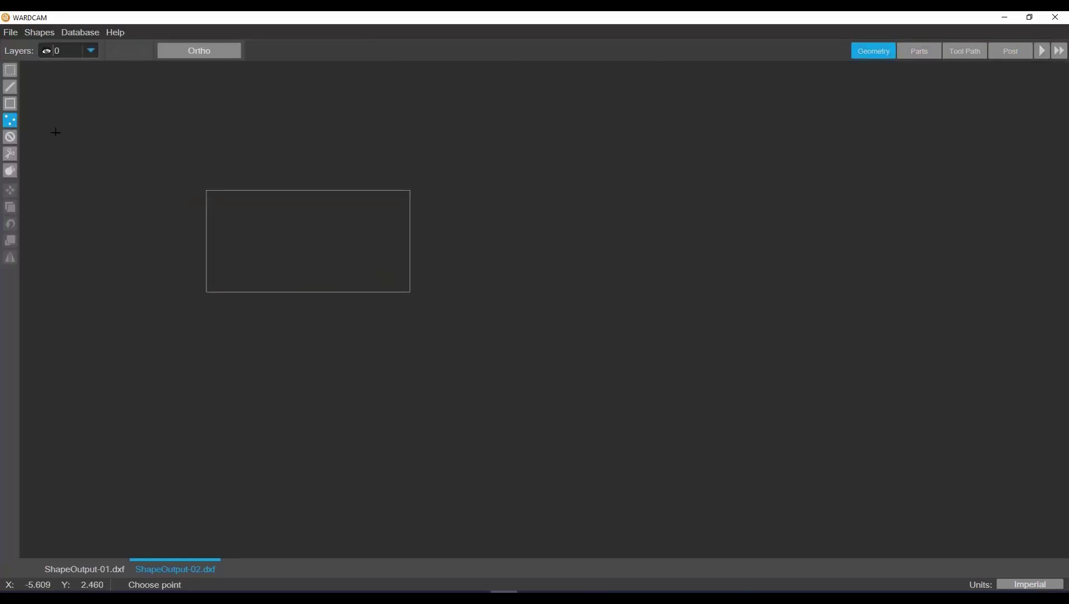
pyautogui.click(1041, 51)
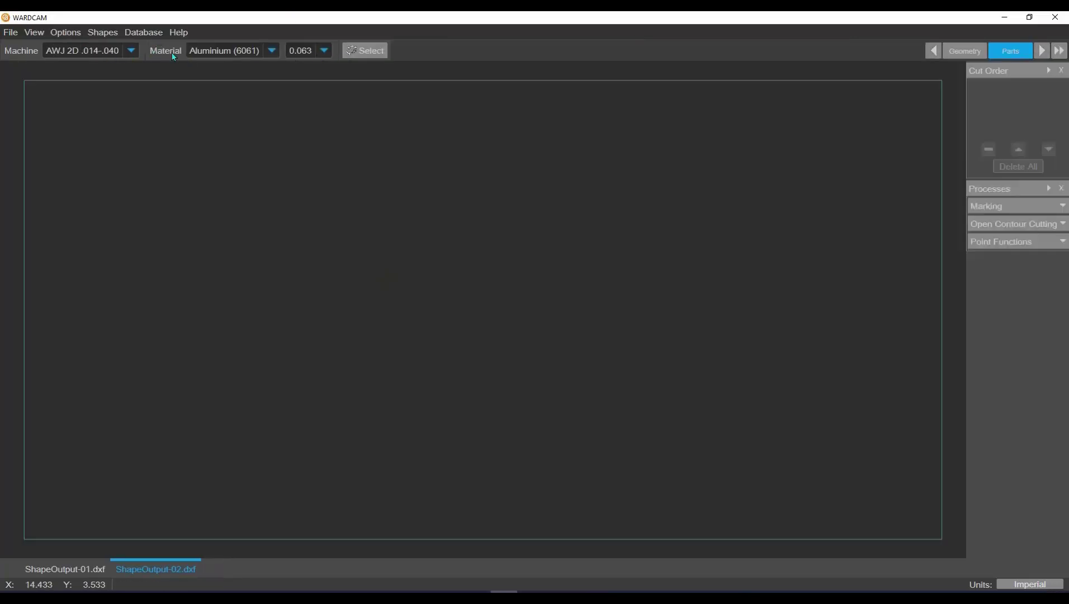
pyautogui.click(1041, 51)
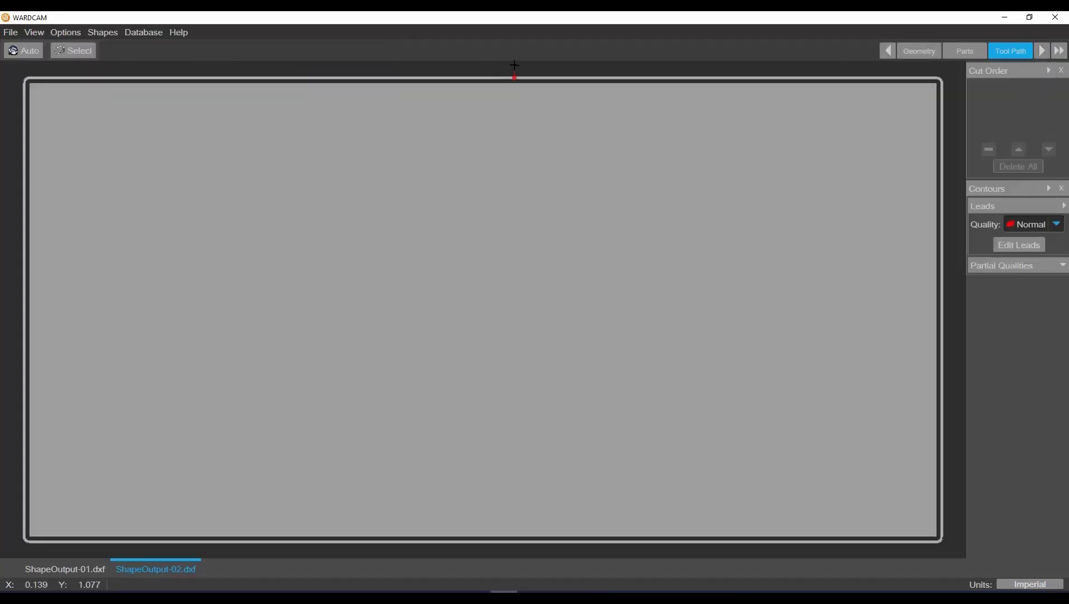
pyautogui.click(1041, 51)
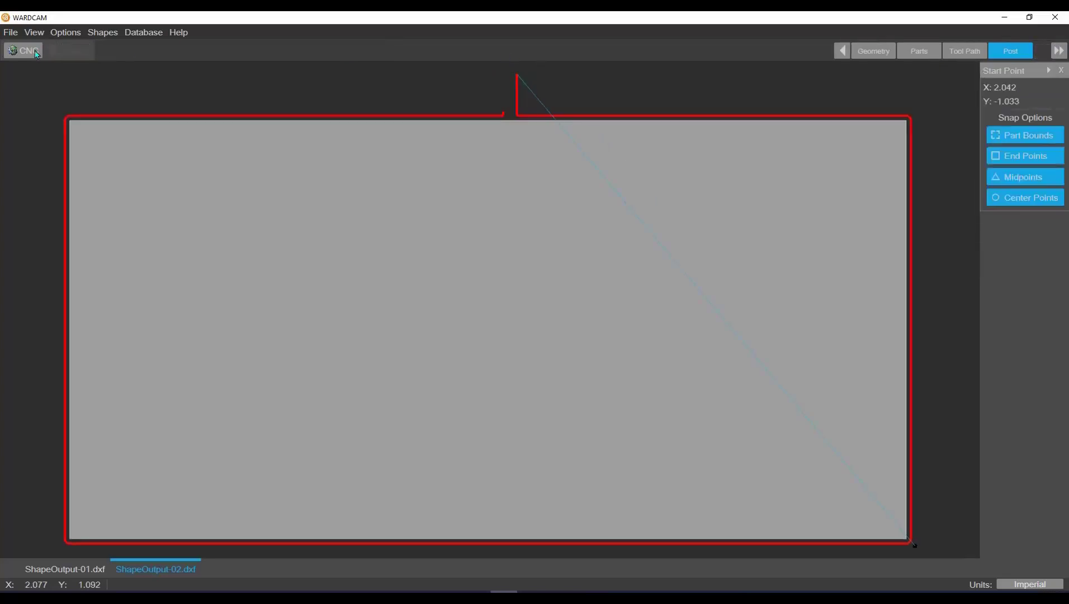
# Step: Post the rebuilt tool path over ShapeOutput-02.cnc with the default start point, check line 16's Y value, and return to WARDCAM
pyautogui.click(32, 50)
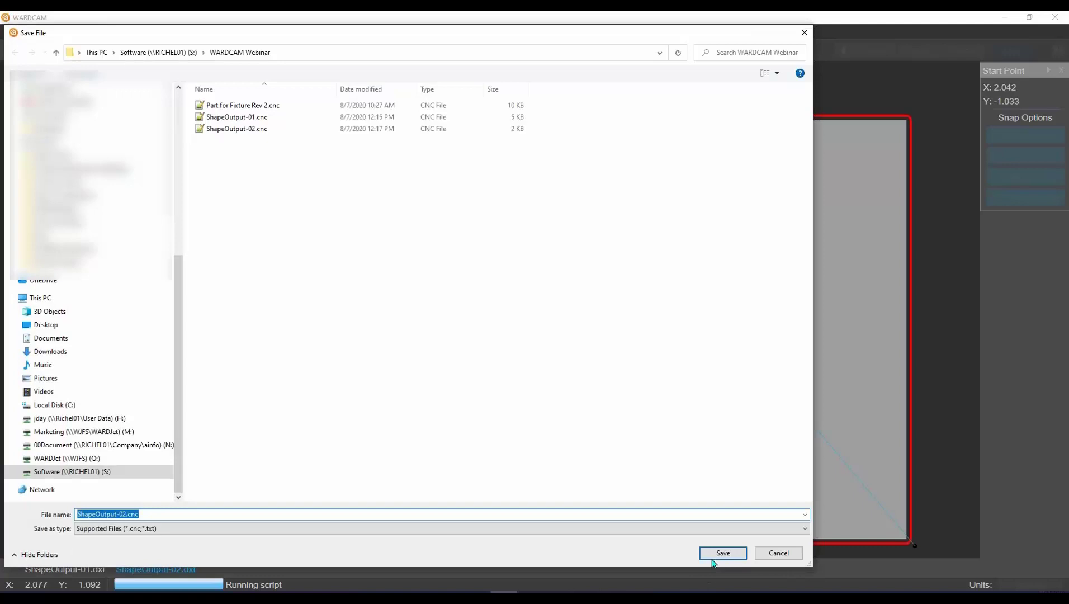
pyautogui.click(718, 554)
pyautogui.click(561, 306)
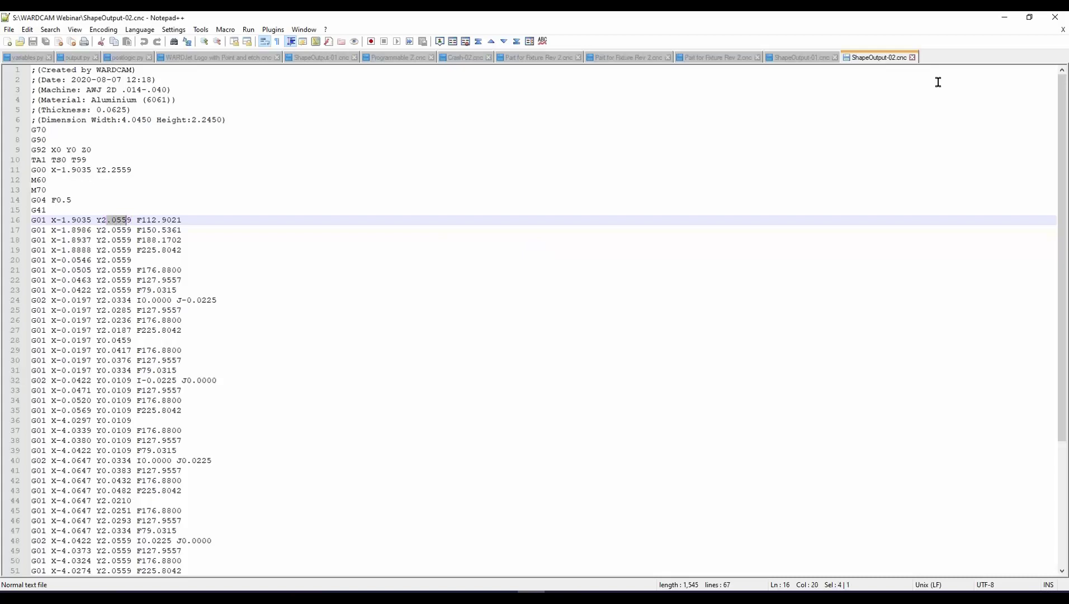
pyautogui.click(1004, 17)
# Step: Snap the start point to the rectangle's lower-right corner at X 2.000, Y -1.000 and repost over ShapeOutput-02.cnc
pyautogui.scroll(4, 913, 544)
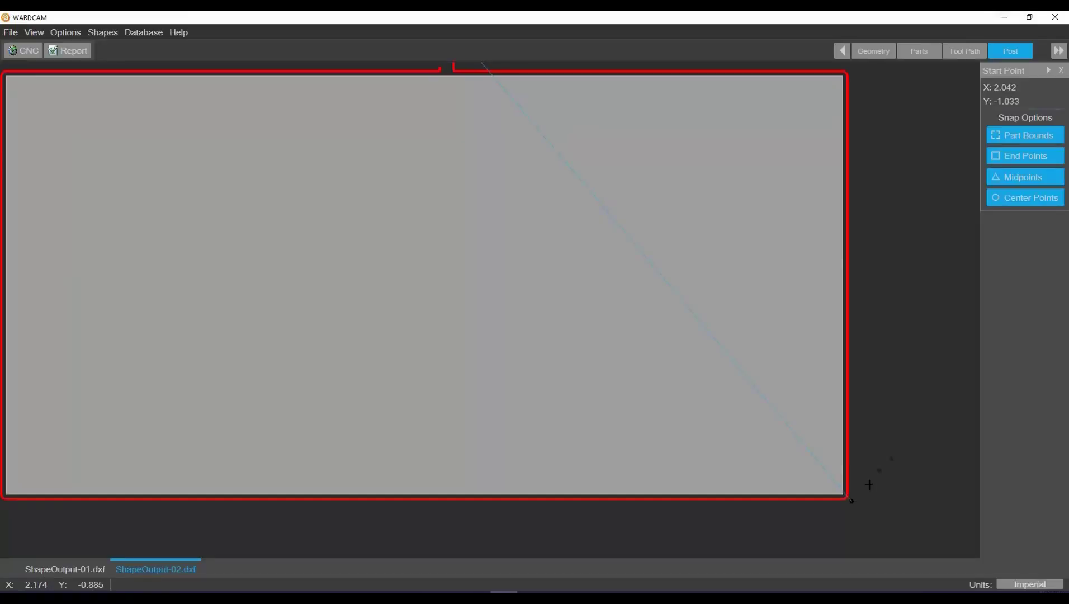
pyautogui.click(795, 496)
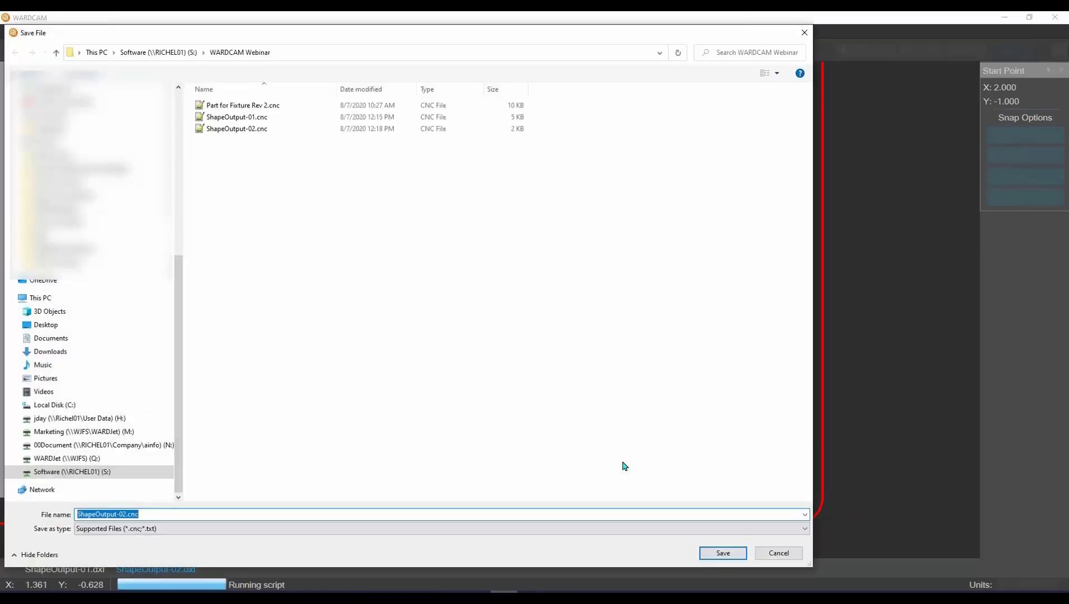
pyautogui.click(723, 552)
pyautogui.click(553, 309)
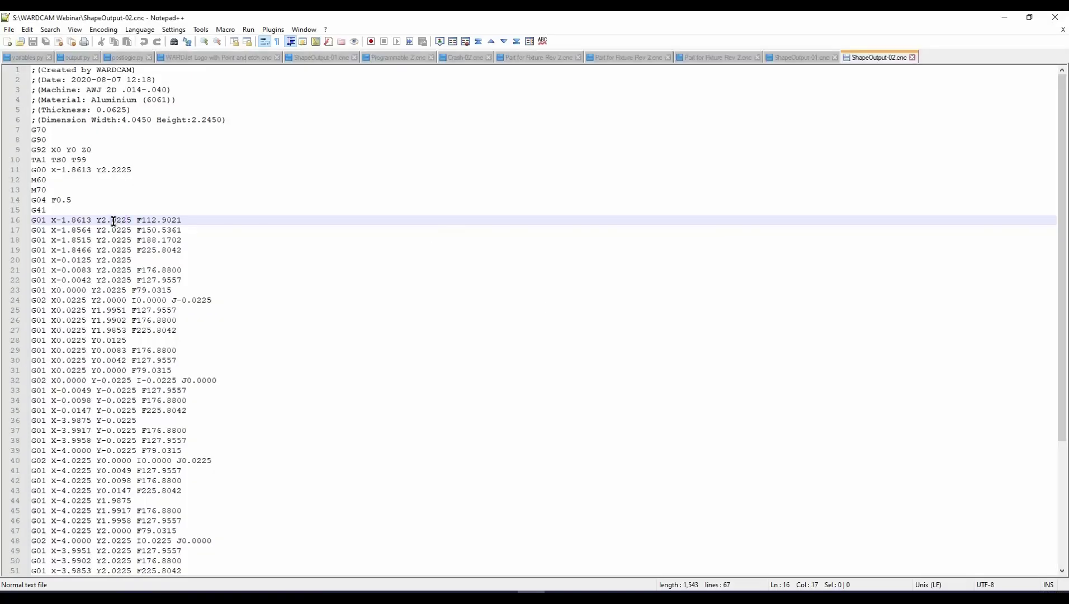
# Step: Compare the offset digits of line 16's Y value with matching values in the reposted code, and return to WARDCAM
pyautogui.moveTo(113, 221); pyautogui.dragTo(129, 221)
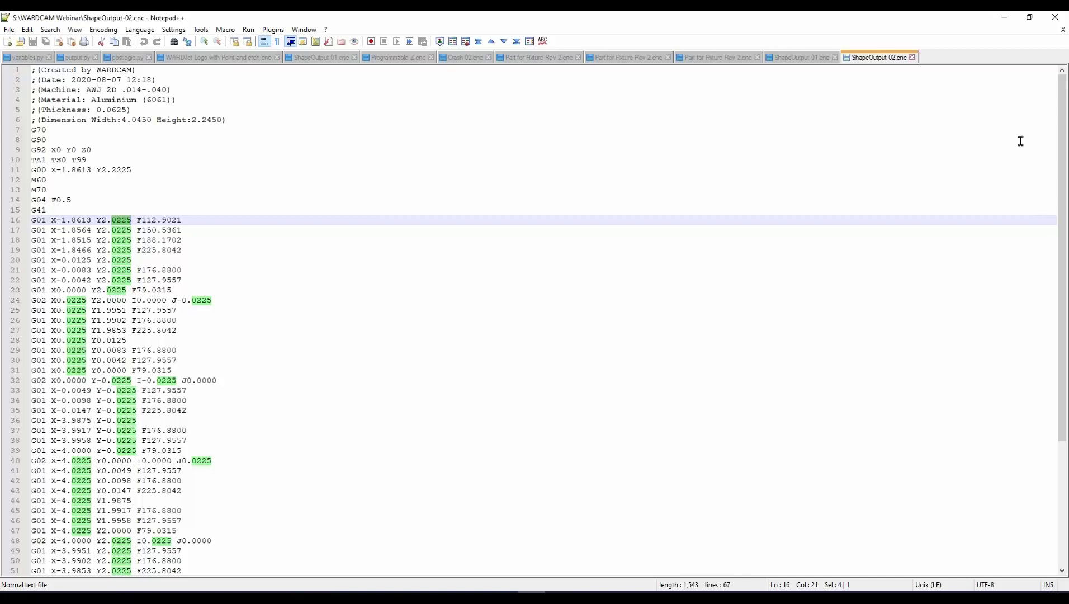
pyautogui.click(1003, 17)
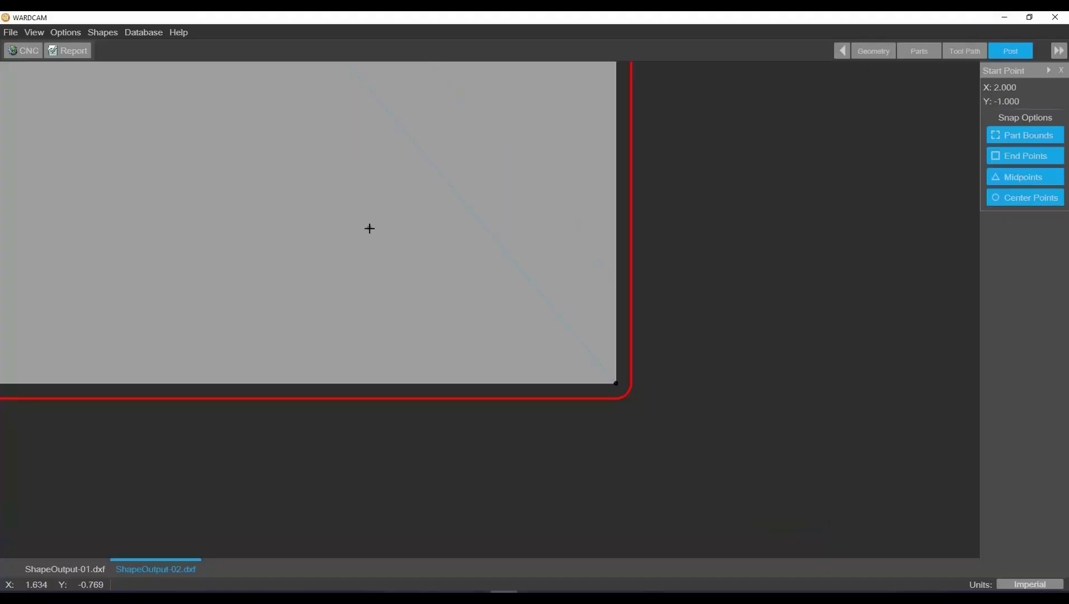
# Step: Import the drawing WARDJet Logo with Point and etch.dwg from the Advanced Topics folder
pyautogui.click(12, 32)
pyautogui.click(22, 48)
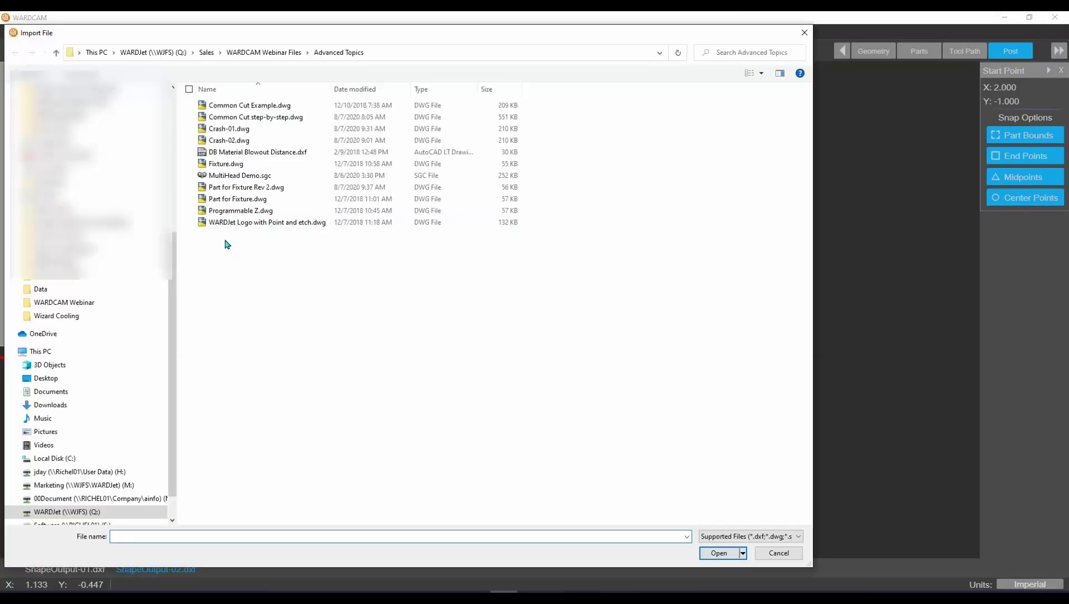
pyautogui.click(228, 222)
pyautogui.click(716, 556)
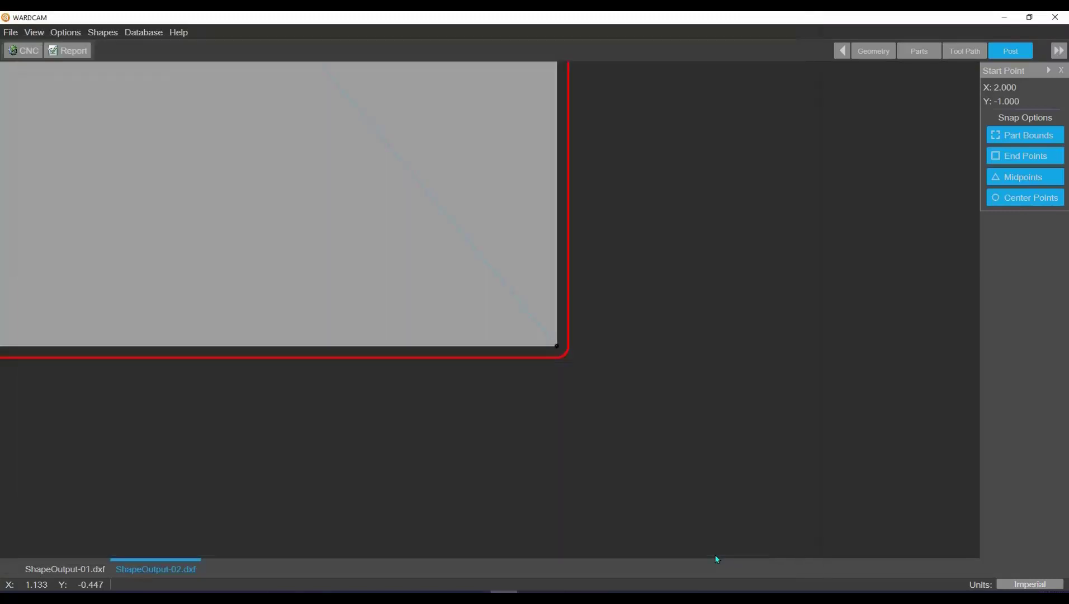
# Step: Trim the two line ends that overshoot the intersection at the logo diamond's left corner
pyautogui.scroll(-4, 581, 404)
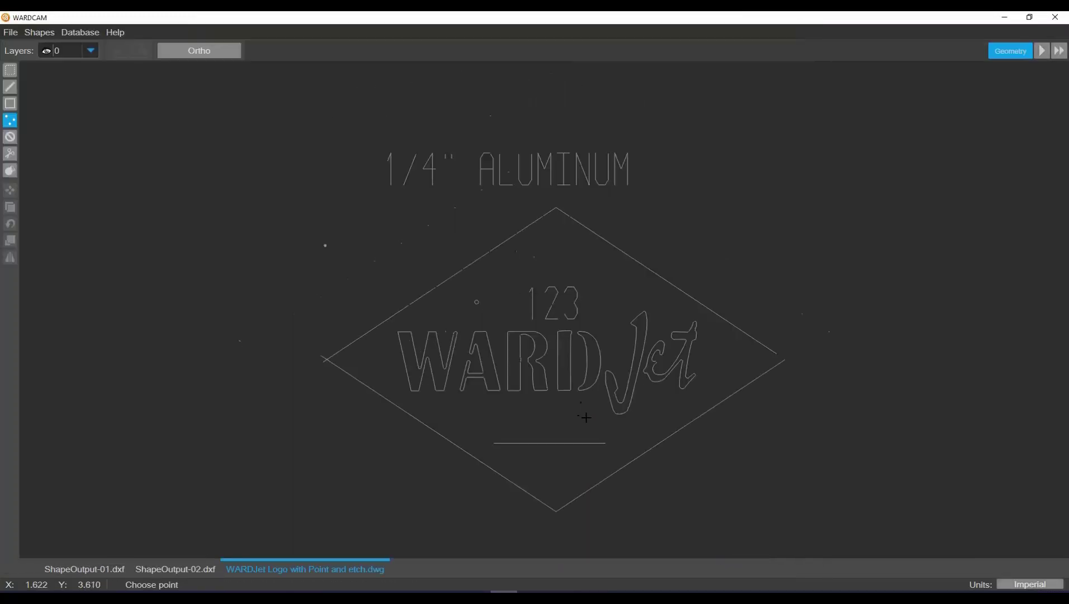
pyautogui.moveTo(609, 462); pyautogui.dragTo(540, 411, button='middle')
pyautogui.scroll(2, 536, 397)
pyautogui.scroll(3, 327, 301)
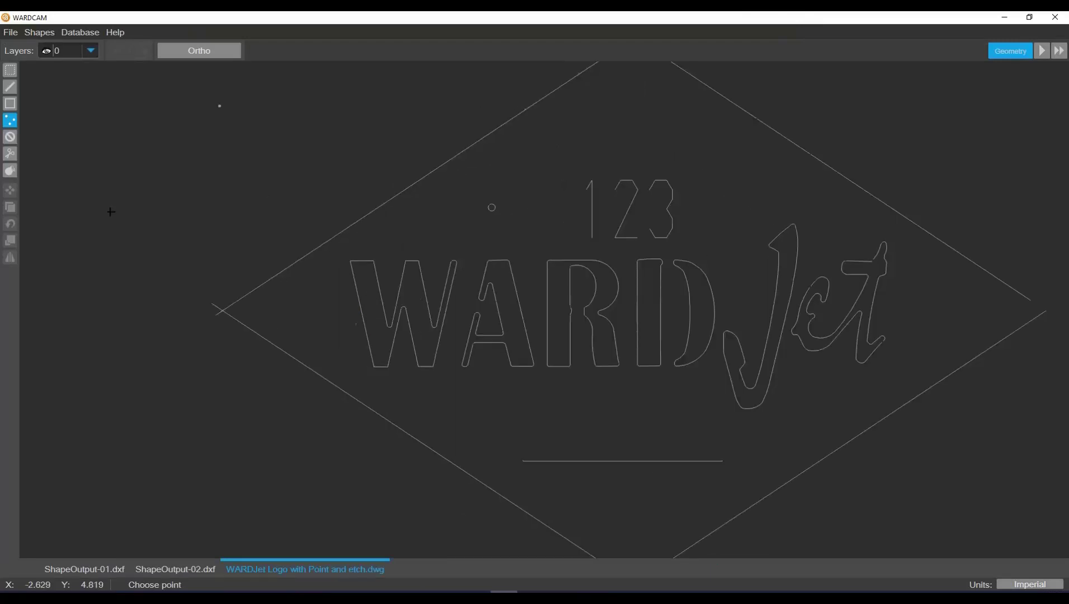
pyautogui.click(10, 154)
pyautogui.scroll(4, 186, 291)
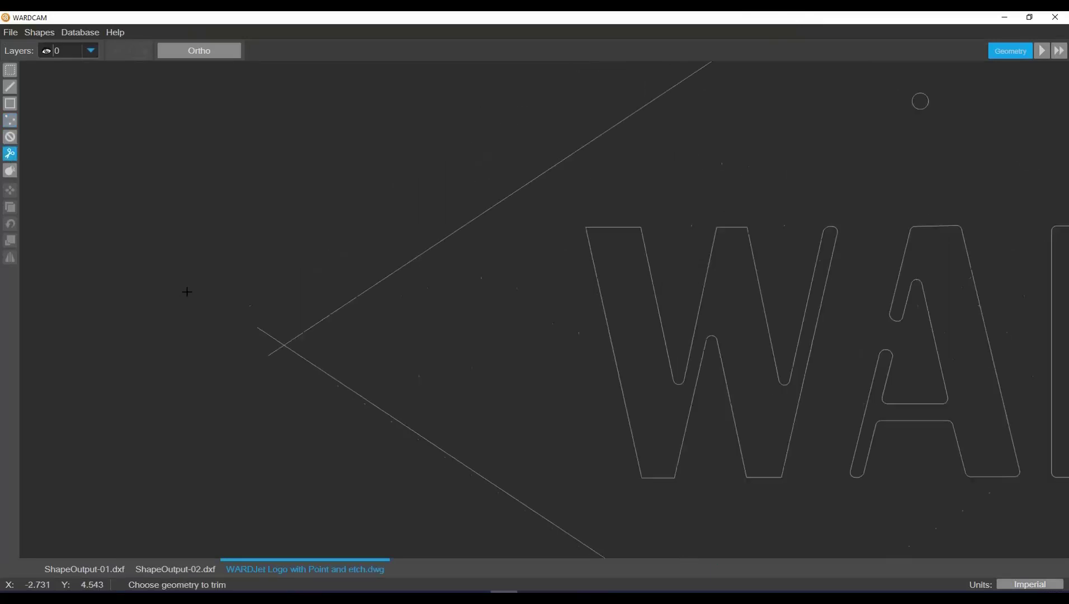
pyautogui.click(267, 334)
pyautogui.click(272, 350)
# Step: Draw a line between the two open endpoints at the diamond's right corner to close the outline
pyautogui.scroll(-8, 429, 360)
pyautogui.moveTo(505, 361); pyautogui.dragTo(333, 320, button='middle')
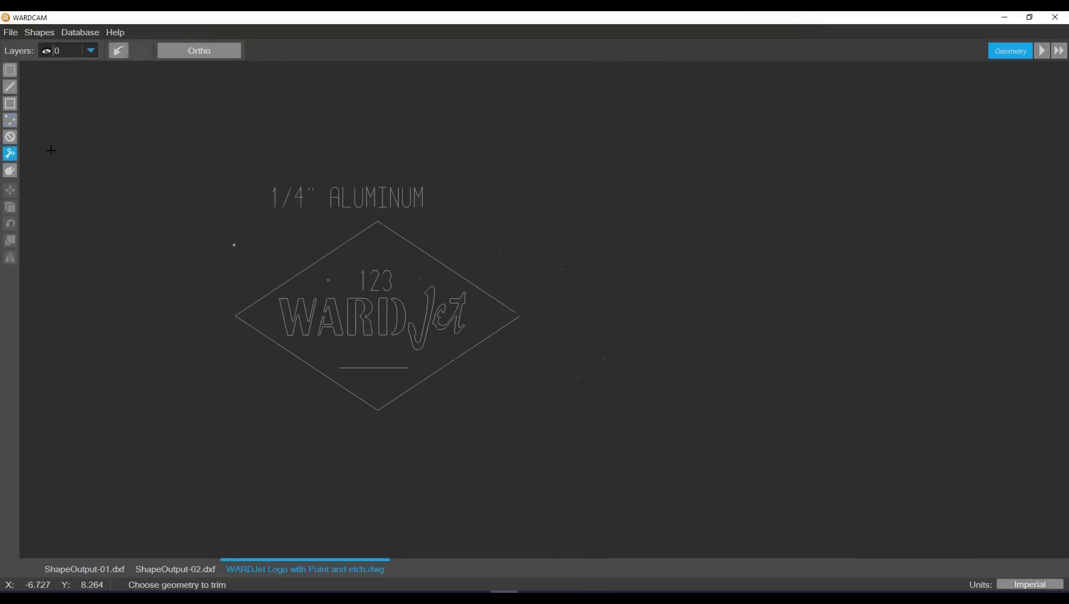
pyautogui.press('l')
pyautogui.scroll(4, 470, 282)
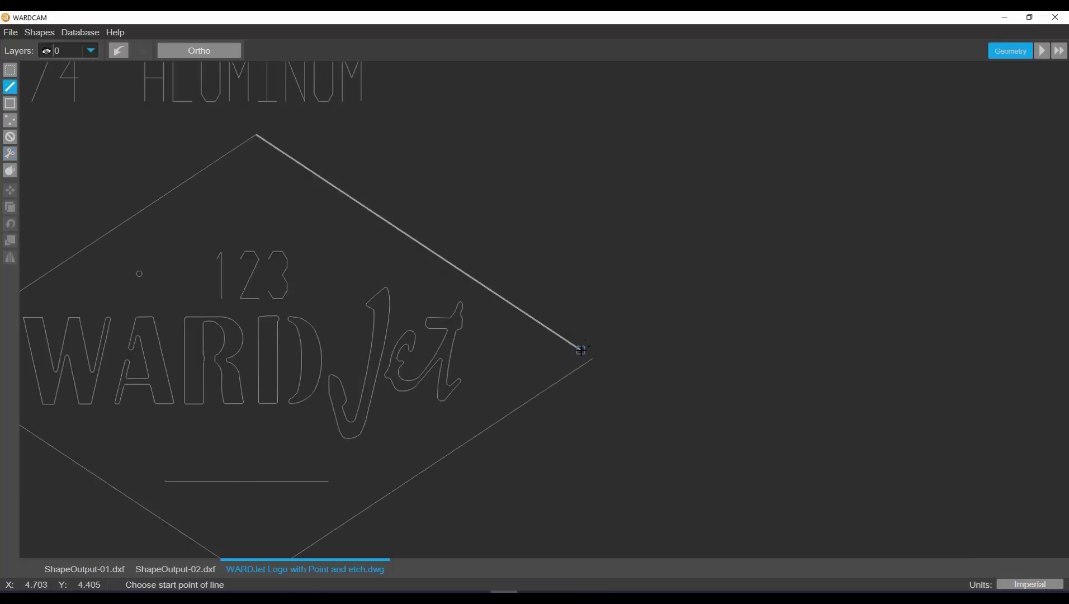
pyautogui.click(581, 350)
pyautogui.click(593, 359)
pyautogui.scroll(-5, 589, 308)
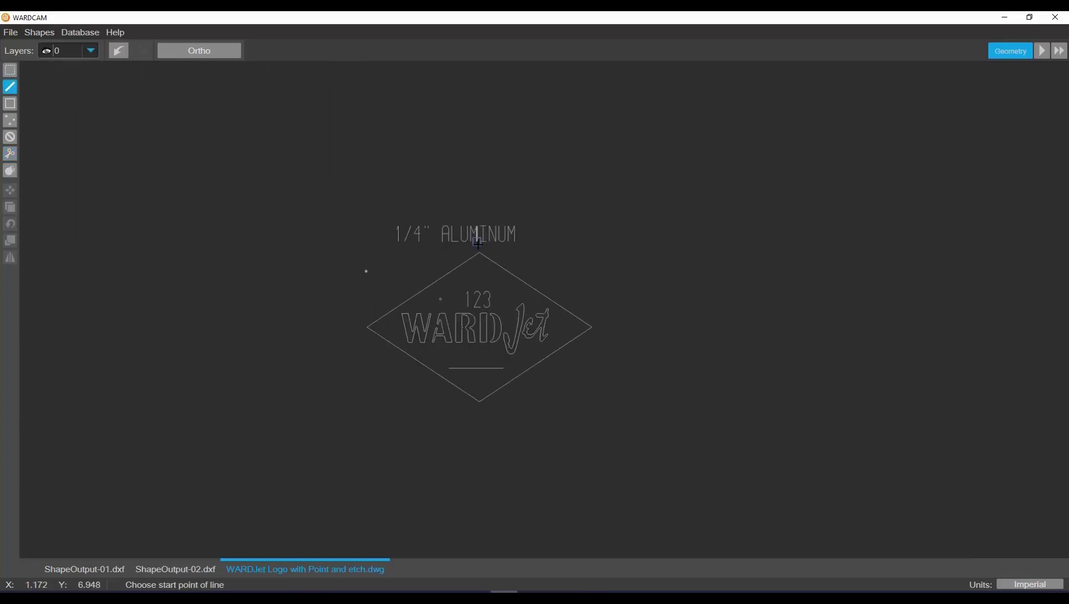
# Step: Delete the 1/4" ALUMINUM text above the logo diamond
pyautogui.moveTo(383, 187); pyautogui.dragTo(283, 211, button='middle')
pyautogui.scroll(3, 282, 210)
pyautogui.click(11, 71)
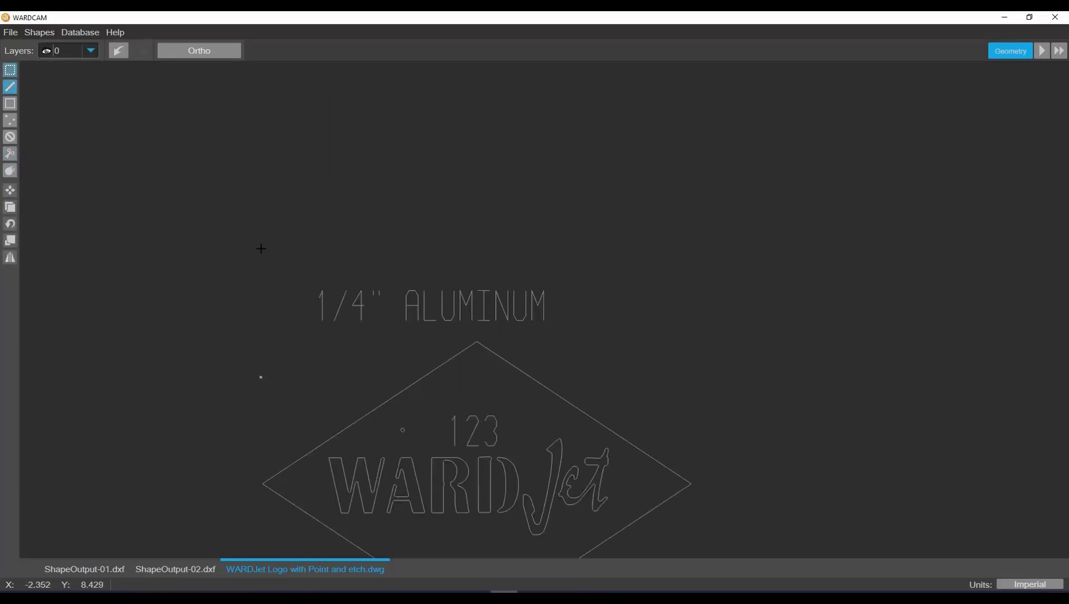
pyautogui.moveTo(264, 252); pyautogui.dragTo(650, 333)
pyautogui.press('Delete')
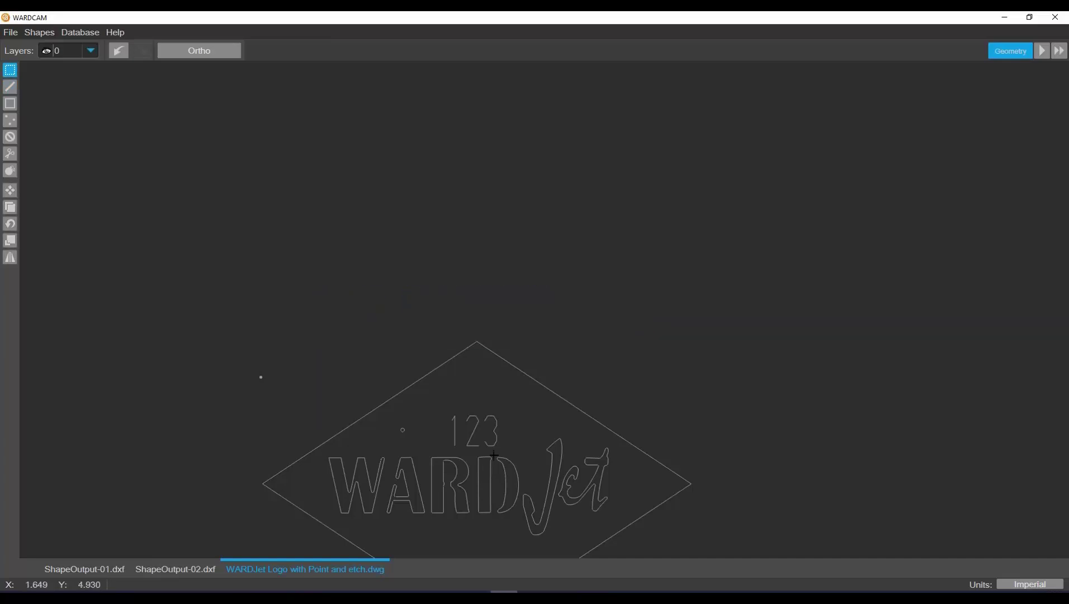
# Step: Place a point at the center of the small circle beside the 123 text inside the diamond
pyautogui.moveTo(276, 380); pyautogui.dragTo(277, 331, button='middle')
pyautogui.scroll(6, 402, 375)
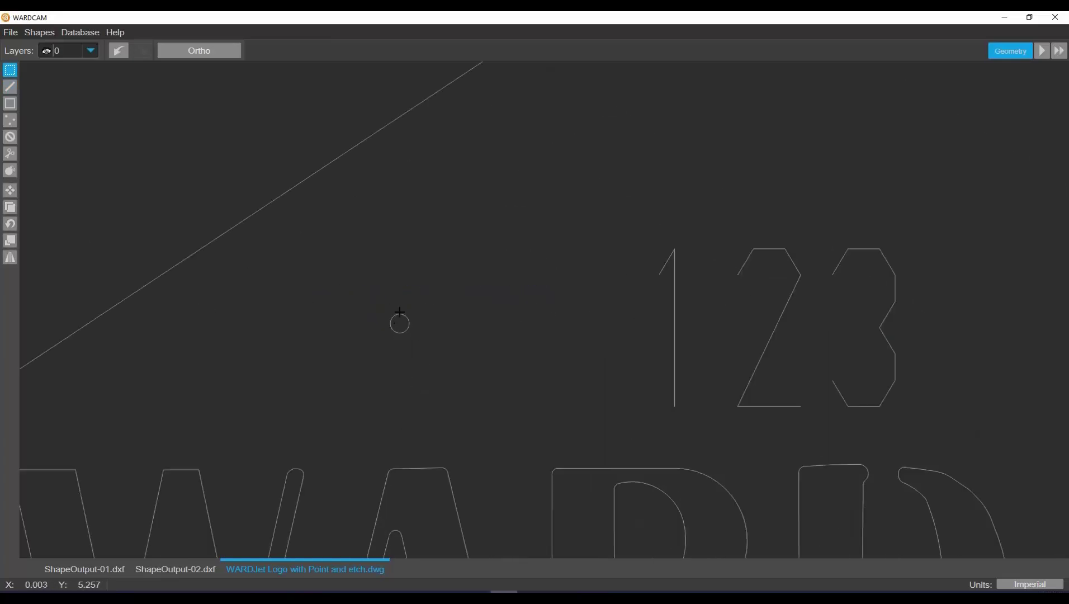
pyautogui.scroll(2, 397, 317)
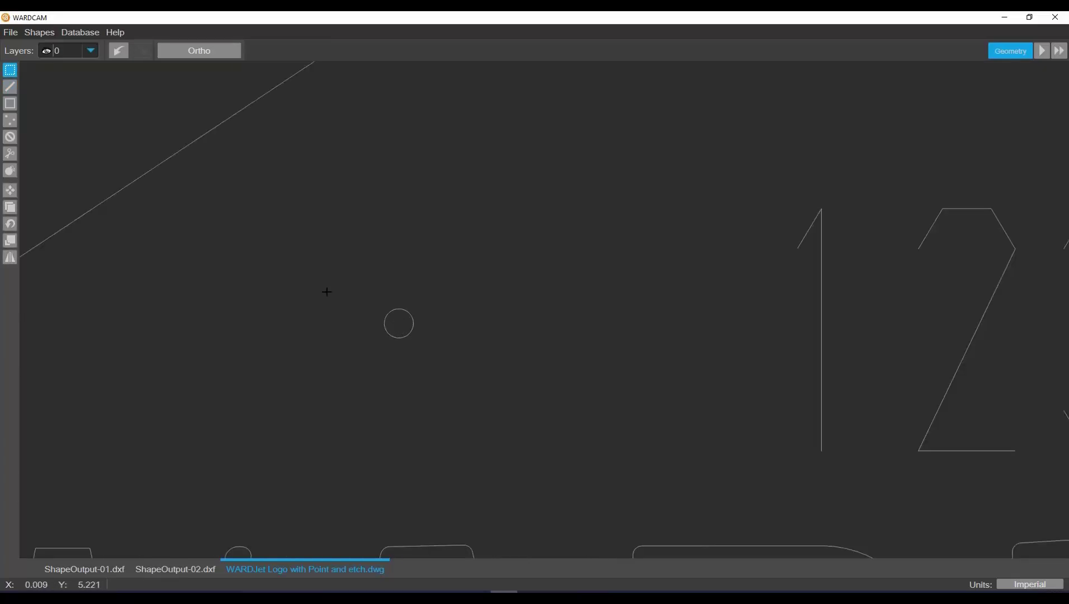
pyautogui.click(10, 120)
pyautogui.scroll(3, 399, 323)
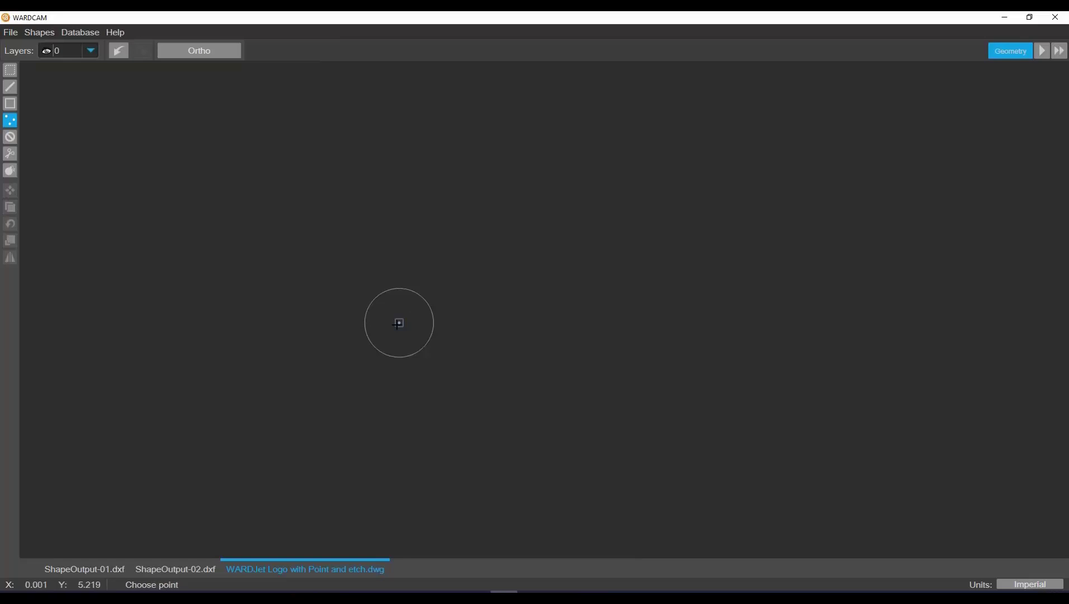
pyautogui.scroll(-5, 399, 334)
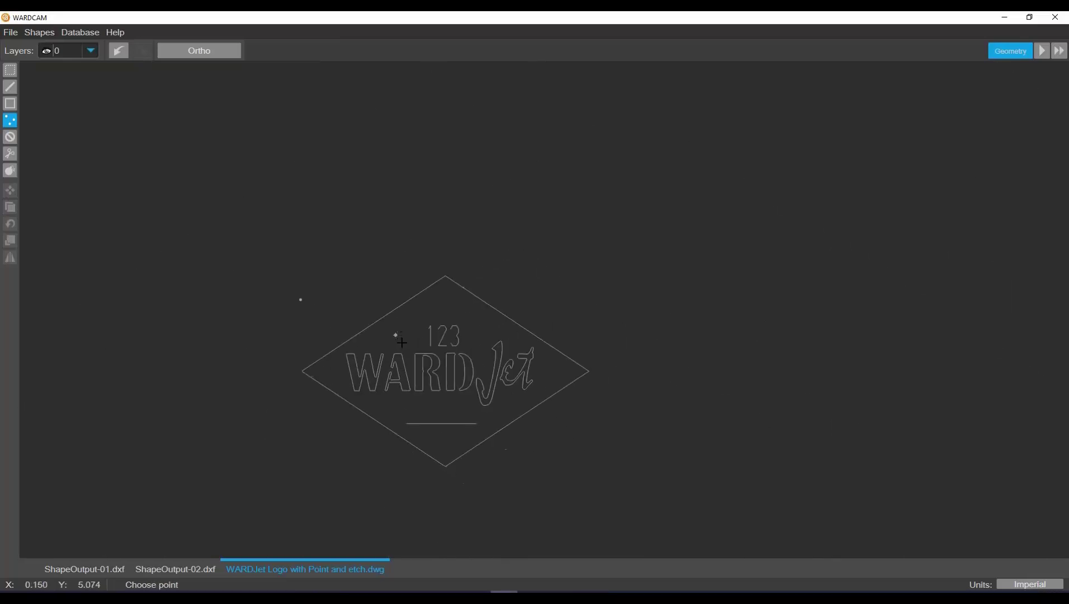
# Step: Move on to the Parts stage and assign Normal-quality Open Contour Cutting to the horizontal line below the WARDJet lettering
pyautogui.scroll(4, 440, 401)
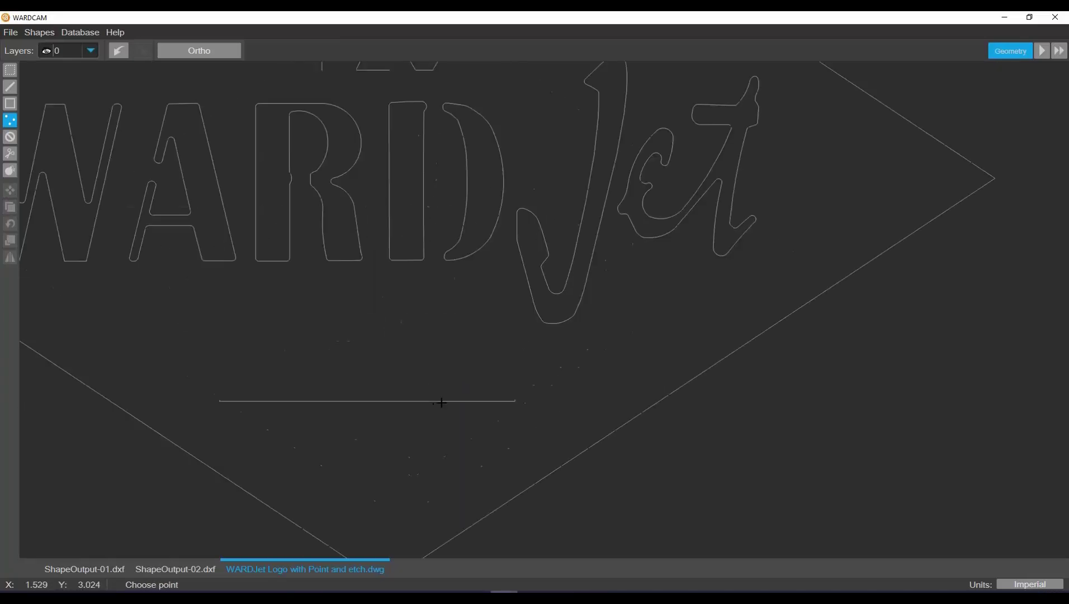
pyautogui.scroll(-3, 284, 395)
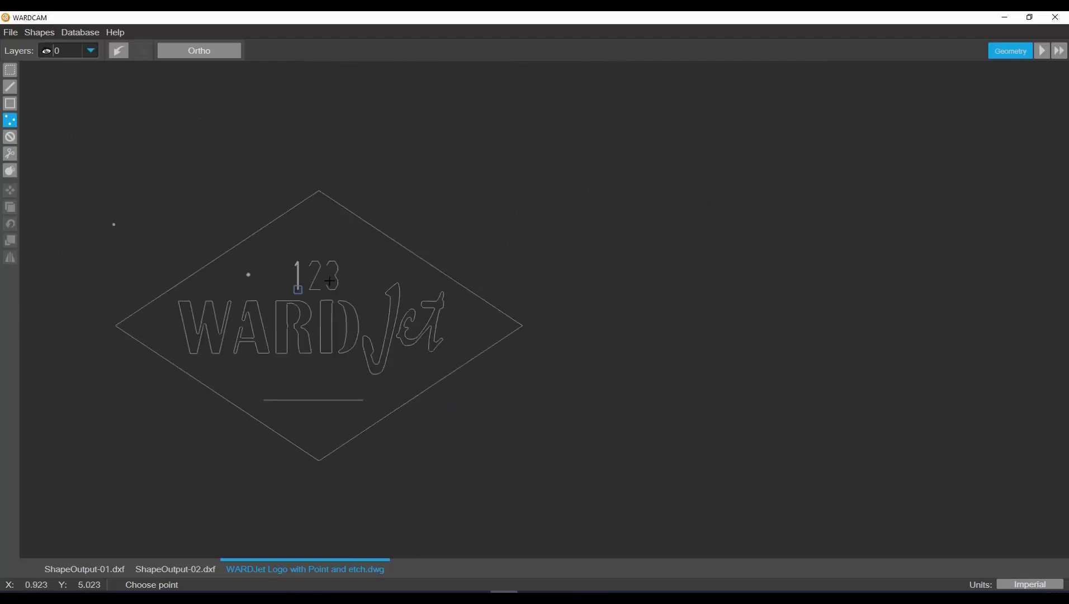
pyautogui.click(1042, 51)
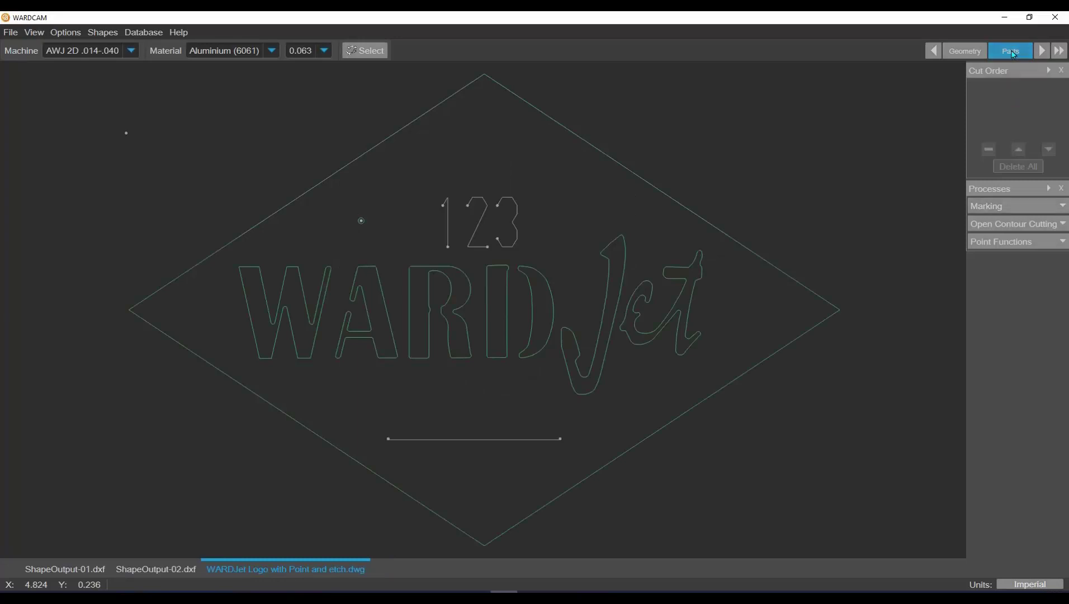
pyautogui.click(1010, 55)
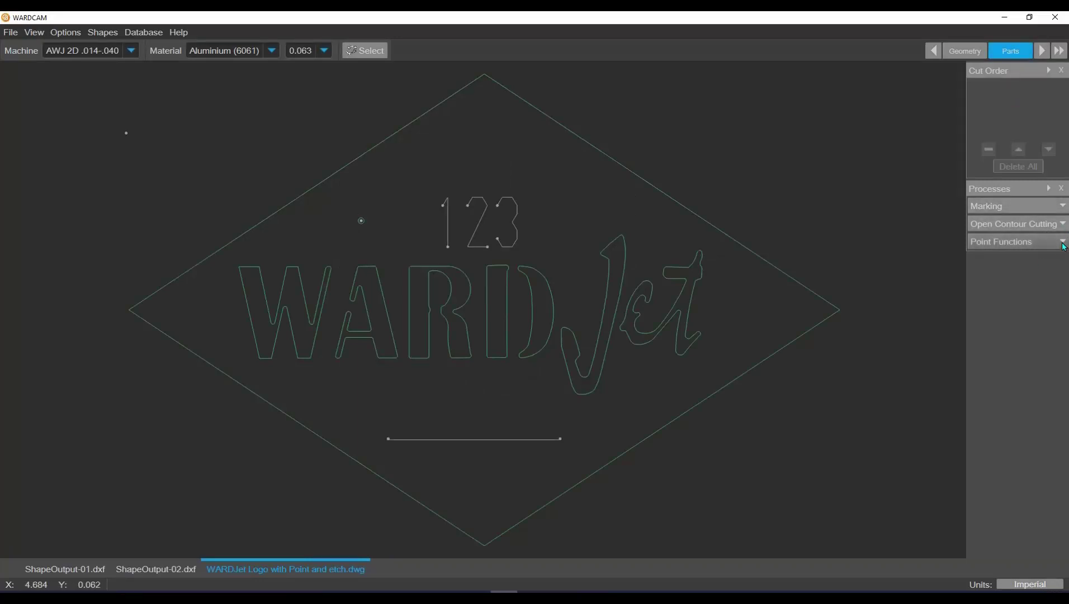
pyautogui.click(1062, 224)
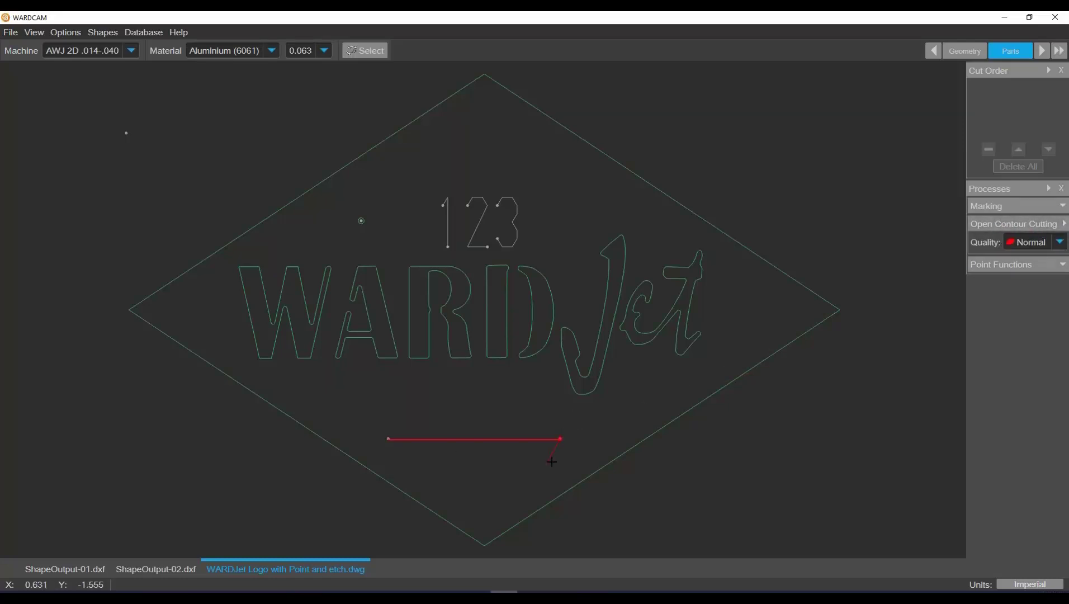
pyautogui.scroll(5, 579, 423)
pyautogui.click(528, 413)
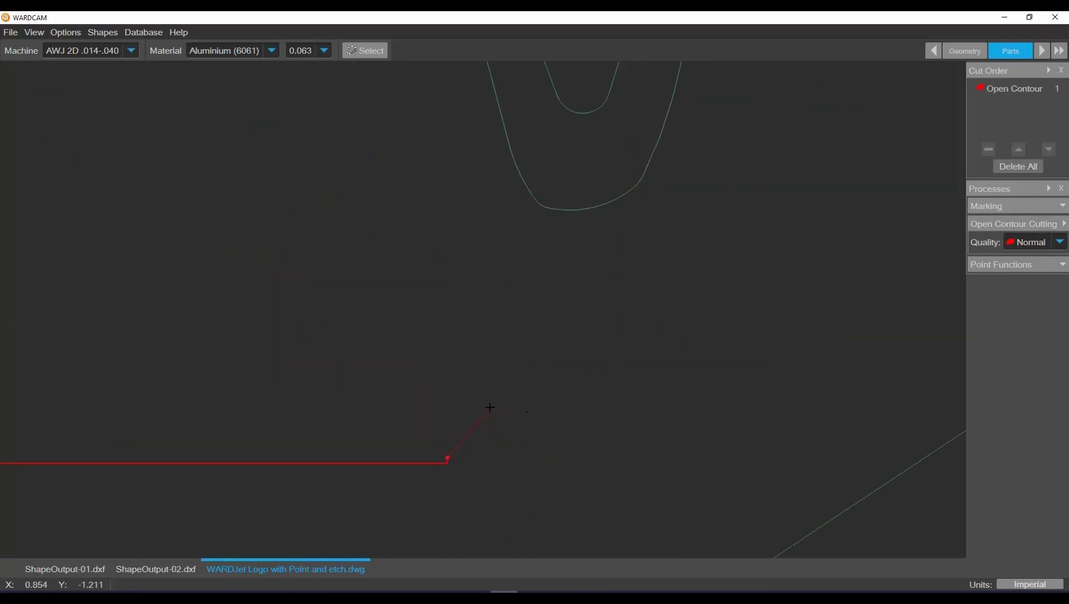
# Step: Examine both ends of the red open contour closely for stray segments and check where its cut can start
pyautogui.scroll(-3, 489, 406)
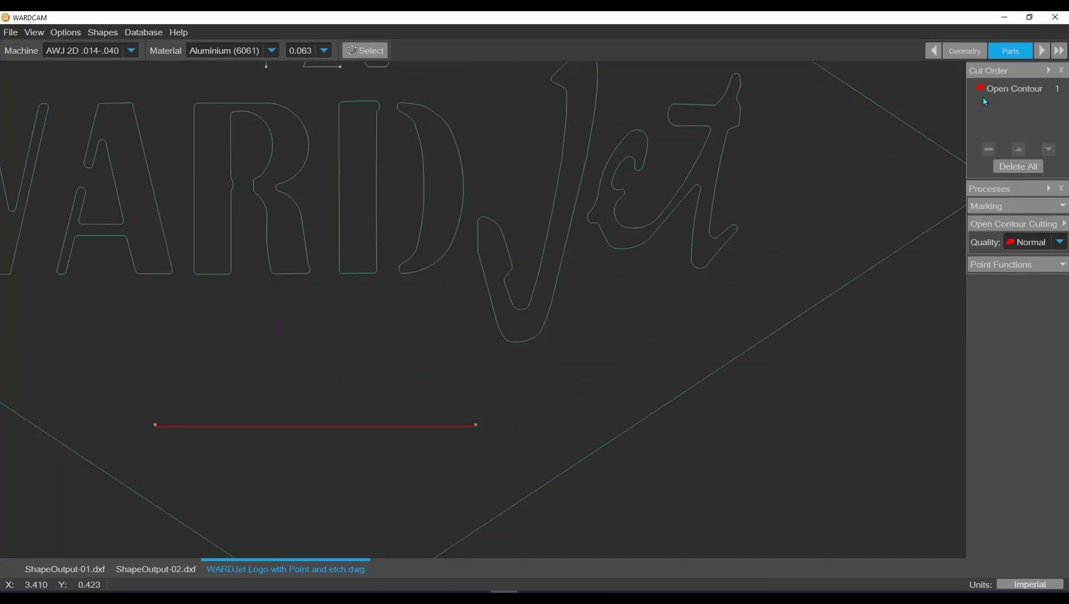
pyautogui.scroll(4, 492, 430)
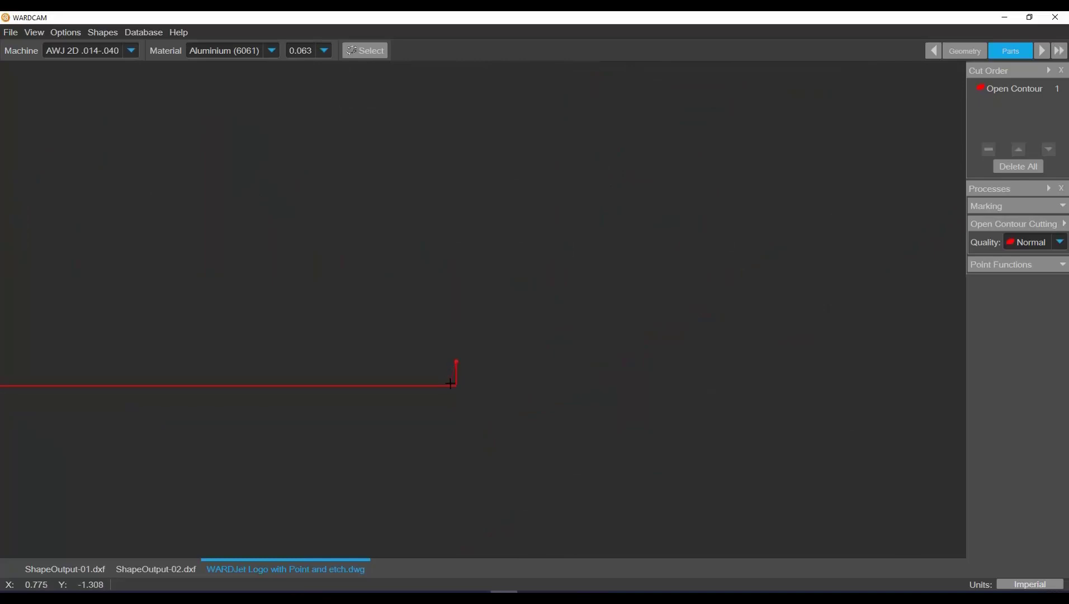
pyautogui.scroll(-2, 442, 389)
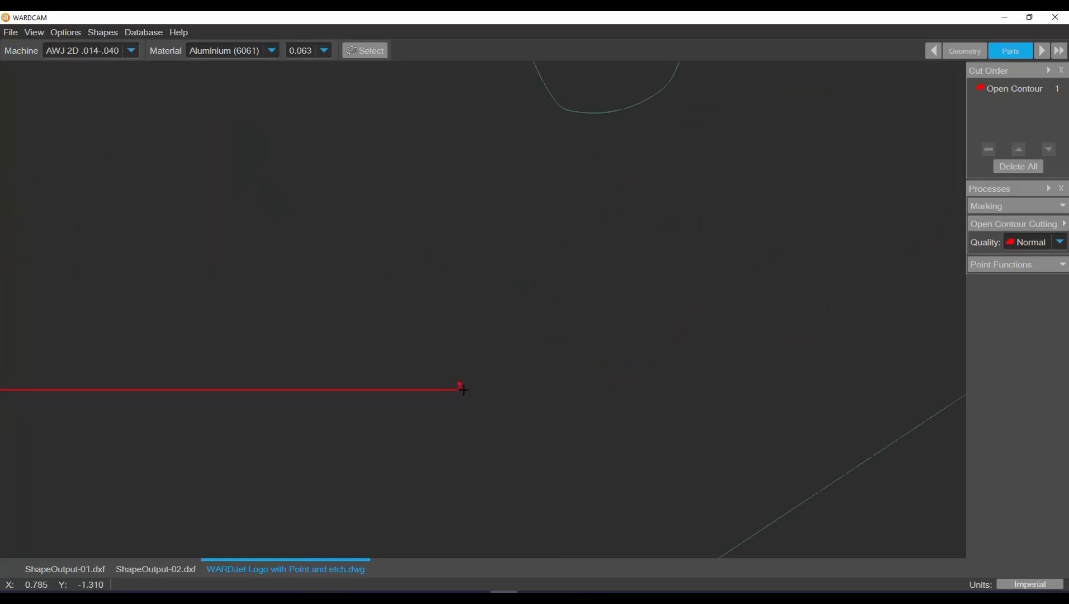
pyautogui.scroll(-1, 604, 352)
pyautogui.scroll(-2, 927, 131)
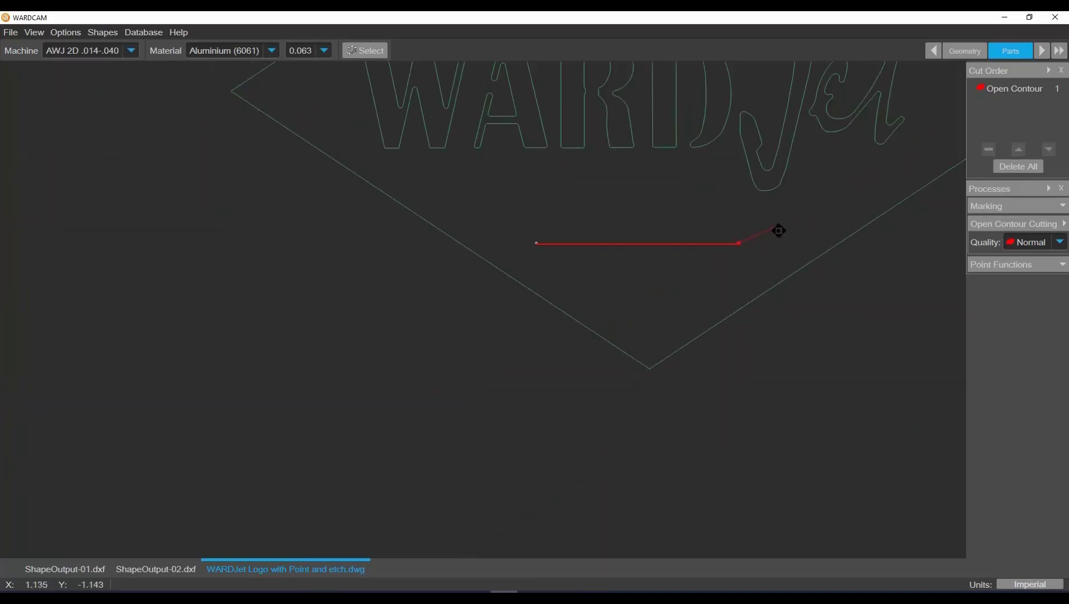
pyautogui.moveTo(775, 231); pyautogui.dragTo(759, 278, button='middle')
pyautogui.scroll(3, 549, 283)
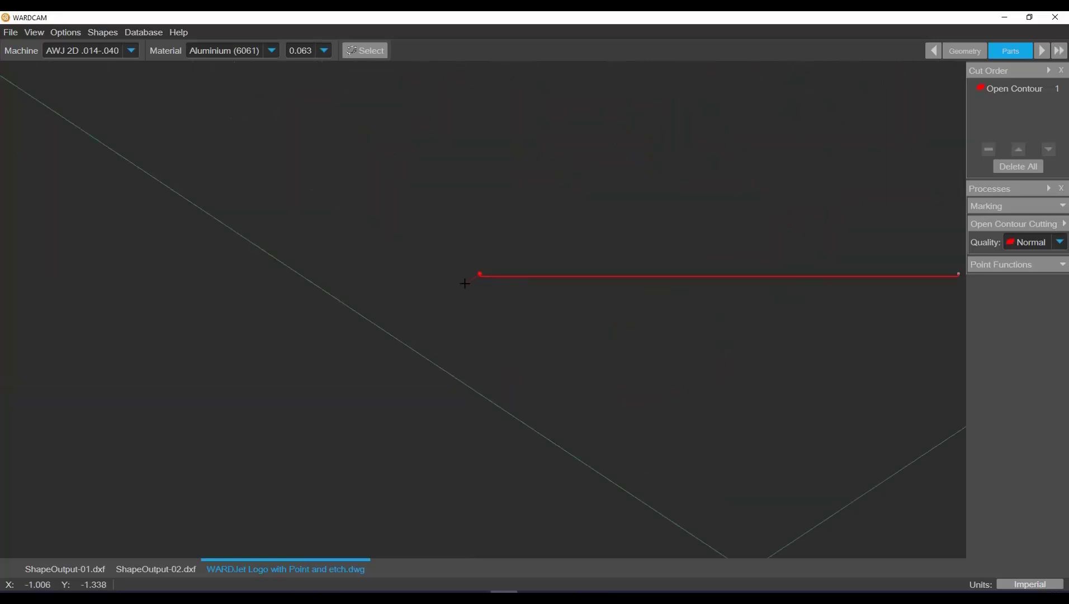
pyautogui.moveTo(526, 281); pyautogui.dragTo(341, 290, button='middle')
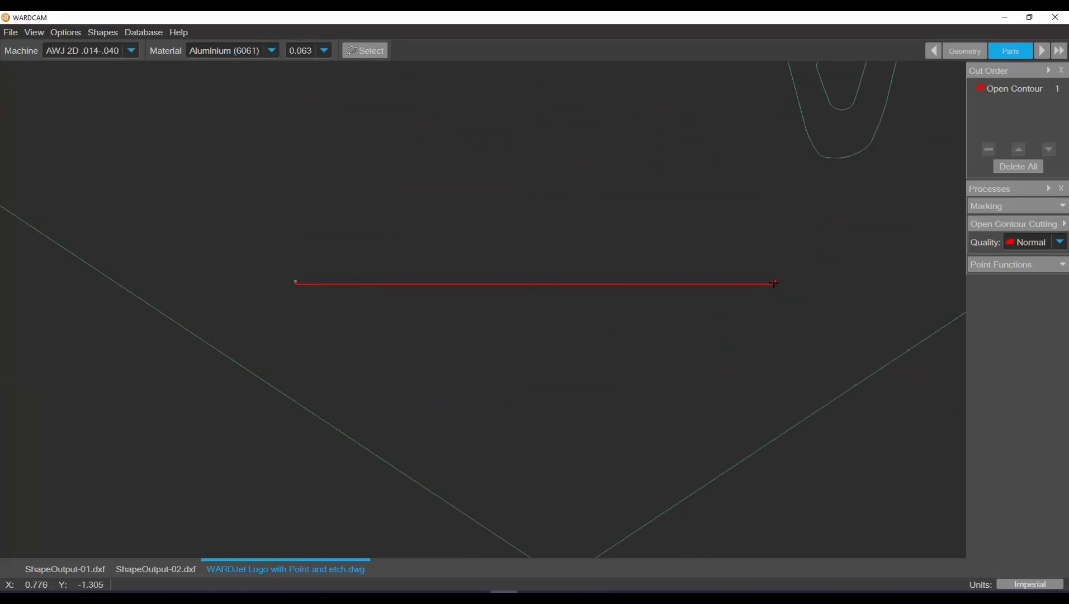
pyautogui.scroll(2, 774, 283)
pyautogui.scroll(-3, 774, 287)
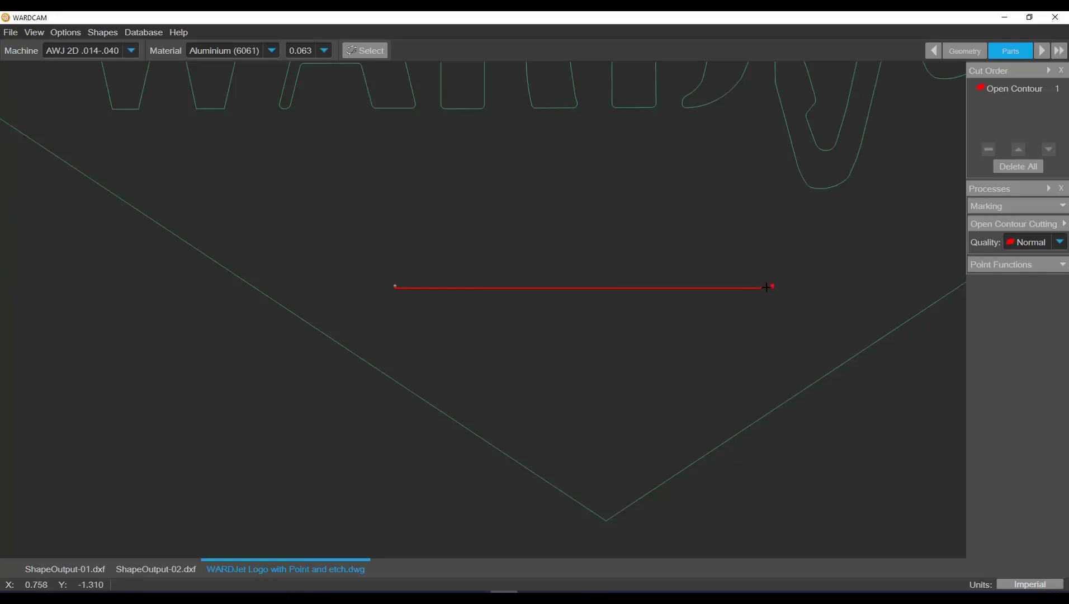
pyautogui.scroll(2, 771, 288)
pyautogui.scroll(-2, 783, 288)
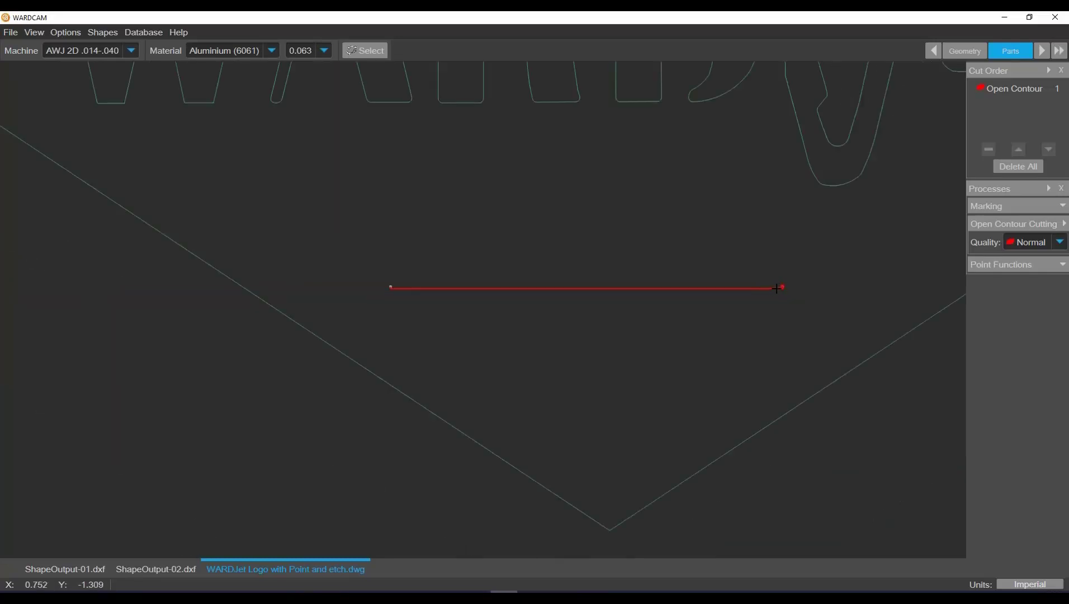
pyautogui.scroll(2, 777, 288)
pyautogui.scroll(-3, 778, 289)
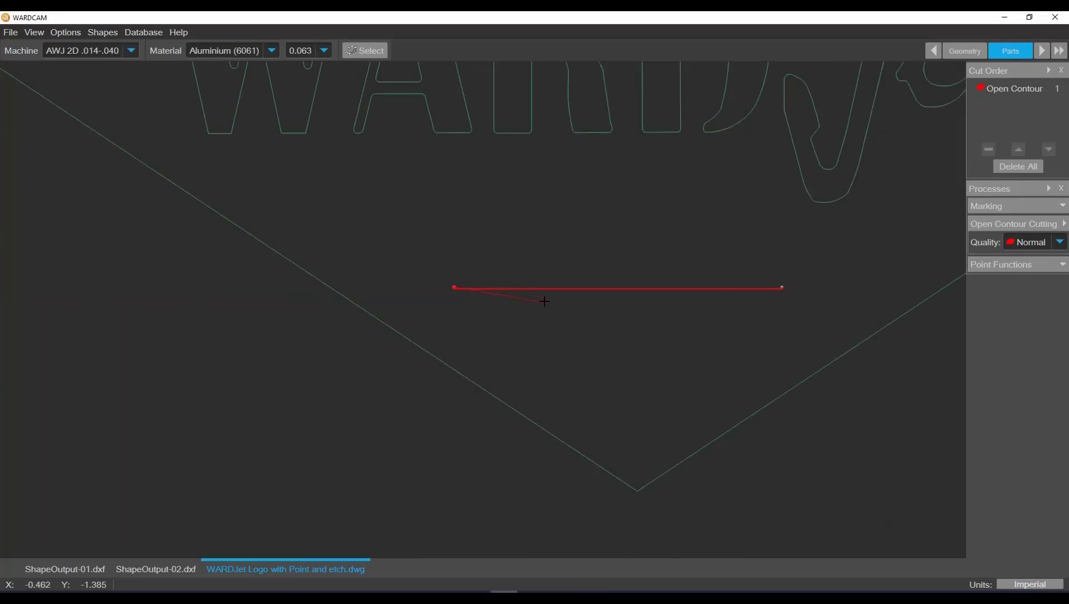
pyautogui.scroll(2, 544, 300)
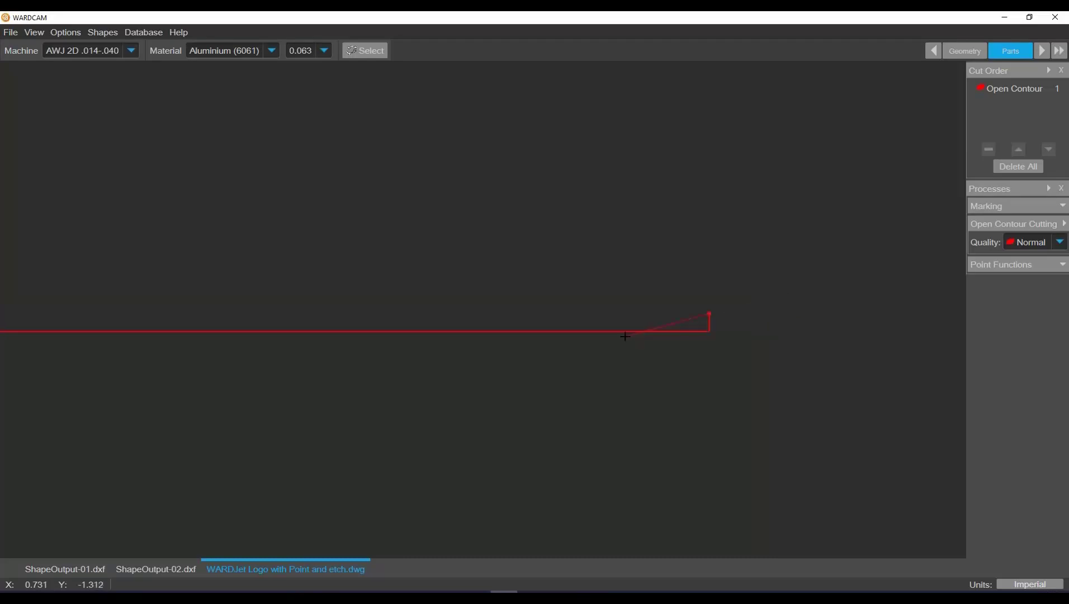
pyautogui.scroll(-5, 625, 334)
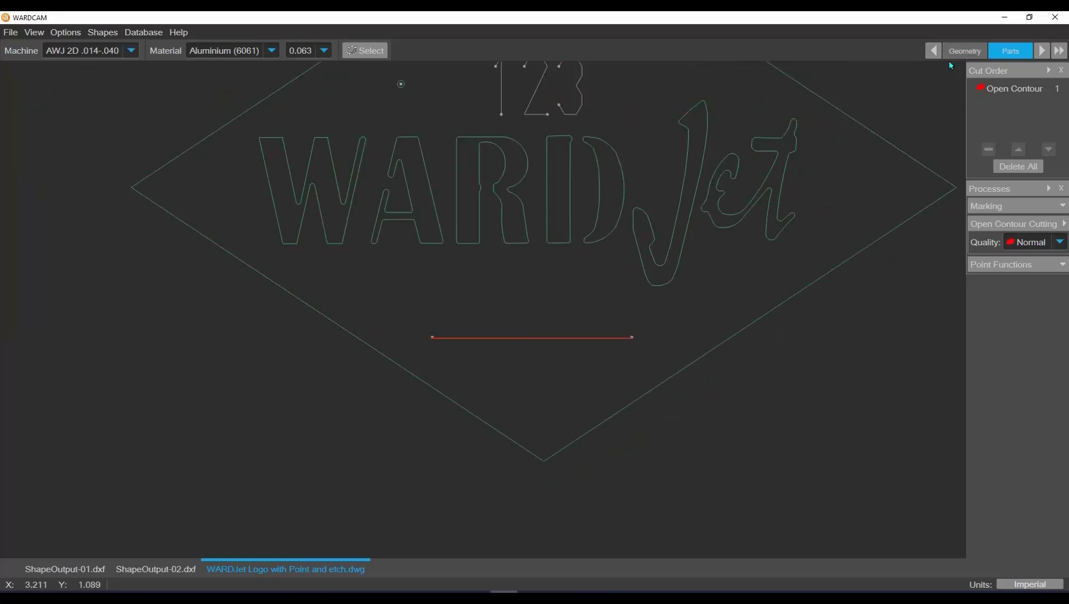
# Step: Return to the Geometry stage, undo the accidental point, and delete the short vertical segment at the horizontal line's right end
pyautogui.click(963, 51)
pyautogui.scroll(6, 649, 341)
pyautogui.click(663, 350)
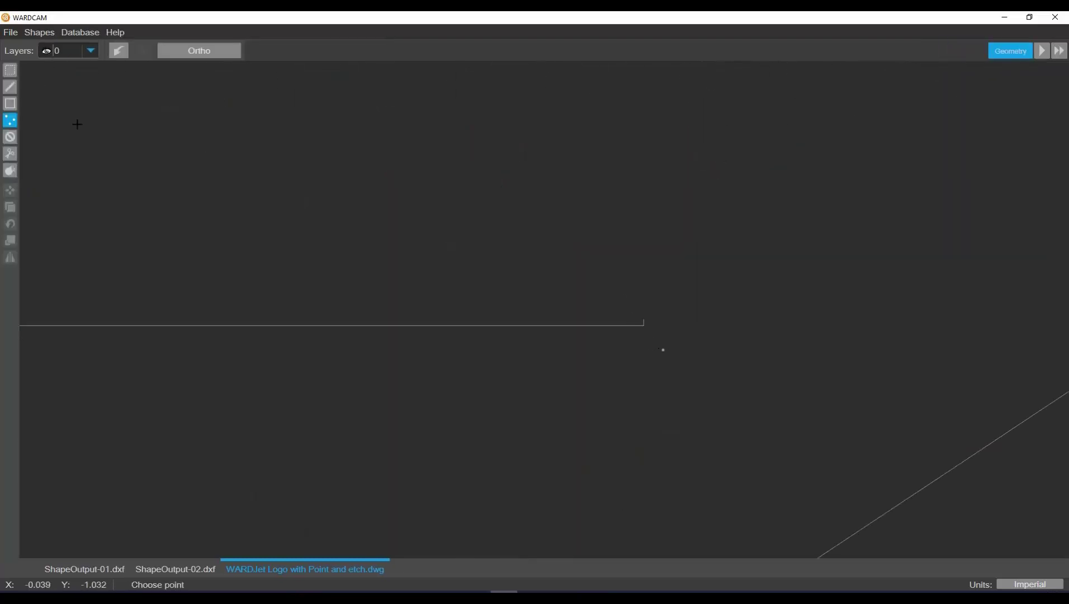
pyautogui.click(119, 51)
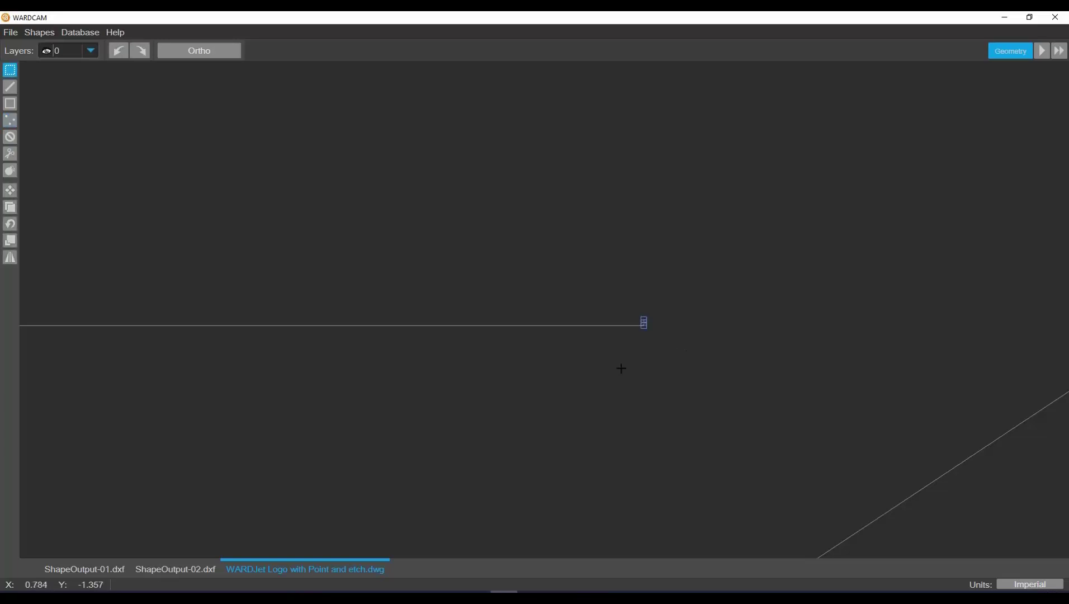
pyautogui.scroll(-6, 587, 389)
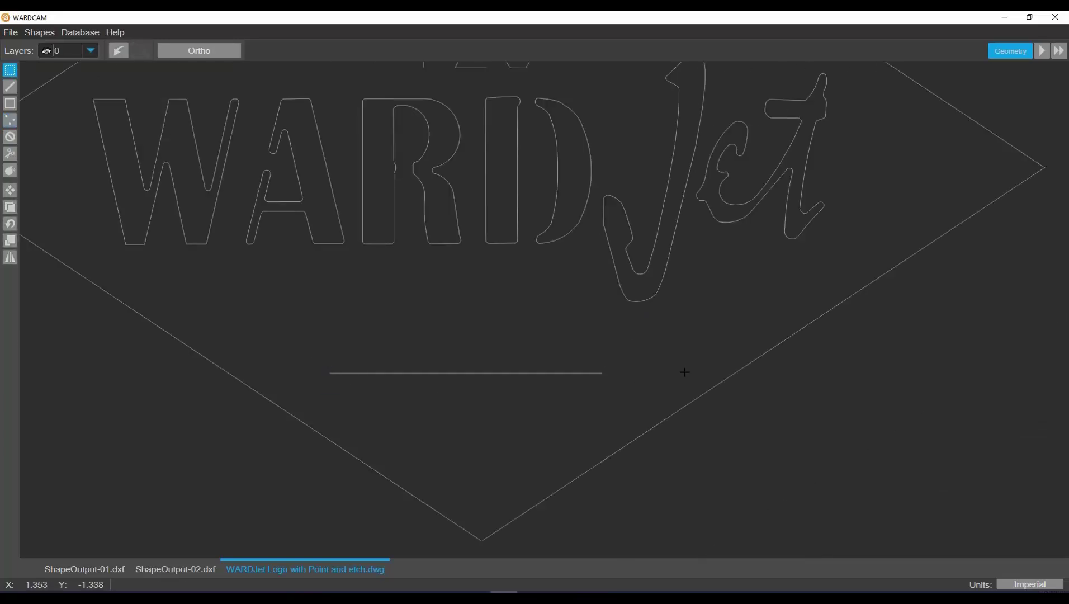
# Step: Reassign Open Contour Cutting with Normal quality to the cleaned horizontal line in the Parts stage
pyautogui.click(1041, 51)
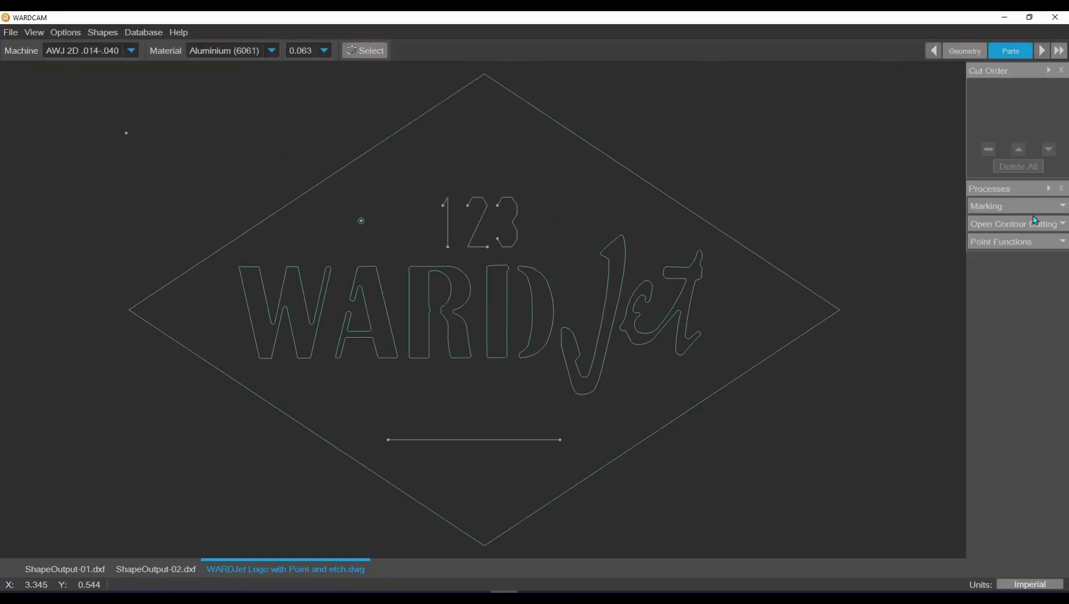
pyautogui.click(1061, 224)
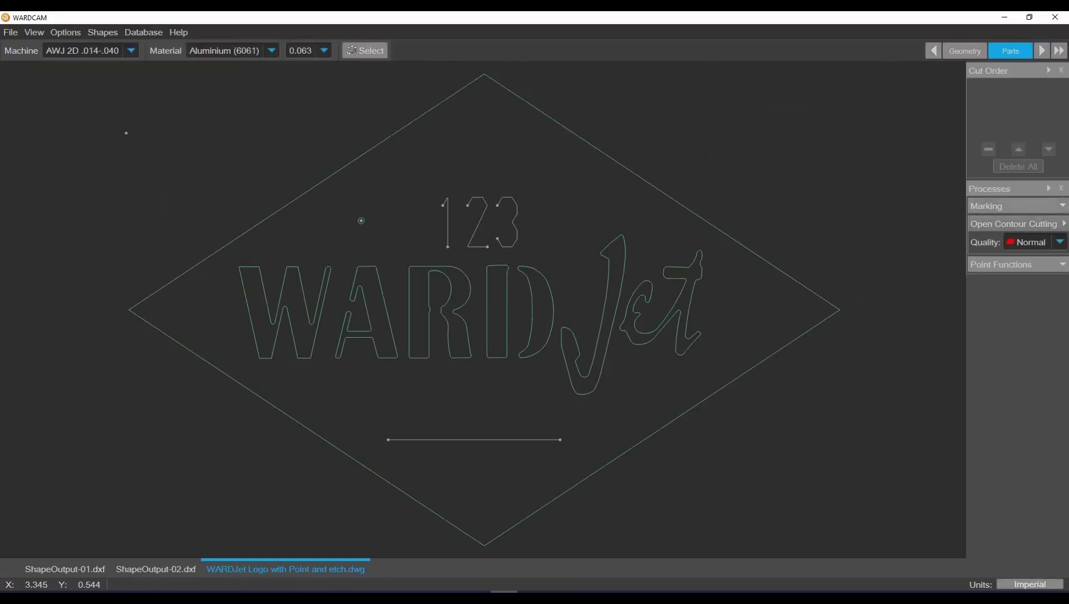
pyautogui.click(537, 440)
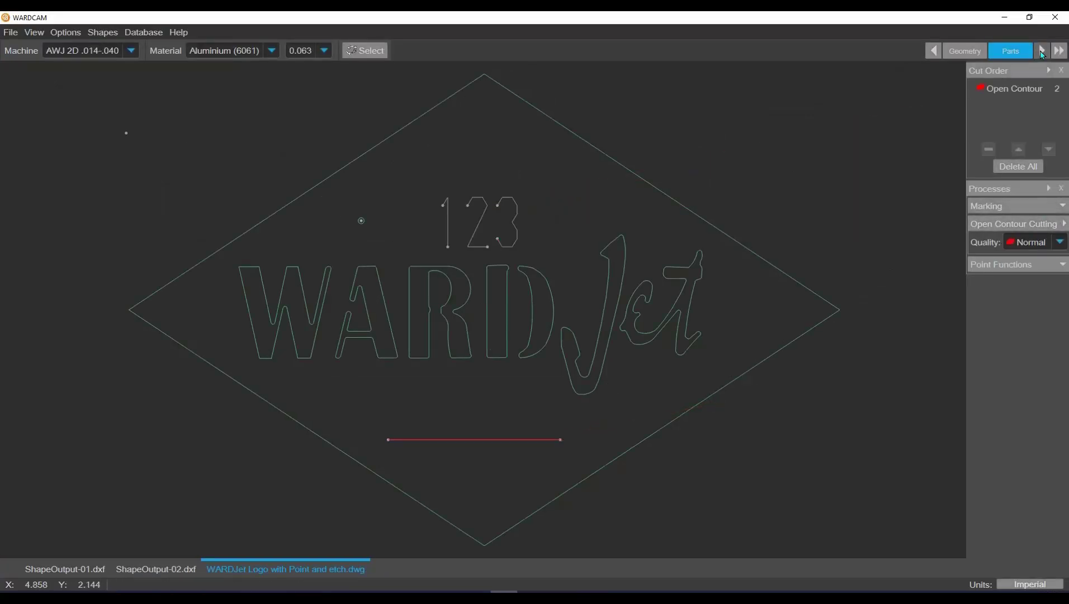
# Step: Advance through Tool Path to Post and save the code as WARDJet Logo with Point and etch.cnc in the WARDCAM Webinar folder
pyautogui.click(1042, 51)
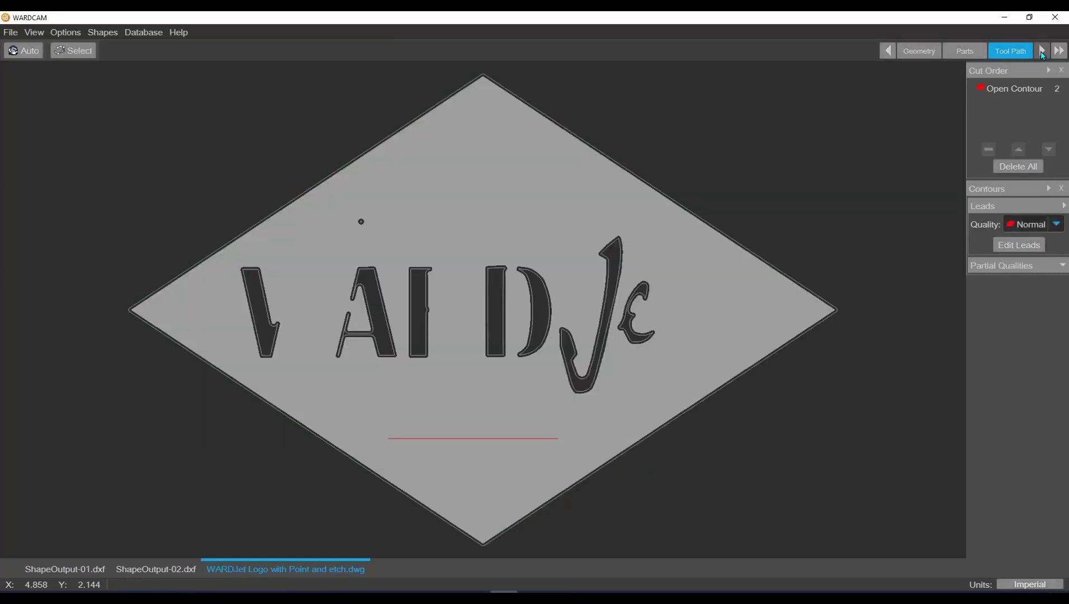
pyautogui.click(1041, 52)
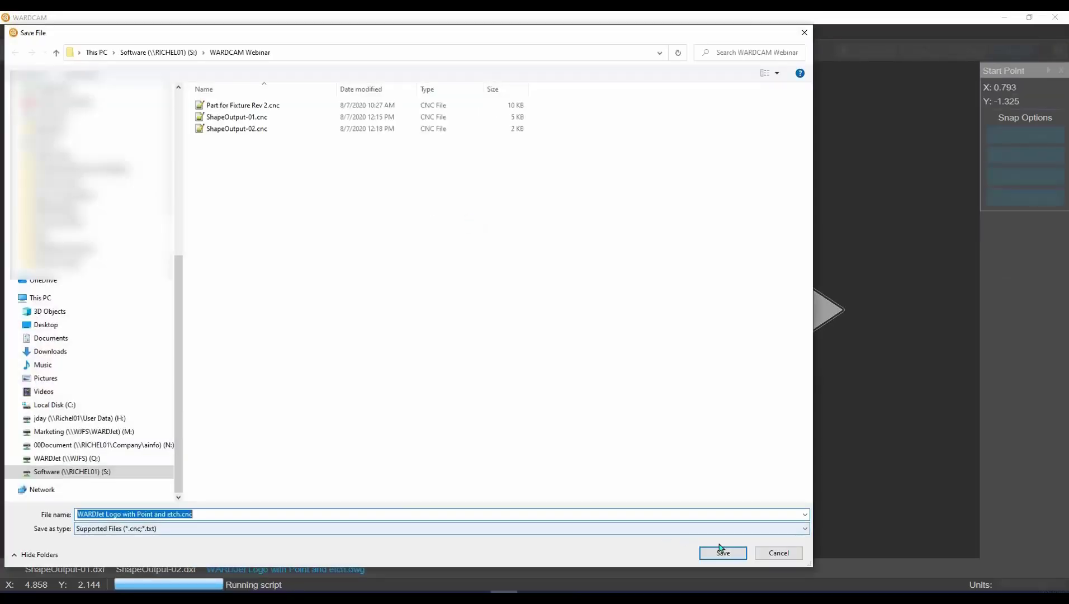
pyautogui.click(721, 551)
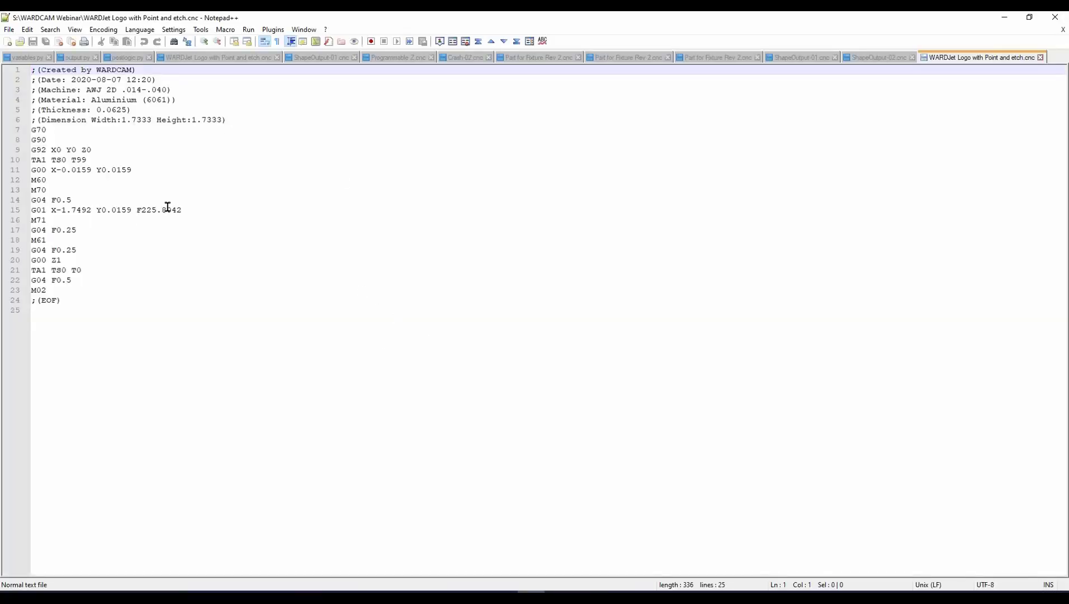
# Step: Examine the G01 cutting move on line 15 of the code, including its coordinates and feed rate, and return to WARDCAM
pyautogui.moveTo(185, 209); pyautogui.dragTo(21, 208)
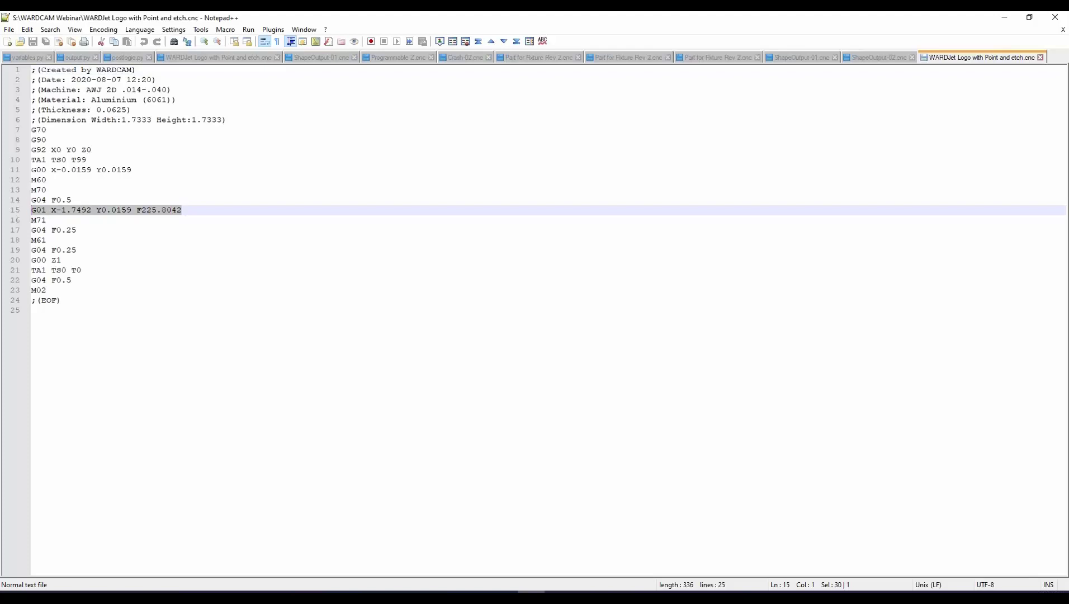
pyautogui.click(77, 208)
pyautogui.click(173, 210)
pyautogui.moveTo(139, 210); pyautogui.dragTo(184, 211)
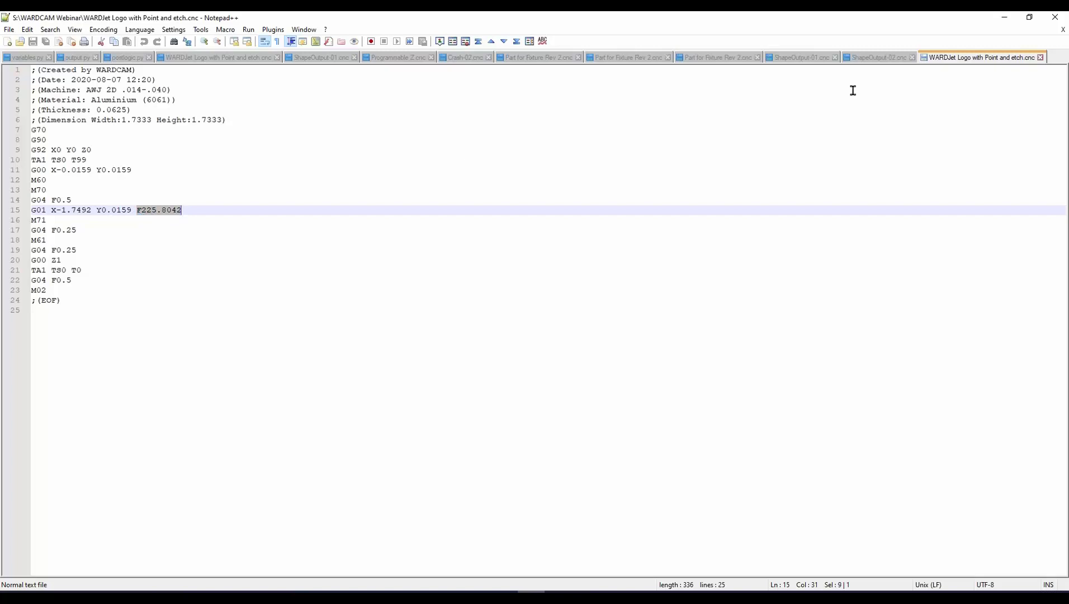
pyautogui.click(1001, 20)
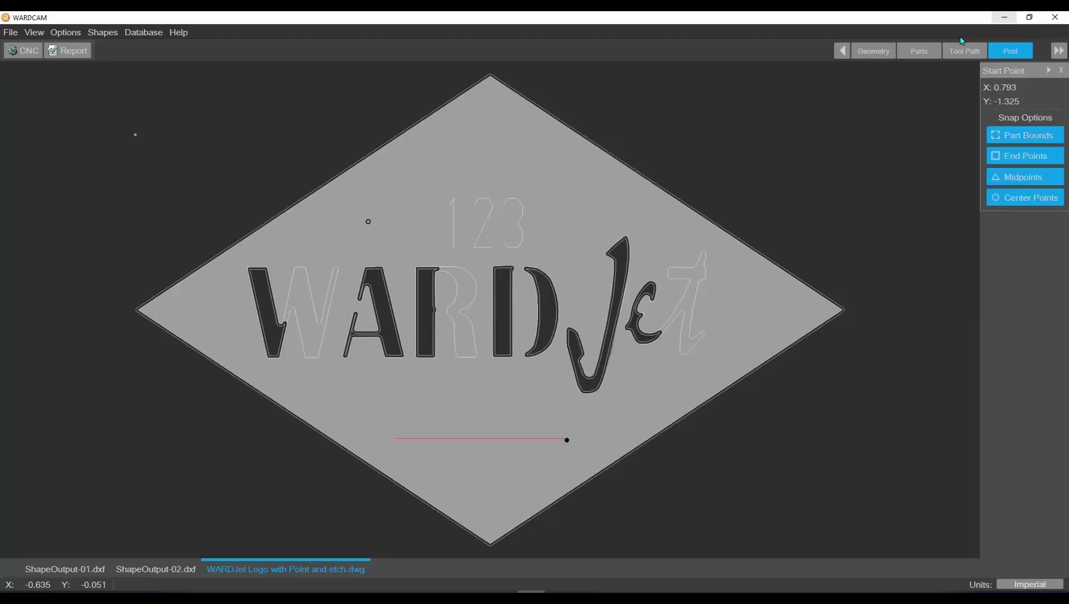
# Step: Return to the Geometry stage and undo the deletion of the short vertical segment at the horizontal line's right end
pyautogui.click(881, 53)
pyautogui.click(116, 52)
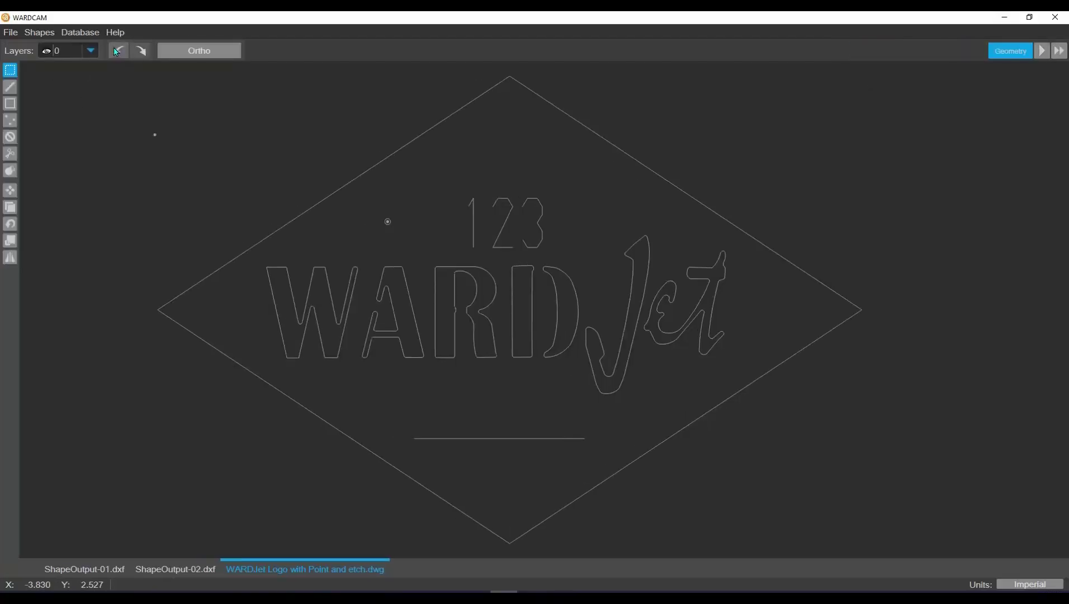
pyautogui.scroll(5, 544, 431)
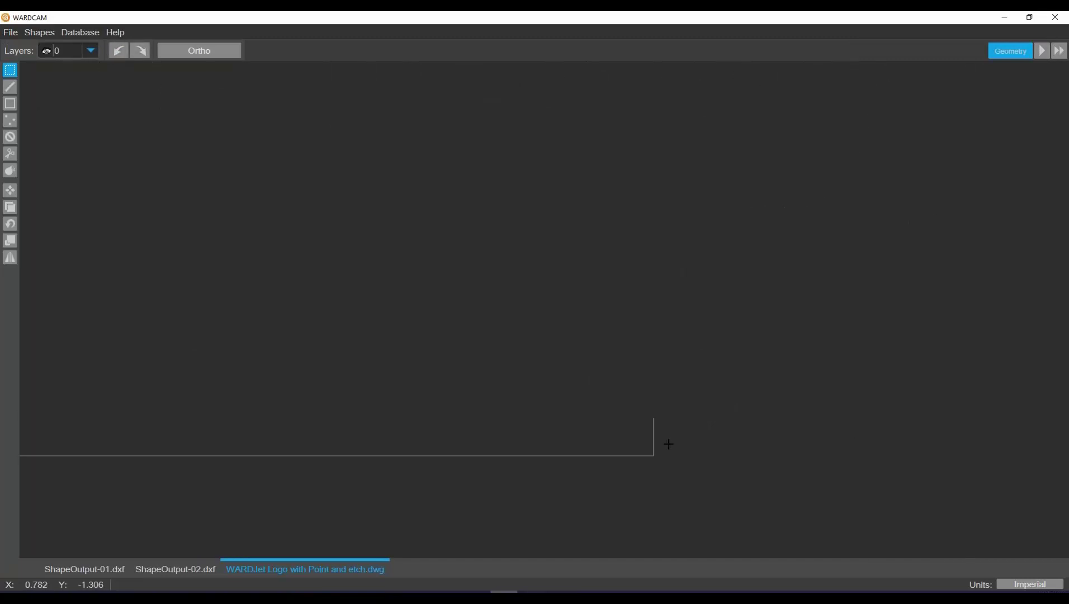
pyautogui.scroll(-5, 660, 417)
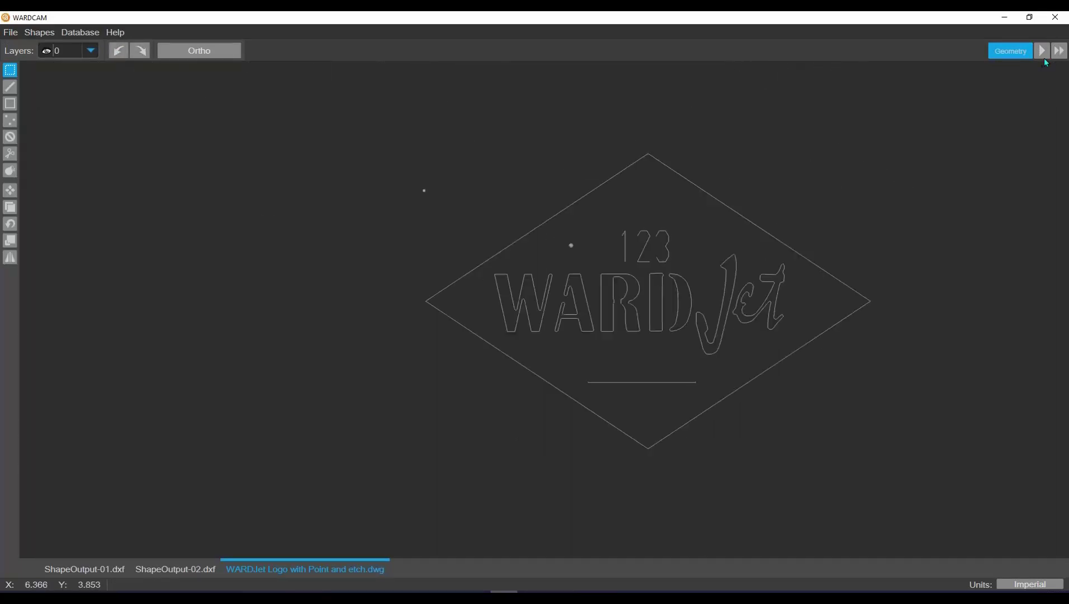
# Step: Assign Open Contour Cutting with Normal quality to the horizontal line in Parts, and post the code over WARDJet Logo with Point and etch.cnc
pyautogui.click(1042, 51)
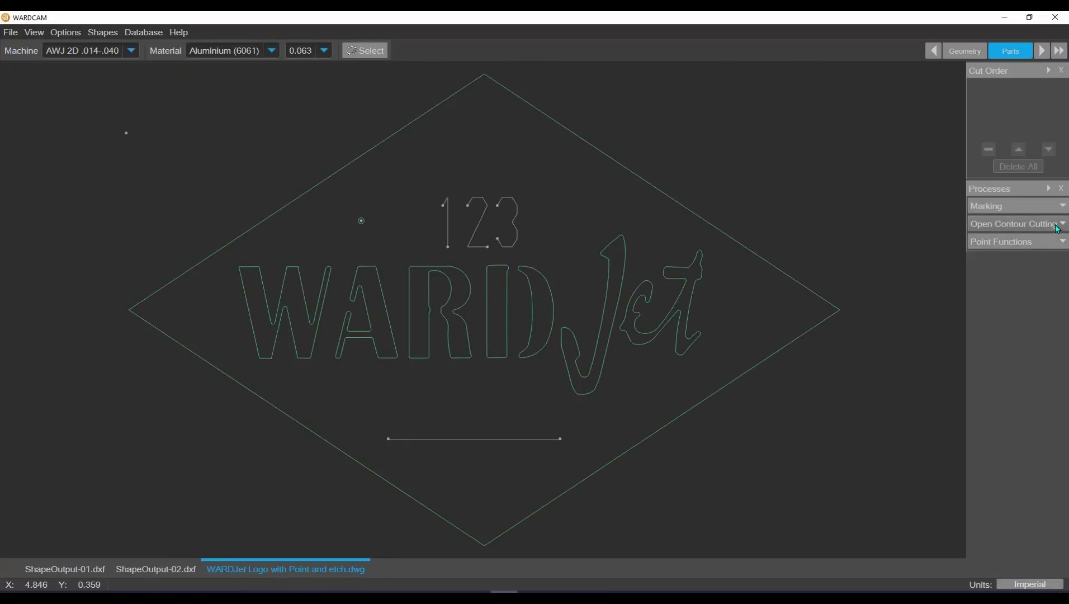
pyautogui.click(555, 410)
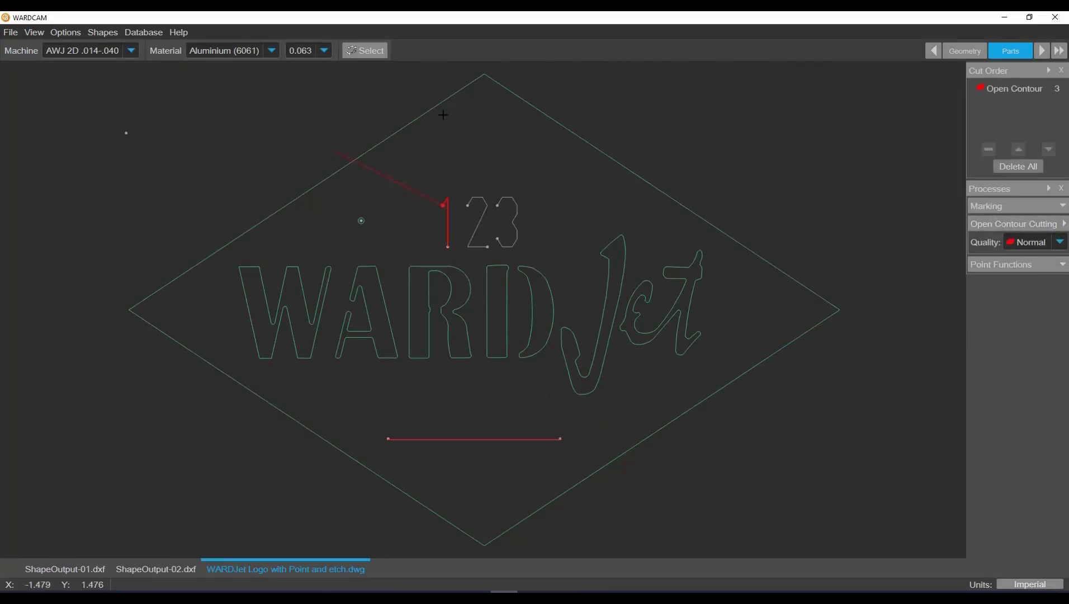
pyautogui.click(1042, 51)
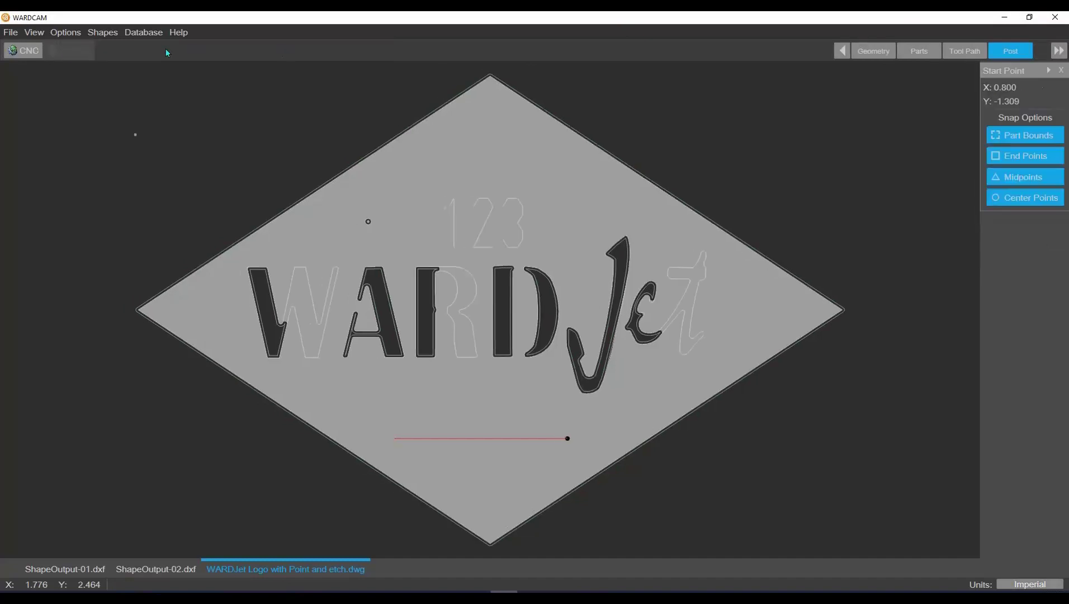
pyautogui.click(30, 54)
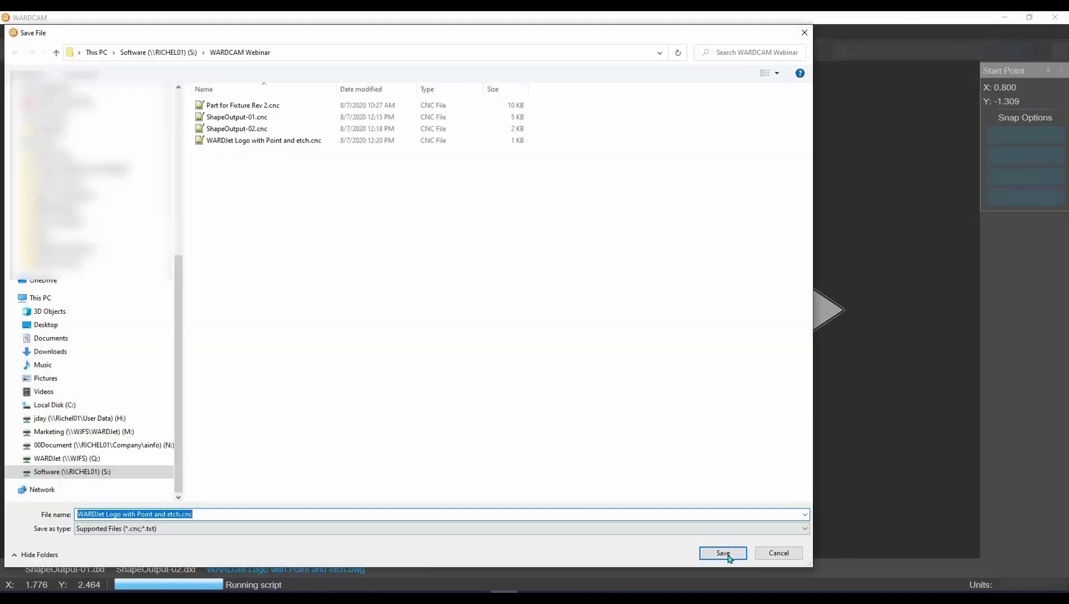
pyautogui.click(729, 557)
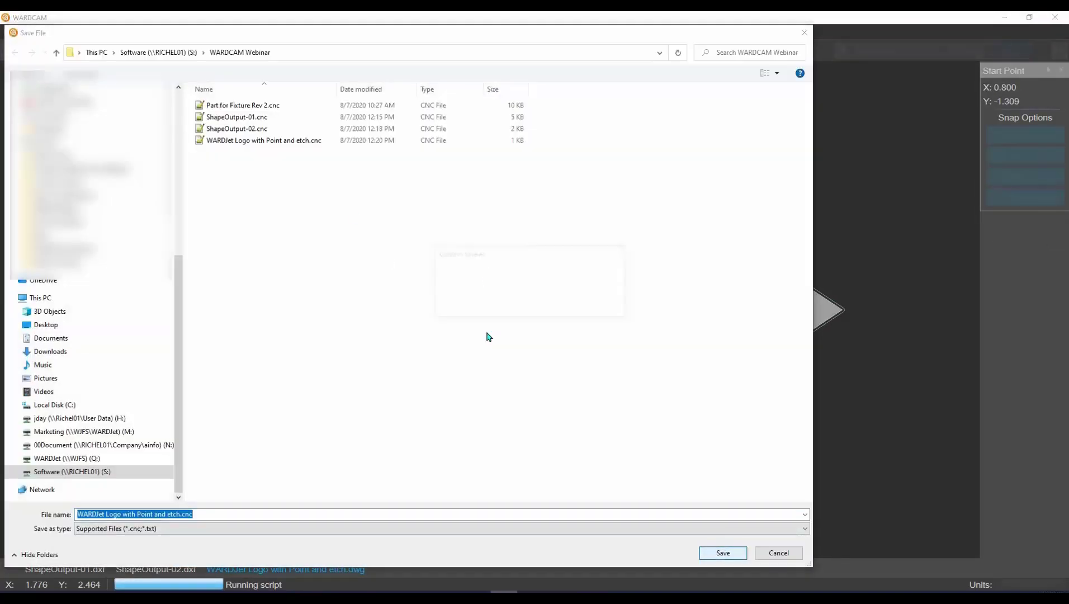
pyautogui.click(568, 308)
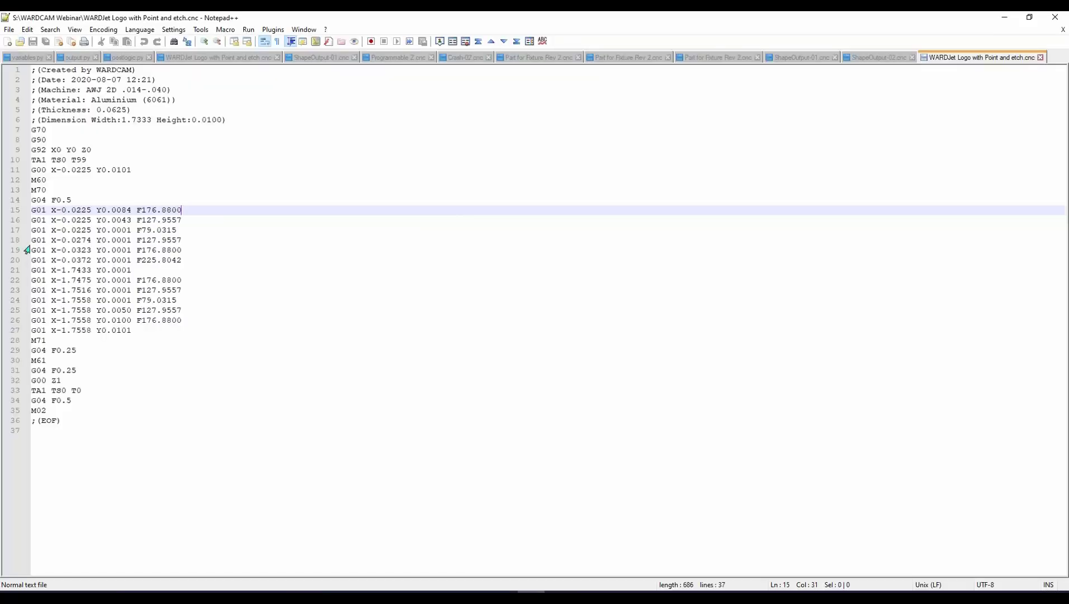
# Step: Examine how the feed rates change along the G01 cutting moves on lines 15 to 27, and return to WARDCAM
pyautogui.click(90, 203)
pyautogui.click(145, 211)
pyautogui.moveTo(182, 209); pyautogui.dragTo(138, 229)
pyautogui.click(171, 221)
pyautogui.click(177, 229)
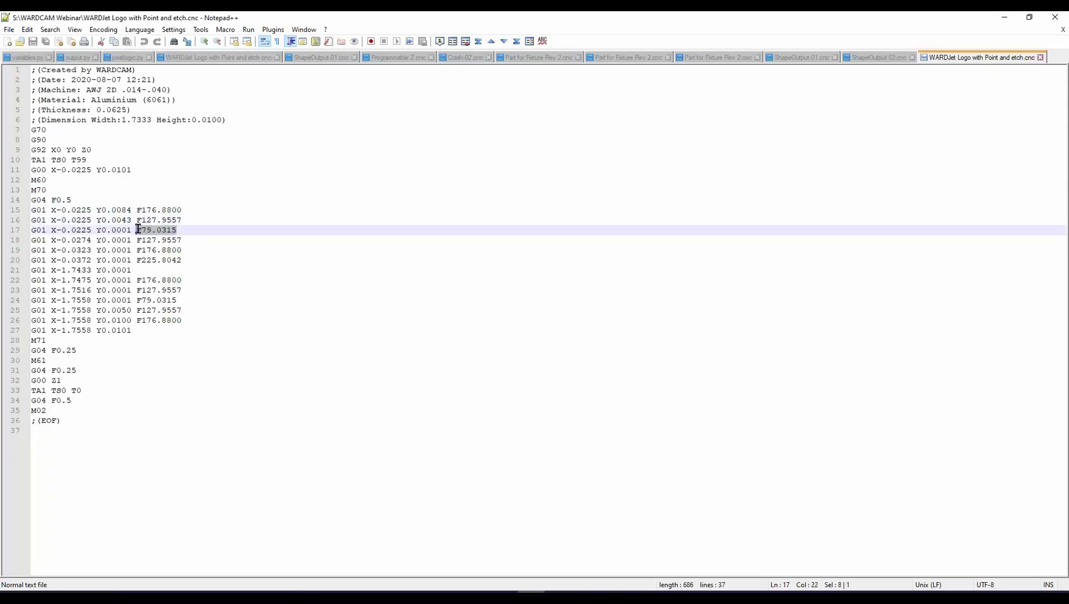
pyautogui.click(172, 241)
pyautogui.click(172, 260)
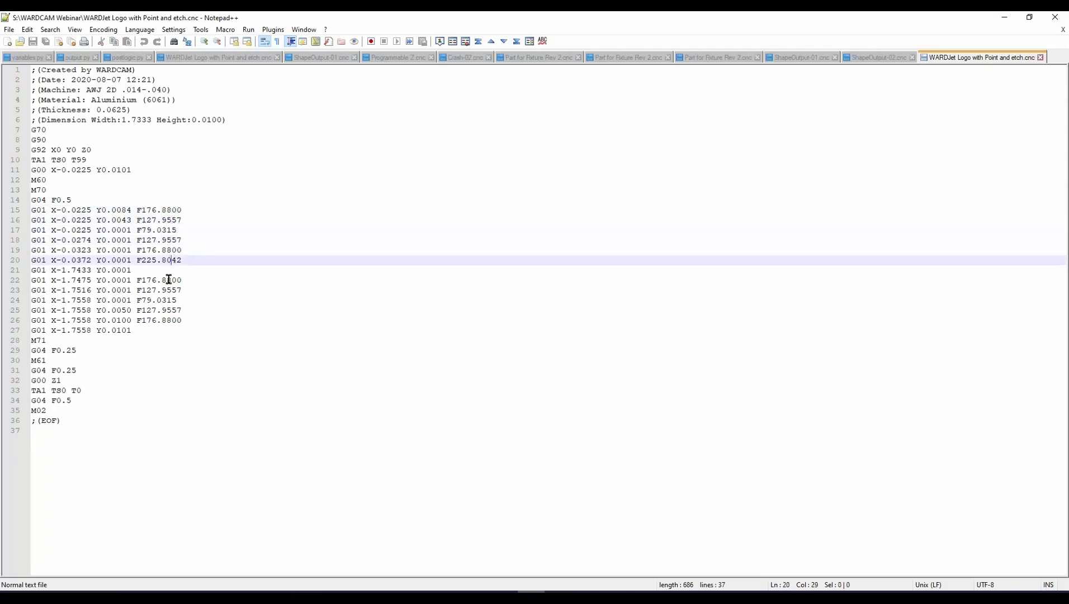
pyautogui.click(165, 280)
pyautogui.click(157, 309)
pyautogui.click(161, 320)
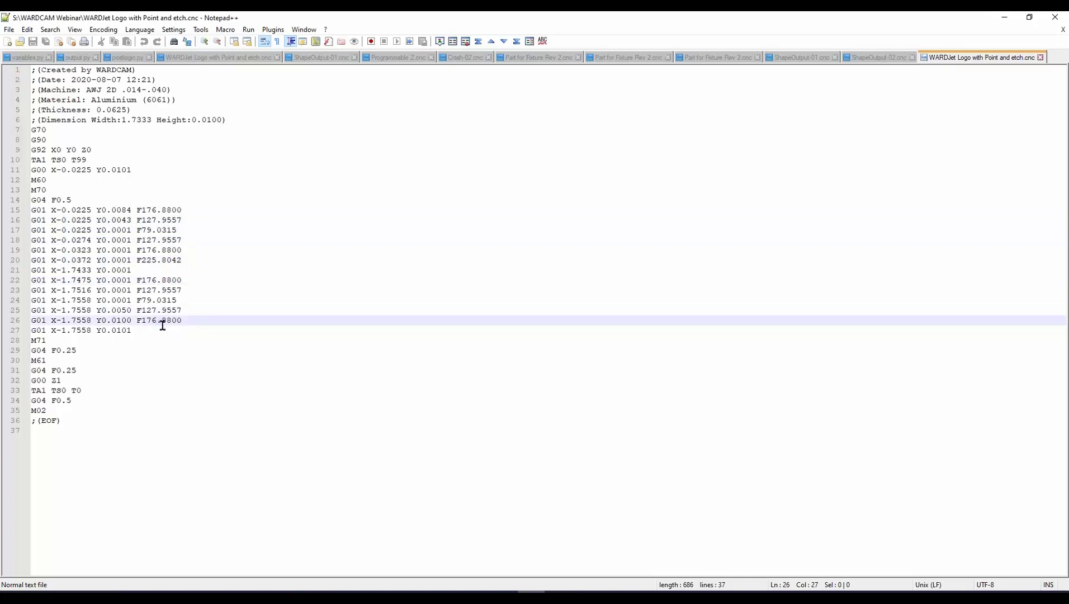
pyautogui.click(144, 330)
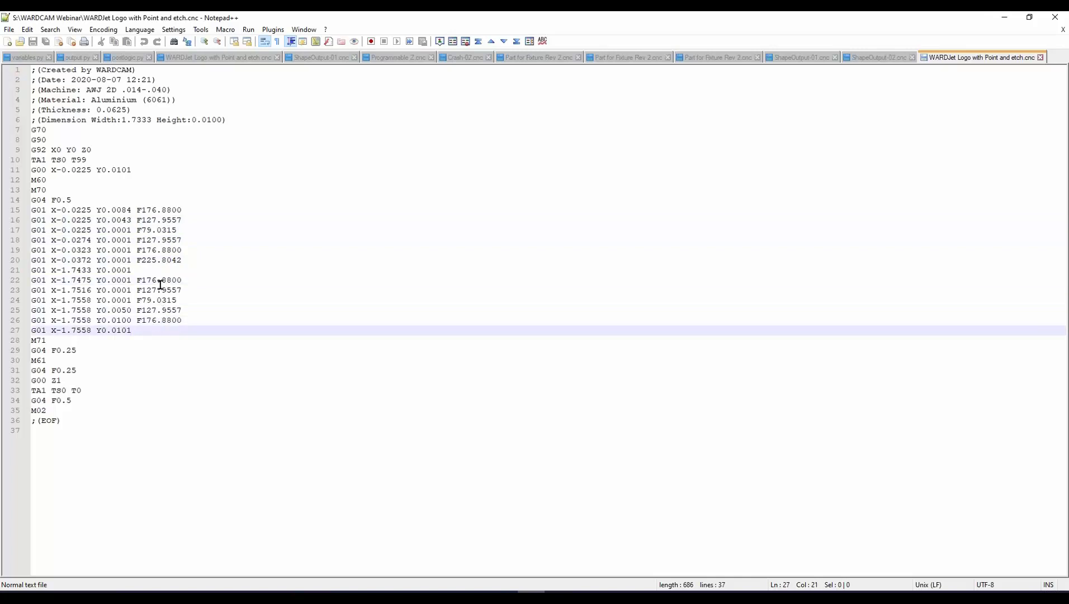
pyautogui.click(1003, 17)
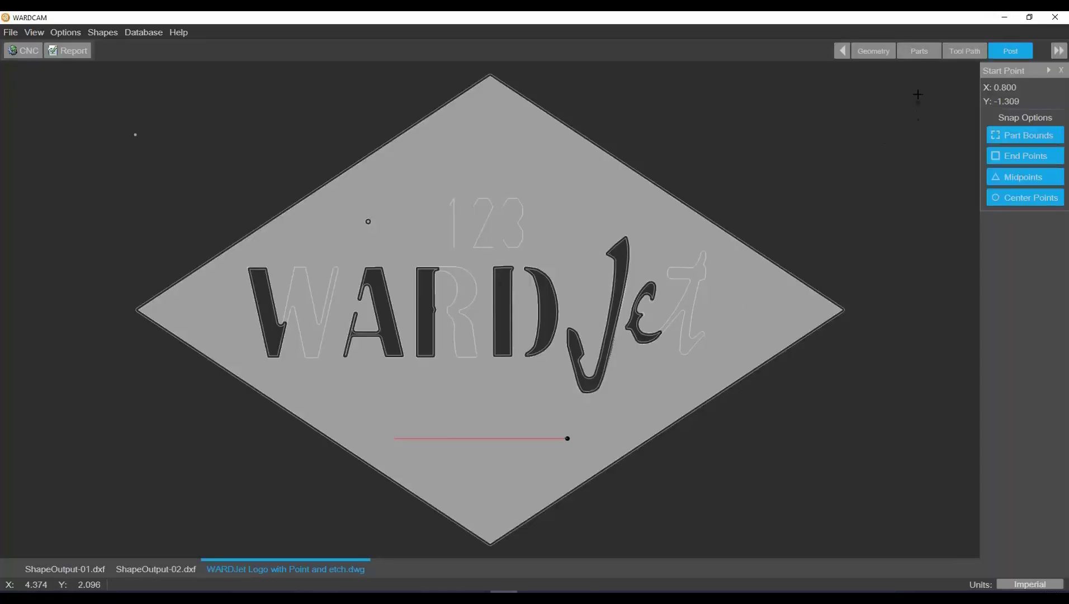
# Step: In the Parts stage, assign the Marking process to the digits 3, 2 and 1 above the logo text
pyautogui.click(921, 53)
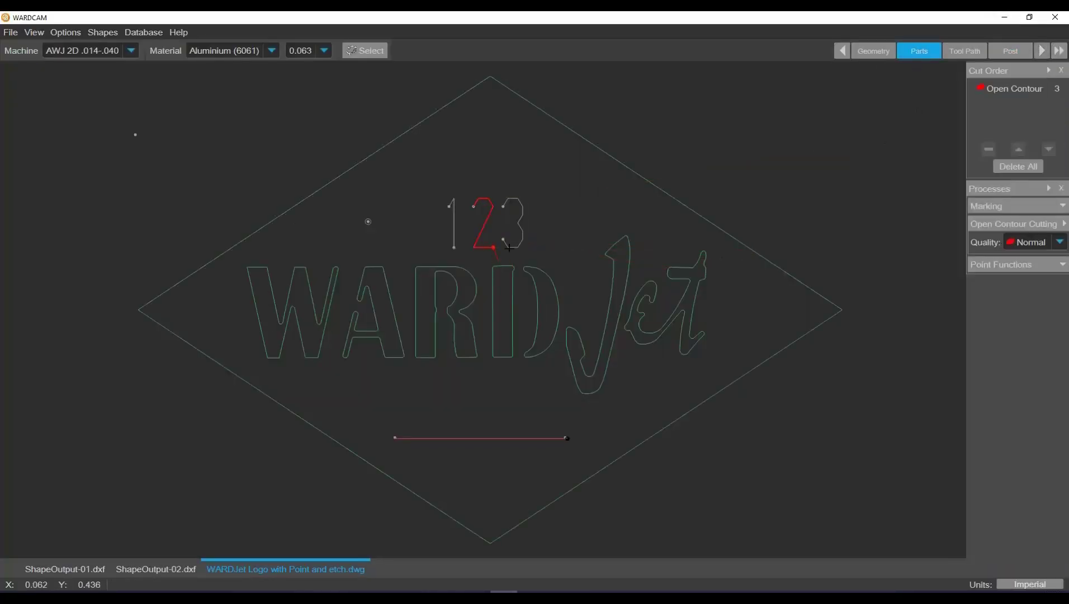
pyautogui.click(1064, 207)
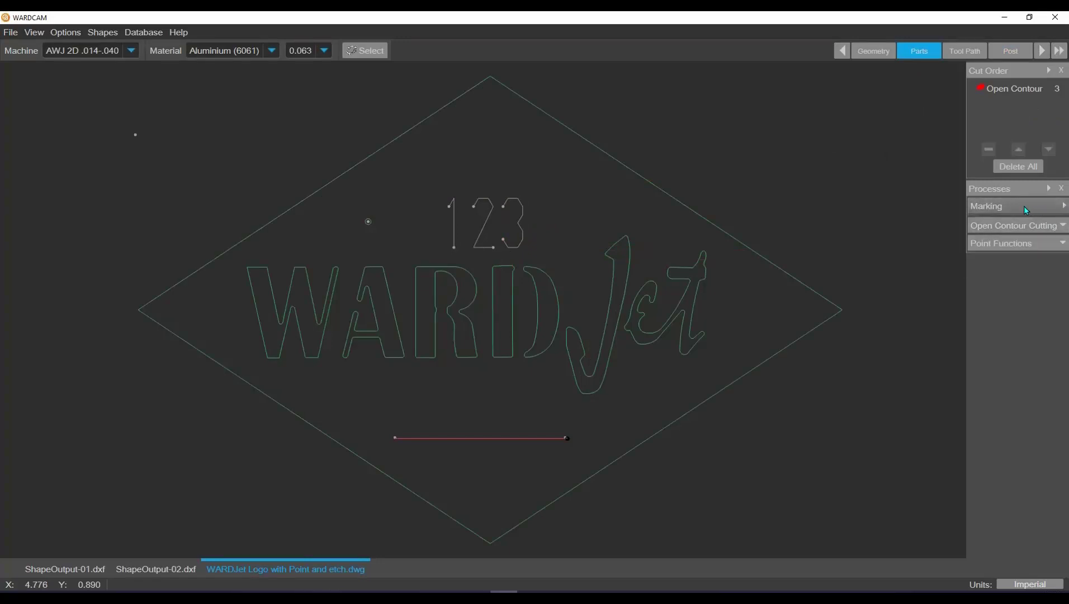
pyautogui.scroll(3, 727, 171)
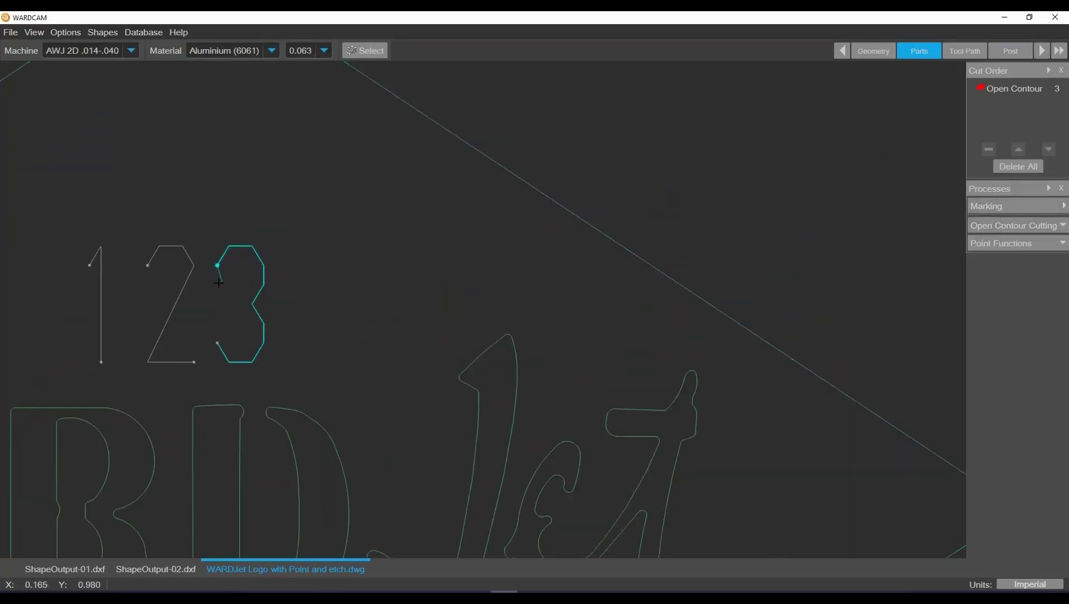
pyautogui.click(218, 280)
pyautogui.click(151, 266)
pyautogui.click(90, 264)
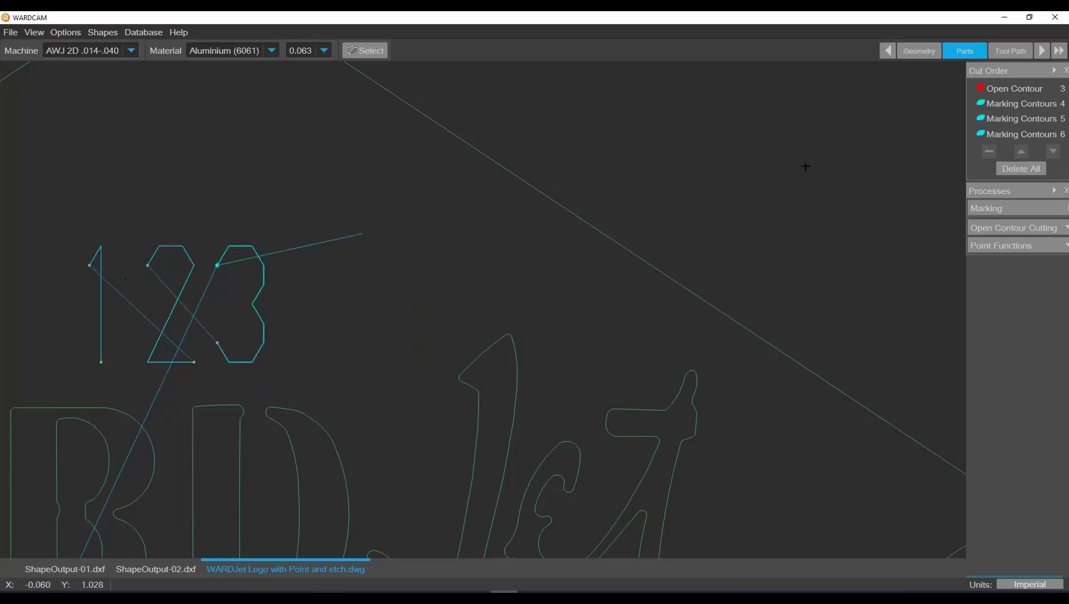
pyautogui.scroll(-5, 613, 285)
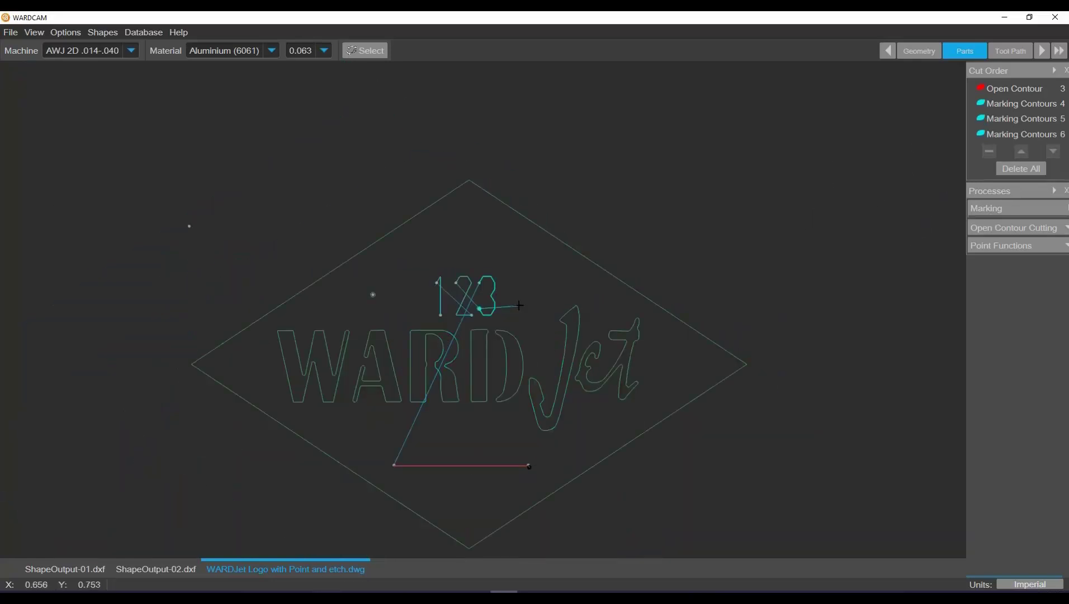
pyautogui.scroll(2, 519, 305)
pyautogui.scroll(-2, 517, 304)
pyautogui.moveTo(512, 303); pyautogui.dragTo(433, 306, button='middle')
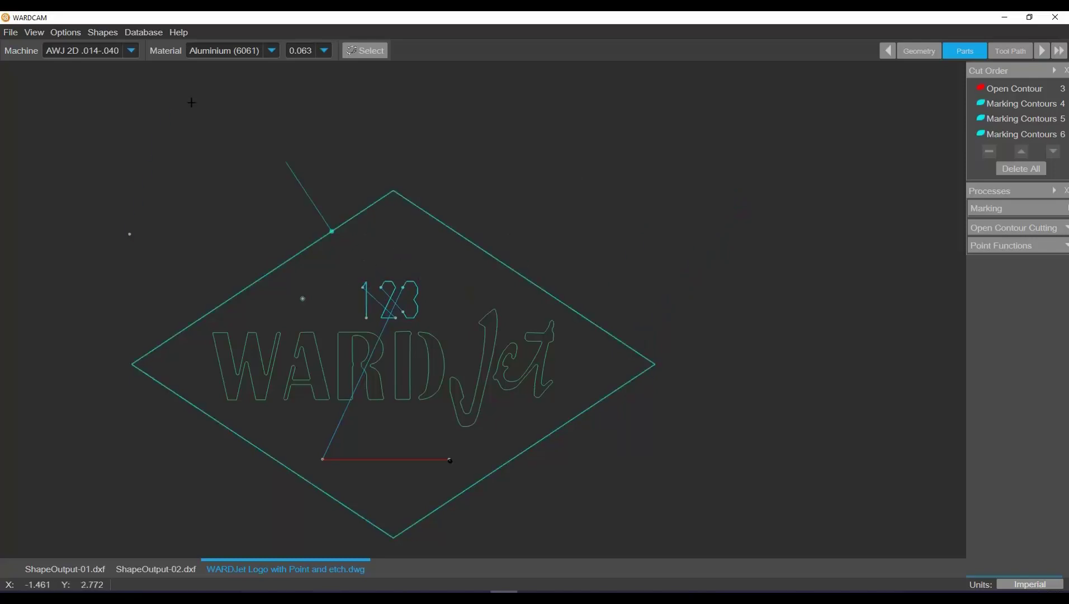
# Step: Review the marking settings of 0.063 in Aluminium (6061) in the Material Database, including feed rate, point dwell, abrasive and low pressure, and close with saving
pyautogui.click(146, 35)
pyautogui.click(146, 32)
pyautogui.click(147, 32)
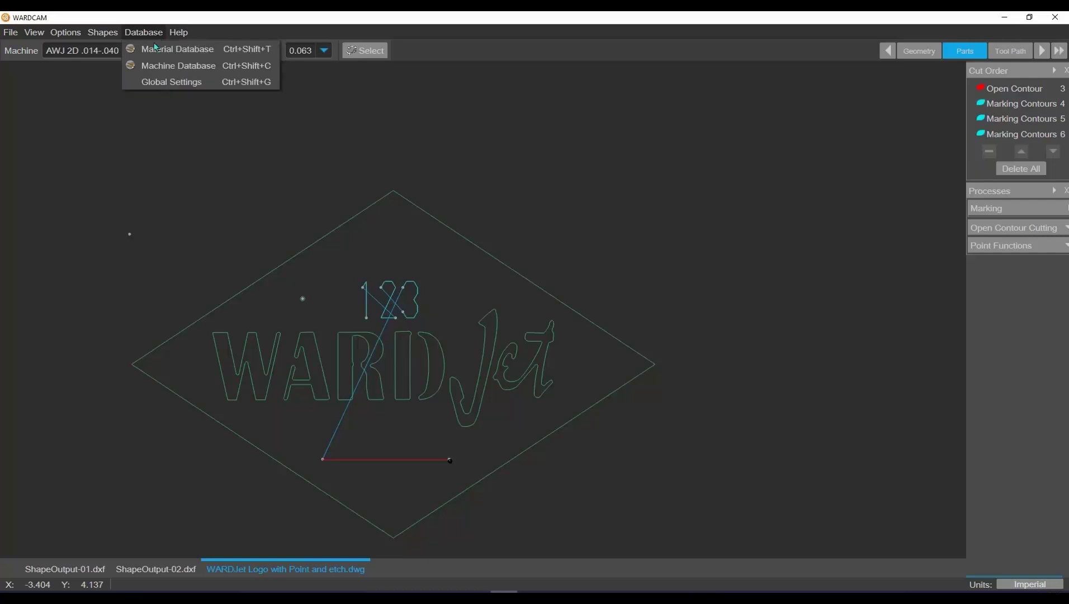
pyautogui.click(157, 49)
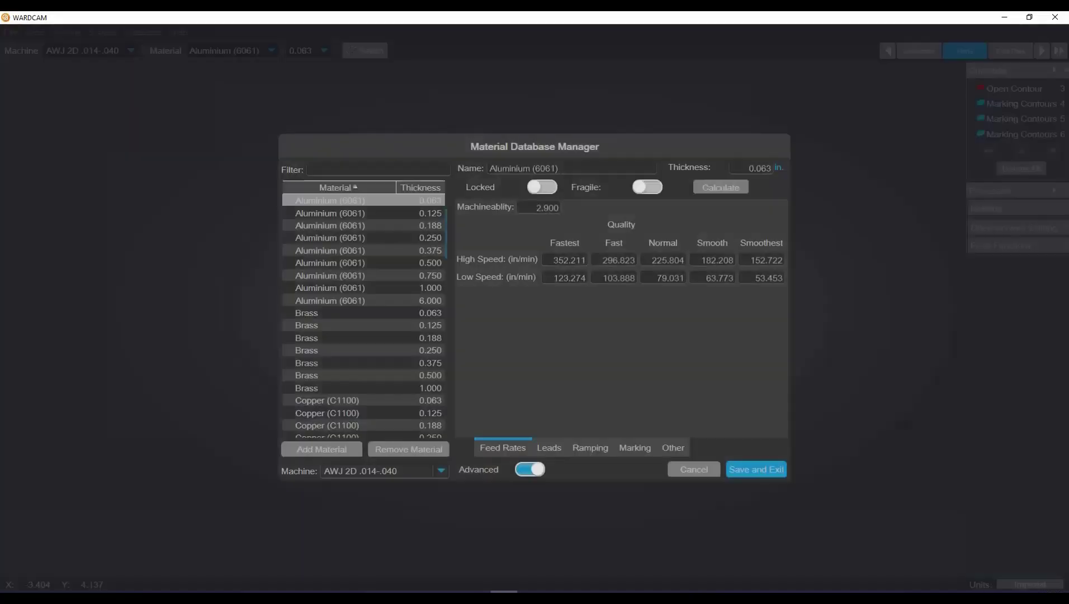
pyautogui.click(677, 450)
pyautogui.click(640, 449)
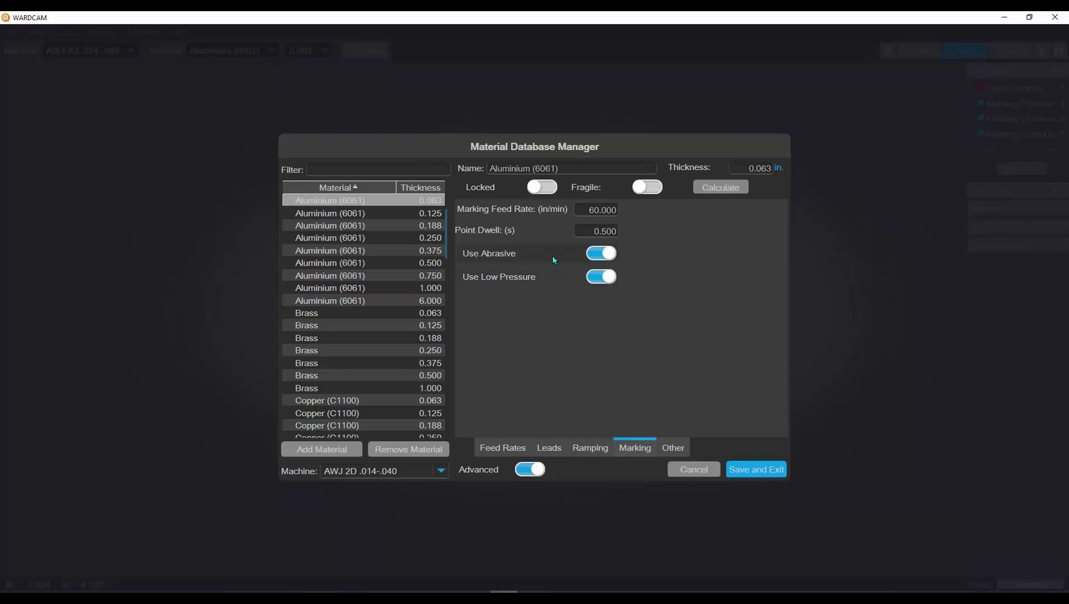
pyautogui.click(753, 466)
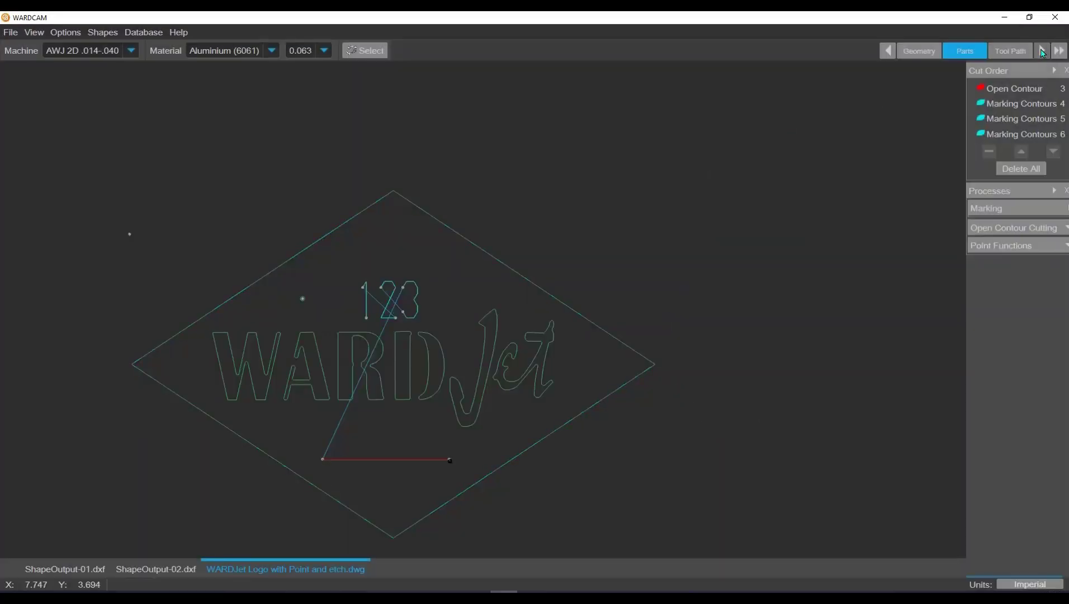
# Step: Advance to Post and save the code with the marked digits, replacing WARDJet Logo with Point and etch.cnc in the WARDCAM Webinar folder
pyautogui.click(1042, 51)
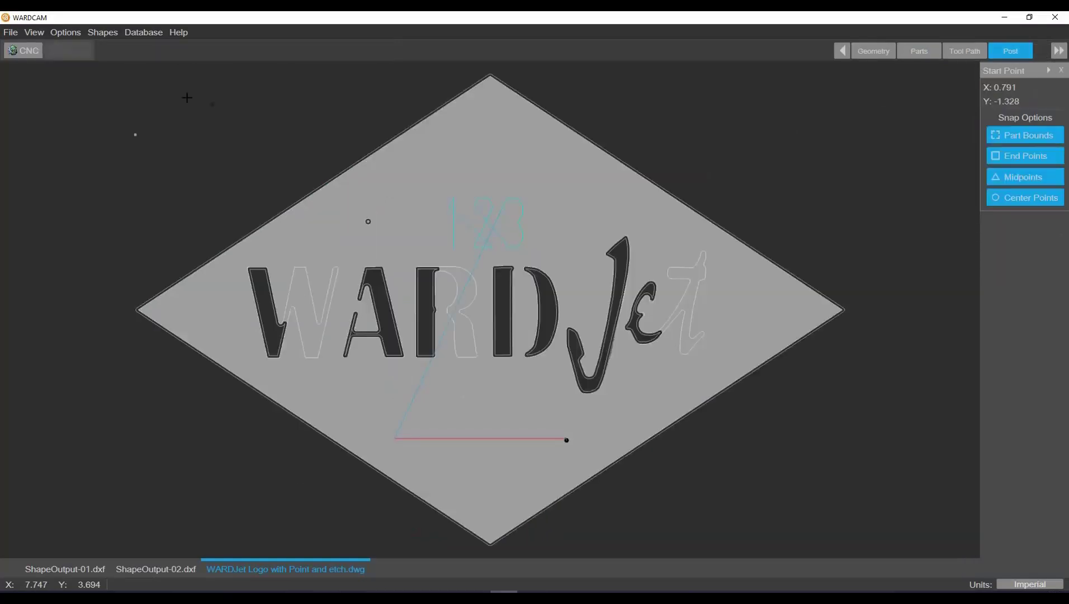
pyautogui.click(38, 54)
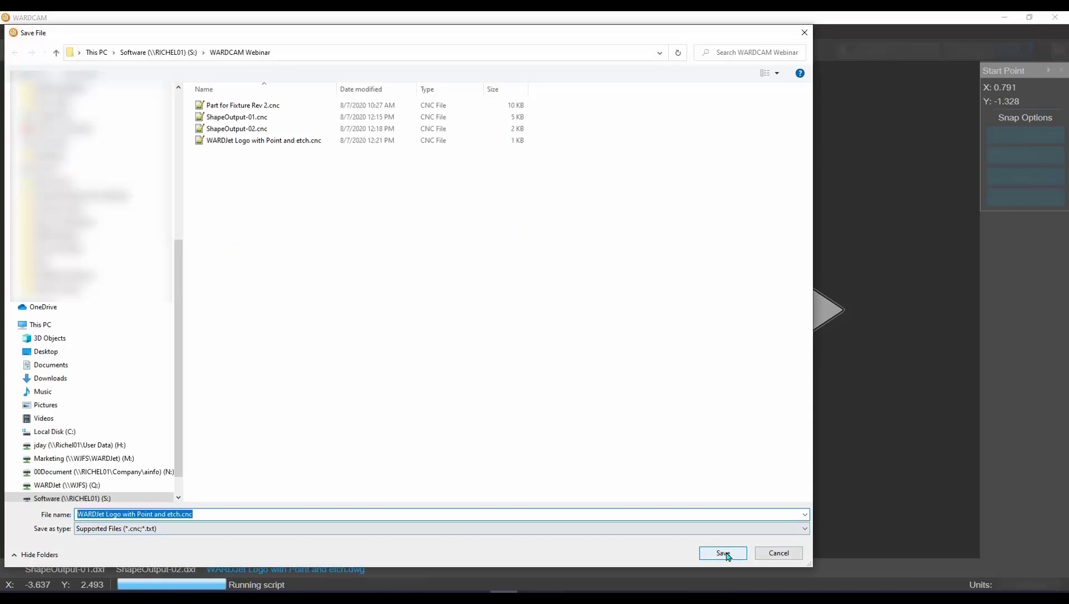
pyautogui.click(724, 552)
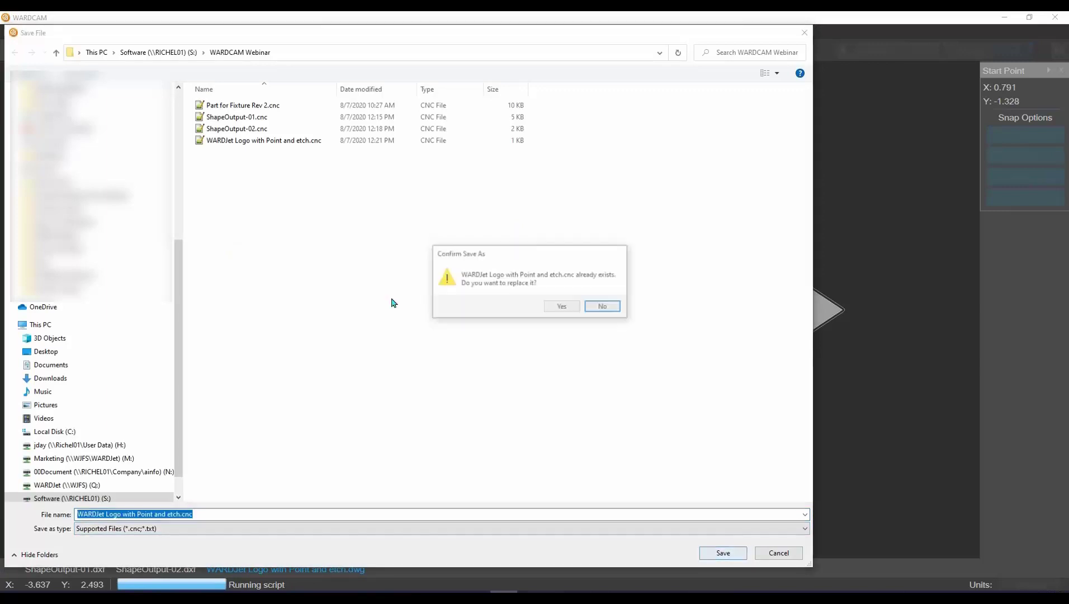
pyautogui.click(560, 309)
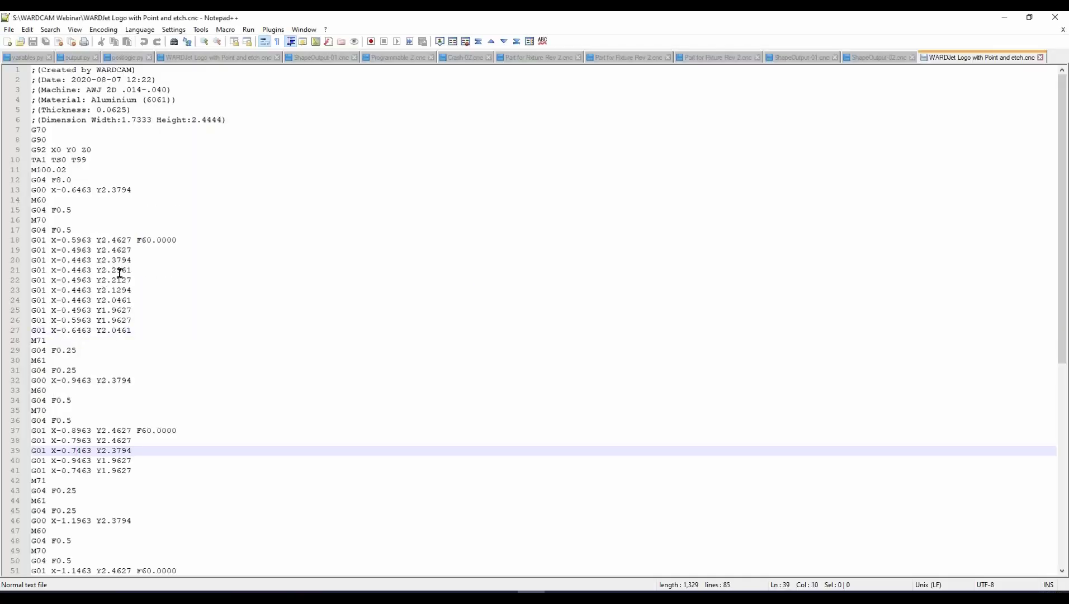
# Step: Examine the marking code's initial M100.02 command and dwell, the M60 and M70 start sequence, and the G01 moves with their feed rate
pyautogui.click(159, 241)
pyautogui.click(120, 271)
pyautogui.click(78, 230)
pyautogui.moveTo(68, 169); pyautogui.dragTo(23, 175)
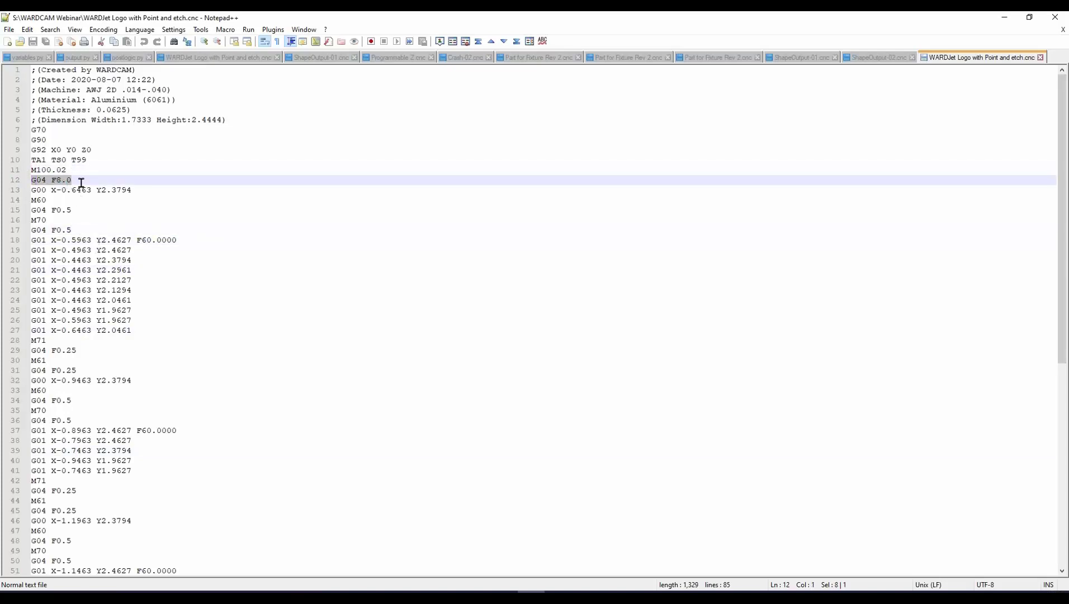
pyautogui.click(140, 240)
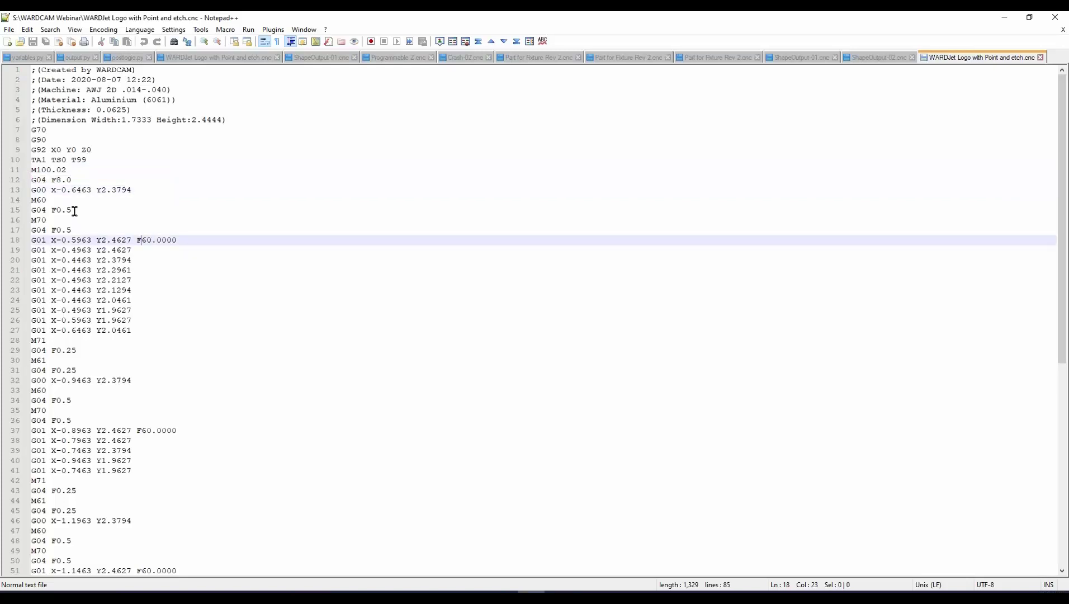
pyautogui.moveTo(46, 199); pyautogui.dragTo(28, 229)
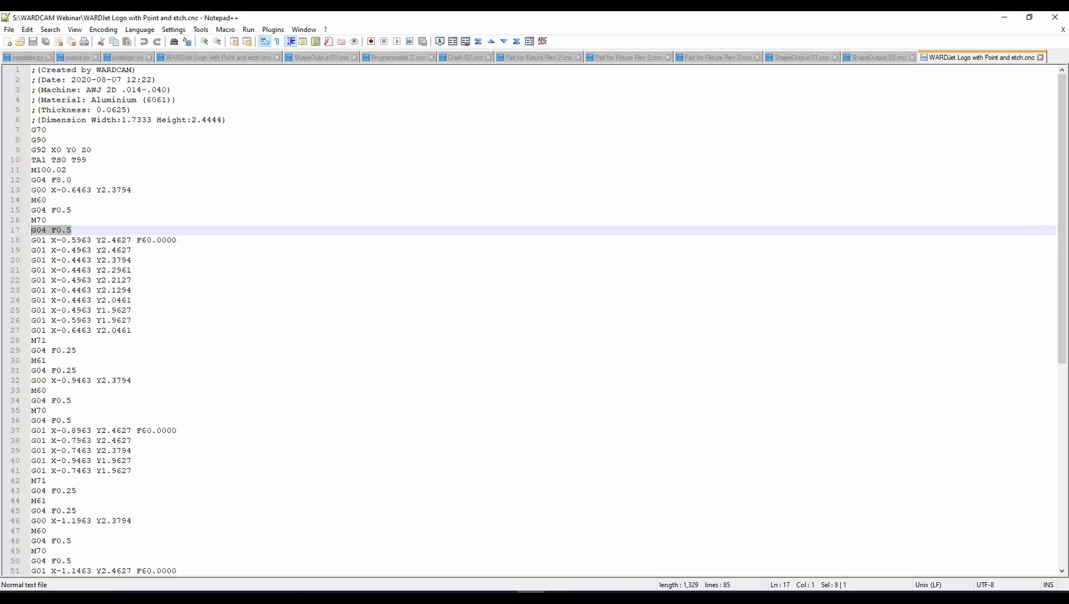
pyautogui.click(95, 240)
pyautogui.moveTo(154, 238); pyautogui.dragTo(13, 239)
pyautogui.click(85, 260)
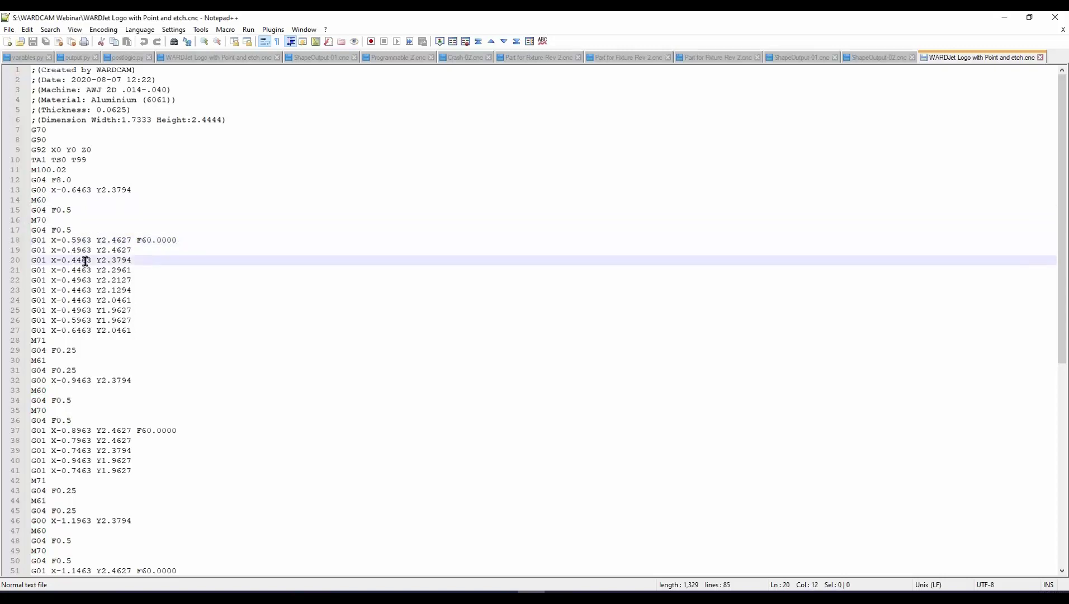
pyautogui.click(129, 319)
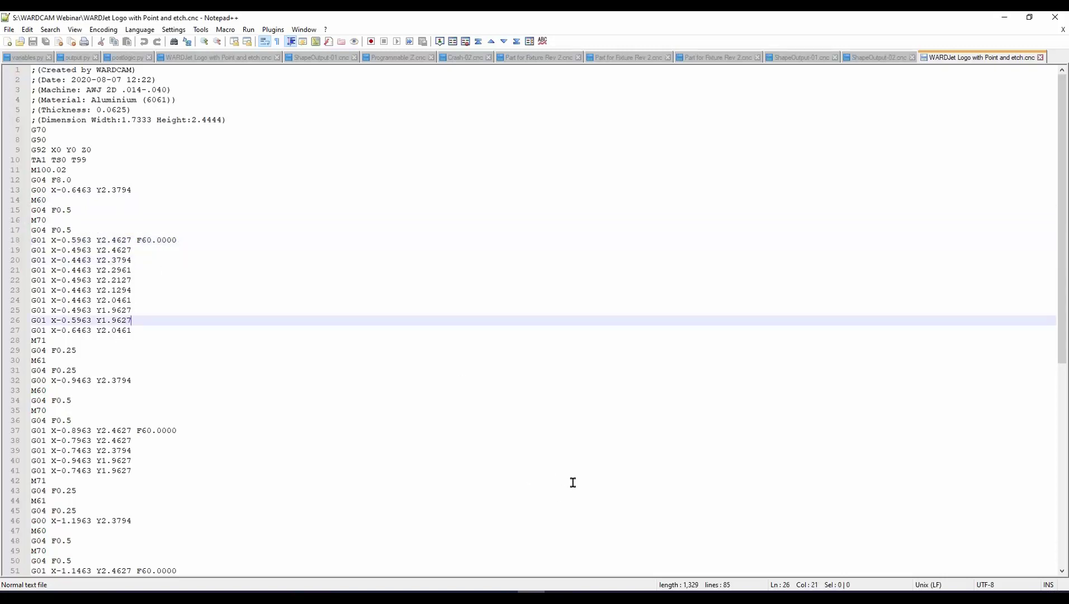
# Step: In WARDCAM's Material Database, turn off abrasive for marking 0.063 in Aluminium (6061) and save the change
pyautogui.click(503, 597)
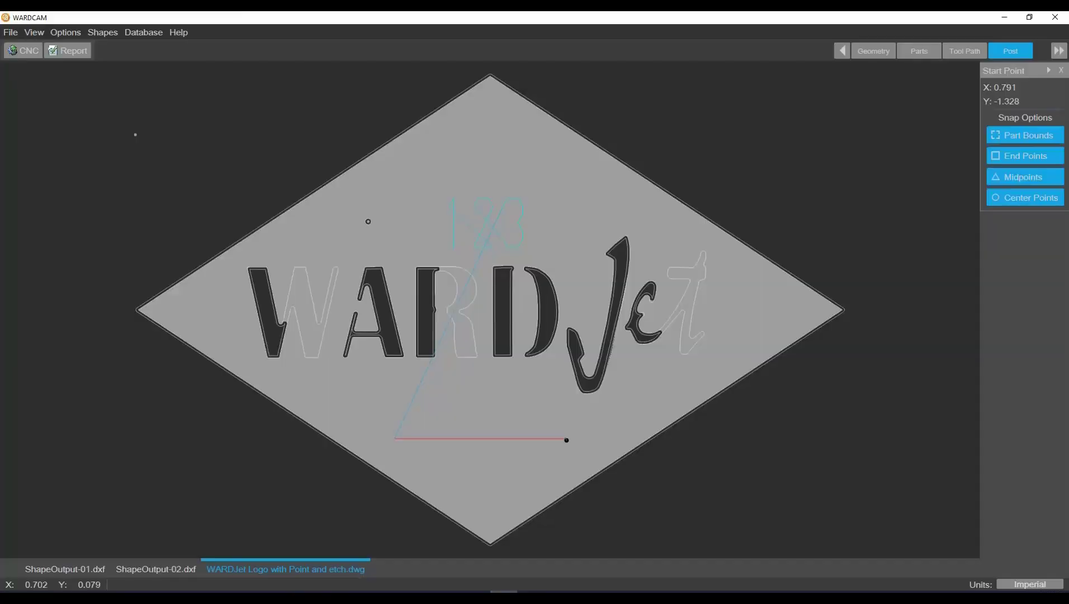
pyautogui.click(144, 36)
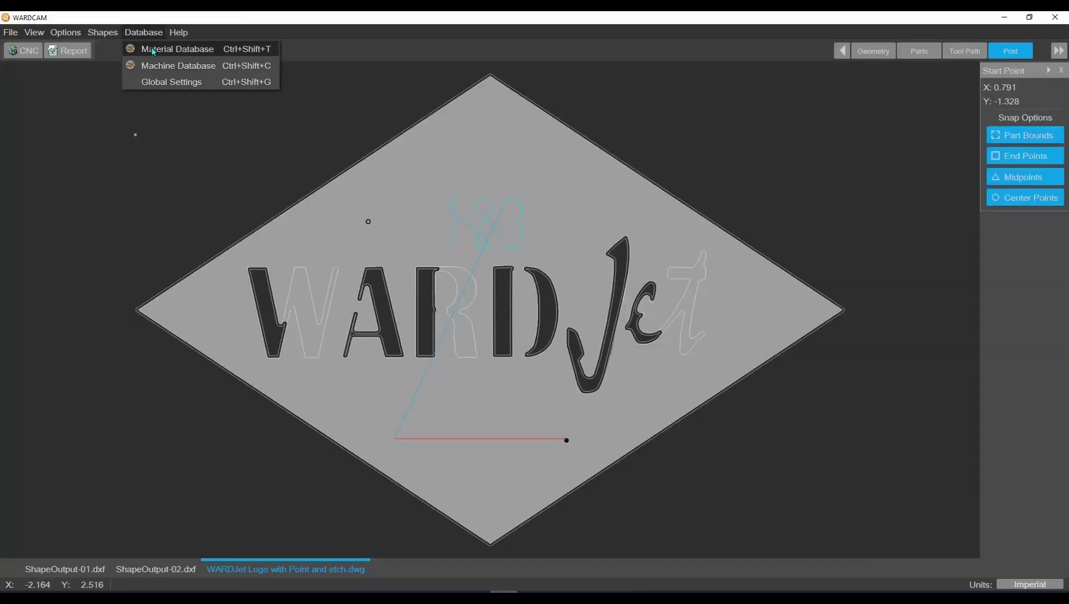
pyautogui.click(153, 49)
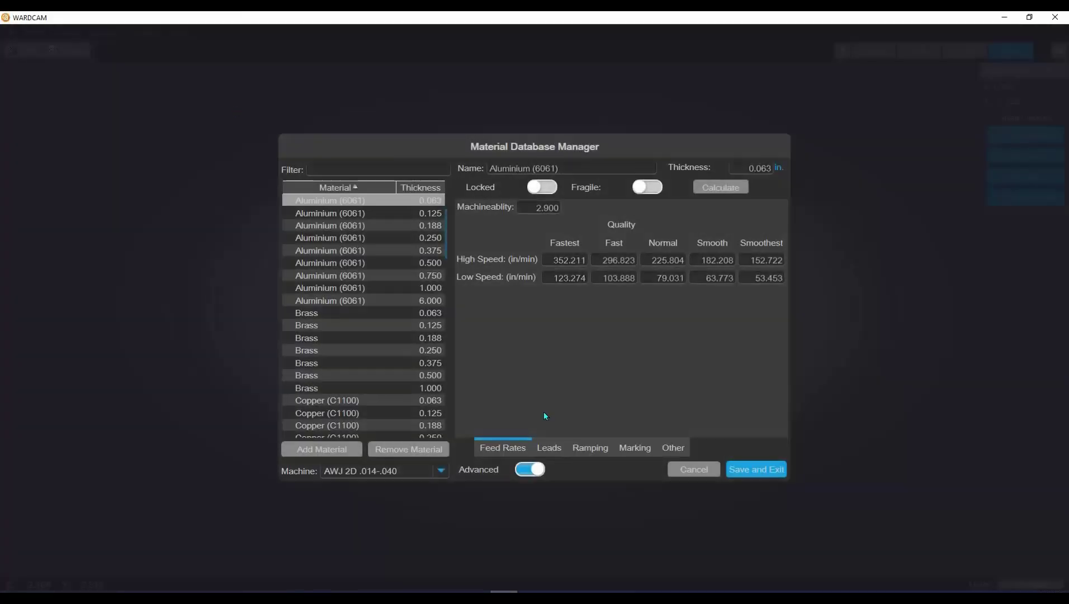
pyautogui.click(635, 447)
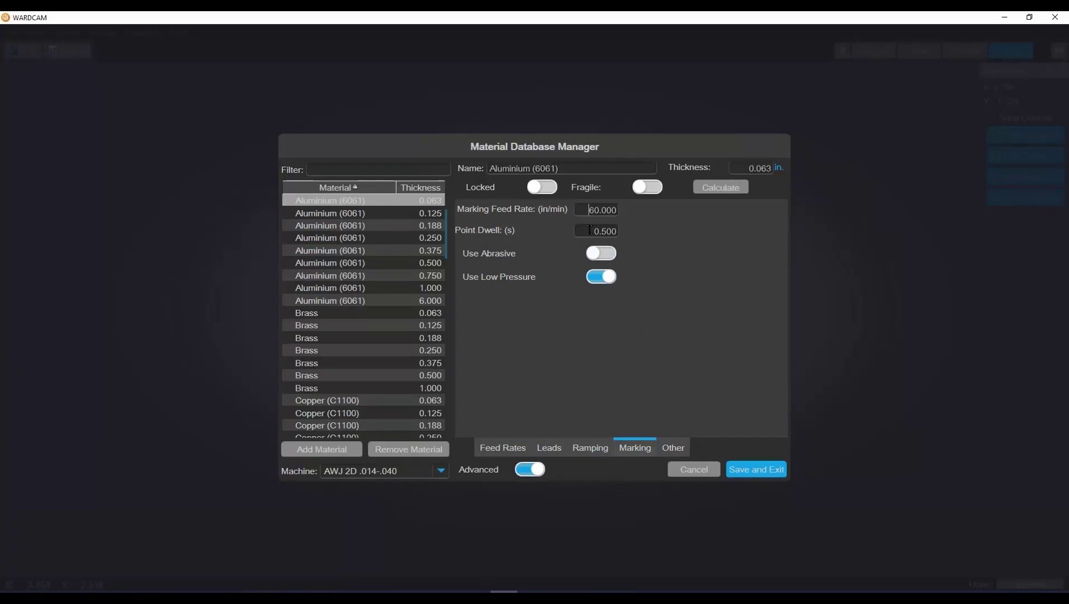
pyautogui.write('0')
pyautogui.click(743, 470)
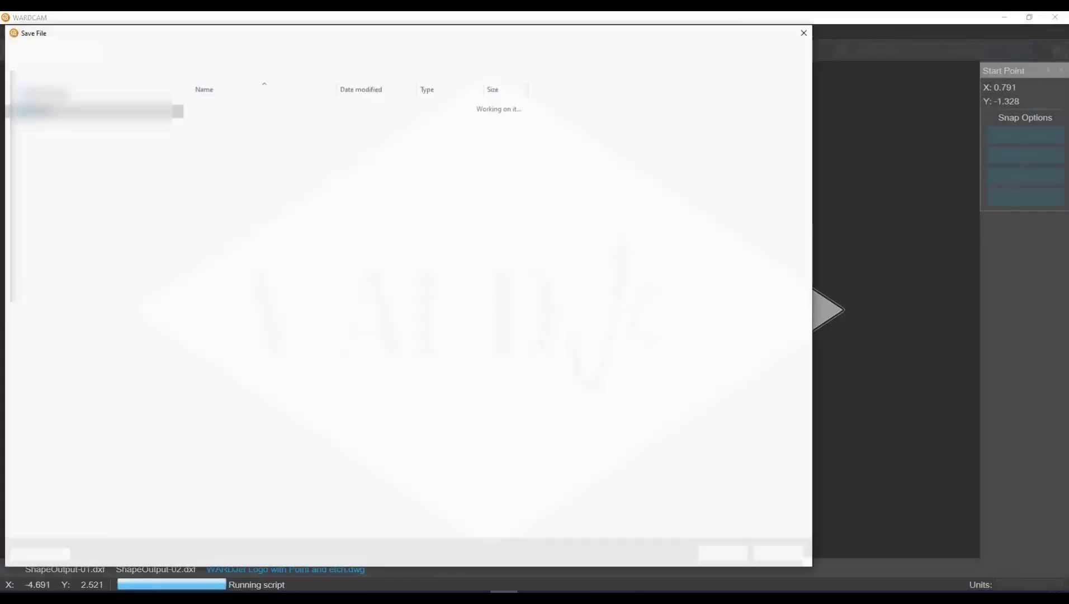
# Step: Post the code again, replacing WARDJet Logo with Point and etch.cnc in the WARDCAM Webinar folder, and reload it in Notepad++
pyautogui.click(722, 553)
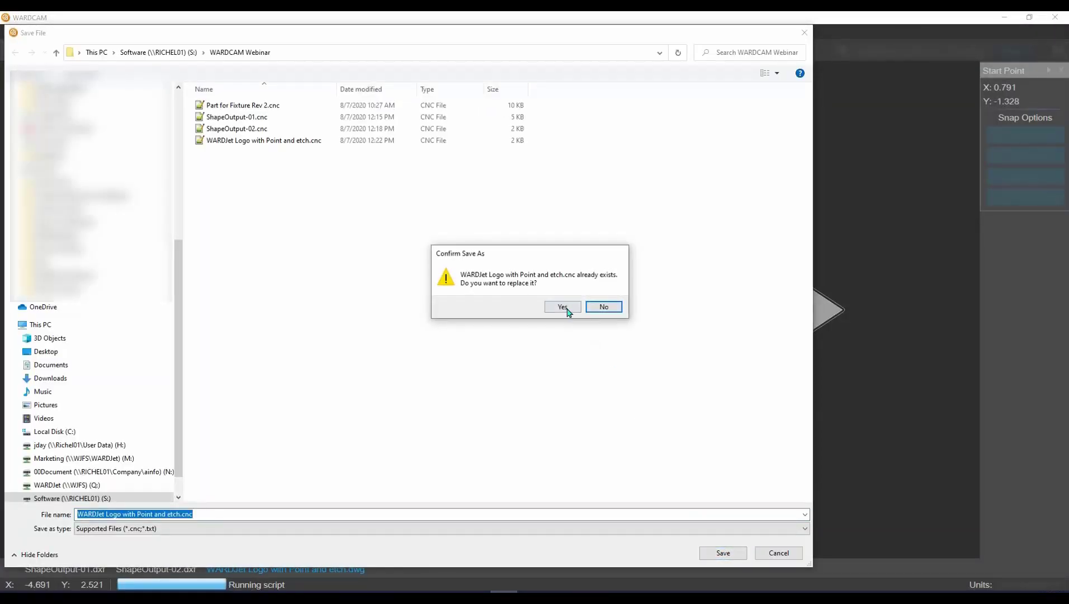
pyautogui.click(571, 307)
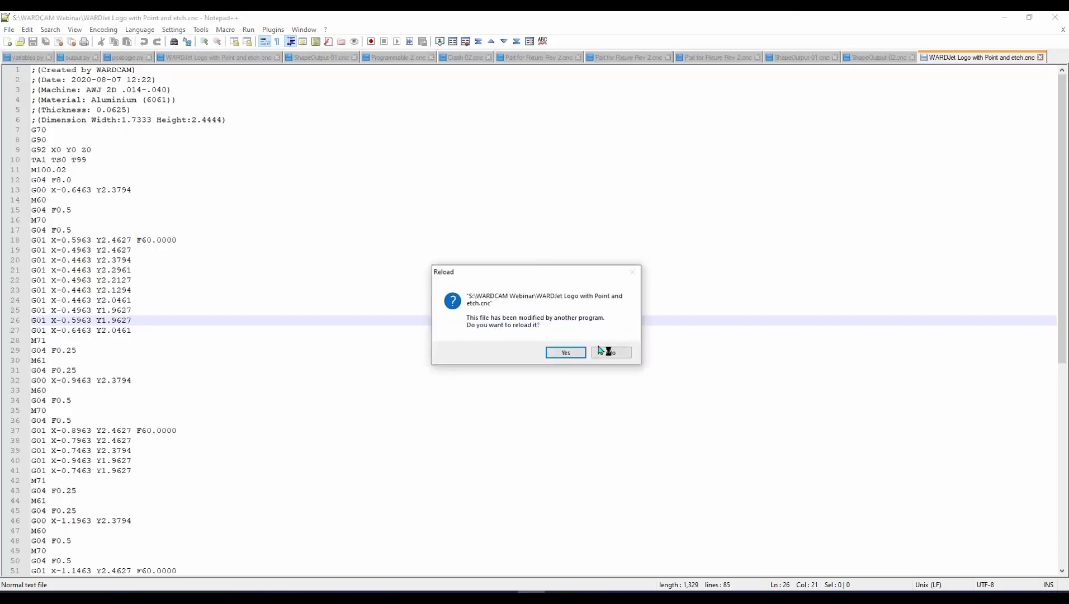
pyautogui.click(605, 351)
# Step: Examine the marking code posted without abrasive, checking the M60 start sequence, the dwell after it and the G01 moves
pyautogui.moveTo(63, 198); pyautogui.dragTo(32, 207)
pyautogui.press('End')
pyautogui.click(47, 200)
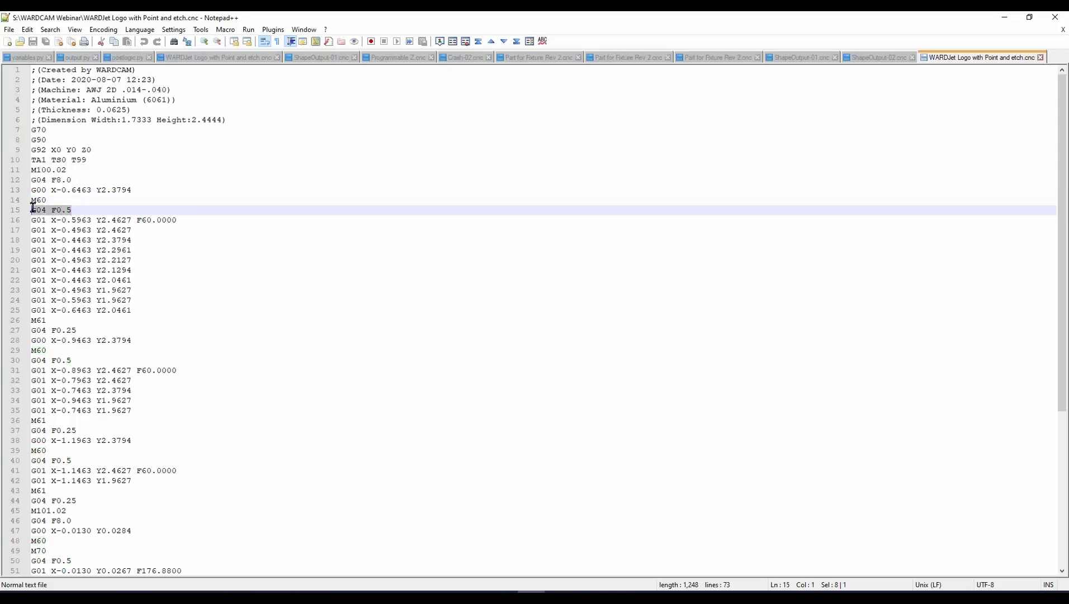
pyautogui.click(87, 221)
pyautogui.click(114, 243)
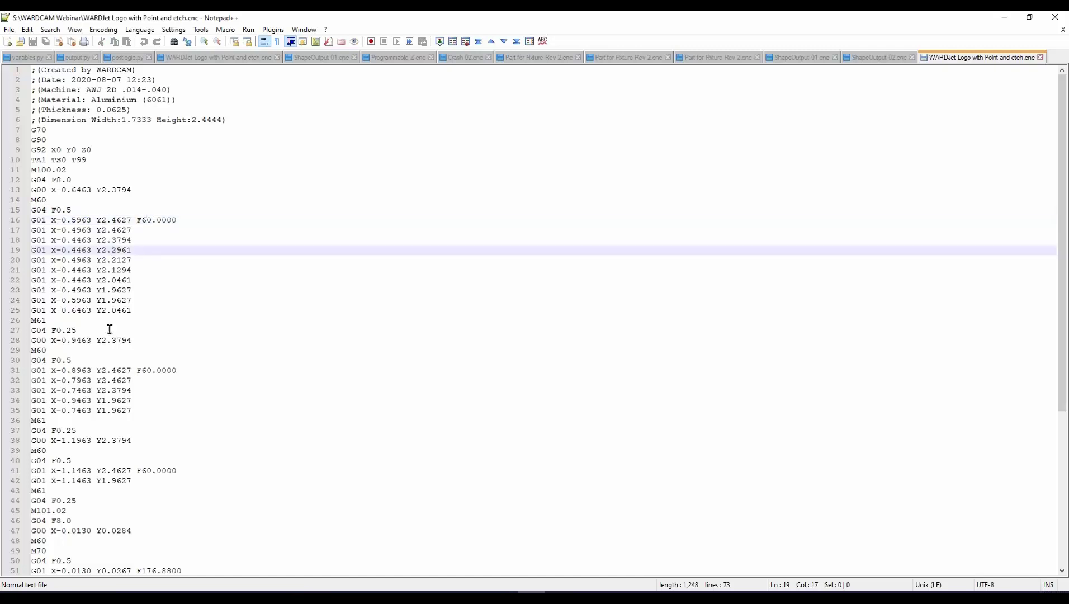
pyautogui.click(75, 388)
pyautogui.click(94, 281)
pyautogui.click(109, 398)
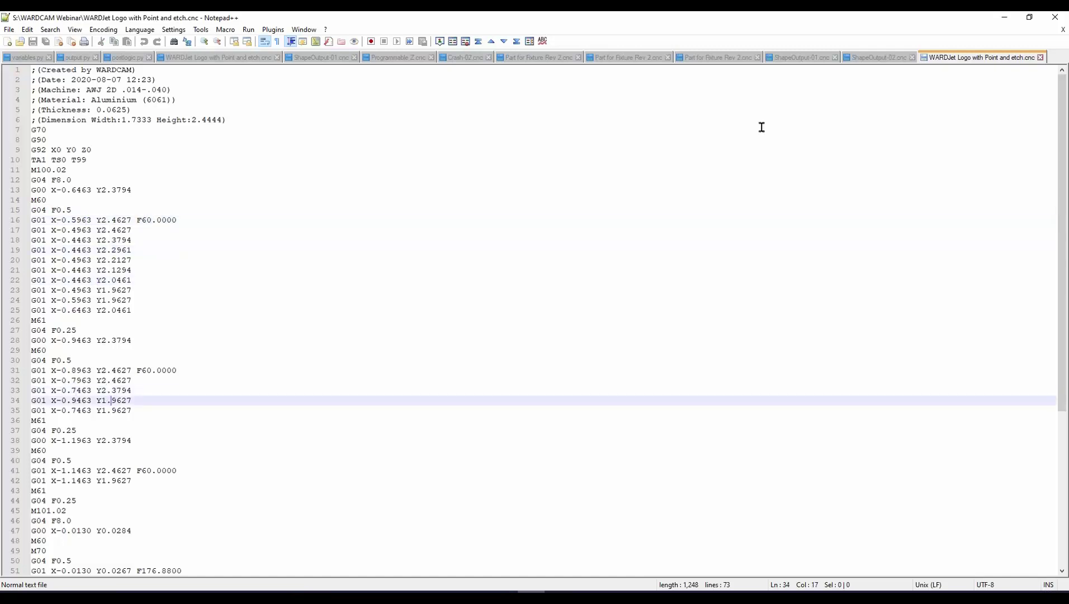
# Step: Back in WARDCAM's Parts stage, assign the Abrasive Pierce point function to the small circle inside the diamond and select it in the cut order
pyautogui.click(1004, 17)
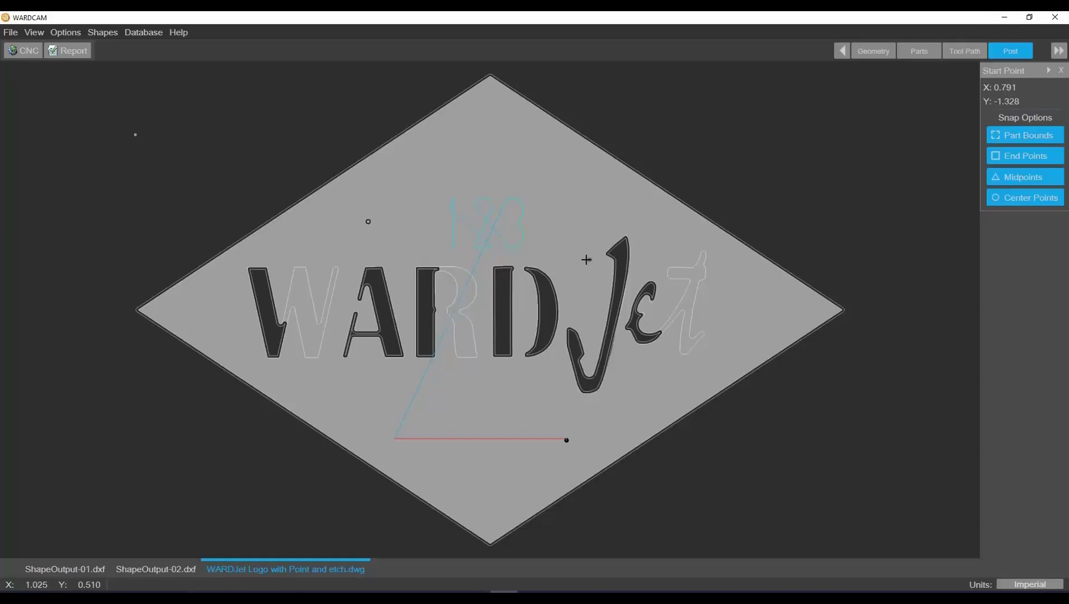
pyautogui.scroll(2, 519, 269)
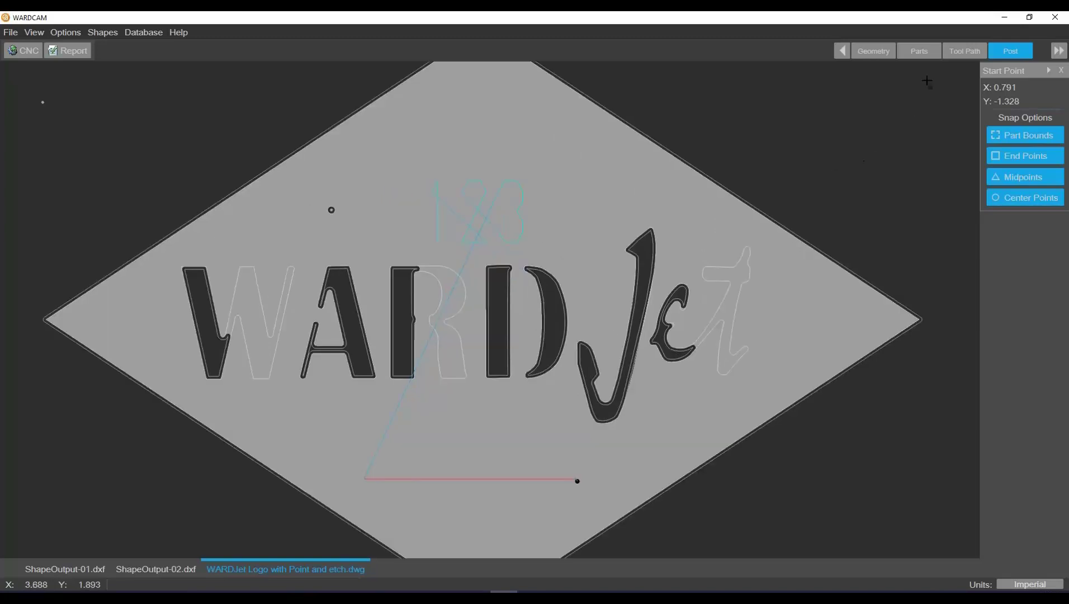
pyautogui.click(919, 52)
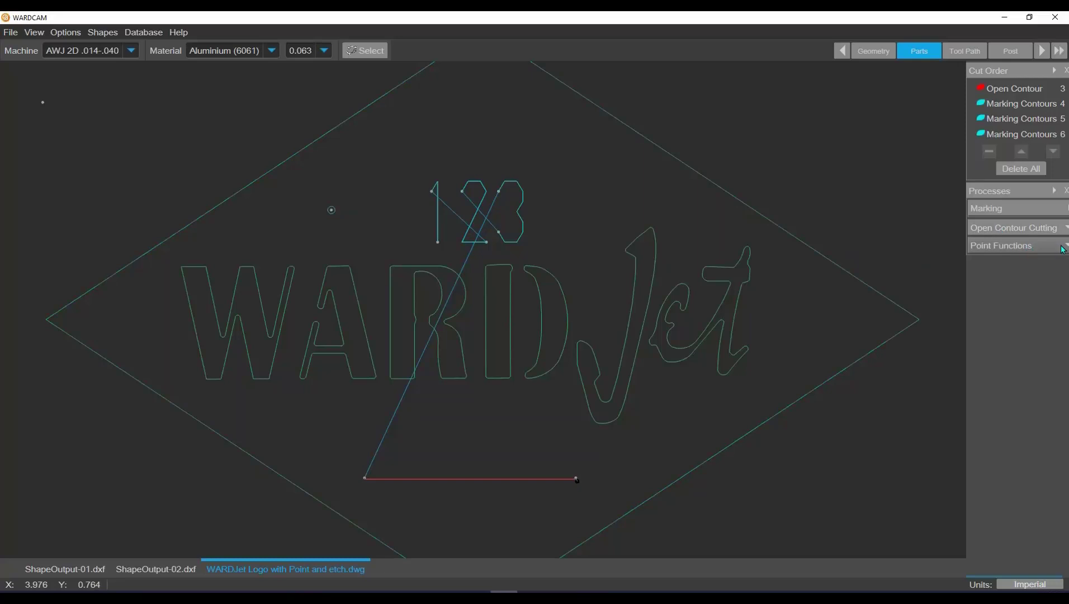
pyautogui.moveTo(965, 272); pyautogui.dragTo(937, 268)
pyautogui.click(1026, 251)
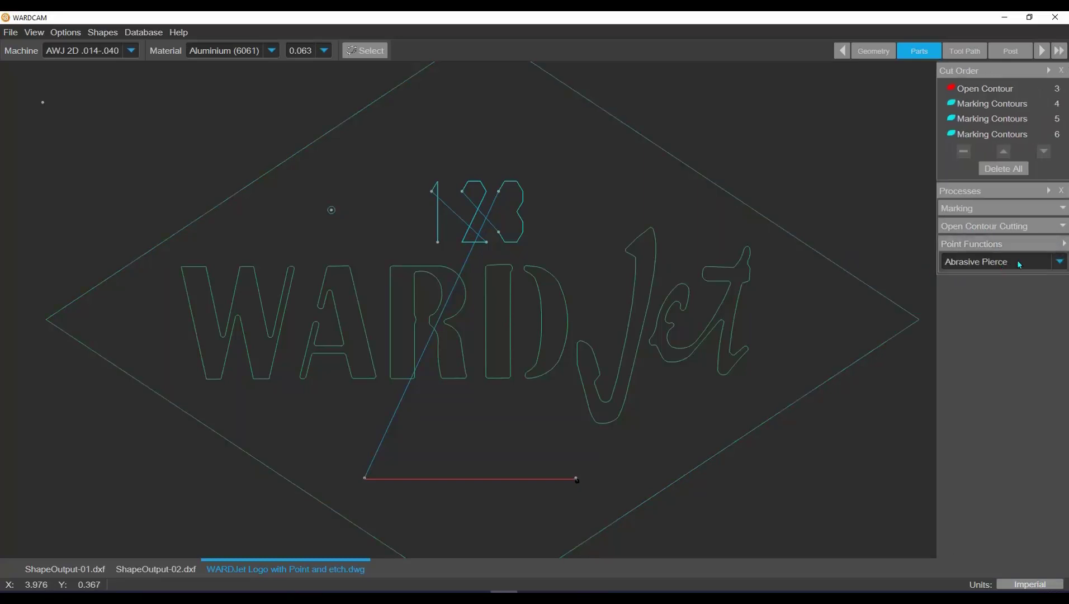
pyautogui.click(996, 266)
pyautogui.click(331, 210)
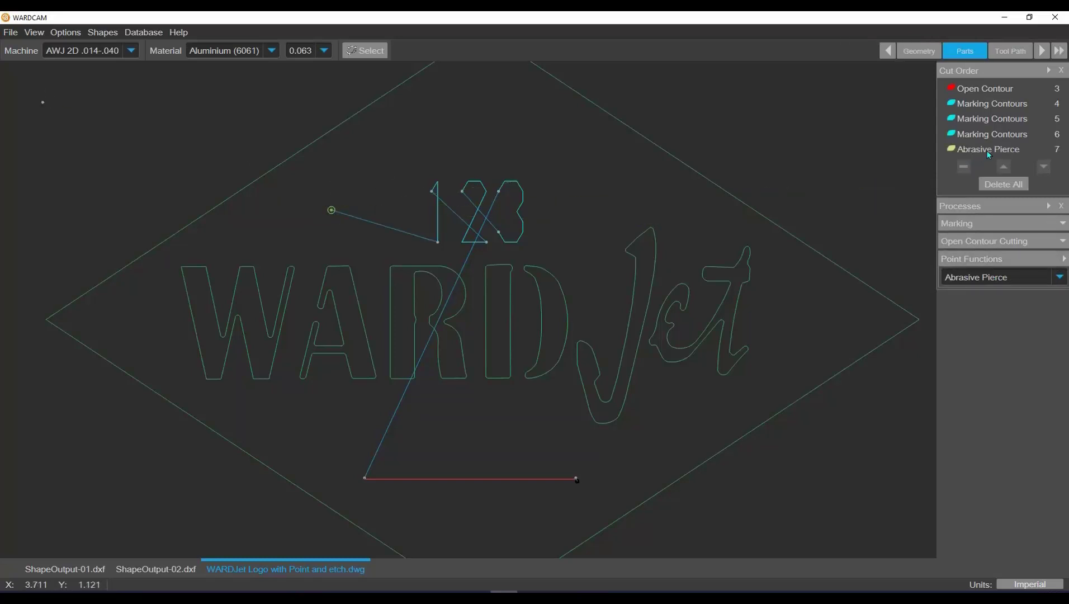
pyautogui.click(988, 150)
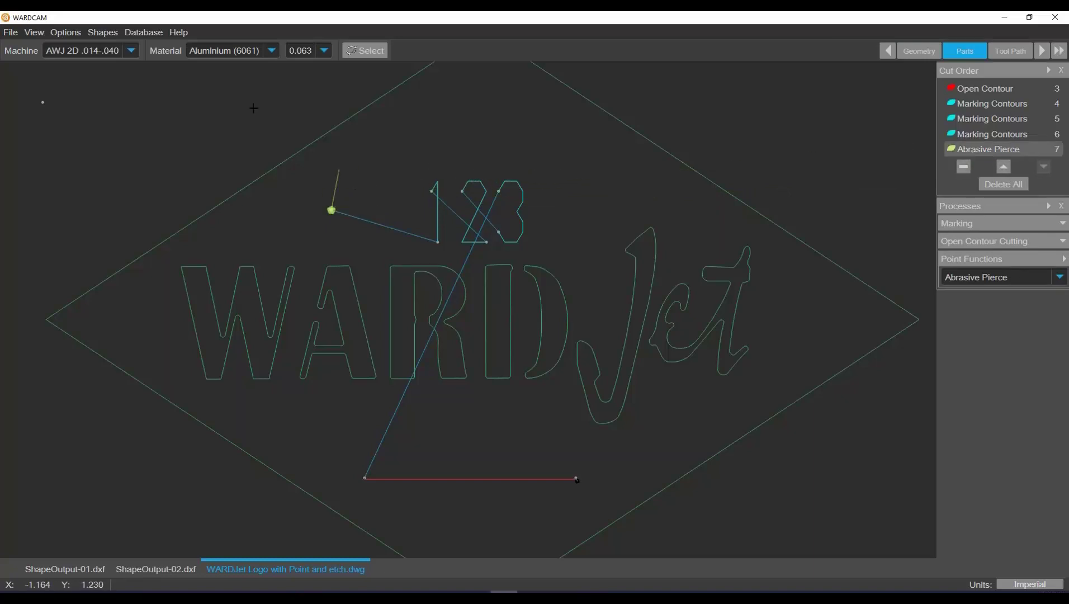
# Step: Set the pierce dwell of 0.063 in Aluminium (6061) to 2 seconds in the Material Database and save
pyautogui.click(150, 33)
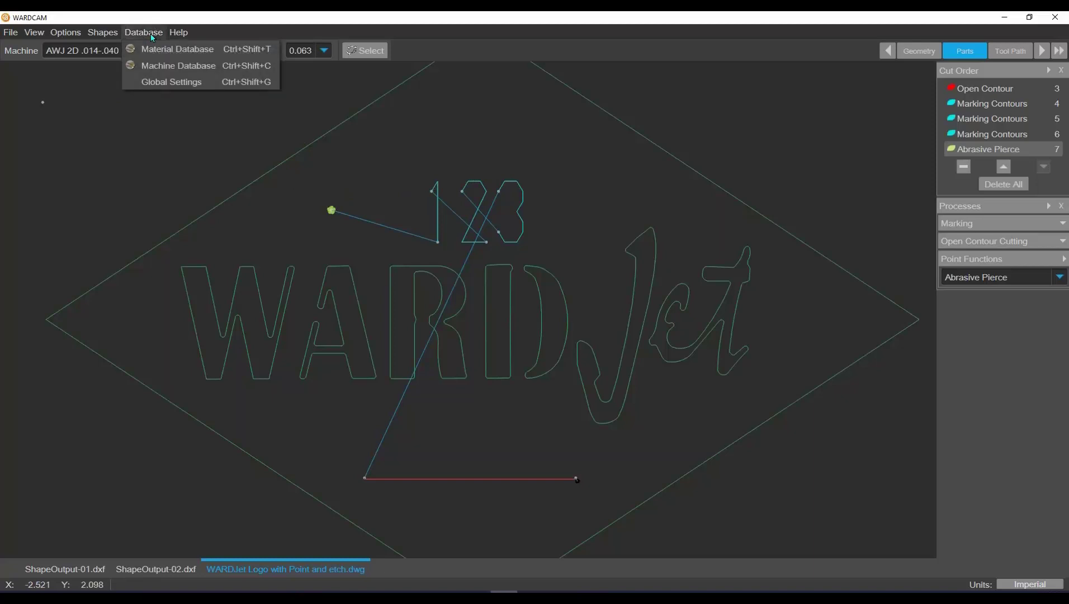
pyautogui.click(163, 50)
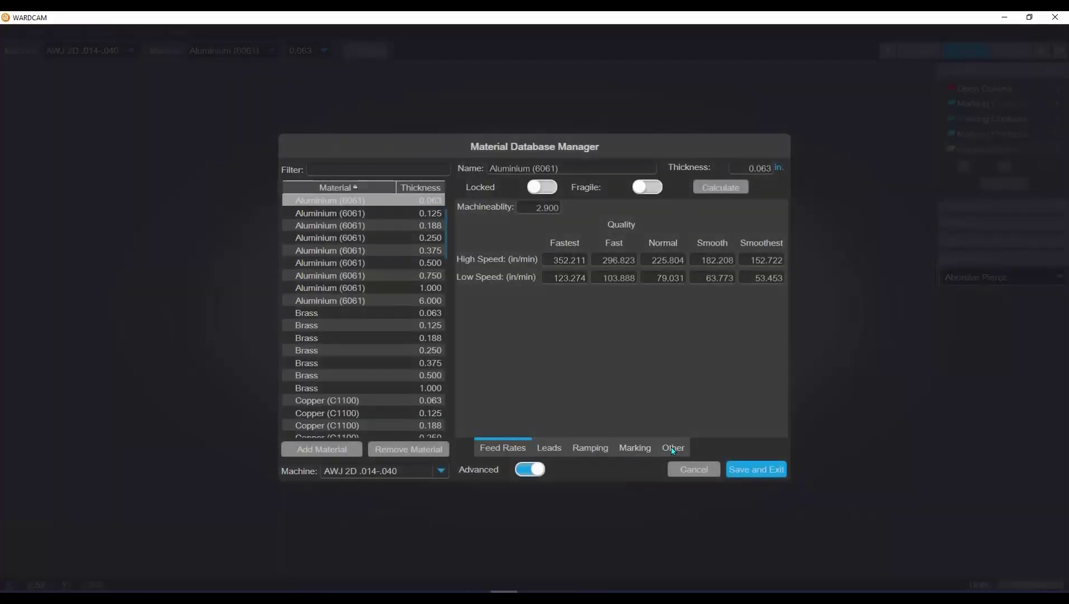
pyautogui.click(673, 449)
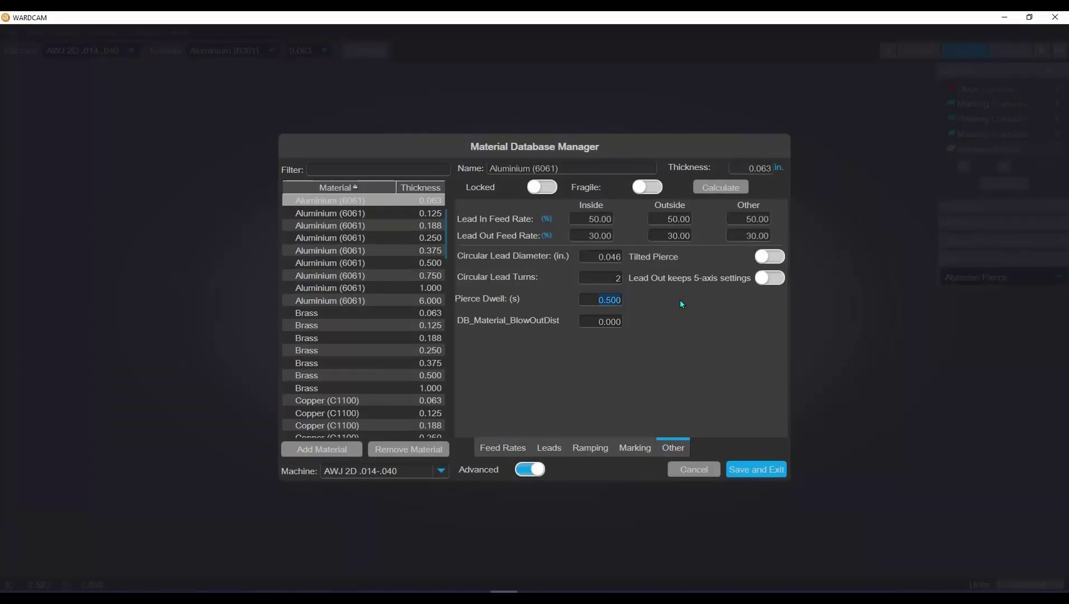
pyautogui.write('2')
pyautogui.click(745, 468)
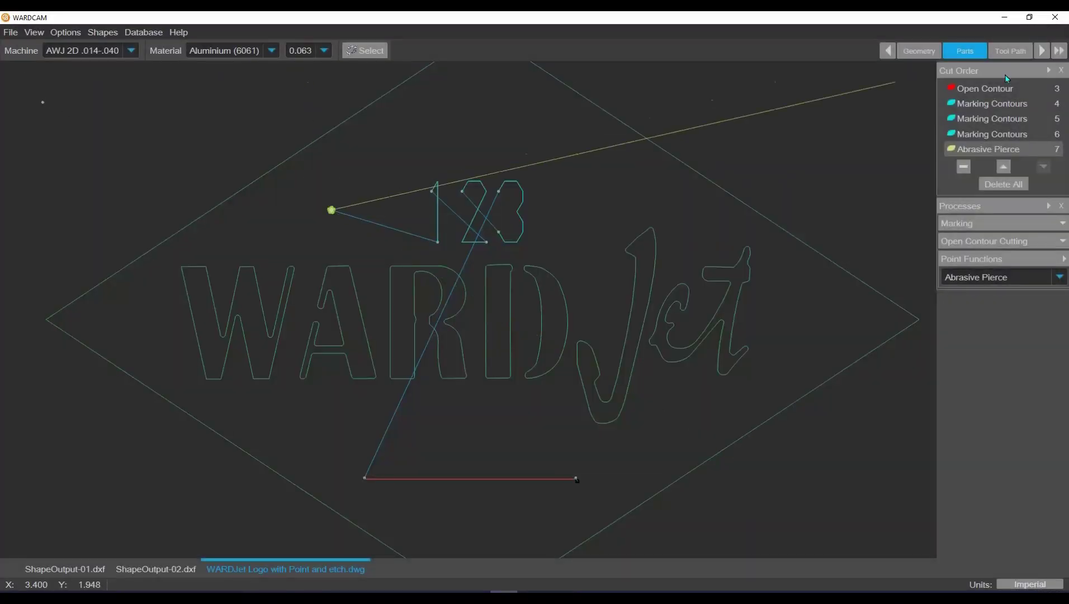
# Step: Advance to Post and save the code with the abrasive pierce, replacing WARDJet Logo with Point and etch.cnc
pyautogui.click(1041, 50)
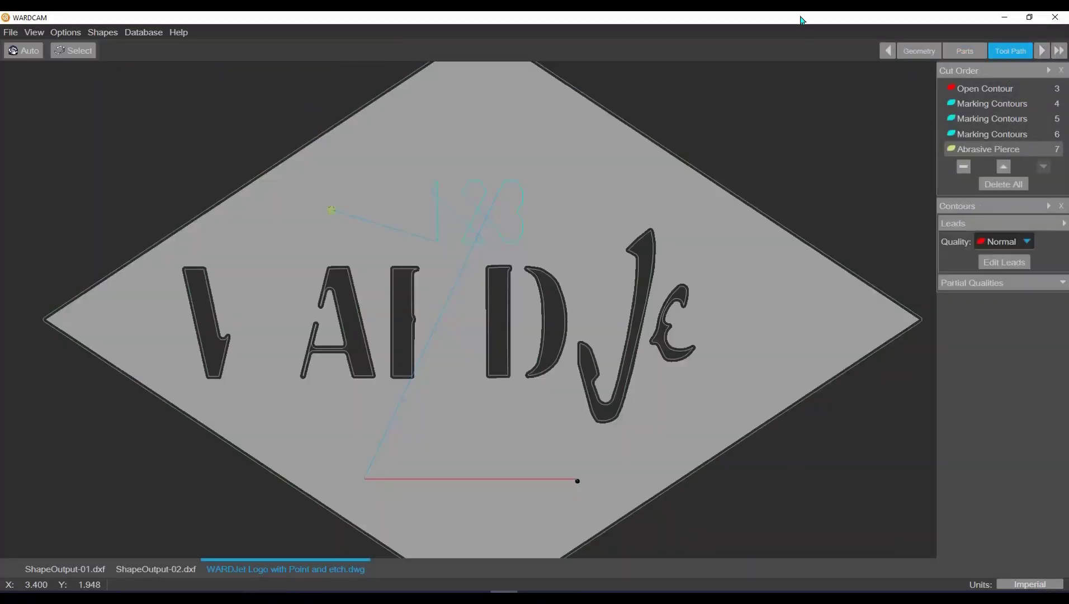
pyautogui.click(1043, 52)
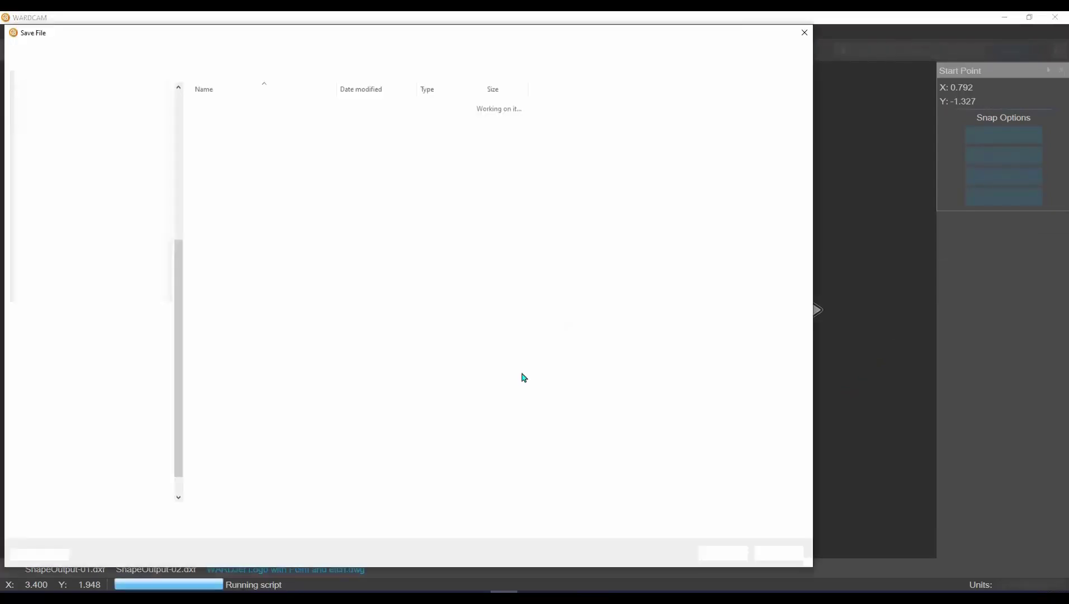
pyautogui.click(723, 553)
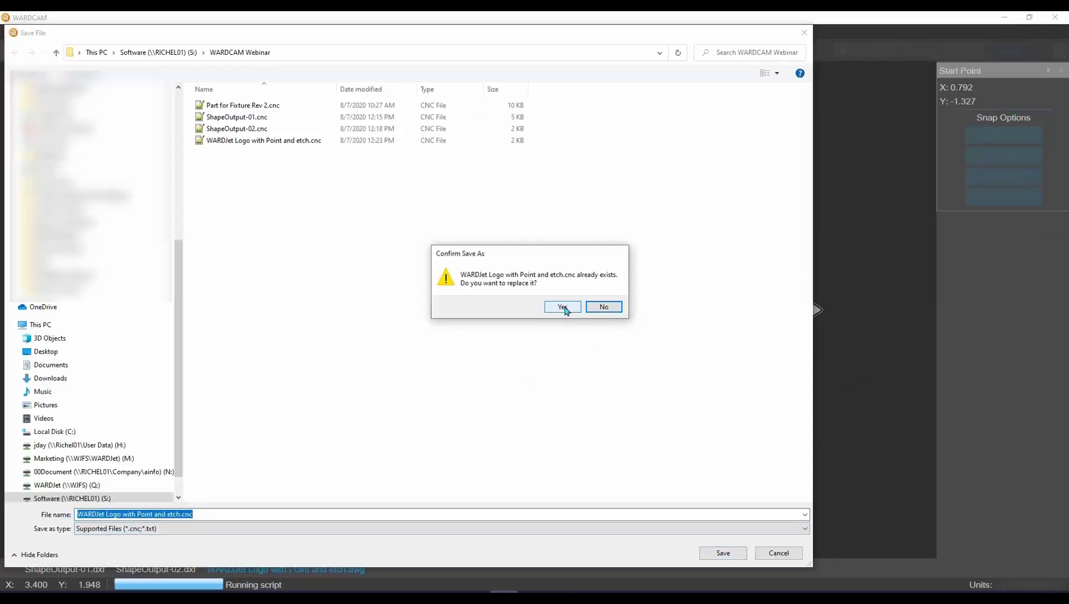
pyautogui.click(561, 306)
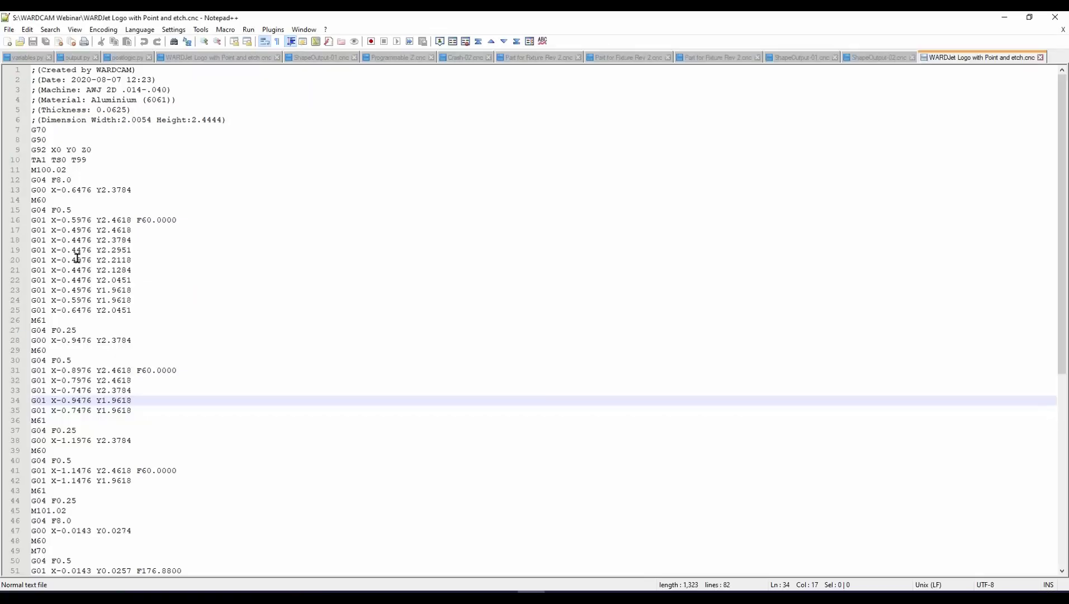
# Step: Examine the marking section of the newly posted code, from the first dwell through the G01 moves of the digits
pyautogui.click(88, 182)
pyautogui.click(84, 208)
pyautogui.click(96, 250)
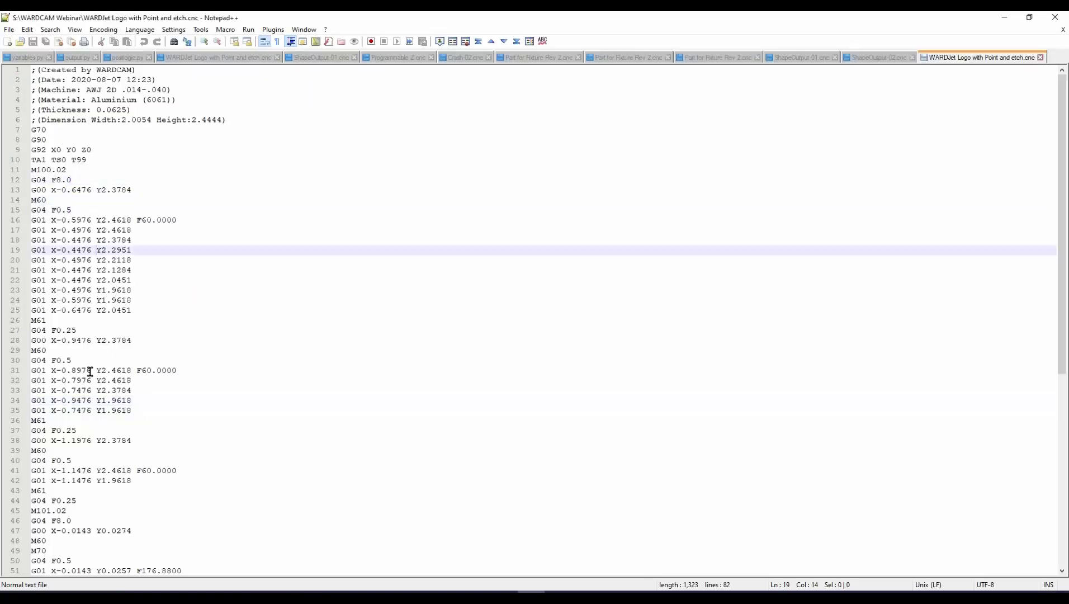
pyautogui.click(96, 397)
pyautogui.scroll(-3, 99, 375)
pyautogui.click(168, 370)
pyautogui.scroll(-4, 184, 384)
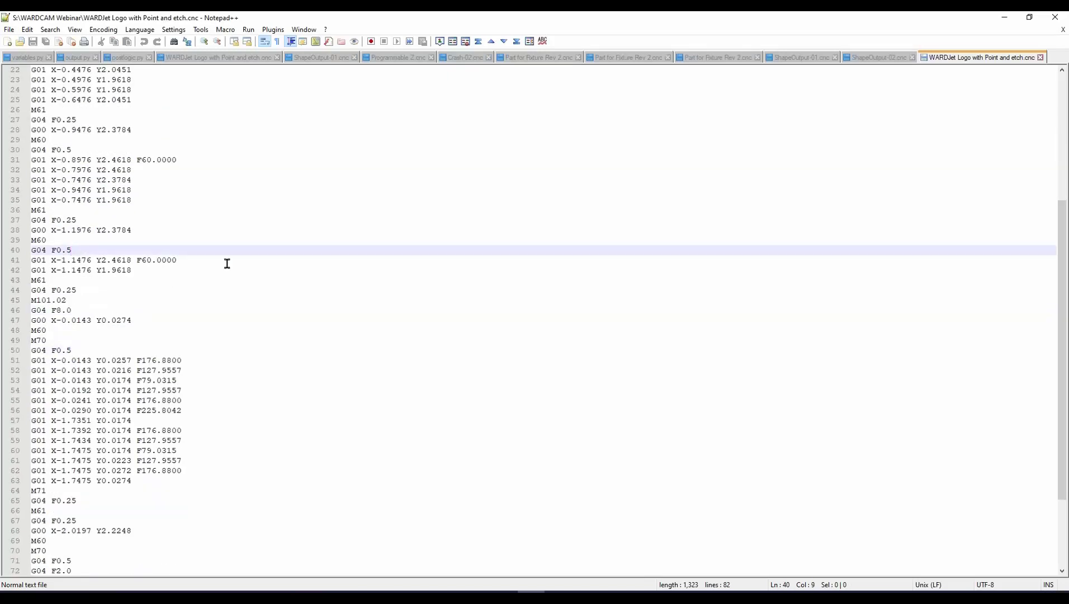
# Step: Examine the M101.02 command and its dwell, then the open contour's G01 moves and their varying feed rates
pyautogui.click(87, 295)
pyautogui.click(81, 307)
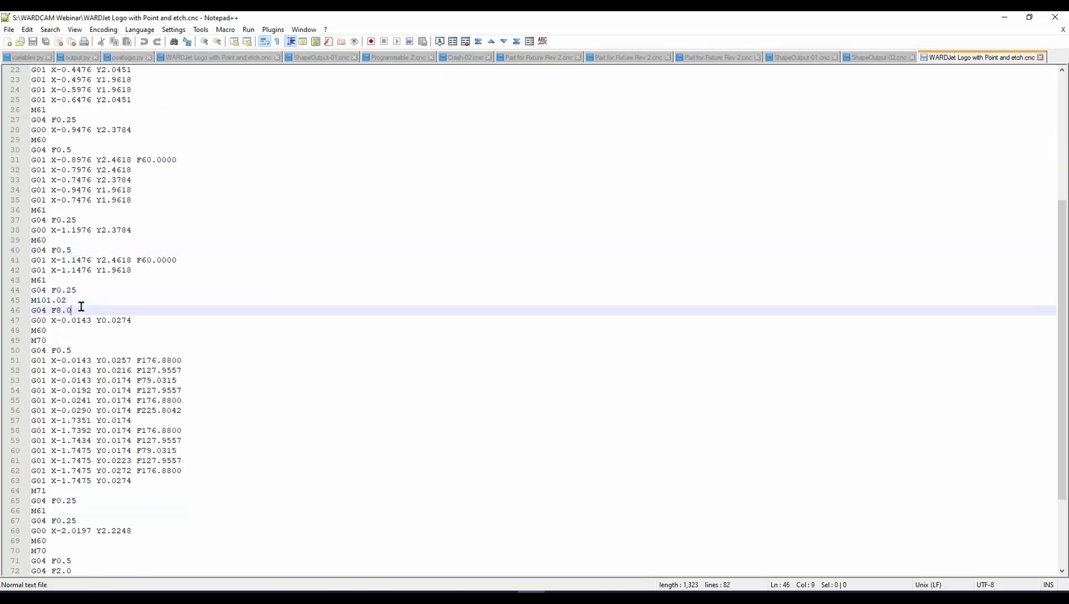
pyautogui.click(151, 320)
pyautogui.scroll(-3, 169, 332)
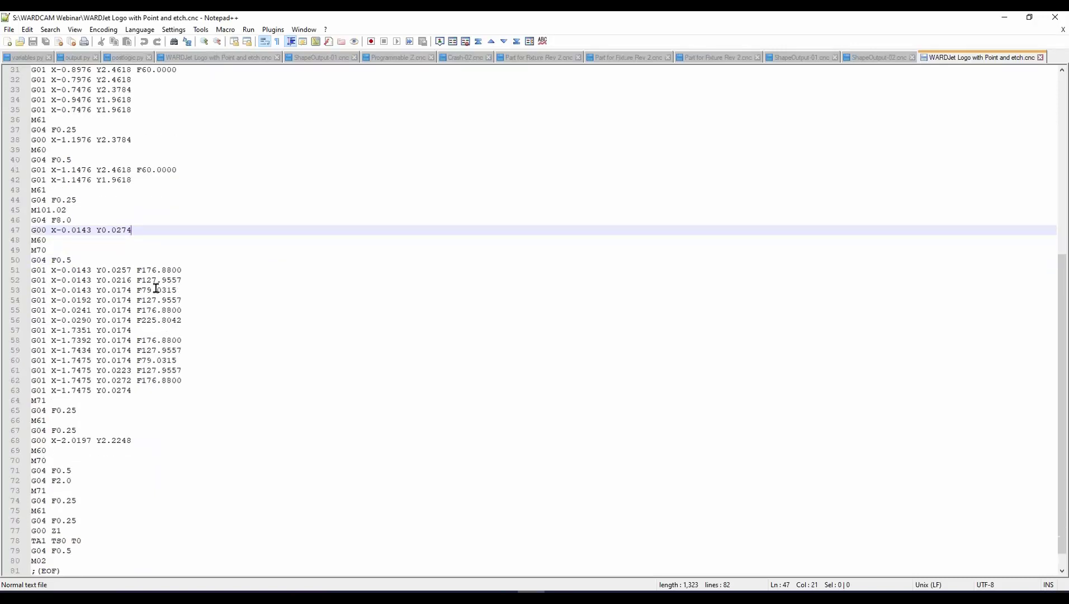
pyautogui.click(156, 289)
pyautogui.click(162, 351)
pyautogui.click(161, 289)
pyautogui.click(162, 318)
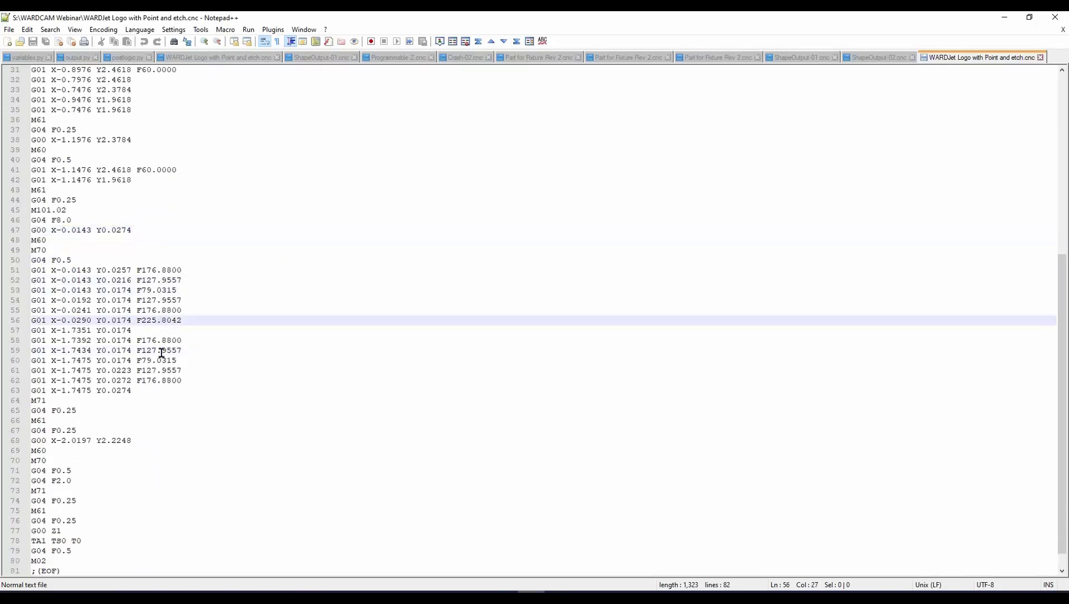
pyautogui.click(163, 360)
pyautogui.click(132, 390)
pyautogui.scroll(-1, 133, 390)
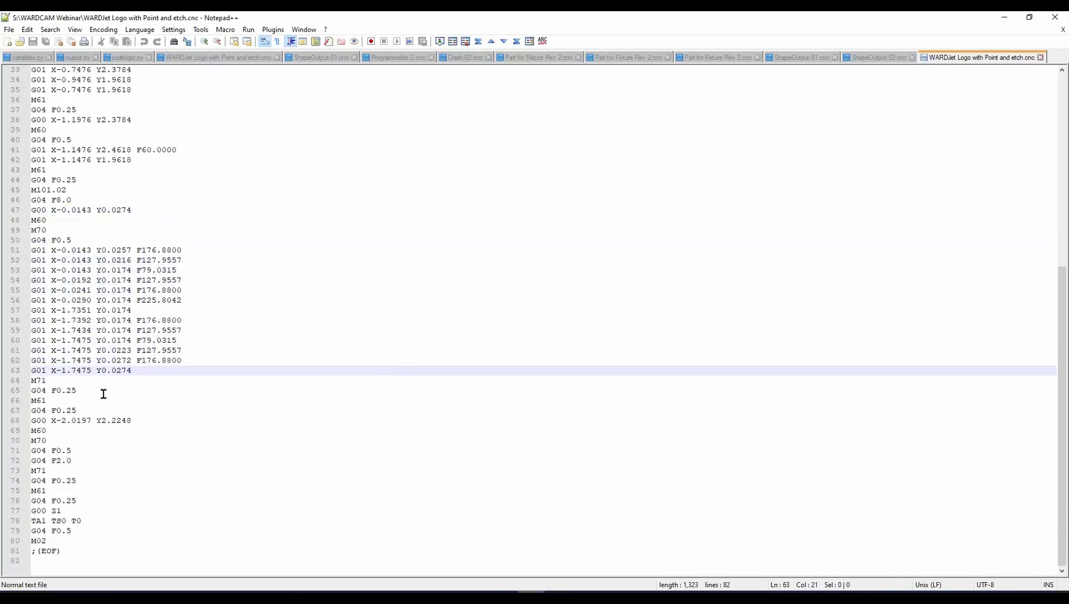
# Step: Examine the abrasive pierce code at the end of the file, including M60, M70, the pierce dwell and the M71 and M61 shutoff
pyautogui.click(95, 402)
pyautogui.moveTo(59, 439); pyautogui.dragTo(29, 460)
pyautogui.click(53, 432)
pyautogui.click(53, 442)
pyautogui.click(75, 452)
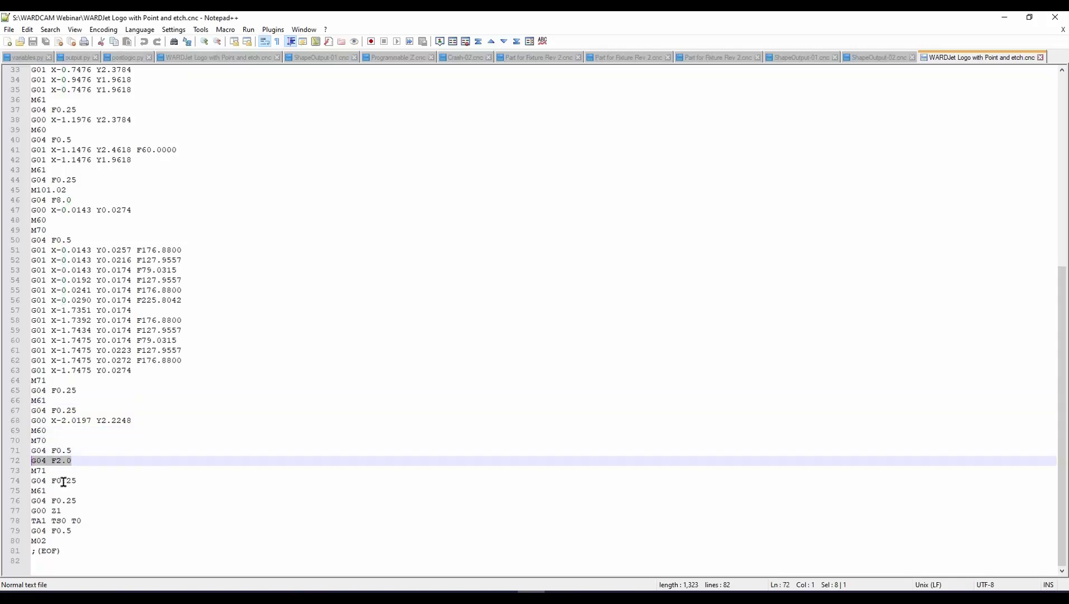
pyautogui.click(48, 469)
pyautogui.press('Down')
pyautogui.press('Down')
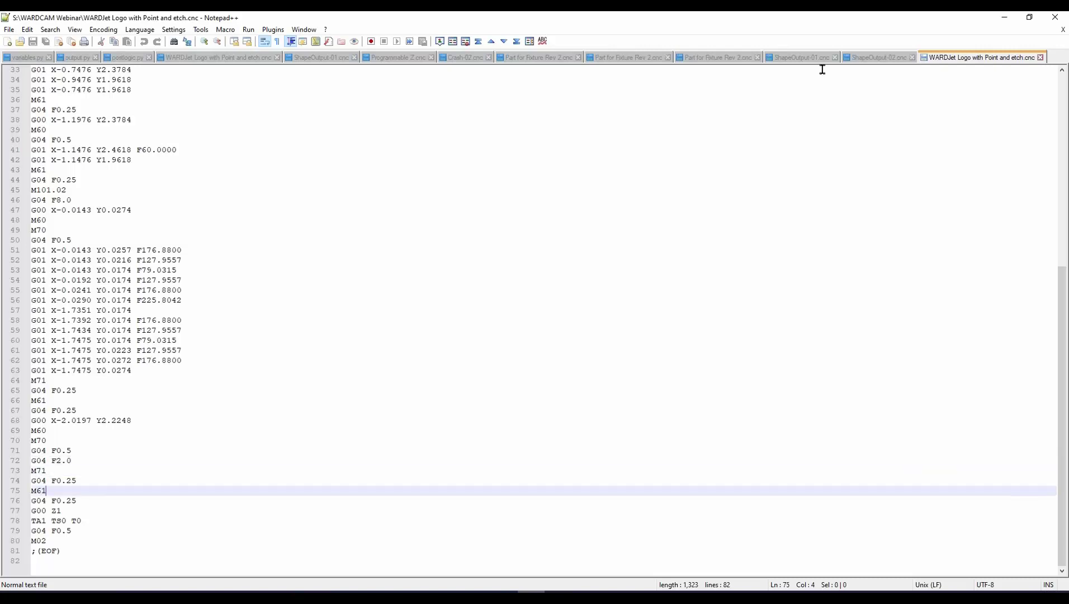
# Step: Return to WARDCAM's Parts stage and add a Stop point function at the isolated point outside the diamond outline
pyautogui.click(1003, 16)
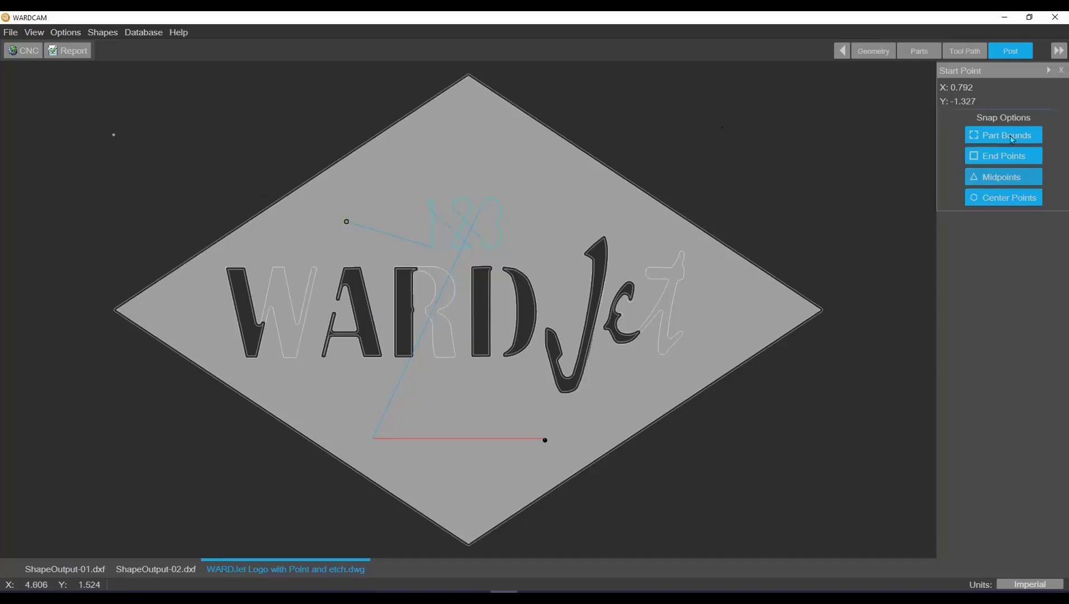
pyautogui.click(919, 51)
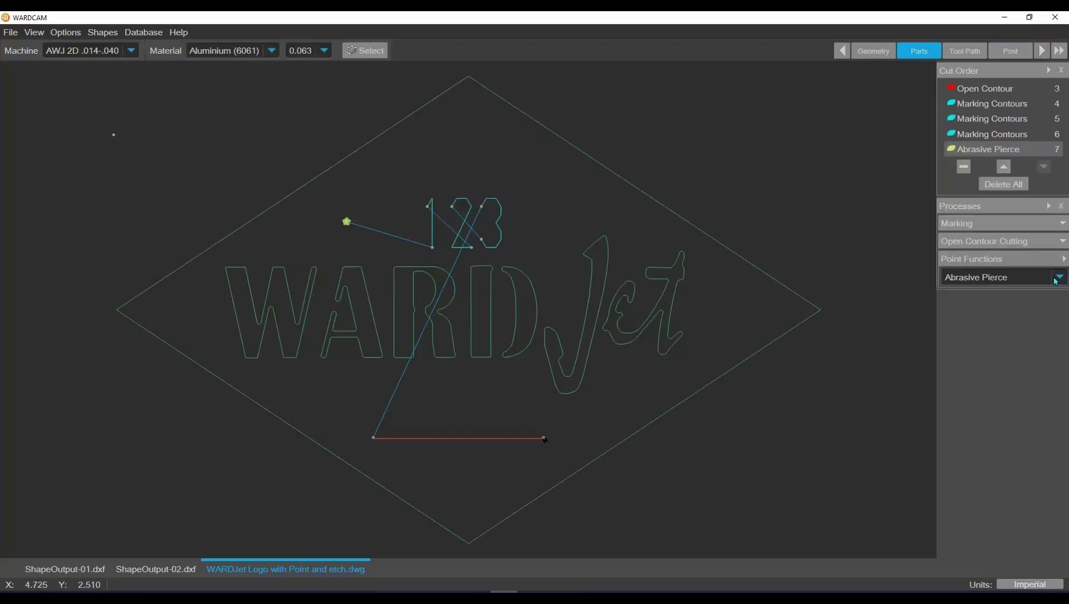
pyautogui.click(1058, 277)
pyautogui.click(959, 345)
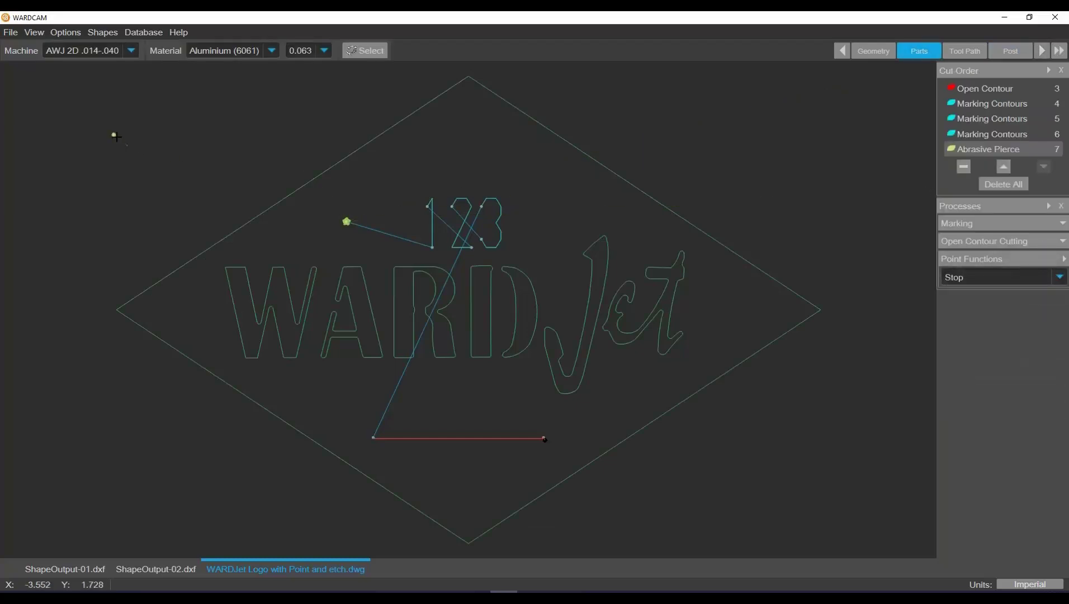
pyautogui.click(116, 137)
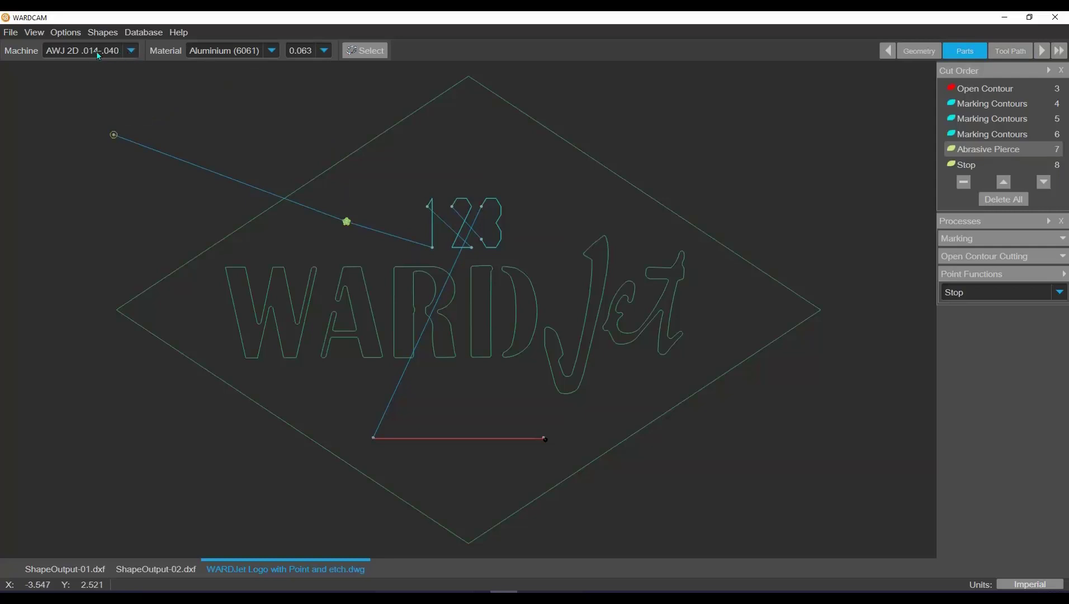
# Step: Check the logo's tool path for letters without a cut area, and set the machine to AWJ 2D .010-.030 in Parts
pyautogui.click(1010, 51)
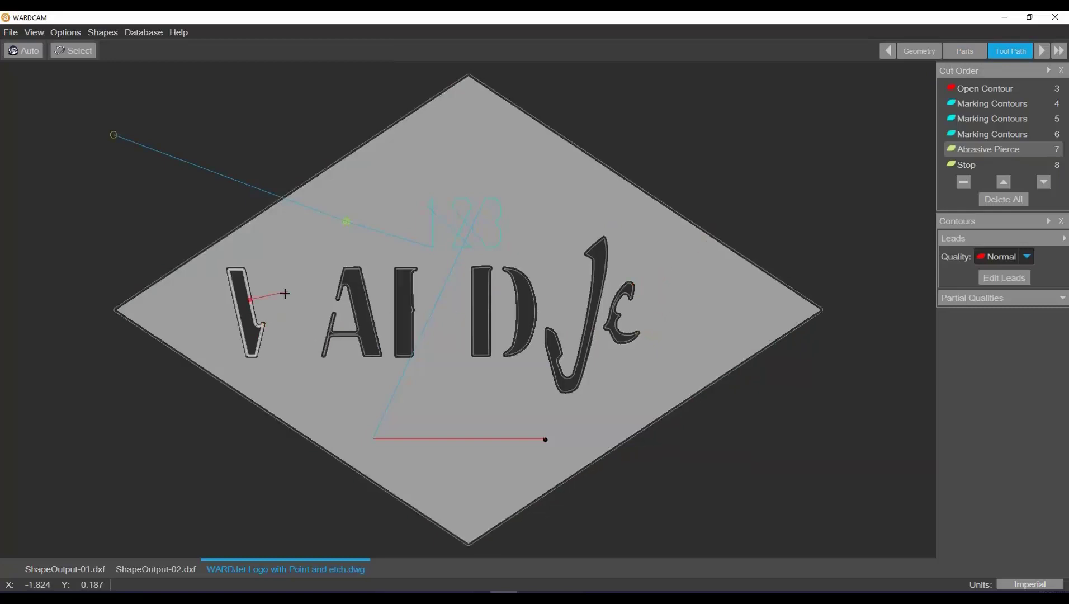
pyautogui.scroll(10, 647, 338)
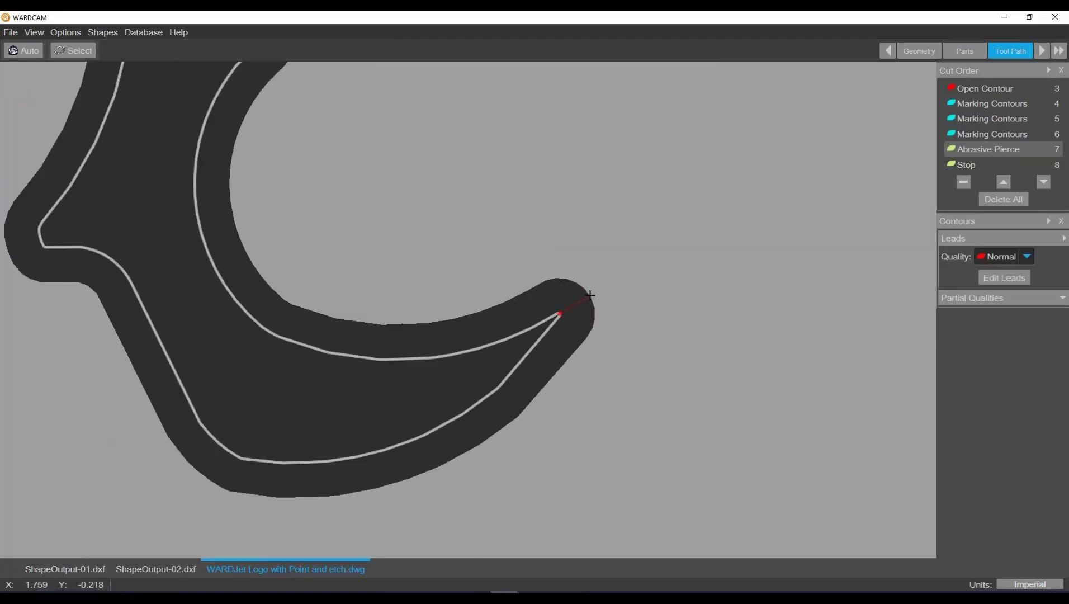
pyautogui.scroll(-10, 590, 295)
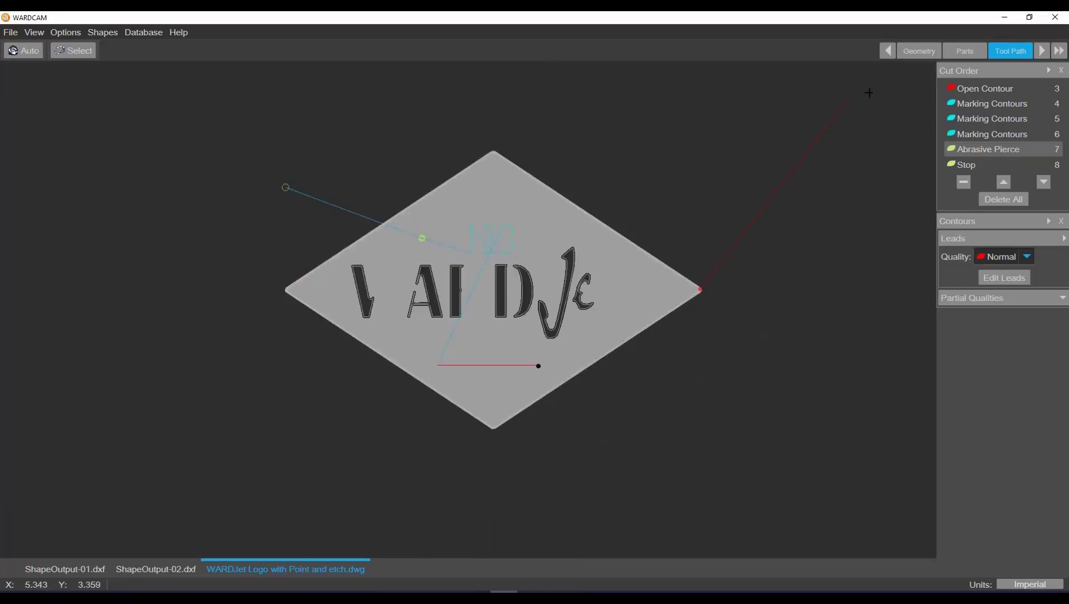
pyautogui.click(964, 51)
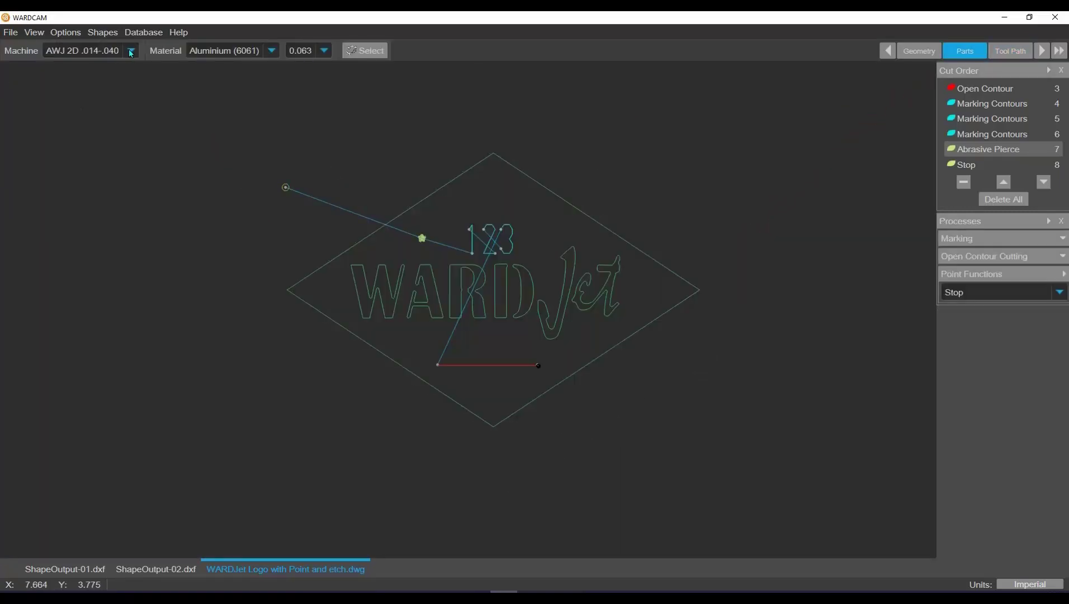
pyautogui.click(131, 51)
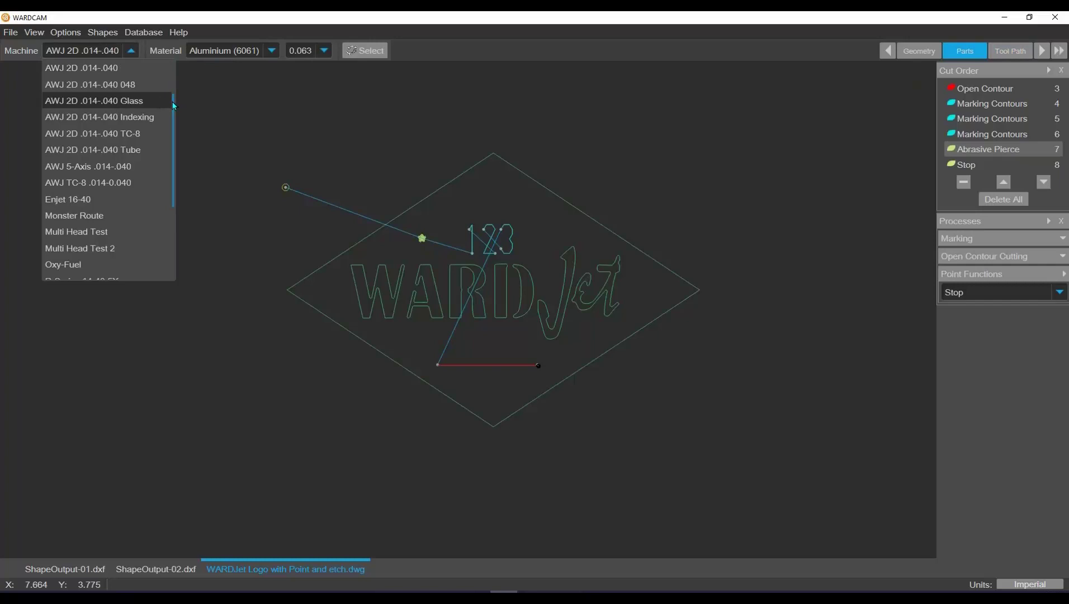
pyautogui.scroll(4, 174, 105)
pyautogui.click(110, 99)
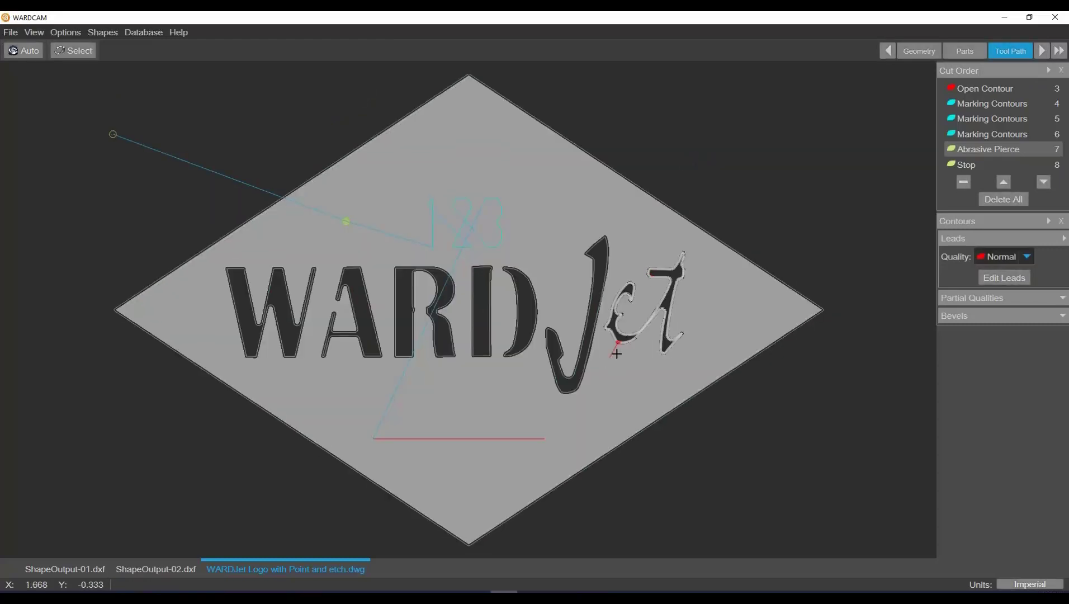
# Step: Inspect the narrow joint in the logo's script letters in Tool Path and add automatic leads to the closed contours
pyautogui.scroll(5, 616, 354)
pyautogui.scroll(-3, 644, 293)
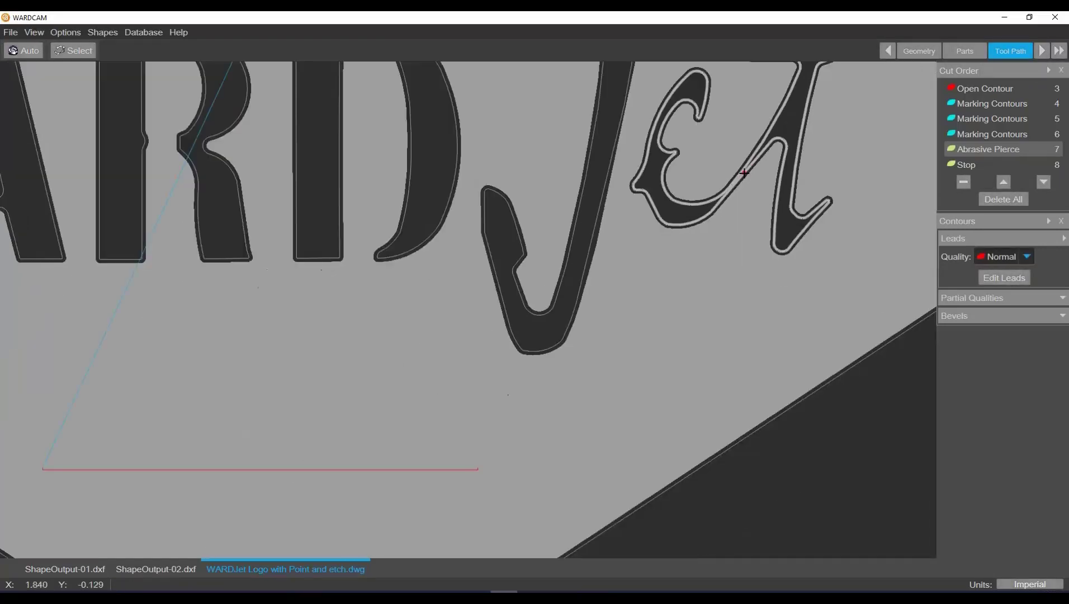
pyautogui.scroll(-4, 745, 172)
pyautogui.scroll(4, 741, 175)
pyautogui.scroll(2, 736, 177)
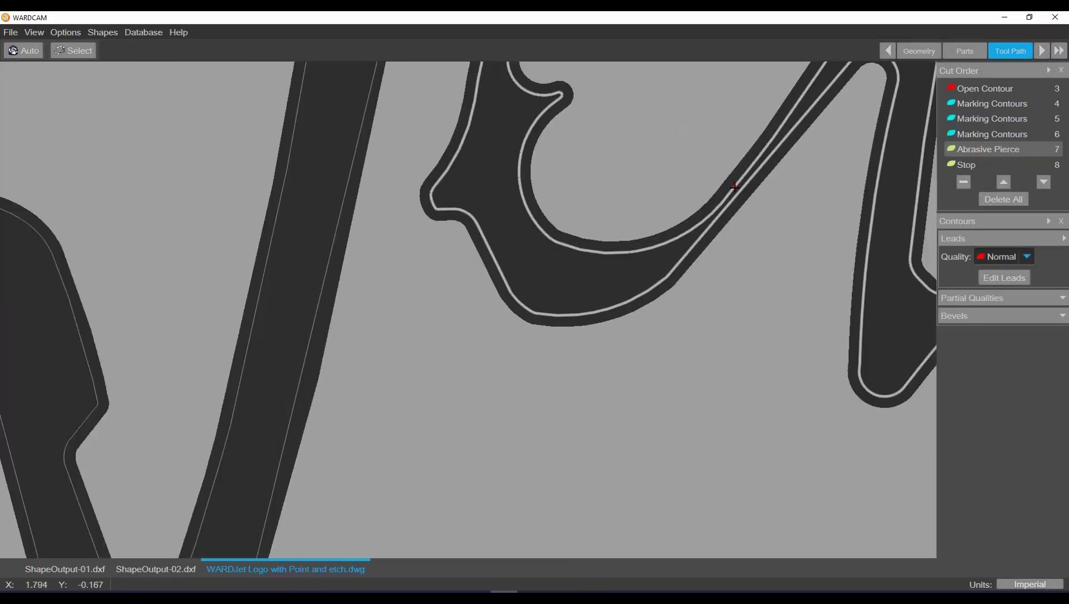
pyautogui.scroll(-6, 721, 191)
pyautogui.moveTo(518, 230); pyautogui.dragTo(420, 338, button='middle')
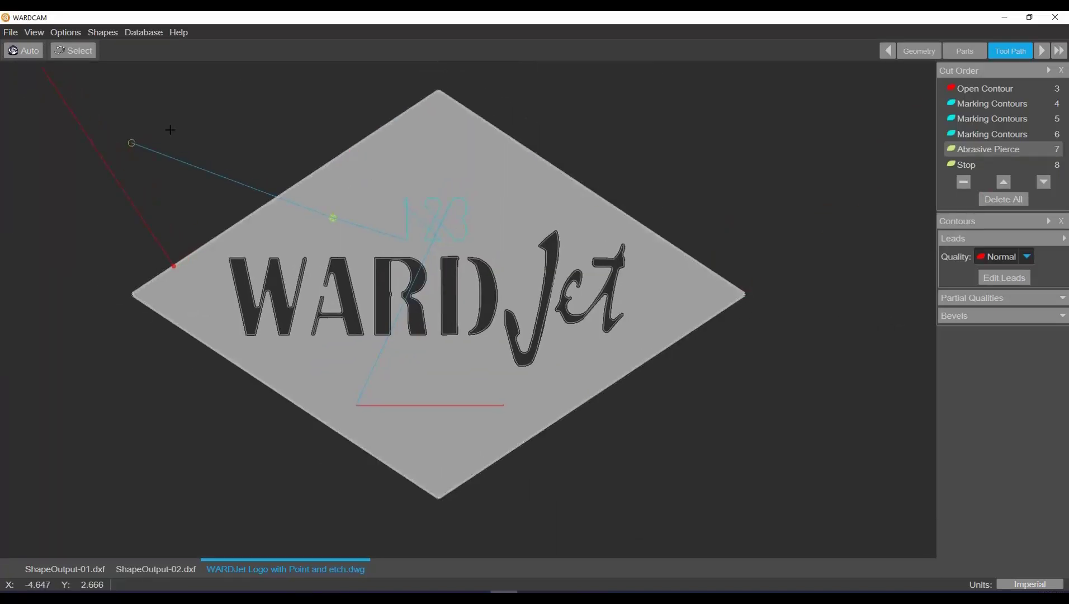
pyautogui.click(23, 51)
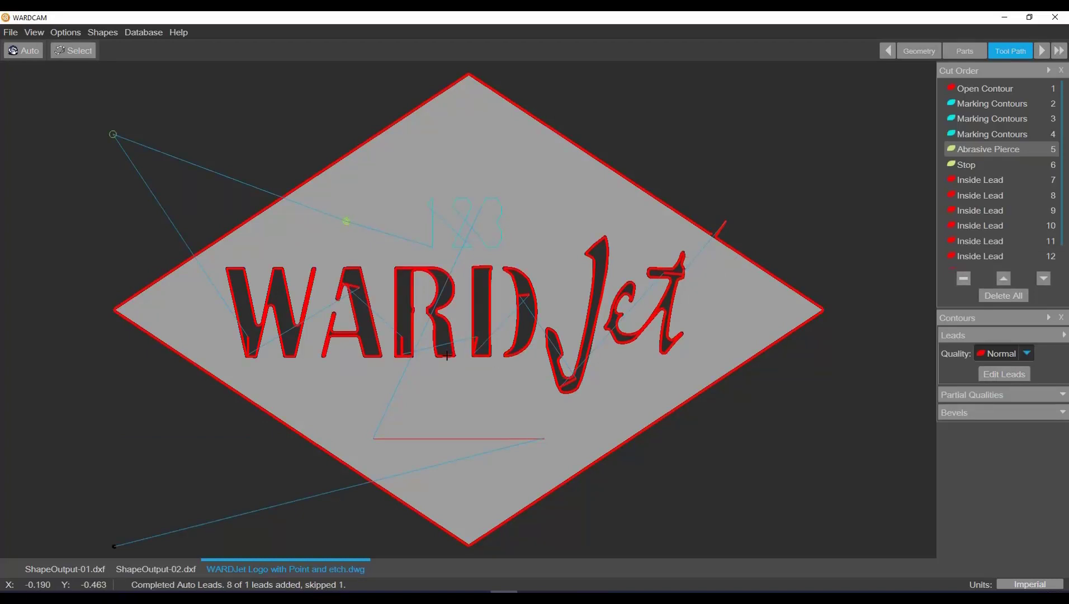
pyautogui.scroll(5, 406, 329)
pyautogui.scroll(3, 222, 209)
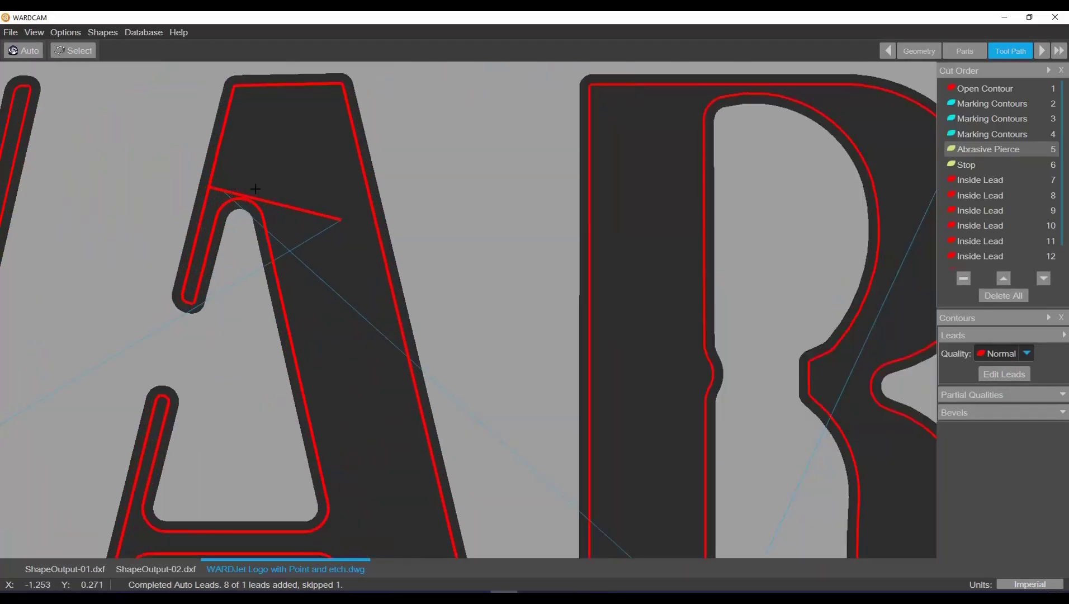
pyautogui.scroll(-8, 321, 188)
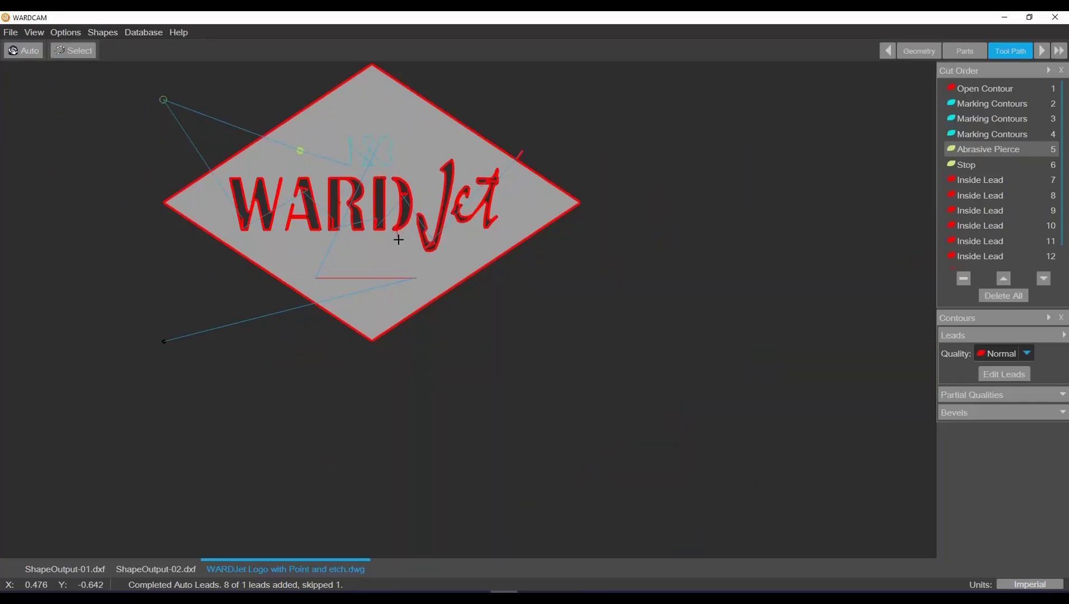
# Step: Open DB Material Blowout Distance.dxf from the Advanced Topics folder
pyautogui.click(10, 32)
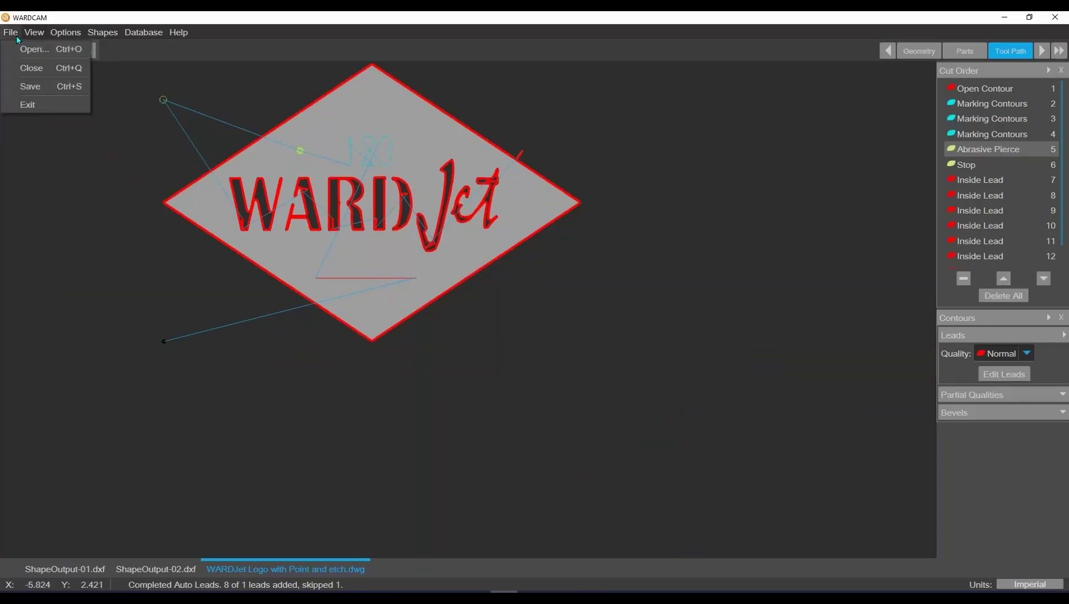
pyautogui.click(34, 49)
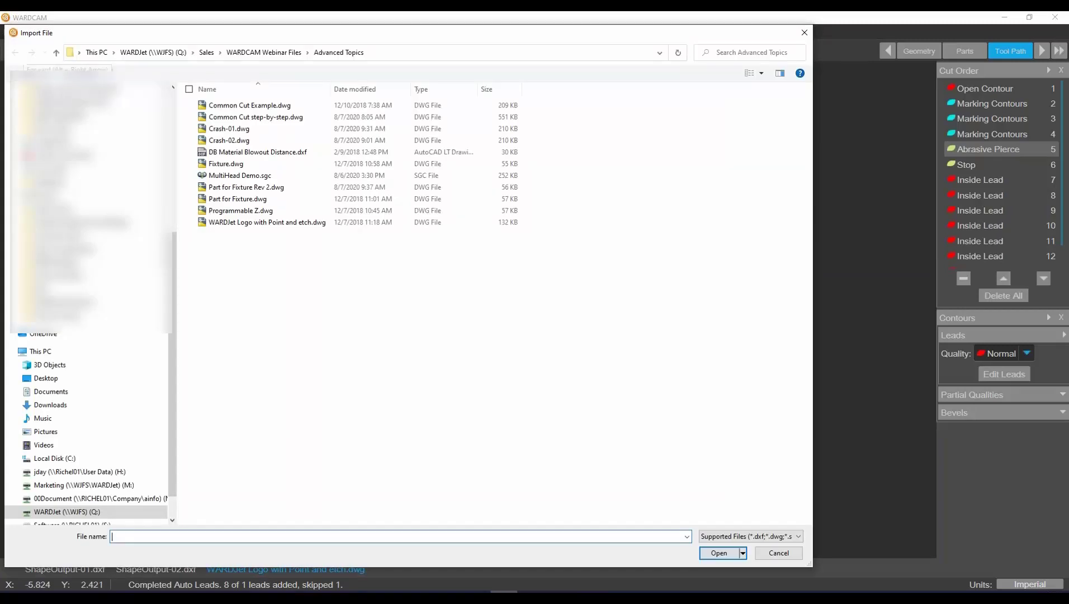
pyautogui.click(228, 153)
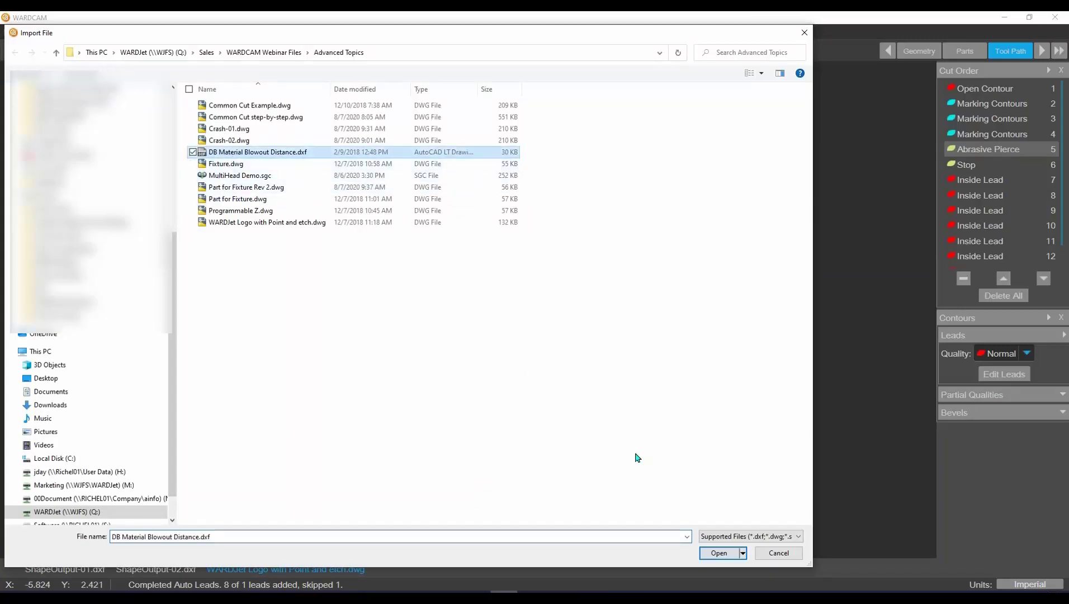
pyautogui.click(718, 552)
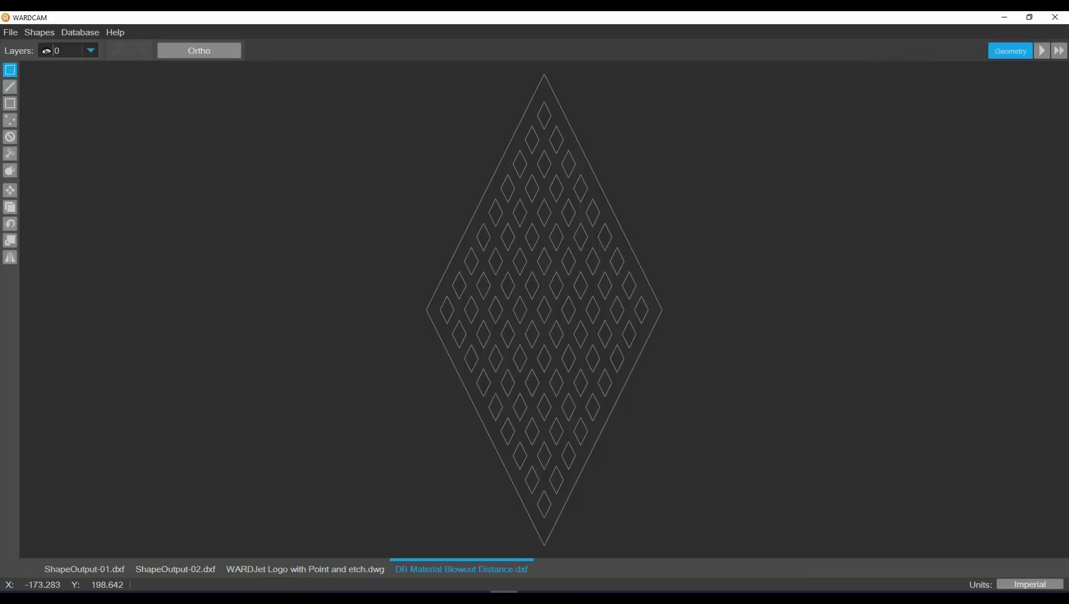
# Step: Advance the diamond pattern through Parts to Tool Path, generate automatic leads, and inspect them near the upper corner
pyautogui.click(1041, 50)
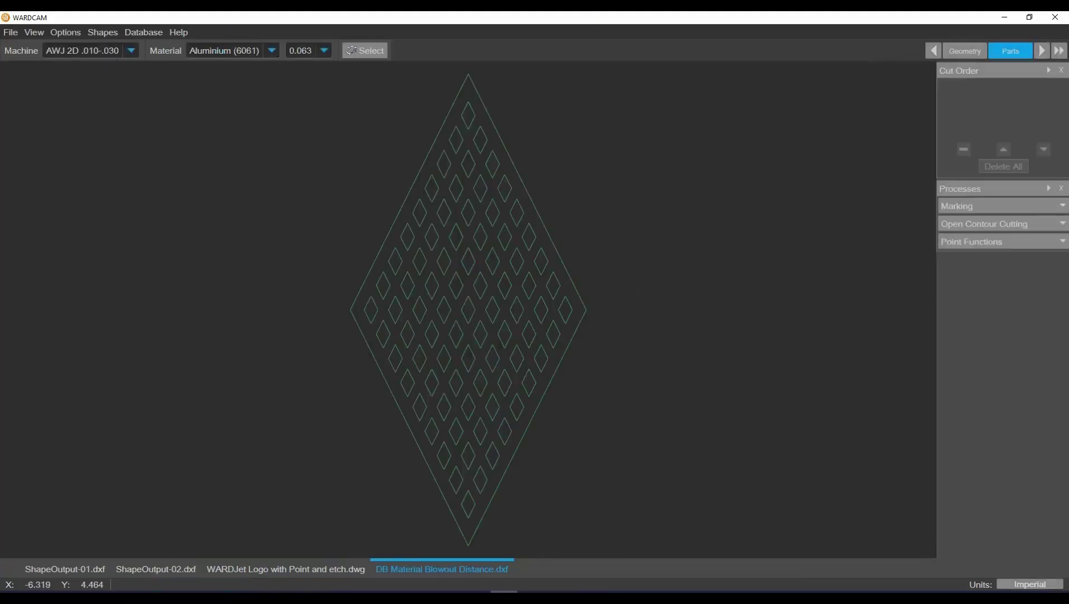
pyautogui.click(1041, 50)
pyautogui.click(28, 50)
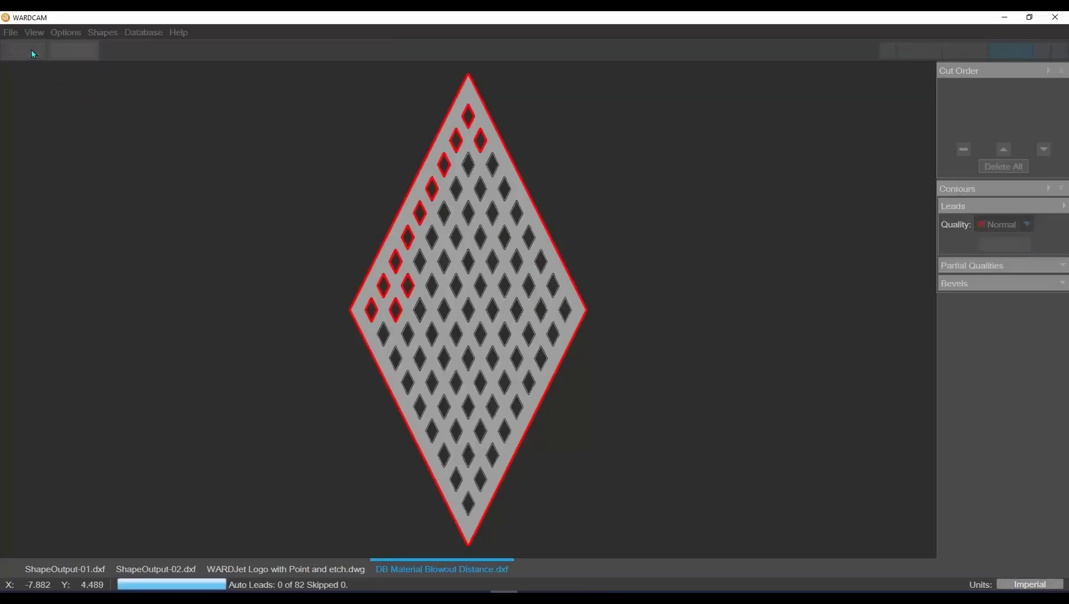
pyautogui.scroll(10, 491, 103)
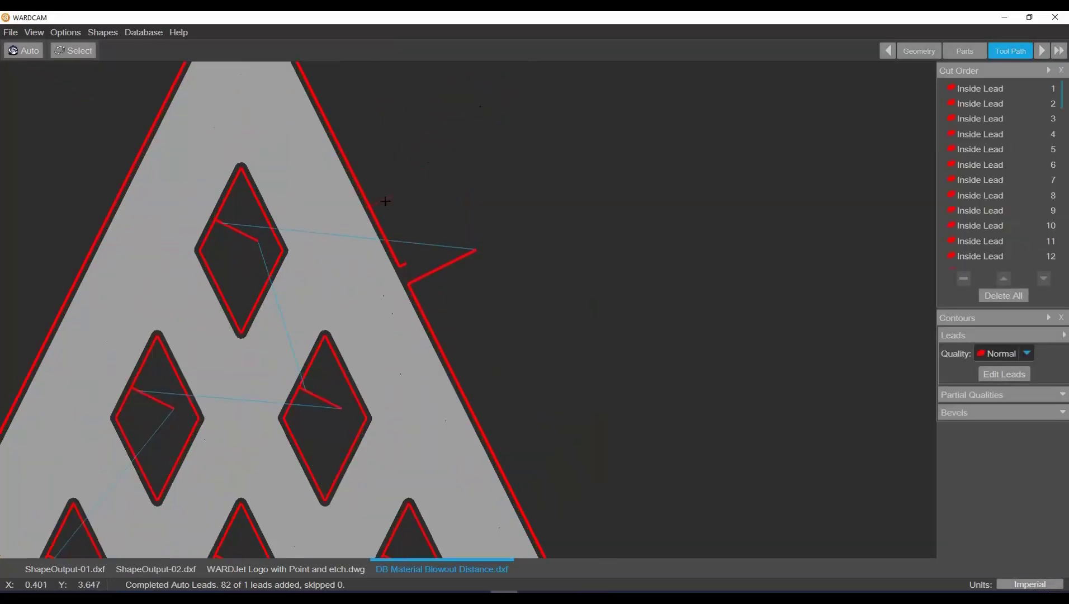
pyautogui.scroll(-5, 188, 240)
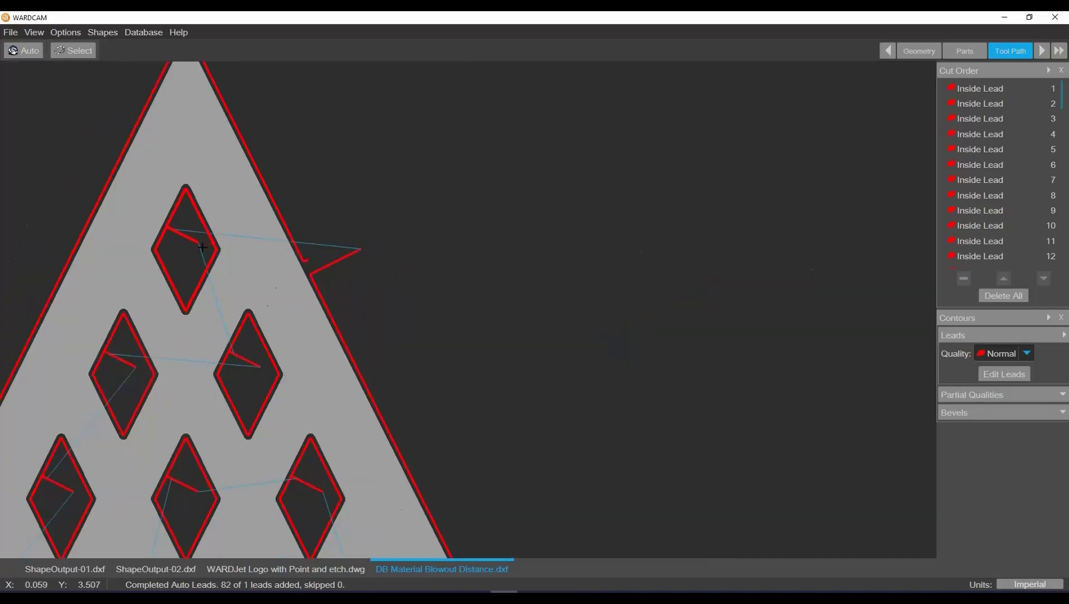
pyautogui.scroll(-3, 268, 273)
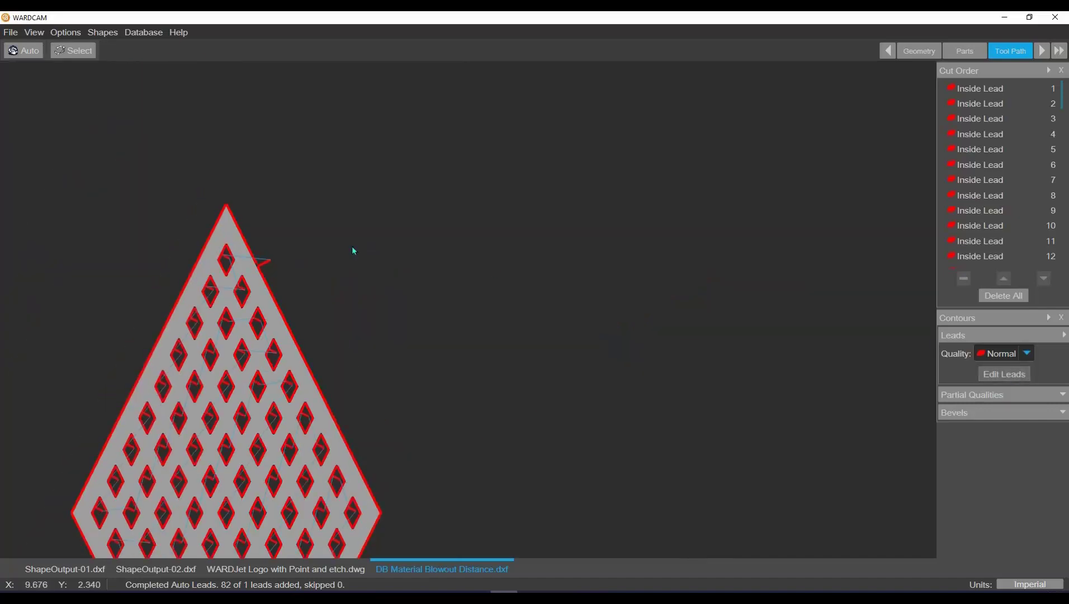
# Step: Set DB_Material_BlowOutDist to 0 for 0.063 in. Aluminium (6061) in the material database and save it
pyautogui.click(989, 374)
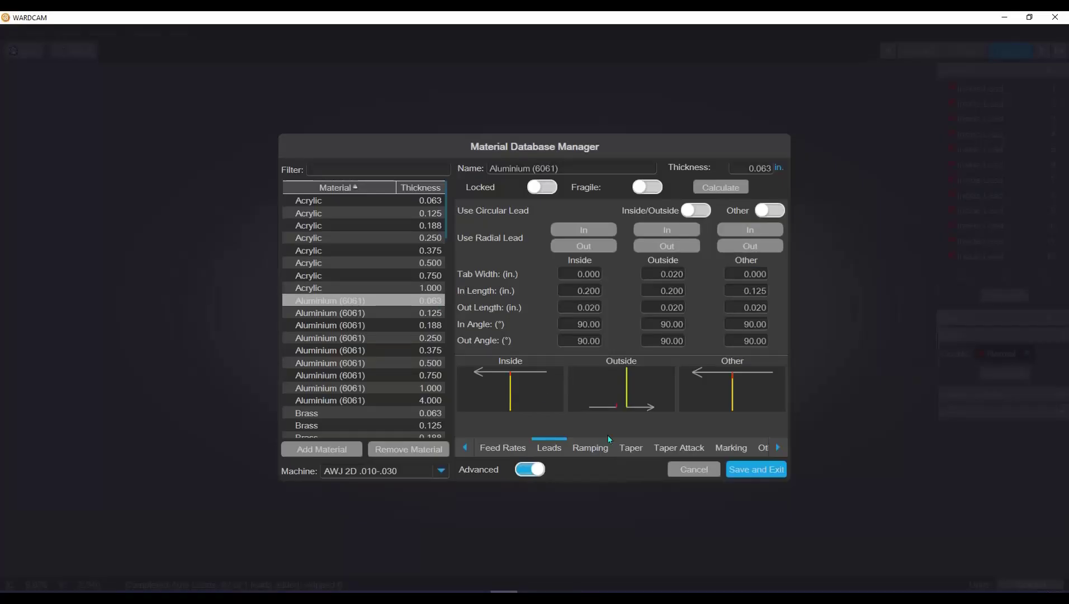
pyautogui.click(762, 451)
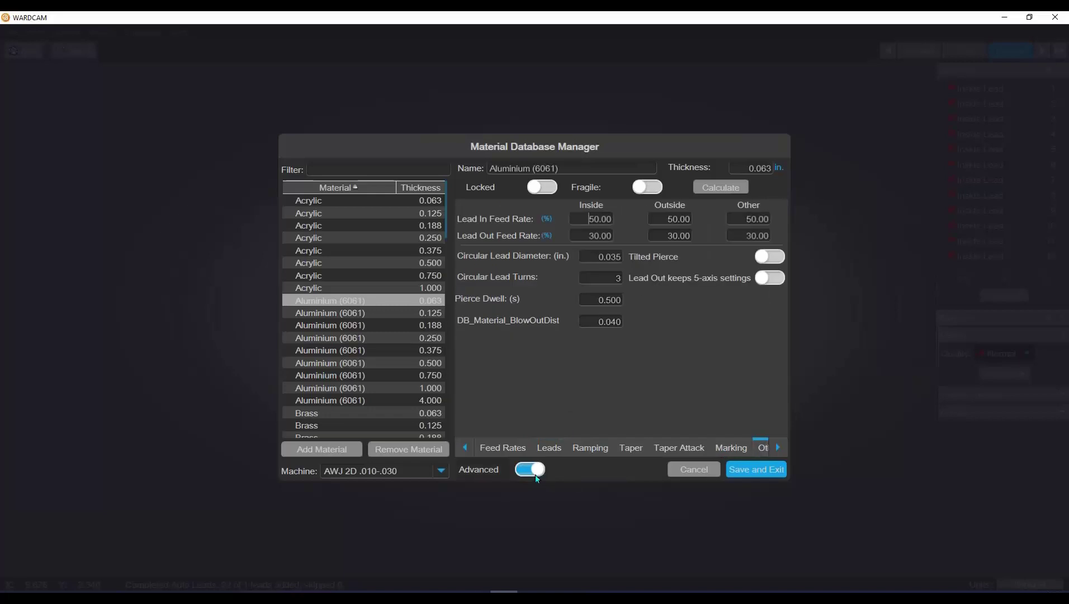
pyautogui.click(756, 449)
pyautogui.moveTo(596, 320); pyautogui.dragTo(668, 327)
pyautogui.write('0')
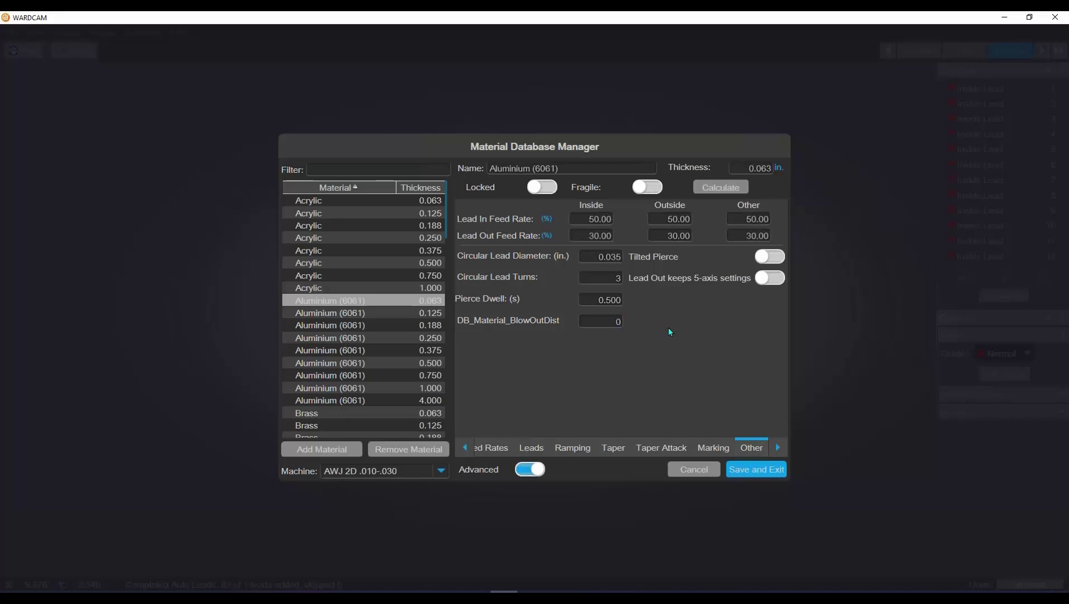
pyautogui.click(741, 470)
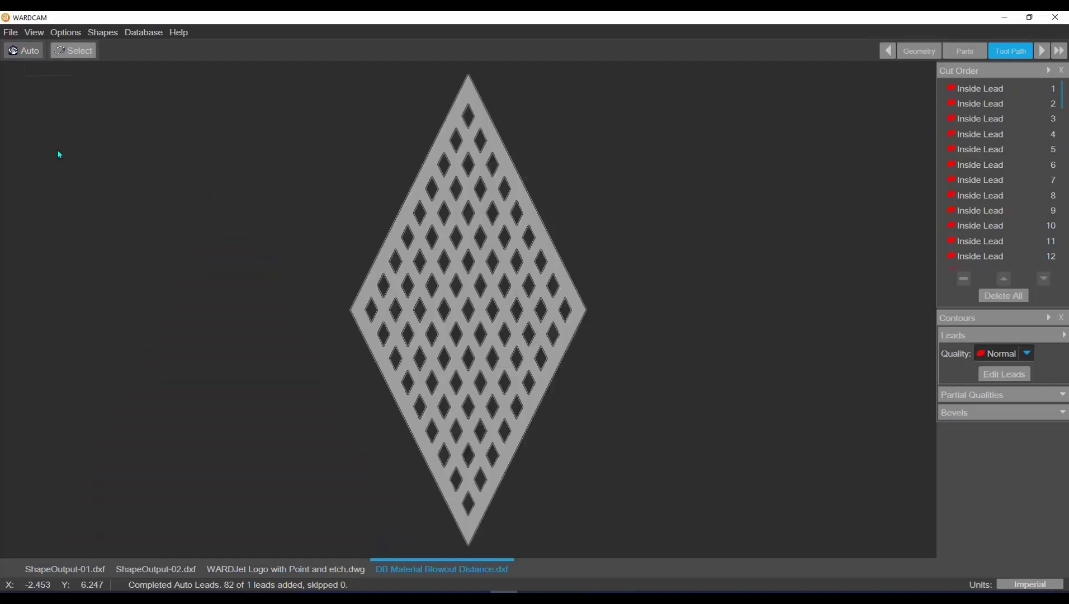
# Step: Examine the regenerated leads and cutting order across the diamond cutouts, comparing each pierce point with the neighbouring travel path
pyautogui.moveTo(397, 85); pyautogui.dragTo(343, 138, button='middle')
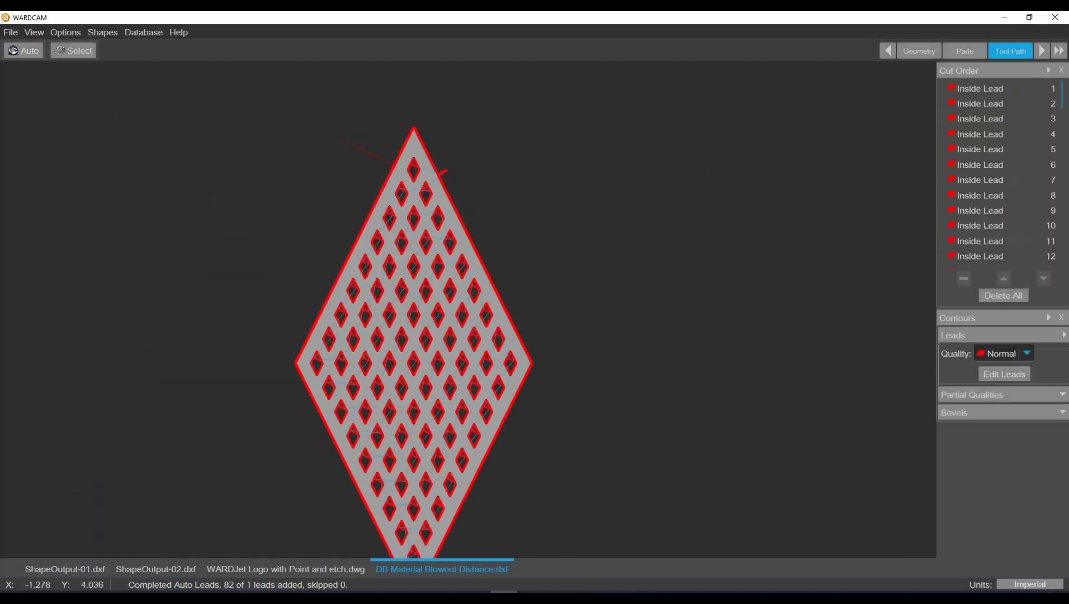
pyautogui.scroll(10, 416, 168)
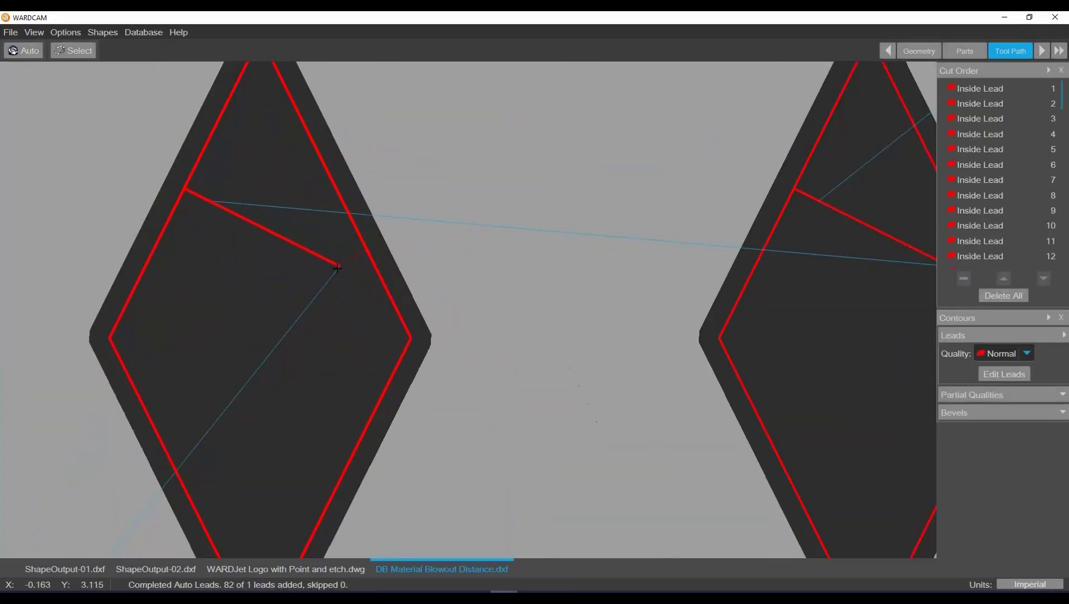
pyautogui.scroll(-3, 342, 262)
pyautogui.scroll(5, 354, 212)
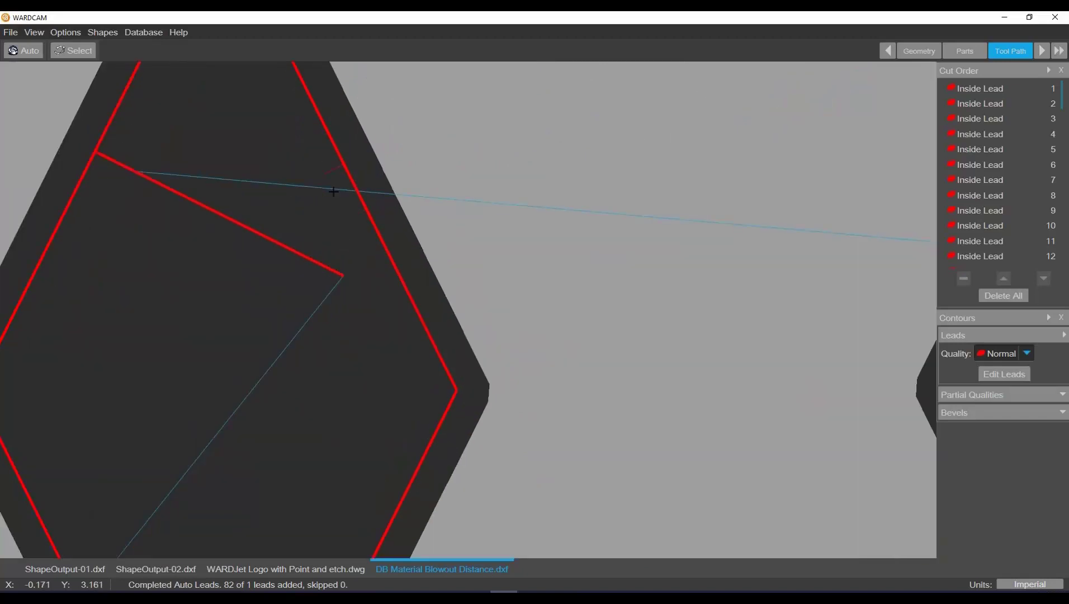
pyautogui.scroll(-6, 334, 192)
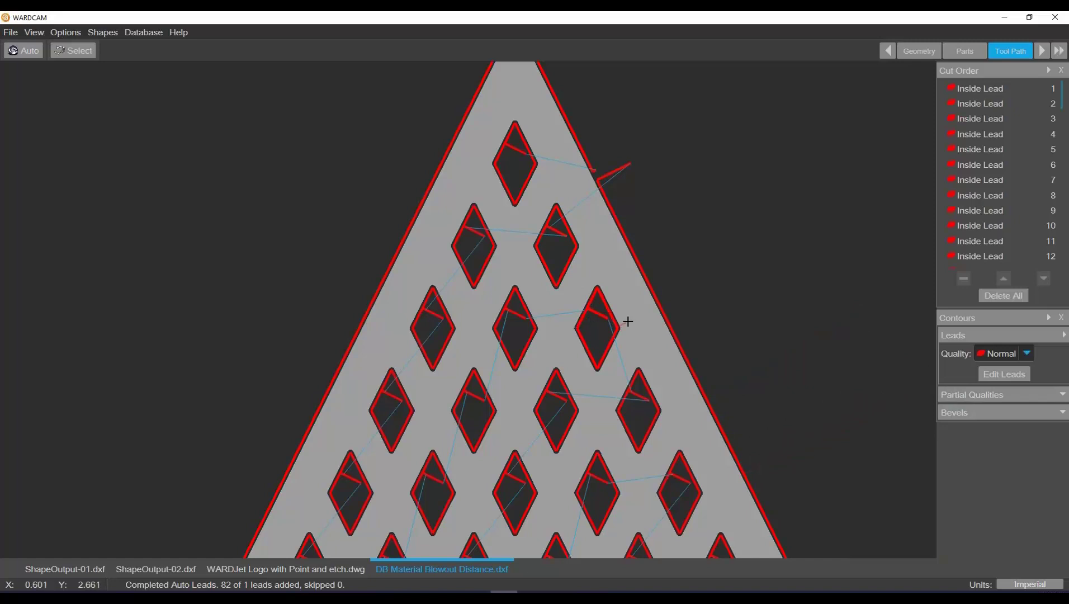
pyautogui.scroll(-3, 641, 316)
pyautogui.scroll(1, 534, 239)
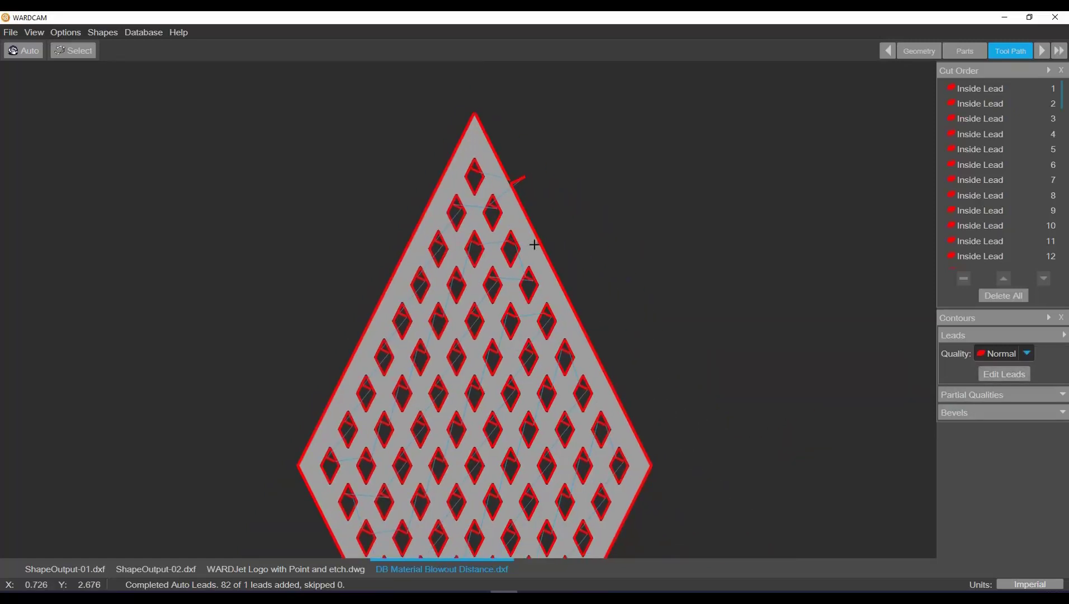
pyautogui.scroll(3, 525, 241)
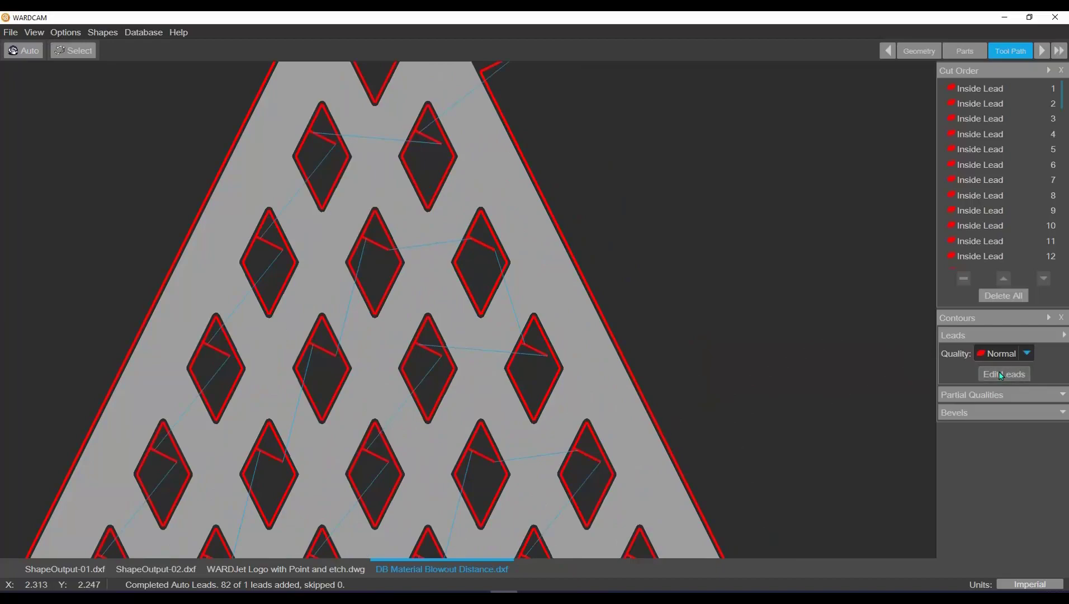
# Step: Set DB_Material_BlowOutDist to .06 for 0.063 in. Aluminium (6061) in the material database and save it
pyautogui.click(983, 376)
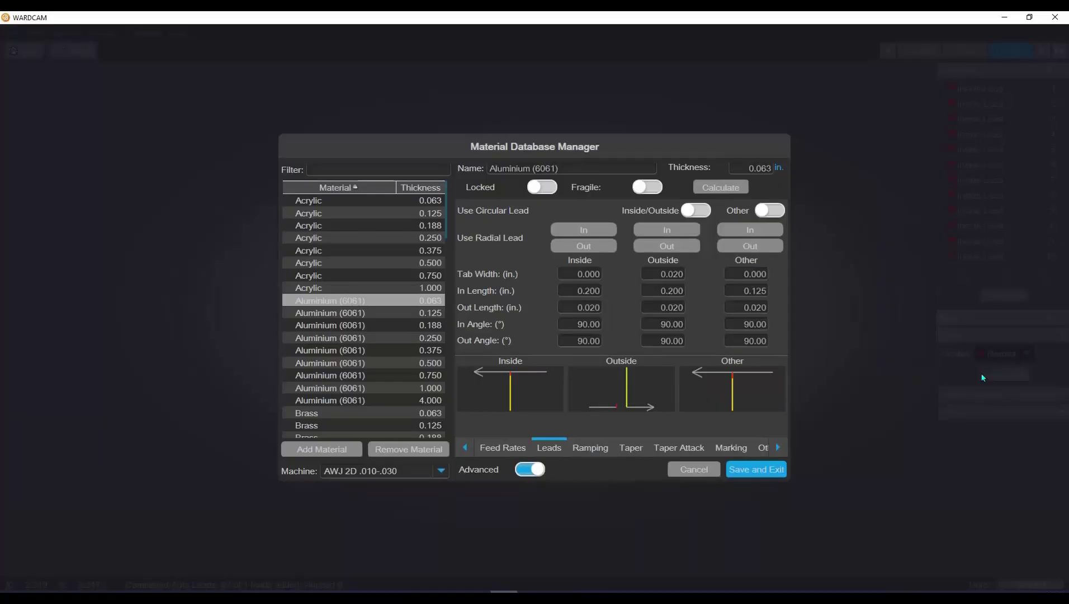
pyautogui.click(762, 448)
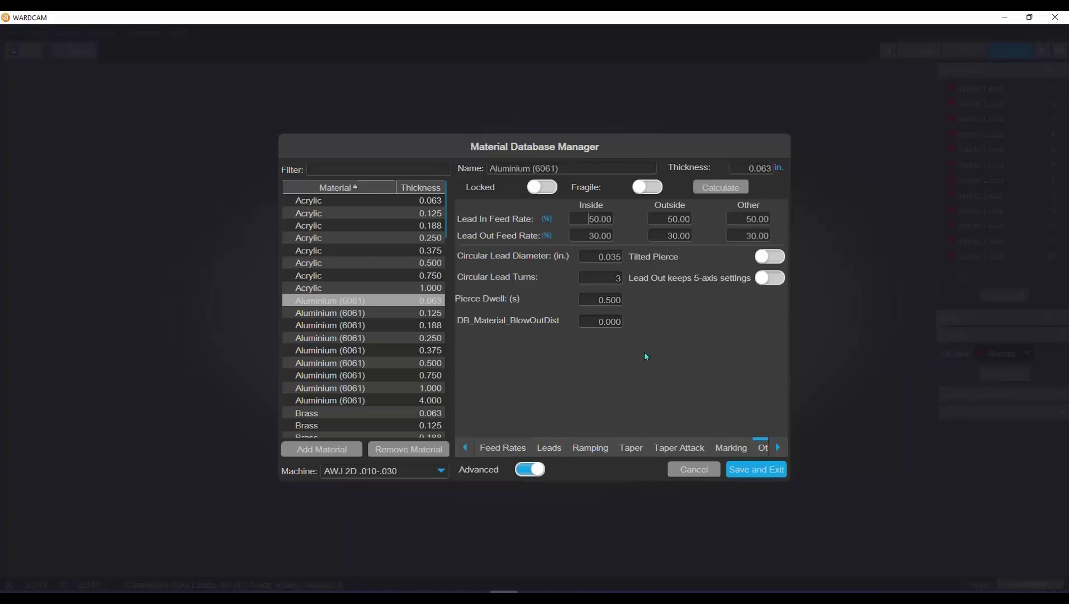
pyautogui.click(585, 320)
pyautogui.write('.06')
pyautogui.click(748, 470)
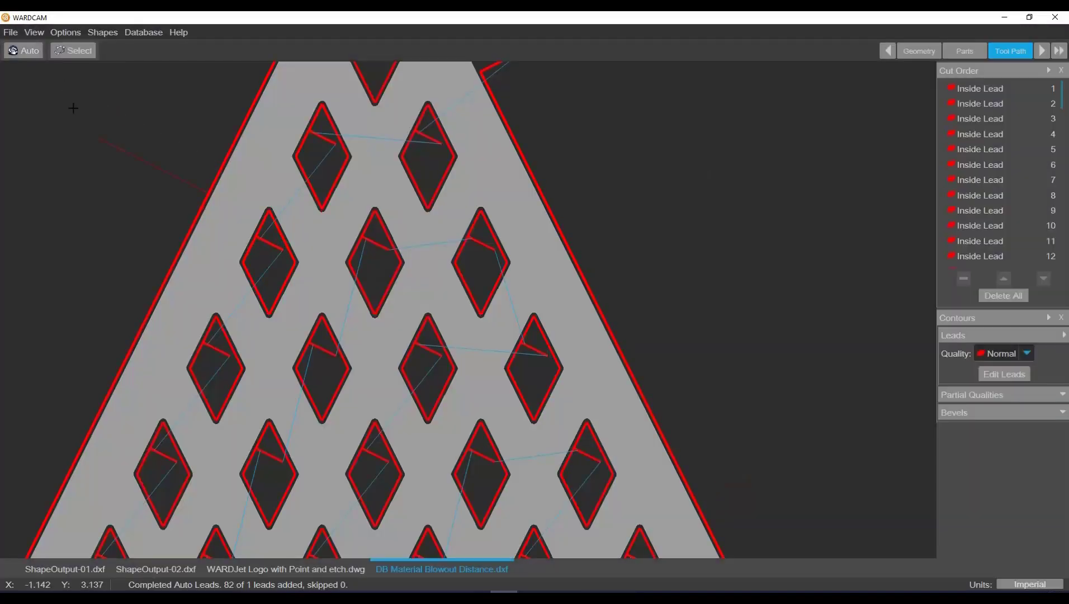
# Step: Regenerate the automatic leads on the diamond pattern and inspect the pierce points inside the cutouts up close
pyautogui.click(28, 53)
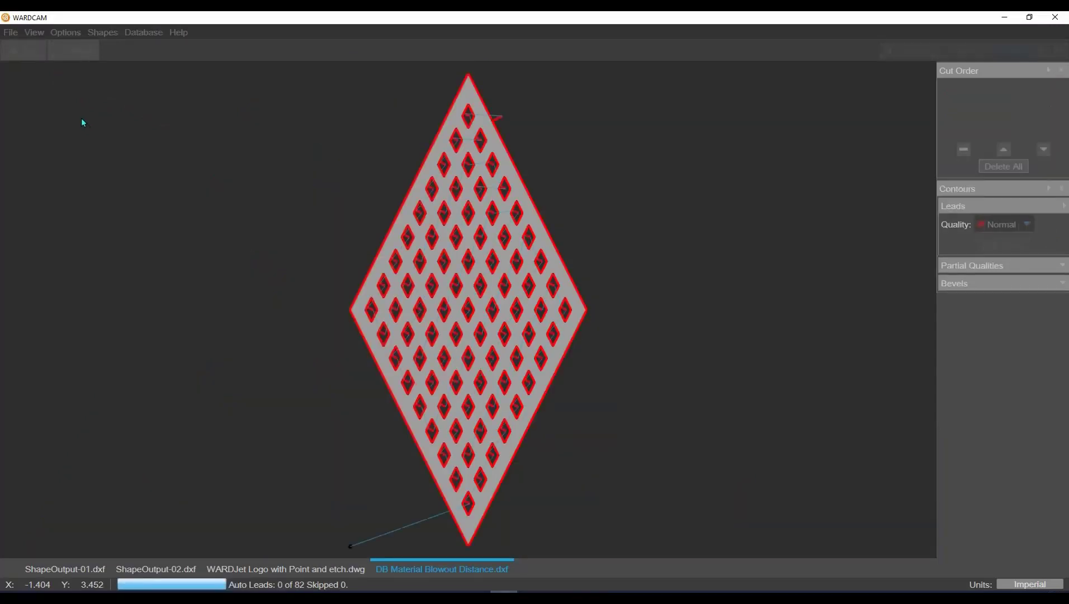
pyautogui.scroll(10, 420, 310)
pyautogui.scroll(1, 419, 310)
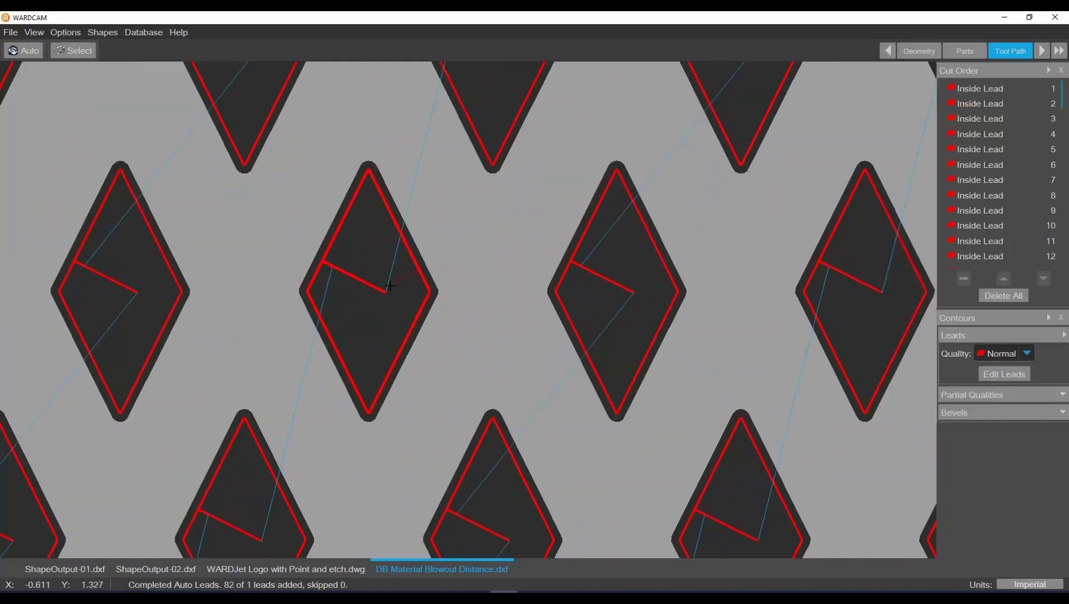
# Step: Raise DB_Material_BlowOutDist to .125 for 0.063 in. Aluminium (6061) and save the material settings
pyautogui.click(1017, 380)
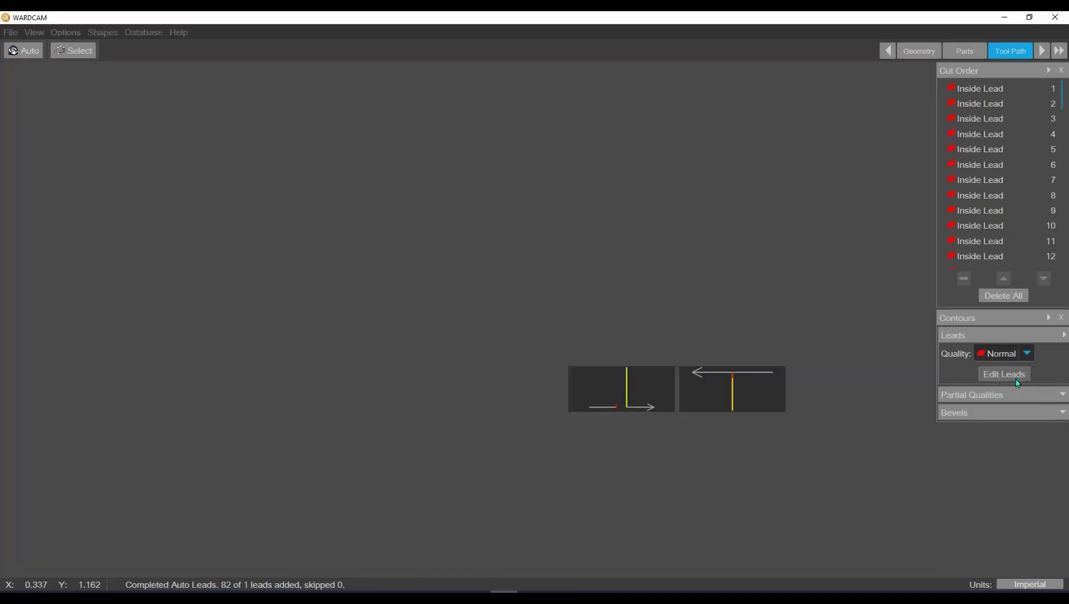
pyautogui.click(762, 448)
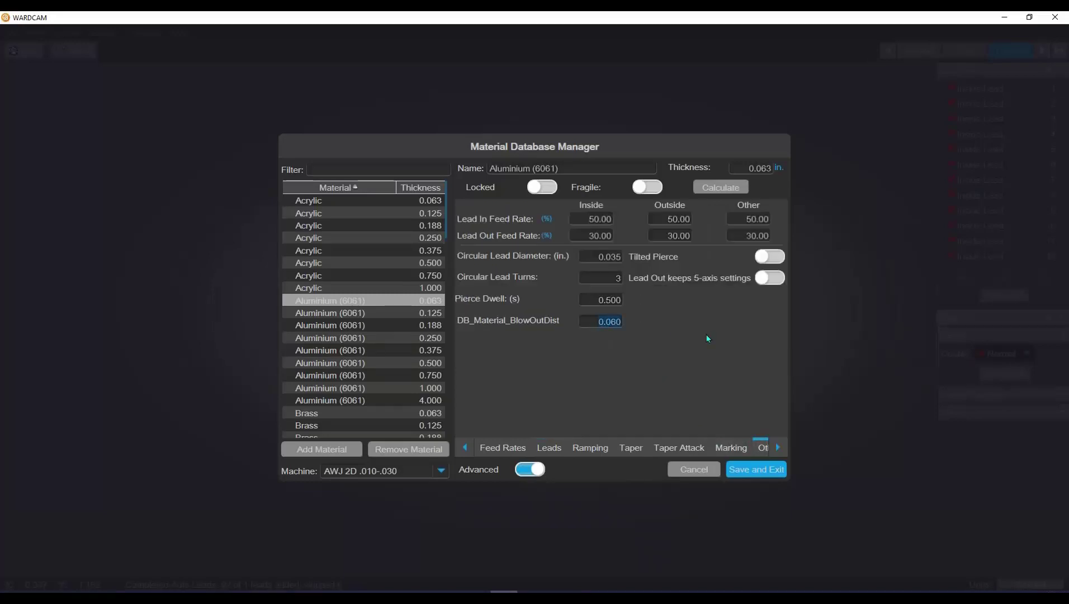
pyautogui.write('.125')
pyautogui.click(745, 470)
# Step: Regenerate the automatic leads and try to add a lead manually to one of the inner diamond cutouts
pyautogui.click(23, 52)
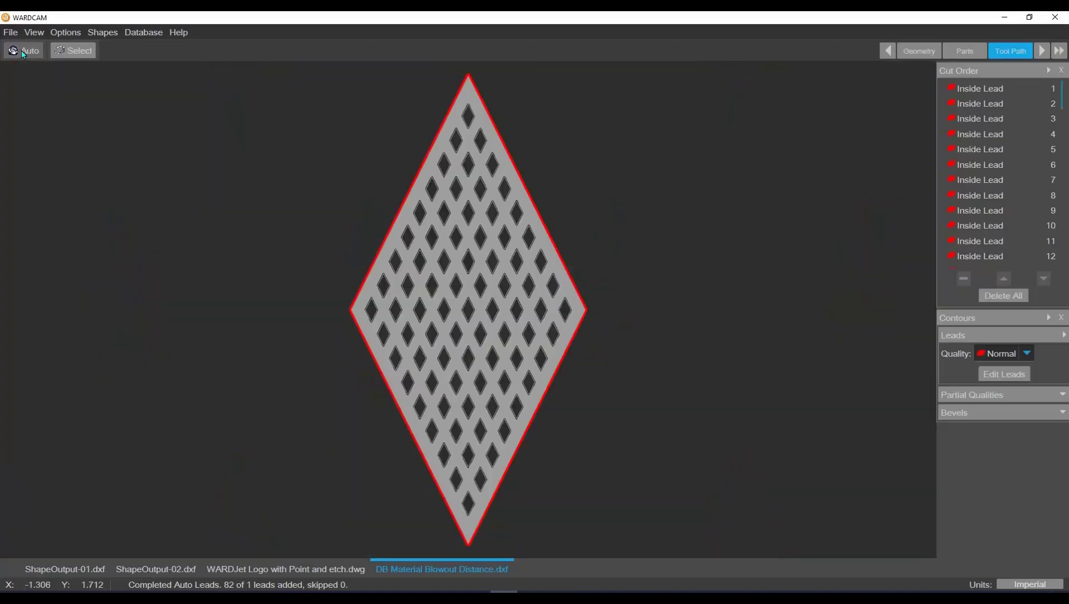
pyautogui.scroll(1, 425, 265)
pyautogui.scroll(5, 425, 265)
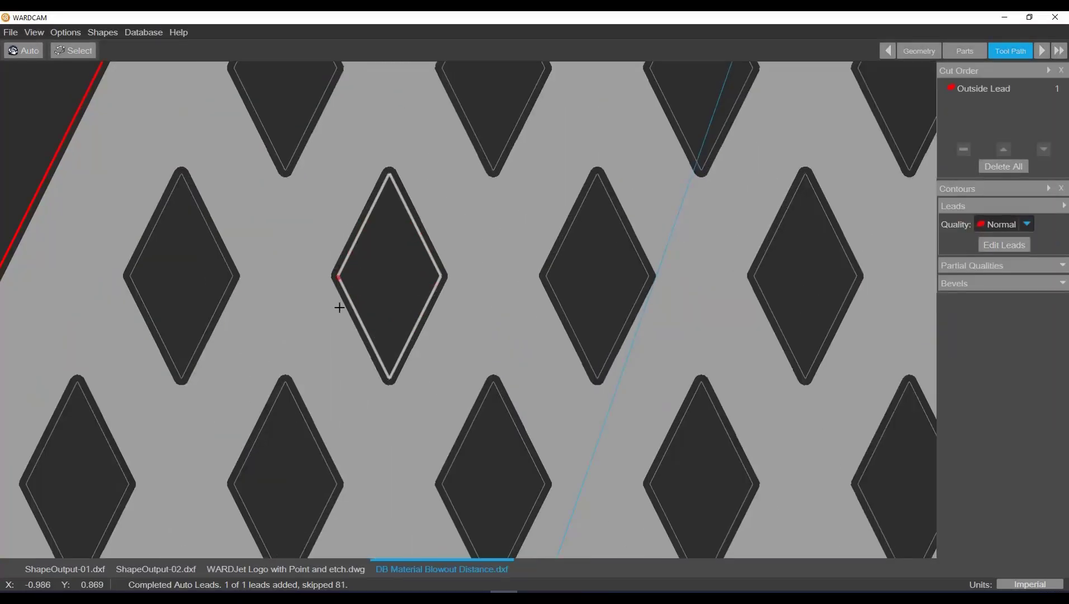
pyautogui.click(382, 244)
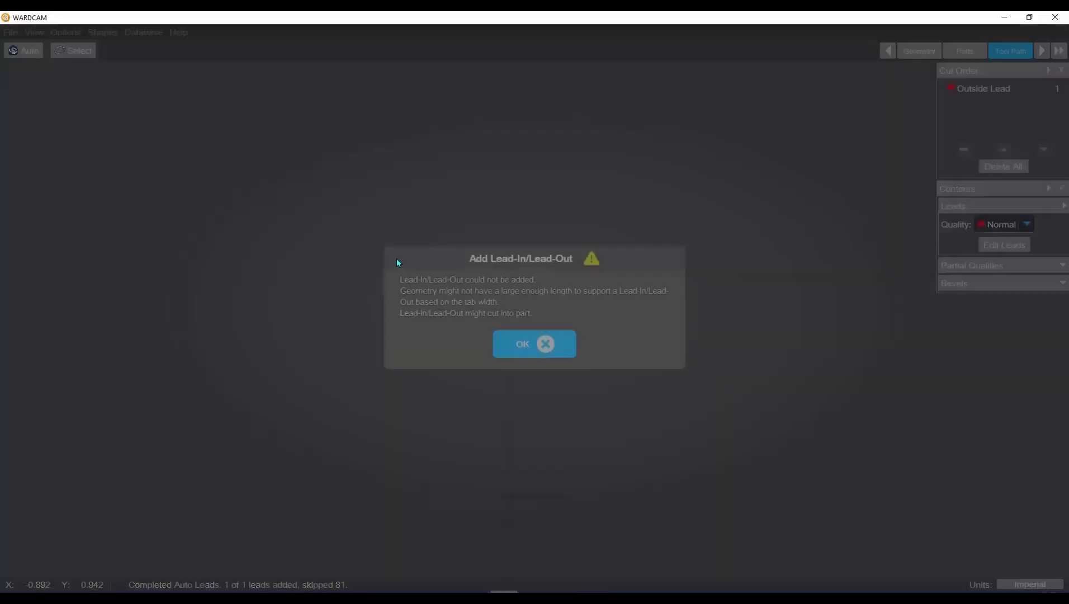
pyautogui.click(537, 344)
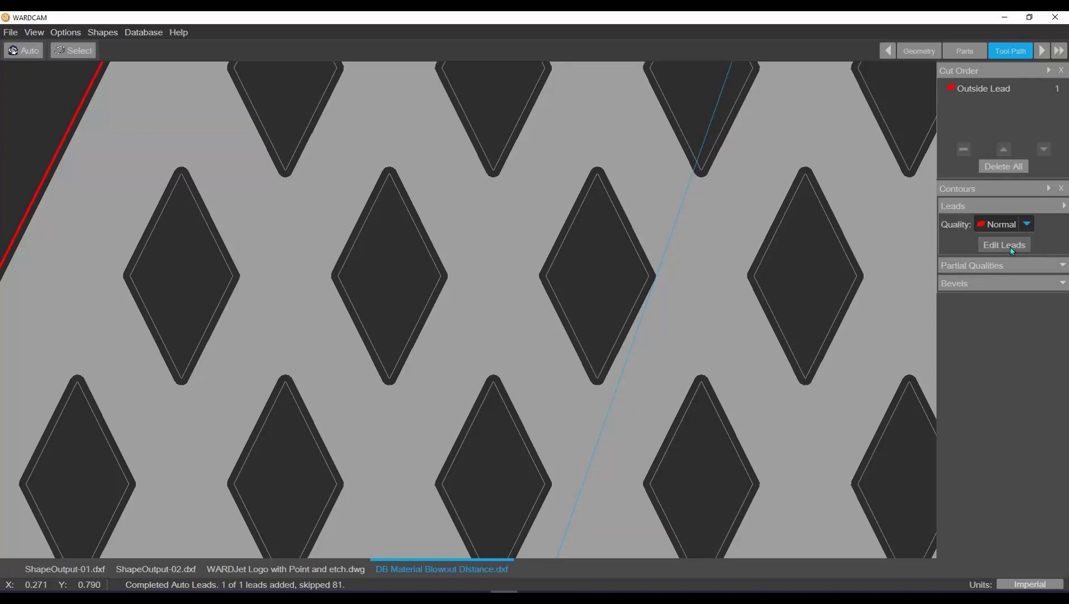
# Step: Reduce DB_Material_BlowOutDist to .08 for 0.063 in. Aluminium (6061) and save the material settings
pyautogui.click(1012, 249)
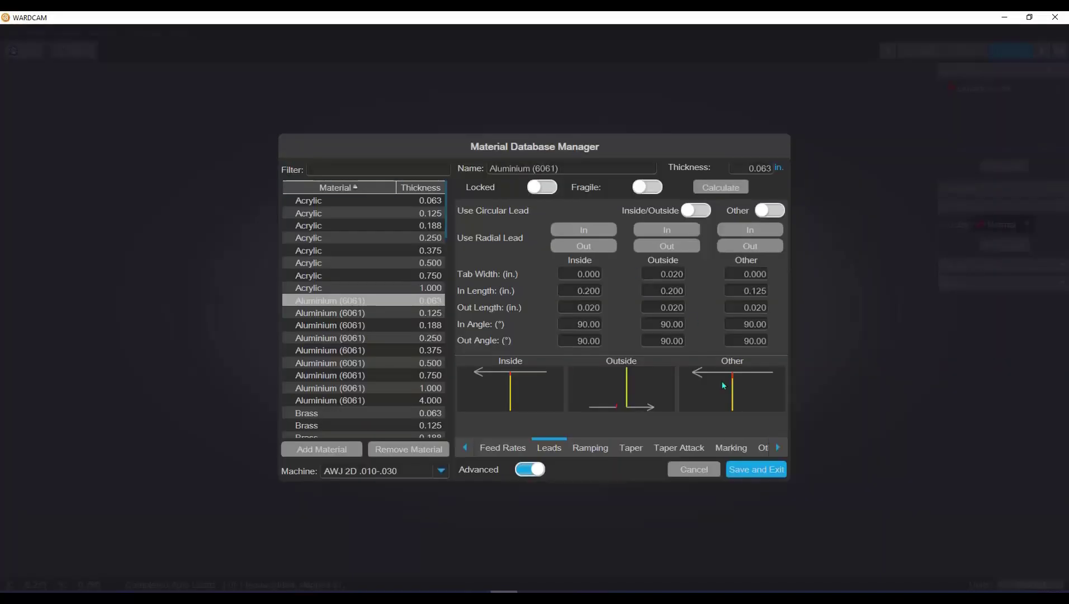
pyautogui.click(762, 447)
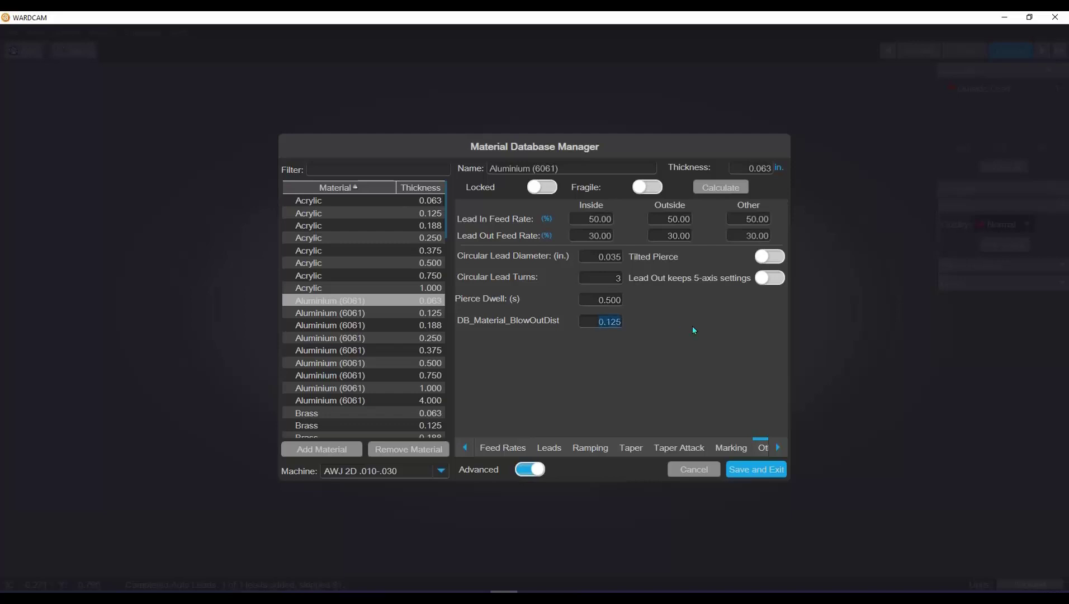
pyautogui.write('.08')
pyautogui.click(754, 468)
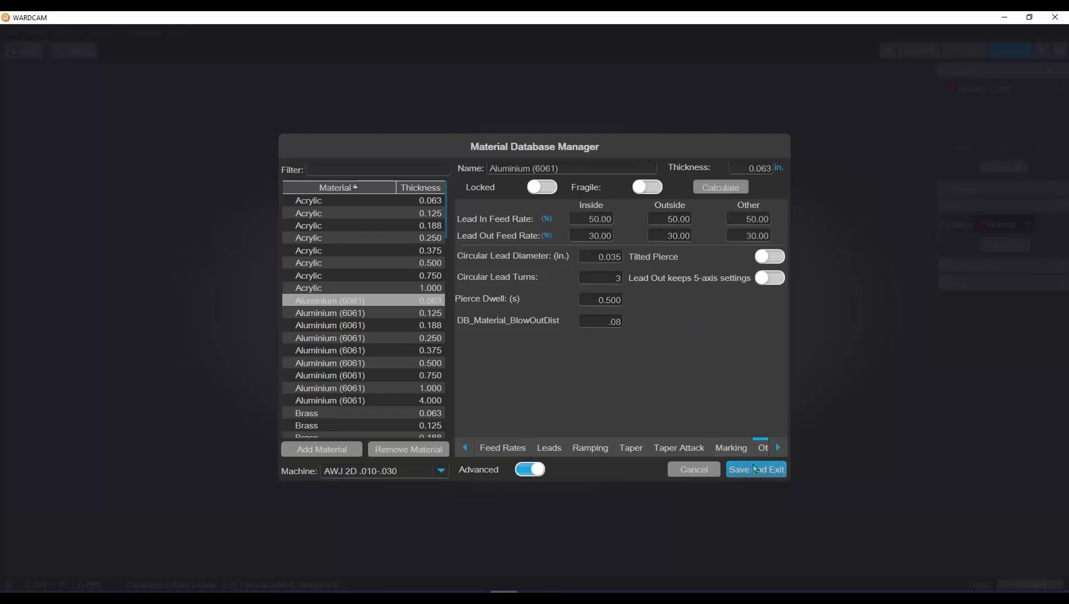
# Step: Regenerate the automatic leads for the whole diamond pattern and check their placement inside the cutouts
pyautogui.click(23, 50)
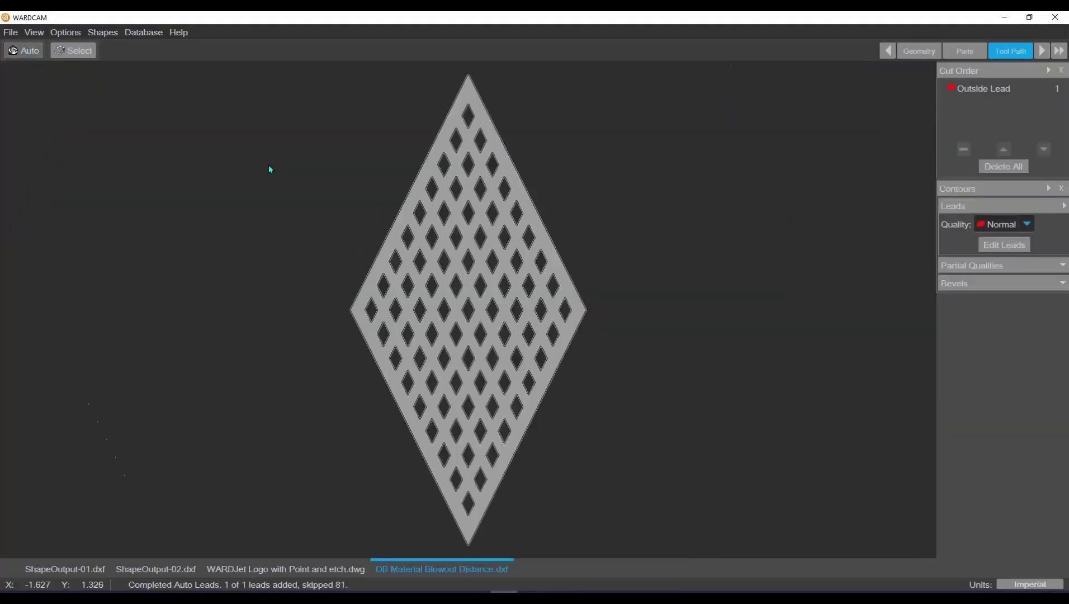
pyautogui.scroll(3, 501, 243)
pyautogui.scroll(4, 502, 243)
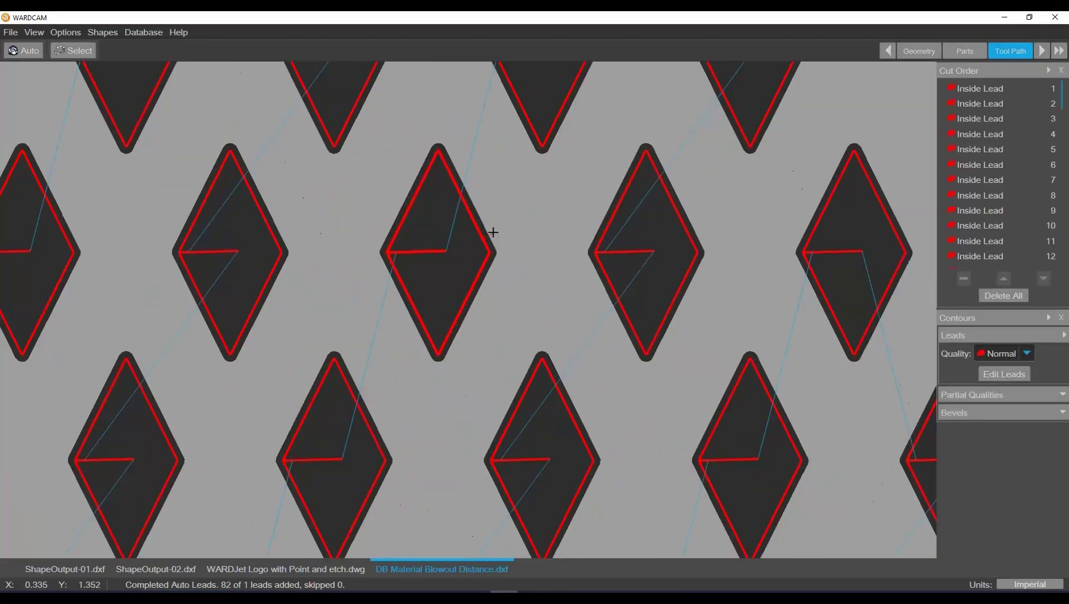
# Step: Switch to the web browser and bring up the "How to cut a fixture" YouTube page
pyautogui.scroll(-8, 502, 238)
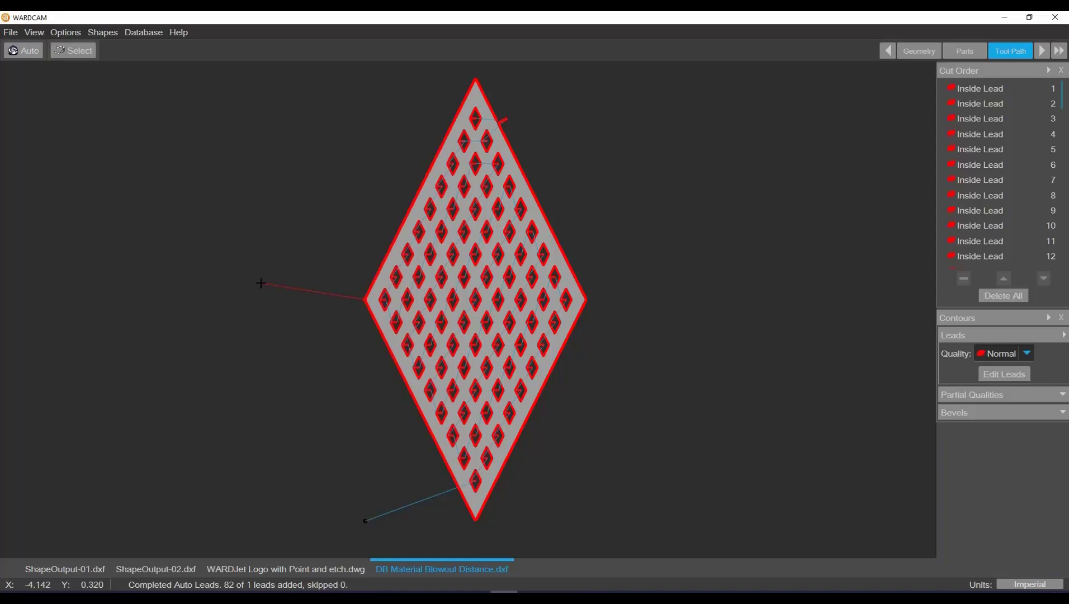
pyautogui.click(258, 596)
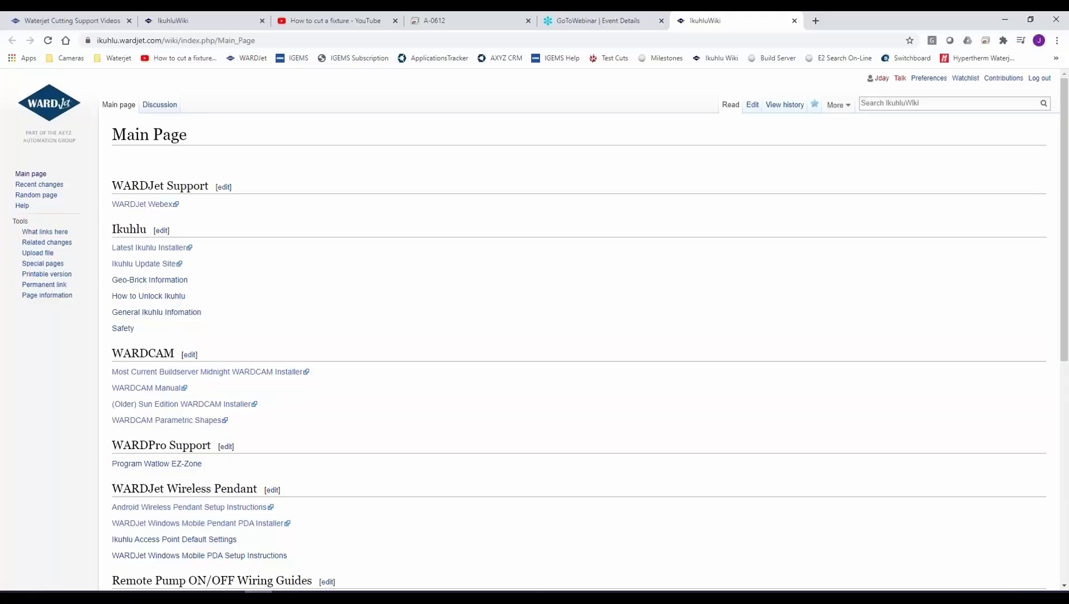
pyautogui.click(329, 21)
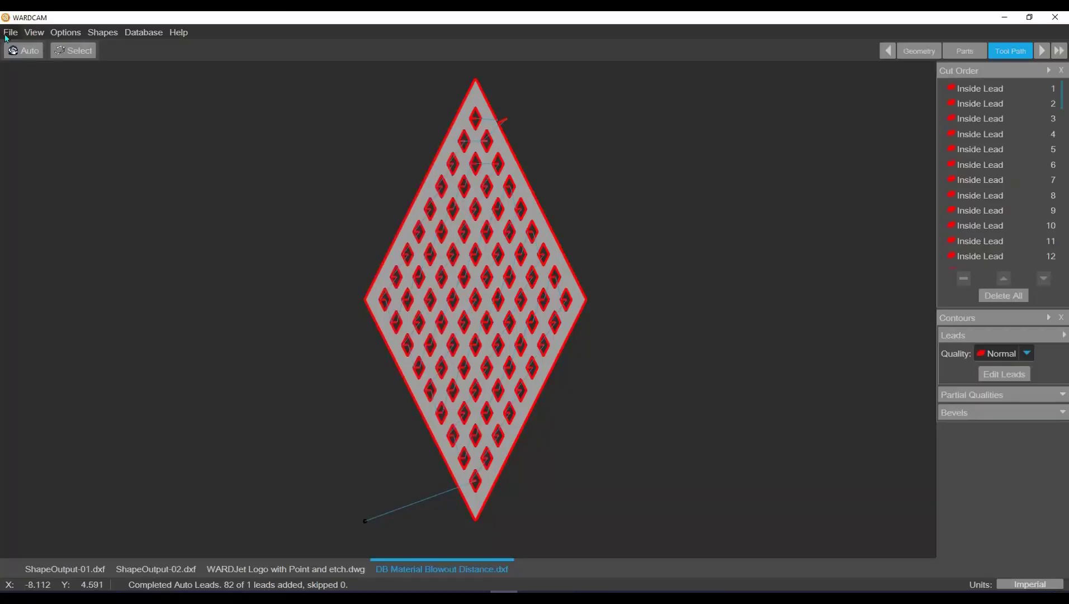
# Step: Switch back to WARDCAM and open the drawing Part for Fixture Rev 2.dwg from the Advanced Topics folder
pyautogui.click(34, 32)
pyautogui.click(31, 49)
pyautogui.click(10, 31)
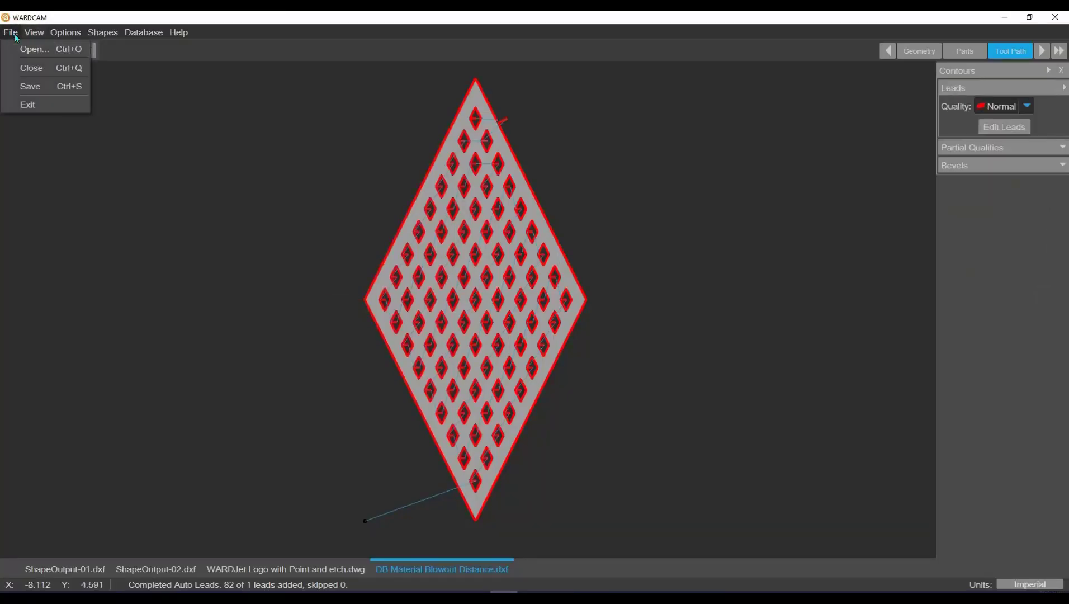
pyautogui.click(31, 49)
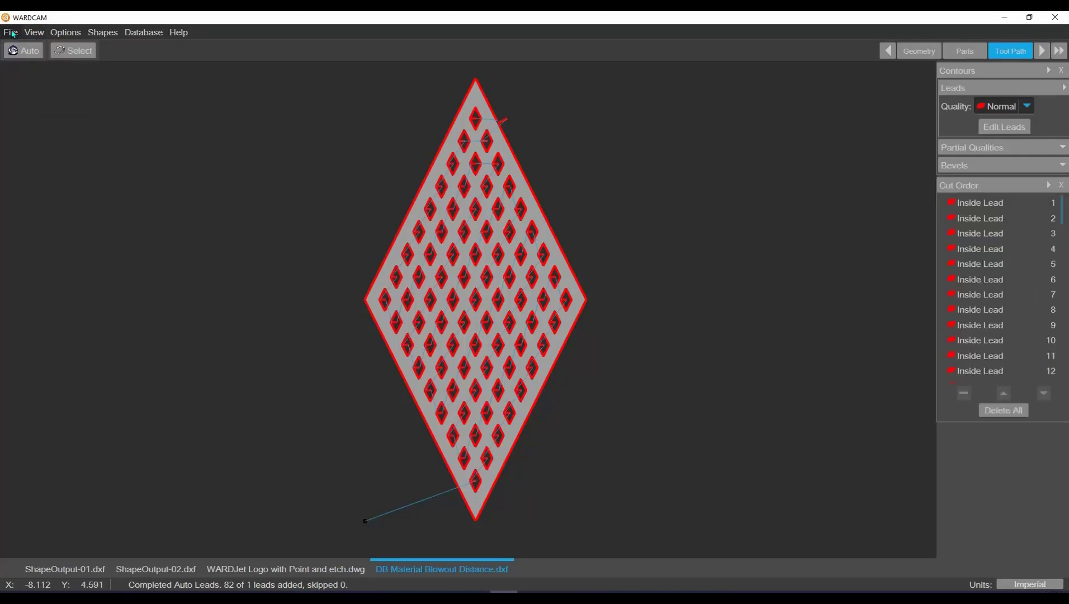
pyautogui.click(10, 32)
pyautogui.press('Escape')
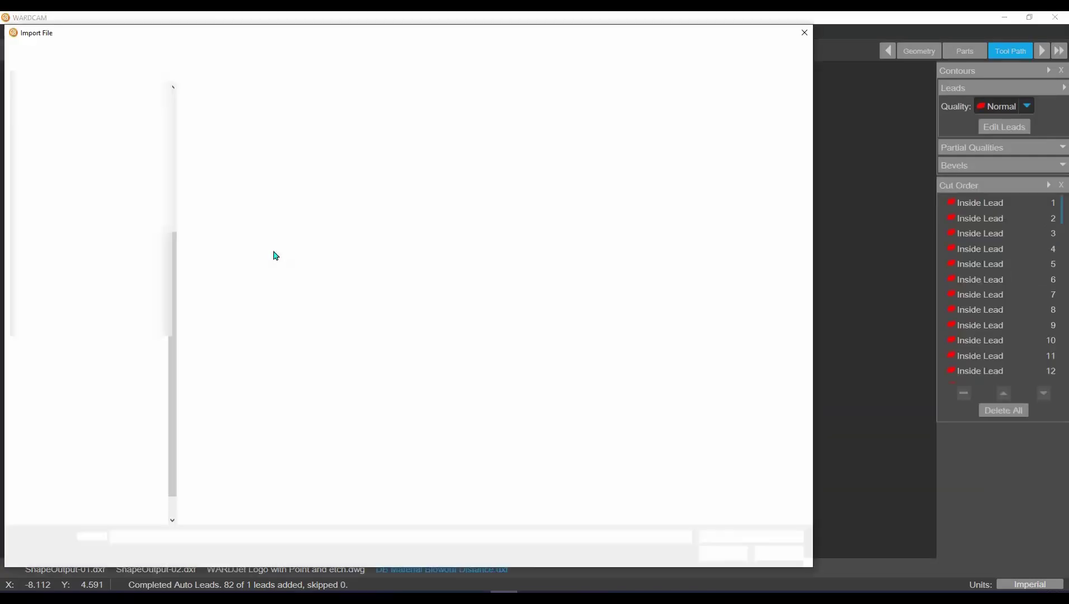
pyautogui.click(266, 188)
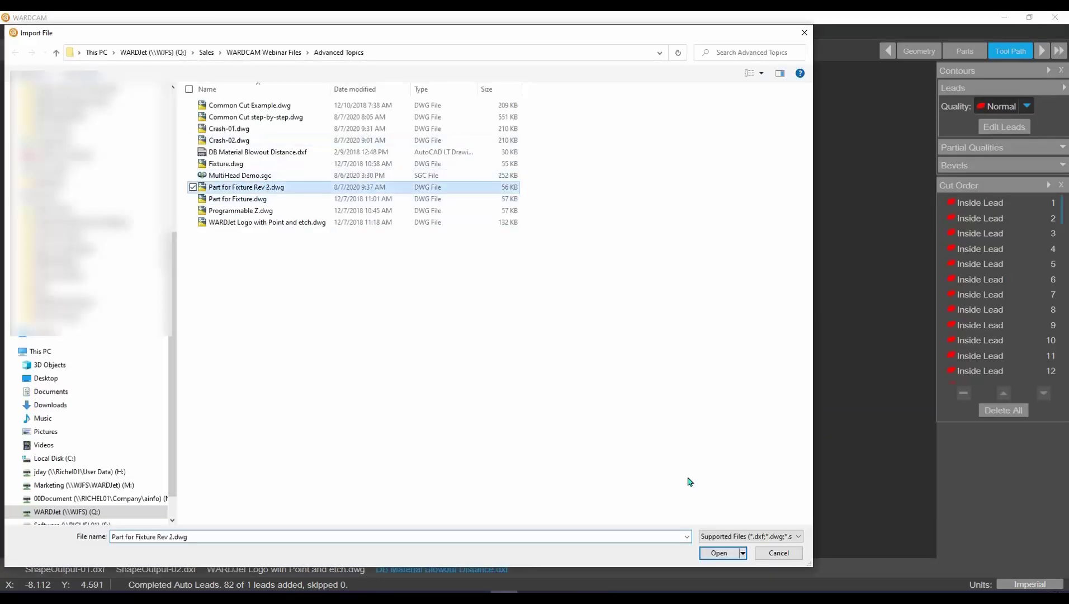
pyautogui.click(718, 553)
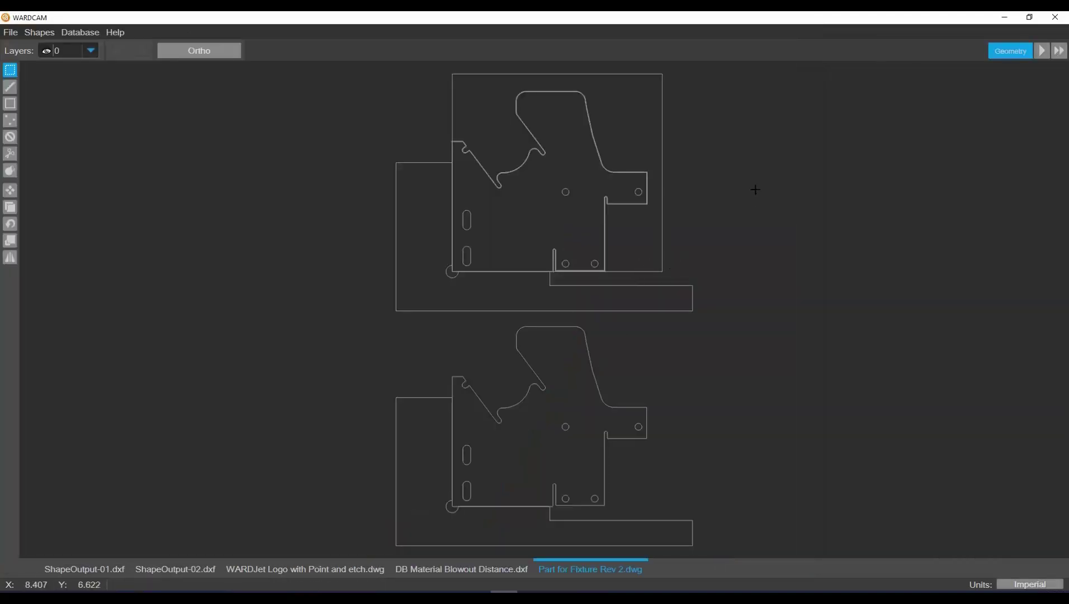
# Step: Examine how the upper part outline and its surrounding square blank sit against the L-shaped fixture
pyautogui.moveTo(754, 189); pyautogui.dragTo(722, 257, button='middle')
pyautogui.scroll(4, 475, 276)
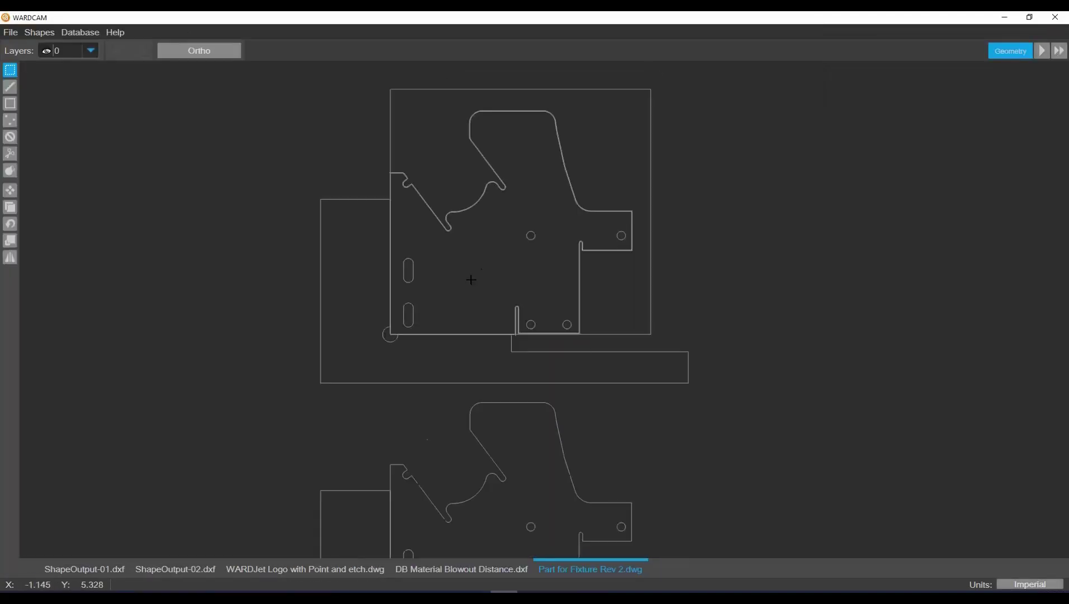
pyautogui.scroll(-3, 535, 251)
pyautogui.moveTo(552, 120); pyautogui.dragTo(503, 176, button='middle')
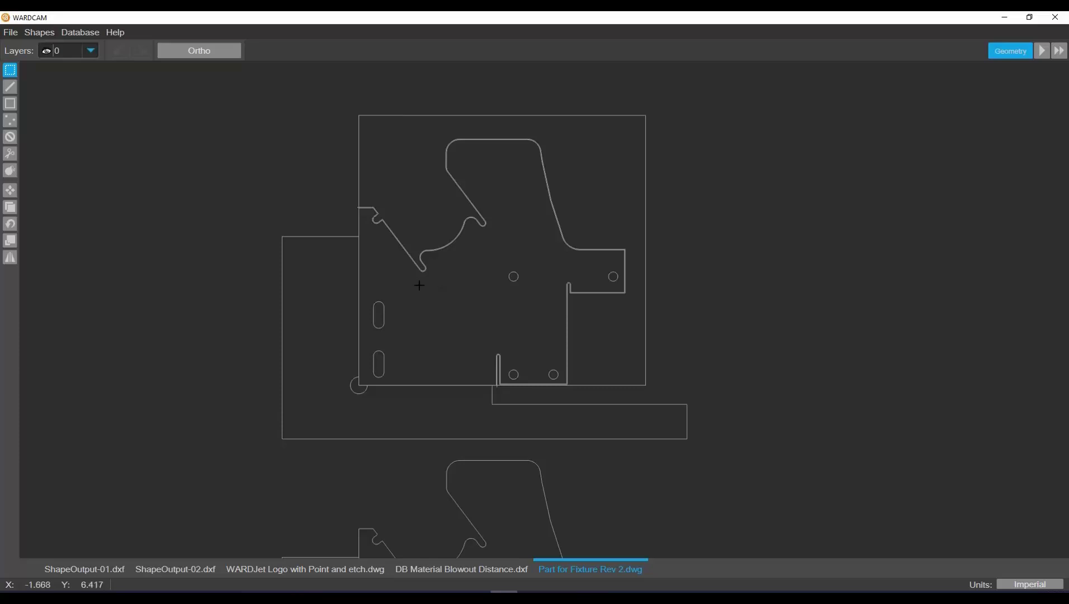
pyautogui.scroll(5, 362, 207)
pyautogui.scroll(-3, 367, 200)
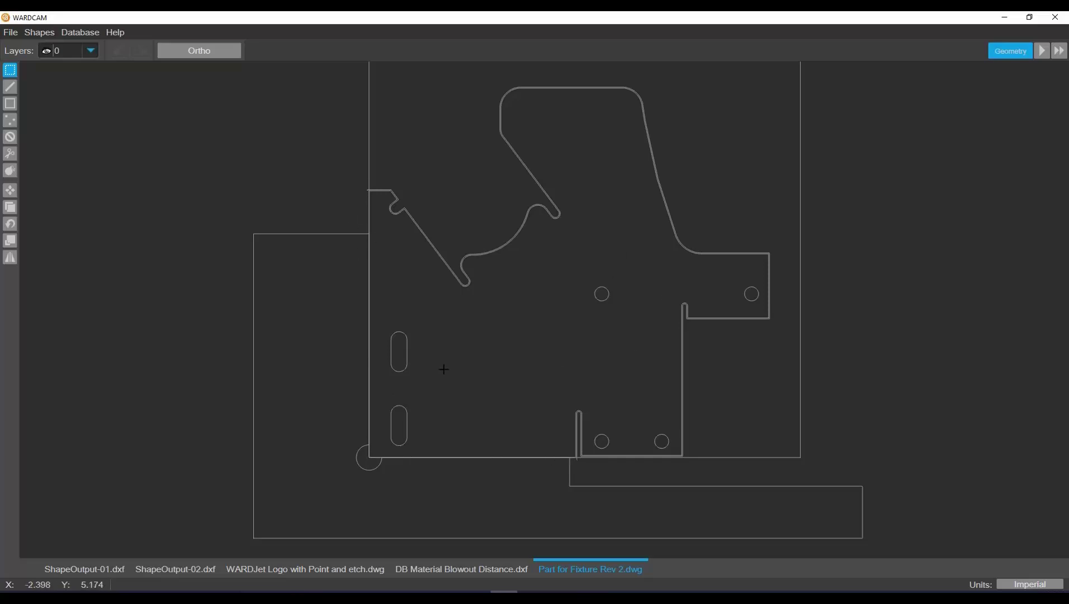
pyautogui.moveTo(438, 363)
pyautogui.mouseDown(button='middle')
pyautogui.moveTo(397, 361)
pyautogui.moveTo(375, 334)
pyautogui.moveTo(338, 341)
pyautogui.mouseUp(button='middle')
pyautogui.scroll(-3, 396, 384)
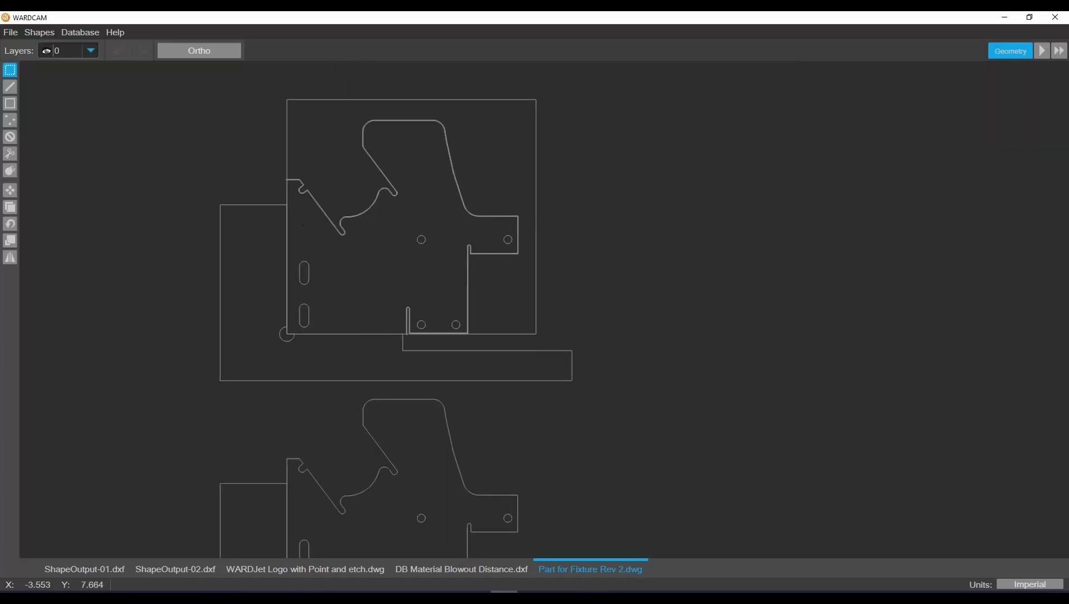
# Step: Inspect the spacing between the part's edge and the parallel offset contour around the notch near the left edge
pyautogui.moveTo(300, 198); pyautogui.dragTo(289, 237, button='middle')
pyautogui.scroll(5, 299, 217)
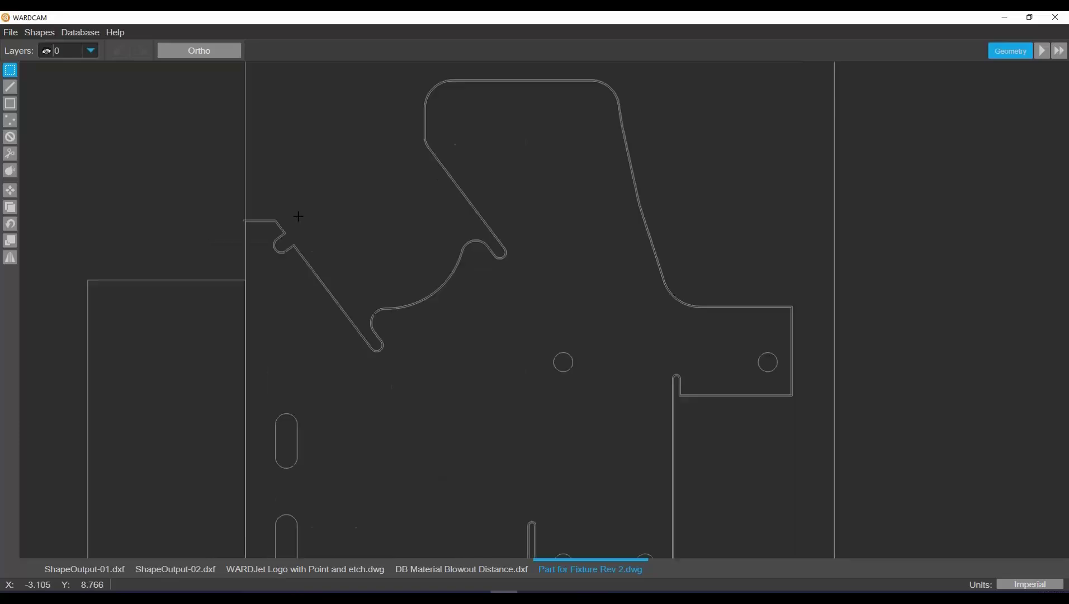
pyautogui.scroll(3, 258, 215)
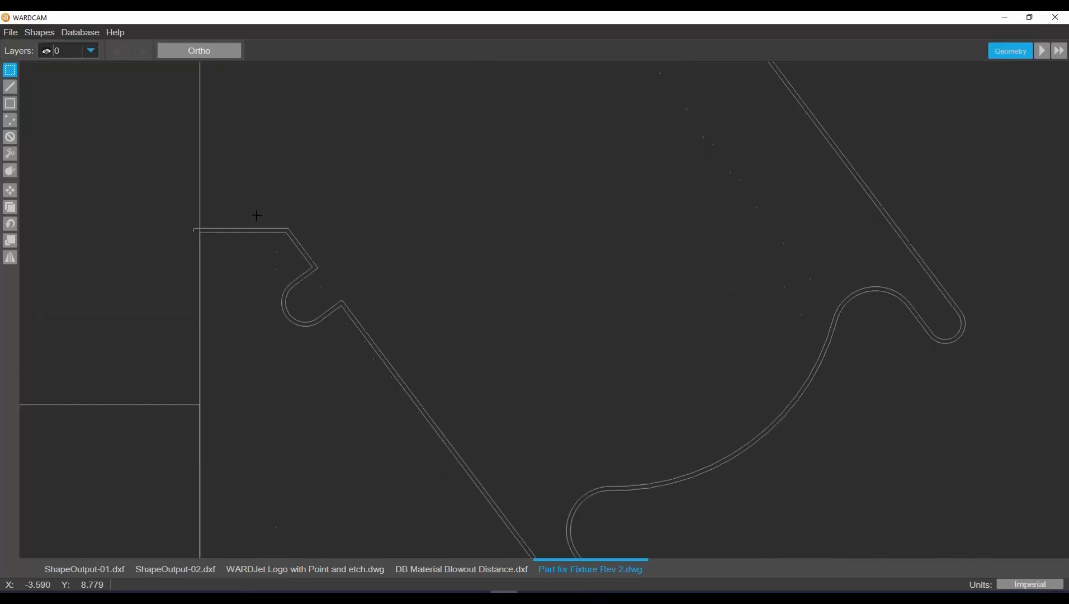
pyautogui.scroll(3, 245, 217)
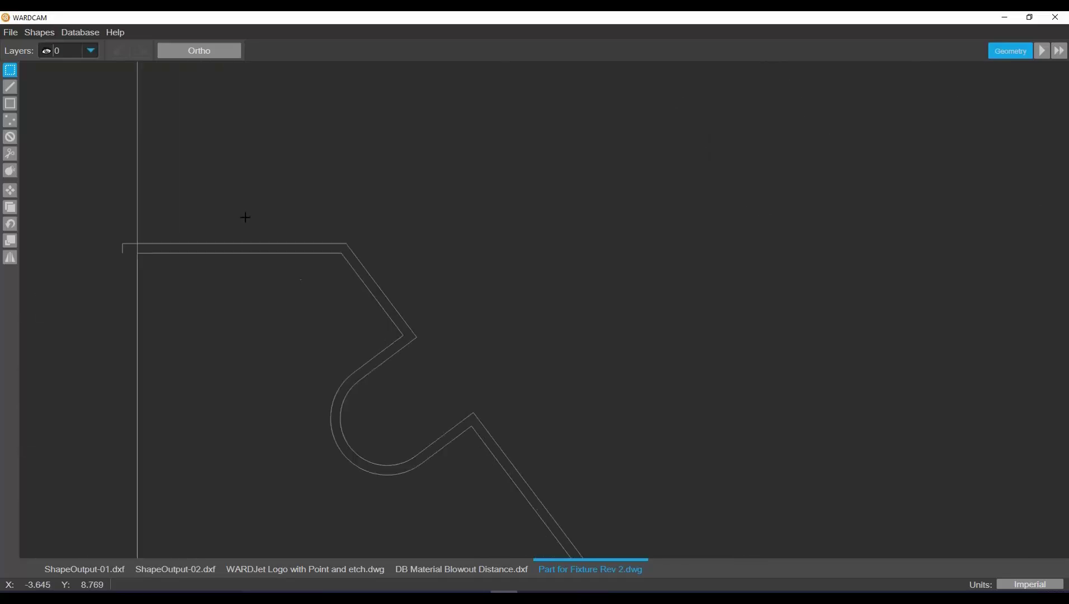
pyautogui.scroll(3, 139, 239)
pyautogui.scroll(-5, 199, 258)
pyautogui.scroll(4, 277, 253)
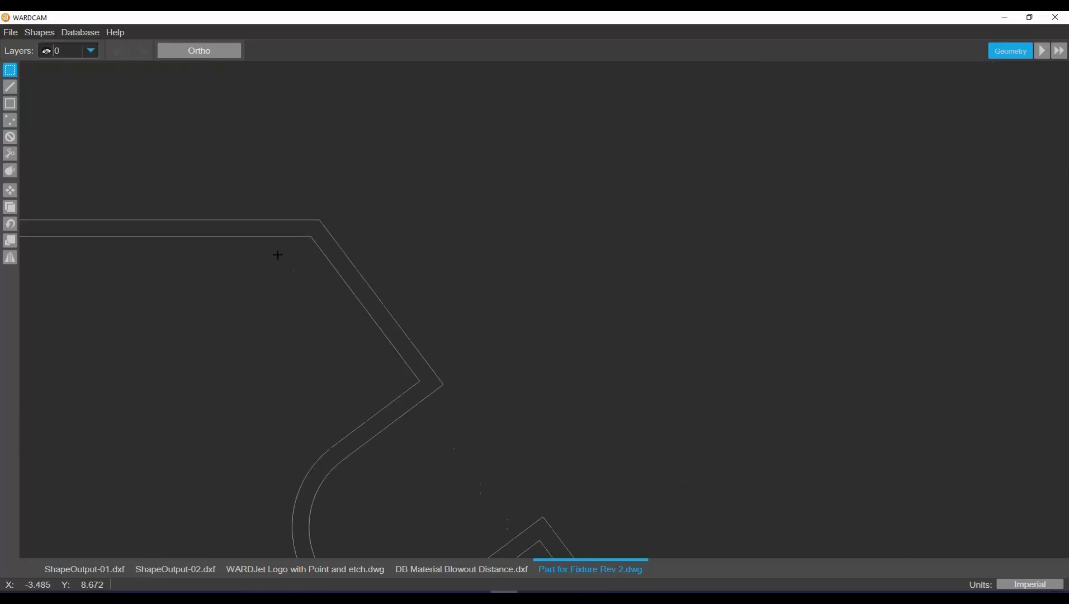
pyautogui.scroll(-2, 277, 252)
pyautogui.scroll(-2, 322, 270)
pyautogui.scroll(-3, 529, 293)
pyautogui.scroll(1, 557, 270)
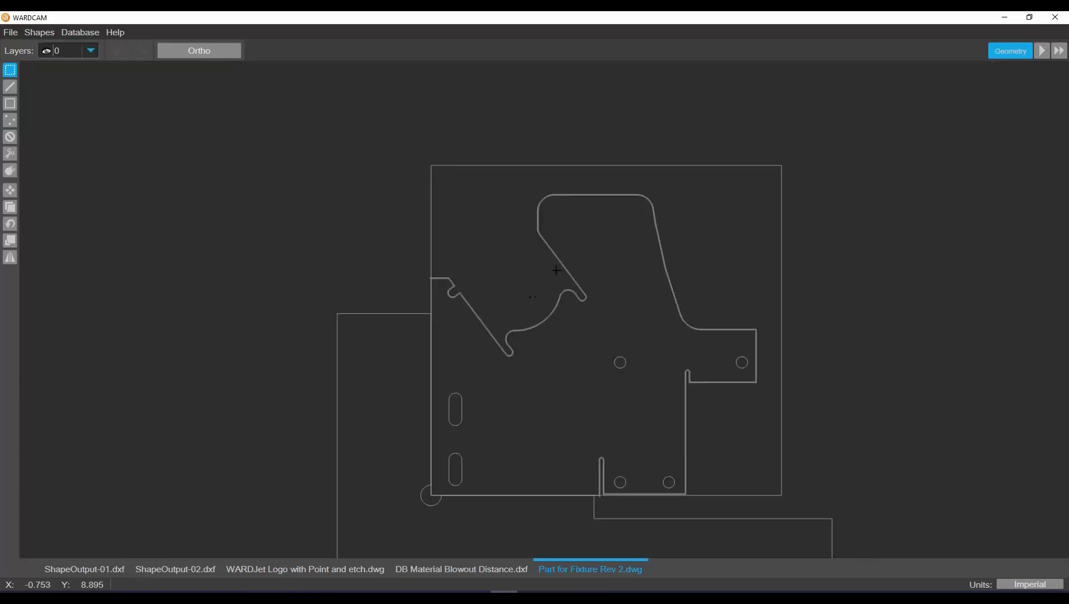
# Step: Examine both ends of the open offset contour, at the part's left edge and at the slot along the bottom edge
pyautogui.moveTo(473, 295); pyautogui.dragTo(383, 252, button='middle')
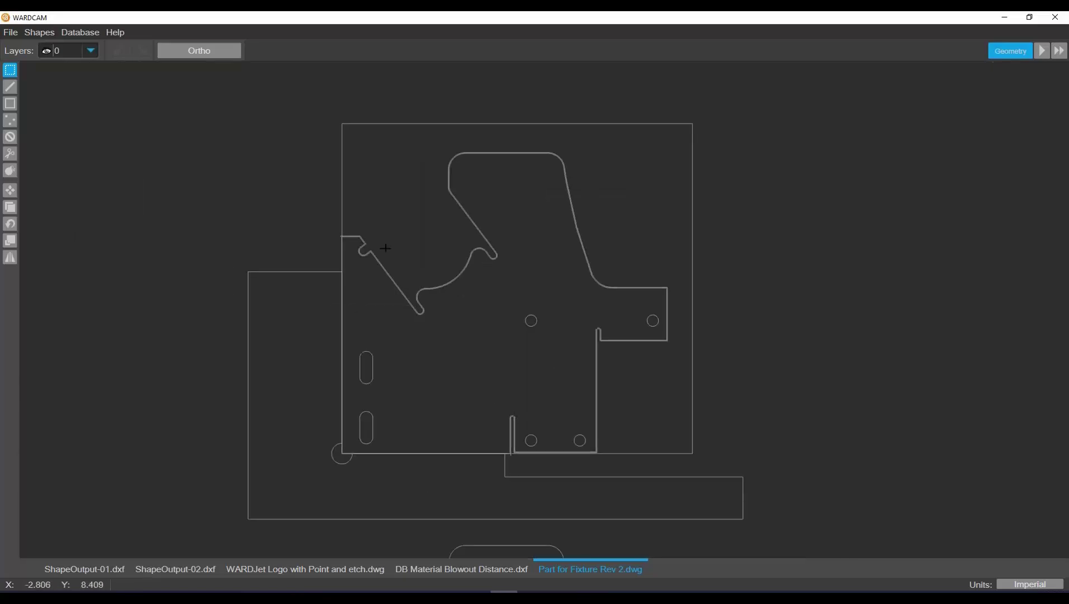
pyautogui.scroll(3, 341, 234)
pyautogui.scroll(6, 341, 235)
pyautogui.scroll(4, 381, 244)
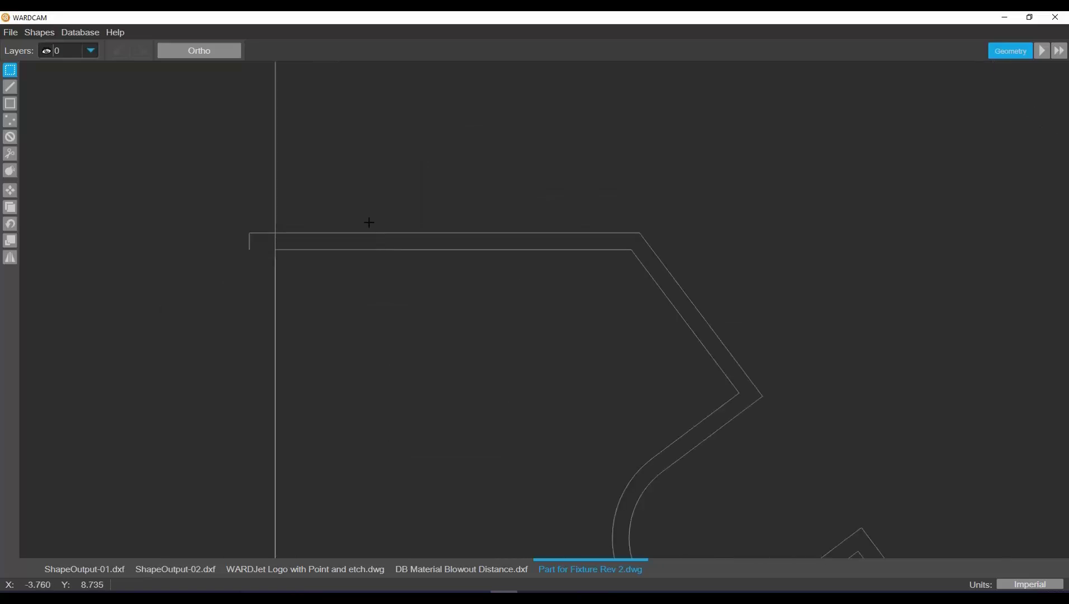
pyautogui.scroll(3, 364, 242)
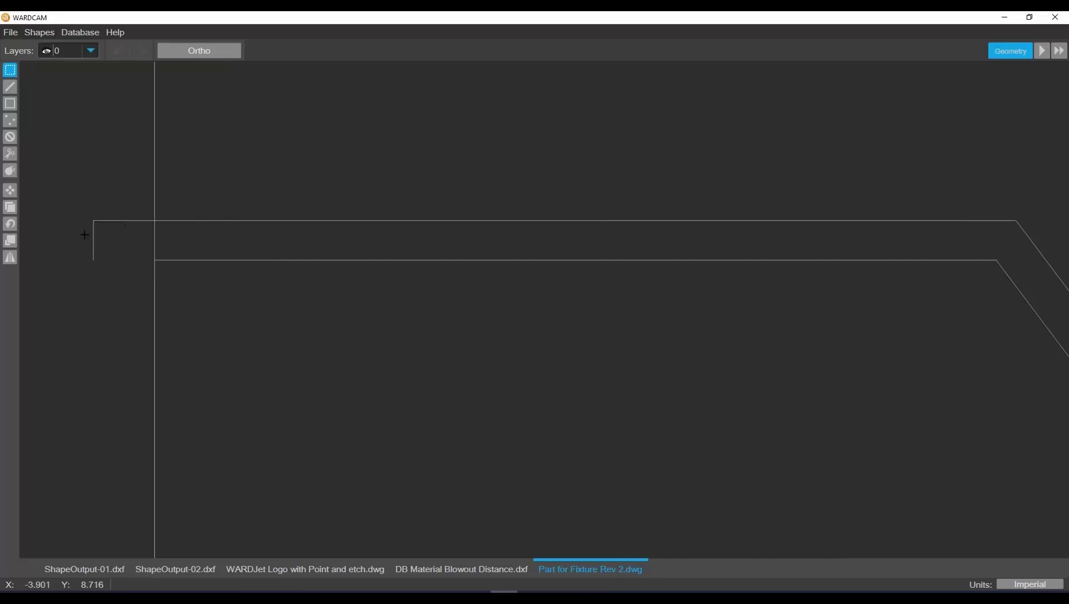
pyautogui.scroll(-3, 105, 220)
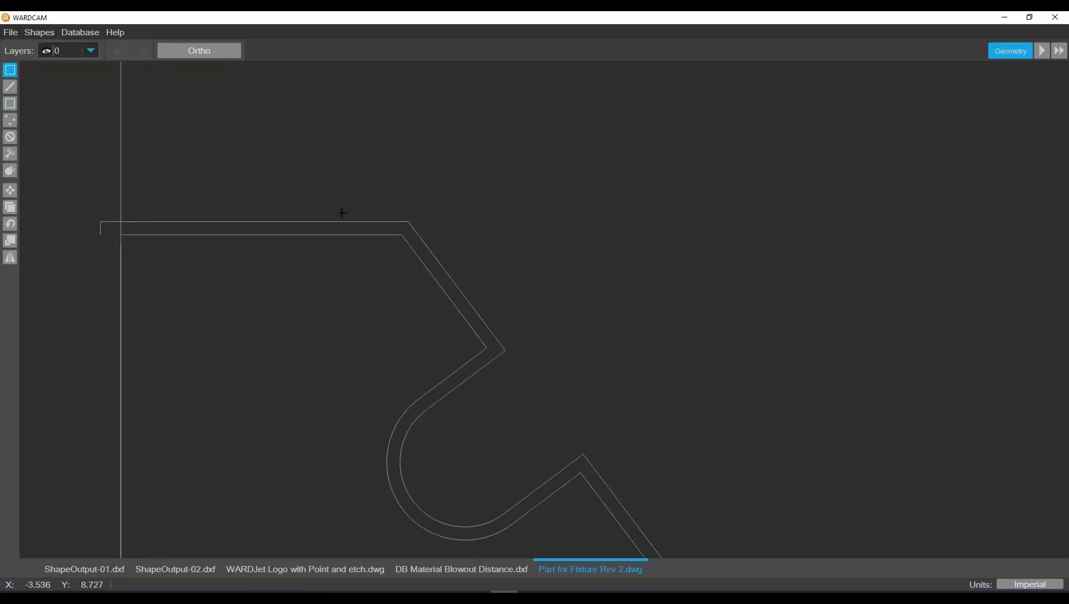
pyautogui.scroll(-6, 434, 262)
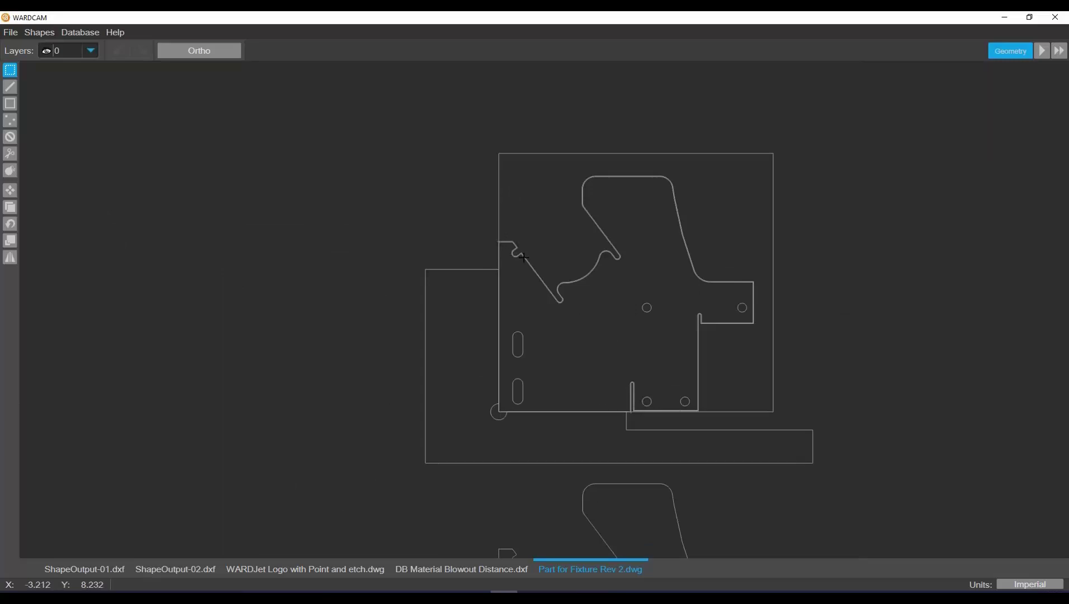
pyautogui.scroll(8, 641, 408)
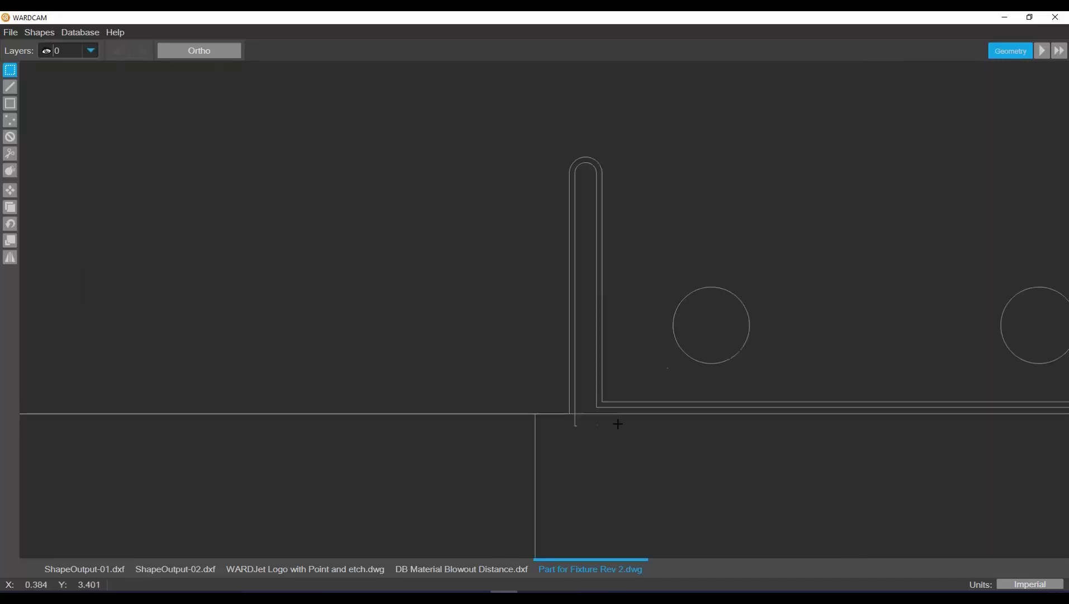
pyautogui.scroll(-10, 556, 429)
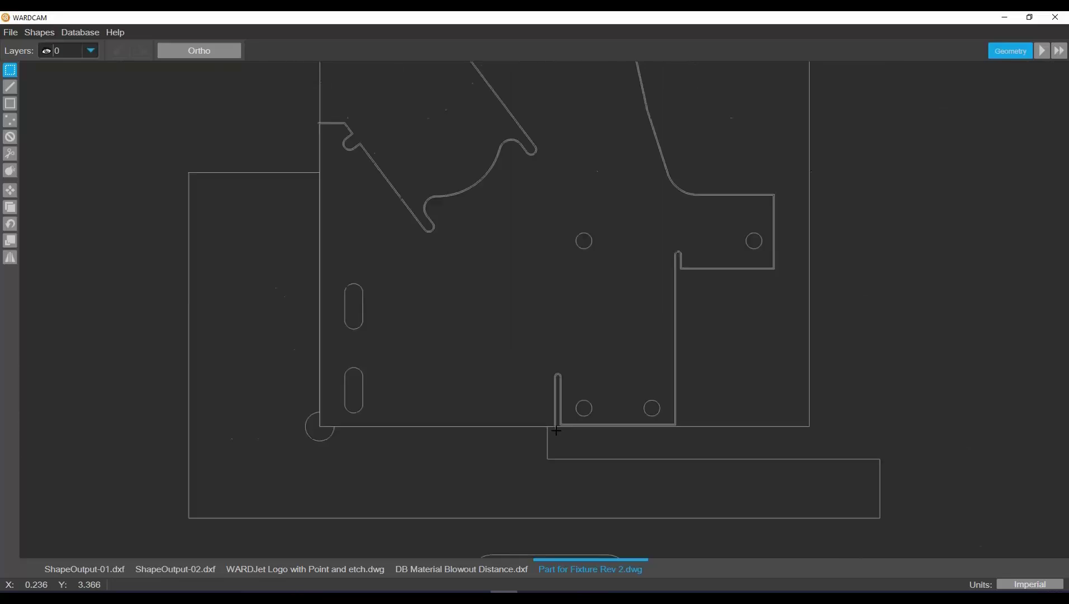
# Step: Advance to the Parts stage and apply Normal-quality open contour cutting to the upper part's offset profile, starting from its left end
pyautogui.click(1039, 50)
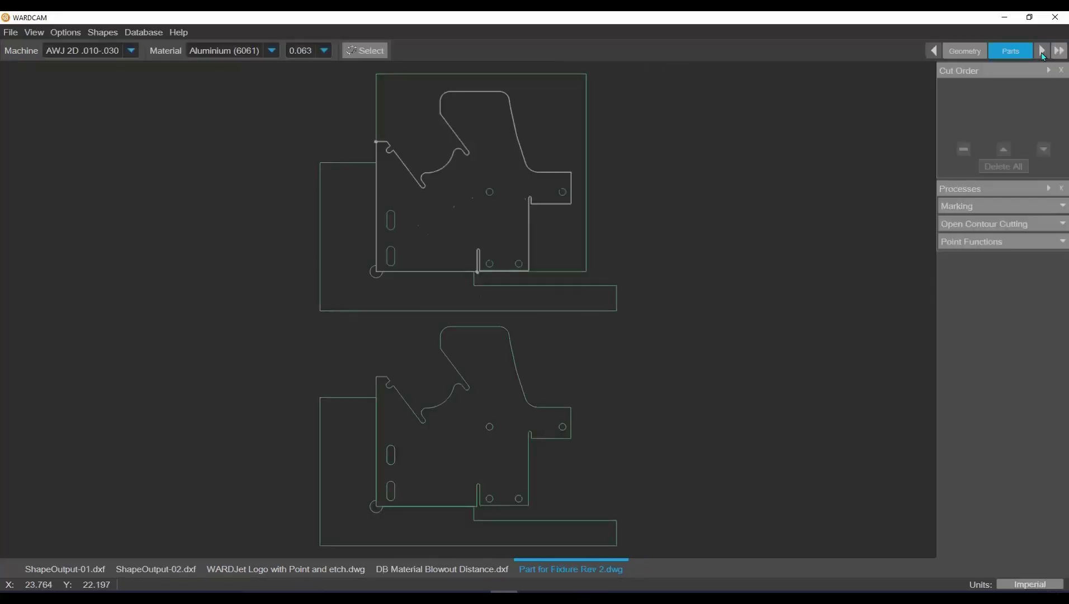
pyautogui.click(1053, 224)
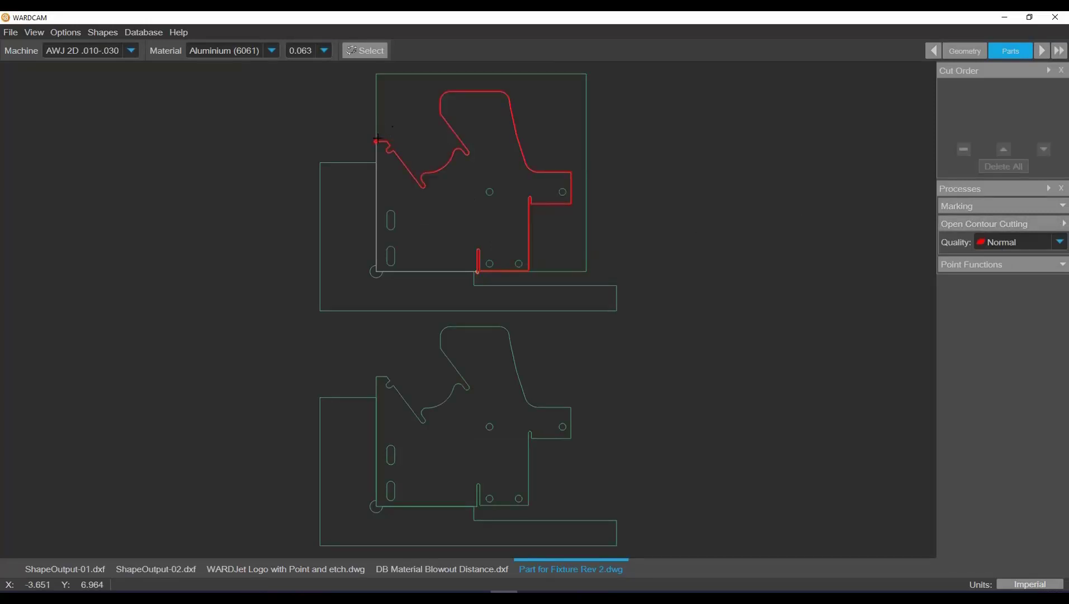
pyautogui.scroll(5, 375, 140)
pyautogui.click(330, 176)
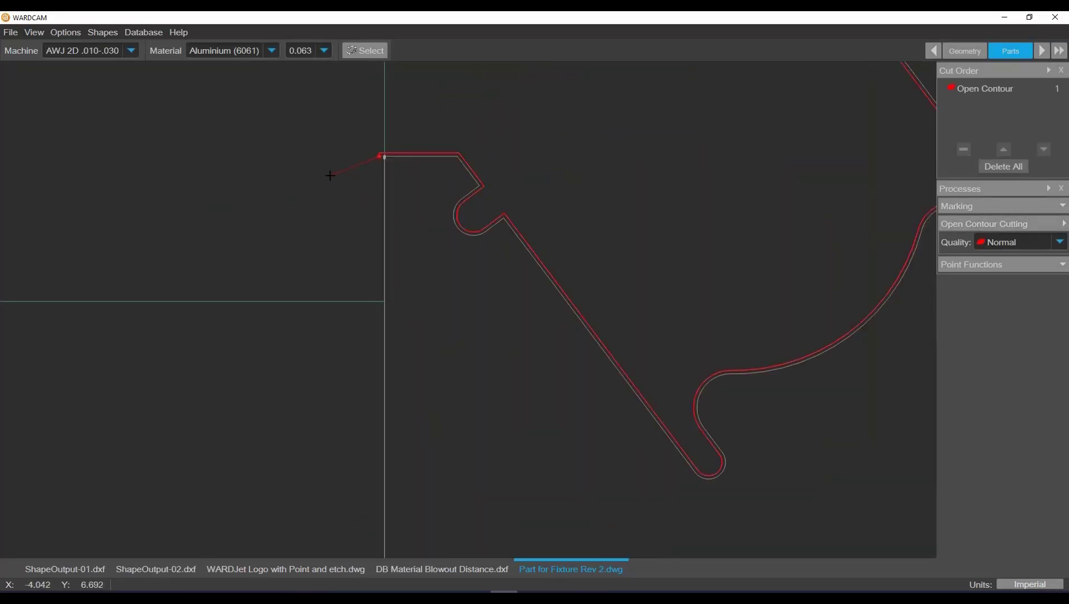
pyautogui.scroll(-5, 331, 175)
pyautogui.scroll(3, 559, 419)
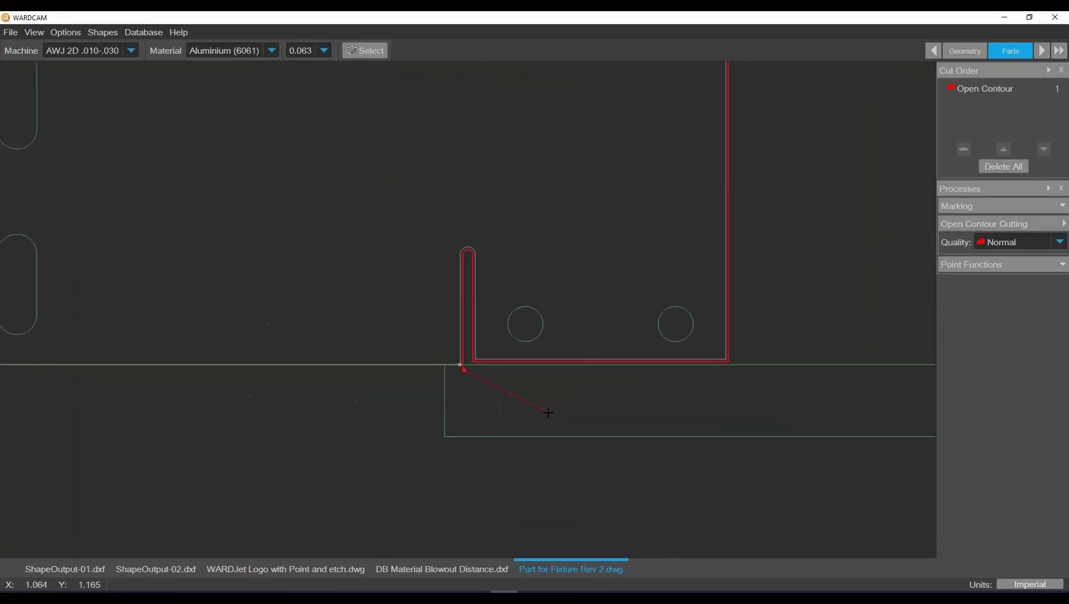
pyautogui.click(1059, 224)
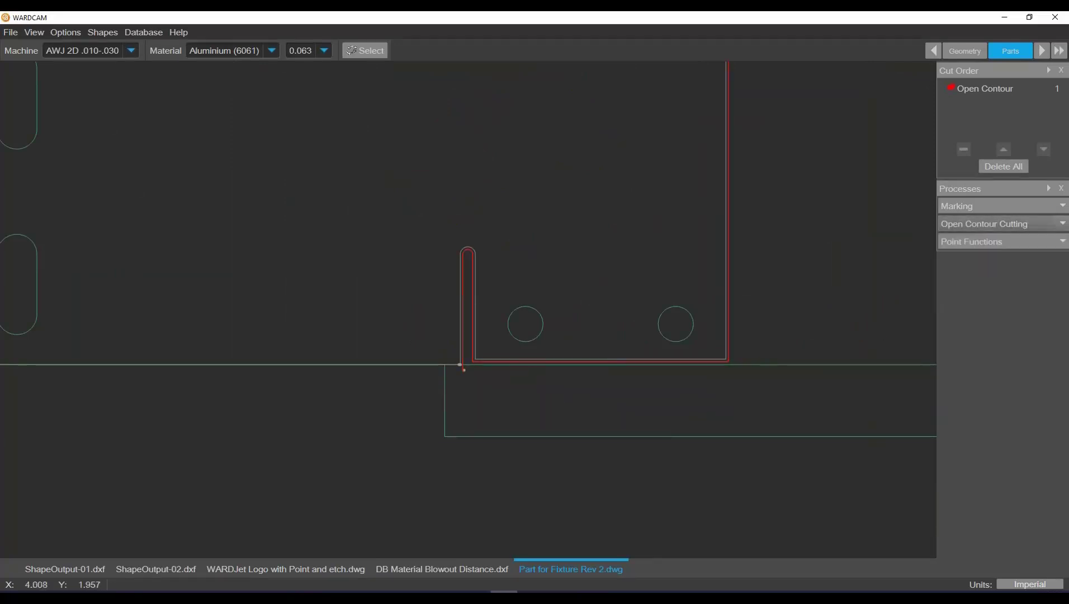
pyautogui.scroll(-3, 668, 241)
pyautogui.moveTo(724, 201); pyautogui.dragTo(505, 244, button='middle')
pyautogui.scroll(-2, 682, 230)
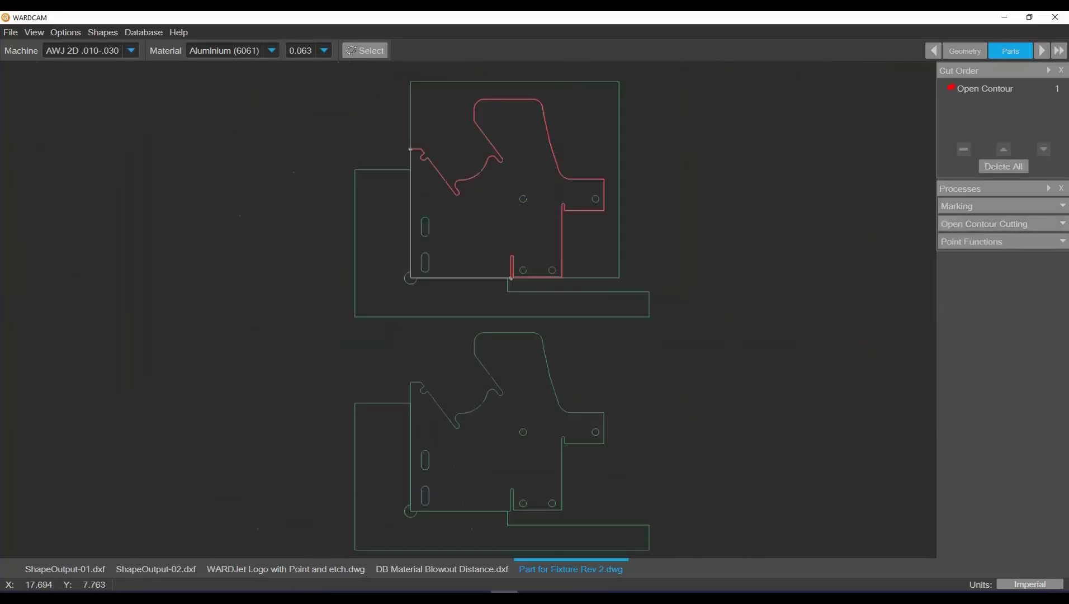
# Step: Advance to the Tool Path stage and add automatic inside leads to the upper part's slots and round holes with a window selection
pyautogui.click(1041, 52)
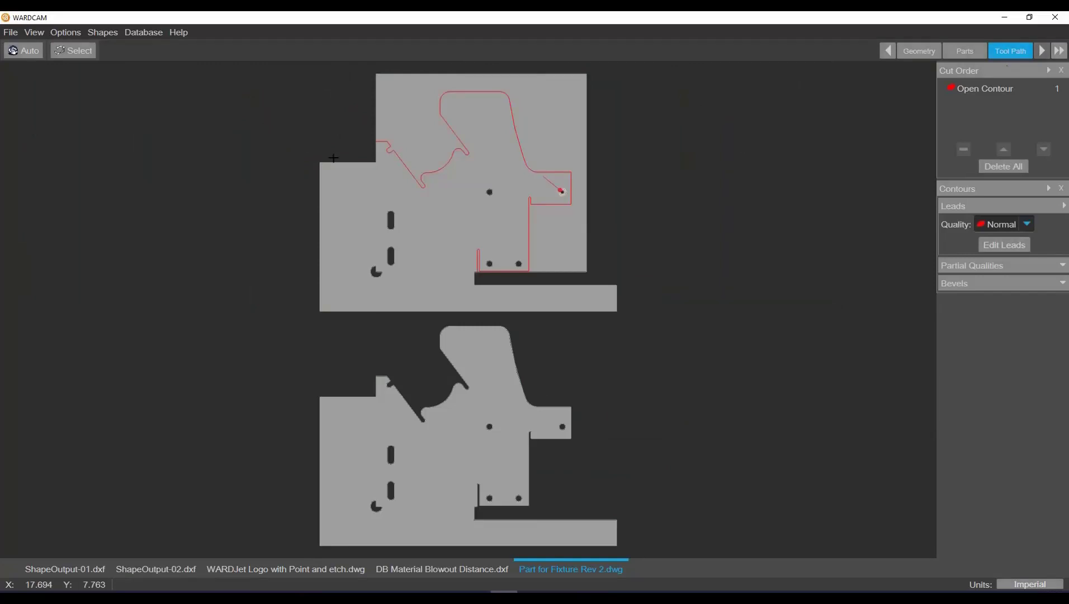
pyautogui.click(73, 51)
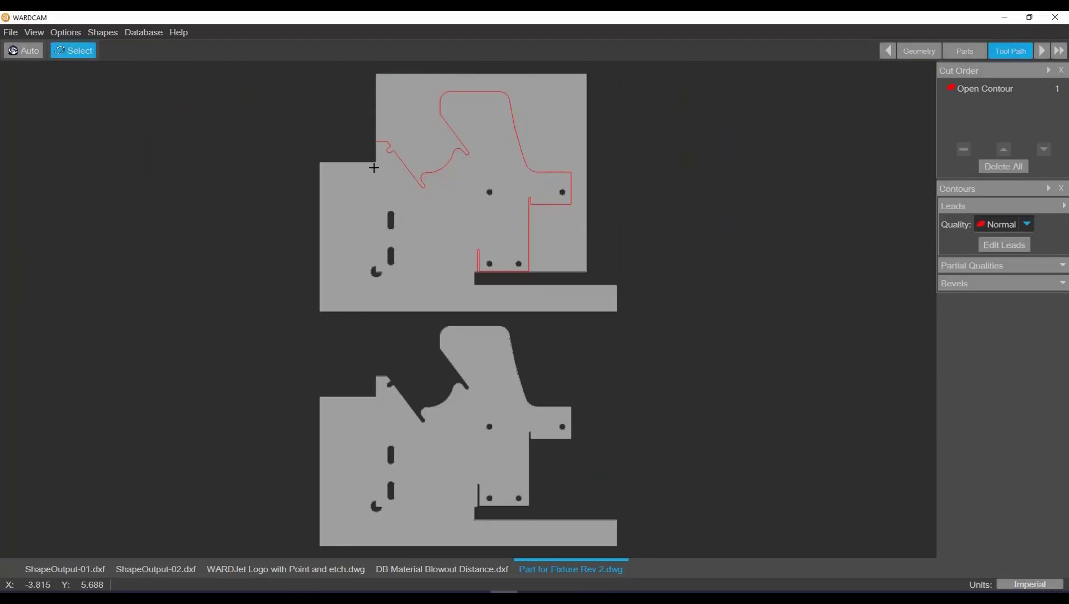
pyautogui.moveTo(366, 154); pyautogui.dragTo(597, 293)
# Step: Move the open contour to the end of the cut order, after all inside leads, and highlight an inside lead near the start
pyautogui.click(987, 90)
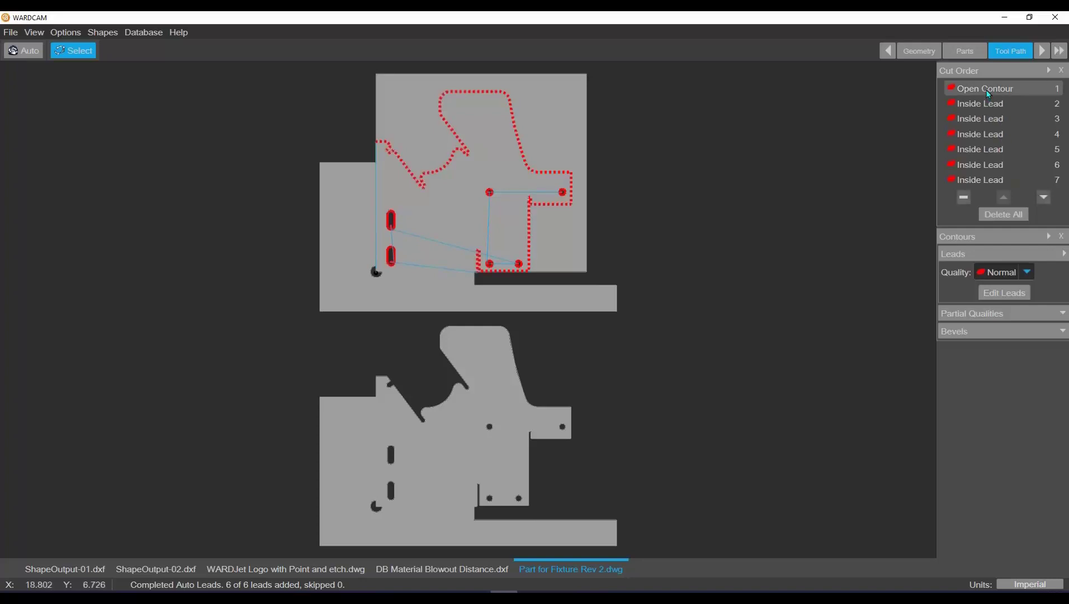
pyautogui.click(1043, 198)
pyautogui.click(1043, 198)
pyautogui.click(1043, 198)
pyautogui.click(1043, 198)
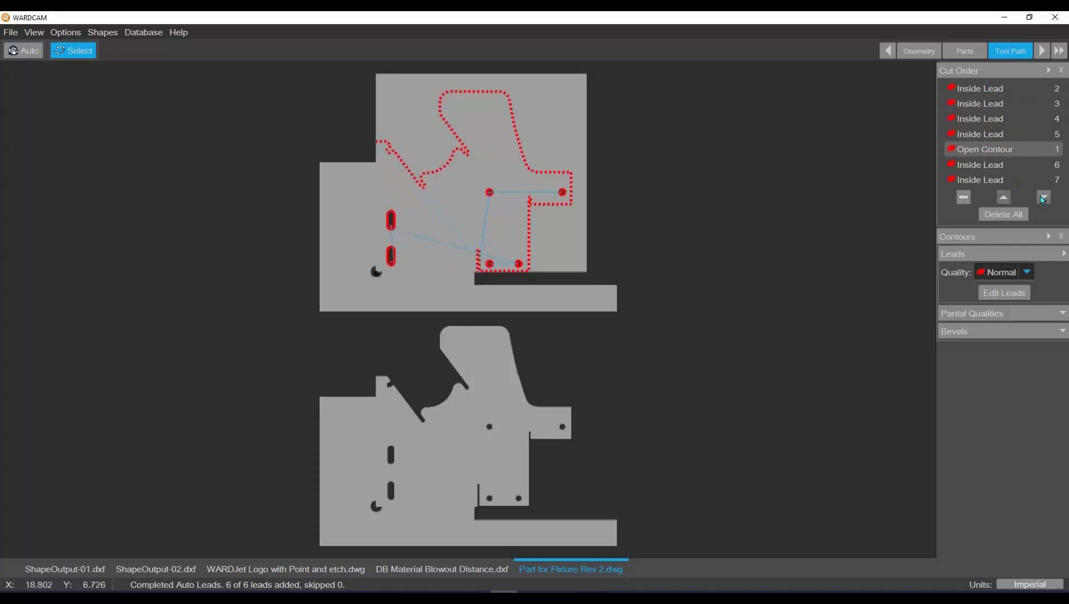
pyautogui.click(1043, 198)
pyautogui.click(1043, 198)
pyautogui.click(984, 92)
pyautogui.click(985, 100)
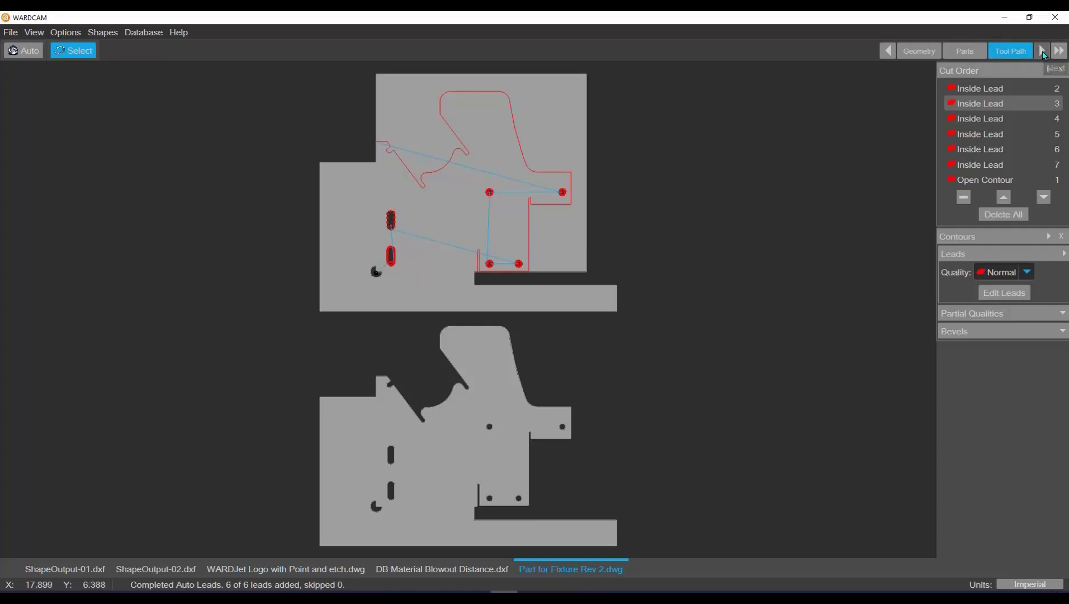
# Step: Advance to the Post stage and set the start point at the square corner inside the upper fixture's round relief
pyautogui.click(1043, 51)
pyautogui.scroll(3, 382, 275)
pyautogui.scroll(5, 372, 251)
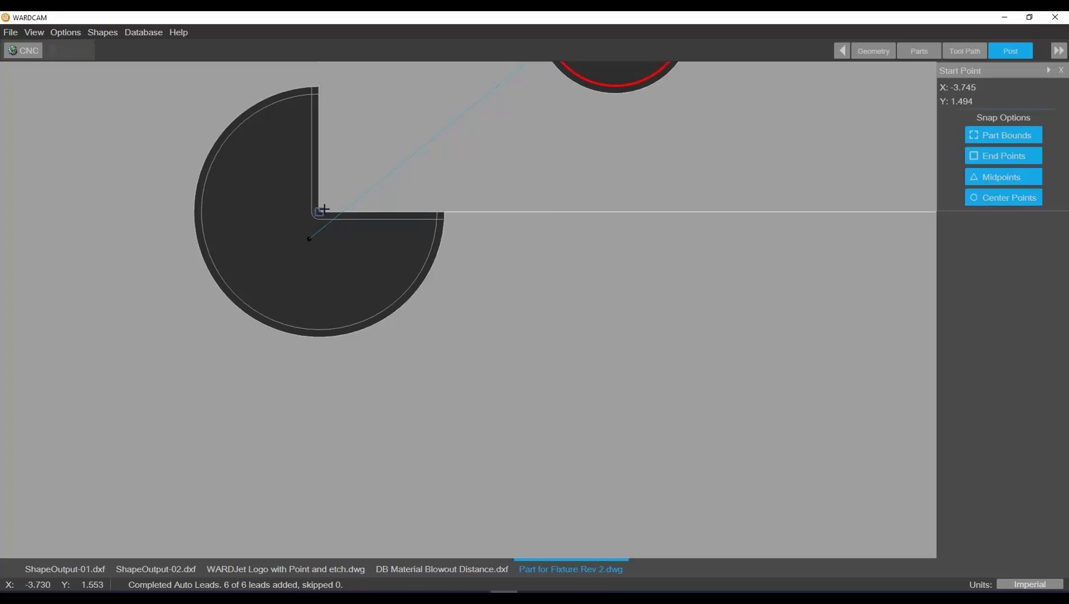
pyautogui.scroll(2, 316, 221)
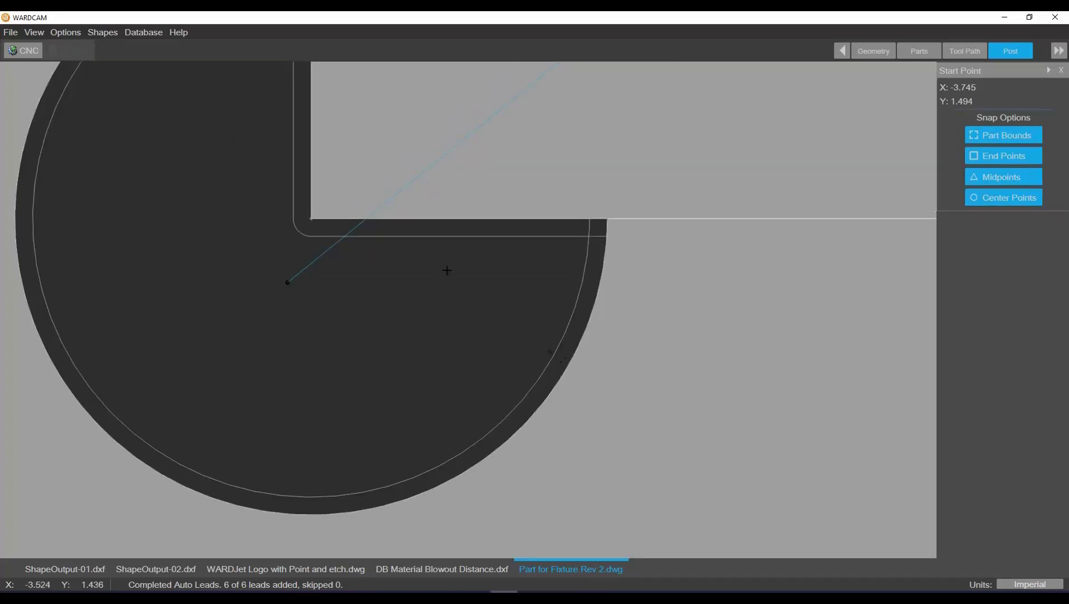
pyautogui.click(310, 218)
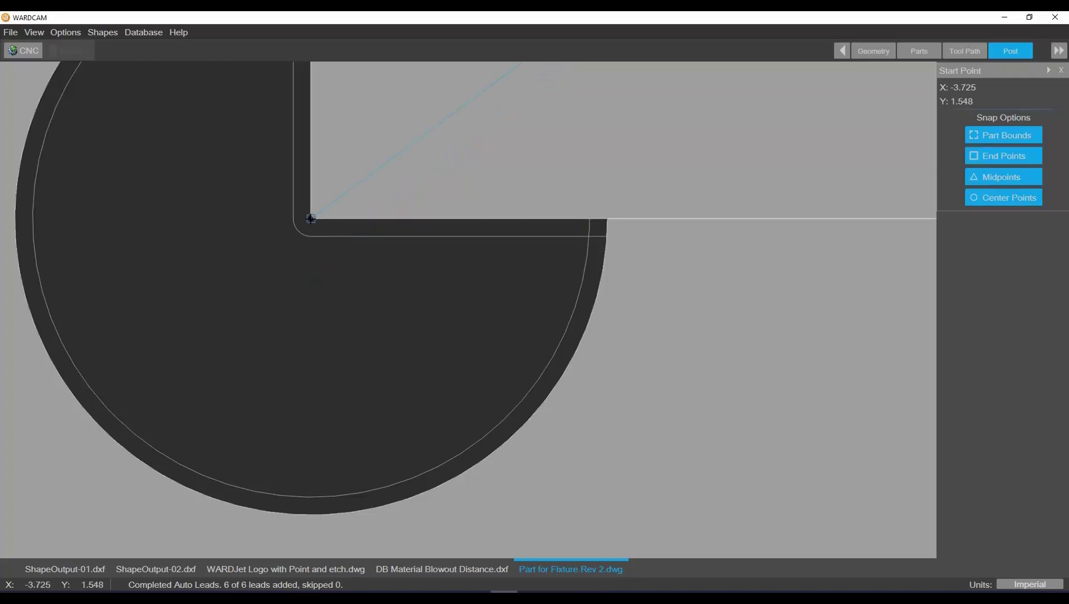
# Step: Output the CNC program as Part for Fixture Rev 2.cnc, reload it in the text editor and minimize the editor
pyautogui.scroll(-5, 310, 218)
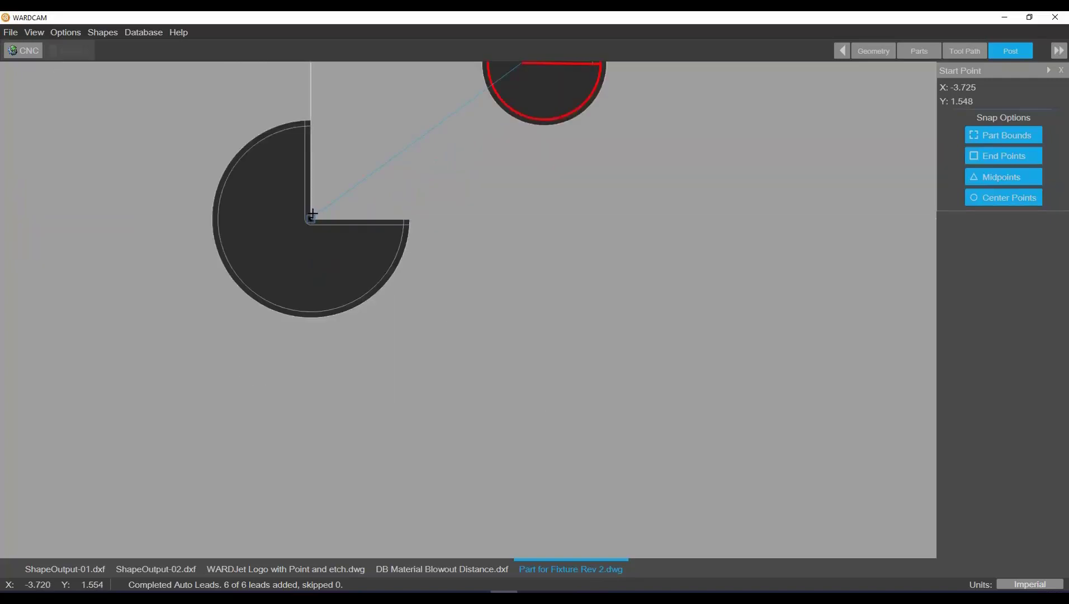
pyautogui.scroll(-5, 298, 245)
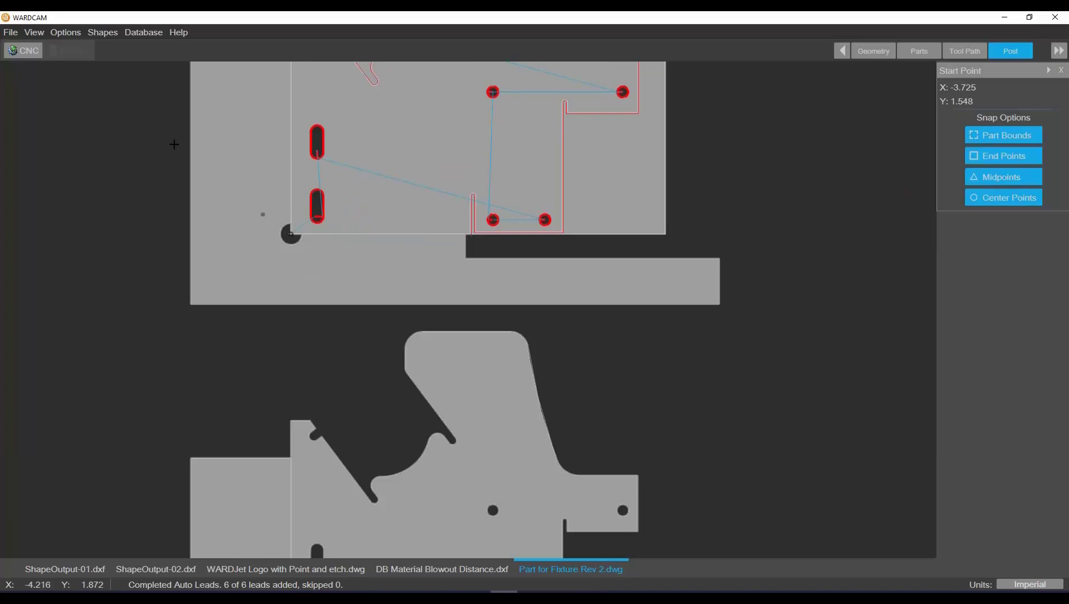
pyautogui.click(34, 56)
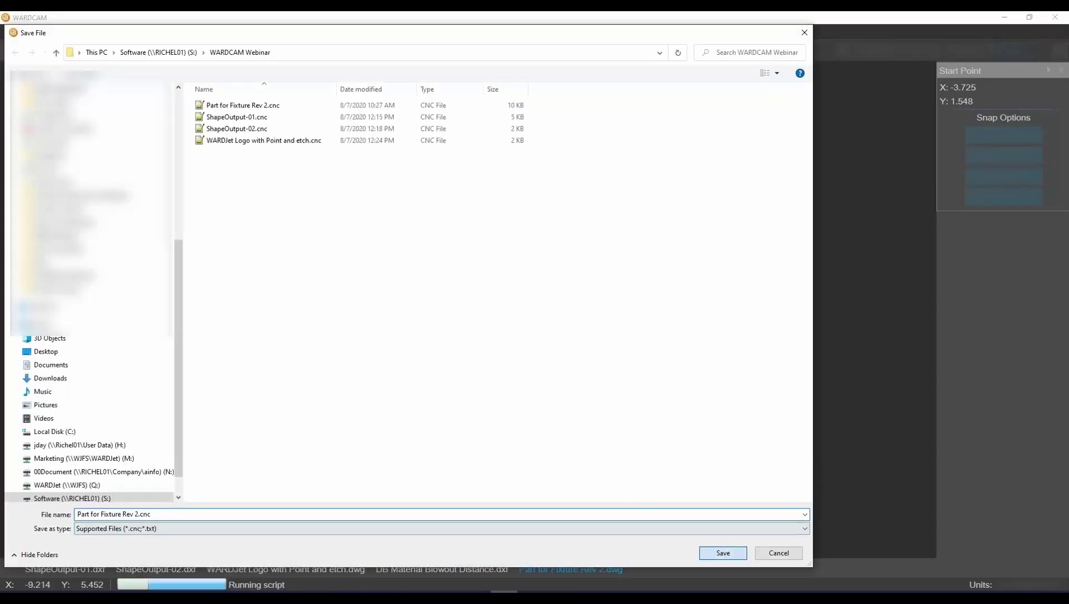
pyautogui.click(723, 552)
pyautogui.click(561, 306)
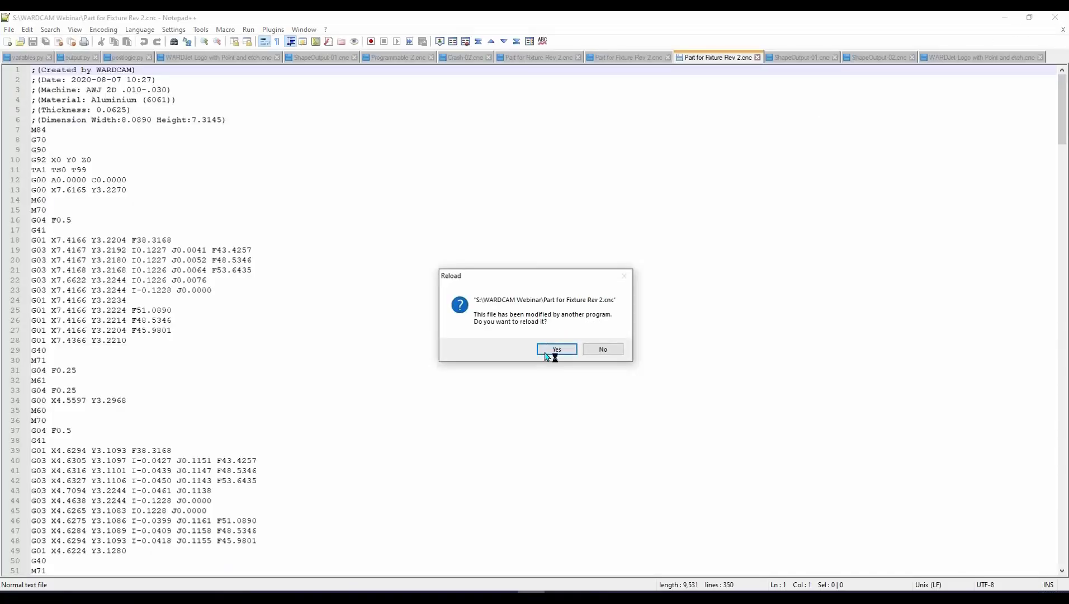
pyautogui.click(545, 353)
pyautogui.click(1005, 18)
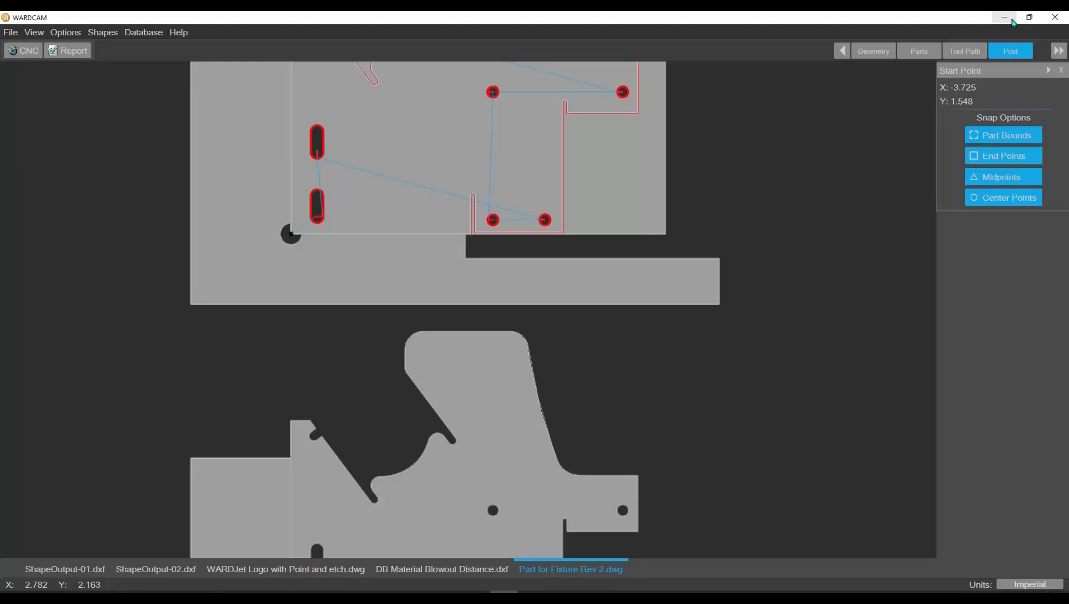
# Step: Return to the Geometry stage and examine the lower part's original profile where it sits in the fixture
pyautogui.scroll(-5, 747, 191)
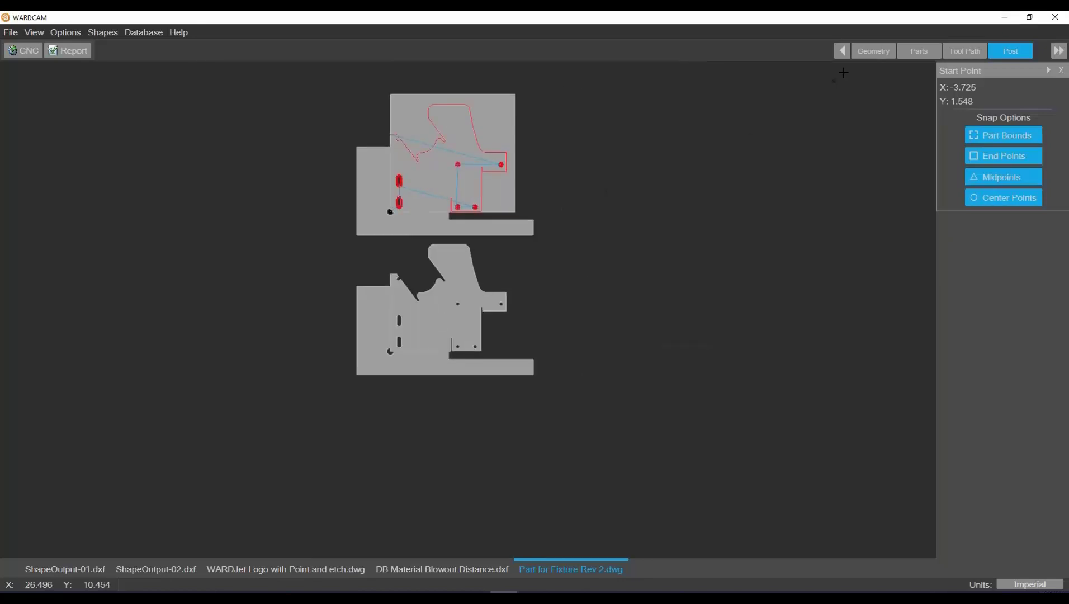
pyautogui.click(921, 51)
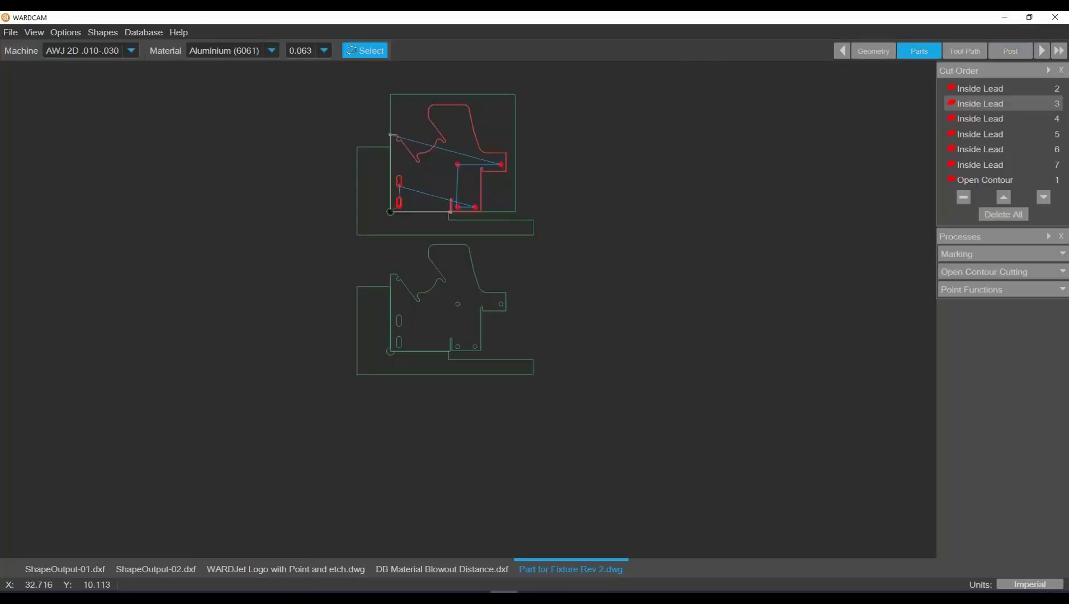
pyautogui.click(845, 73)
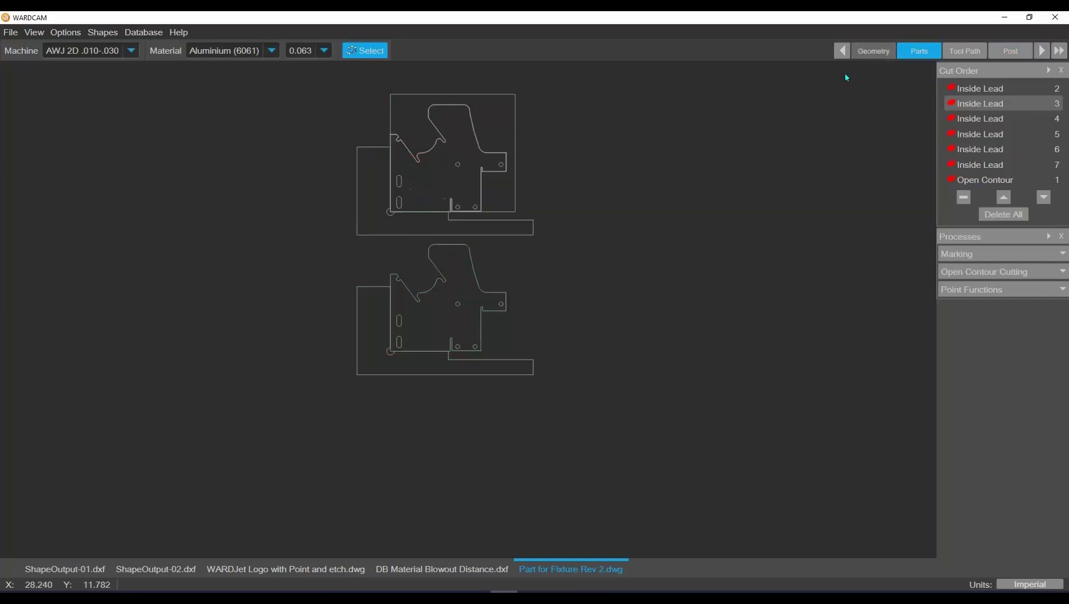
pyautogui.click(841, 51)
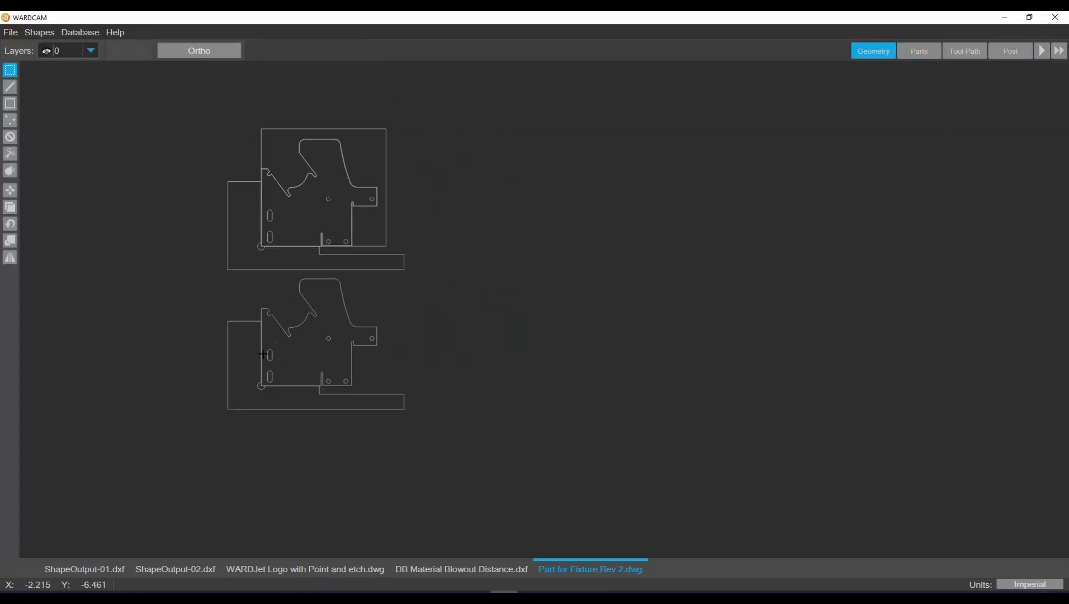
pyautogui.scroll(10, 263, 354)
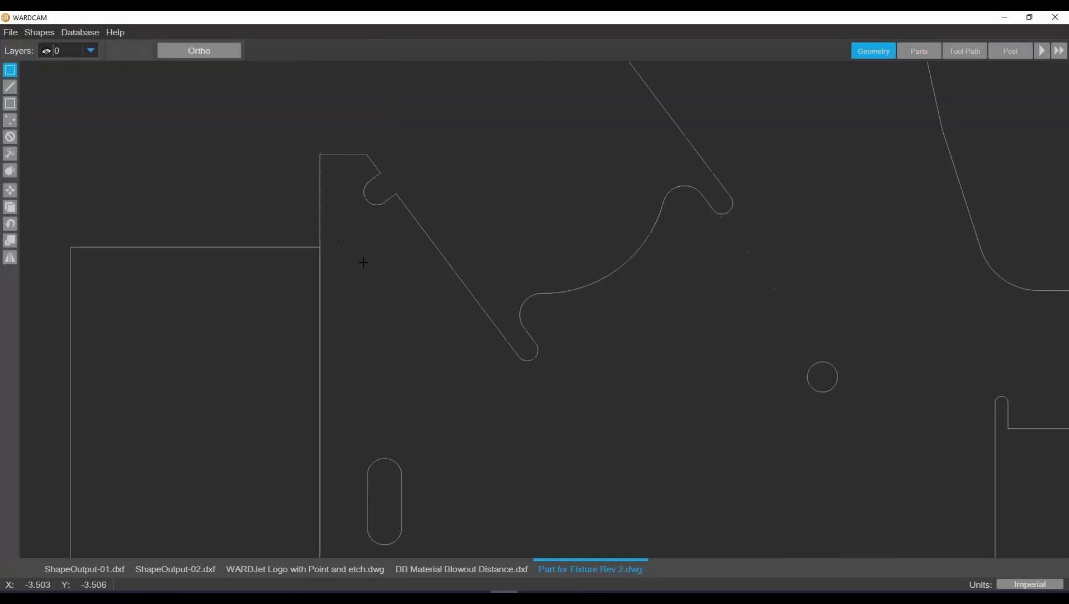
pyautogui.scroll(-5, 364, 262)
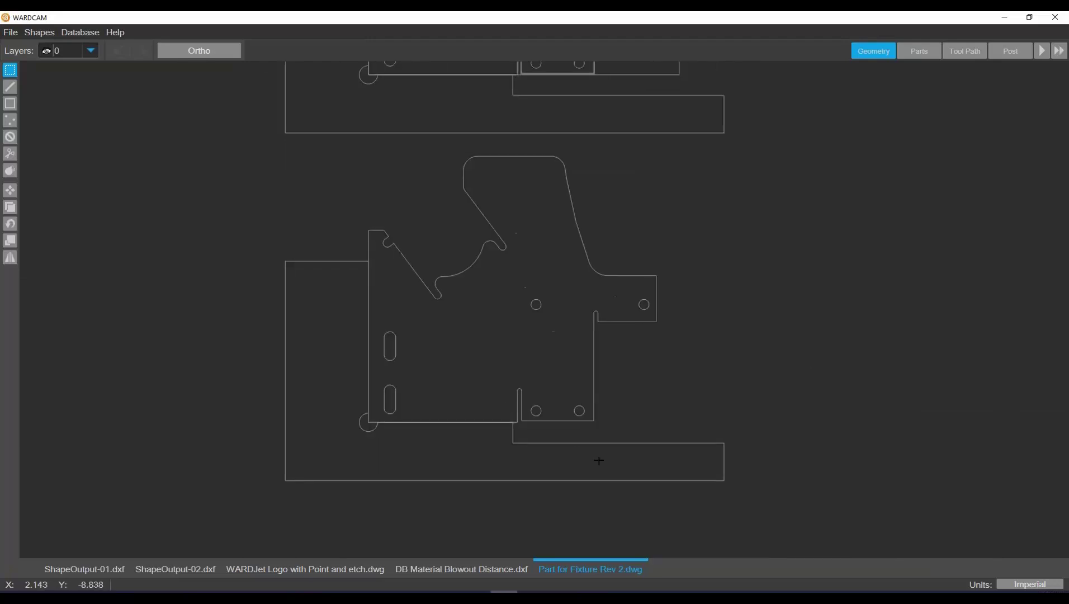
# Step: Advance to the Parts stage, make sure 5-Axis is enabled for the AWJ 2D .010-.030 machine and save the machine database
pyautogui.click(917, 51)
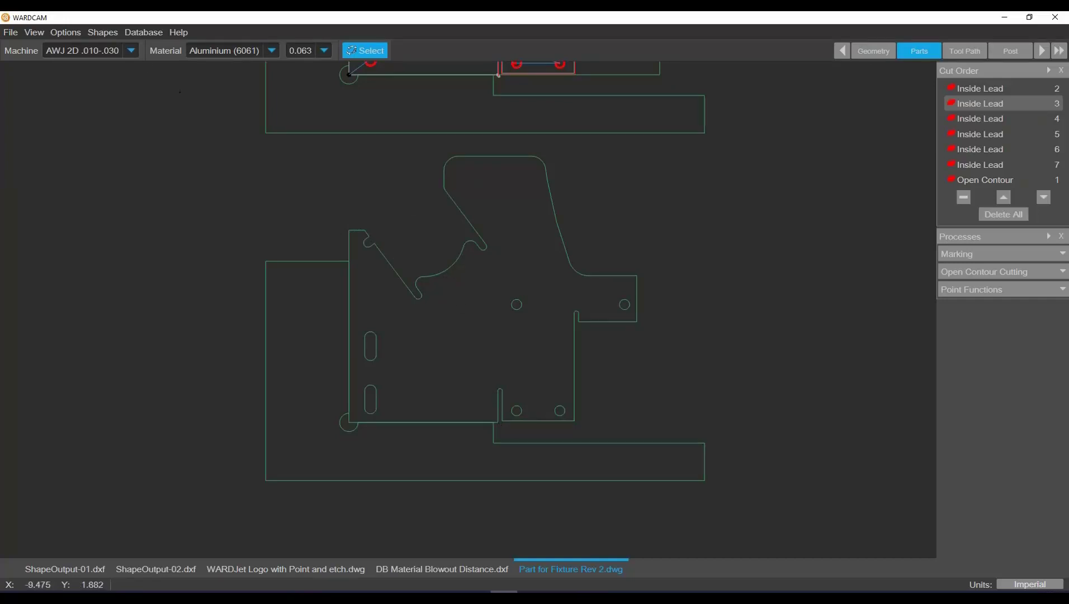
pyautogui.click(130, 51)
pyautogui.click(130, 50)
pyautogui.click(143, 32)
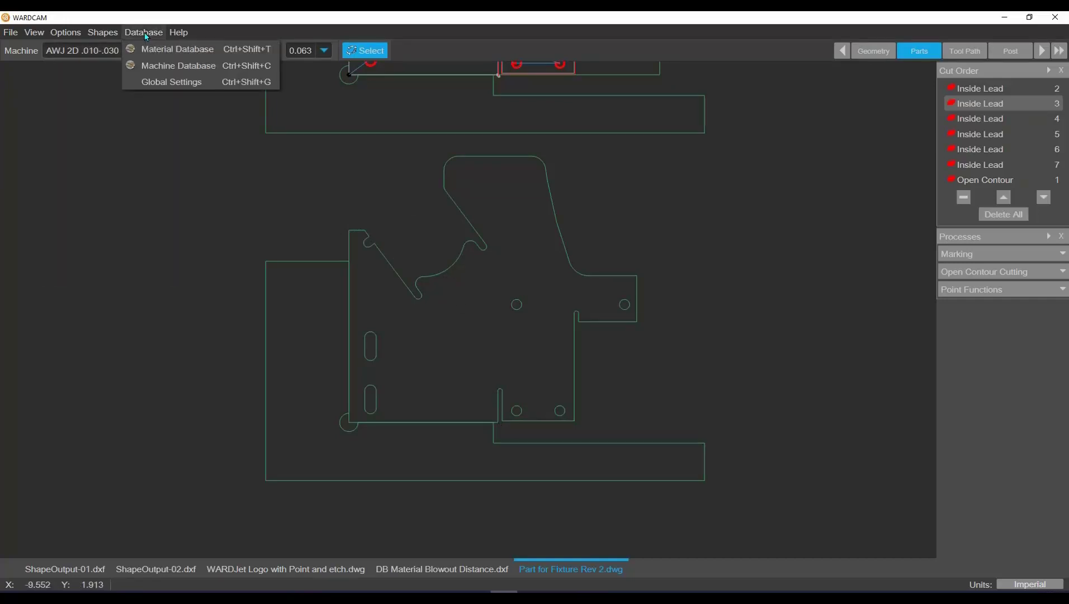
pyautogui.click(158, 64)
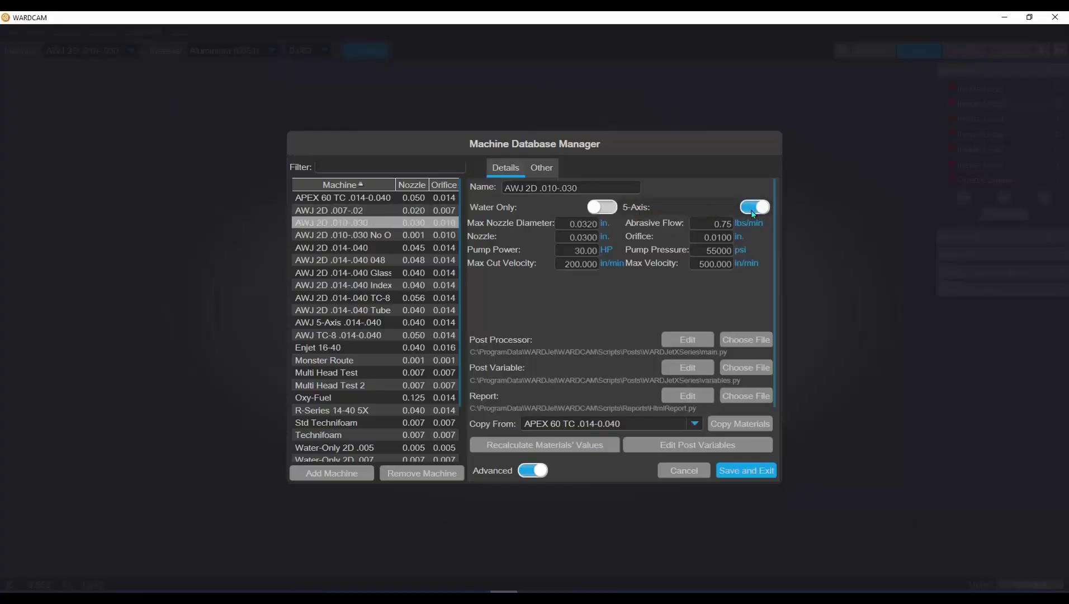
pyautogui.click(735, 471)
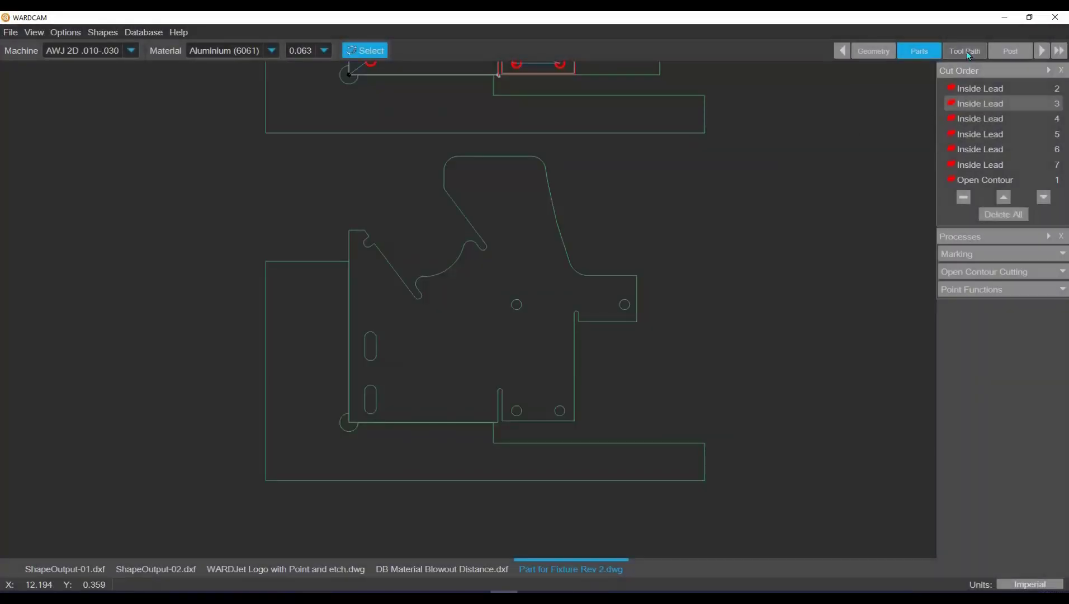
# Step: Advance to the Tool Path stage and add automatic leads to the lower part's outline, slots and holes with a window selection
pyautogui.click(965, 51)
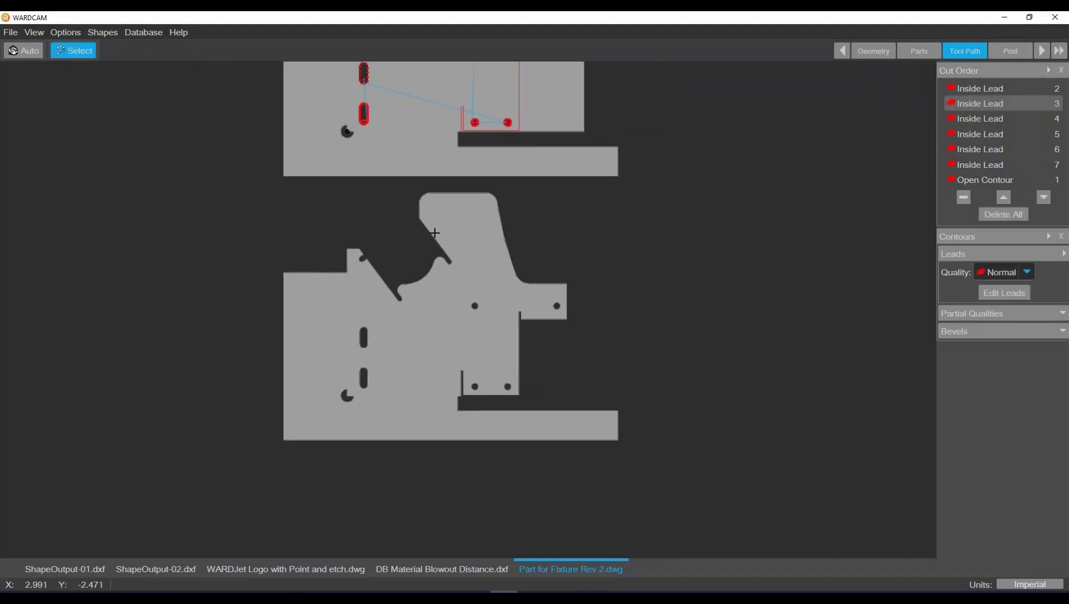
pyautogui.moveTo(324, 183); pyautogui.dragTo(584, 426)
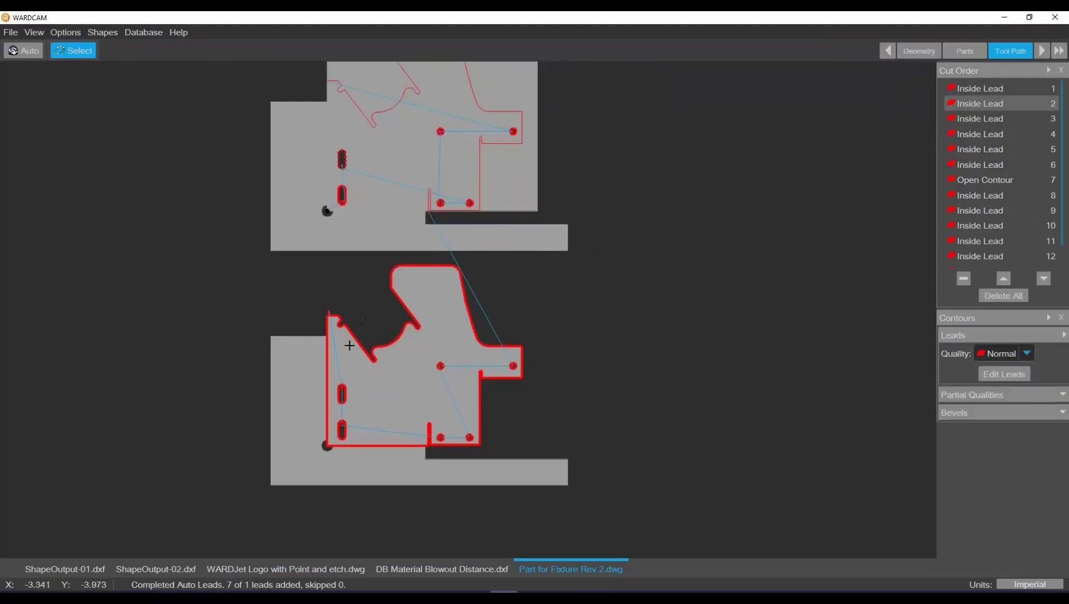
pyautogui.scroll(3, 342, 335)
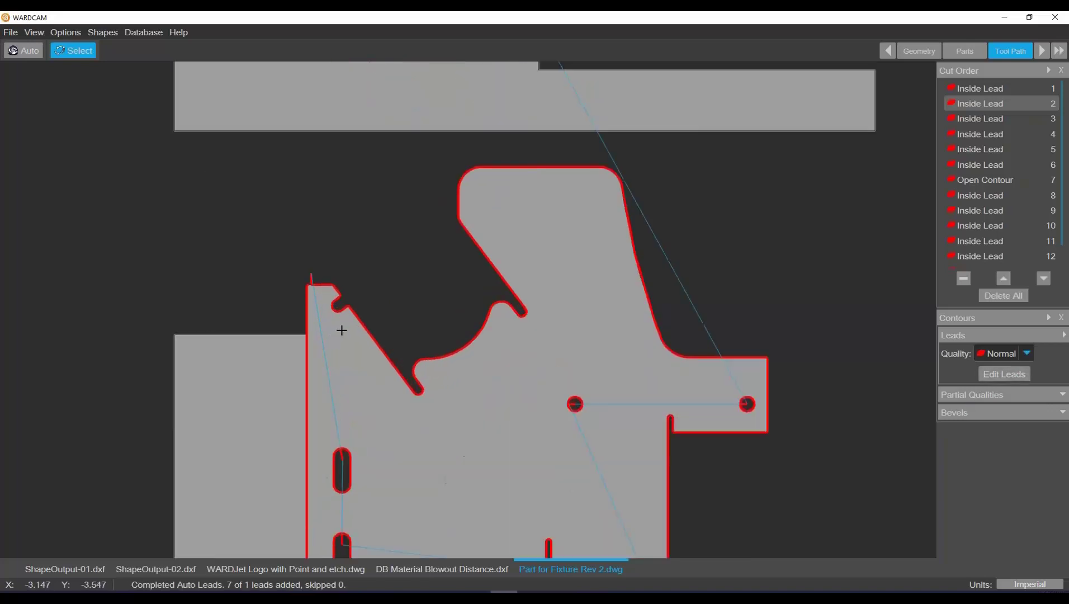
pyautogui.scroll(3, 327, 278)
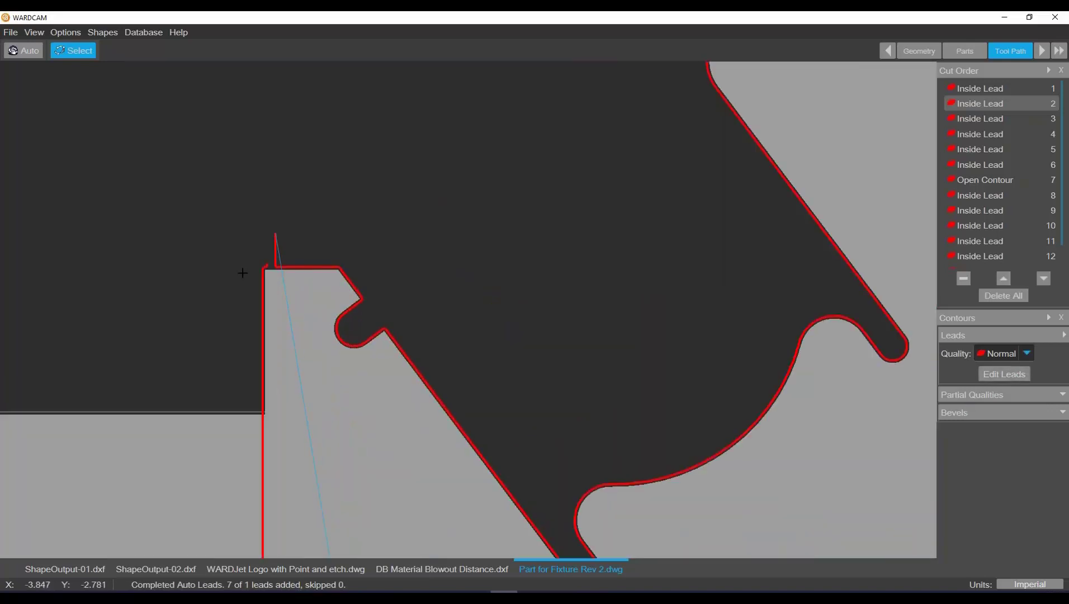
pyautogui.scroll(-5, 306, 300)
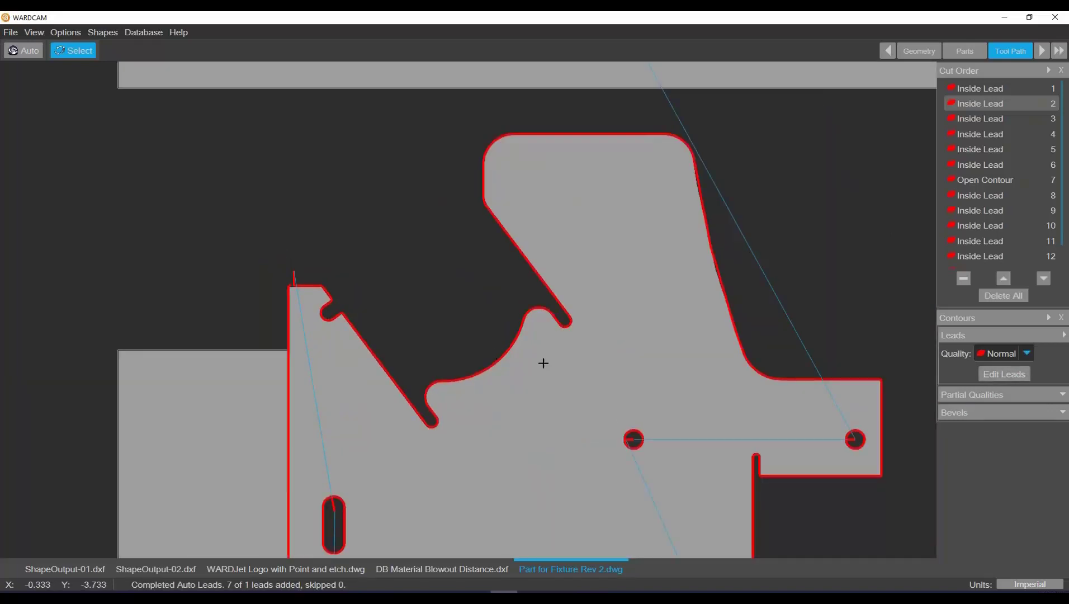
pyautogui.moveTo(429, 290); pyautogui.dragTo(375, 262, button='middle')
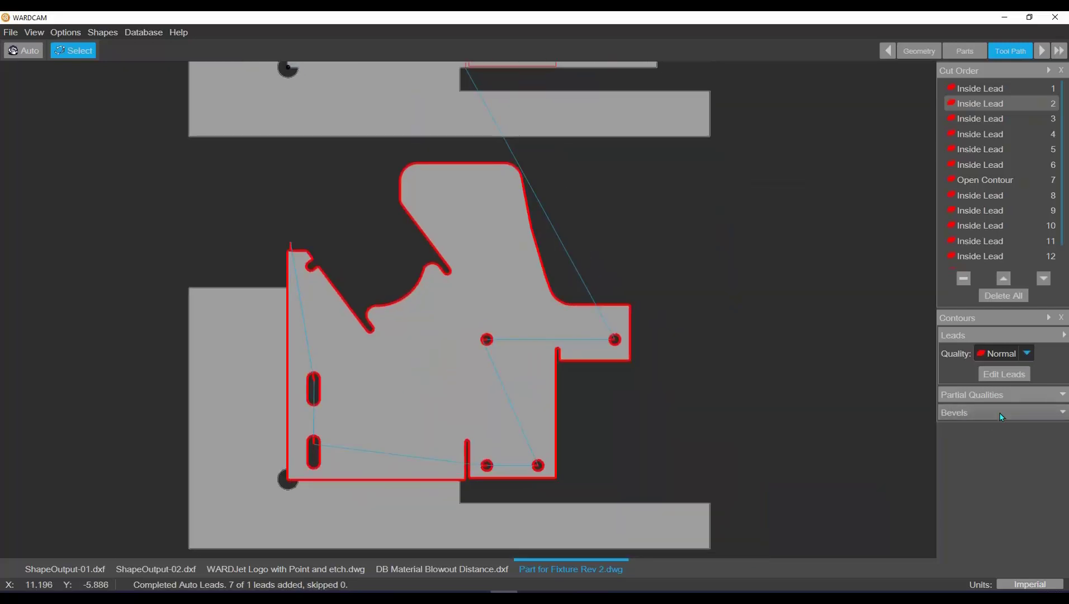
# Step: Set up a Top bevel with a 0 degree angle and start it at the upper-left corner of the lower part's outline
pyautogui.click(1061, 414)
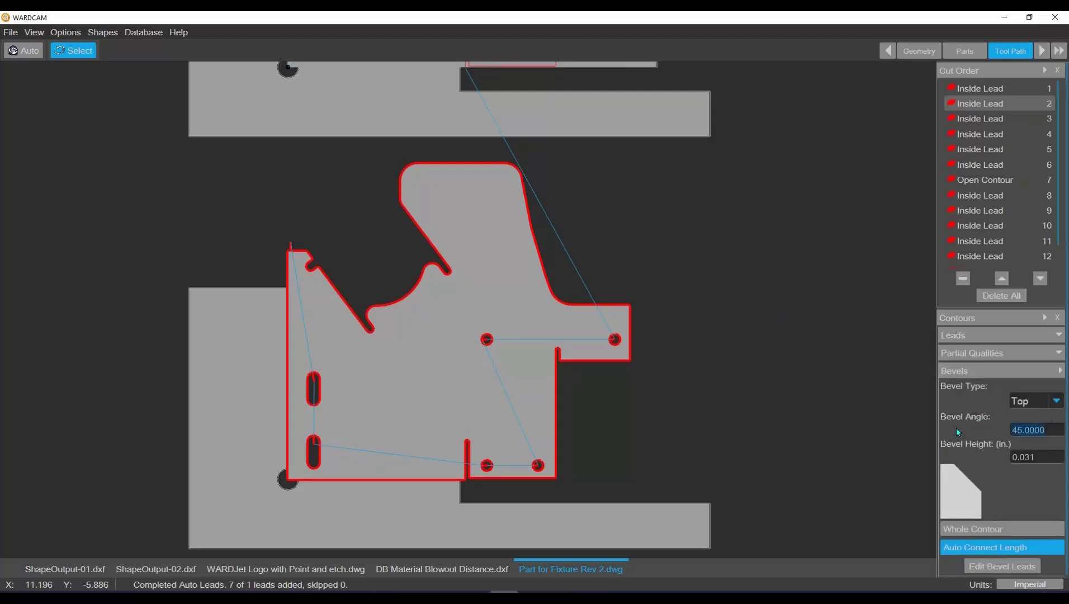
pyautogui.write('0')
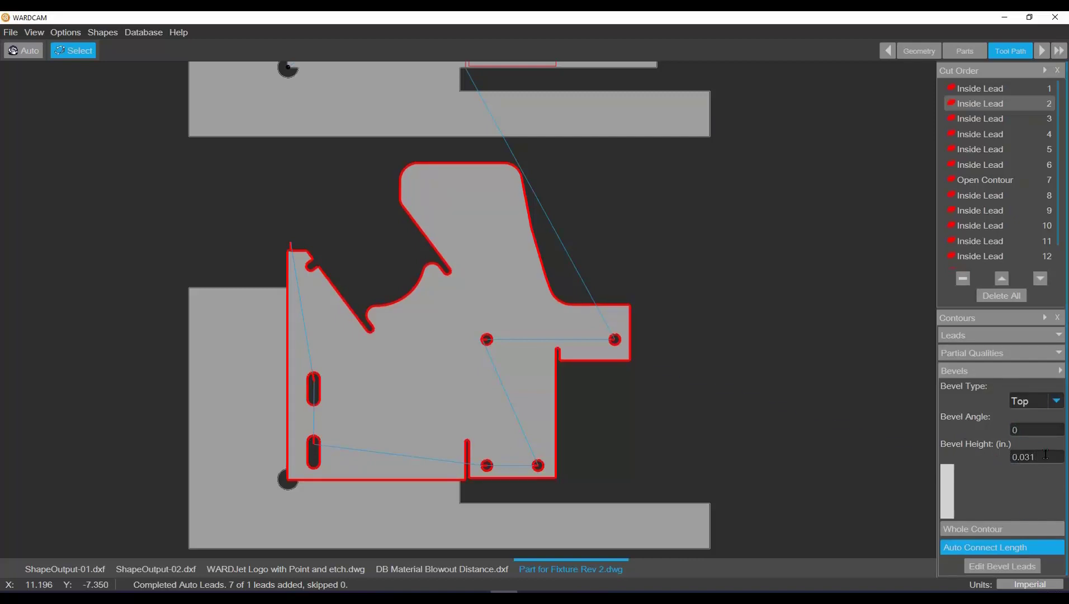
pyautogui.scroll(6, 294, 246)
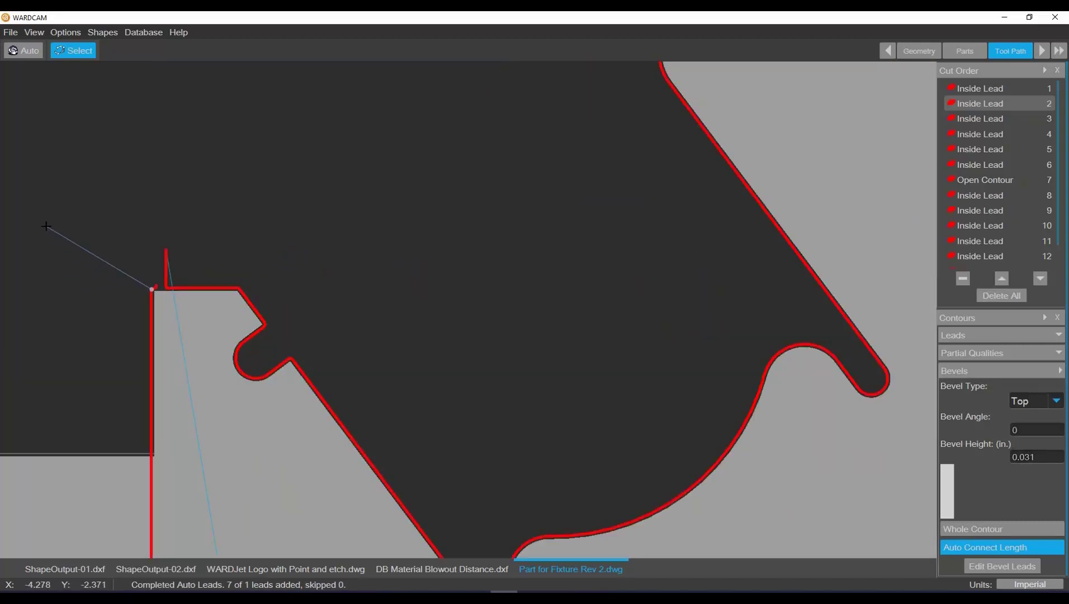
pyautogui.scroll(-6, 185, 263)
pyautogui.scroll(6, 382, 496)
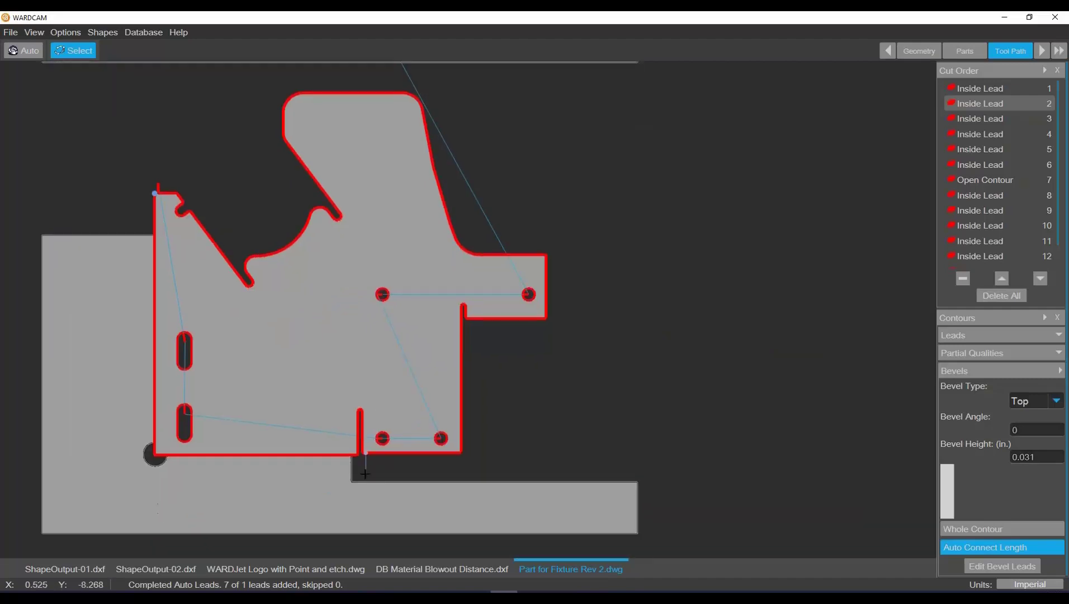
# Step: Run the 0 degree bevel around the lower part's free profile, ending at the slot on its bottom edge
pyautogui.scroll(-6, 364, 469)
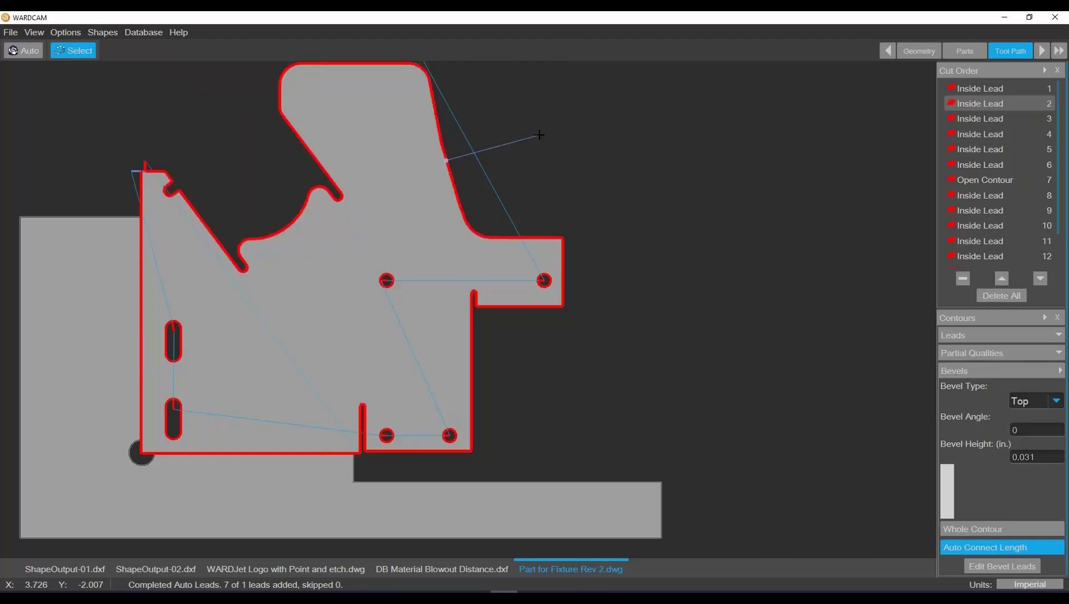
pyautogui.scroll(5, 143, 149)
pyautogui.scroll(-6, 135, 185)
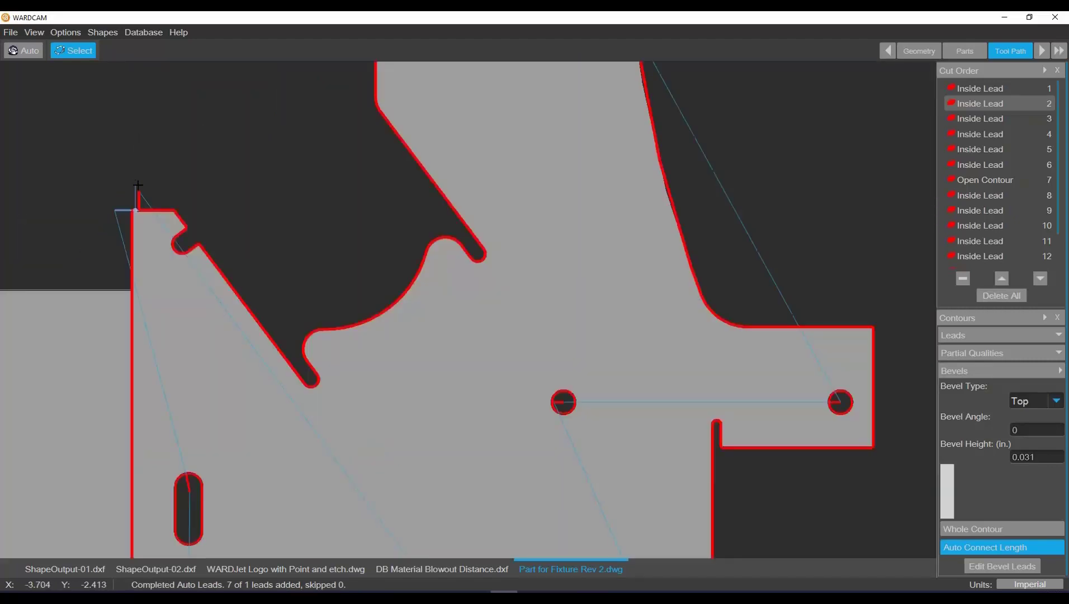
pyautogui.scroll(6, 324, 335)
pyautogui.scroll(3, 302, 346)
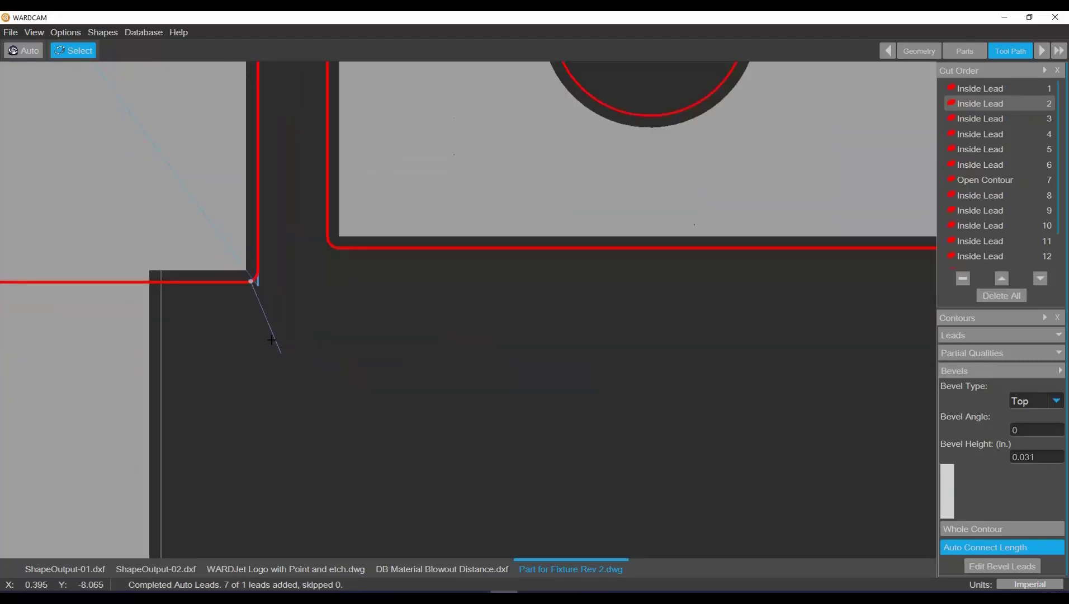
pyautogui.scroll(3, 255, 285)
pyautogui.scroll(-8, 250, 241)
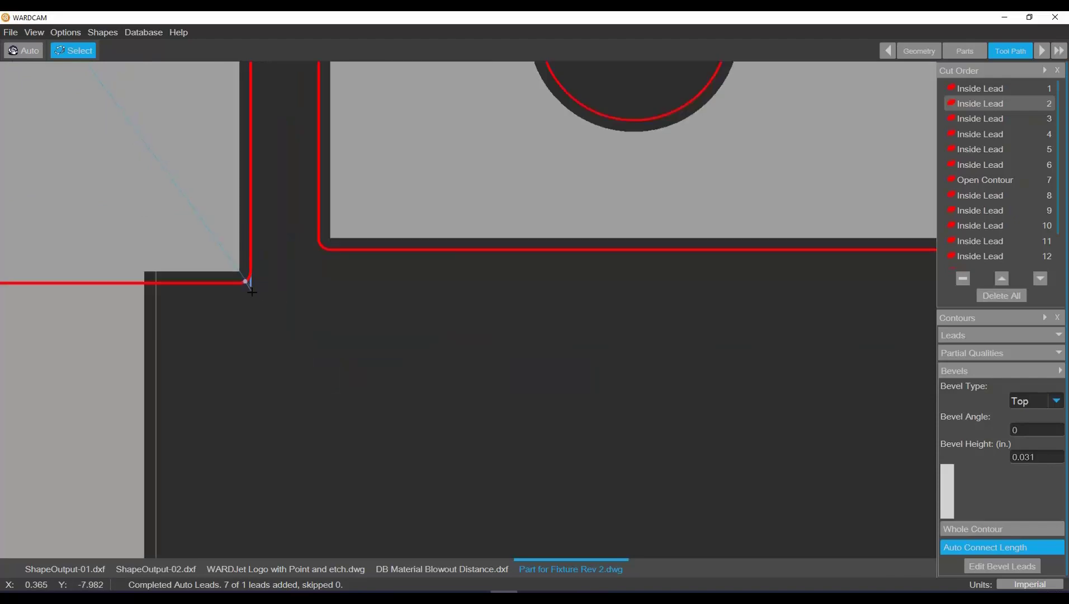
pyautogui.scroll(-3, 338, 309)
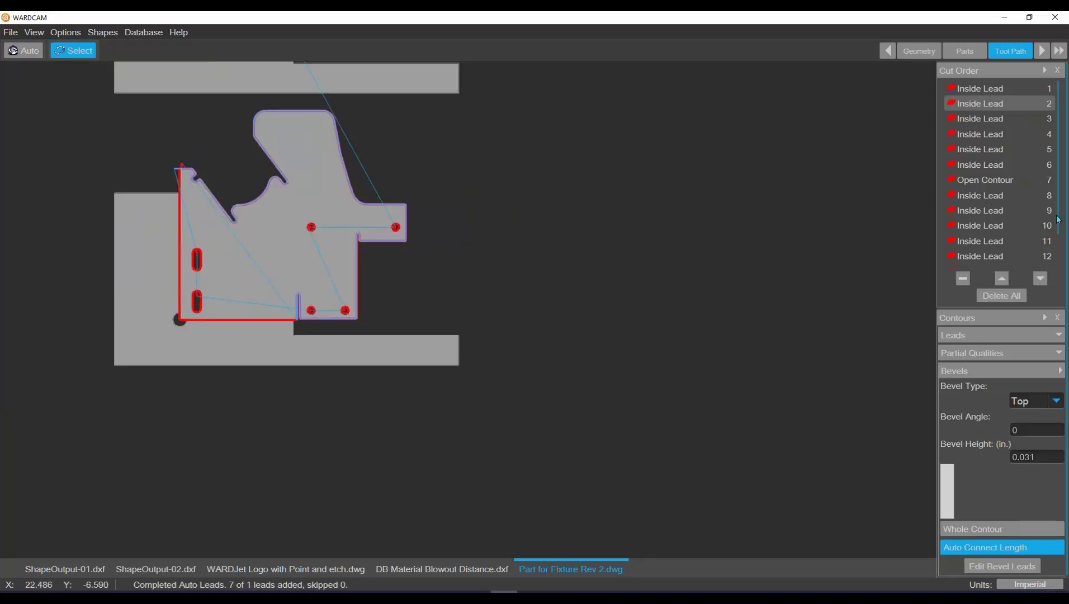
# Step: Delete the lower part's Outside Lead from the cut order, leaving the 0 degree Top Bevel for its free profile
pyautogui.scroll(-3, 991, 173)
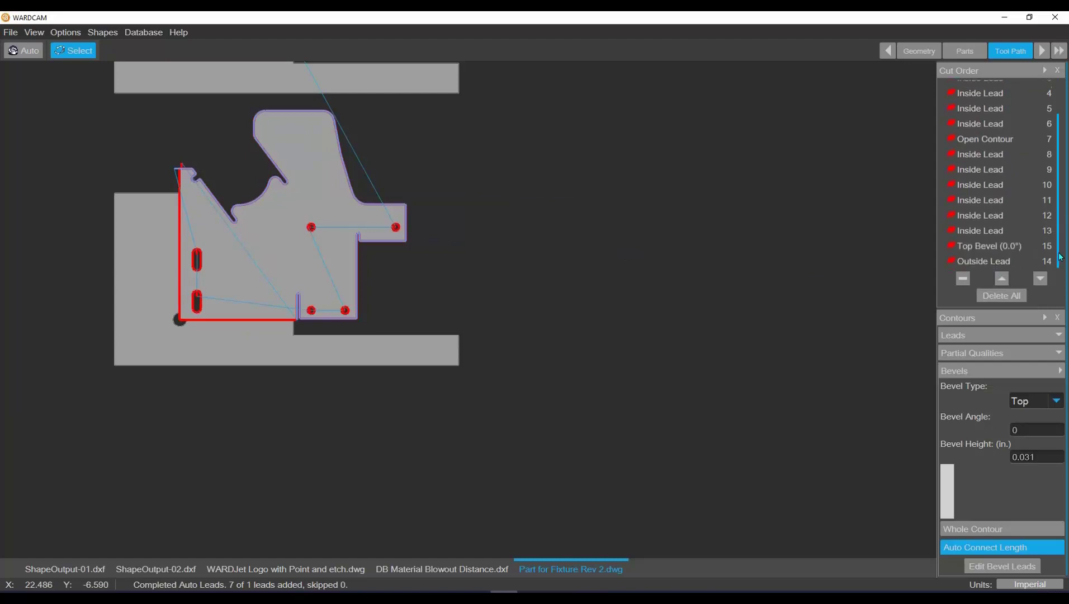
pyautogui.click(983, 265)
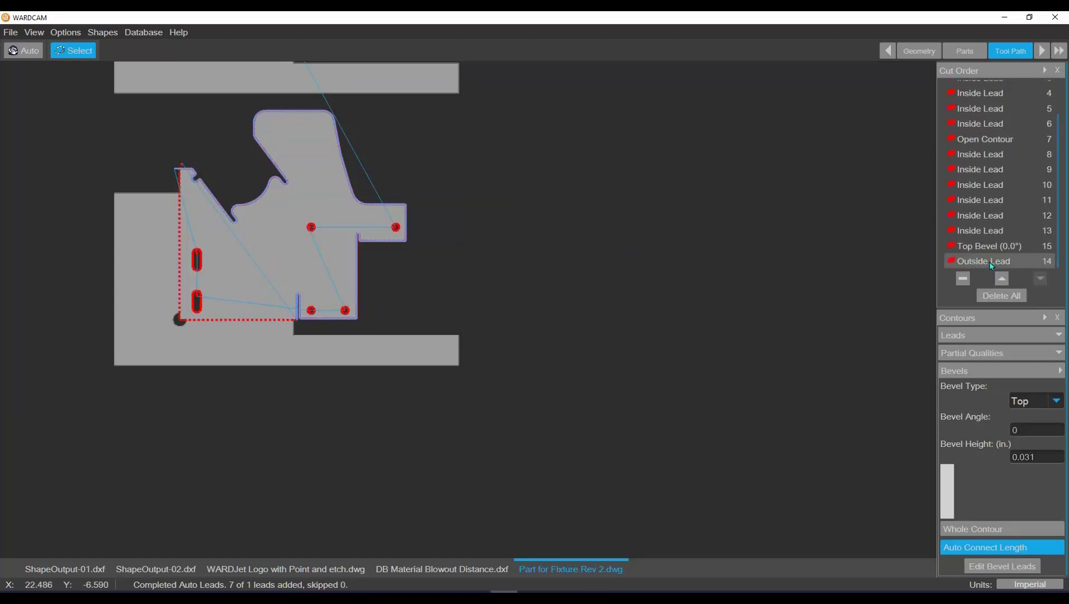
pyautogui.click(962, 278)
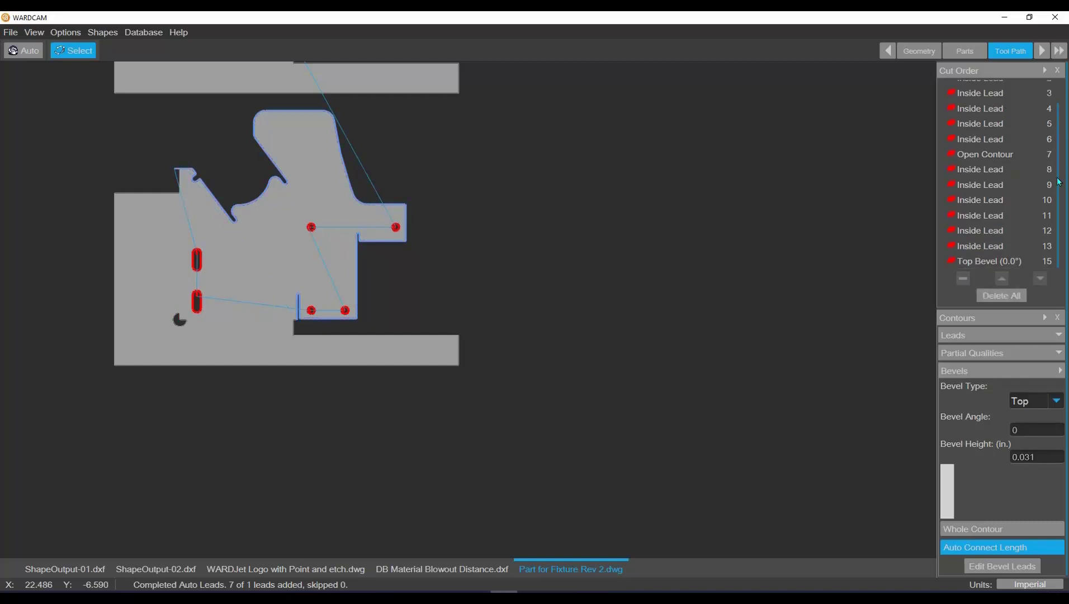
# Step: Step through the cut order from the first Inside Lead to the Top Bevel to review the cutting sequence
pyautogui.scroll(2, 1006, 167)
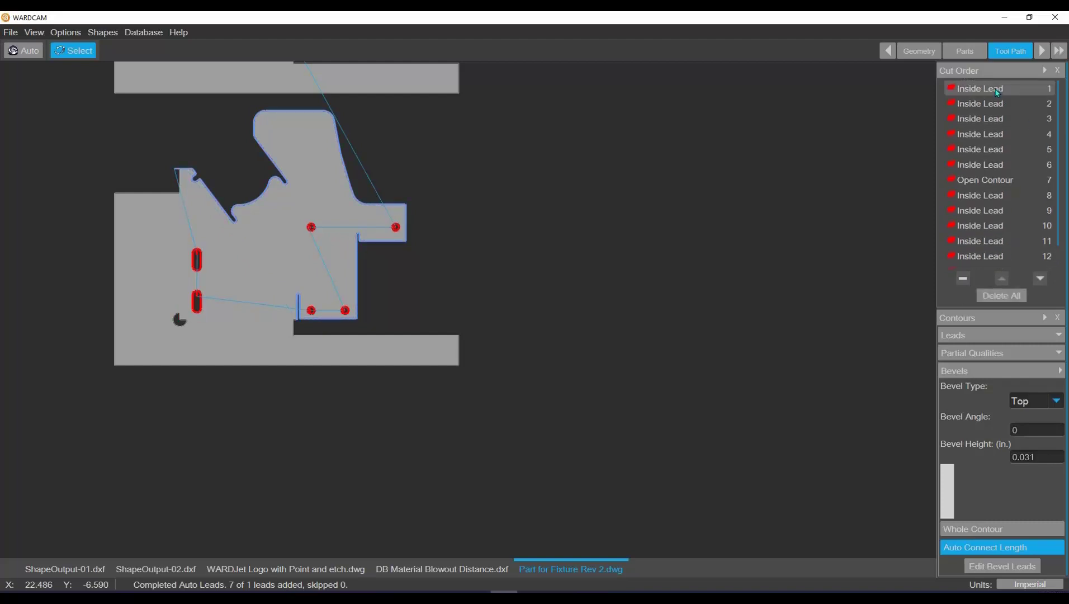
pyautogui.click(998, 90)
pyautogui.press('Down')
pyautogui.press('Down')
pyautogui.press('Down')
pyautogui.press('Down')
pyautogui.press('Down')
pyautogui.press('Down')
pyautogui.press('Down')
pyautogui.press('Down')
pyautogui.press('Down')
pyautogui.press('Down')
pyautogui.press('Down')
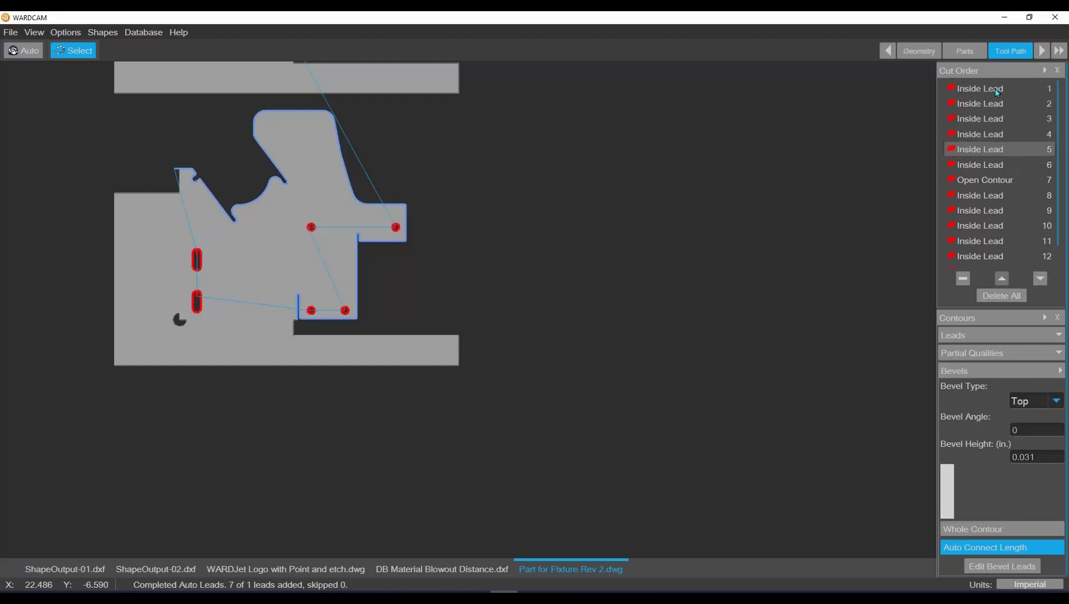
pyautogui.press('Down')
pyautogui.press('Down')
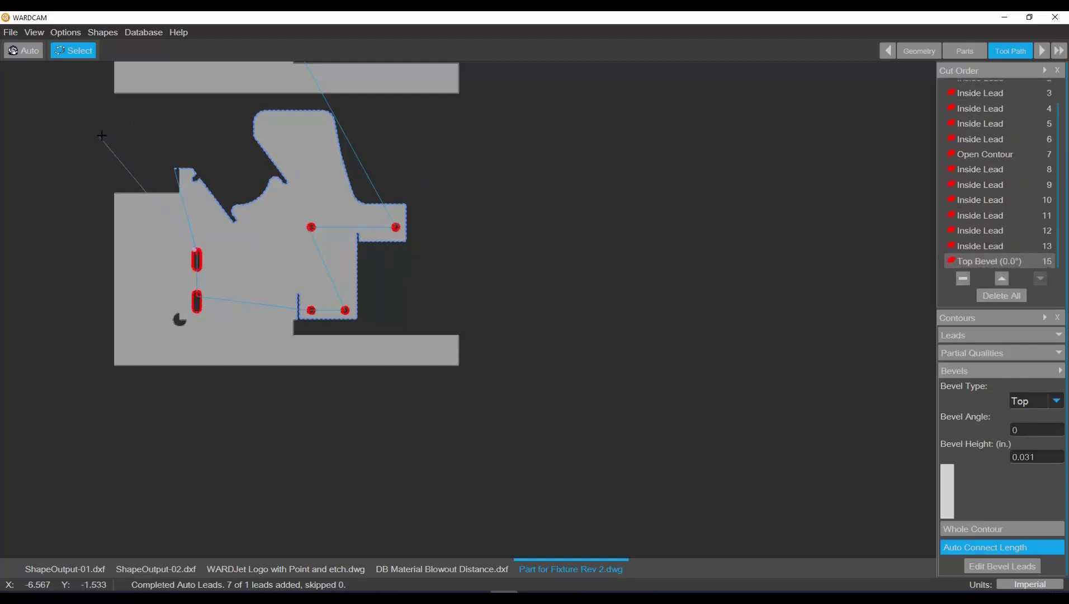
# Step: Check the Post stage, return to Tool Path and delete the upper part's first Inside Lead and its Open Contour from the cut order
pyautogui.click(1041, 50)
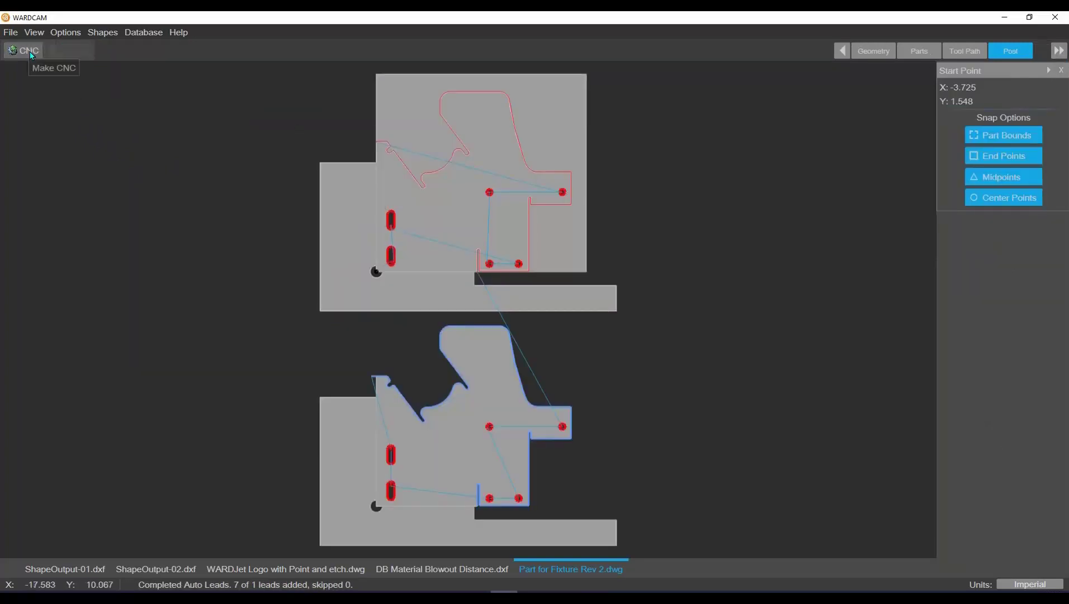
pyautogui.click(965, 51)
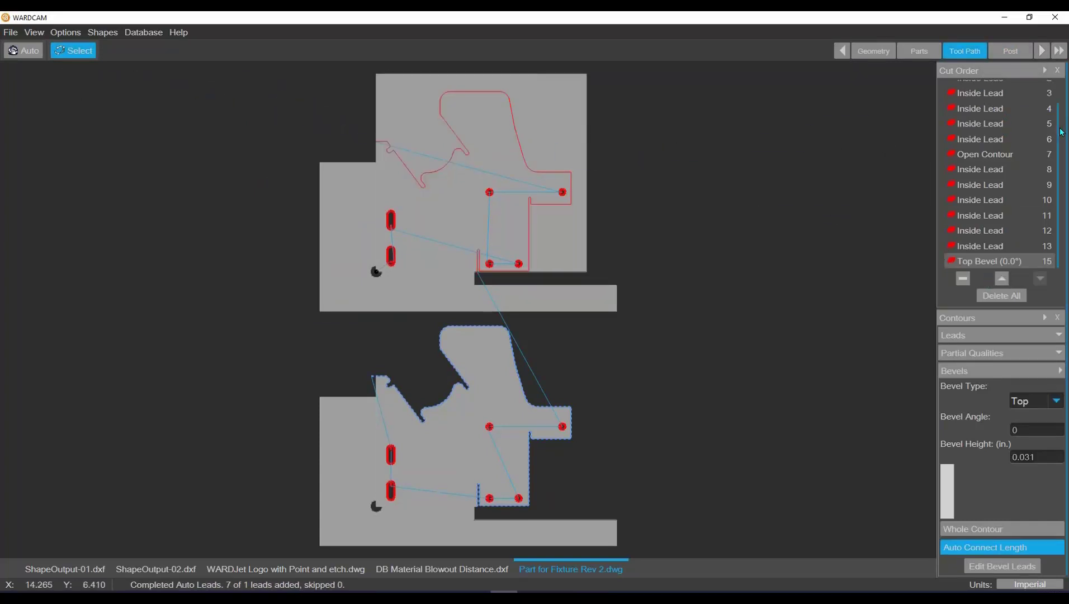
pyautogui.scroll(2, 1058, 140)
pyautogui.click(1005, 89)
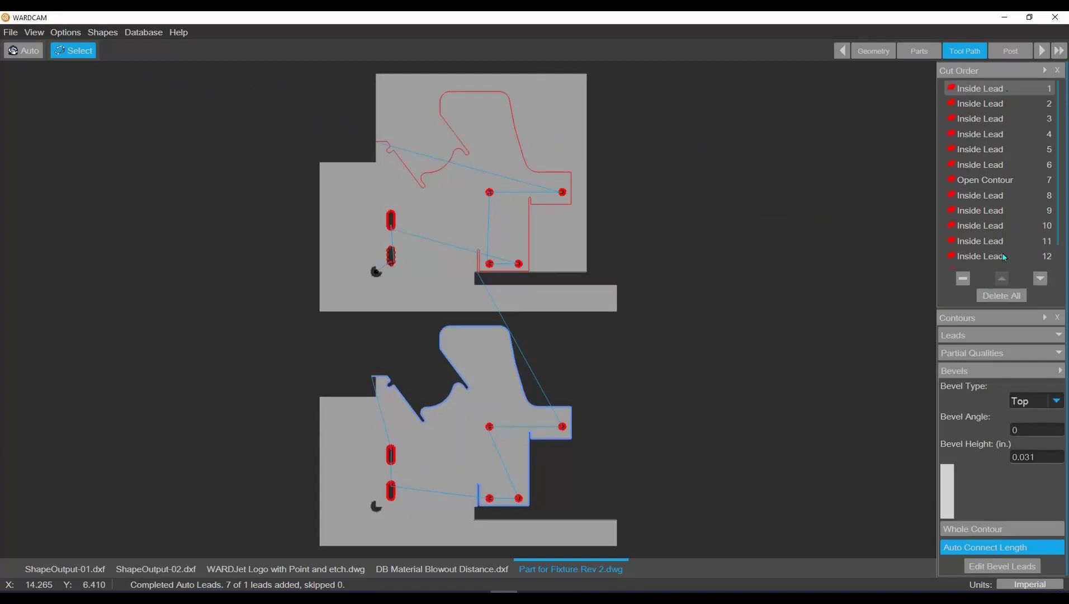
pyautogui.click(964, 279)
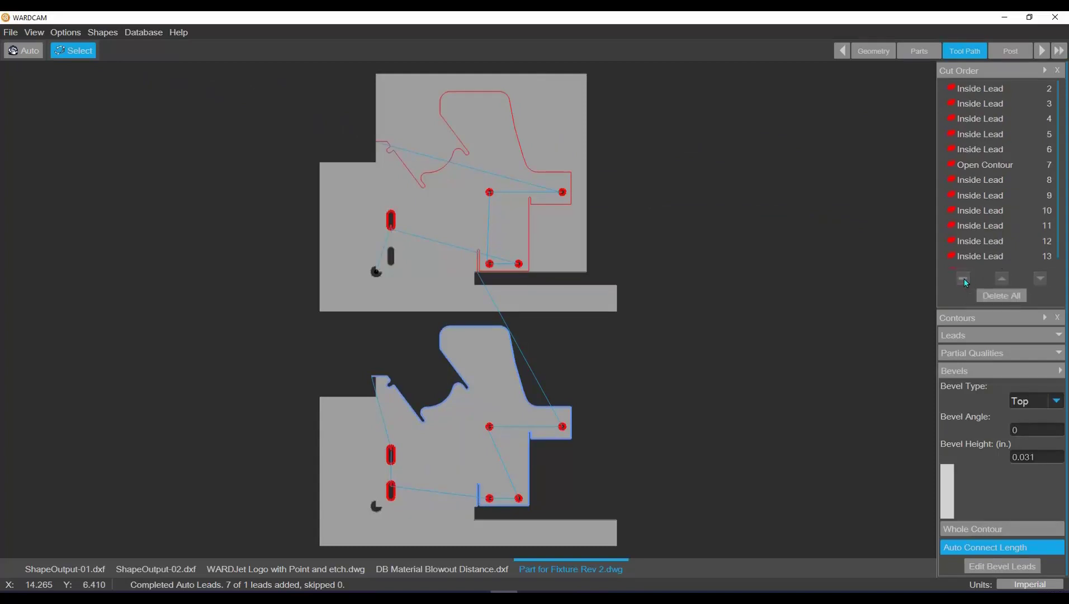
pyautogui.click(976, 165)
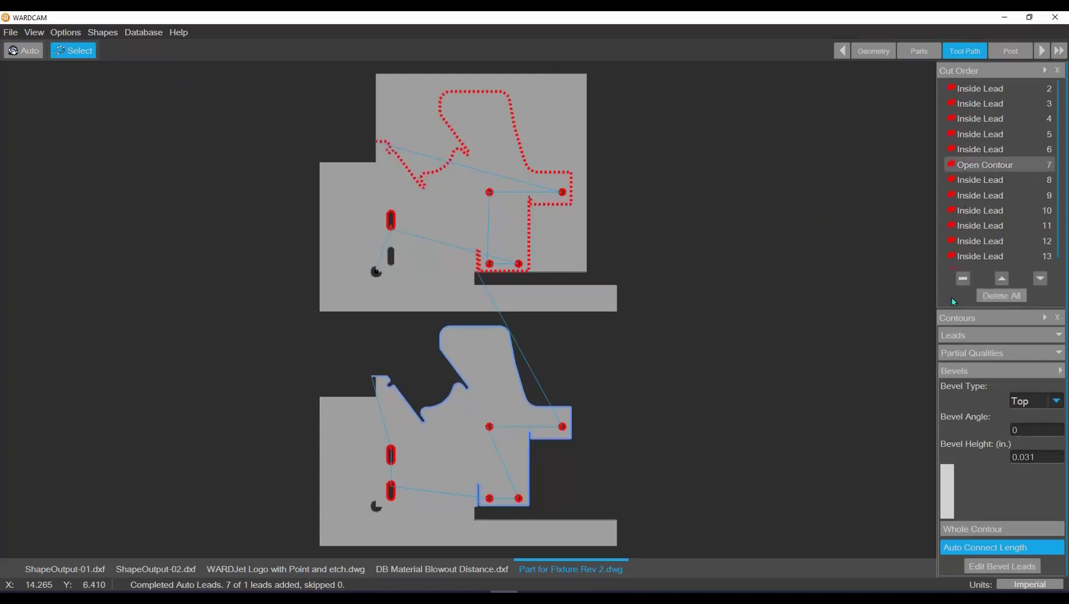
pyautogui.click(963, 278)
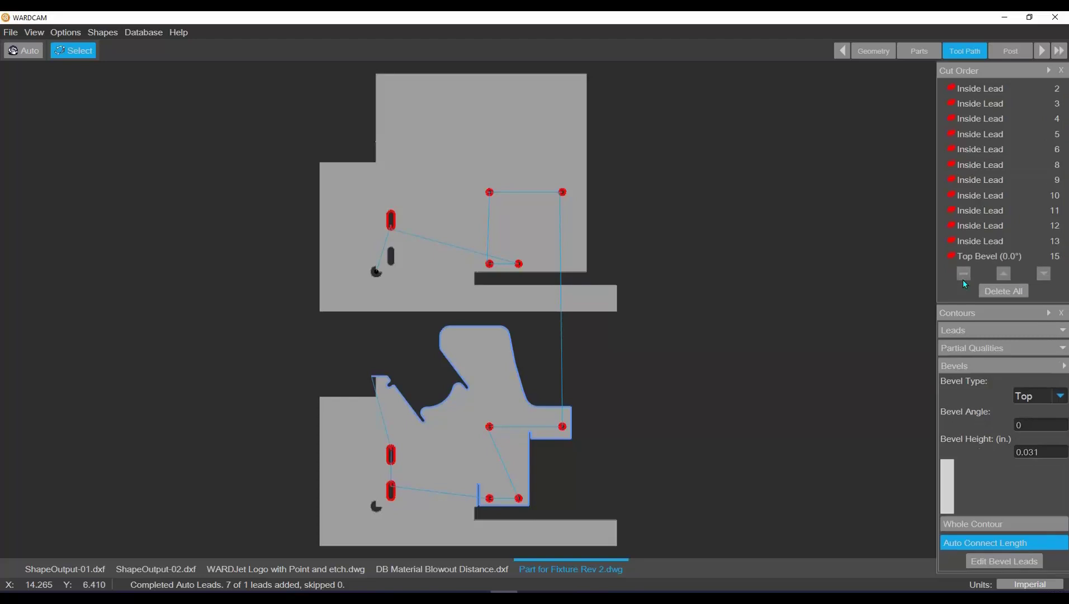
# Step: Delete the upper part's remaining Inside Leads, numbers 2 to 6, from the cut order together
pyautogui.click(977, 166)
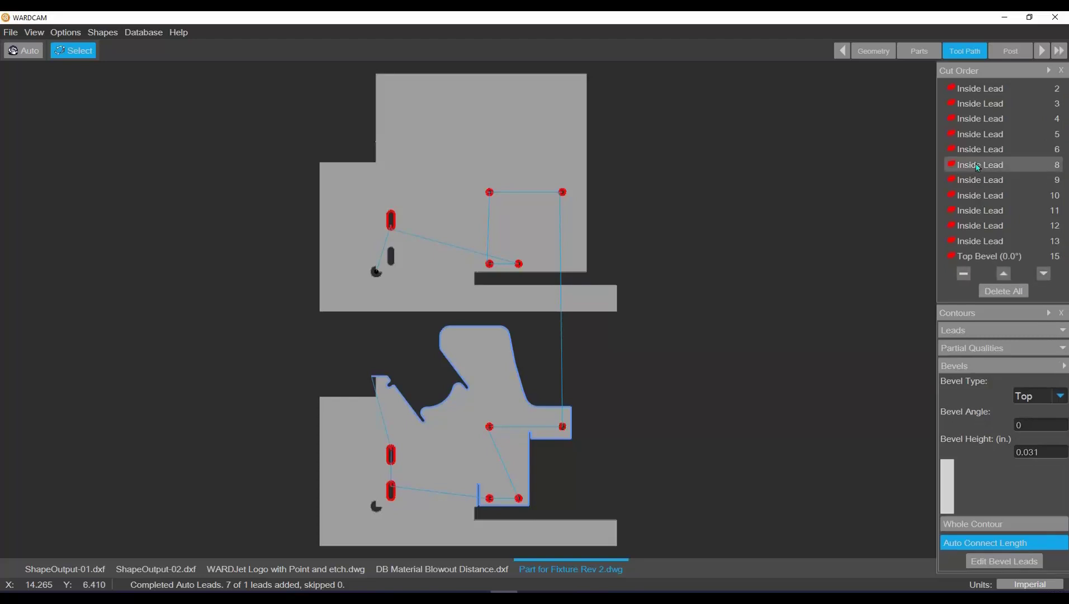
pyautogui.click(965, 87)
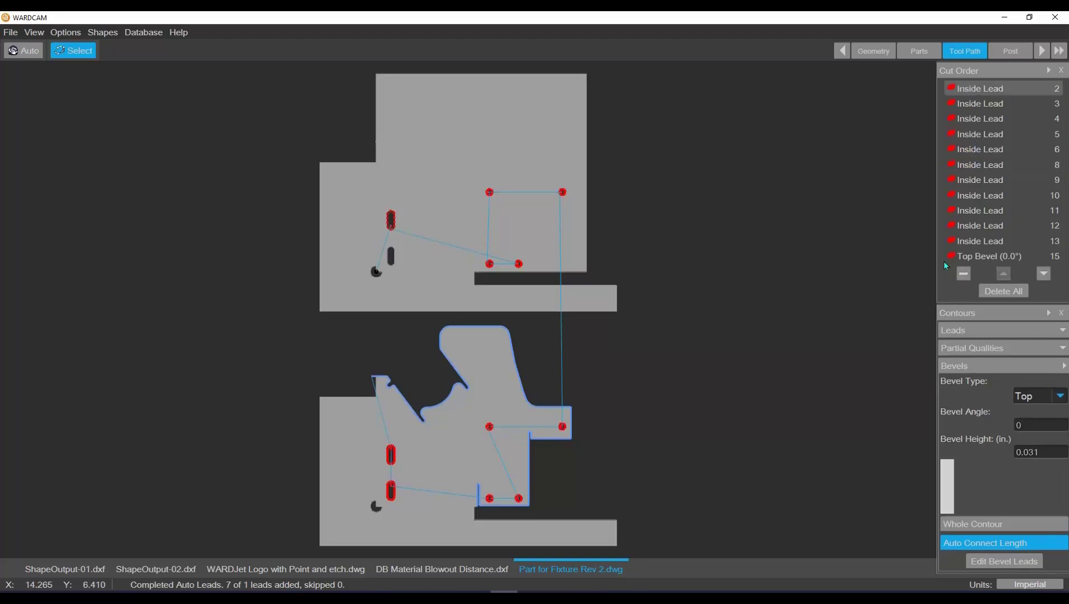
pyautogui.keyDown('shift'); pyautogui.click(975, 105); pyautogui.keyUp('shift')
pyautogui.keyDown('shift'); pyautogui.click(975, 119); pyautogui.keyUp('shift')
pyautogui.keyDown('shift'); pyautogui.click(975, 136); pyautogui.keyUp('shift')
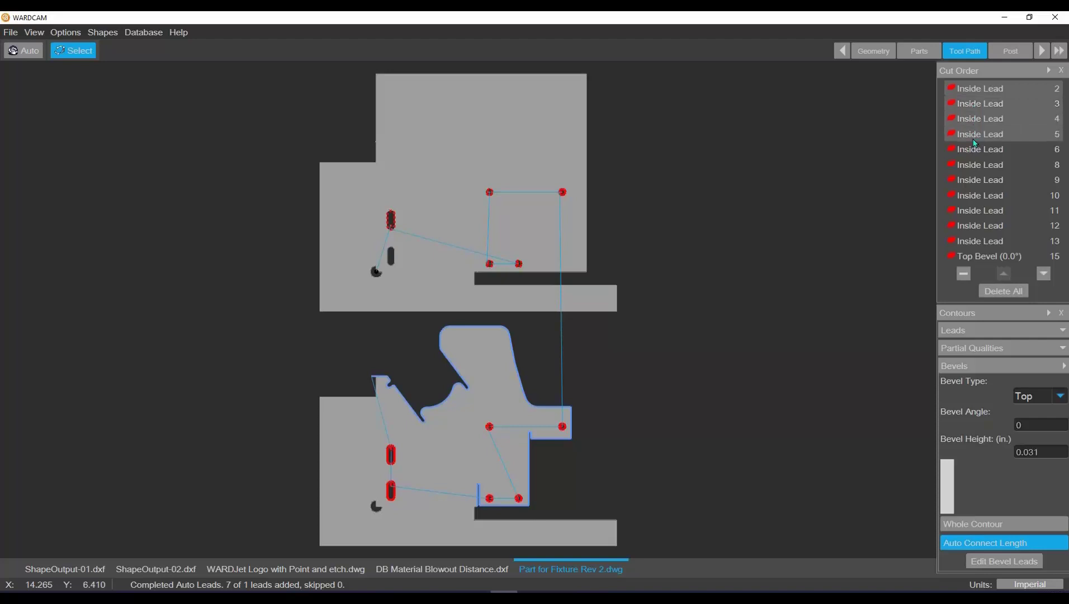
pyautogui.keyDown('shift'); pyautogui.click(976, 150); pyautogui.keyUp('shift')
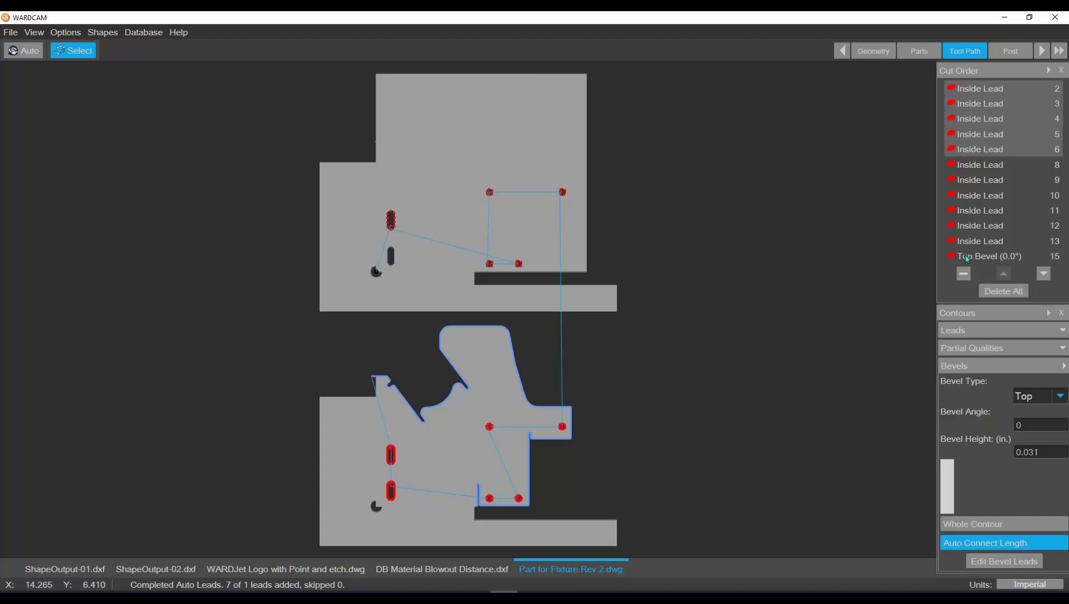
pyautogui.click(963, 274)
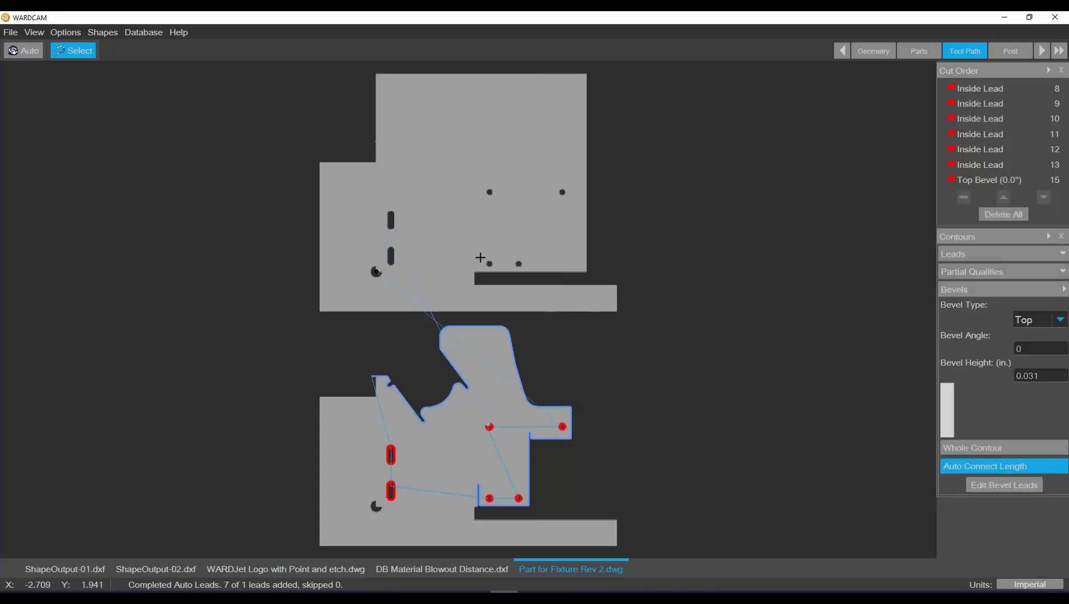
# Step: Advance to the Post stage and place the start point on the lower part's lower-left corner at the fixture
pyautogui.click(1011, 51)
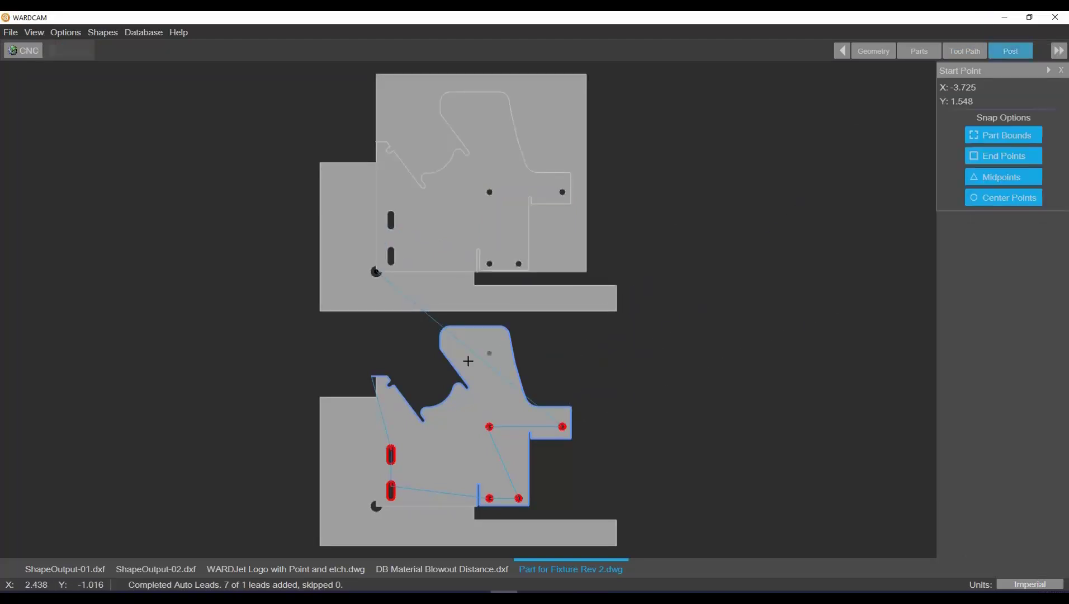
pyautogui.scroll(6, 363, 464)
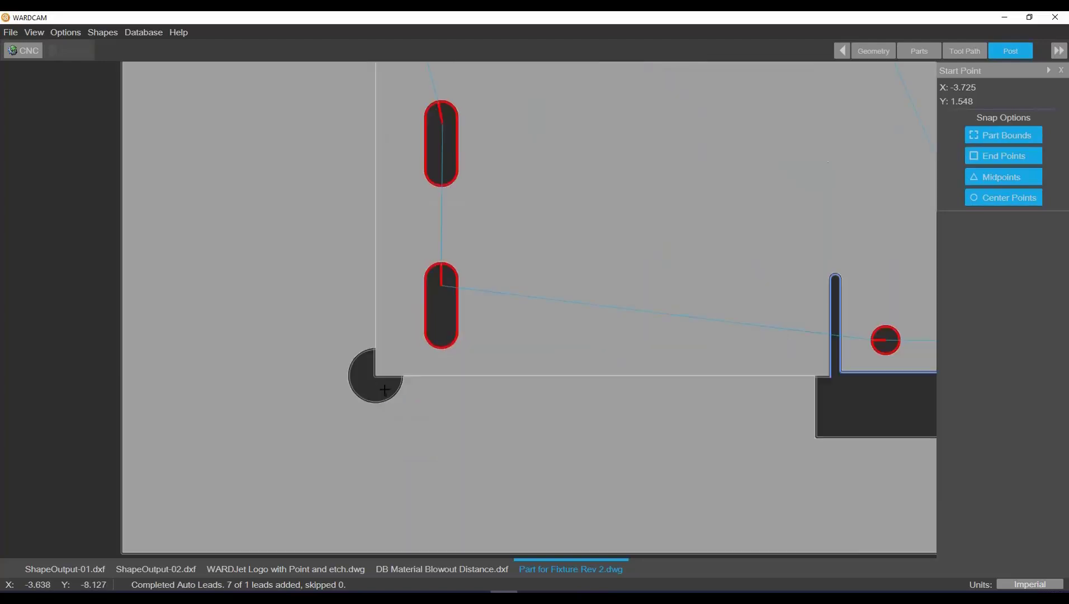
pyautogui.scroll(2, 353, 327)
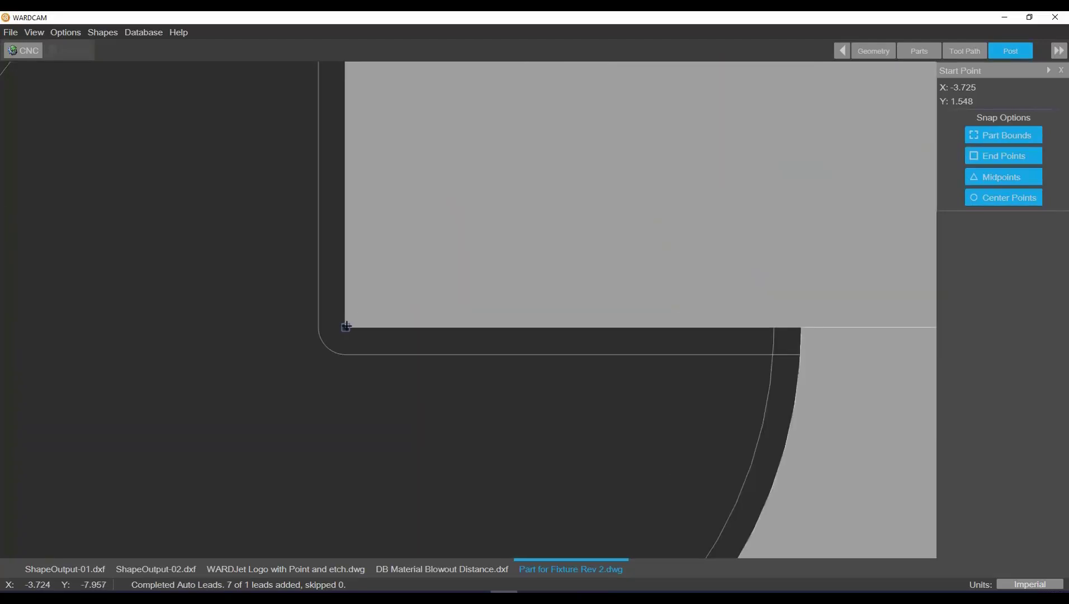
pyautogui.click(346, 326)
pyautogui.scroll(-6, 349, 330)
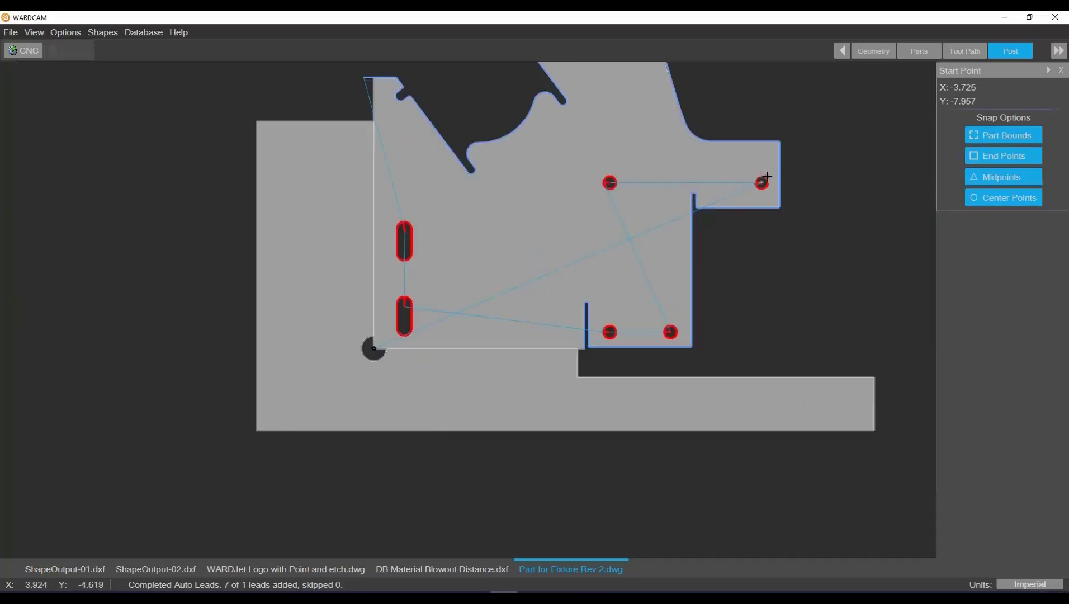
# Step: Generate the CNC program as Part for Fixture Rev 2.cnc, replacing the existing file
pyautogui.click(37, 55)
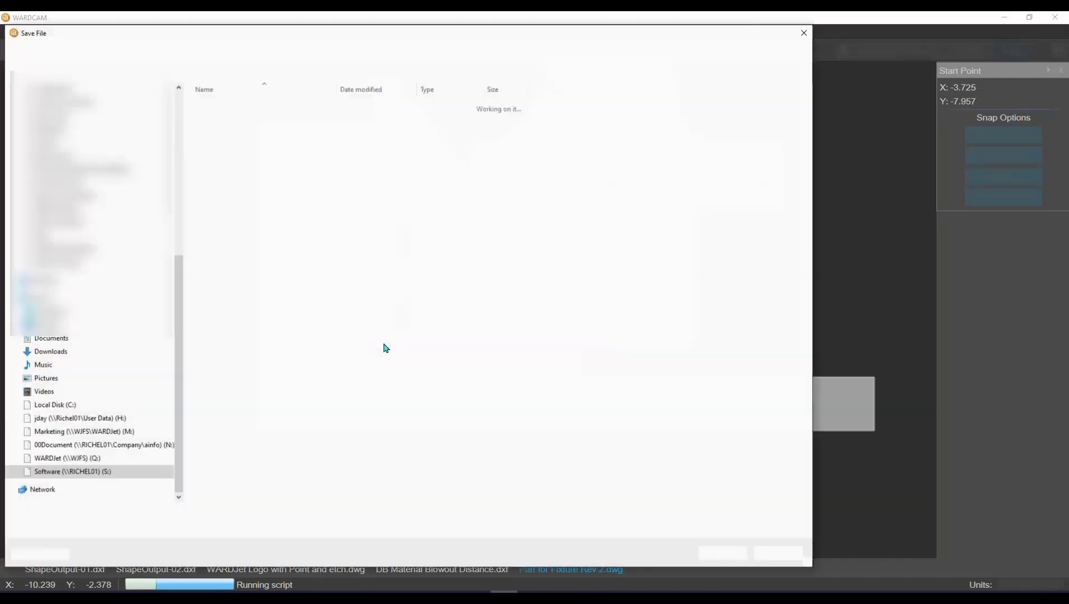
pyautogui.click(722, 553)
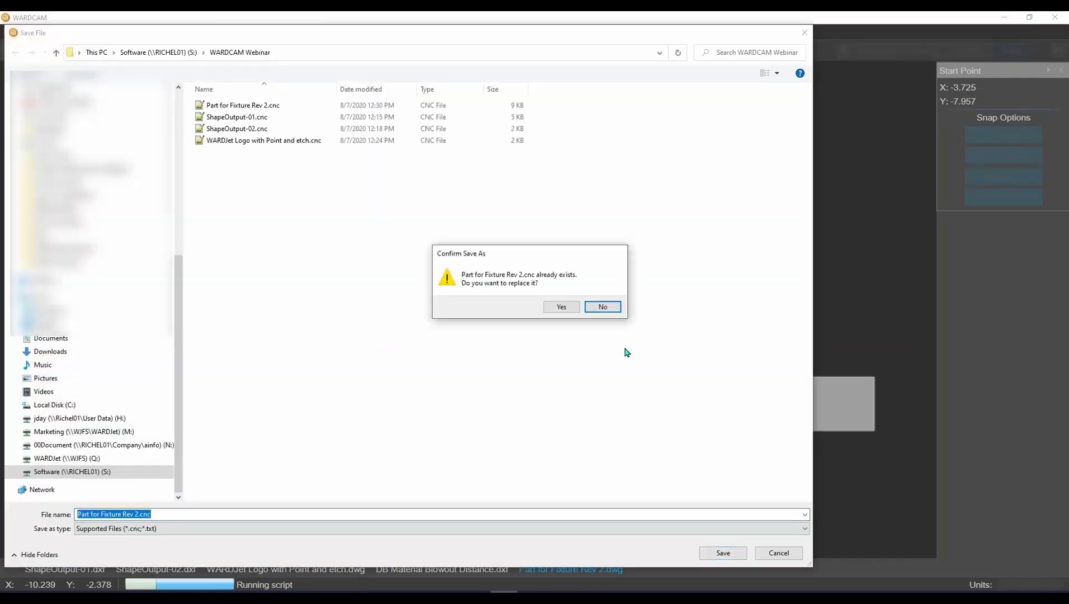
pyautogui.click(571, 308)
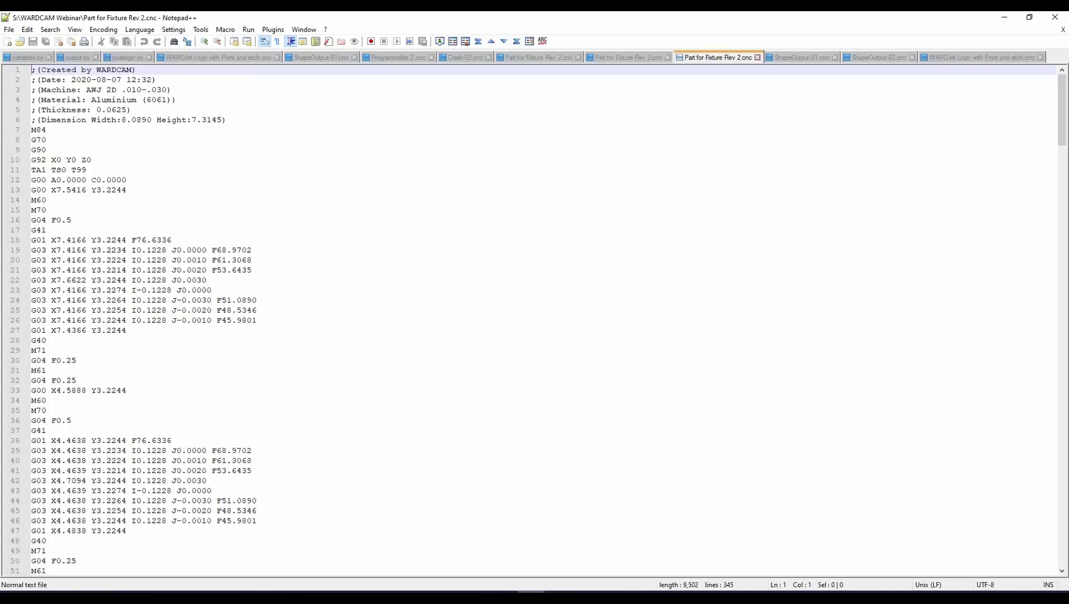
# Step: Examine the CNC code for the hole and slot cuts up to the start of the bevelled profile
pyautogui.click(181, 240)
pyautogui.click(207, 287)
pyautogui.scroll(-9, 207, 286)
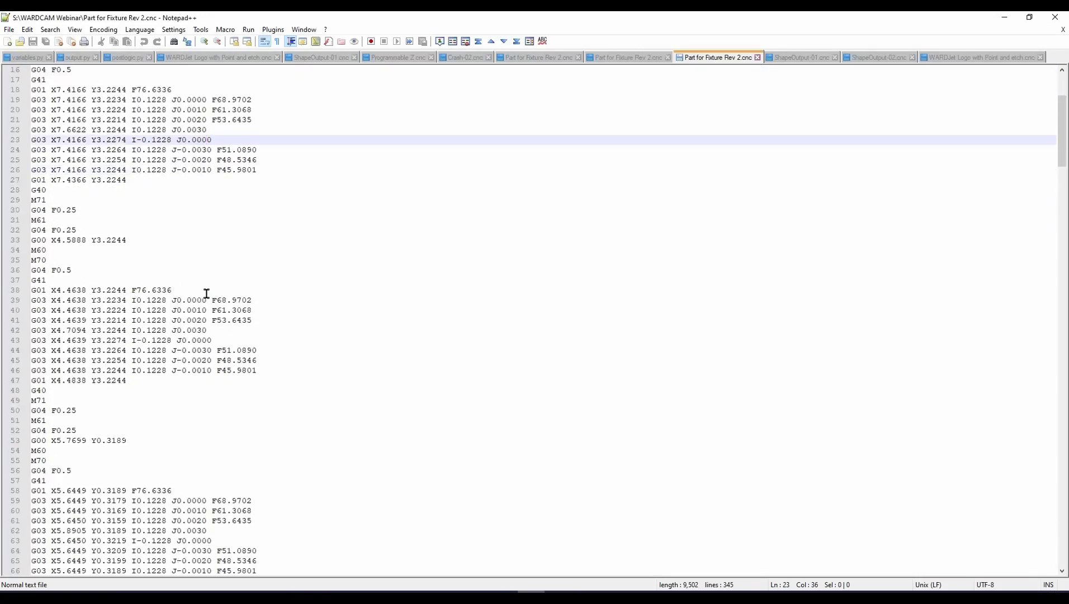
pyautogui.click(222, 231)
pyautogui.click(186, 401)
pyautogui.scroll(-20, 188, 394)
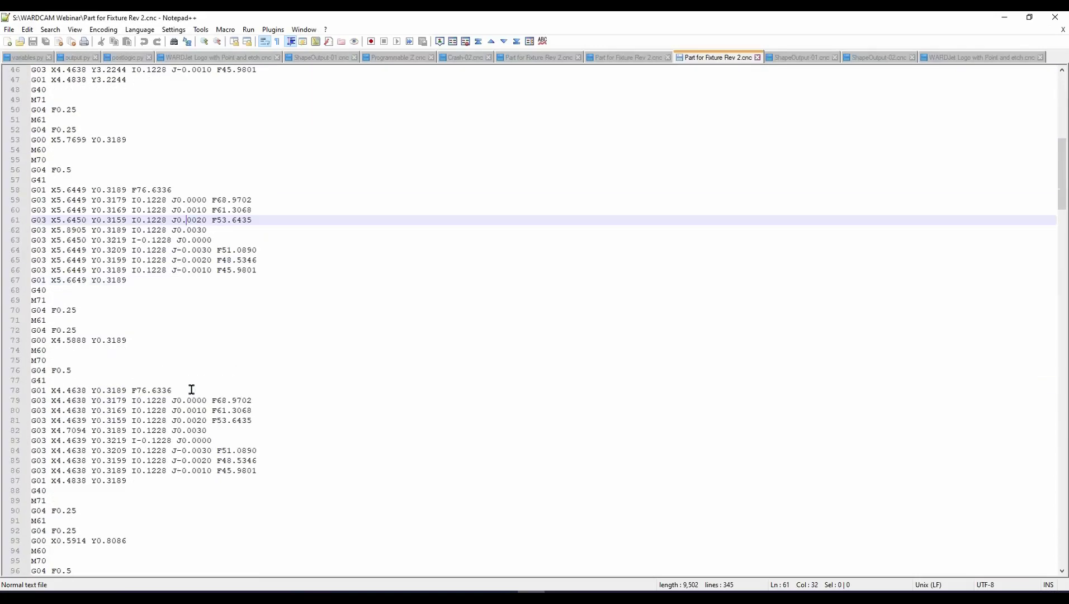
pyautogui.scroll(-18, 211, 340)
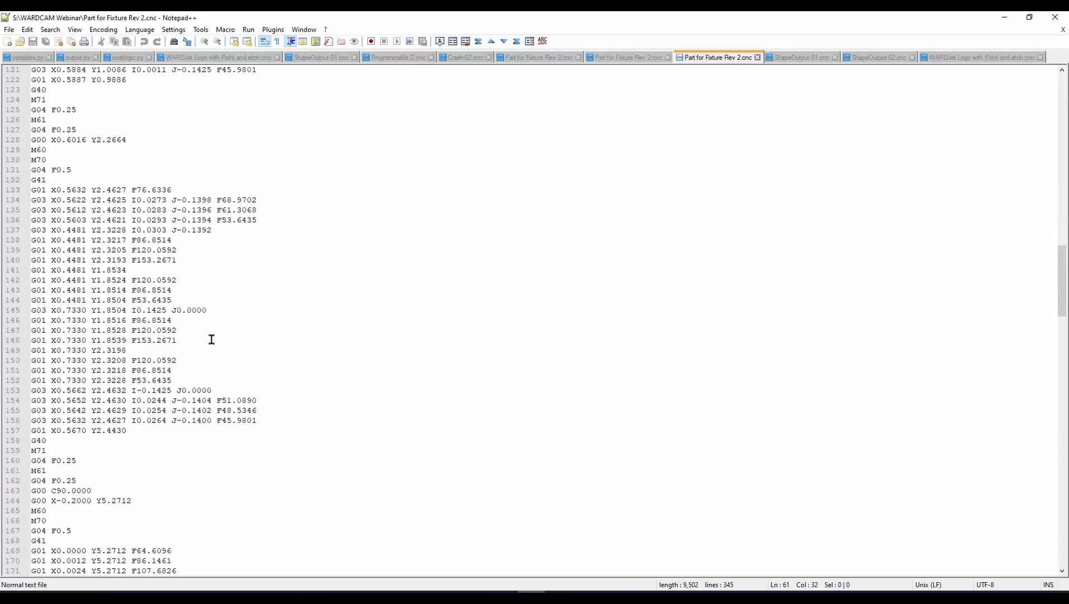
pyautogui.scroll(6, 167, 299)
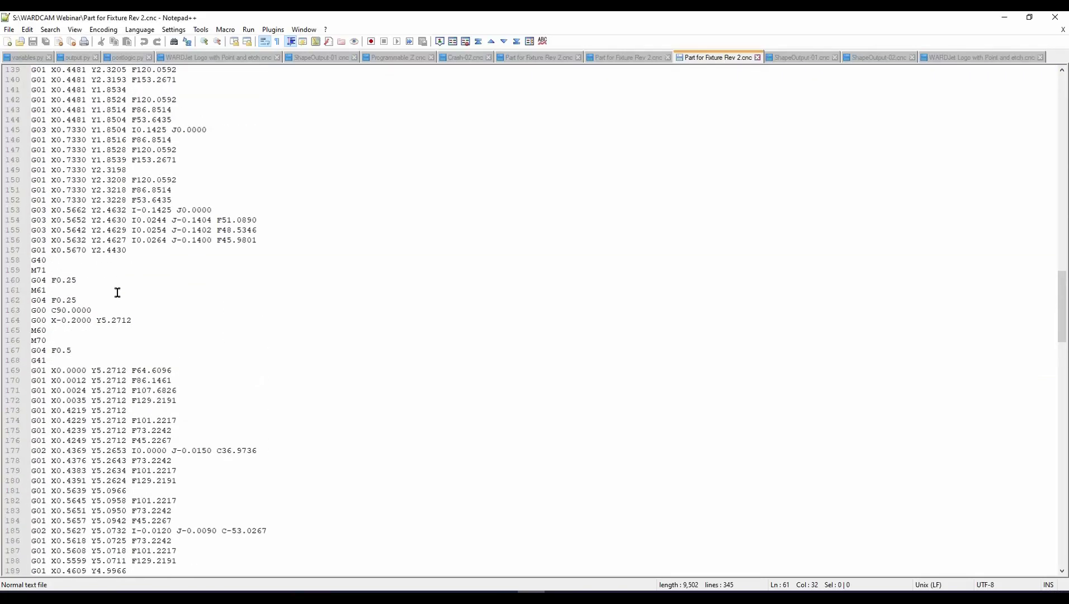
# Step: Examine the C-axis rotation values and the feed rate changes at the start of the bevelled profile's code
pyautogui.click(91, 310)
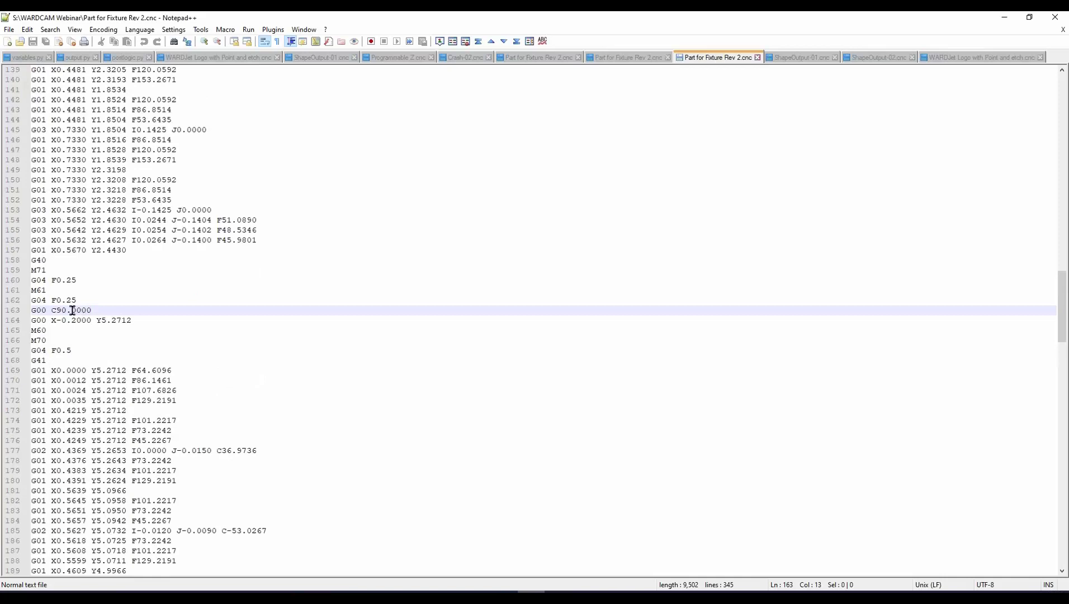
pyautogui.moveTo(217, 451); pyautogui.dragTo(258, 450)
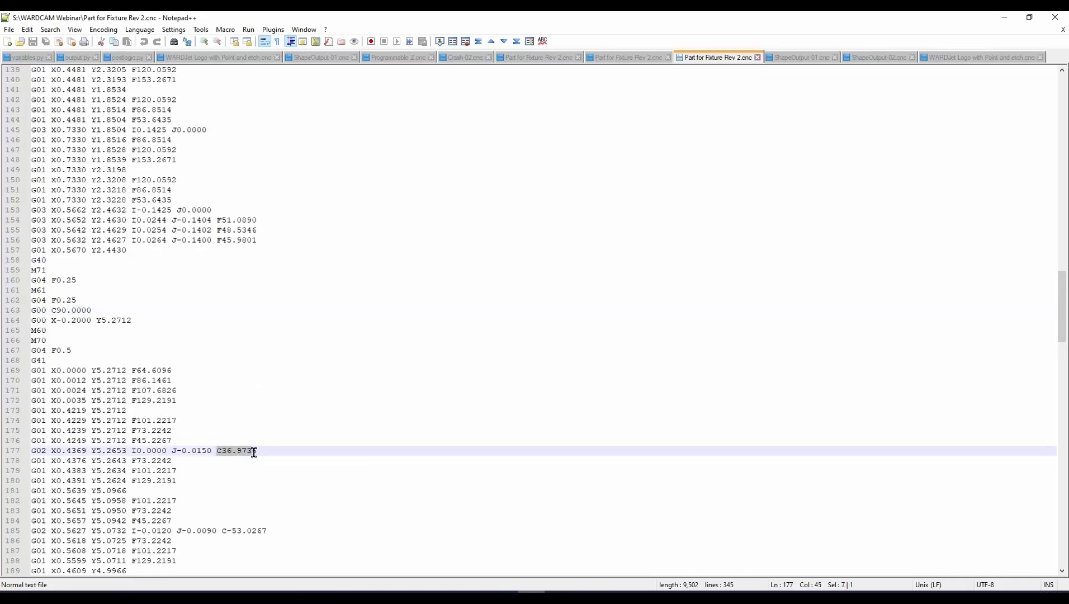
pyautogui.click(146, 398)
pyautogui.click(147, 389)
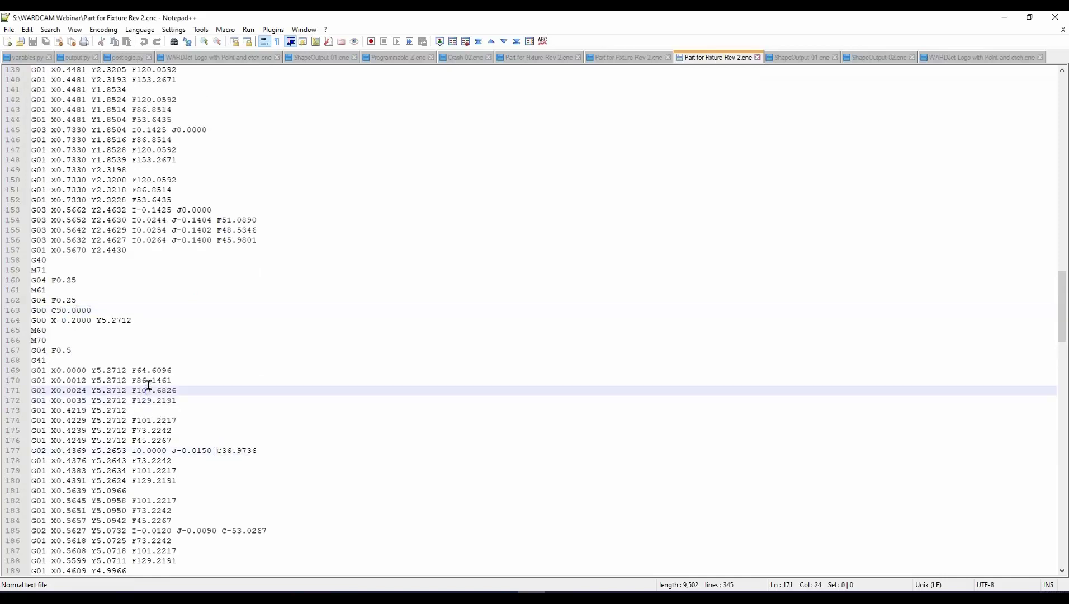
pyautogui.click(149, 378)
pyautogui.click(151, 372)
pyautogui.click(151, 380)
pyautogui.click(151, 390)
pyautogui.click(150, 441)
# Step: Review the rest of the profile's code to the end of the program, and minimize the text editor to return to WARDCAM
pyautogui.scroll(-9, 151, 441)
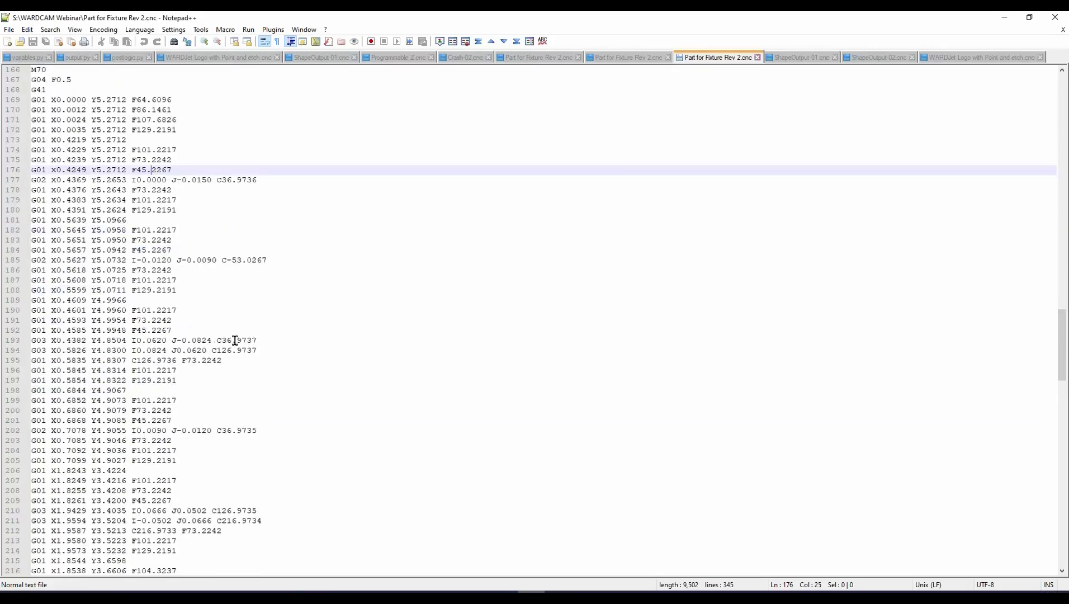
pyautogui.scroll(-20, 138, 363)
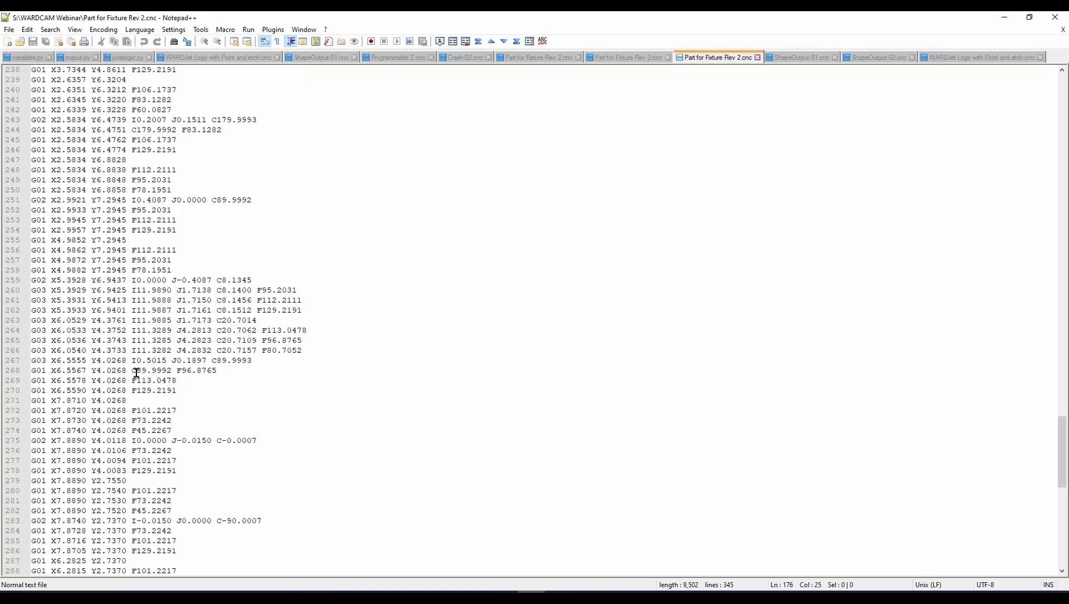
pyautogui.scroll(-7, 129, 387)
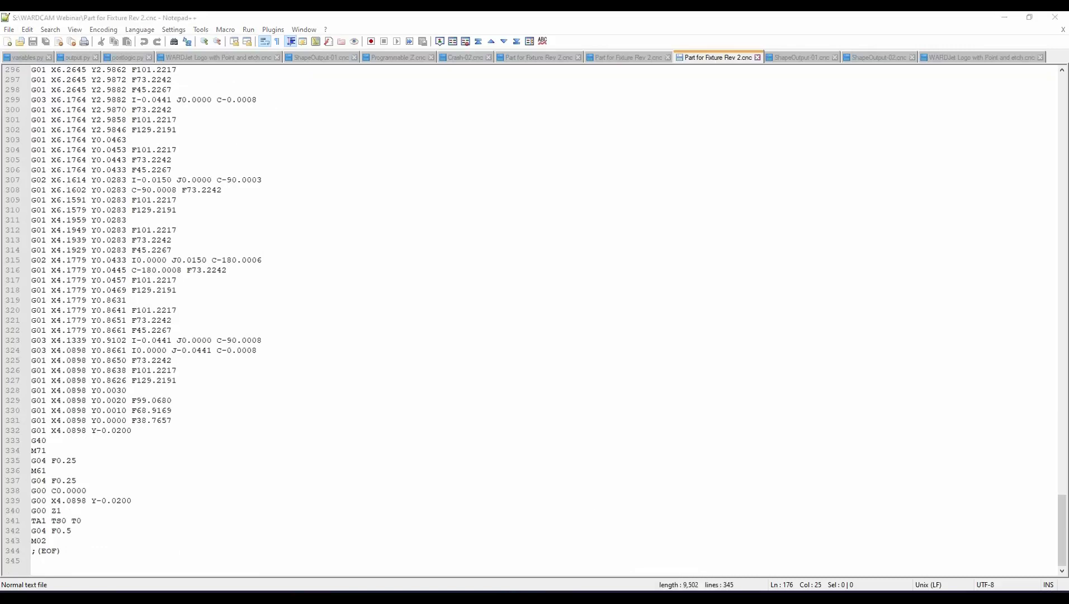
pyautogui.click(1006, 20)
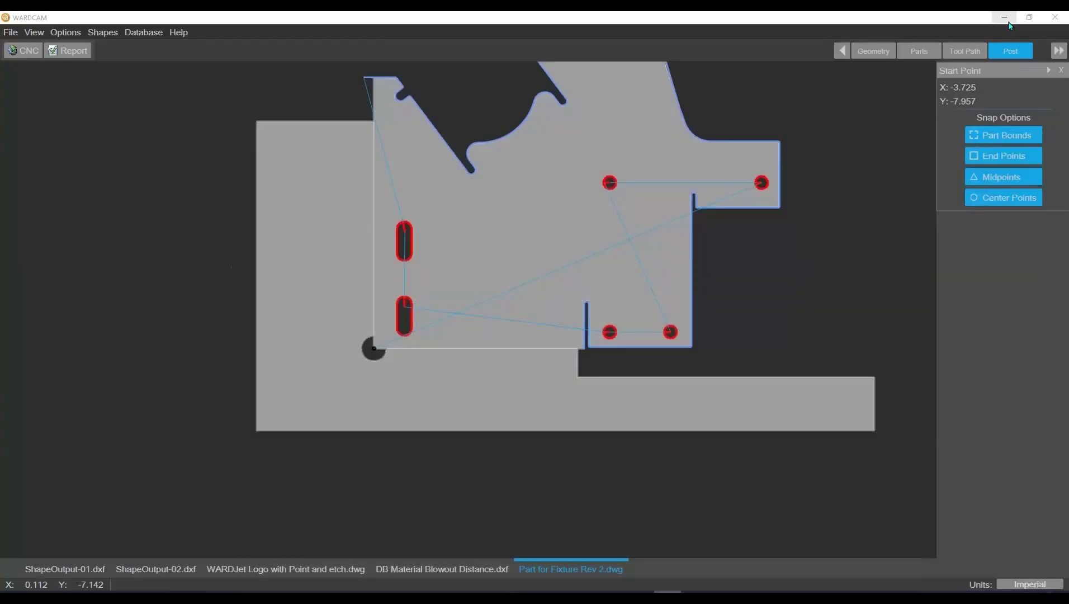
# Step: Switch to the A-0612 remote desktop session in the browser and bring its network camera view forward
pyautogui.click(1004, 18)
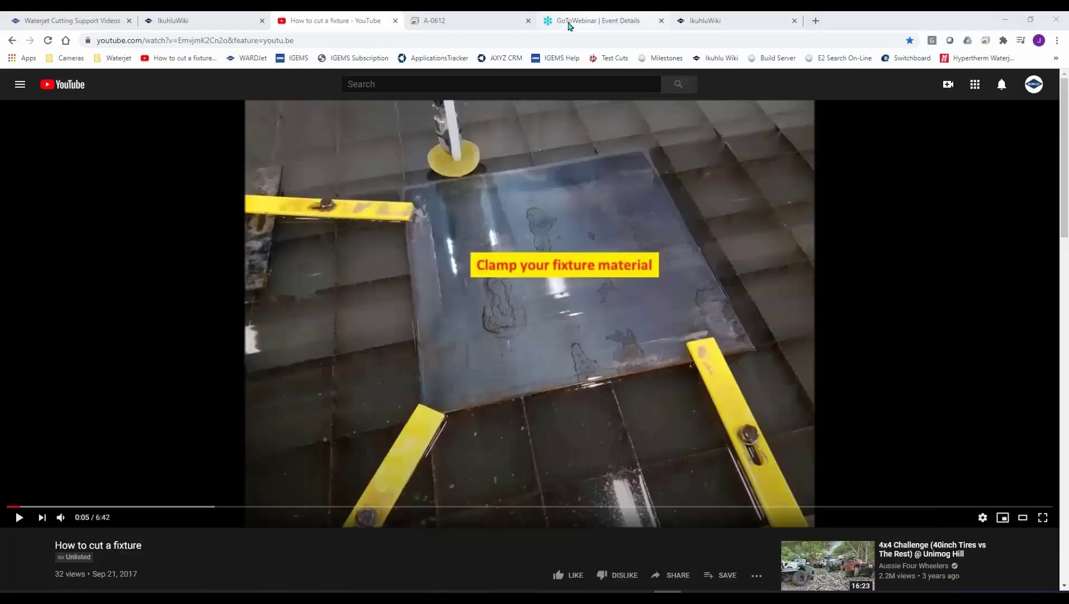
pyautogui.click(483, 22)
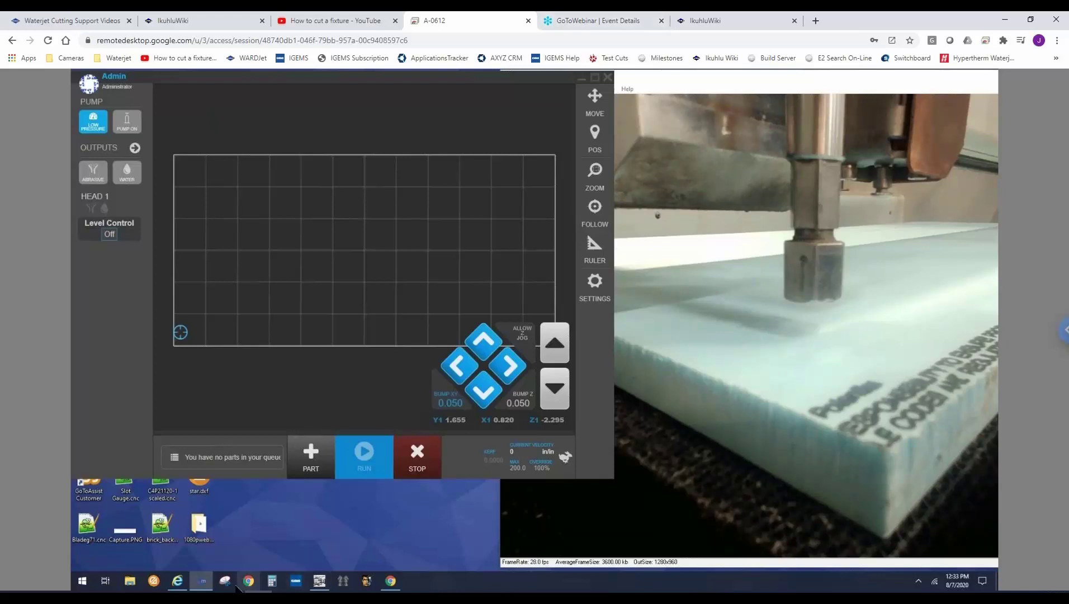
pyautogui.click(182, 587)
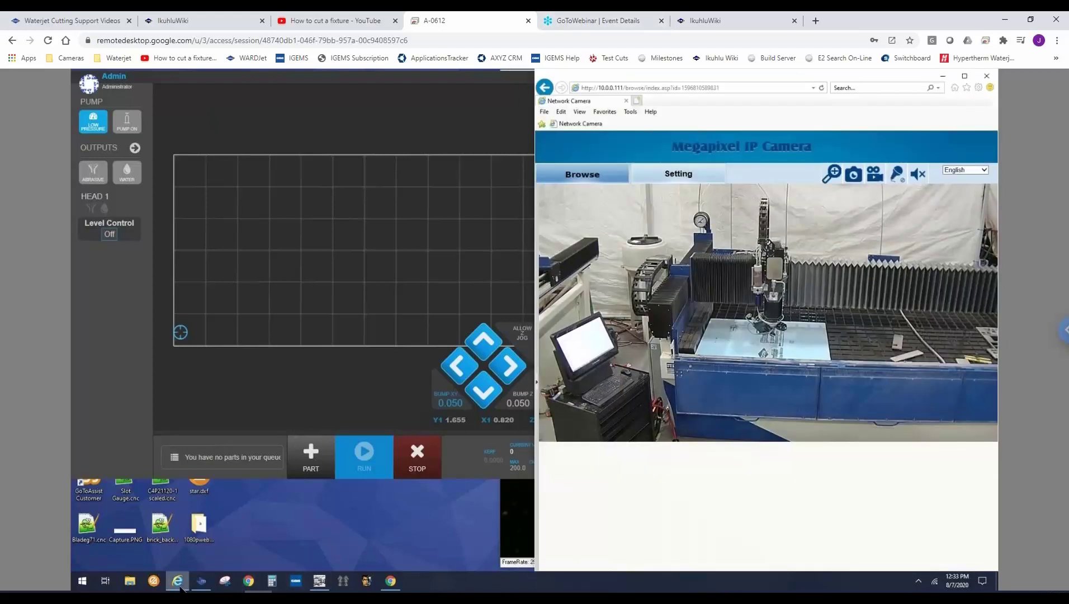
# Step: Check the Sales Model camera's live view in a new browser window and minimize that window
pyautogui.click(249, 581)
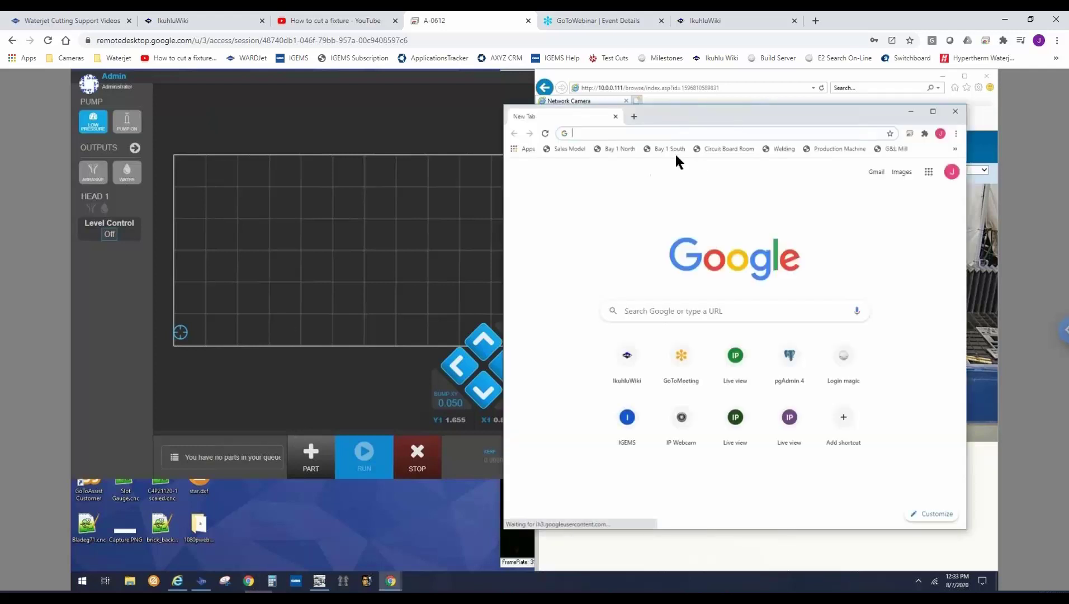
pyautogui.click(568, 150)
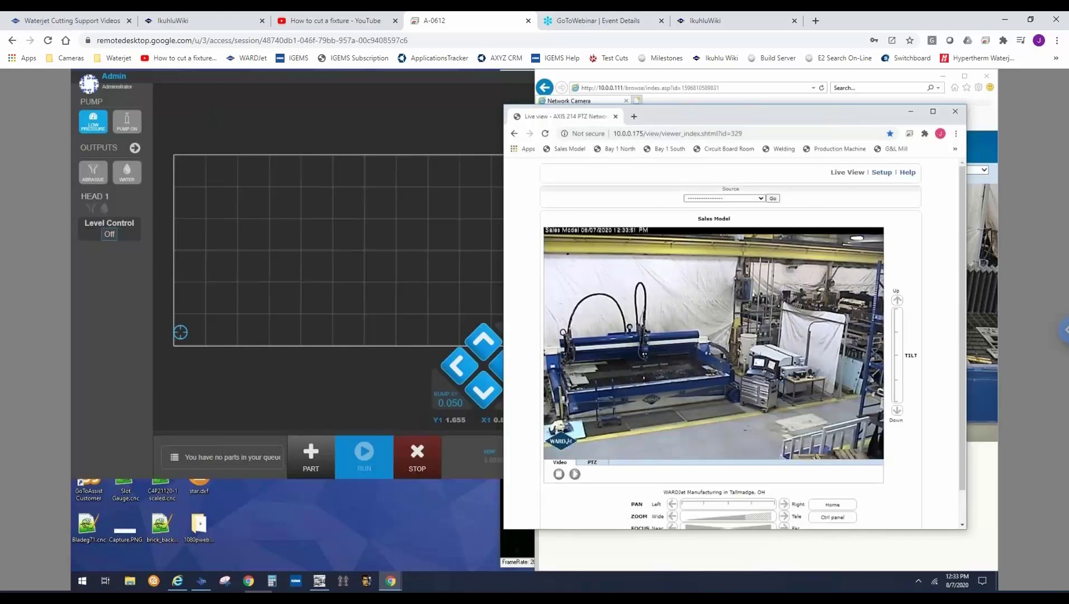
pyautogui.click(911, 111)
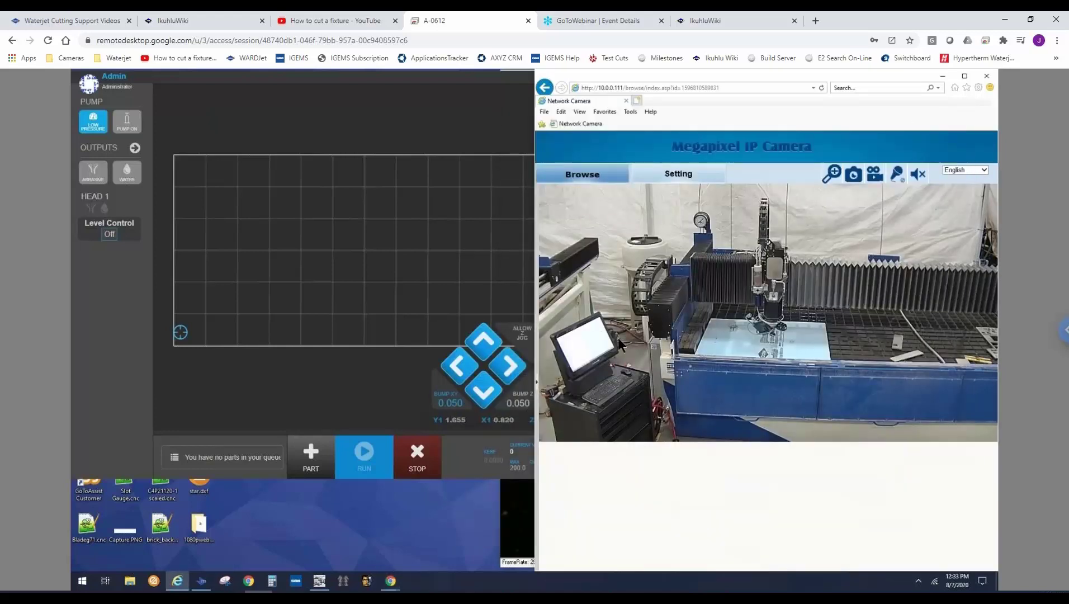
# Step: Load Part for Fixture Rev 2.cnc from the WARDCAM Webinar folder into the machine controller's queue and close the parts library
pyautogui.click(203, 398)
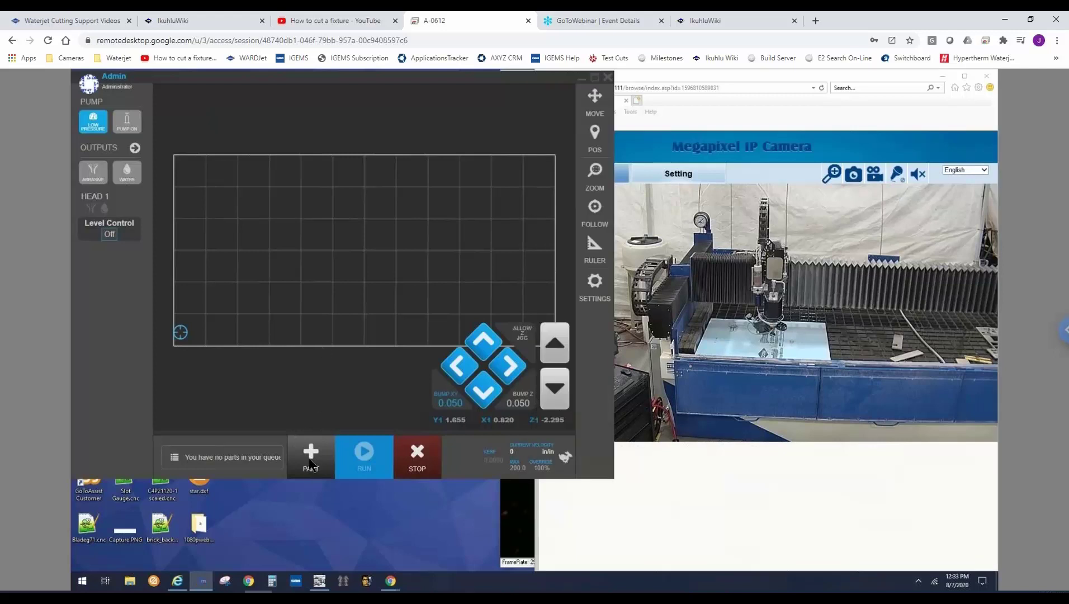
pyautogui.click(310, 461)
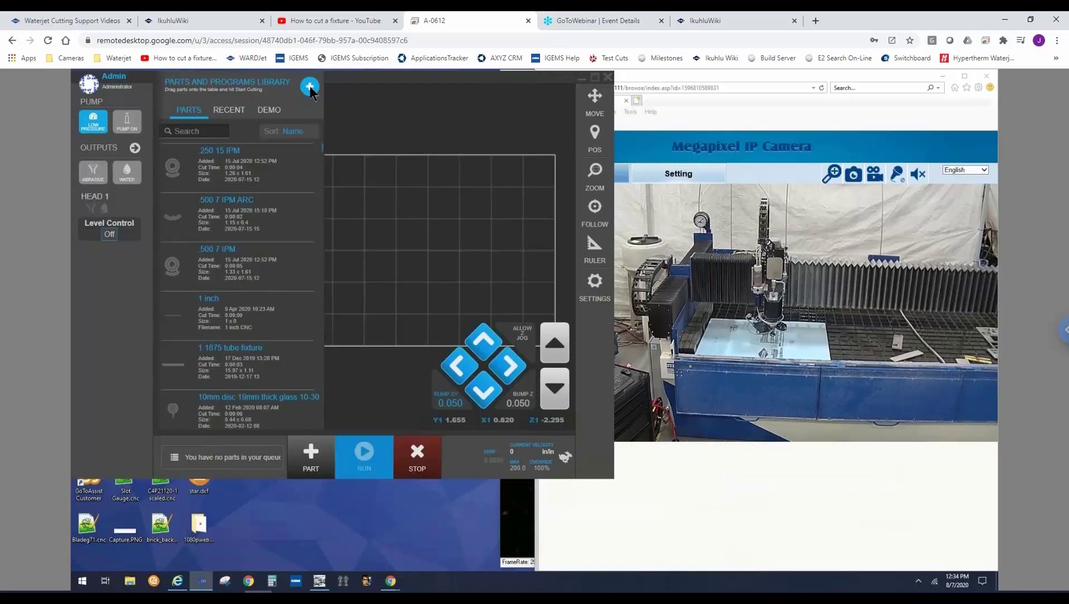
pyautogui.click(310, 87)
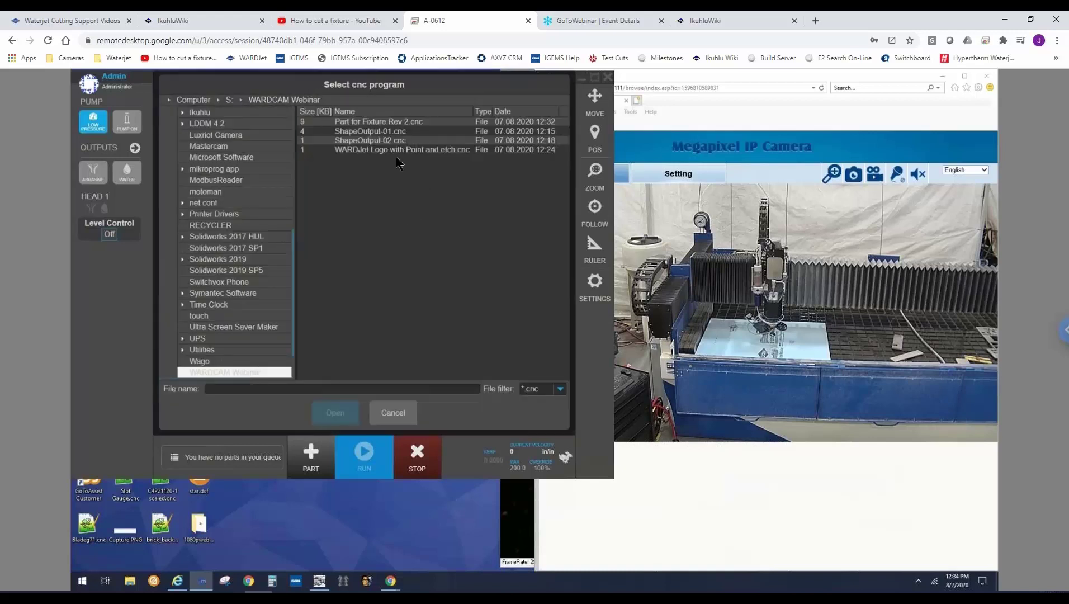
pyautogui.click(362, 121)
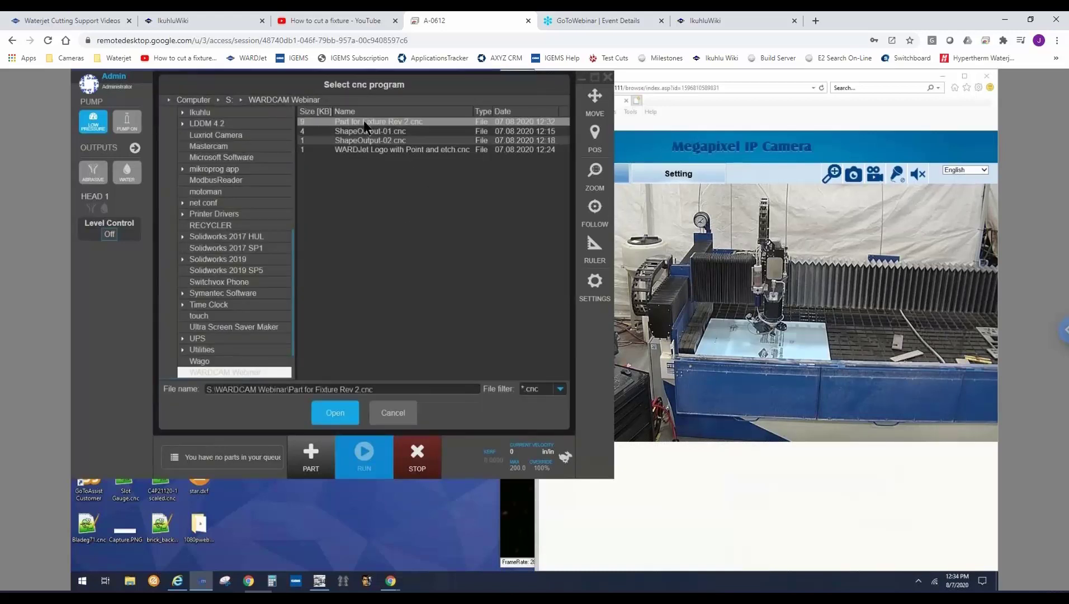
pyautogui.click(333, 413)
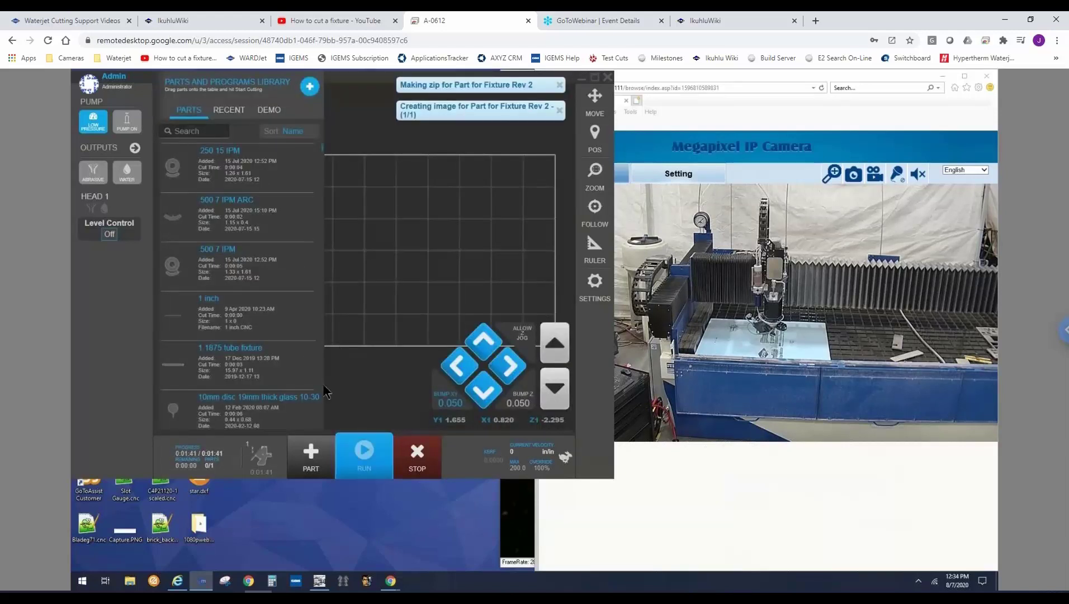
pyautogui.click(304, 463)
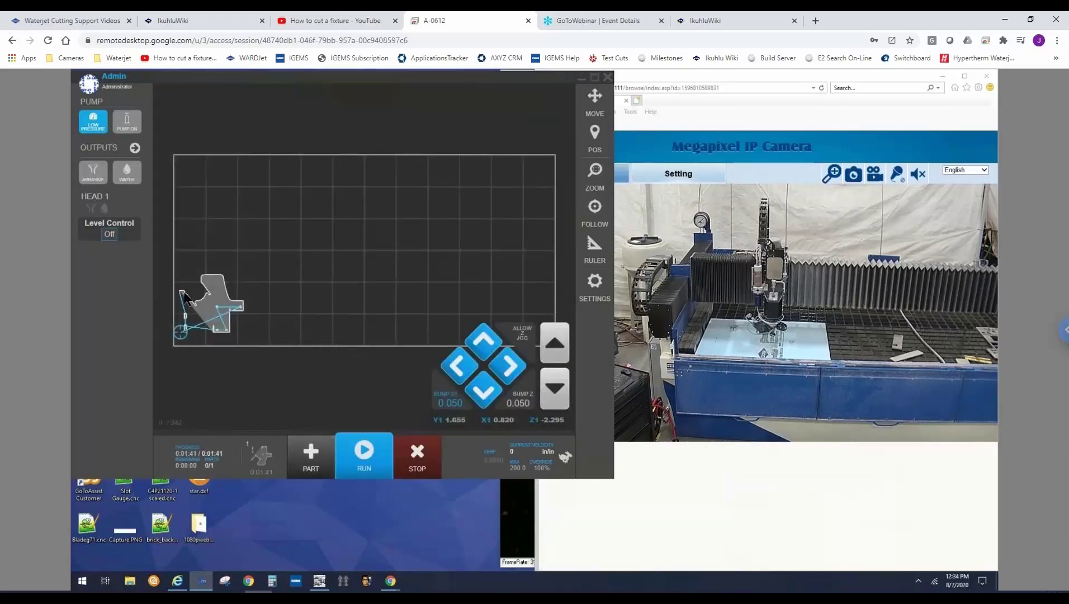
# Step: Show the nozzle close-up camera, turn on the pump and water output, and run the loaded program
pyautogui.click(944, 77)
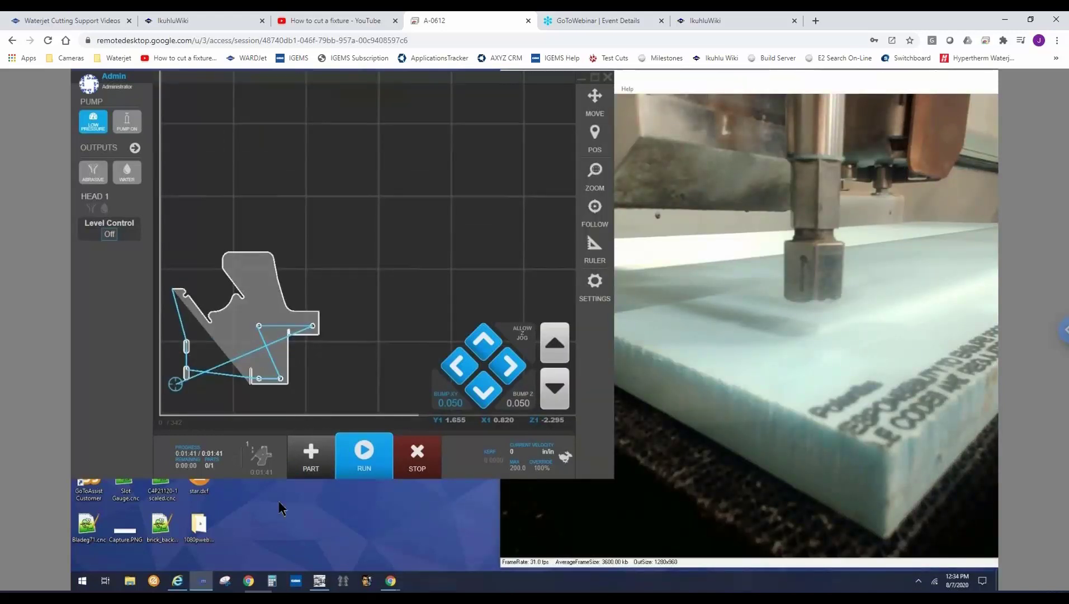
pyautogui.click(127, 123)
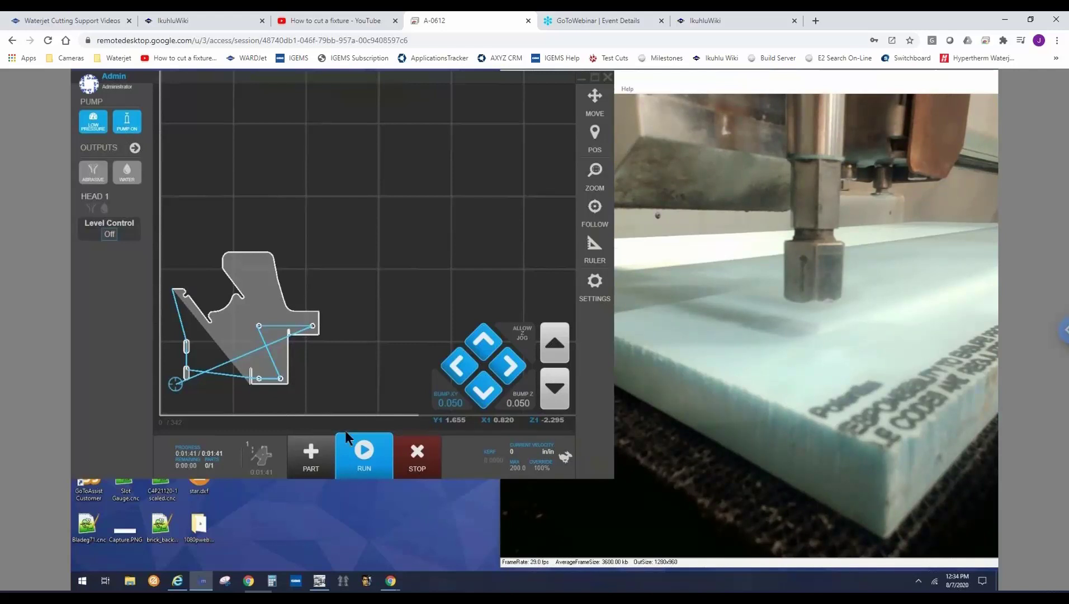
pyautogui.click(128, 178)
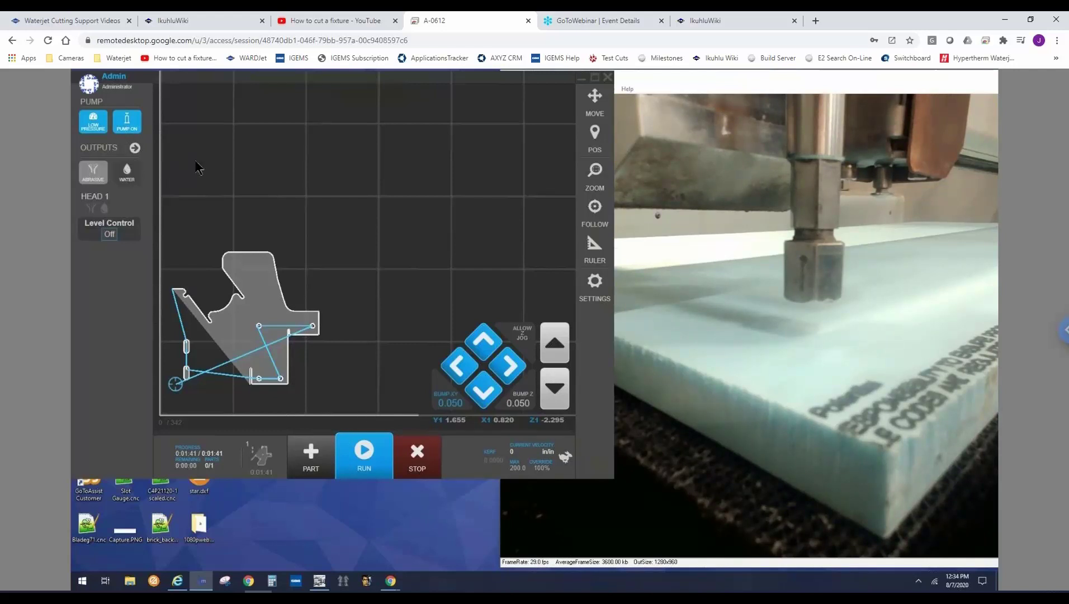
pyautogui.click(364, 452)
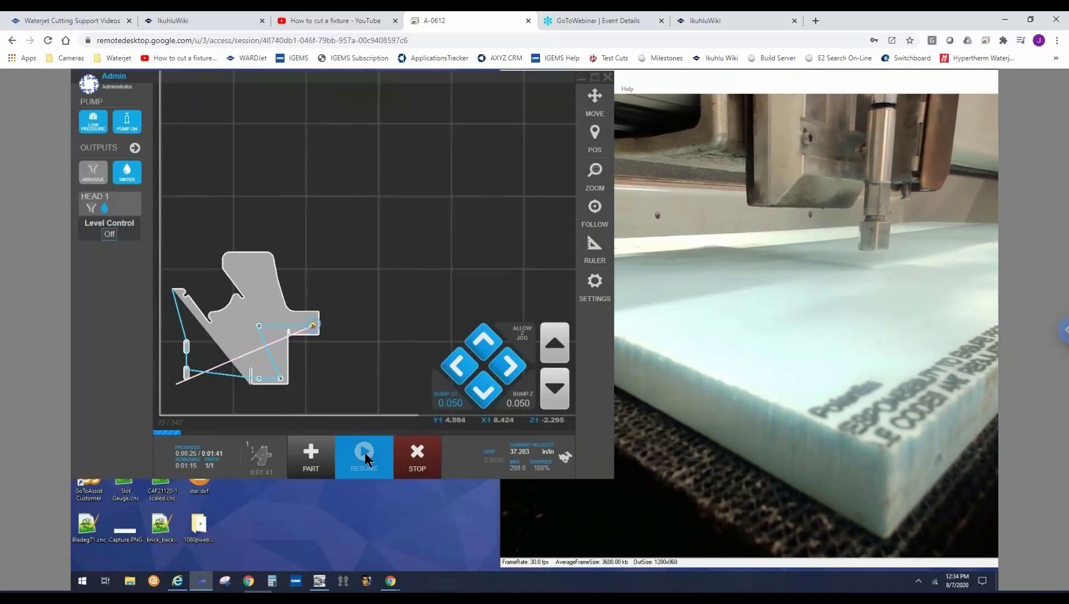
# Step: Turn off low pressure on the pump and follow the cutting progress of the part
pyautogui.click(93, 121)
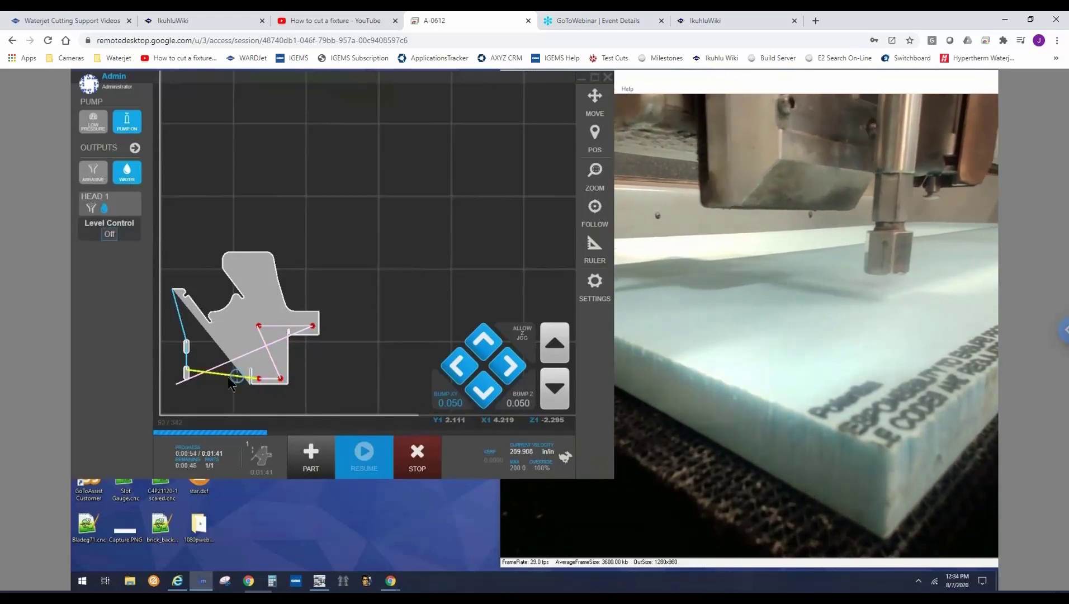
pyautogui.scroll(3, 263, 379)
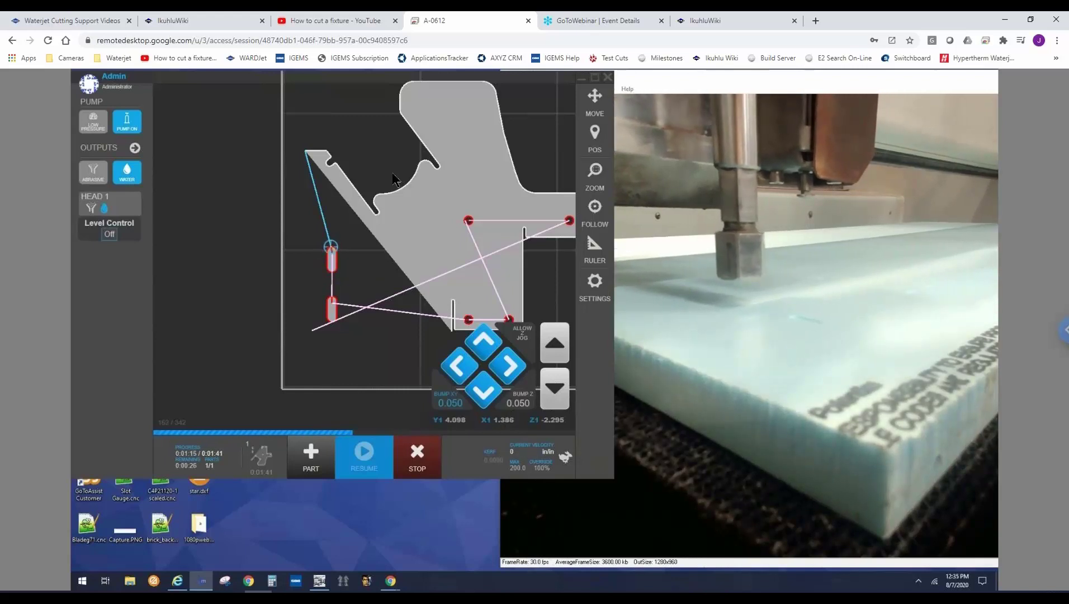
pyautogui.scroll(-2, 384, 193)
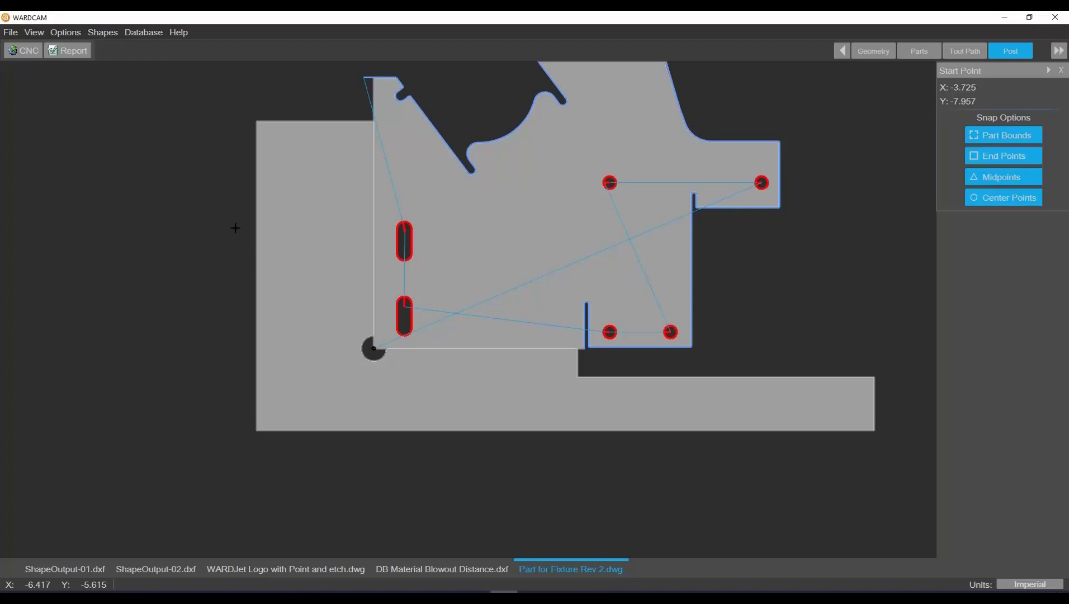
# Step: Switch from WARDCAM to AutoCAD with Common Cut step-by-step.dwg shown and maximize its window
pyautogui.scroll(-4, 204, 225)
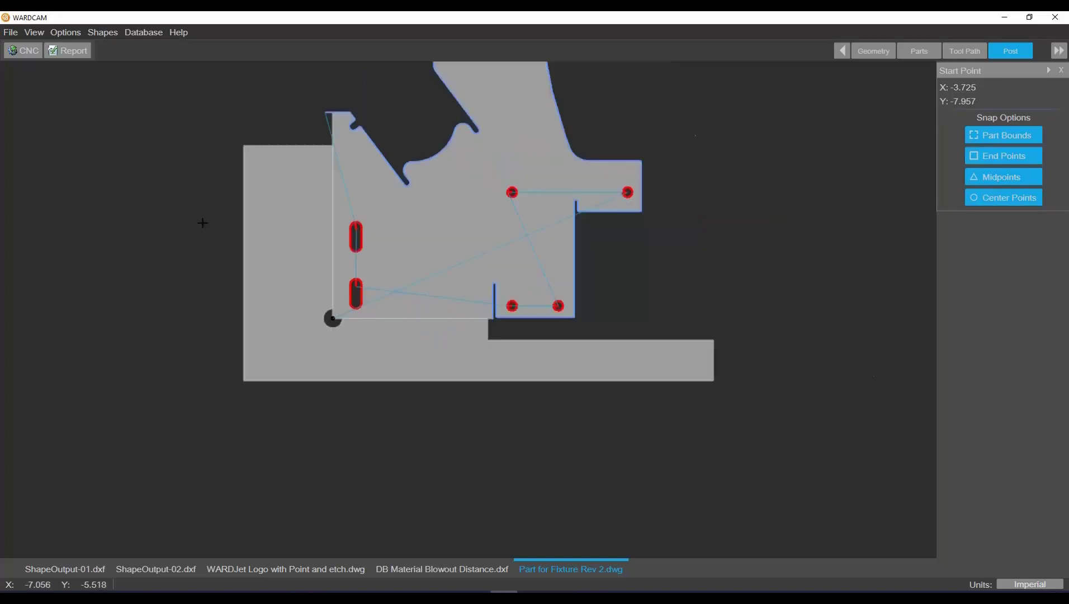
pyautogui.moveTo(167, 231); pyautogui.dragTo(160, 317, button='middle')
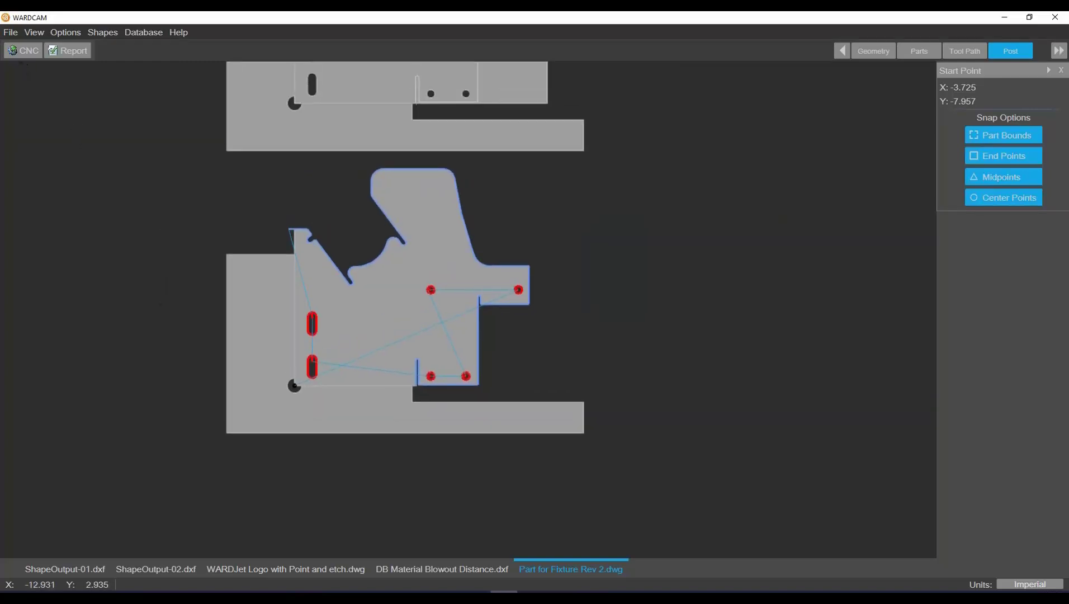
pyautogui.click(11, 32)
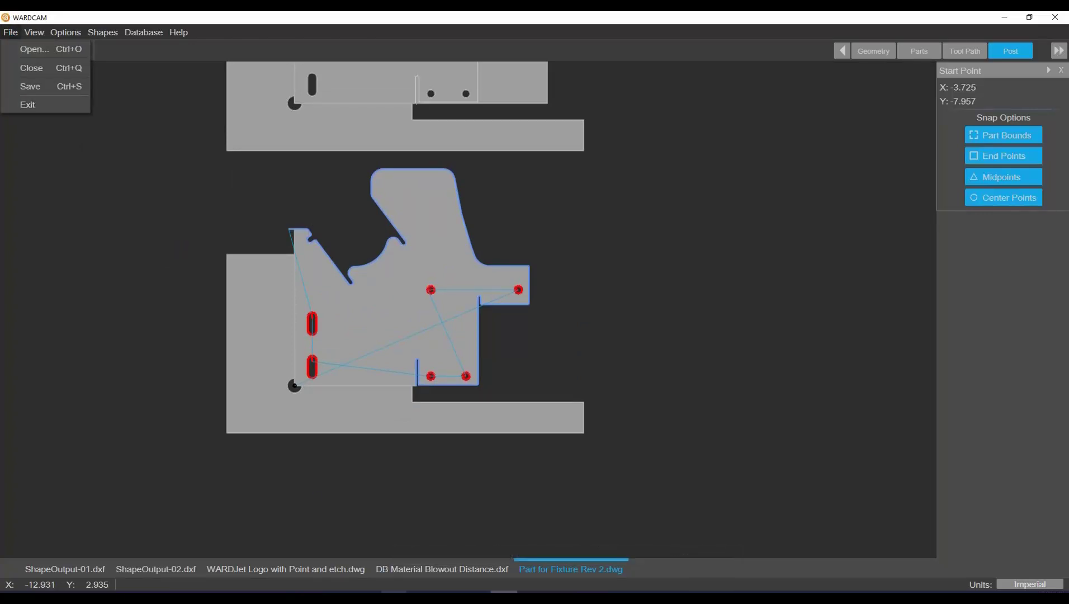
pyautogui.click(394, 592)
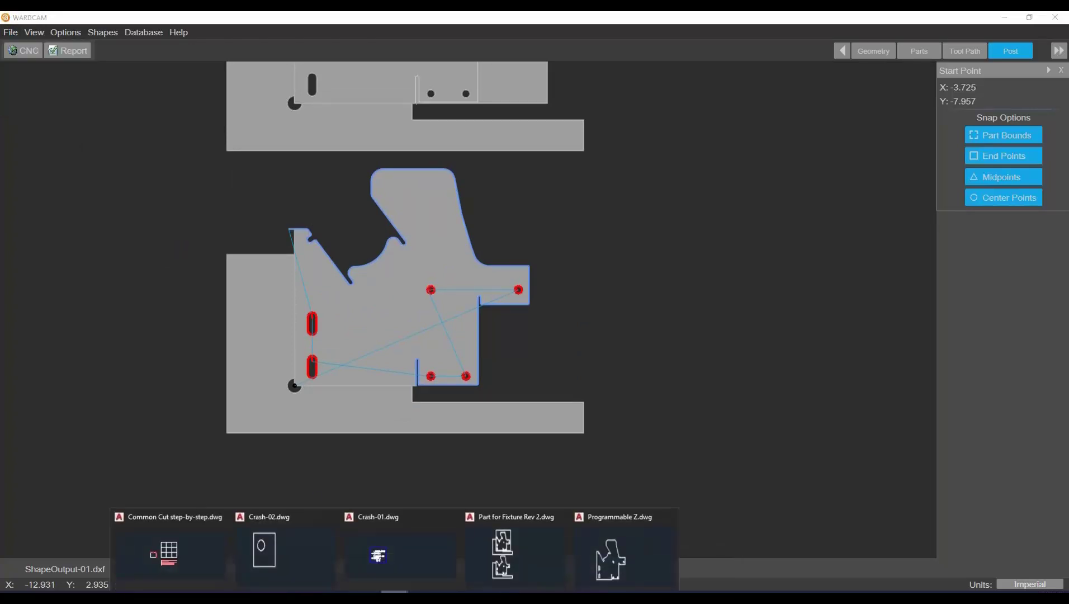
pyautogui.click(191, 553)
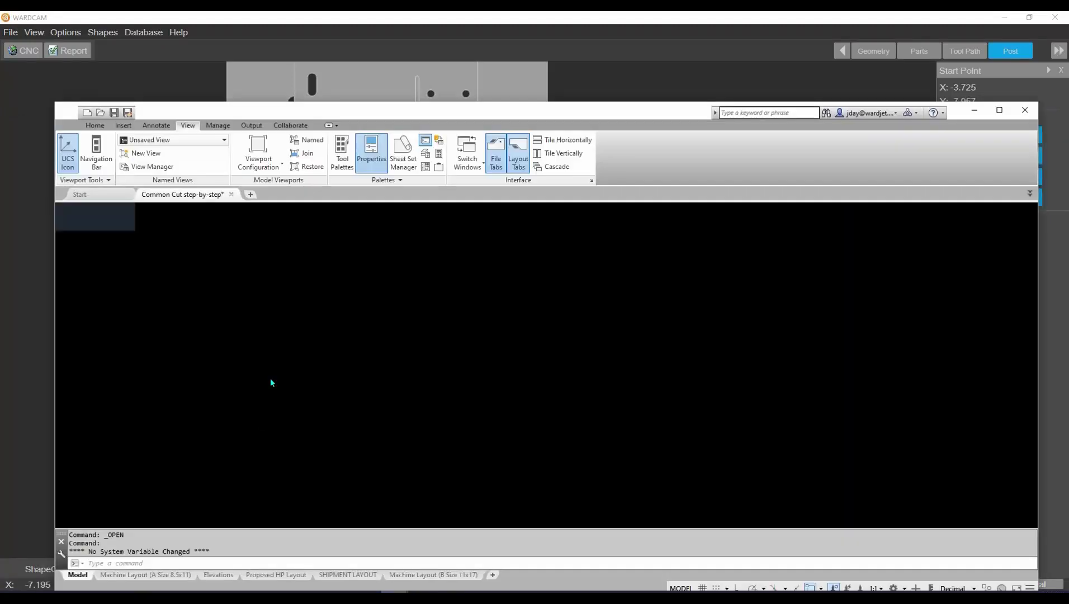
pyautogui.press('super+Up')
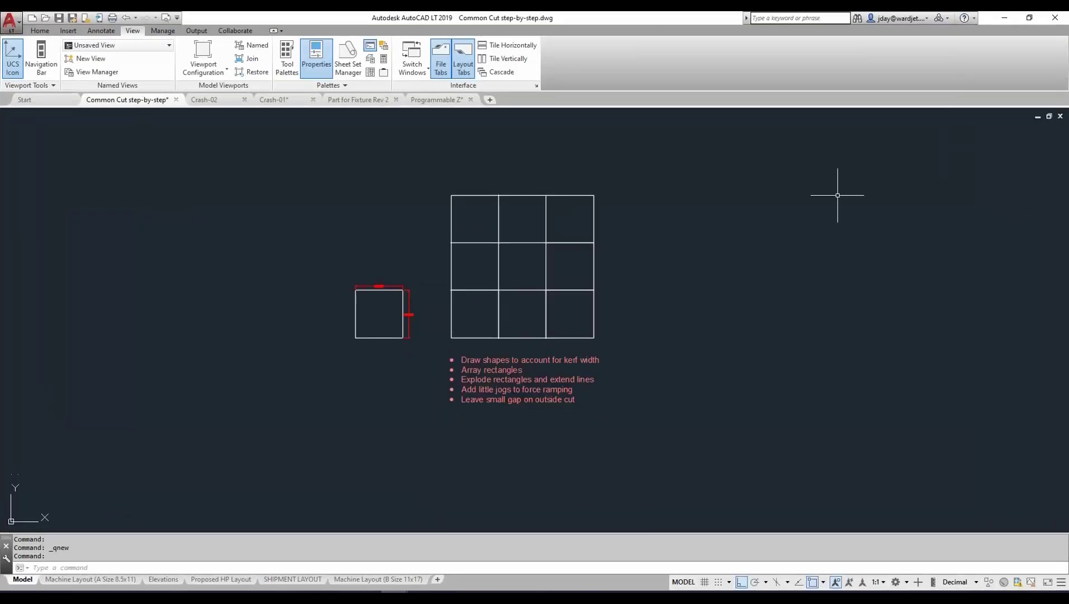
# Step: Examine the common-cut layouts and the dimensions of the single square part
pyautogui.scroll(1, 705, 238)
pyautogui.scroll(-5, 691, 239)
pyautogui.moveTo(689, 239); pyautogui.dragTo(508, 412, button='middle')
pyautogui.scroll(-4, 366, 306)
pyautogui.scroll(10, 363, 309)
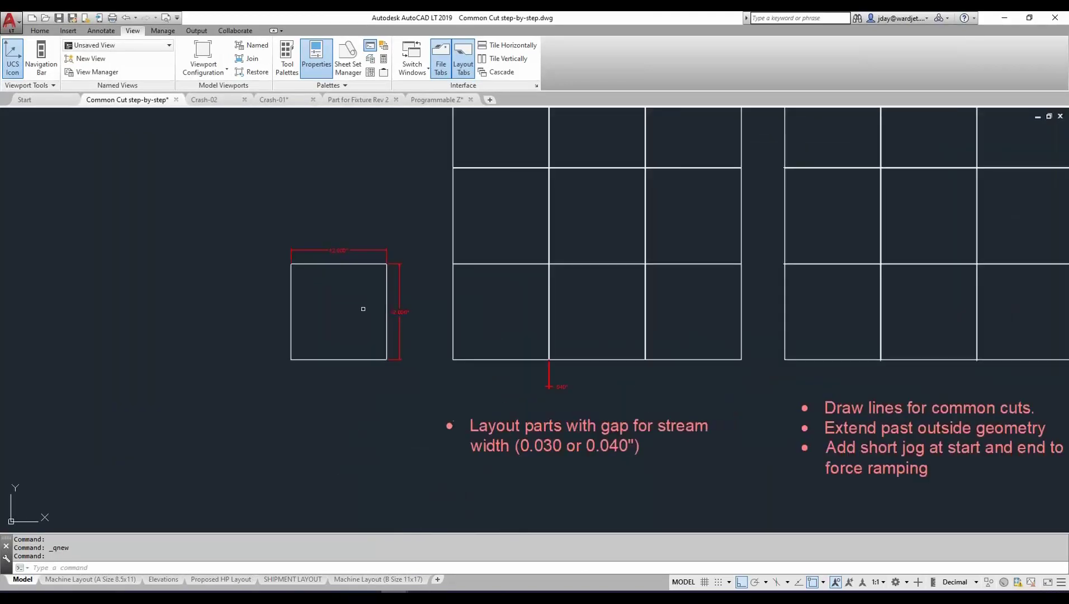
pyautogui.scroll(3, 364, 310)
pyautogui.moveTo(344, 317); pyautogui.dragTo(200, 317, button='middle')
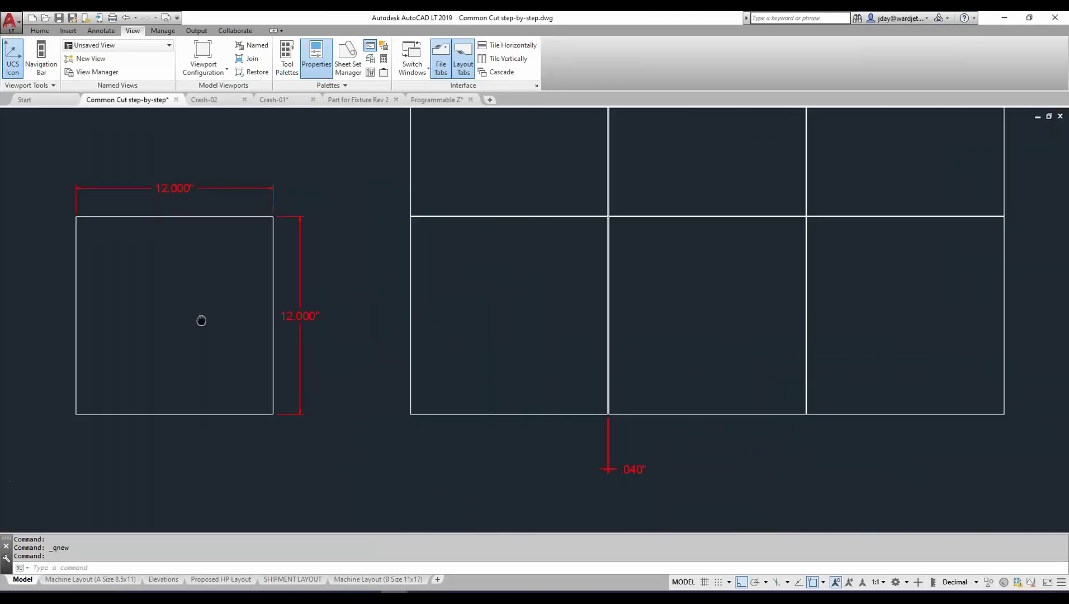
pyautogui.scroll(3, 459, 292)
pyautogui.scroll(-5, 208, 329)
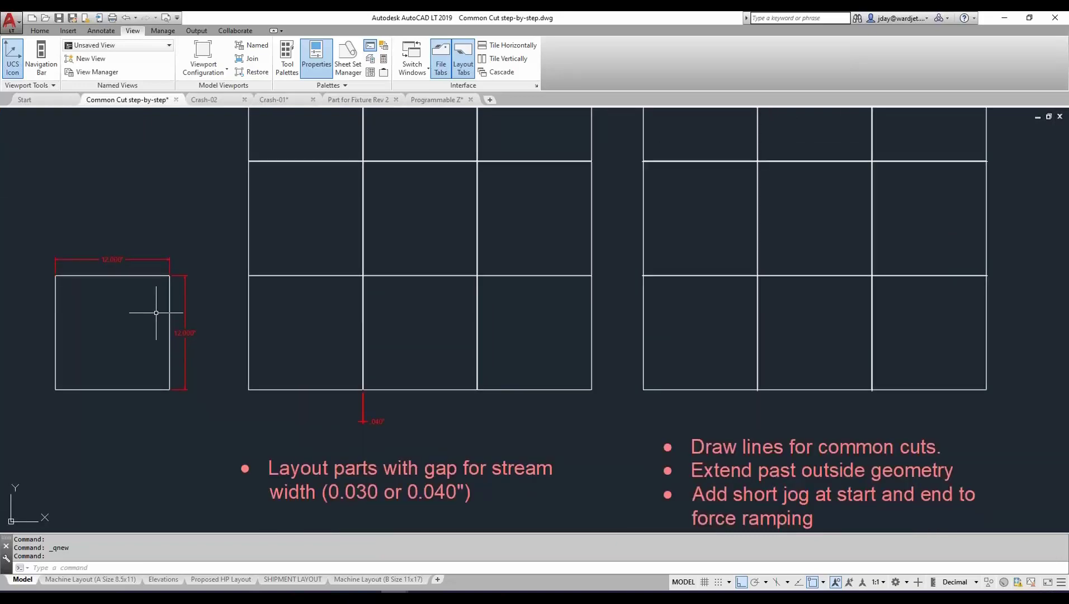
# Step: Examine the stream-width gap between neighbouring parts at the lower edge of the first dimensioned grid
pyautogui.scroll(-4, 350, 375)
pyautogui.scroll(6, 366, 372)
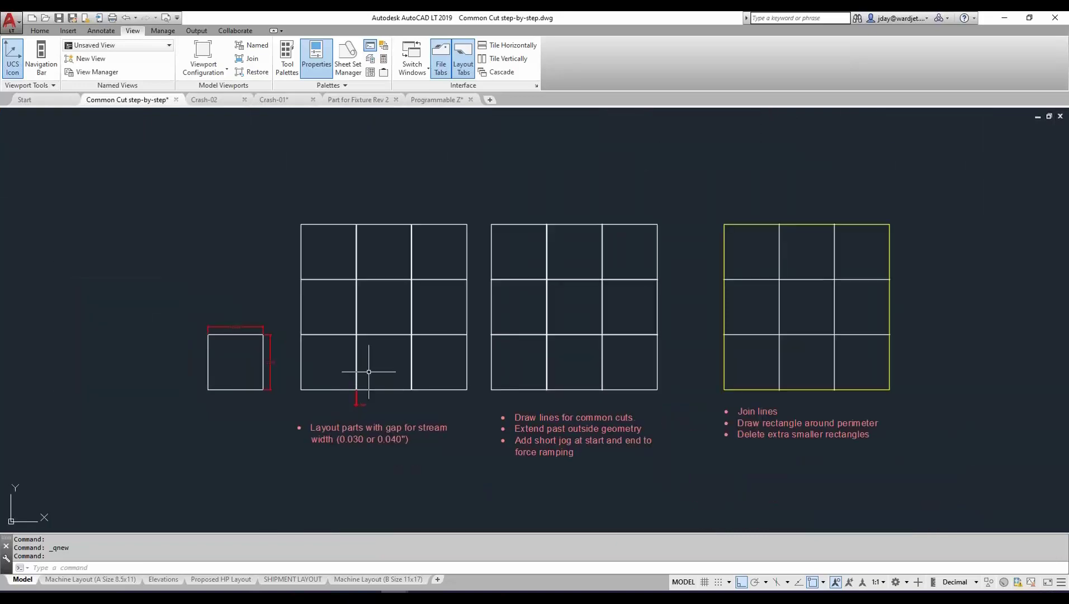
pyautogui.scroll(4, 343, 415)
pyautogui.moveTo(327, 451); pyautogui.dragTo(277, 355, button='middle')
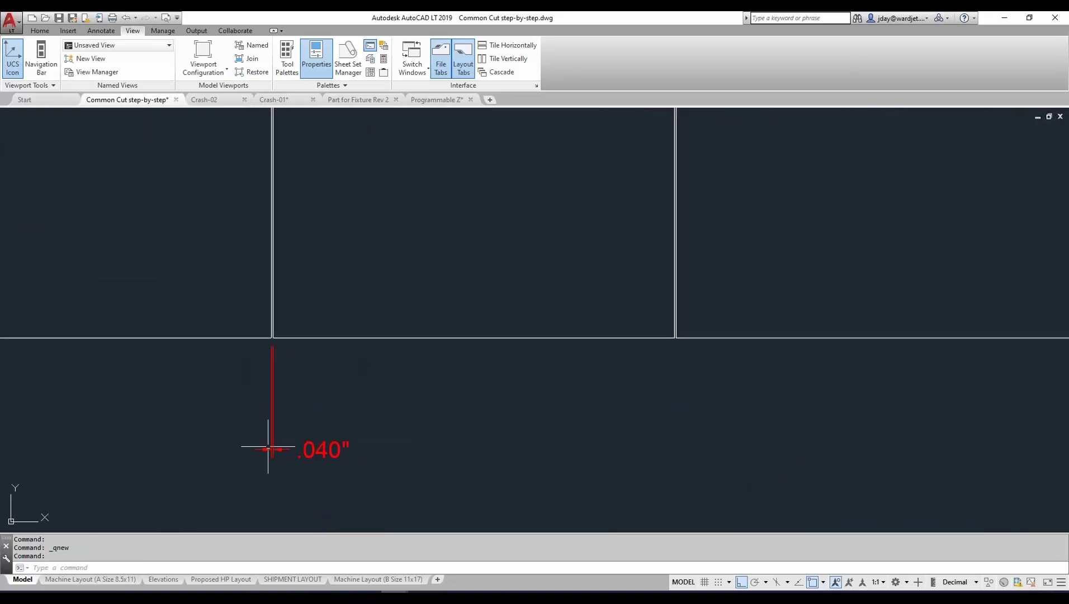
pyautogui.scroll(3, 283, 338)
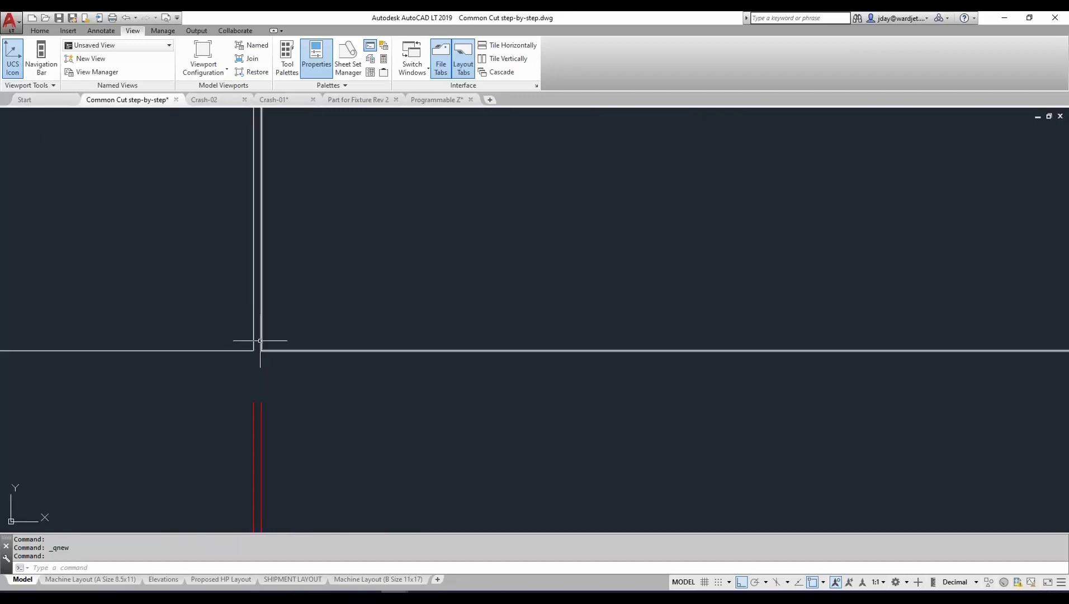
pyautogui.scroll(-6, 258, 341)
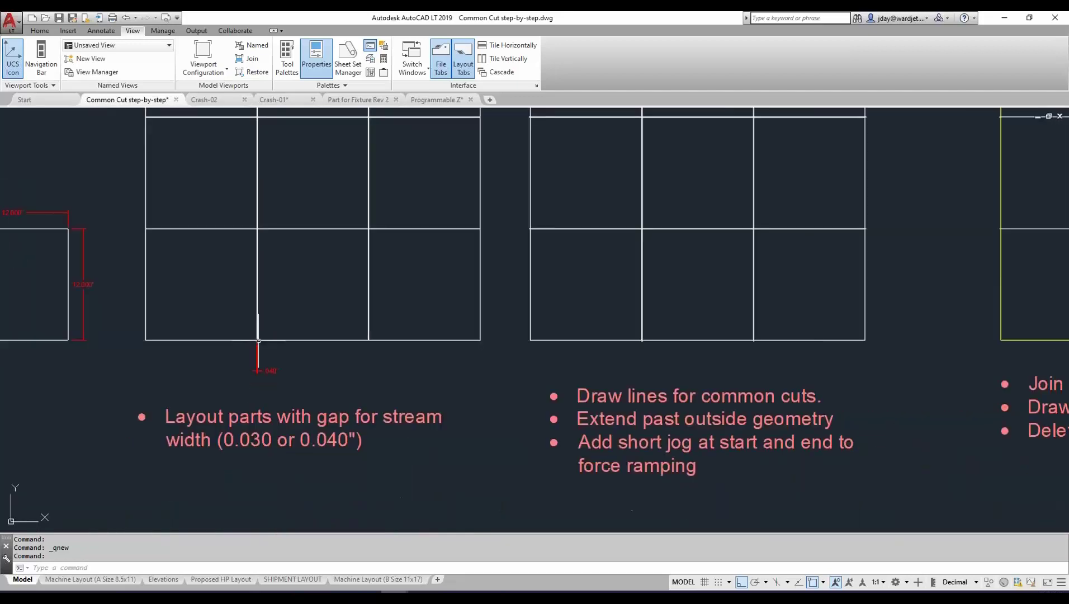
# Step: Examine the common-cut lines of the second grid where they extend past the lower outside edge and end in short jogs
pyautogui.moveTo(352, 399); pyautogui.dragTo(61, 427, button='middle')
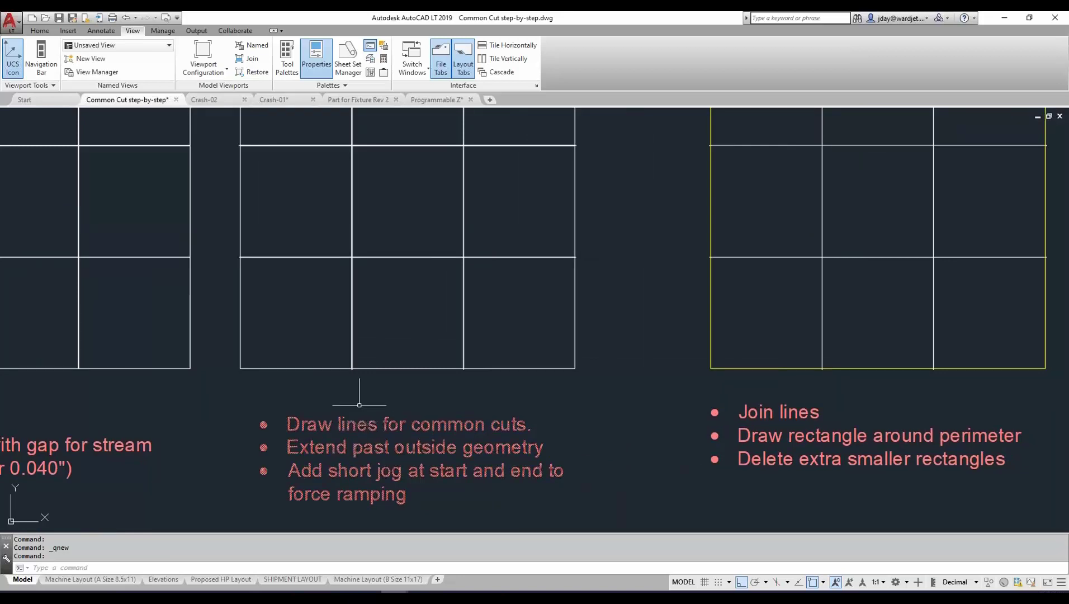
pyautogui.scroll(-3, 351, 365)
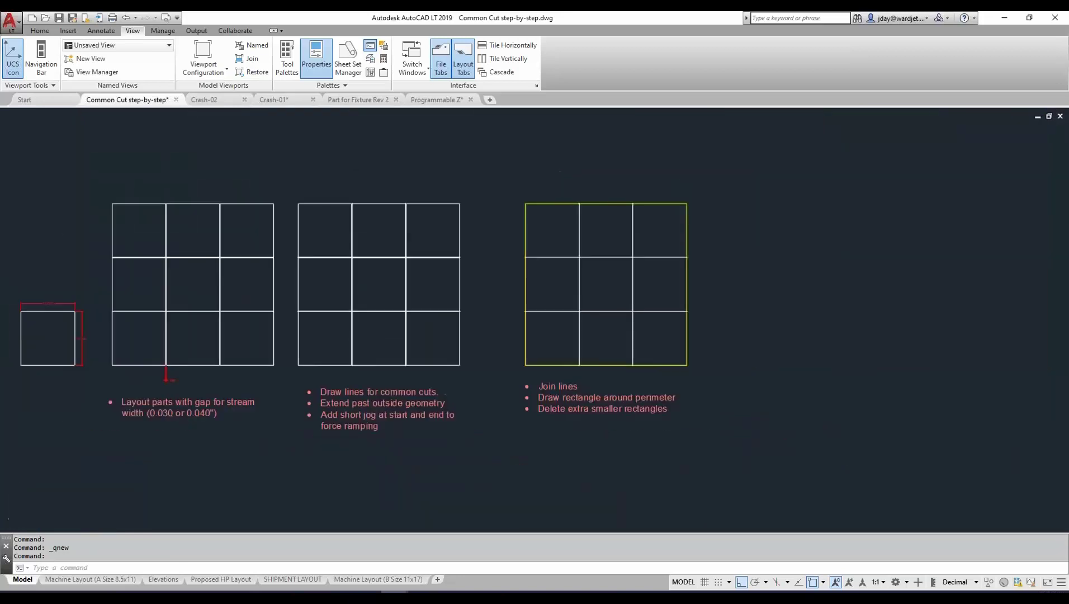
pyautogui.scroll(6, 349, 363)
pyautogui.scroll(10, 347, 364)
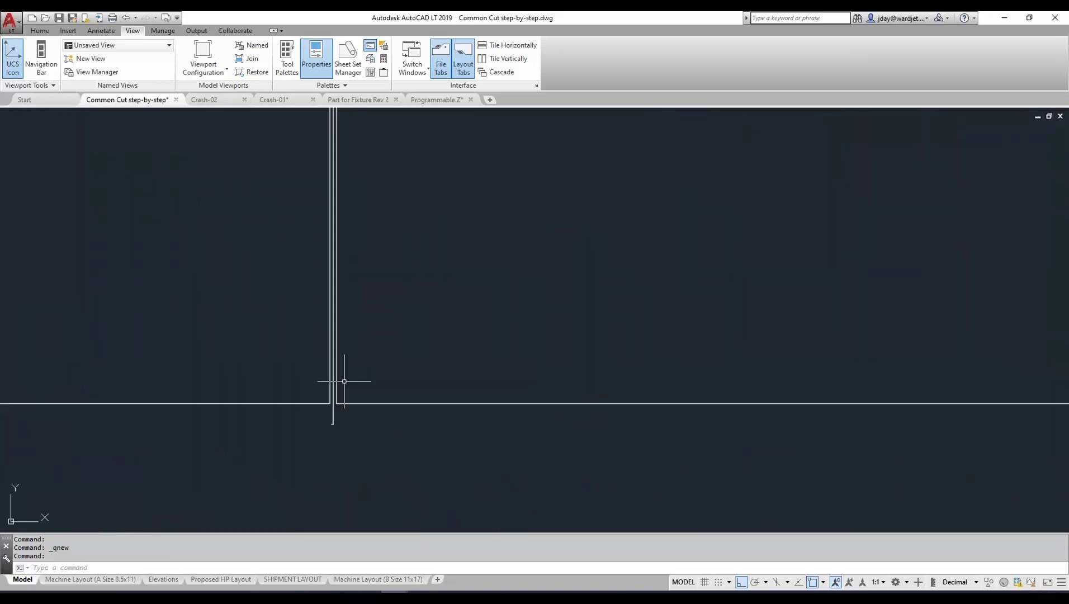
pyautogui.scroll(4, 291, 460)
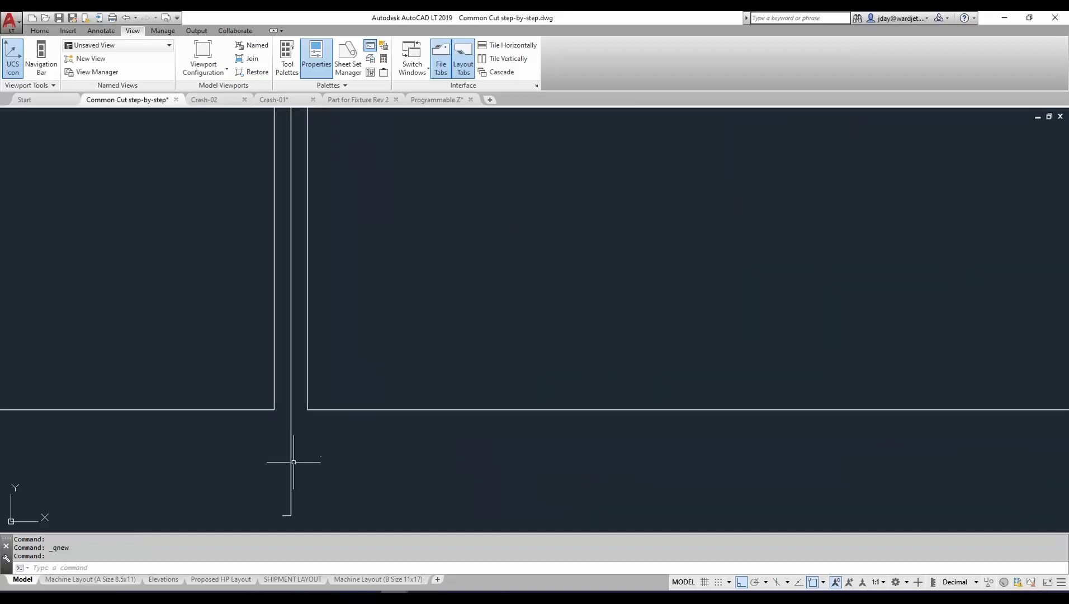
pyautogui.moveTo(292, 461); pyautogui.dragTo(295, 360, button='middle')
pyautogui.scroll(-1, 280, 426)
pyautogui.scroll(3, 282, 420)
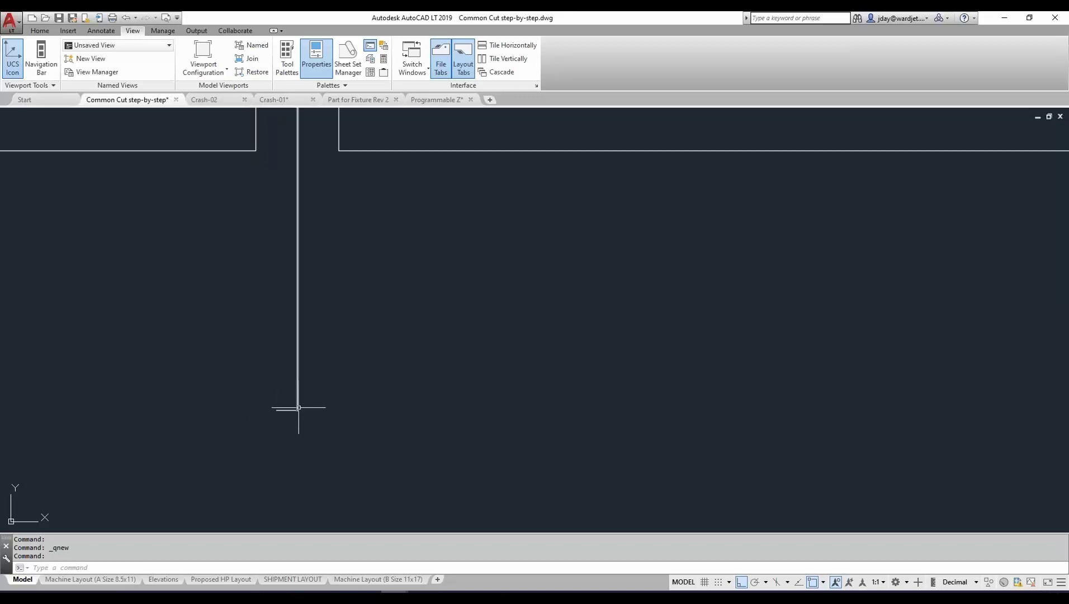
pyautogui.scroll(1, 293, 407)
pyautogui.scroll(-7, 293, 408)
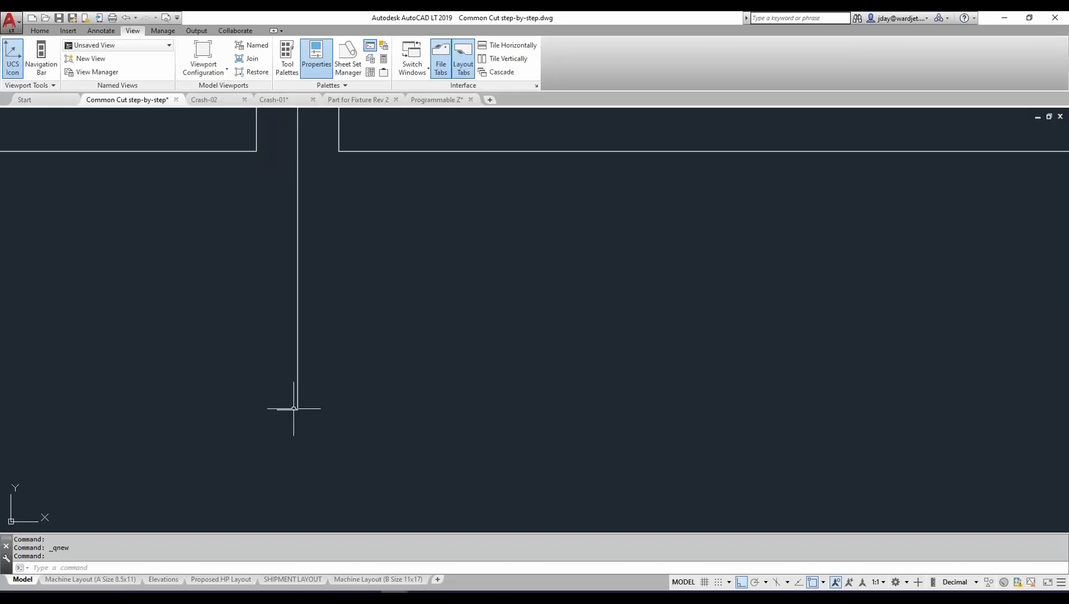
pyautogui.scroll(-12, 294, 409)
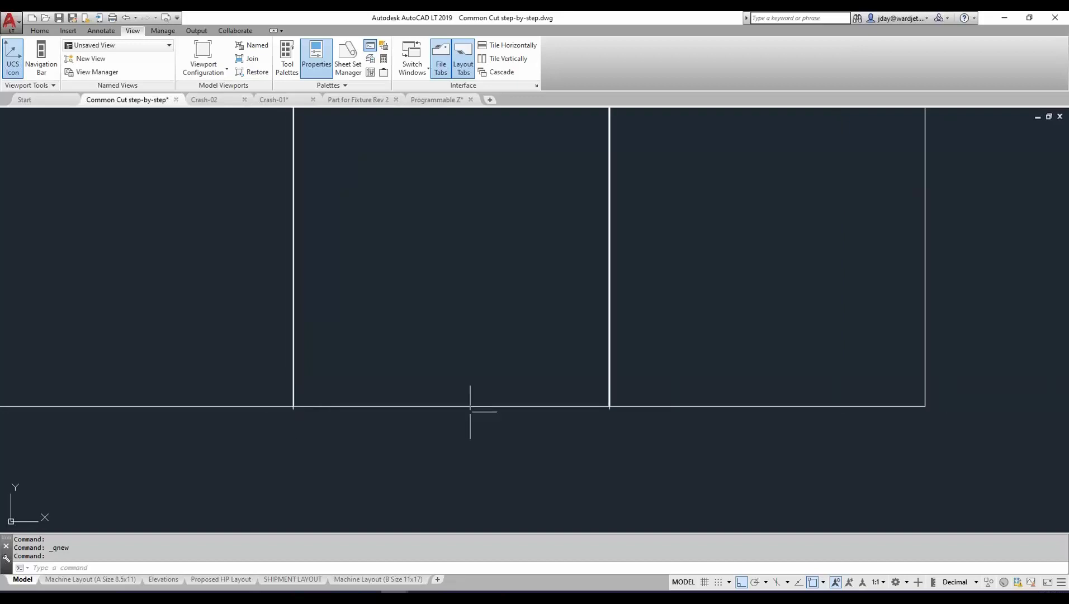
pyautogui.scroll(11, 649, 412)
pyautogui.scroll(-8, 478, 404)
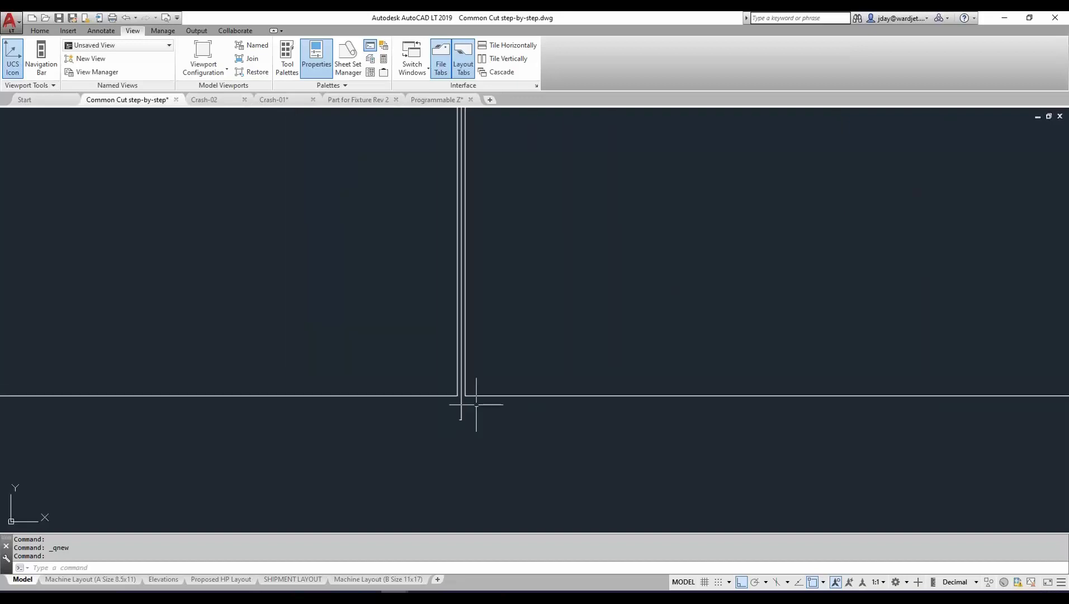
pyautogui.scroll(-5, 478, 417)
# Step: Examine the third layout with its joined cut lines and select its yellow perimeter rectangle for inspection
pyautogui.moveTo(477, 417)
pyautogui.mouseDown(button='middle')
pyautogui.moveTo(447, 370)
pyautogui.moveTo(315, 375)
pyautogui.mouseUp(button='middle')
pyautogui.moveTo(417, 415); pyautogui.dragTo(167, 469, button='middle')
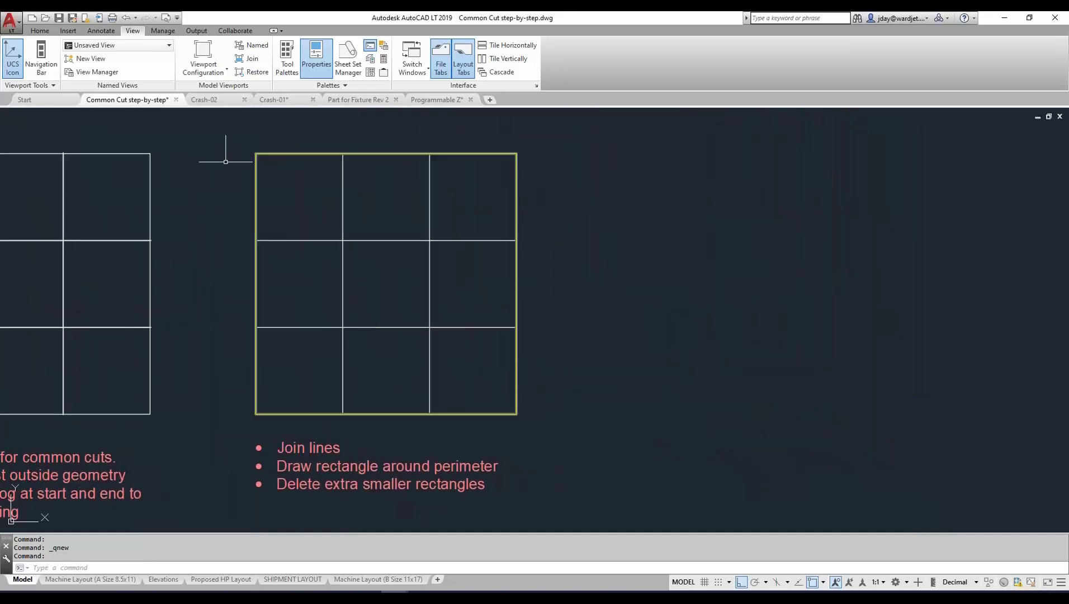
pyautogui.moveTo(172, 178); pyautogui.dragTo(277, 183, button='middle')
pyautogui.moveTo(69, 166); pyautogui.dragTo(171, 164, button='middle')
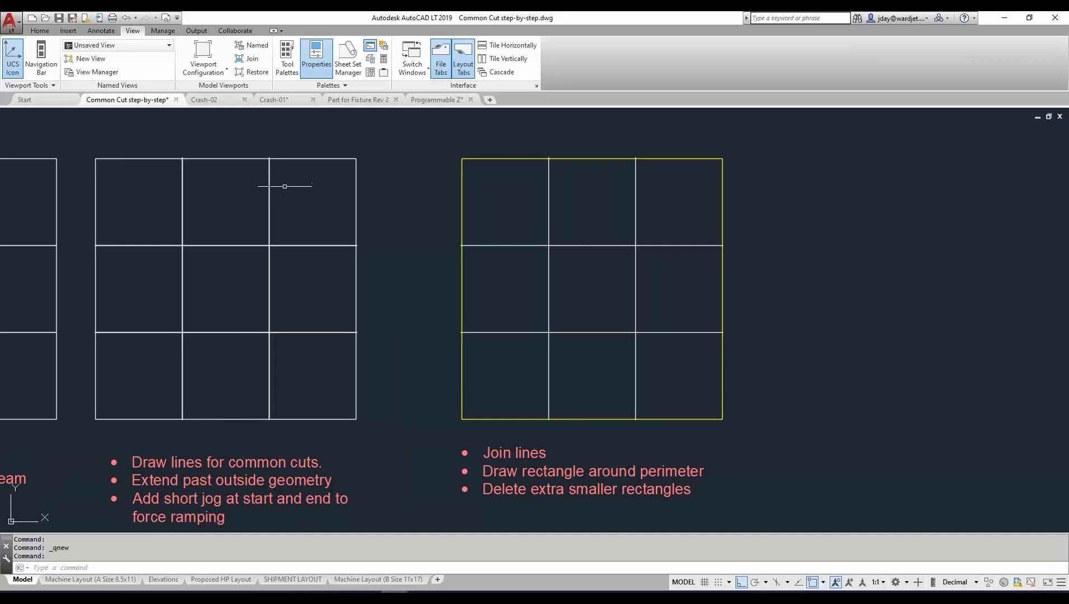
pyautogui.moveTo(489, 372); pyautogui.dragTo(333, 327, button='middle')
pyautogui.moveTo(266, 205); pyautogui.dragTo(257, 171, button='middle')
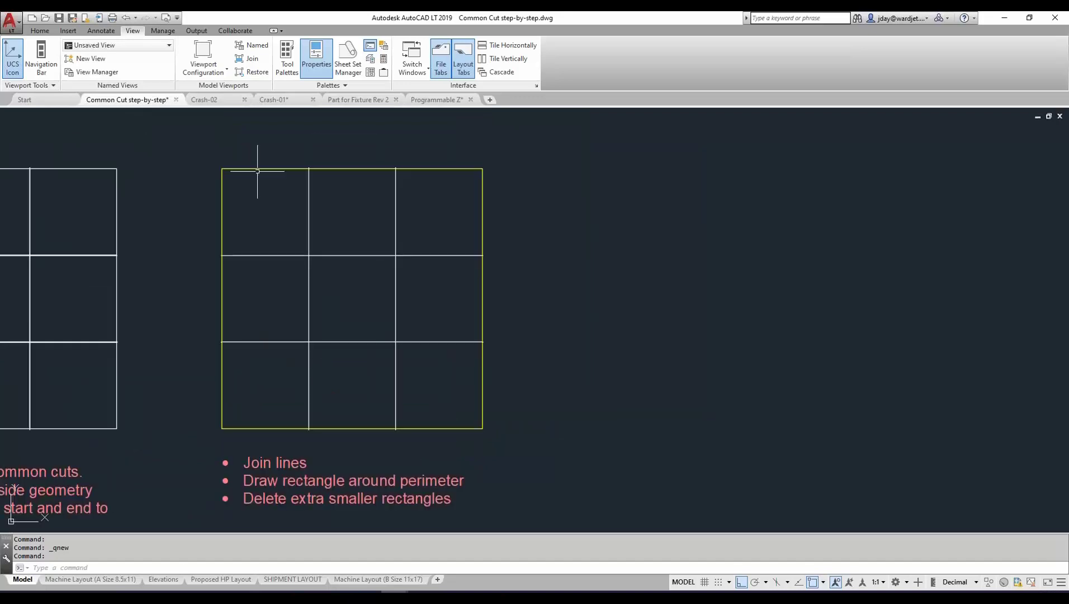
pyautogui.click(257, 169)
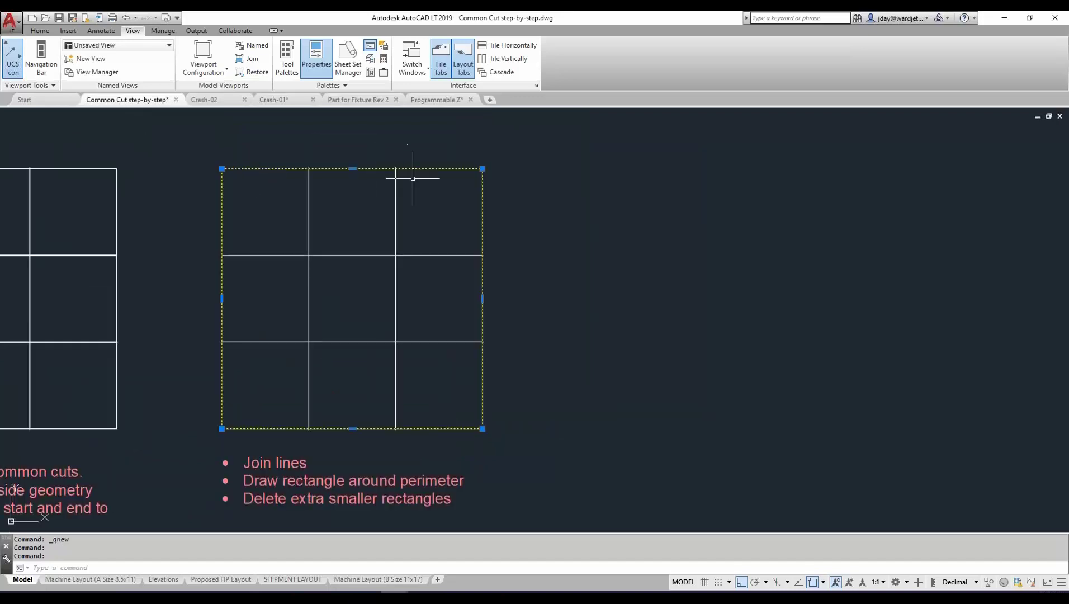
pyautogui.press('Escape')
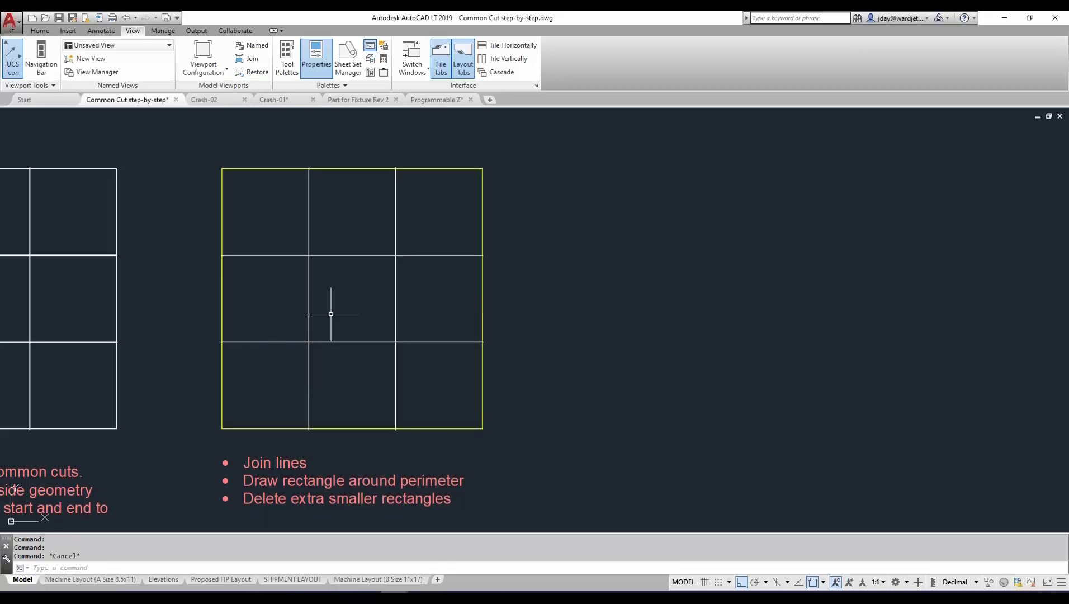
pyautogui.scroll(1, 331, 313)
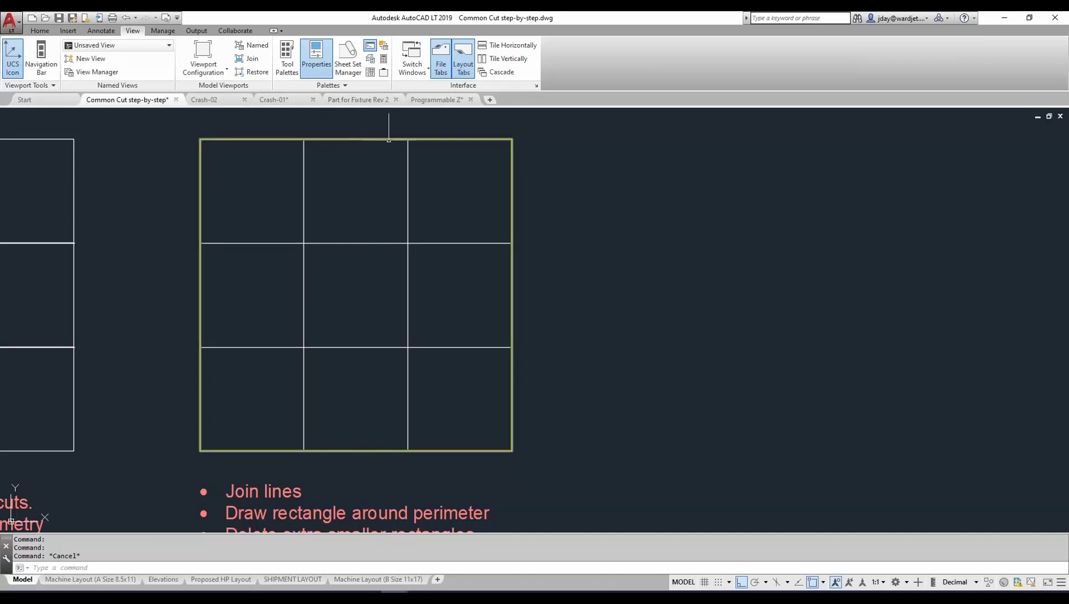
pyautogui.scroll(3, 374, 177)
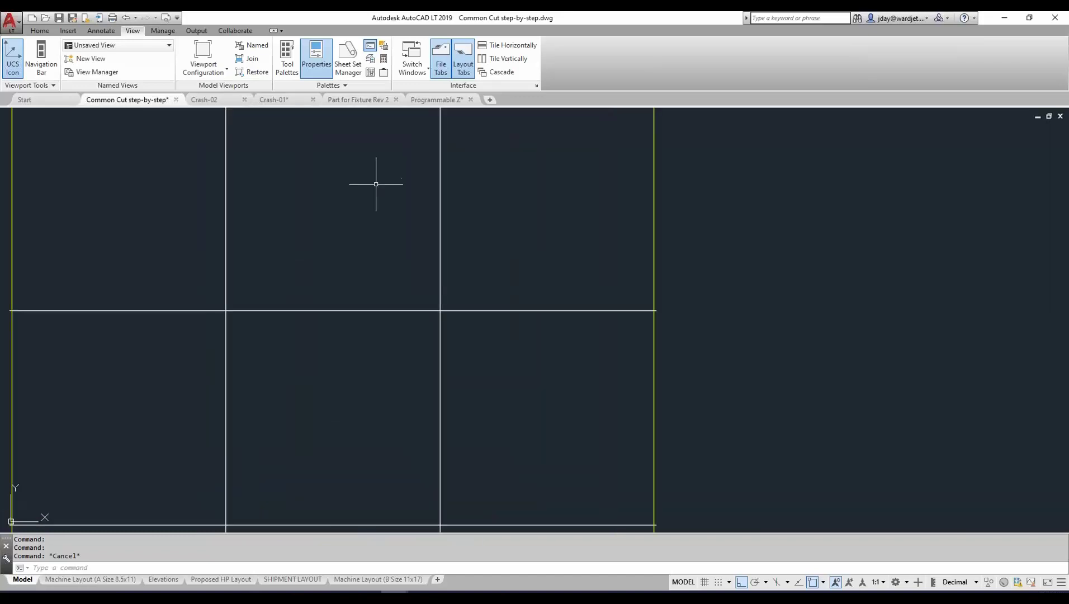
# Step: Examine the alternative kerf-width layout below and the jog where its extended line passes the grid's upper edge
pyautogui.scroll(-8, 374, 184)
pyautogui.moveTo(361, 302); pyautogui.dragTo(605, 187, button='middle')
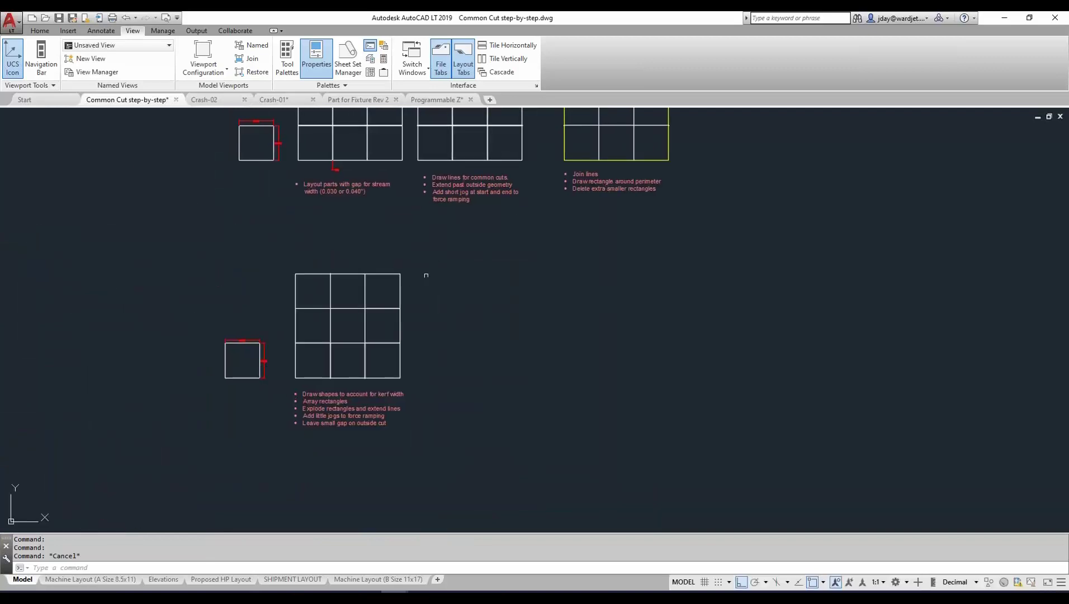
pyautogui.scroll(-4, 366, 275)
pyautogui.scroll(12, 367, 275)
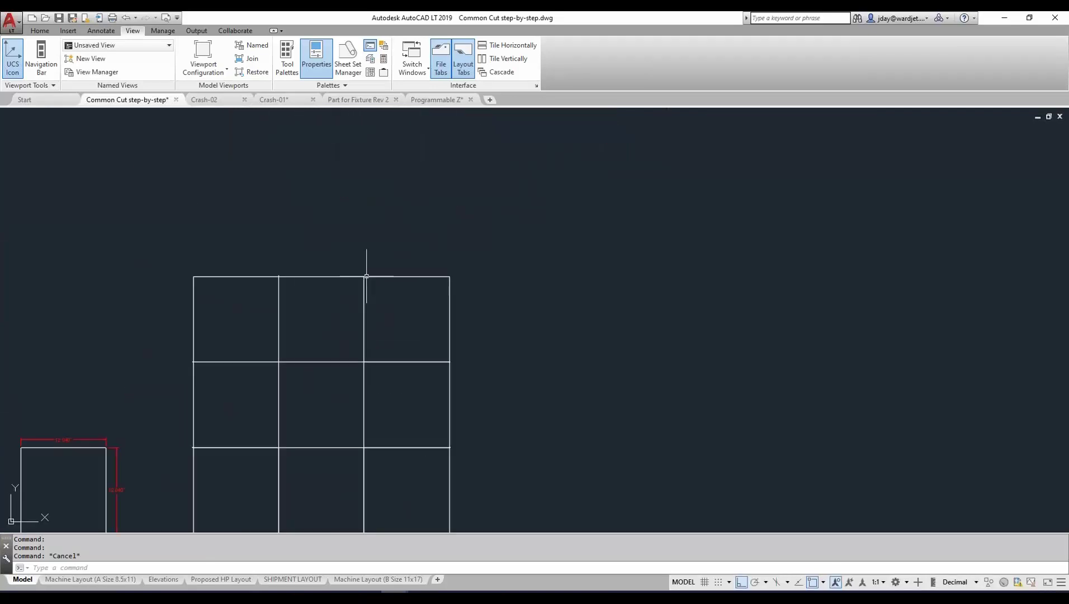
pyautogui.scroll(7, 236, 287)
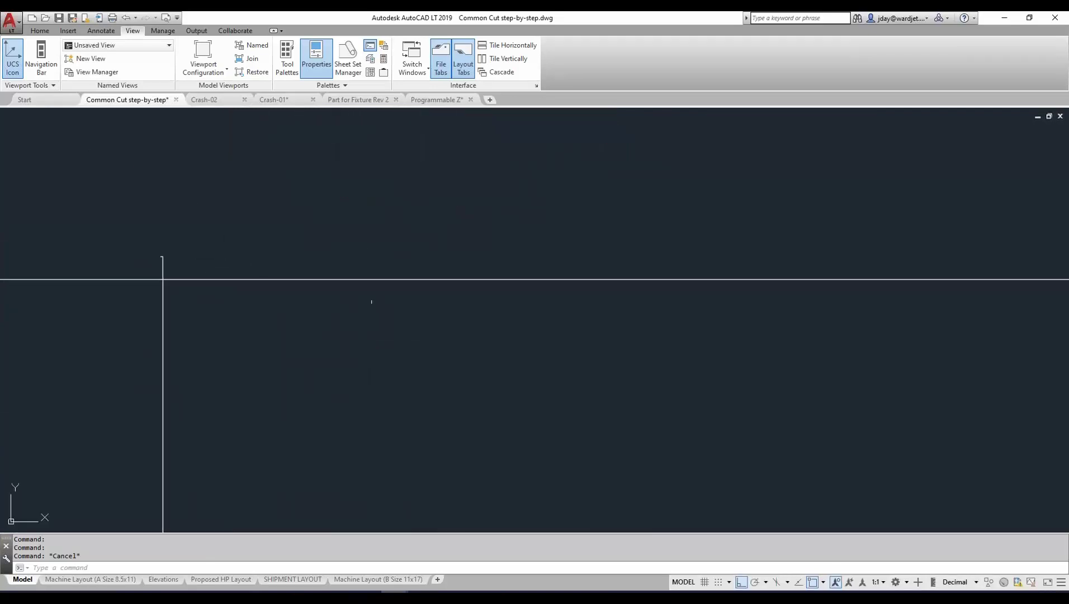
pyautogui.scroll(-8, 559, 332)
pyautogui.scroll(-3, 632, 345)
pyautogui.moveTo(614, 351); pyautogui.dragTo(289, 345, button='middle')
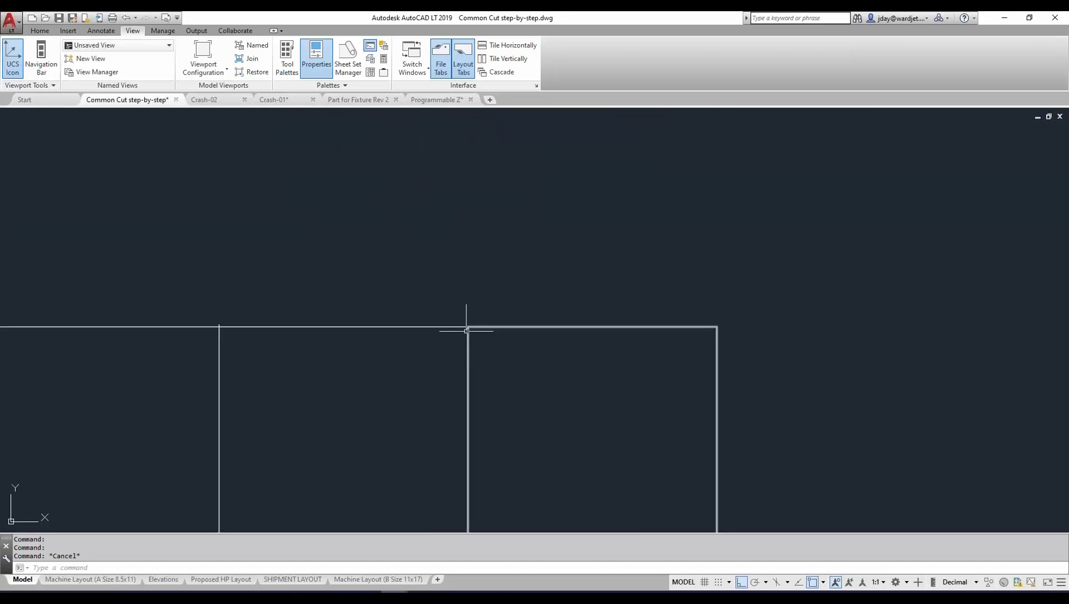
# Step: Examine the small gap left in the outside cut at the upper edge of the lower layout's right-hand square
pyautogui.scroll(-5, 467, 328)
pyautogui.scroll(5, 469, 326)
pyautogui.scroll(5, 468, 327)
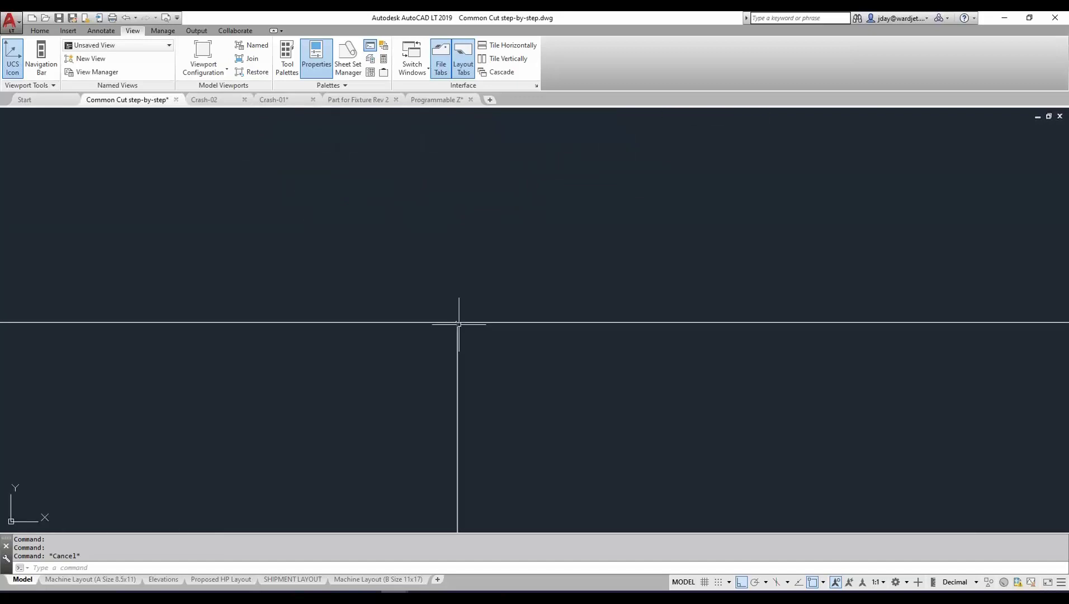
pyautogui.scroll(5, 436, 319)
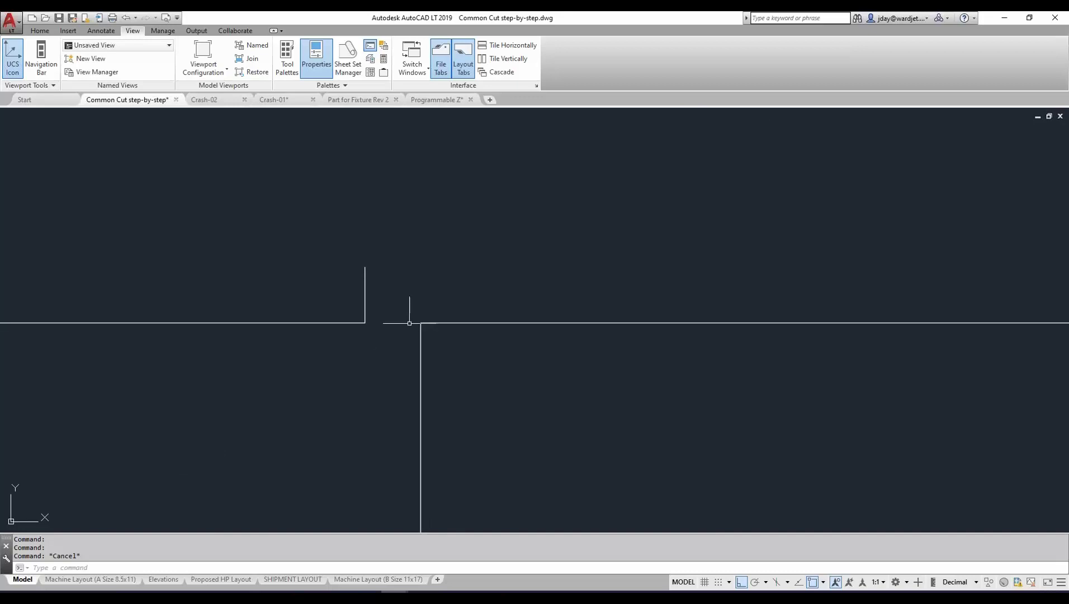
pyautogui.scroll(3, 389, 324)
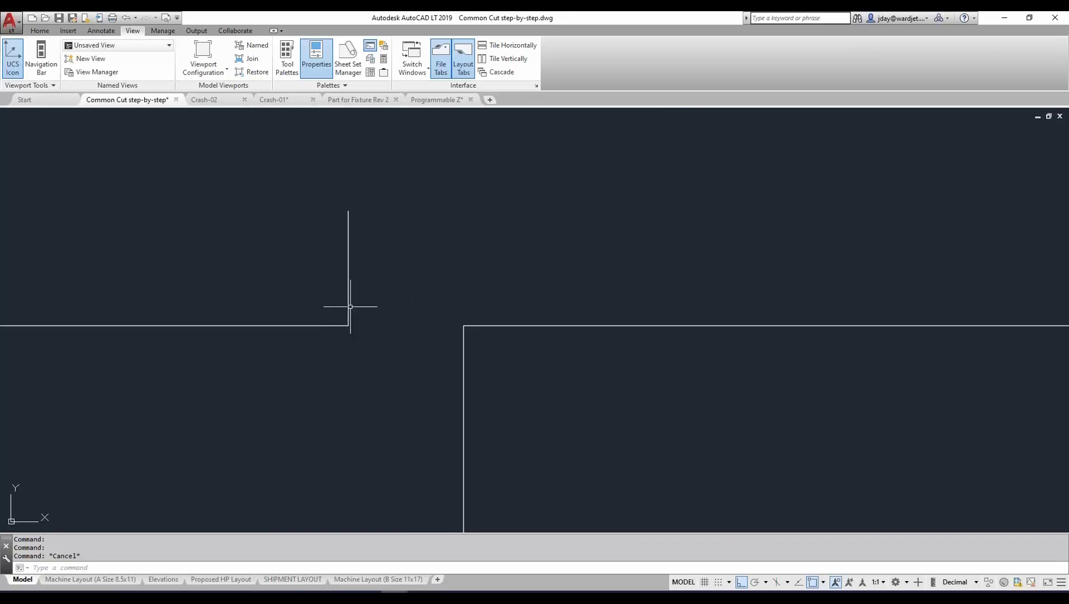
pyautogui.scroll(3, 442, 332)
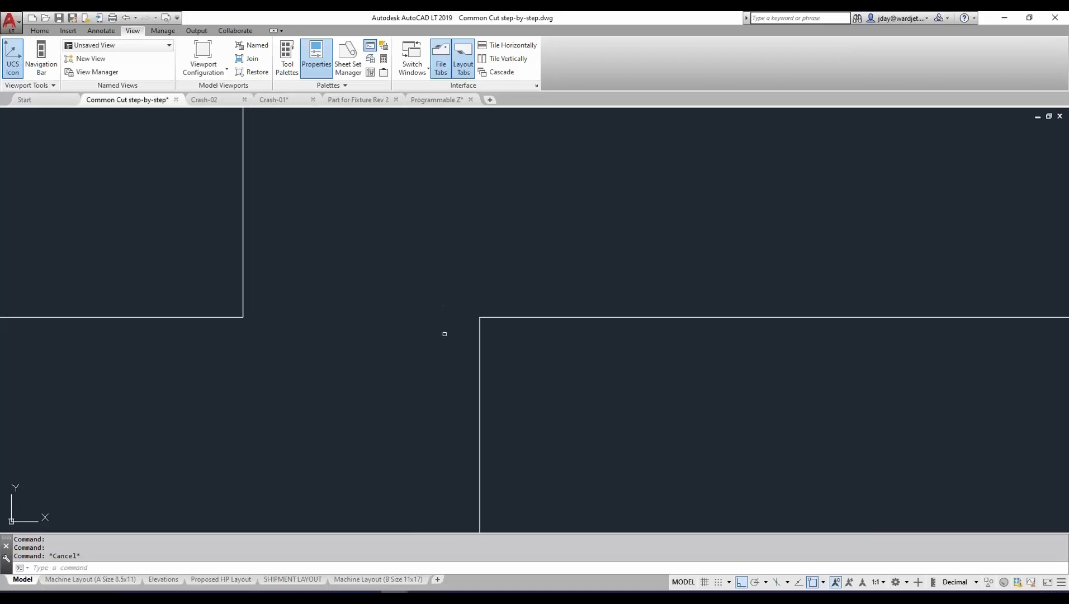
pyautogui.scroll(-14, 470, 334)
pyautogui.scroll(3, 486, 414)
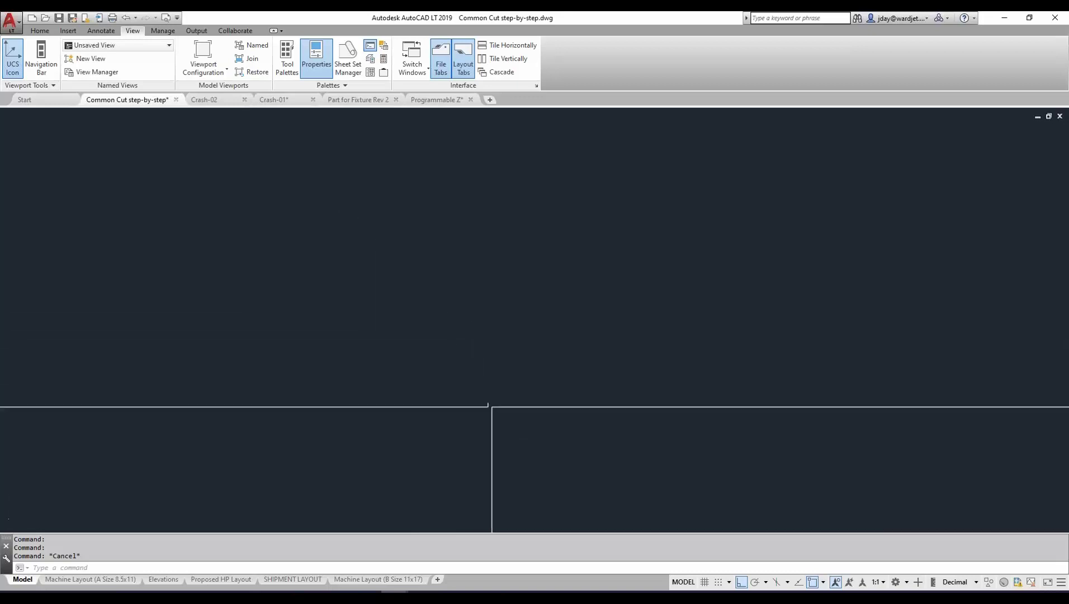
pyautogui.scroll(-6, 489, 335)
pyautogui.scroll(-8, 481, 308)
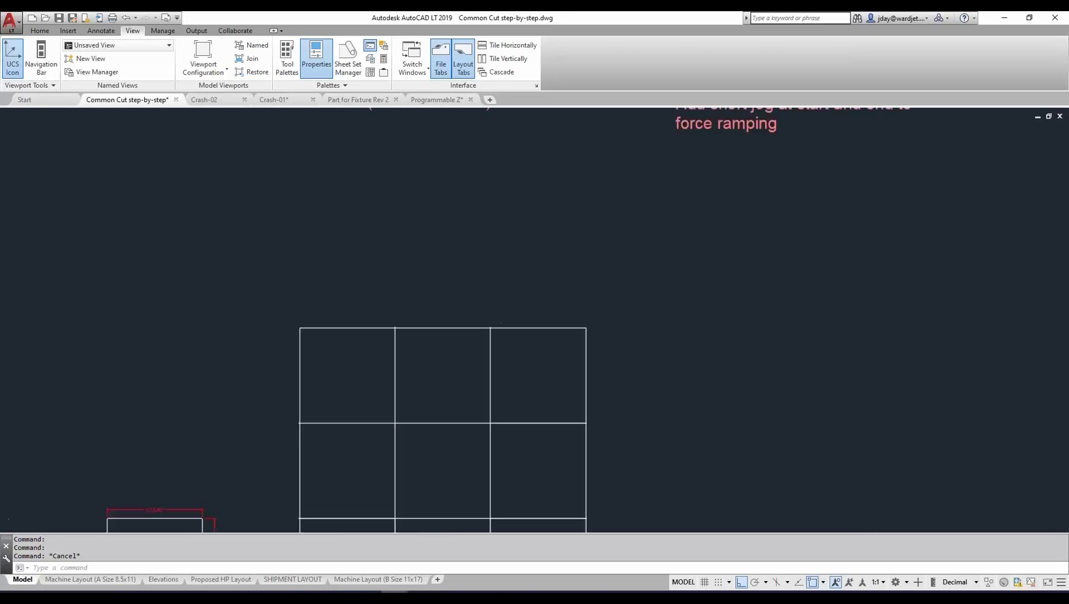
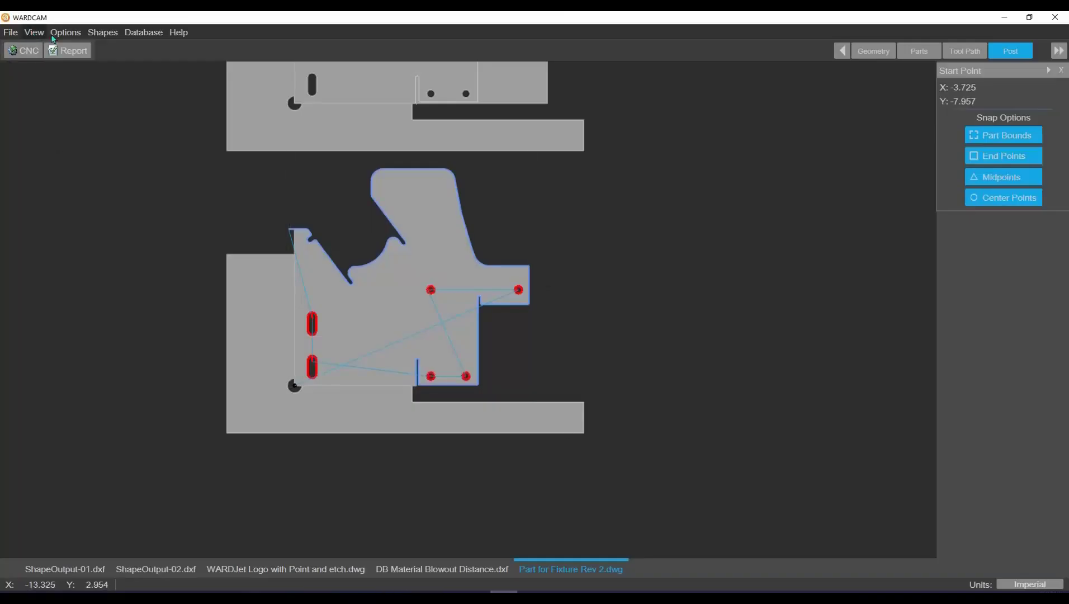
# Step: Switch to WARDCAM and import the drawing Common Cut step-by-step.dwg
pyautogui.click(12, 33)
pyautogui.click(26, 51)
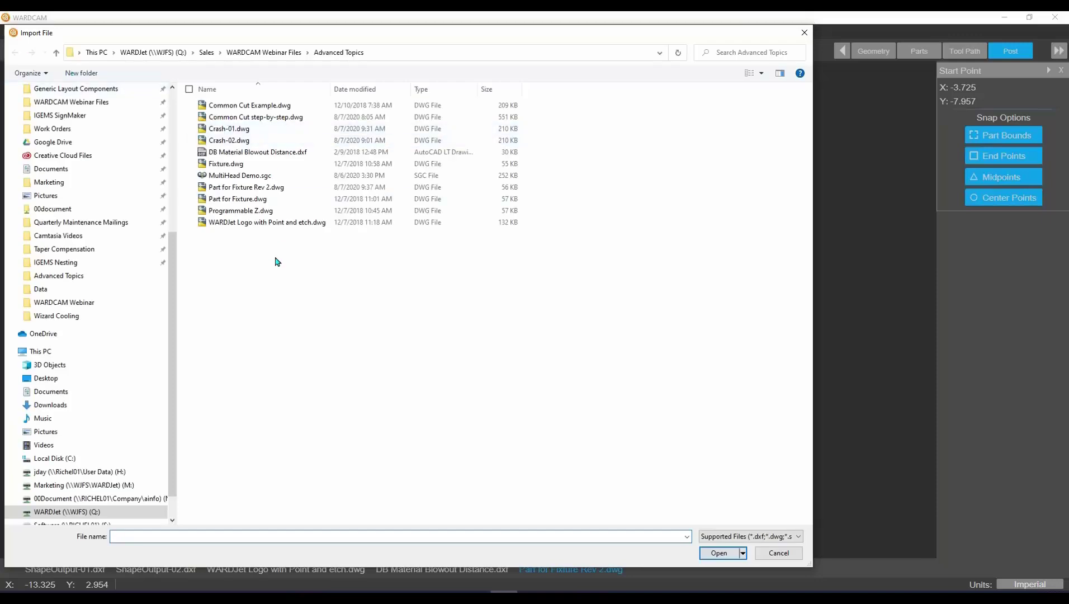
pyautogui.click(255, 117)
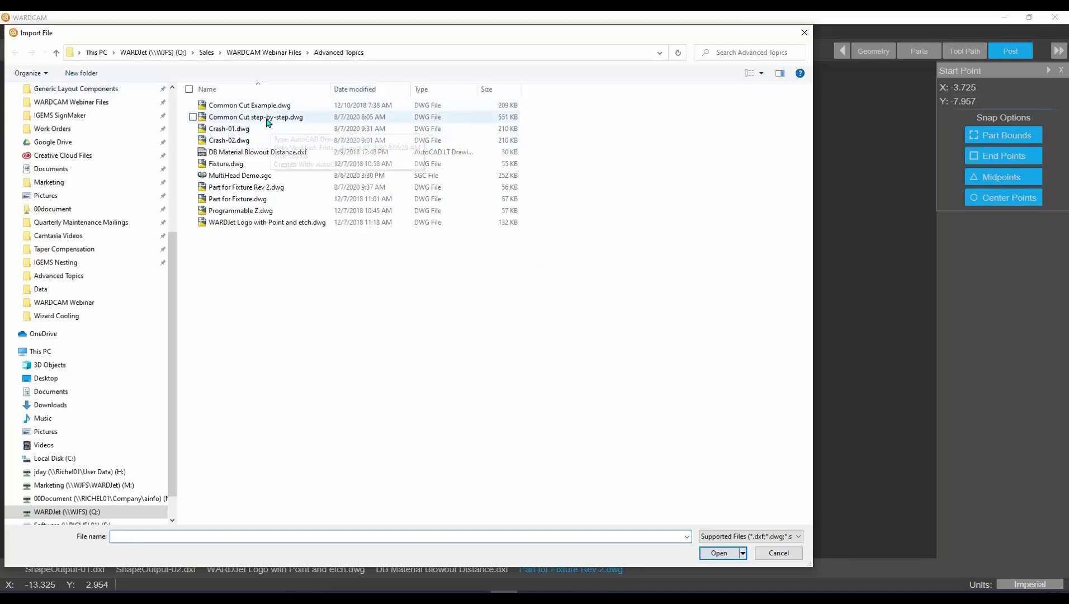
pyautogui.click(717, 552)
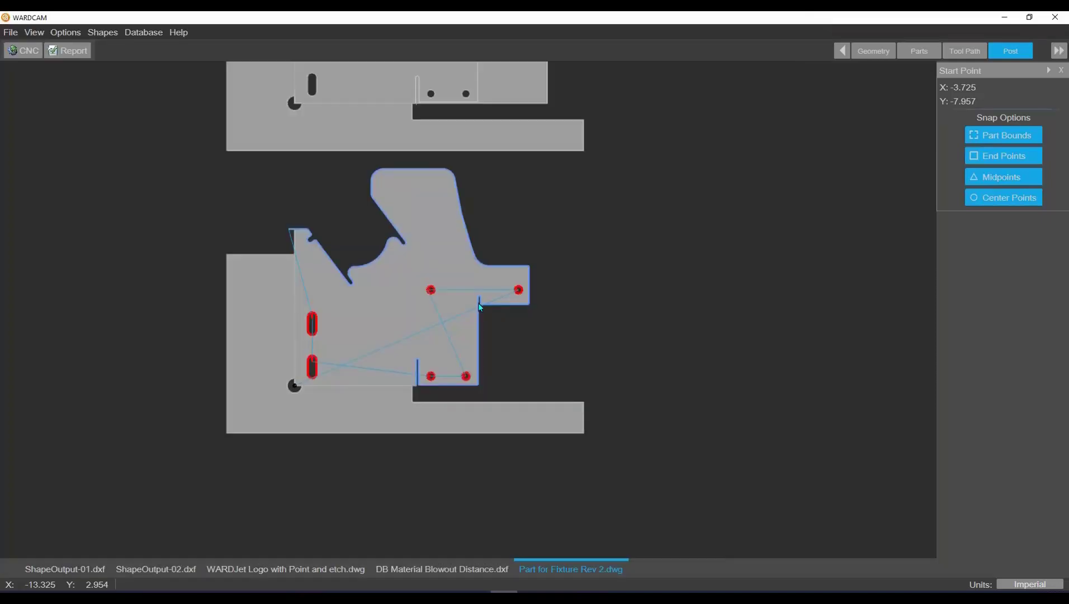
# Step: Delete the single square and the first two grids with their notes from the upper row, keeping the third grid
pyautogui.scroll(-3, 479, 307)
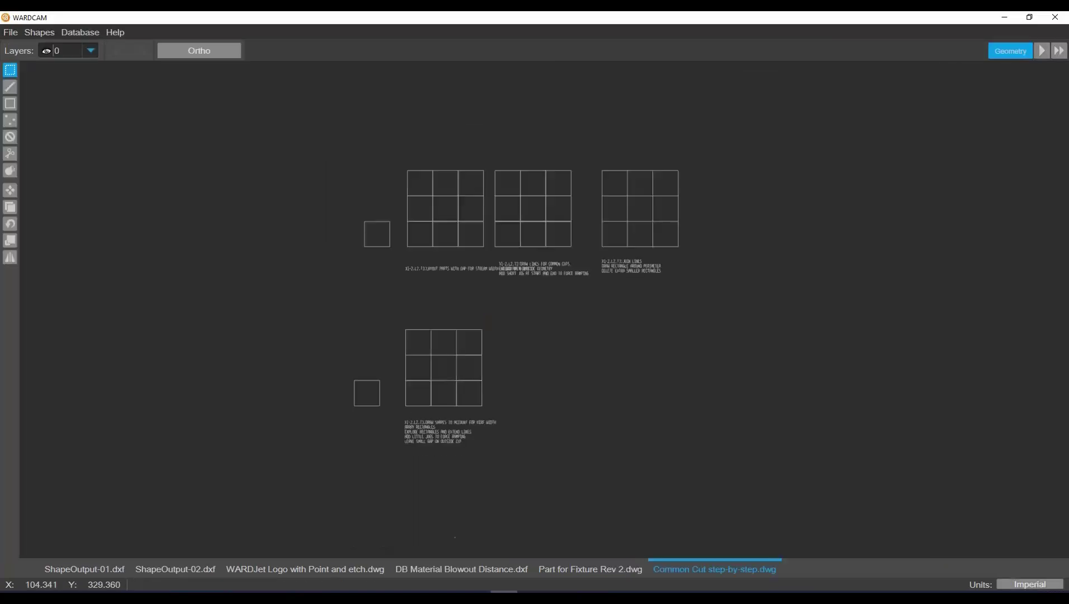
pyautogui.moveTo(479, 307); pyautogui.dragTo(425, 267, button='middle')
pyautogui.scroll(4, 413, 321)
pyautogui.scroll(-4, 446, 269)
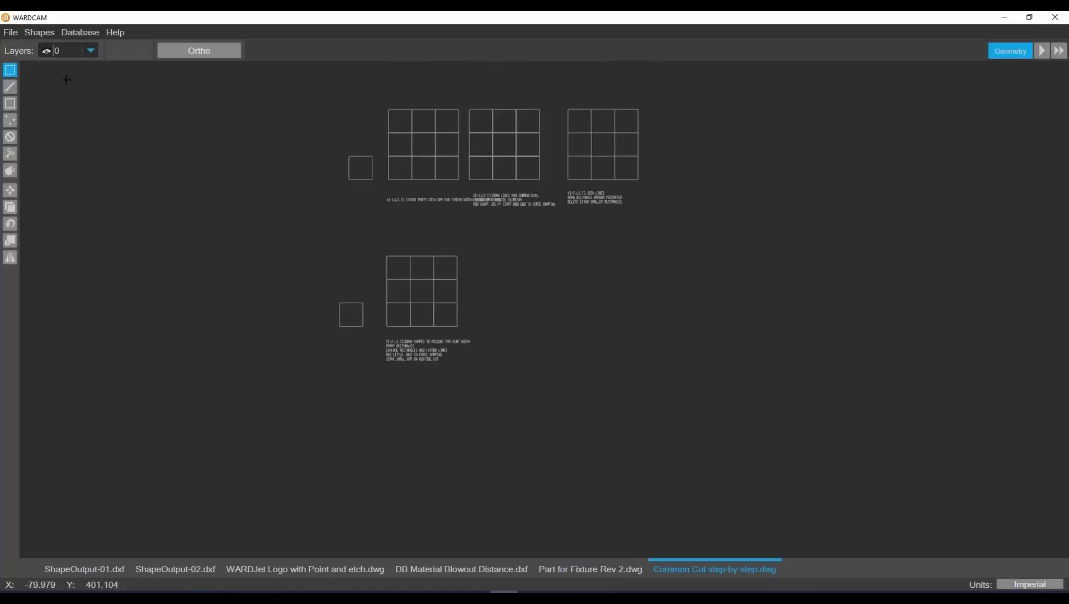
pyautogui.moveTo(307, 92); pyautogui.dragTo(684, 203)
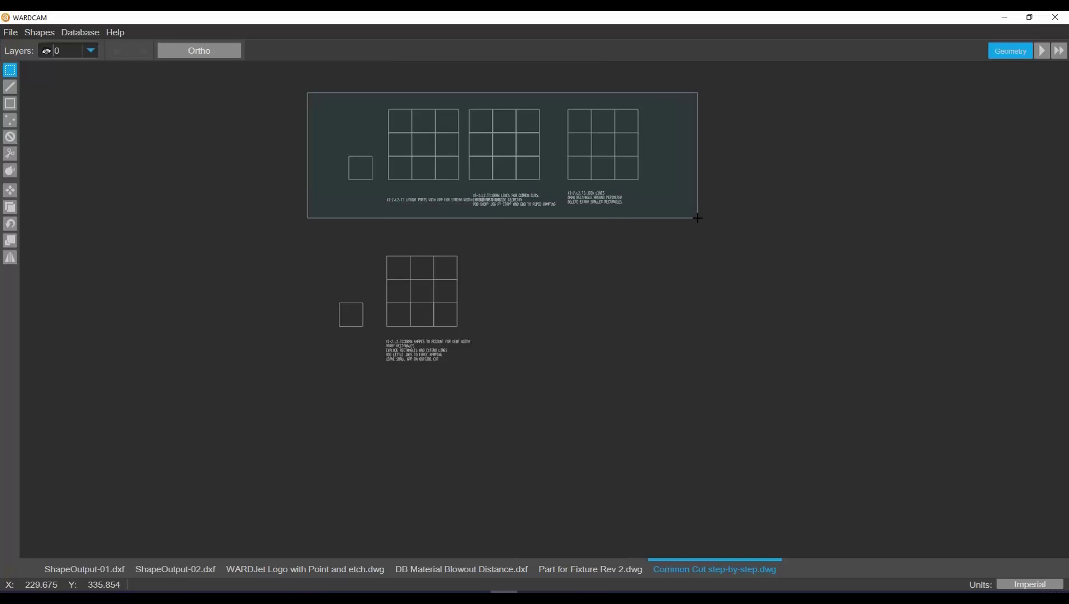
pyautogui.moveTo(697, 218); pyautogui.dragTo(561, 222)
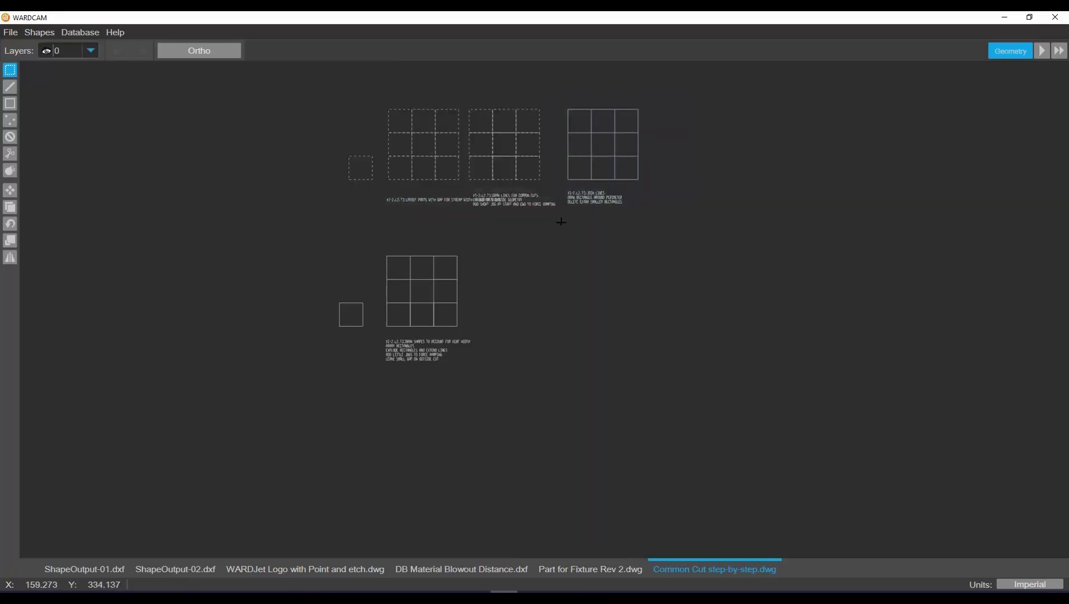
pyautogui.press('Delete')
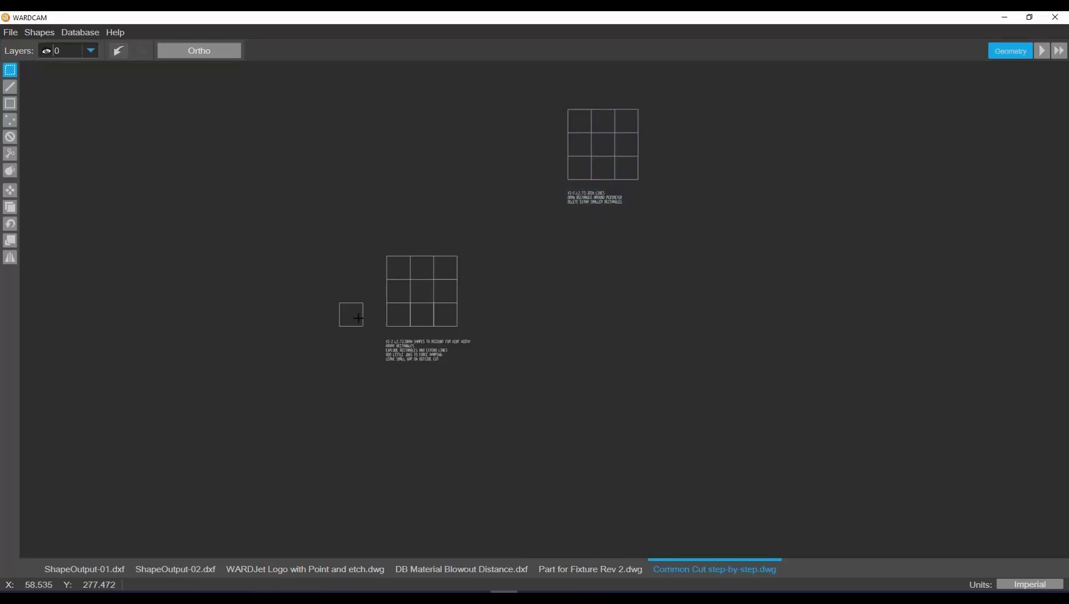
# Step: Delete the single square beside the lower grid and the text notes beneath that grid
pyautogui.click(351, 314)
pyautogui.press('Delete')
pyautogui.click(491, 383)
pyautogui.press('Delete')
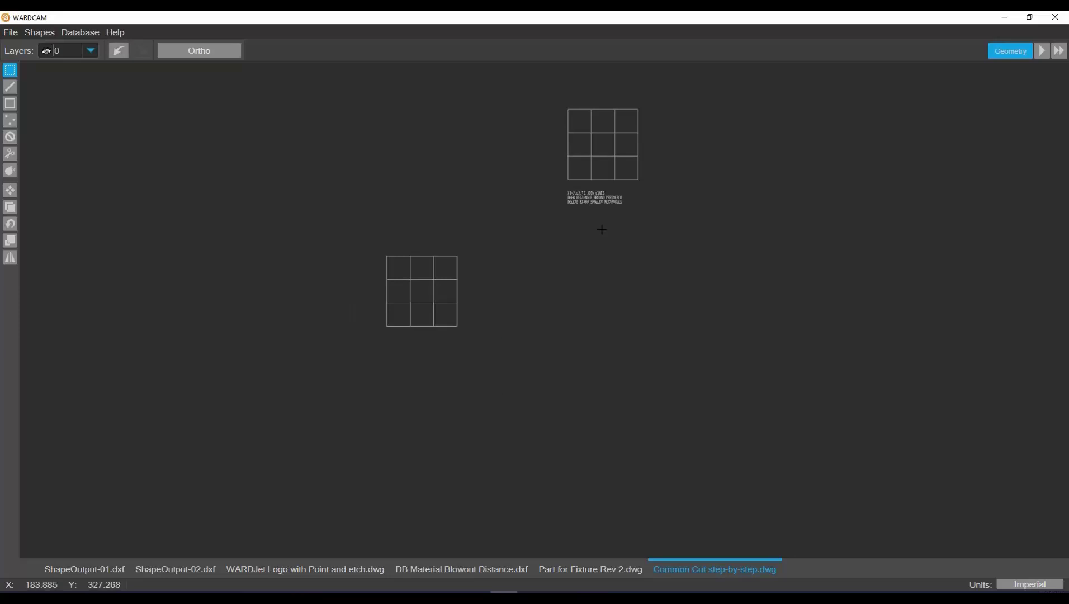
# Step: Delete the text notes beneath the upper grid
pyautogui.click(604, 206)
pyautogui.press('Delete')
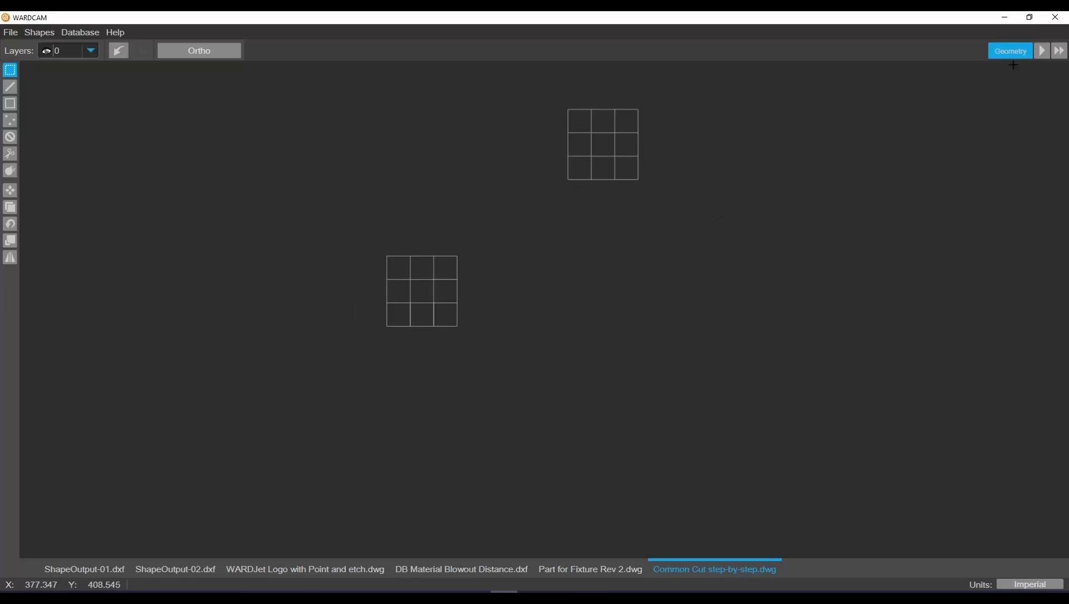
# Step: In the Parts stage, apply Normal-quality open contour cutting to the two vertical and two horizontal inner lines of the upper grid
pyautogui.click(1040, 55)
pyautogui.moveTo(692, 162); pyautogui.dragTo(517, 279, button='middle')
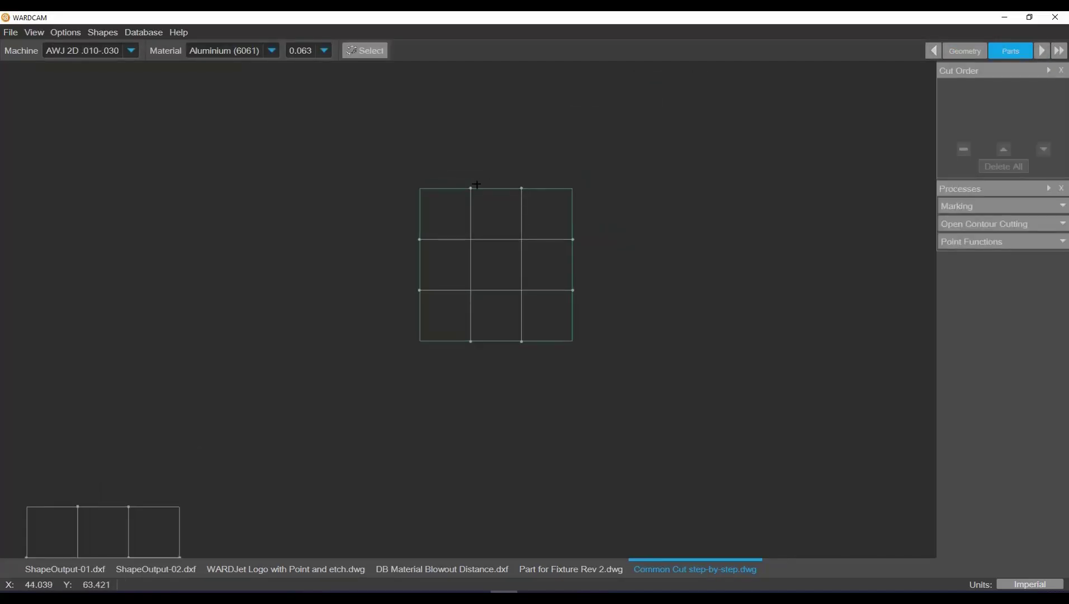
pyautogui.click(1007, 225)
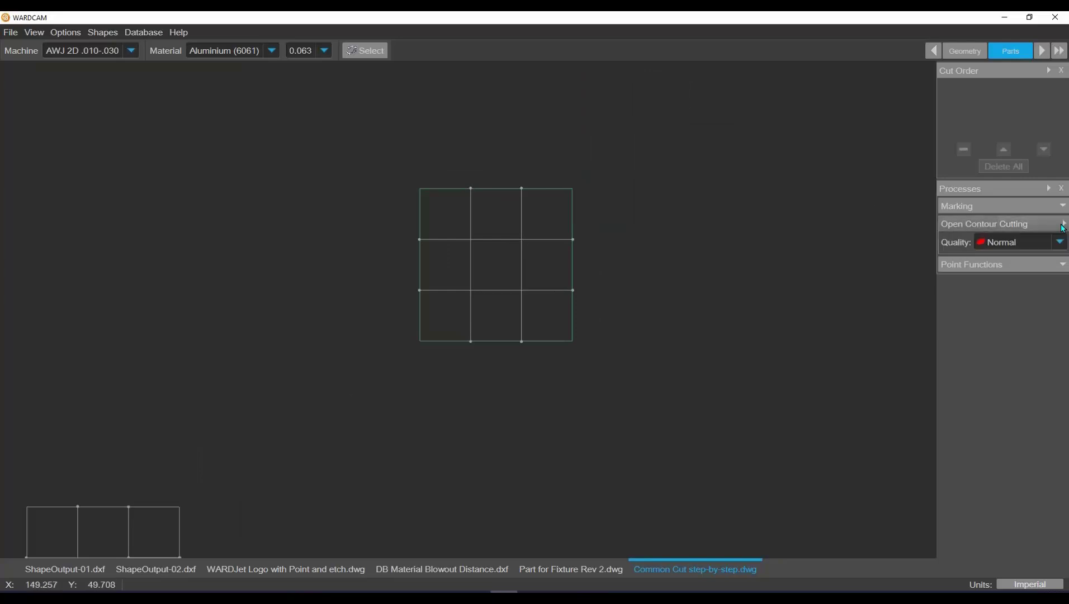
pyautogui.scroll(1, 456, 391)
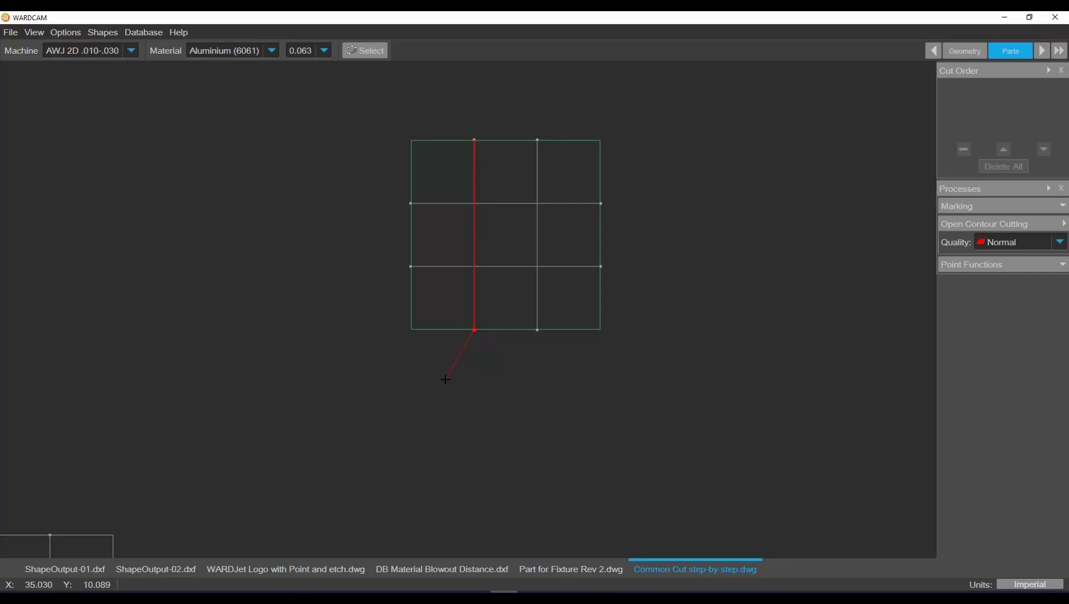
pyautogui.click(445, 379)
pyautogui.click(519, 79)
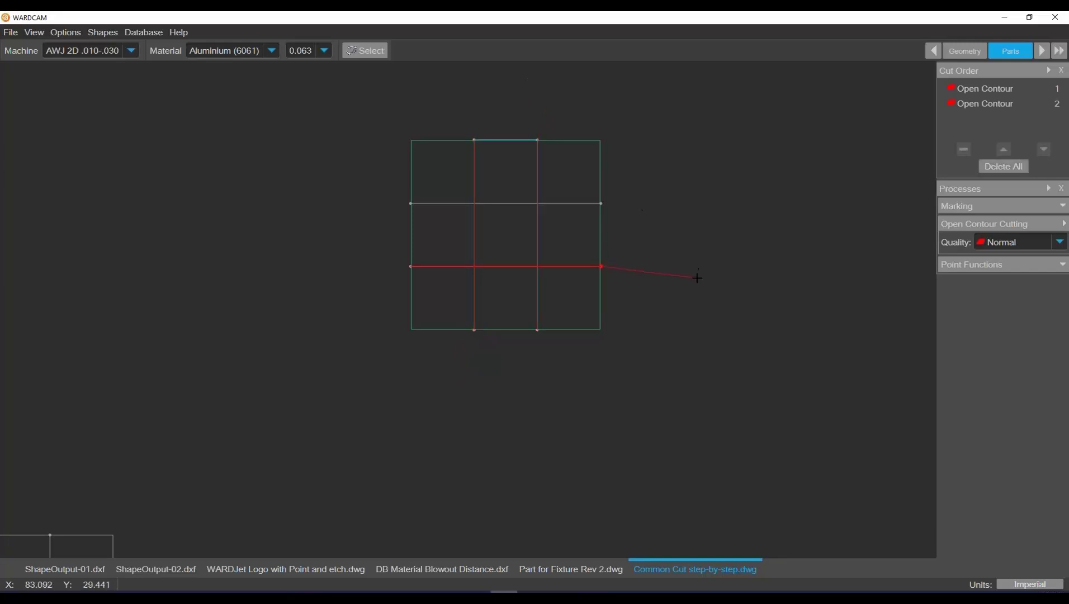
pyautogui.click(697, 277)
pyautogui.click(277, 162)
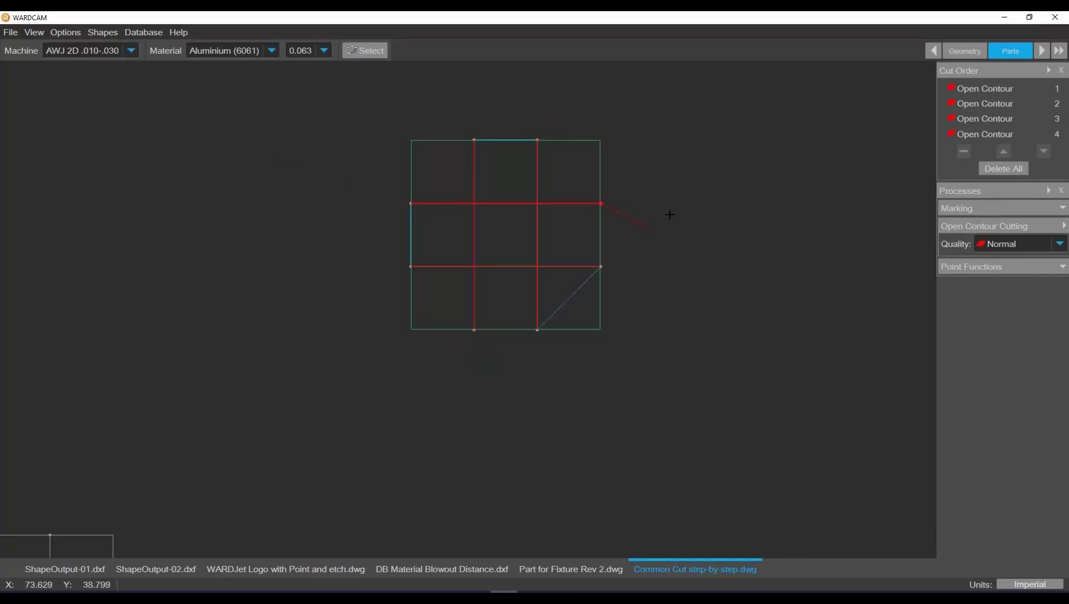
# Step: In the Tool Path stage, add a Normal-quality outside lead to the upper grid's perimeter and clear the entire cut order
pyautogui.click(1045, 49)
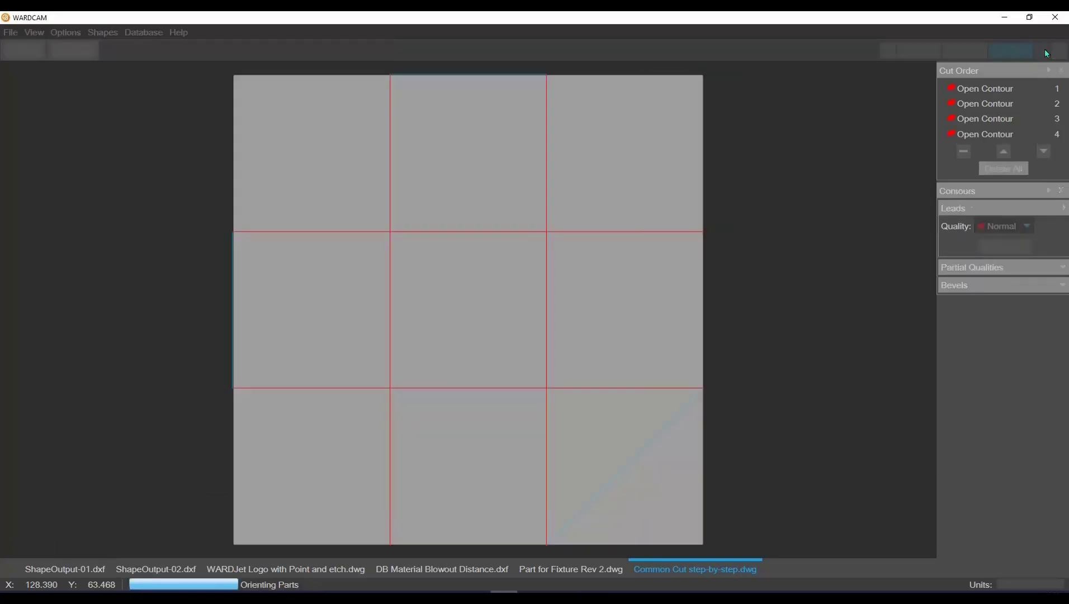
pyautogui.moveTo(705, 95); pyautogui.dragTo(625, 182, button='middle')
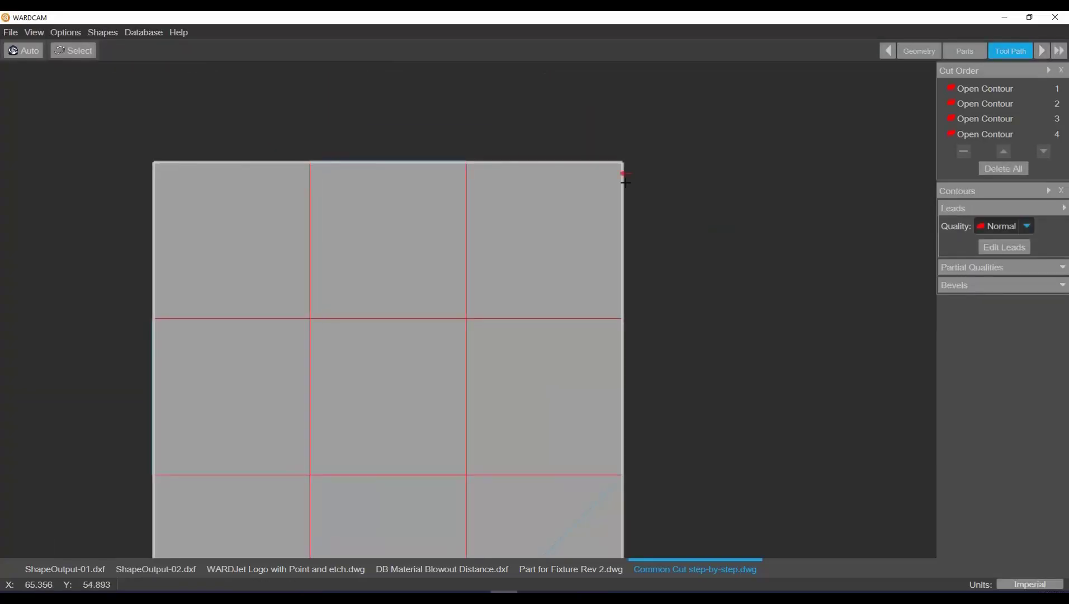
pyautogui.click(653, 118)
pyautogui.scroll(-2, 692, 171)
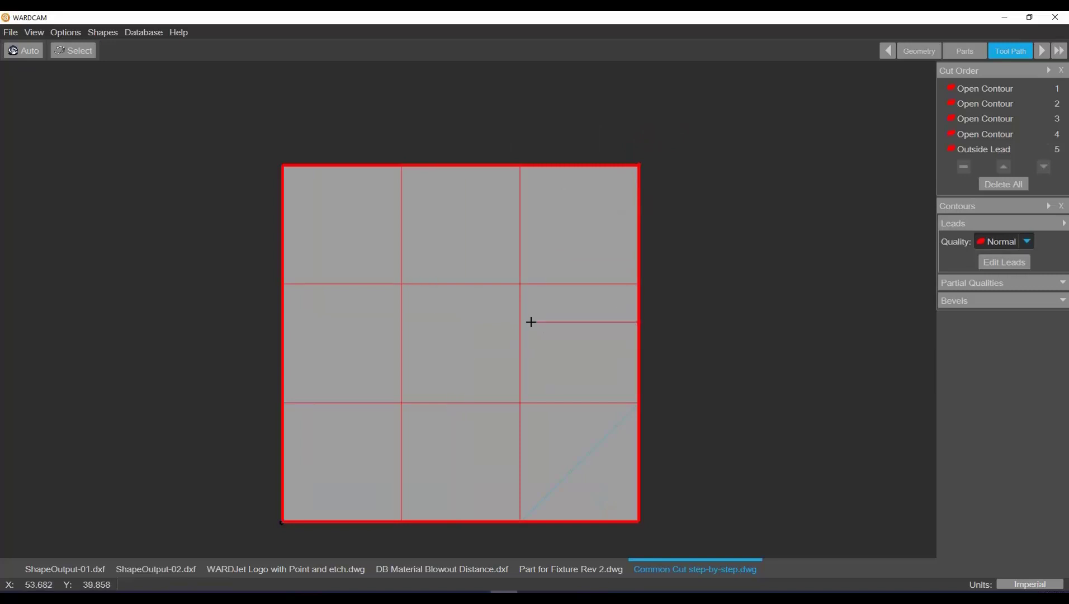
pyautogui.click(998, 182)
# Step: Return to the geometry and examine in the Parts stage how open contour cutting chains the lower grid's lines
pyautogui.click(921, 52)
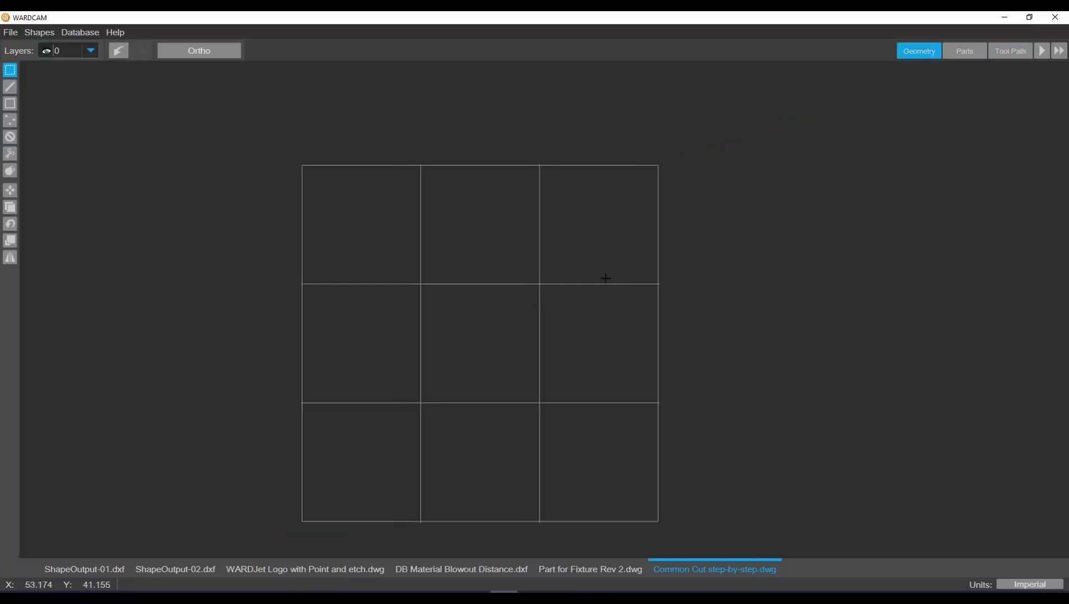
pyautogui.scroll(-6, 709, 279)
pyautogui.scroll(5, 592, 302)
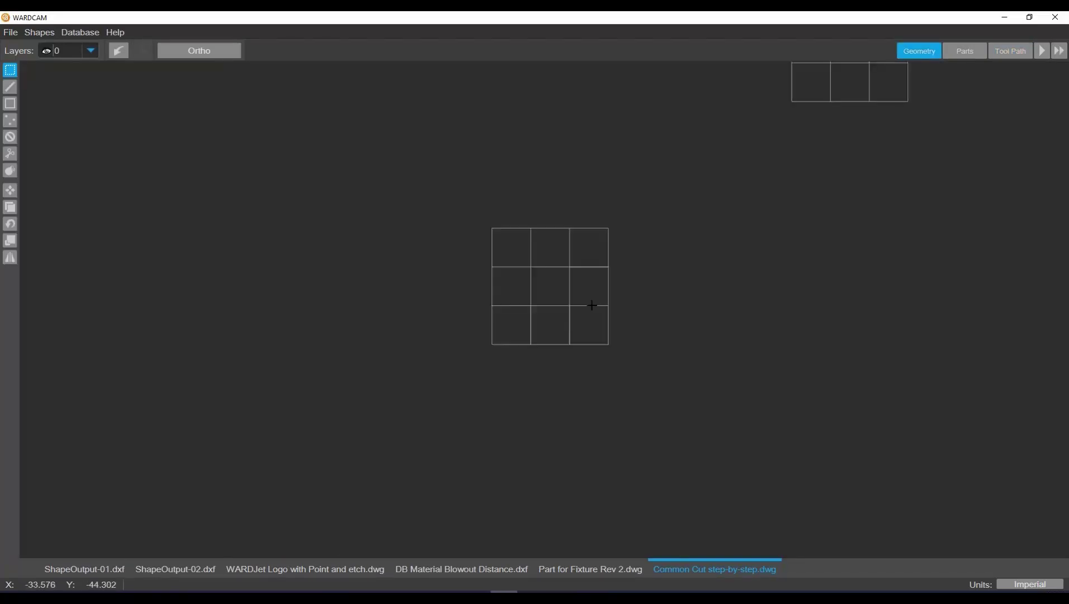
pyautogui.click(961, 56)
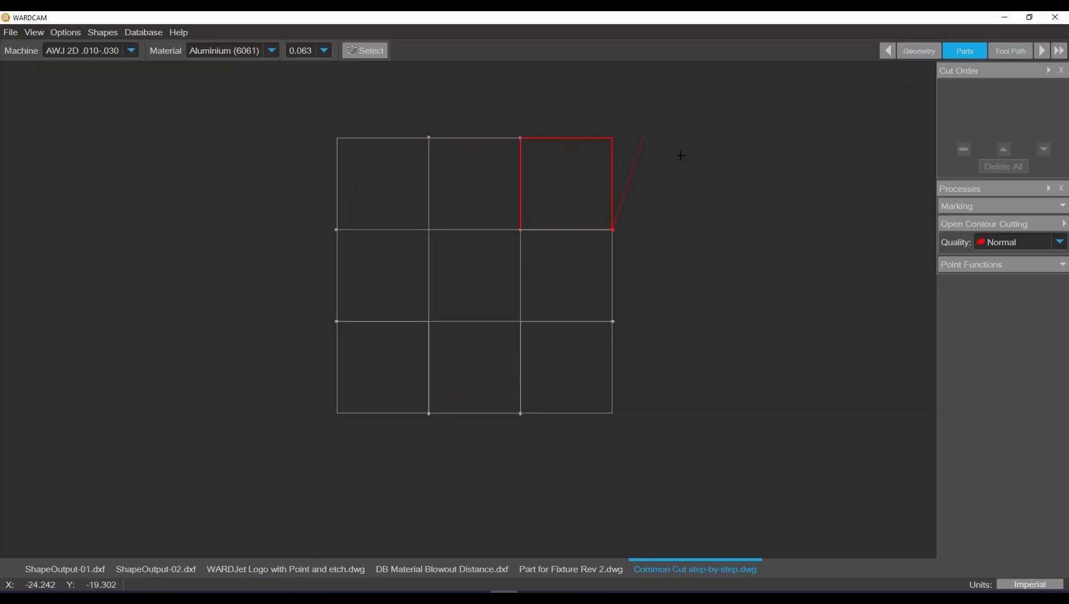
pyautogui.click(1062, 224)
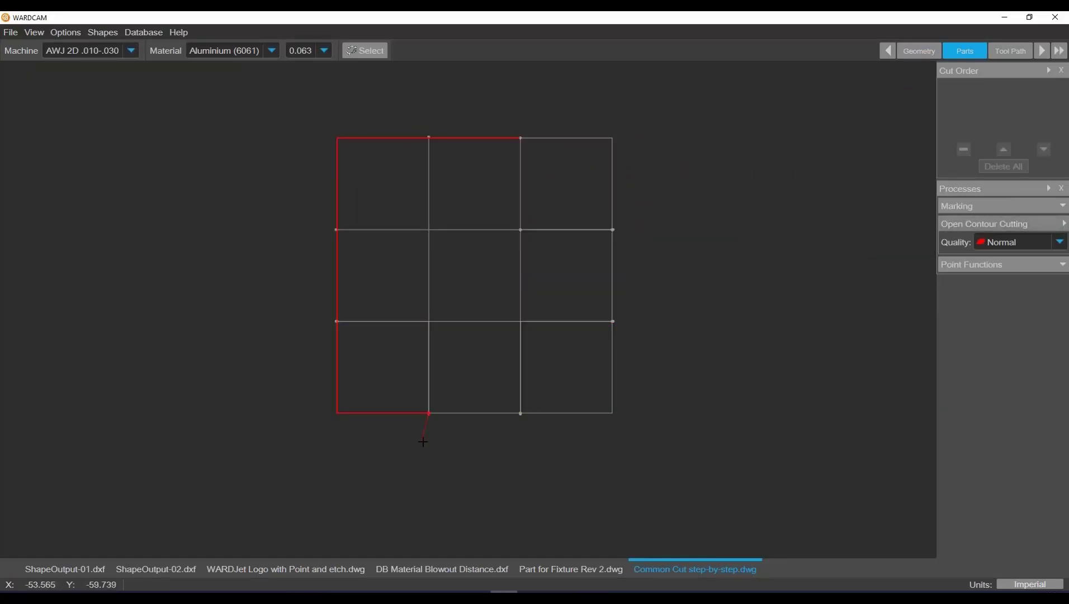
pyautogui.scroll(1, 420, 423)
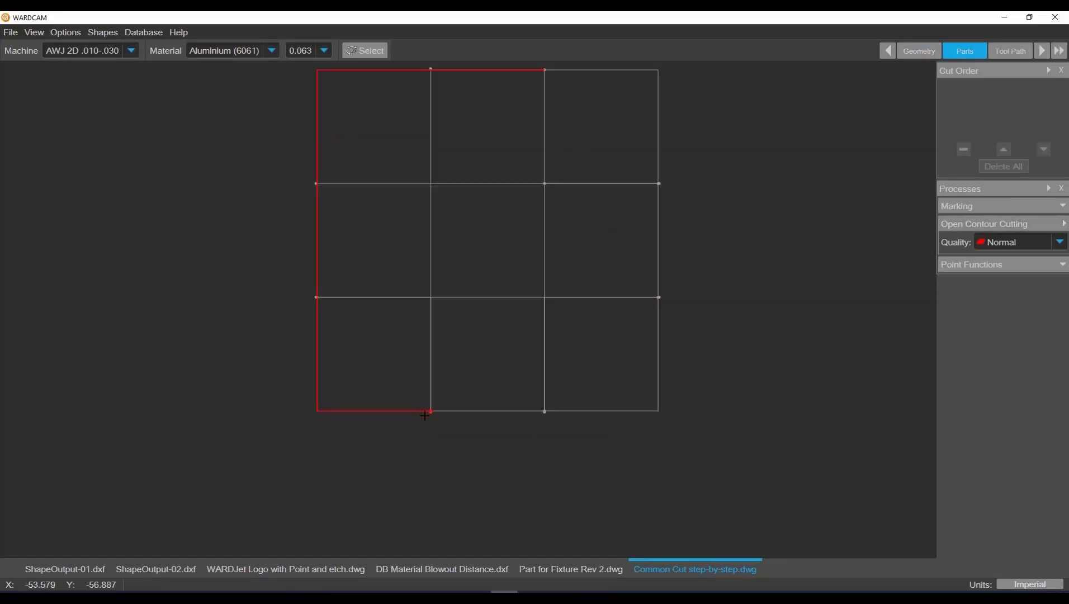
pyautogui.moveTo(428, 315); pyautogui.dragTo(389, 363, button='middle')
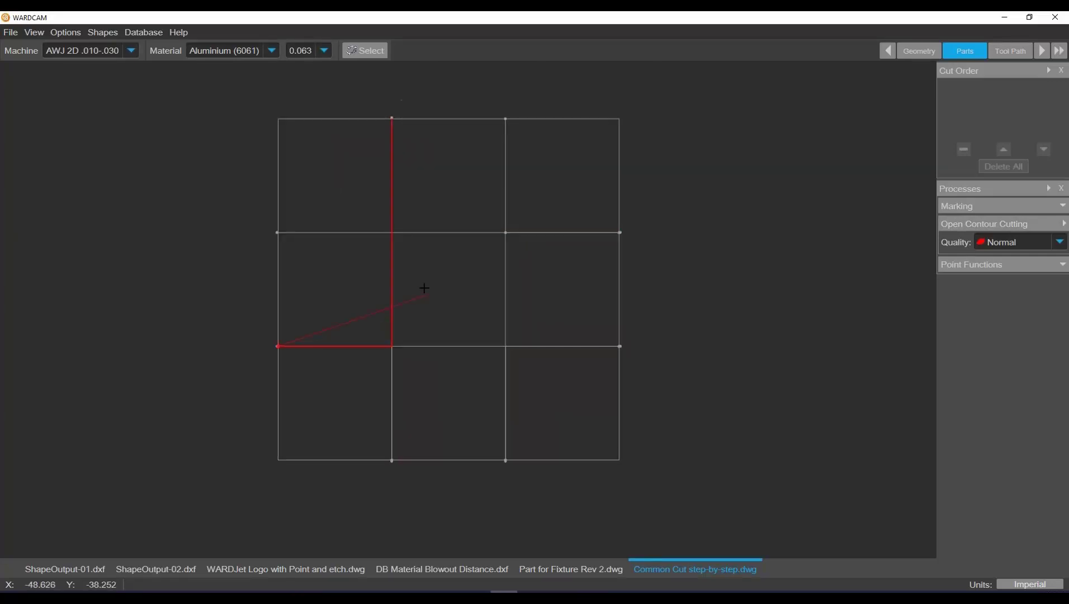
pyautogui.scroll(6, 395, 207)
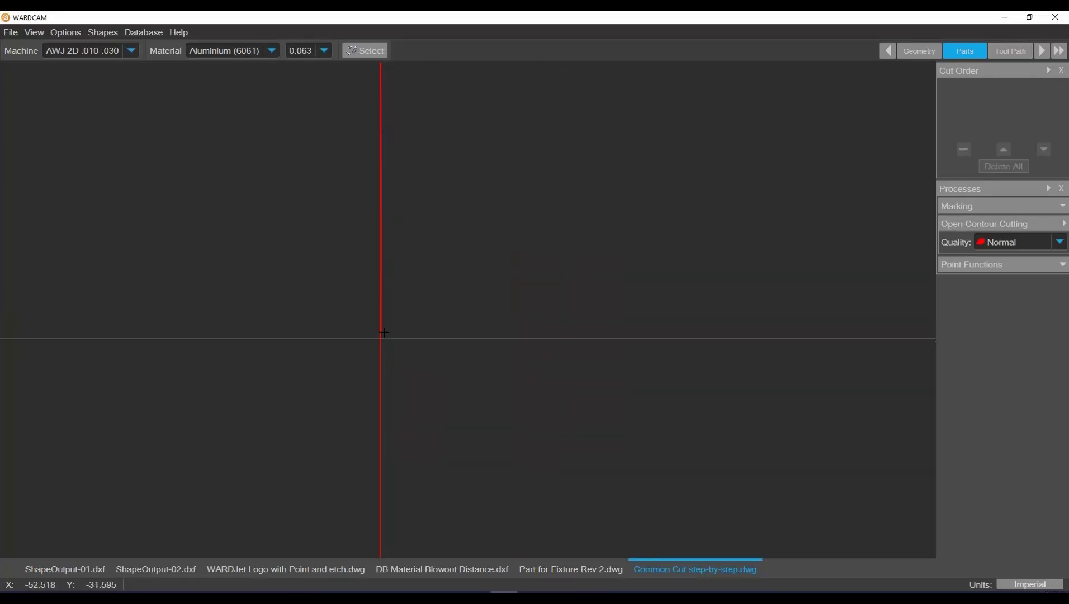
pyautogui.scroll(-8, 384, 332)
pyautogui.moveTo(401, 331); pyautogui.dragTo(349, 247, button='middle')
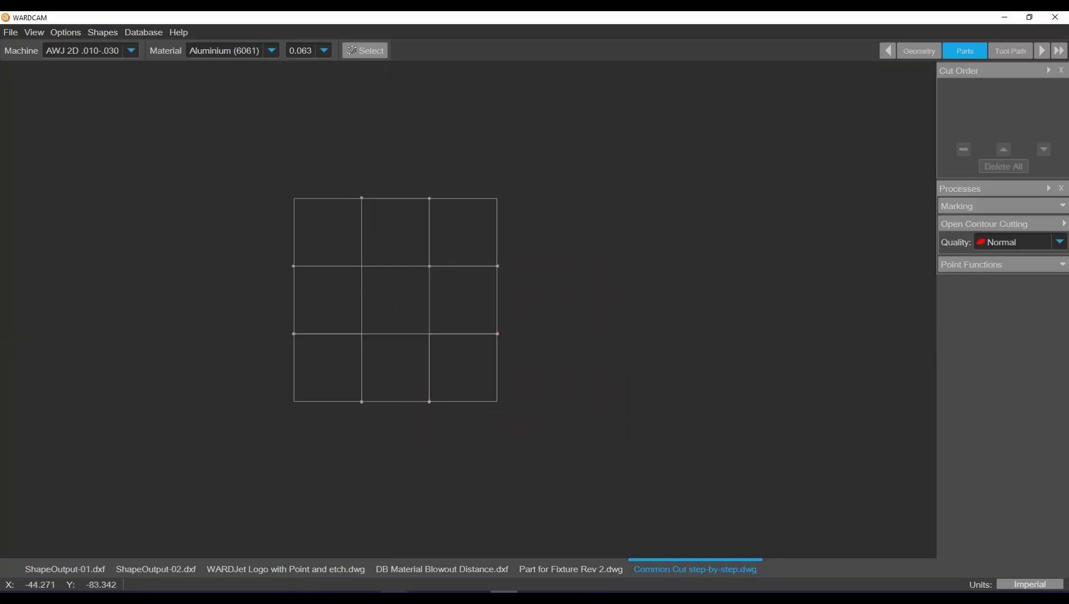
# Step: Switch to the Common Cut step-by-step drawing in AutoCAD and inspect the joined polyline running through the lower grid's bottom-middle square
pyautogui.moveTo(395, 597)
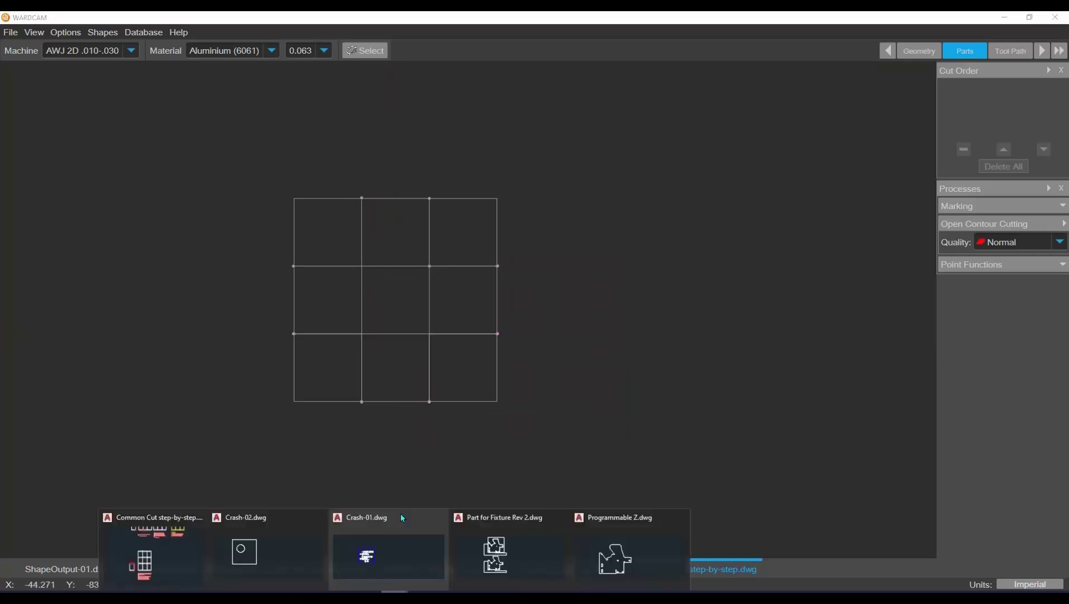
pyautogui.click(176, 557)
pyautogui.scroll(3, 394, 418)
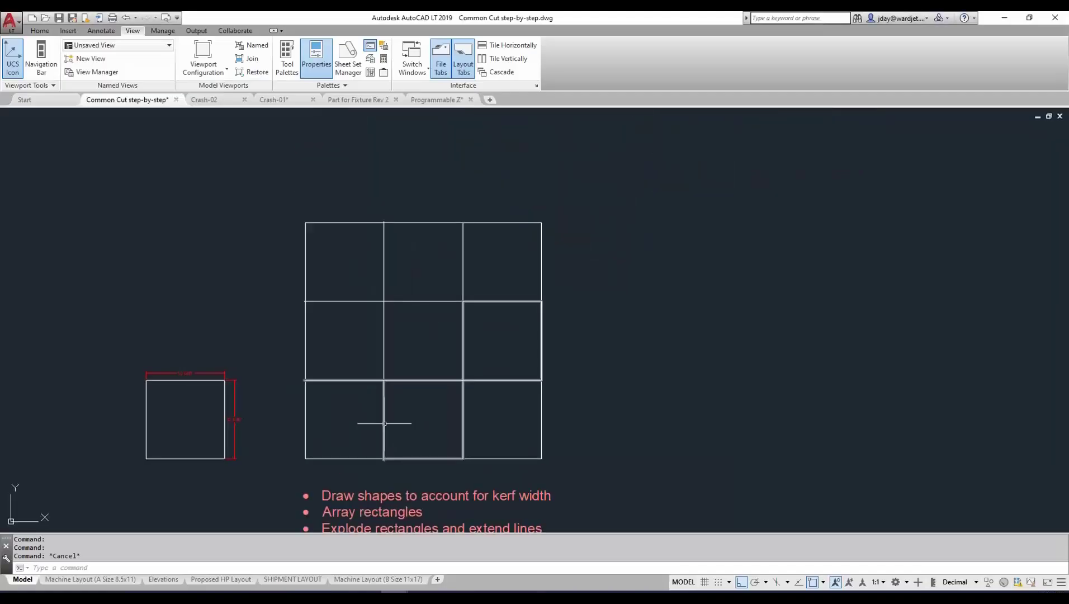
pyautogui.click(384, 424)
pyautogui.scroll(-4, 383, 423)
pyautogui.scroll(5, 386, 421)
pyautogui.scroll(-2, 390, 418)
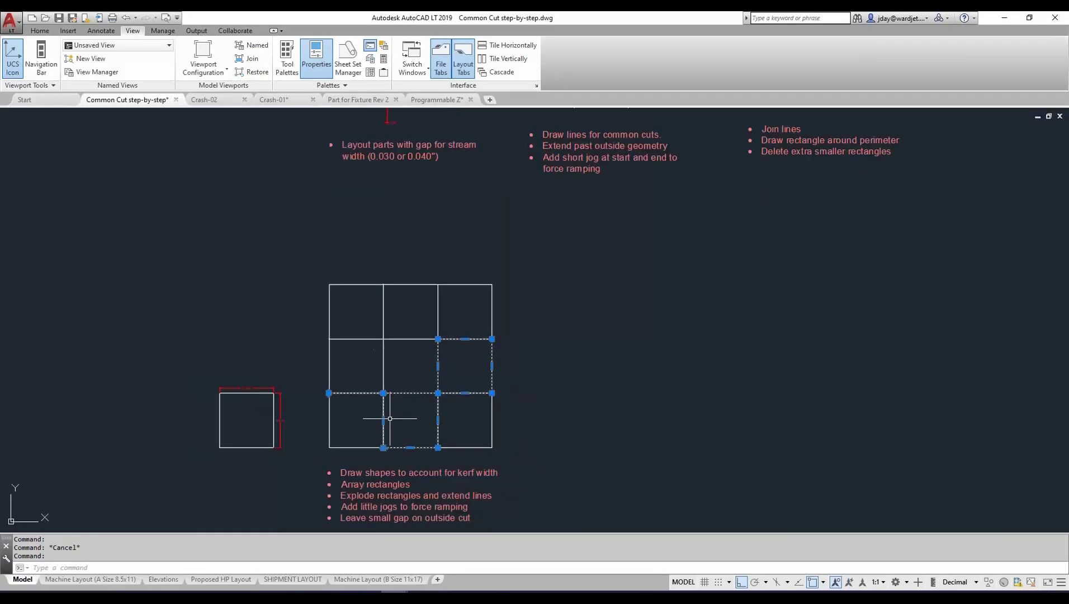
pyautogui.scroll(-4, 389, 418)
pyautogui.moveTo(390, 418); pyautogui.dragTo(373, 384, button='middle')
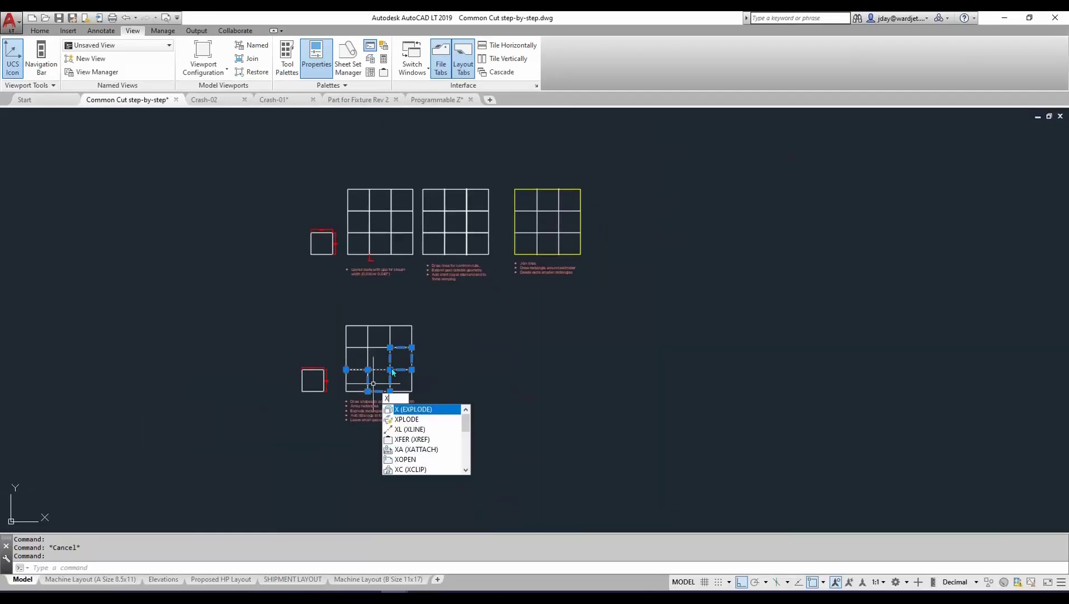
pyautogui.press('Escape')
# Step: Explode all the geometry of the lower three-by-three grid
pyautogui.write('E')
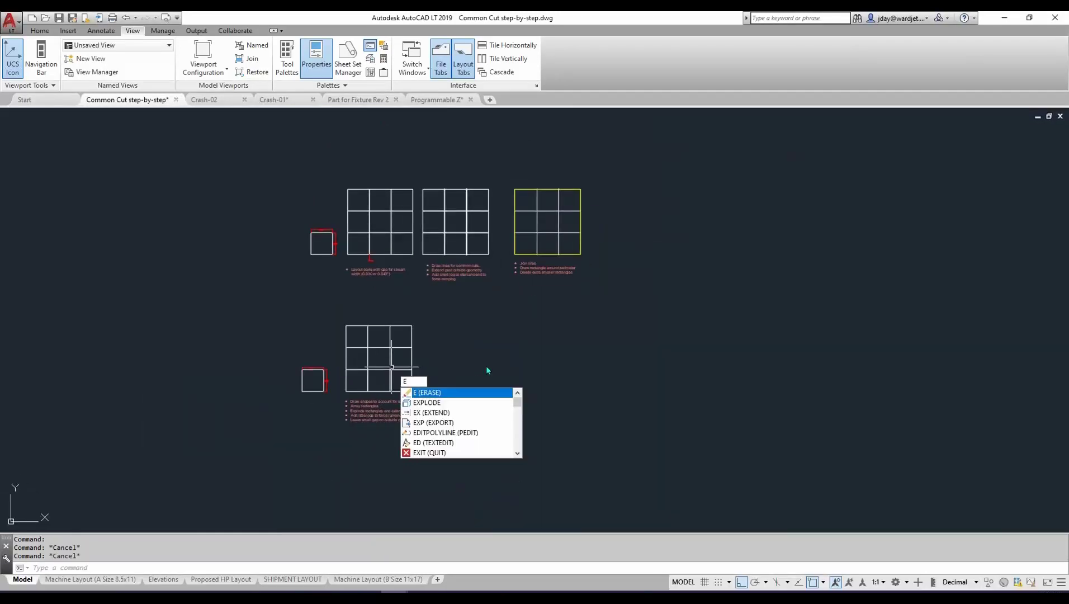
pyautogui.press('BackSpace')
pyautogui.write('x')
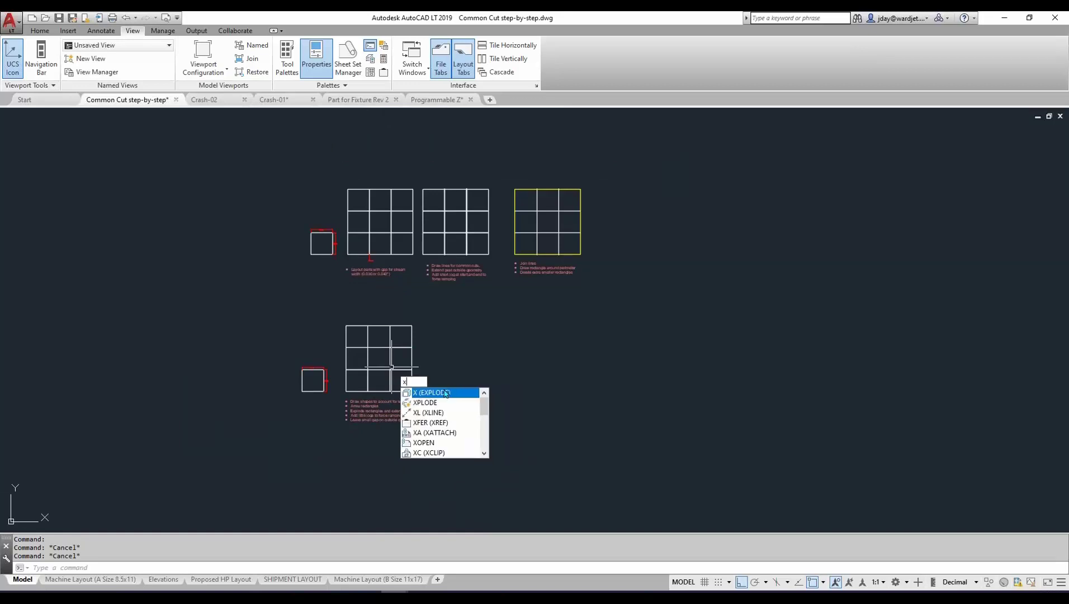
pyautogui.press('Return')
pyautogui.scroll(4, 360, 339)
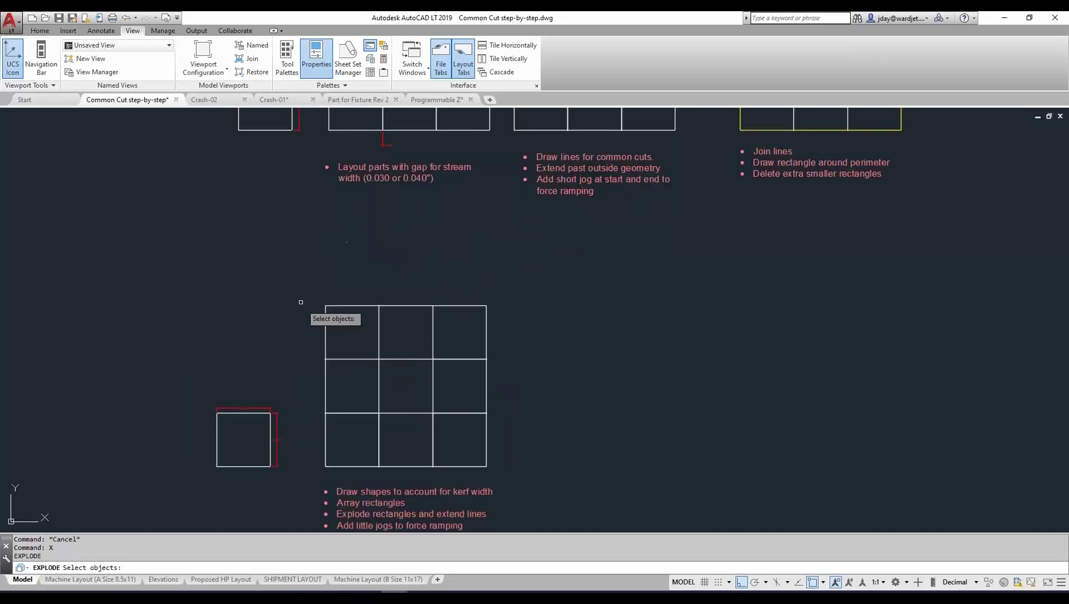
pyautogui.click(290, 292)
pyautogui.click(509, 473)
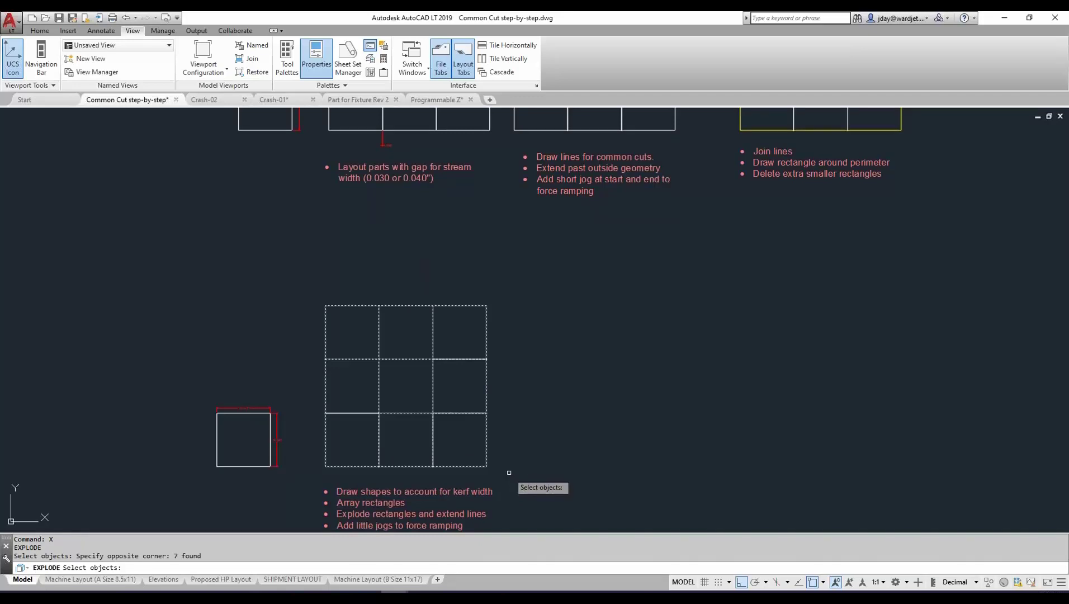
pyautogui.press('Return')
# Step: Join the line segments along the lower grid's left inner vertical division
pyautogui.moveTo(405, 446); pyautogui.dragTo(376, 412, button='middle')
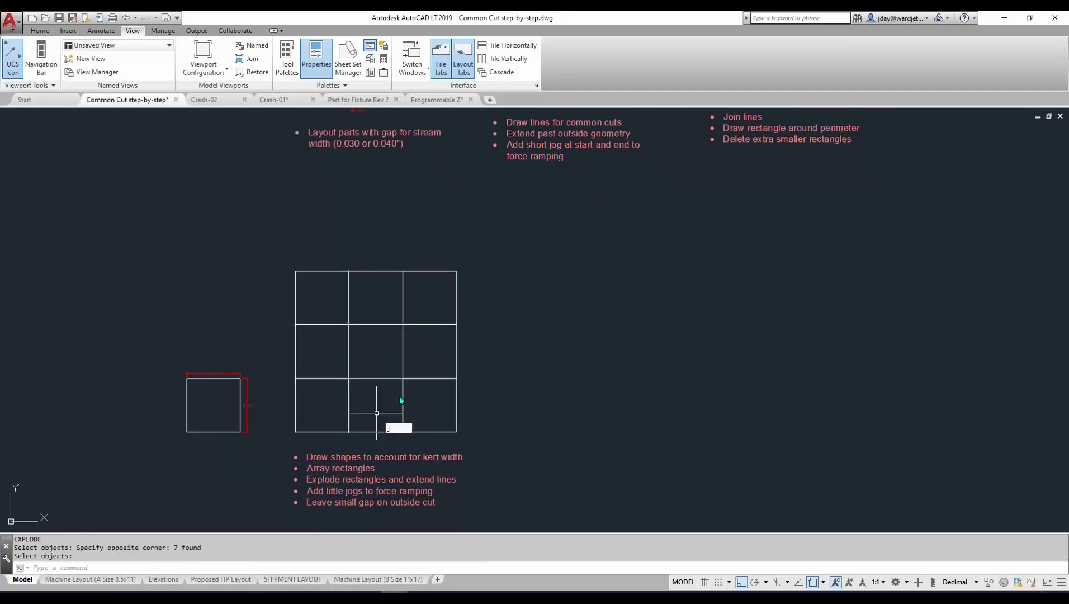
pyautogui.write('j')
pyautogui.press('Return')
pyautogui.scroll(-3, 351, 429)
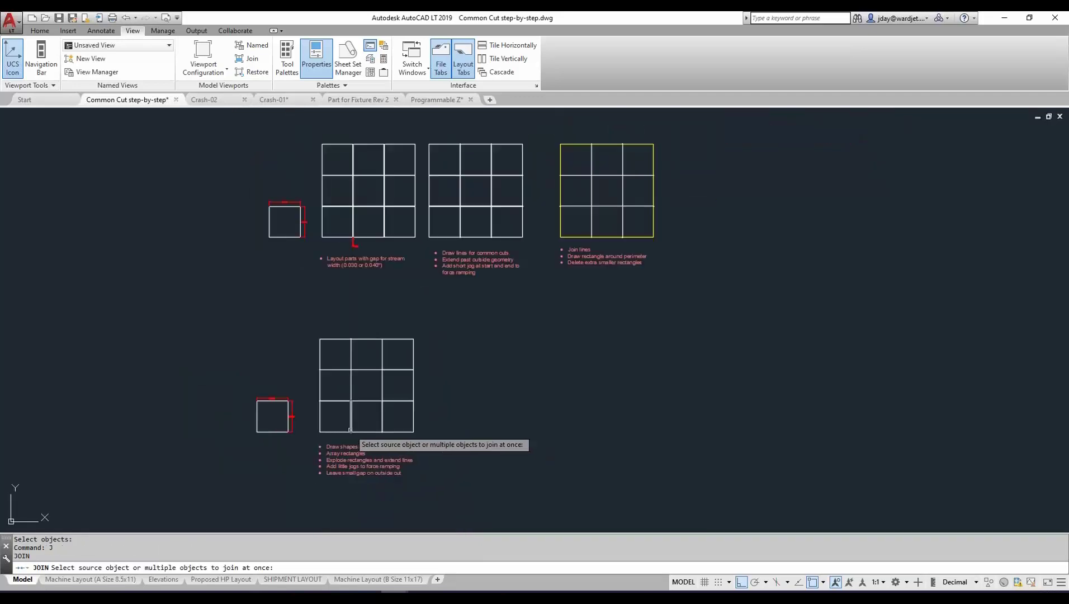
pyautogui.scroll(4, 343, 408)
pyautogui.click(345, 222)
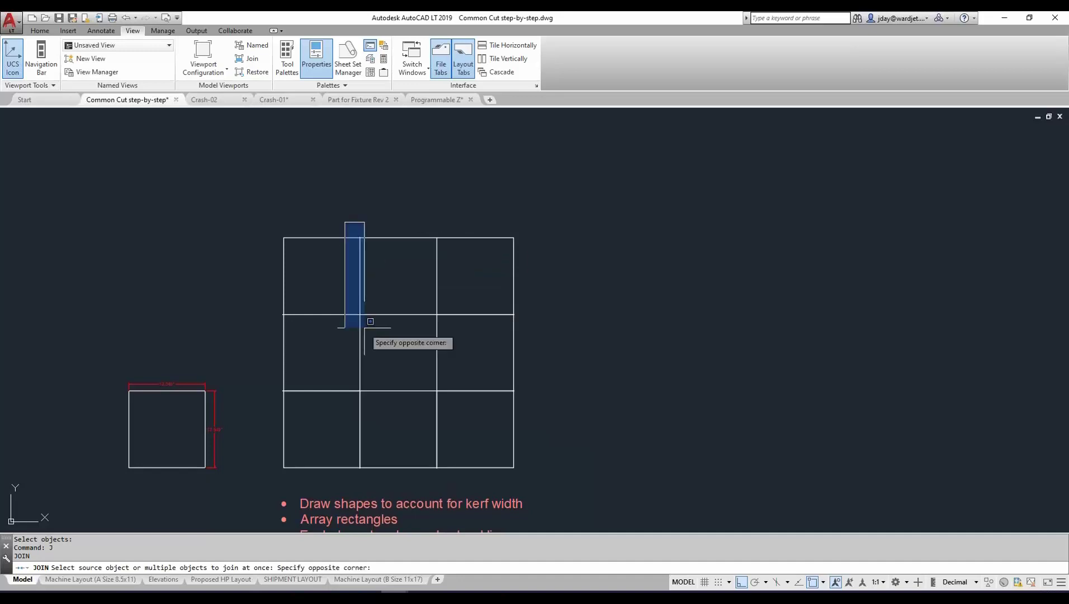
pyautogui.click(380, 463)
pyautogui.press('Return')
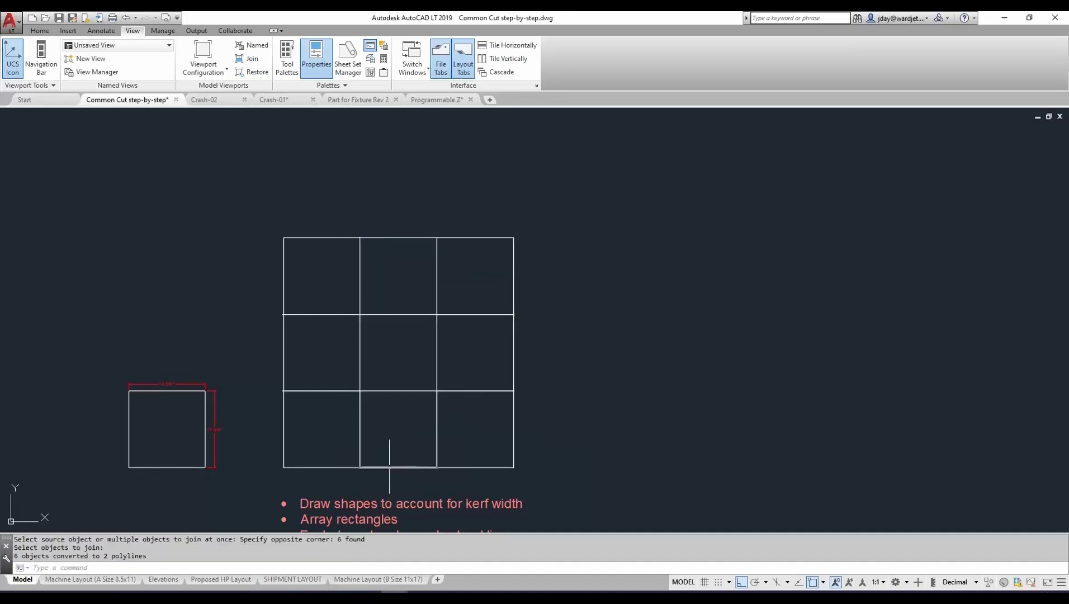
# Step: Join the line segments along the lower grid's upper inner horizontal division
pyautogui.press('Return')
pyautogui.click(234, 289)
pyautogui.click(576, 350)
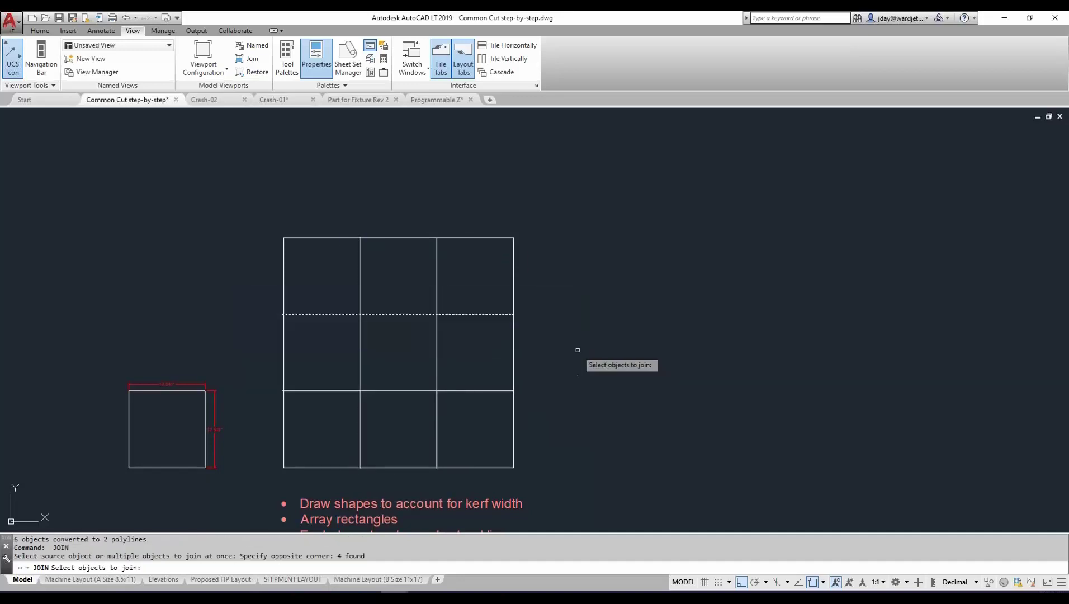
pyautogui.press('Return')
pyautogui.click(263, 376)
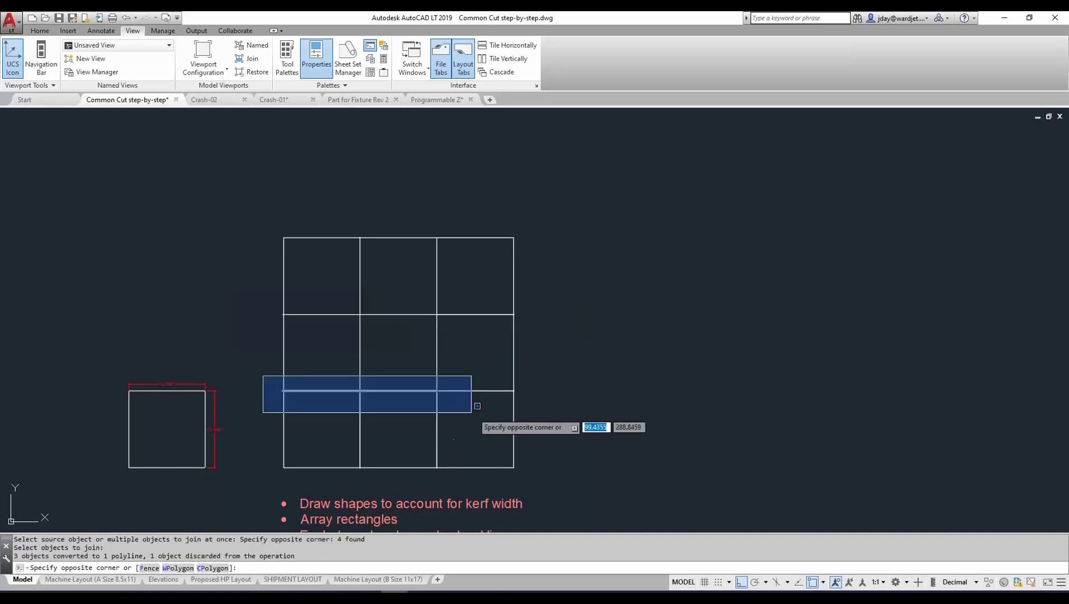
pyautogui.press('Return')
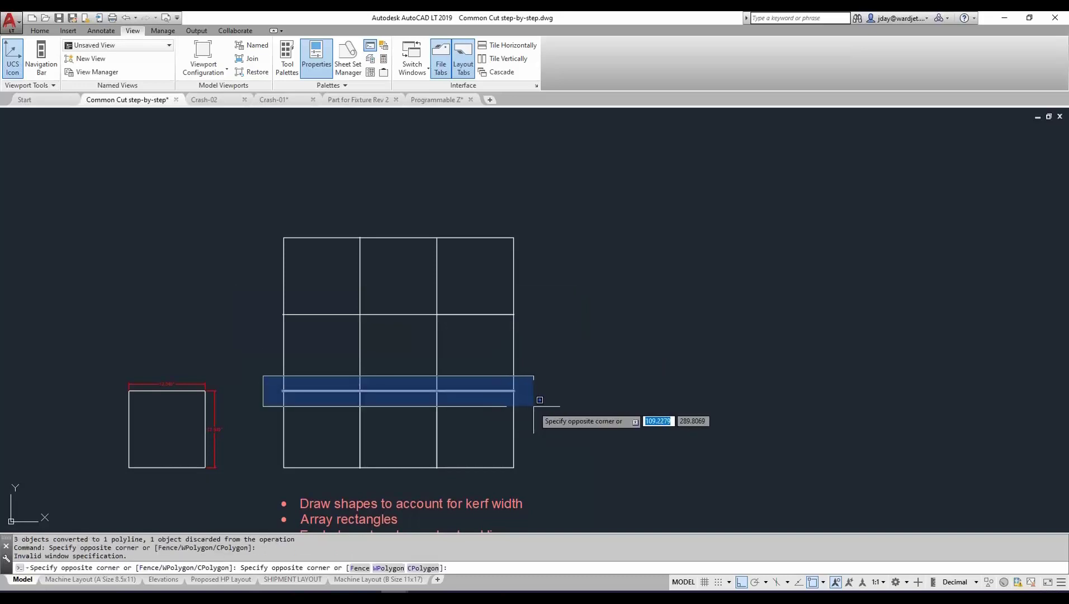
pyautogui.click(534, 406)
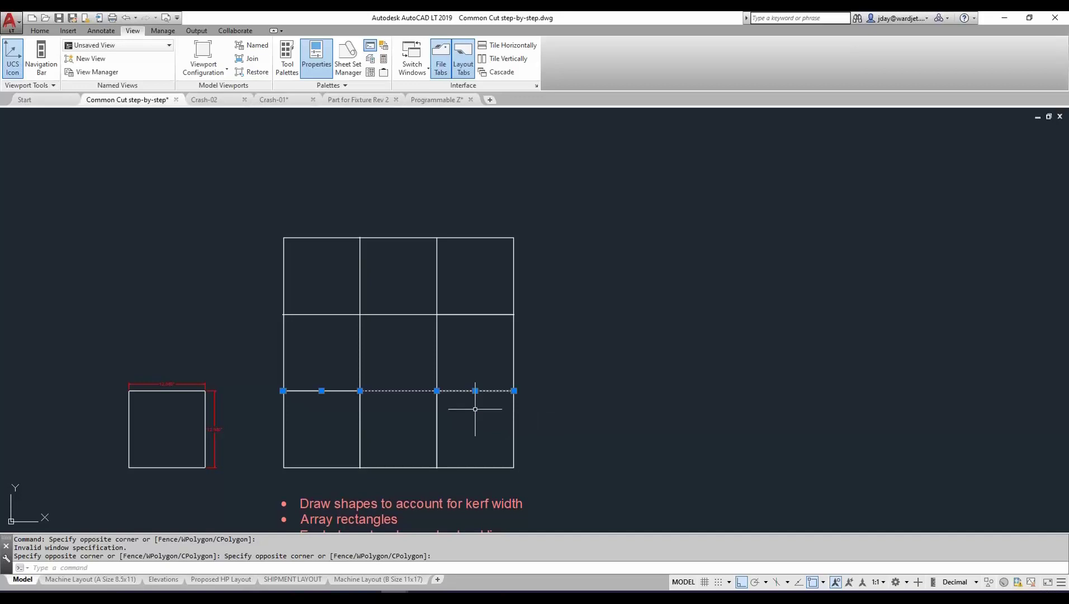
pyautogui.press('Escape')
pyautogui.press('Escape')
pyautogui.press('Escape')
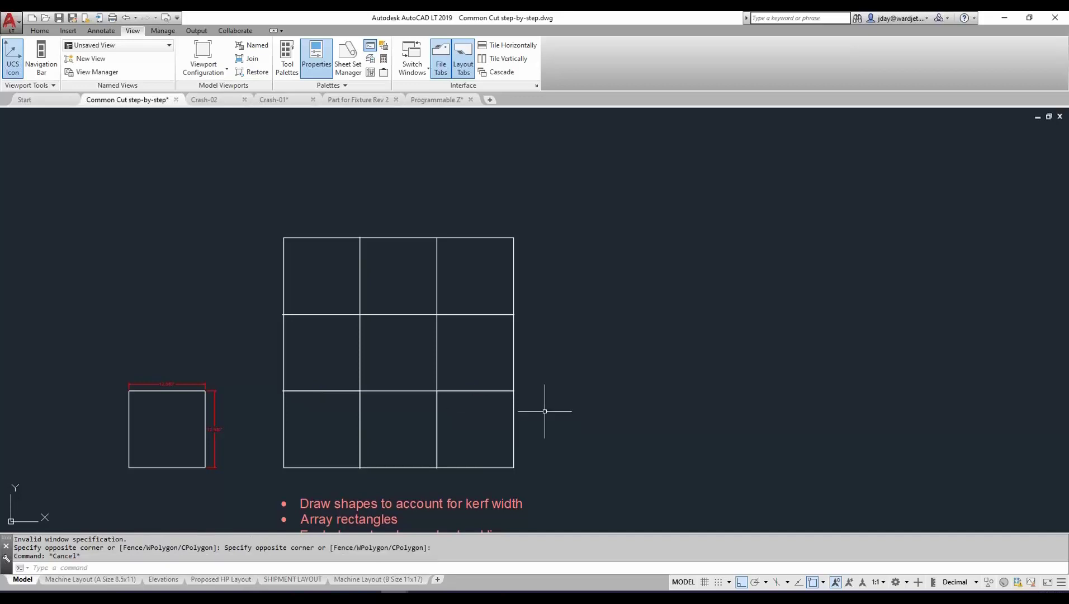
# Step: Join the line segments along the lower grid's lower inner horizontal division
pyautogui.write('j')
pyautogui.press('Return')
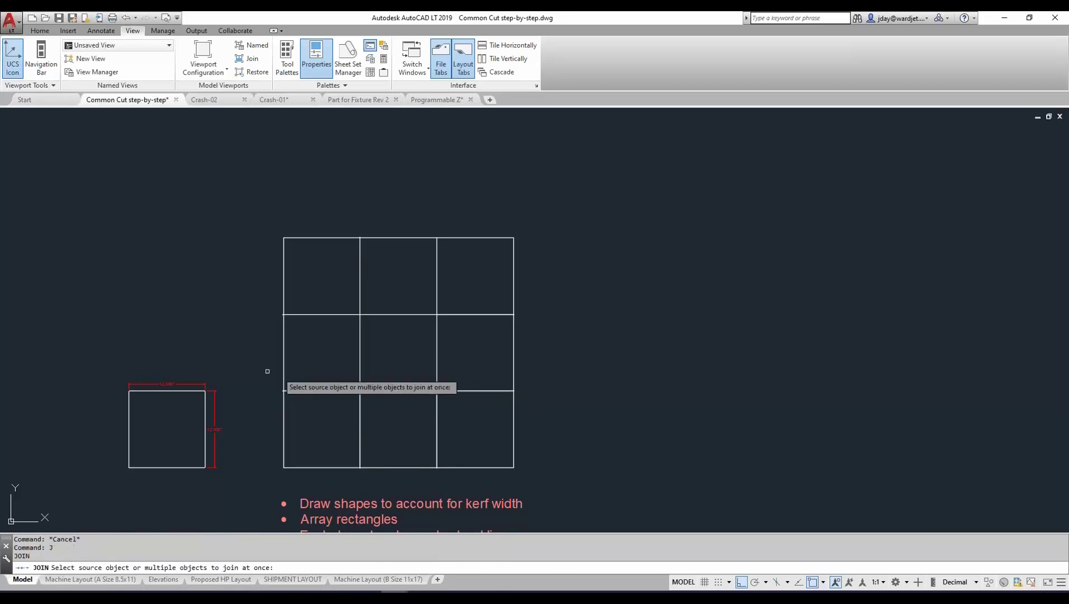
pyautogui.click(250, 368)
pyautogui.click(541, 422)
pyautogui.press('Return')
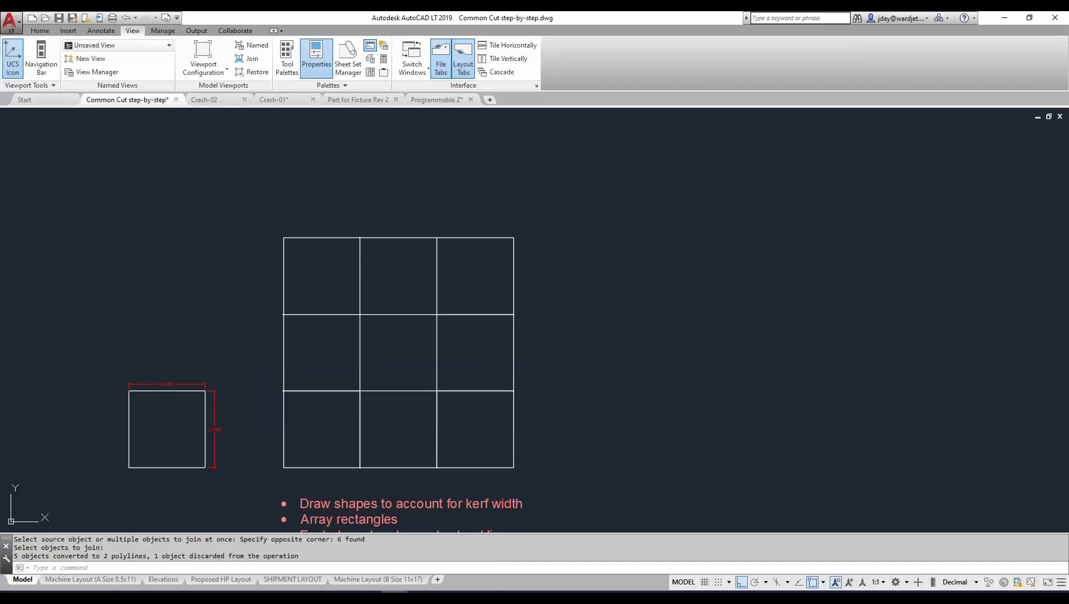
# Step: Inspect the joined upper inner horizontal polyline and where its ends meet the lower grid's outline
pyautogui.click(473, 316)
pyautogui.scroll(-2, 287, 314)
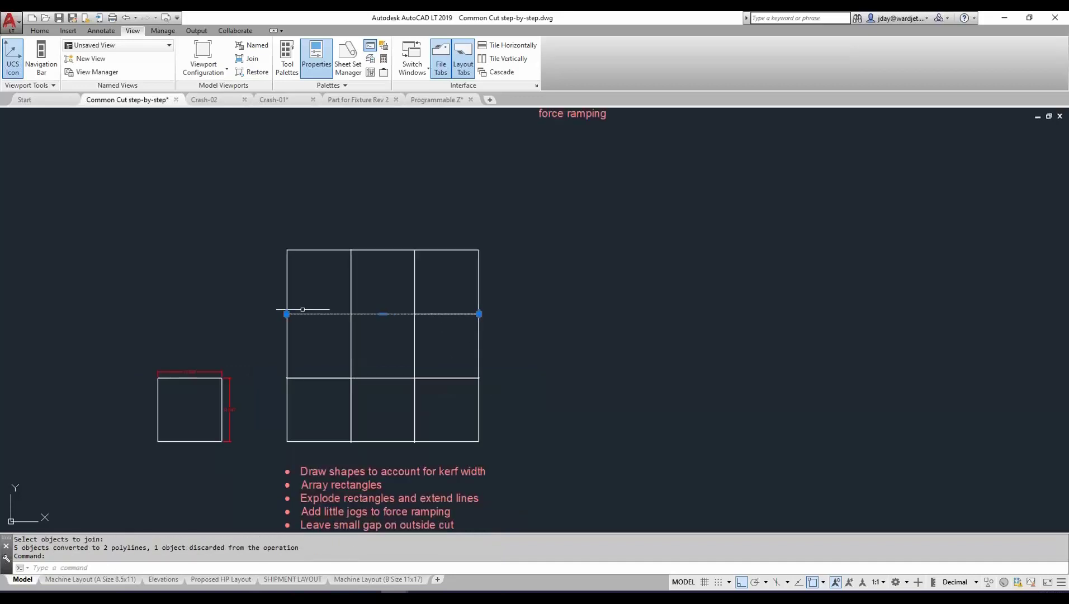
pyautogui.scroll(6, 286, 315)
pyautogui.scroll(7, 287, 313)
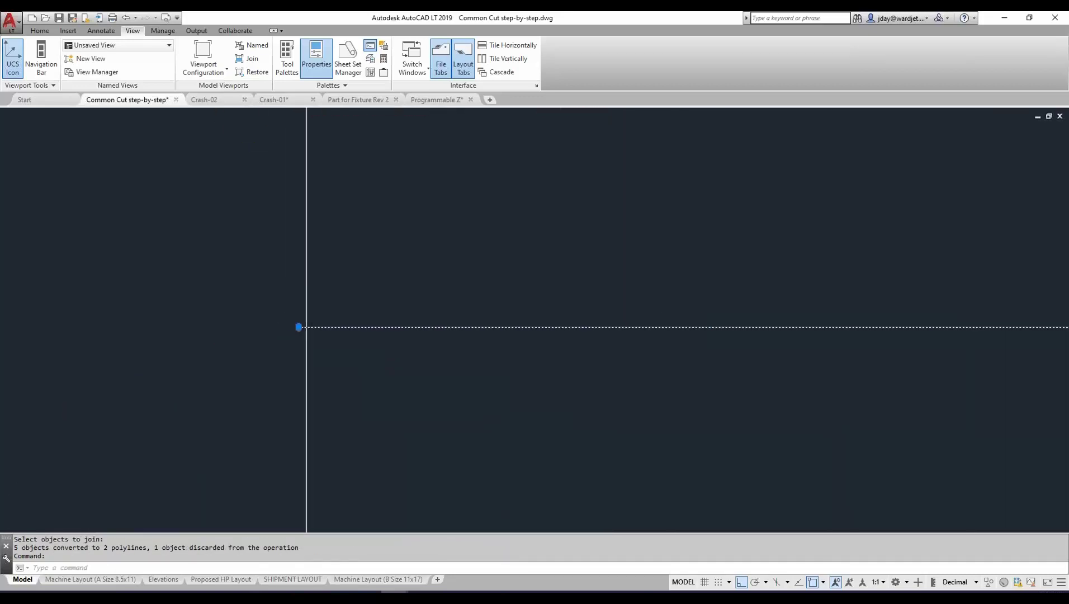
pyautogui.scroll(-10, 368, 314)
pyautogui.moveTo(520, 362); pyautogui.dragTo(407, 281, button='middle')
pyautogui.scroll(4, 428, 301)
pyautogui.scroll(-6, 483, 302)
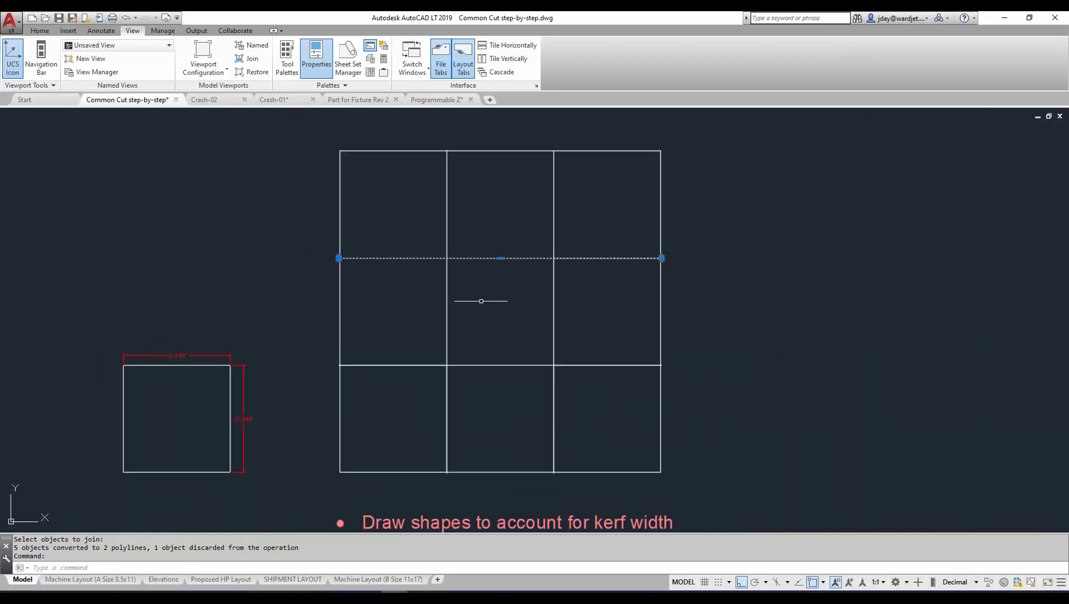
pyautogui.press('Escape')
# Step: Join the segments of the grid's right inner vertical division together with the segments of its outer perimeter
pyautogui.click(508, 190)
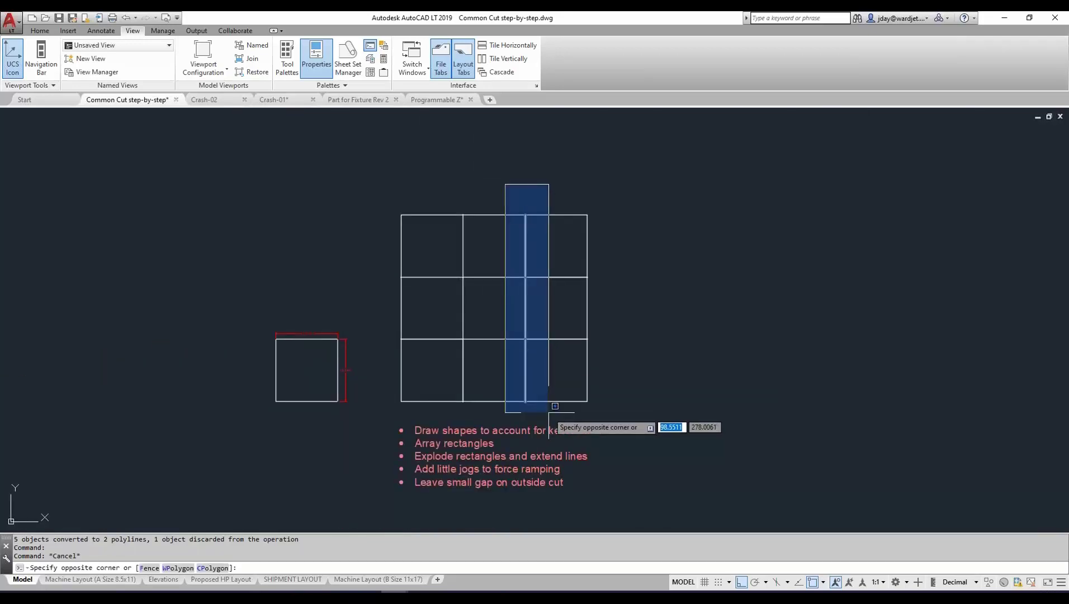
pyautogui.click(551, 415)
pyautogui.click(597, 413)
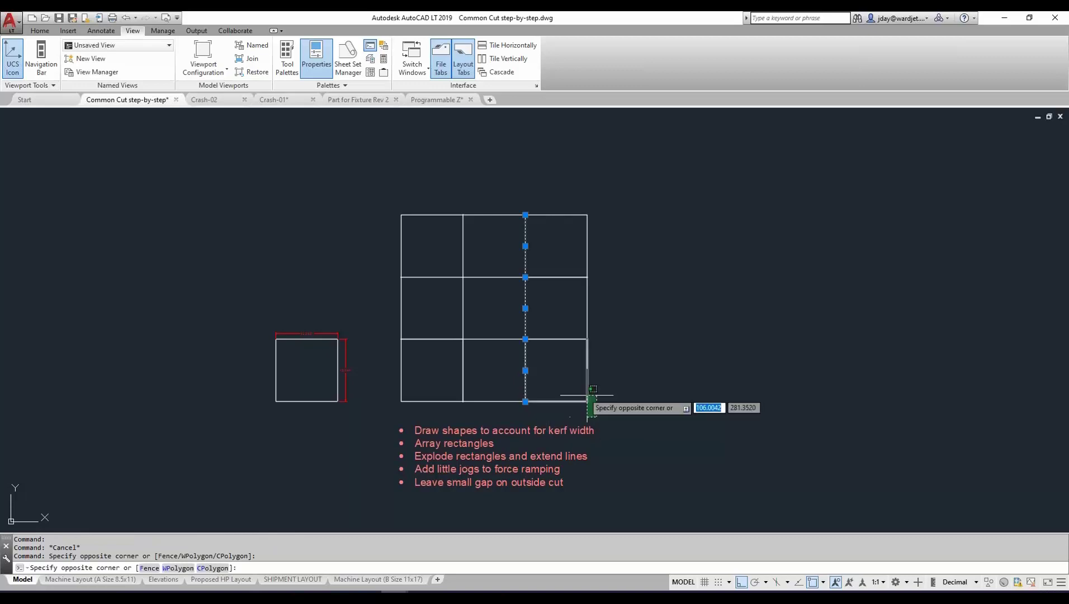
pyautogui.click(562, 376)
pyautogui.click(612, 319)
pyautogui.click(584, 300)
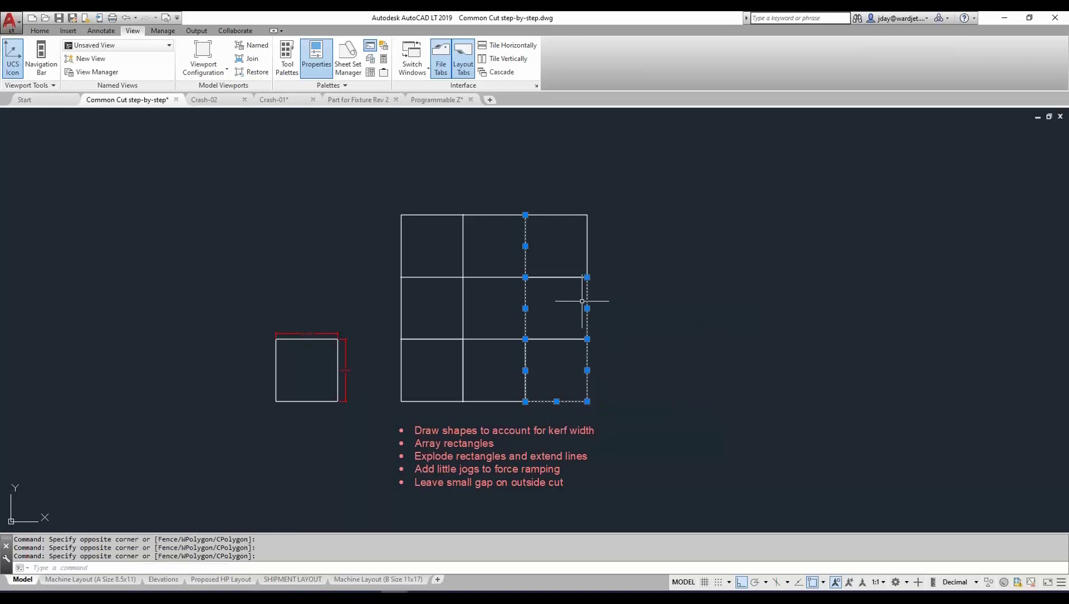
pyautogui.scroll(-3, 595, 261)
pyautogui.click(575, 238)
pyautogui.click(521, 239)
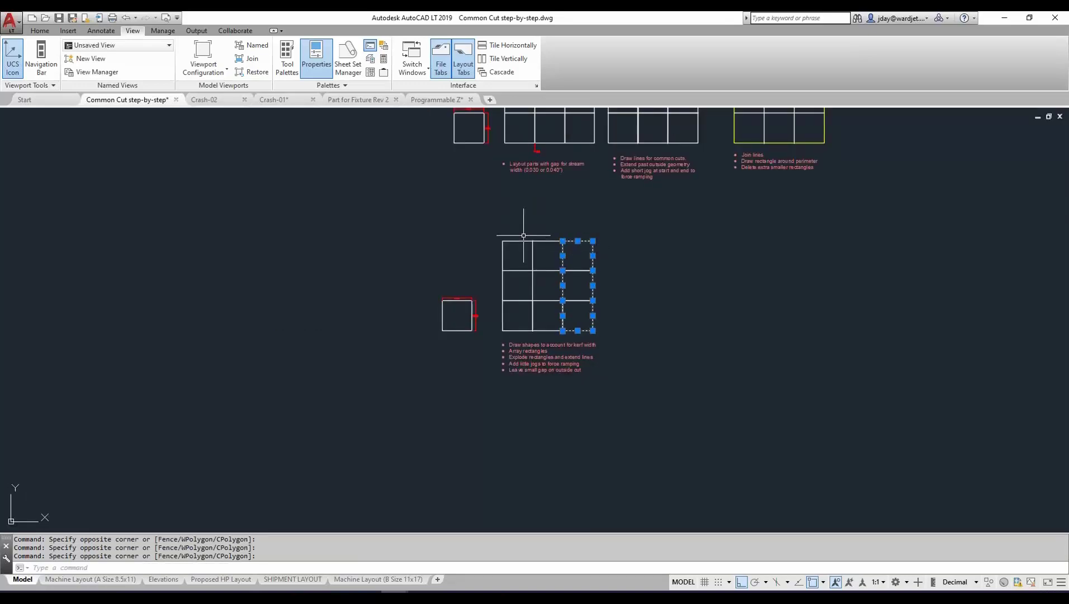
pyautogui.scroll(-3, 529, 232)
pyautogui.scroll(3, 529, 232)
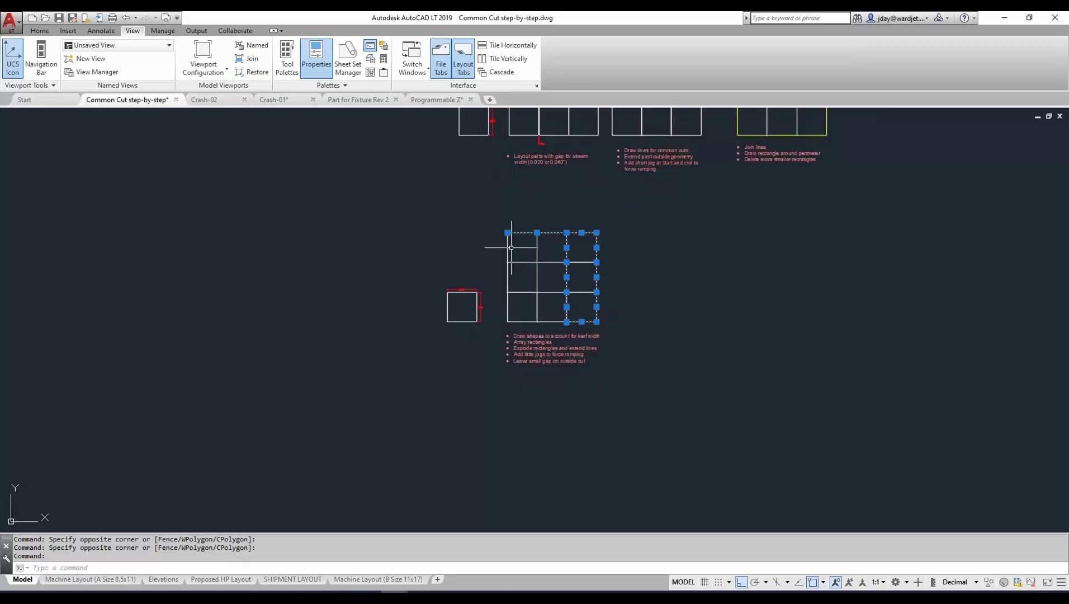
pyautogui.click(510, 251)
pyautogui.click(510, 237)
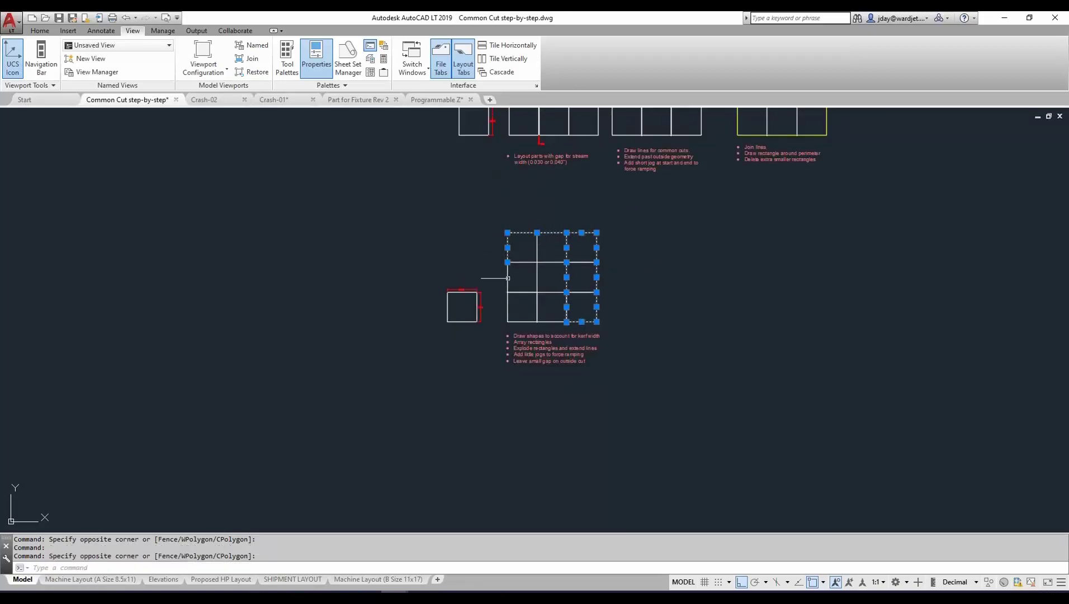
pyautogui.click(521, 317)
pyautogui.click(522, 322)
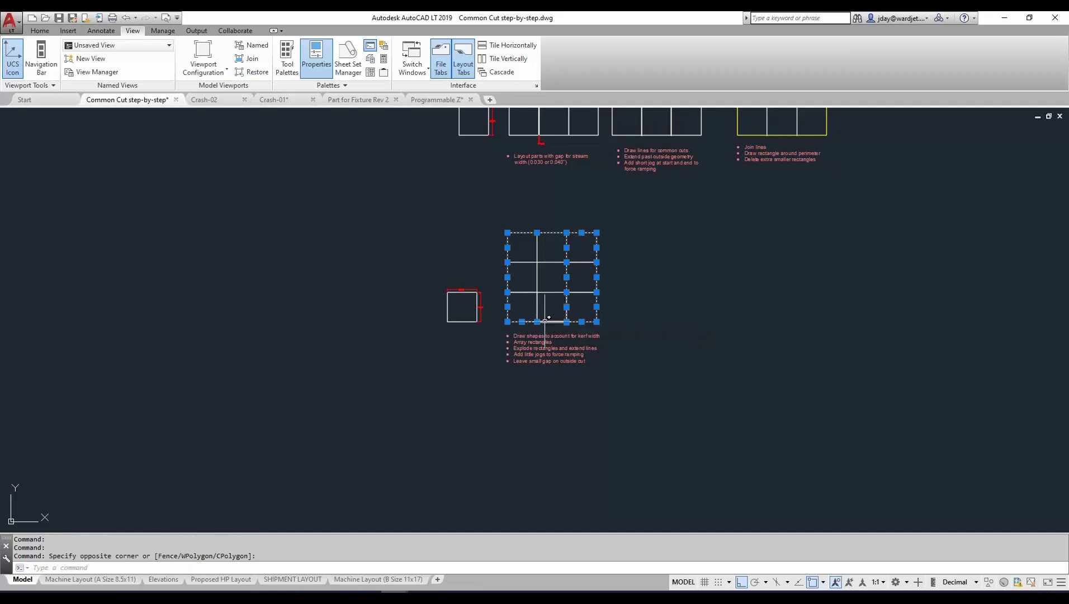
pyautogui.click(547, 320)
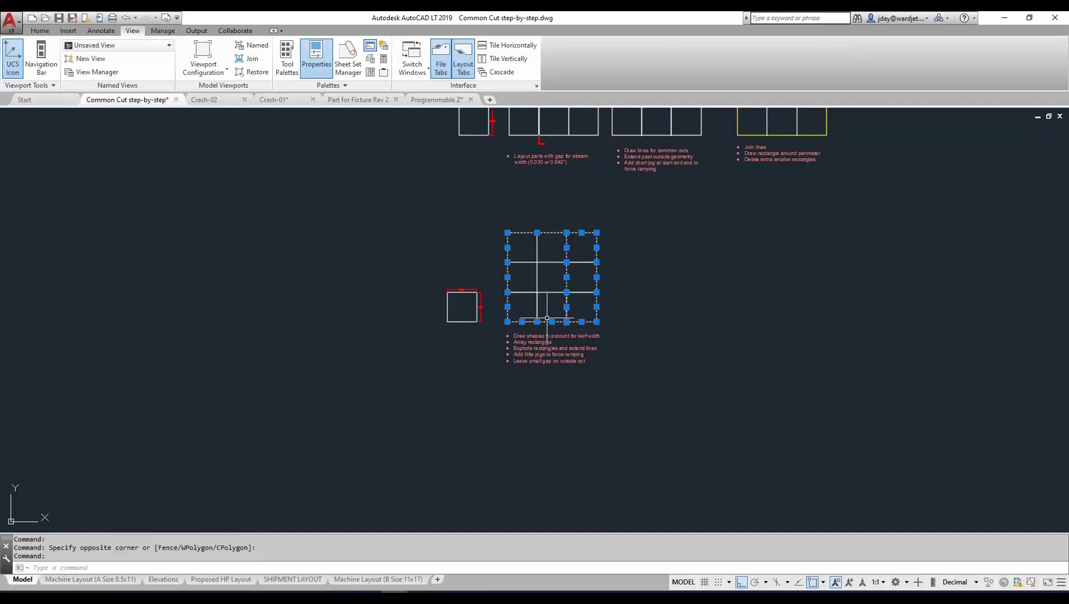
pyautogui.press('Return')
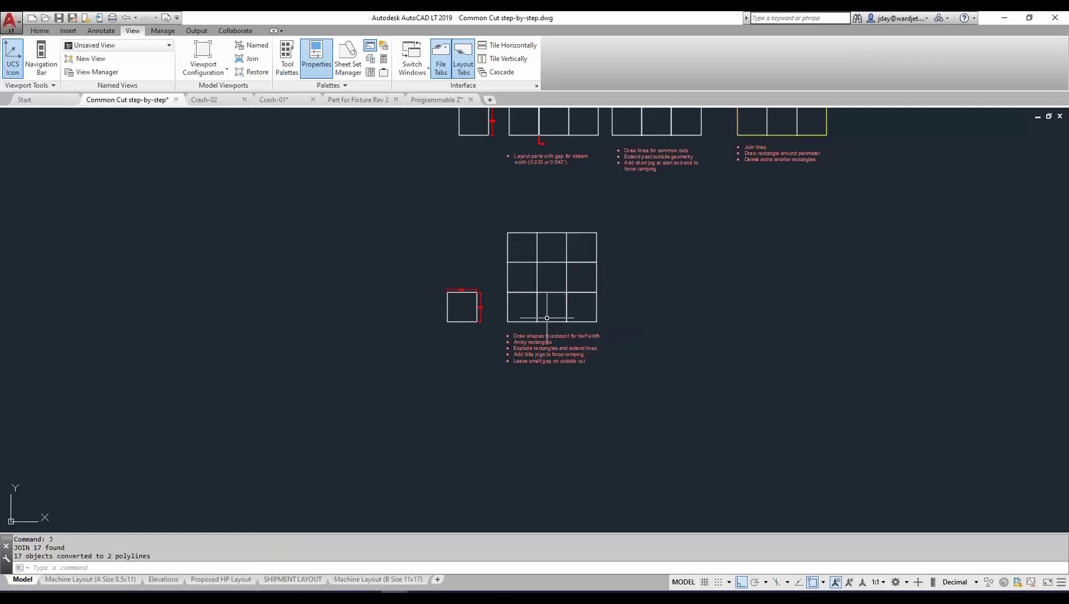
# Step: Save the drawing, switch to WARDCAM and import Common Cut step-by-step.dwg
pyautogui.click(59, 21)
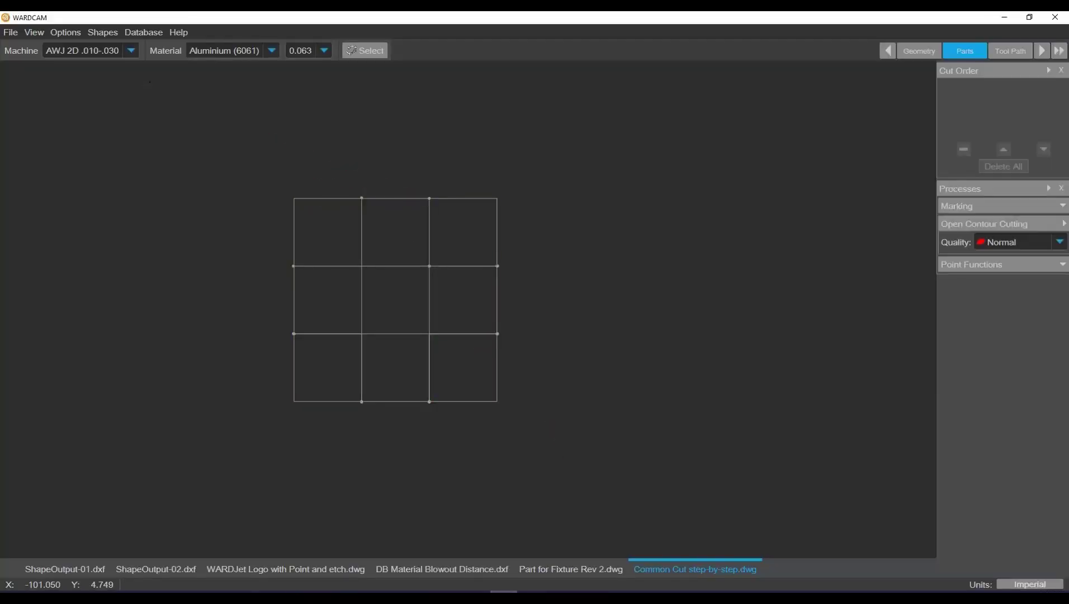
pyautogui.click(10, 32)
pyautogui.click(23, 50)
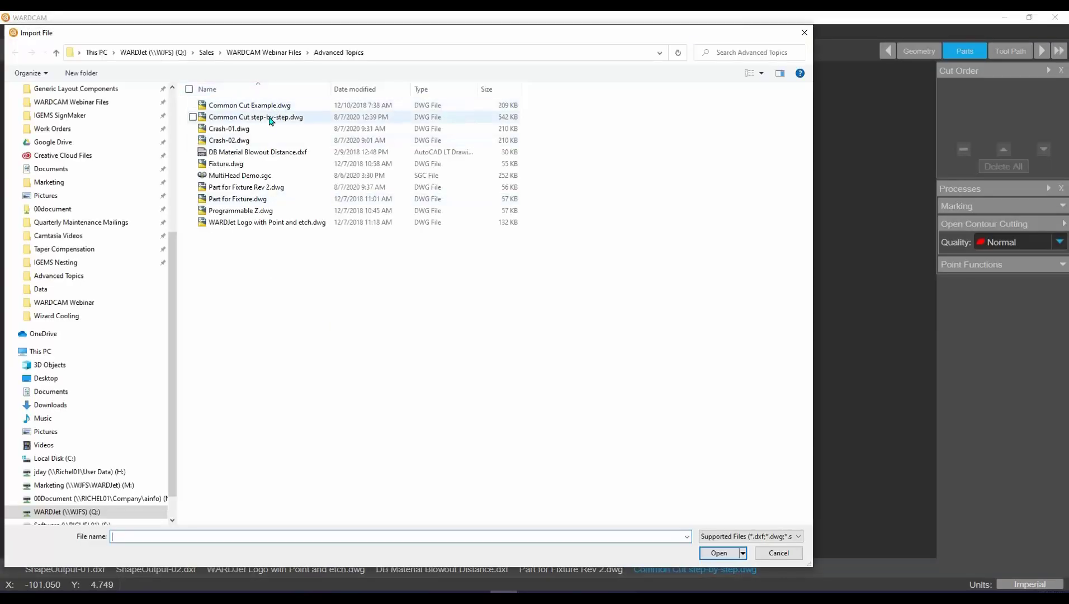
pyautogui.click(269, 118)
pyautogui.click(718, 553)
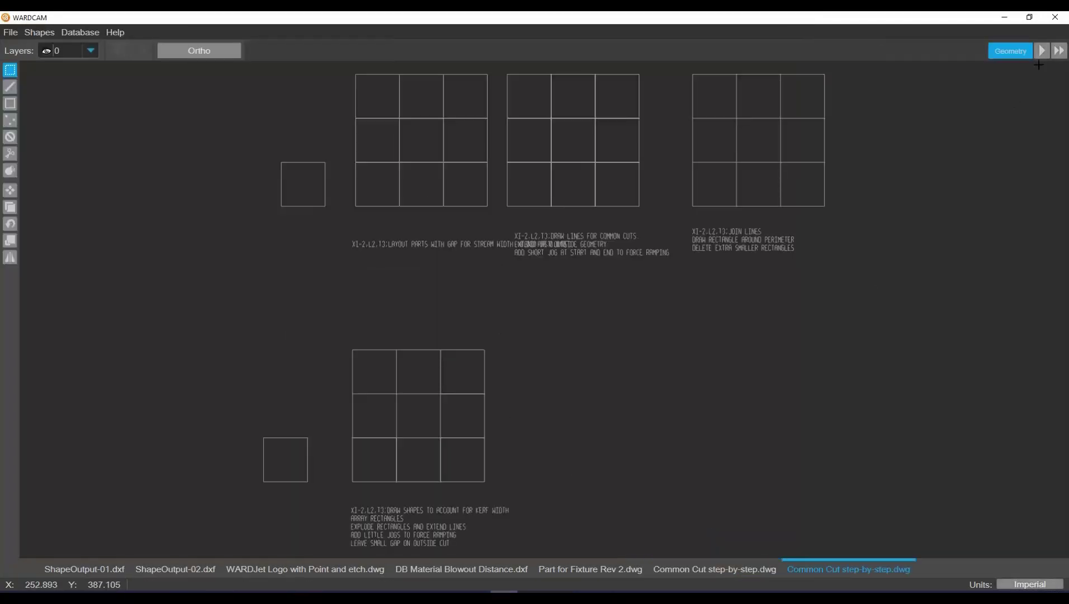
# Step: Advance the imported drawing to Parts, activate Open Contour Cutting at Normal quality and examine the lower grid's contour chains
pyautogui.click(1041, 51)
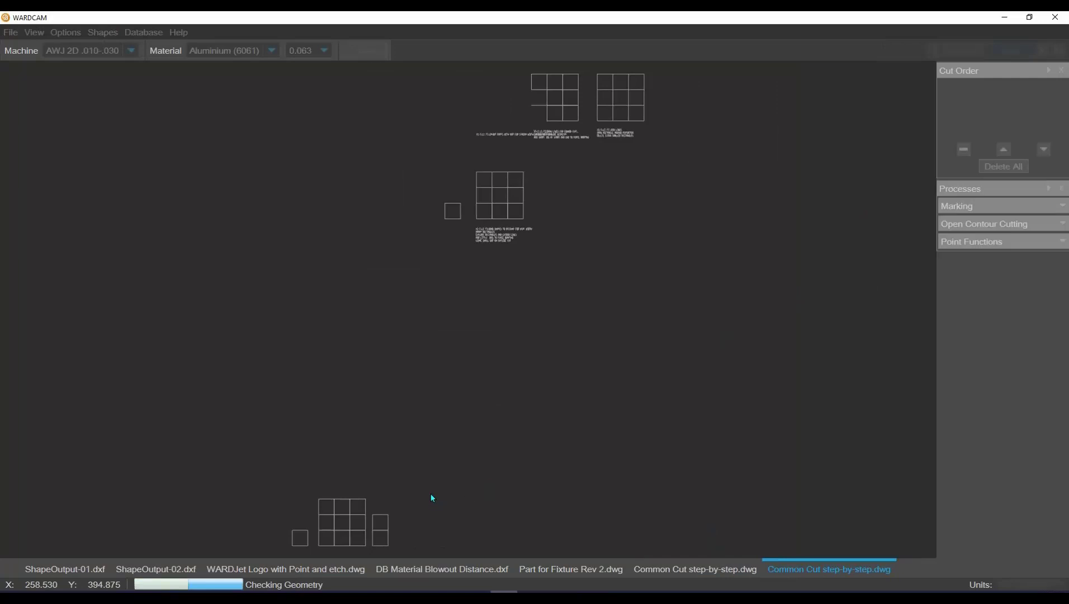
pyautogui.scroll(5, 358, 442)
pyautogui.scroll(-4, 363, 382)
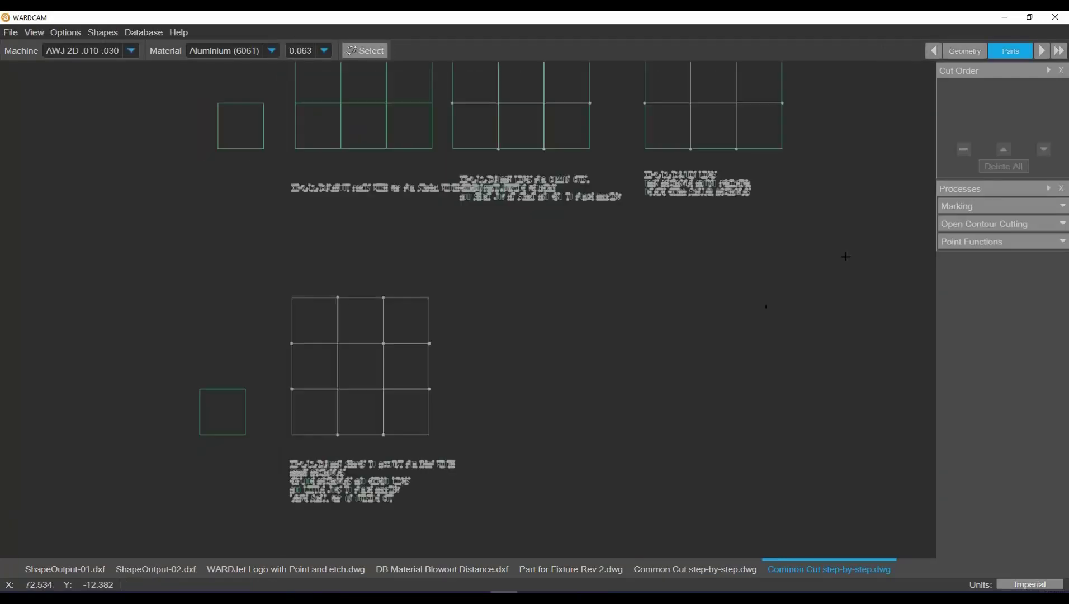
pyautogui.click(1060, 224)
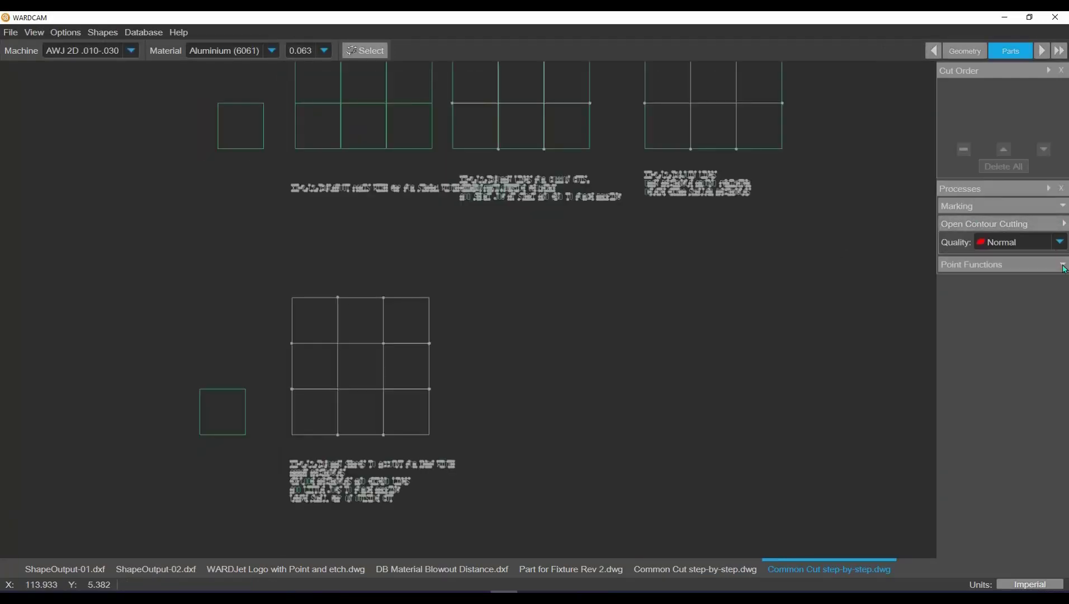
pyautogui.click(1059, 225)
pyautogui.click(1038, 229)
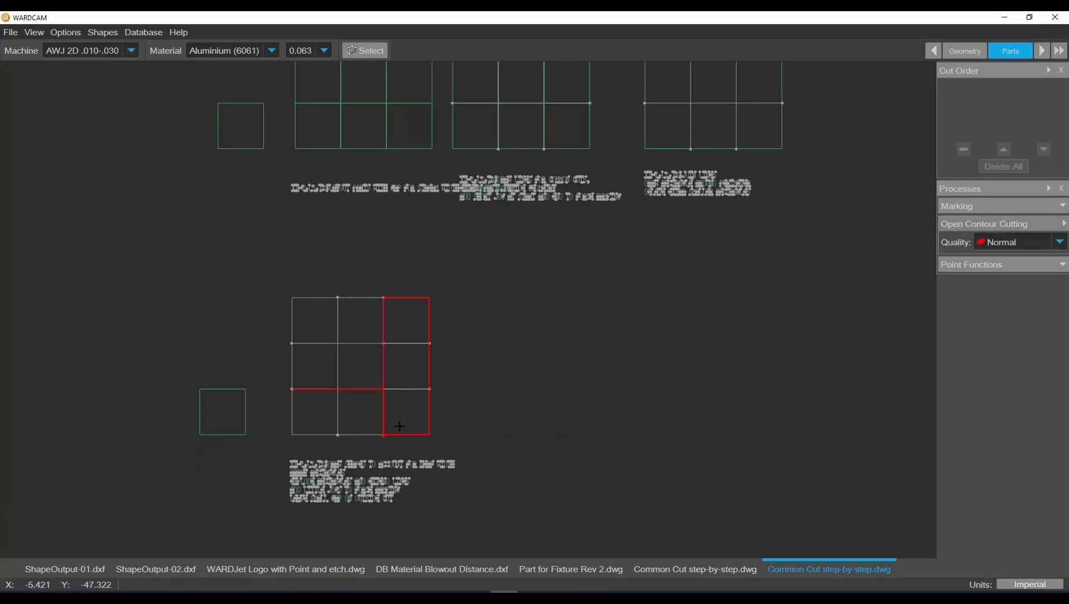
pyautogui.scroll(6, 338, 436)
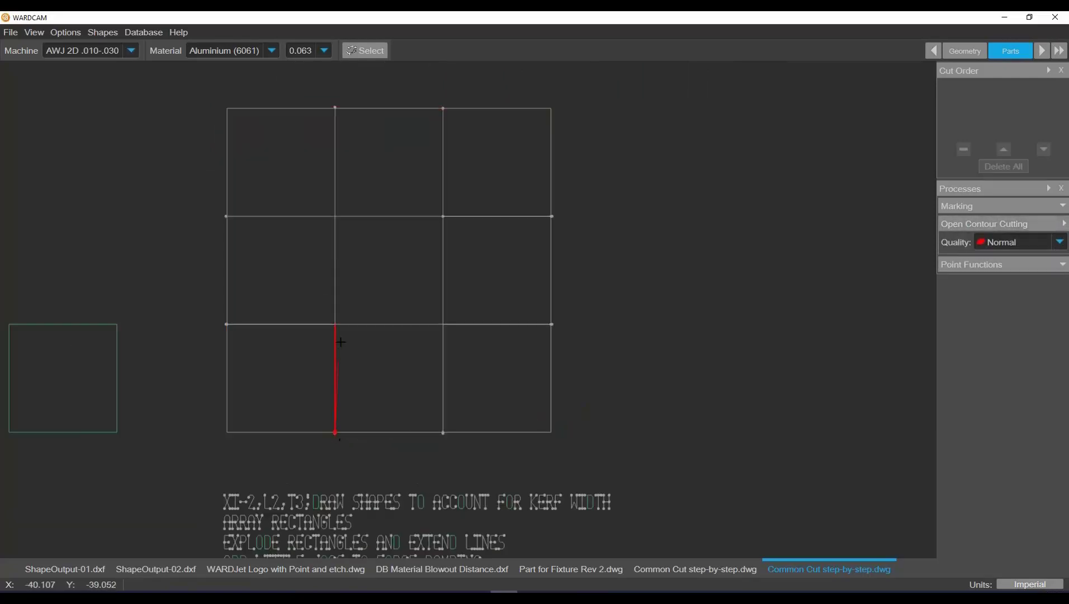
pyautogui.scroll(-3, 336, 258)
pyautogui.scroll(-4, 360, 380)
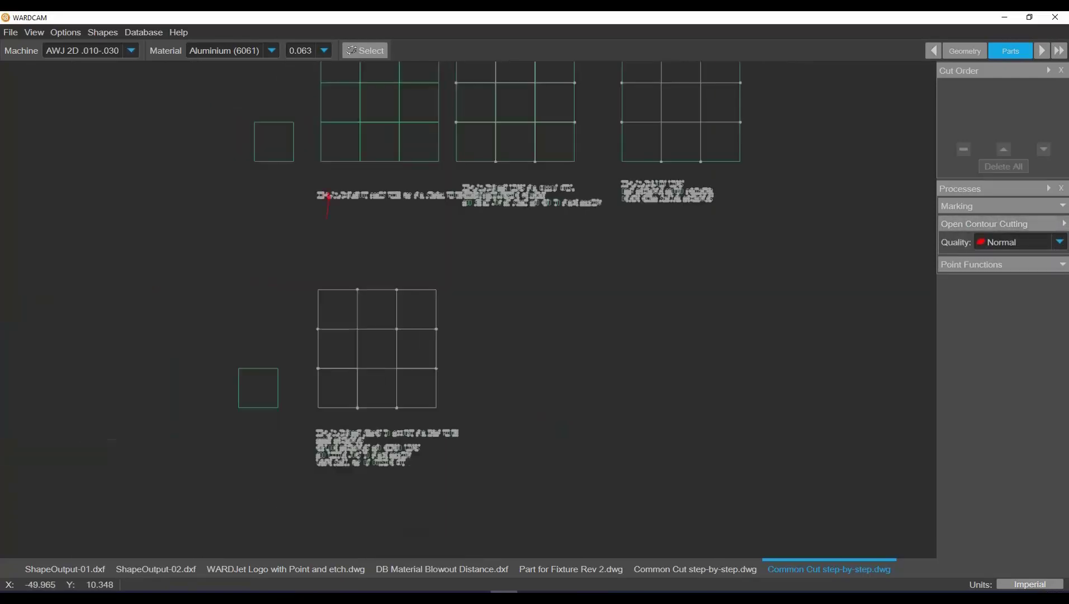
# Step: Import Common Cut Example.dwg and view its three-by-three grid geometry
pyautogui.click(10, 32)
pyautogui.click(10, 32)
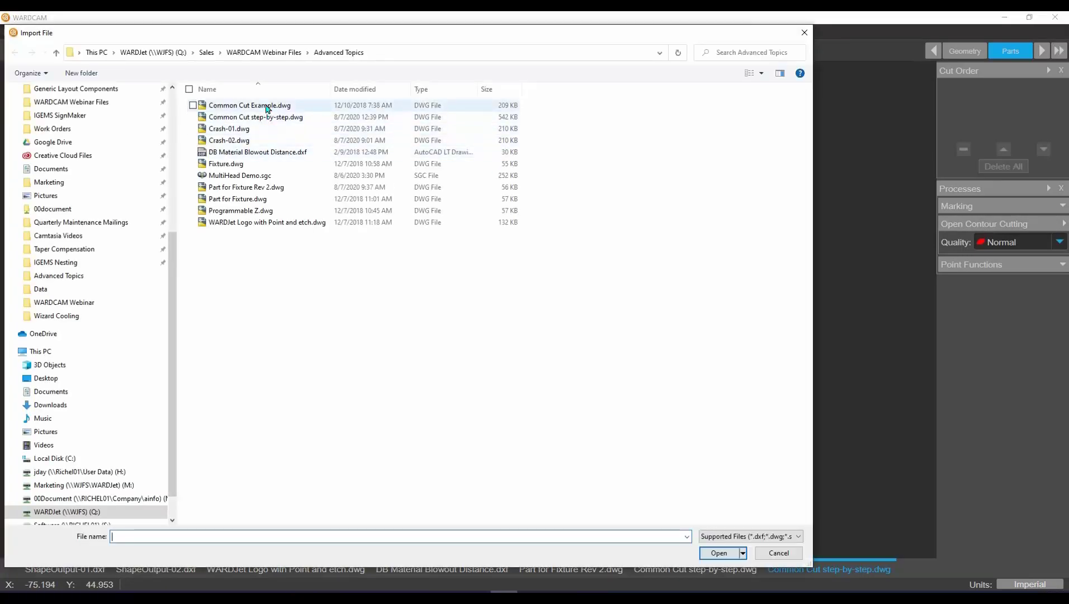
pyautogui.click(267, 106)
pyautogui.click(717, 552)
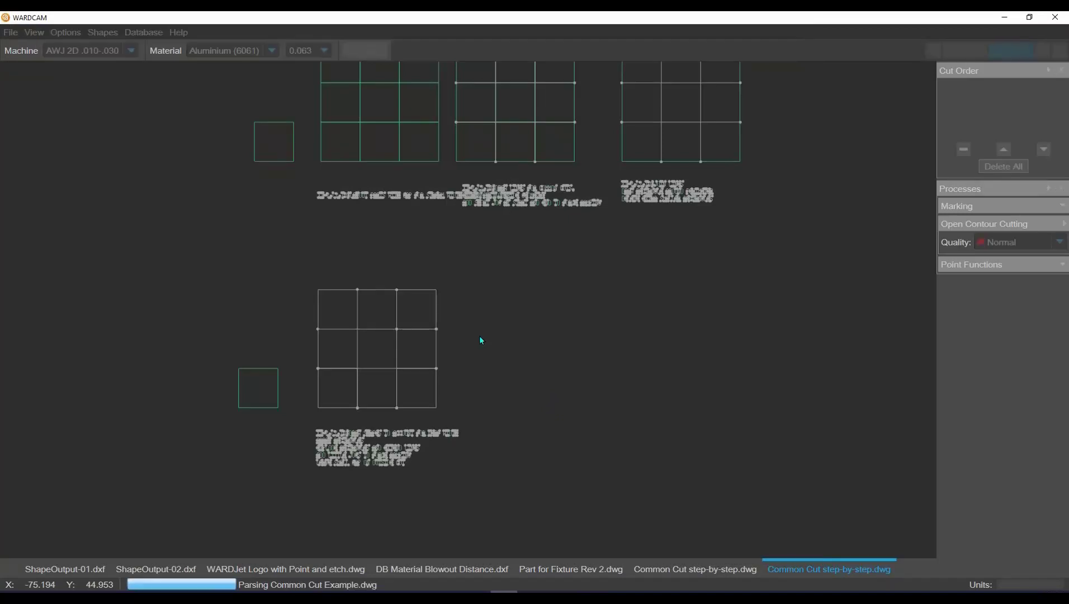
pyautogui.scroll(6, 563, 295)
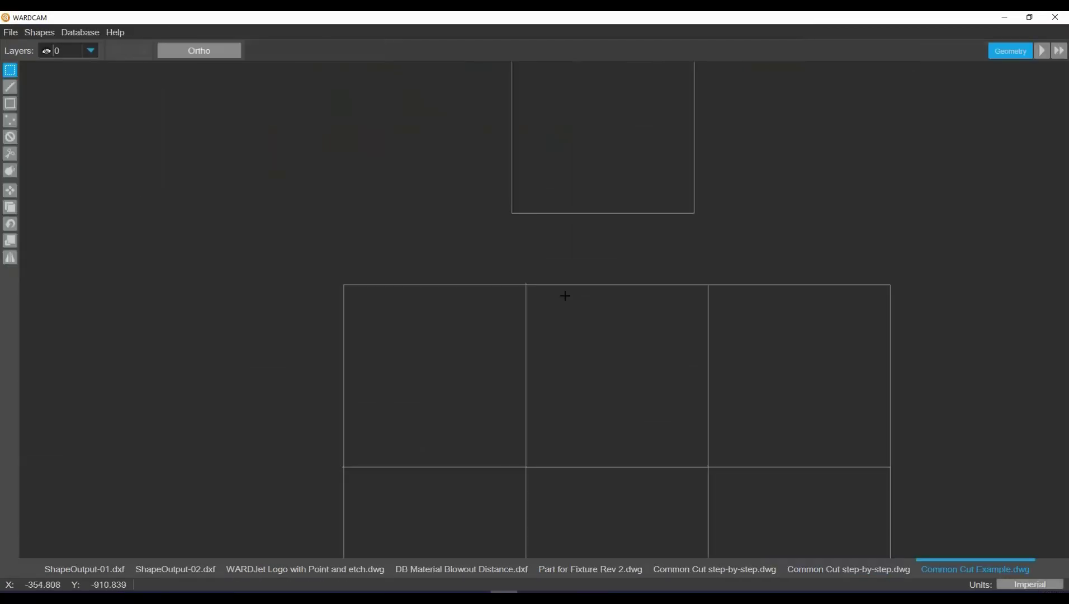
pyautogui.scroll(-2, 388, 354)
pyautogui.scroll(3, 520, 360)
pyautogui.scroll(-4, 520, 360)
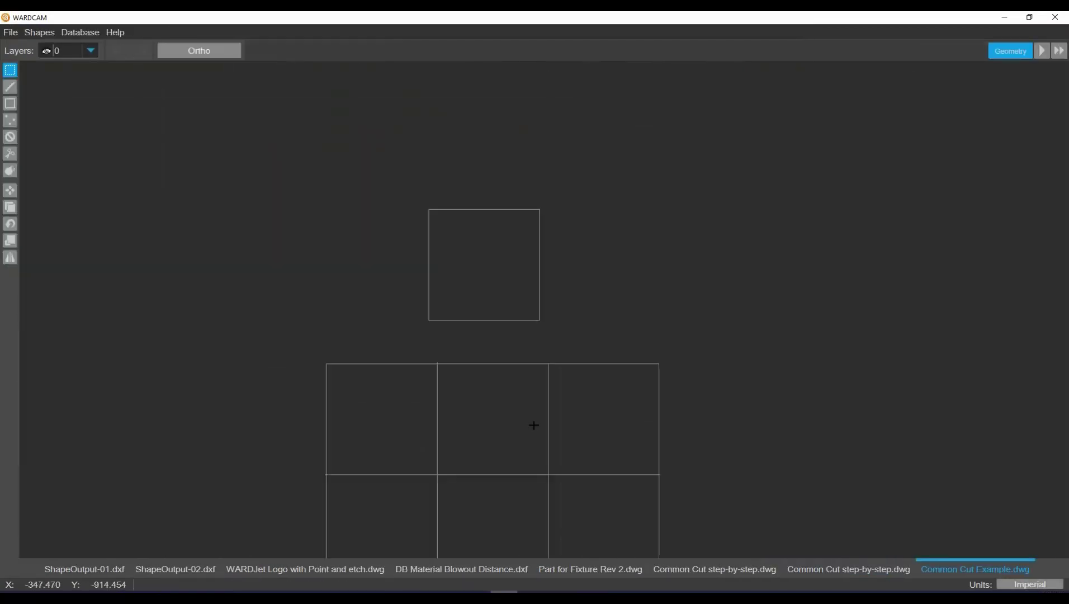
# Step: In Parts, add Normal open contour cuts along the right-hand grid's left inner vertical line, starting at its bottom, and upper inner horizontal line, starting at its left end
pyautogui.click(1040, 51)
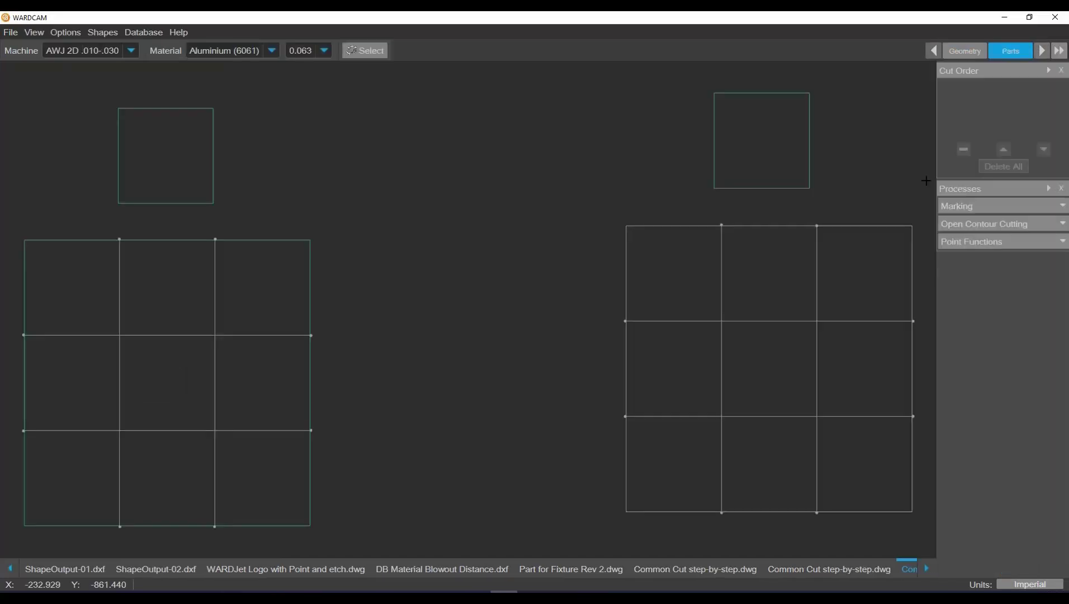
pyautogui.click(1063, 224)
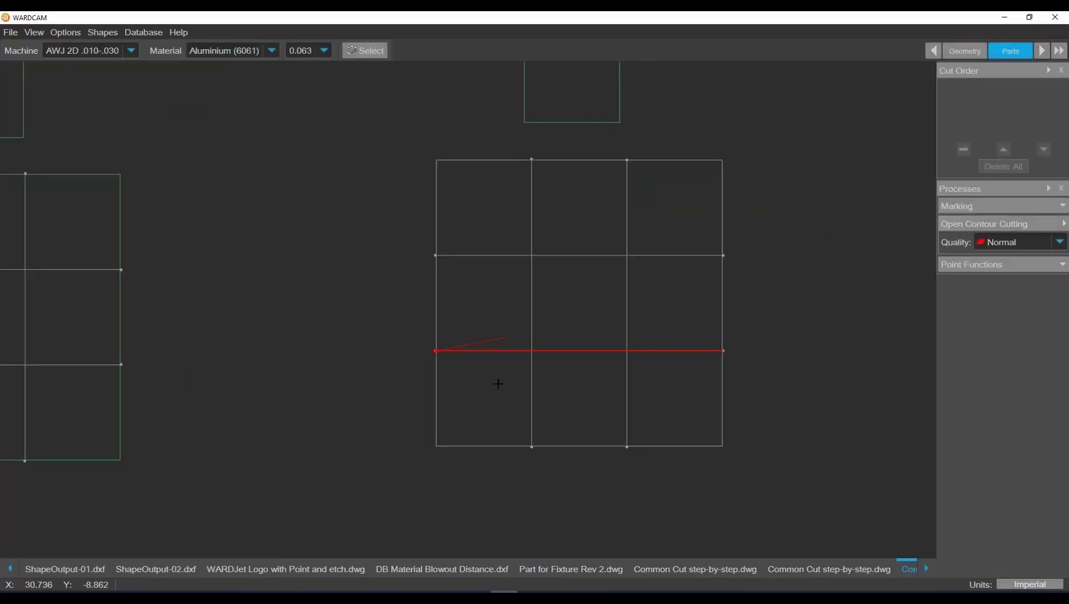
pyautogui.click(527, 432)
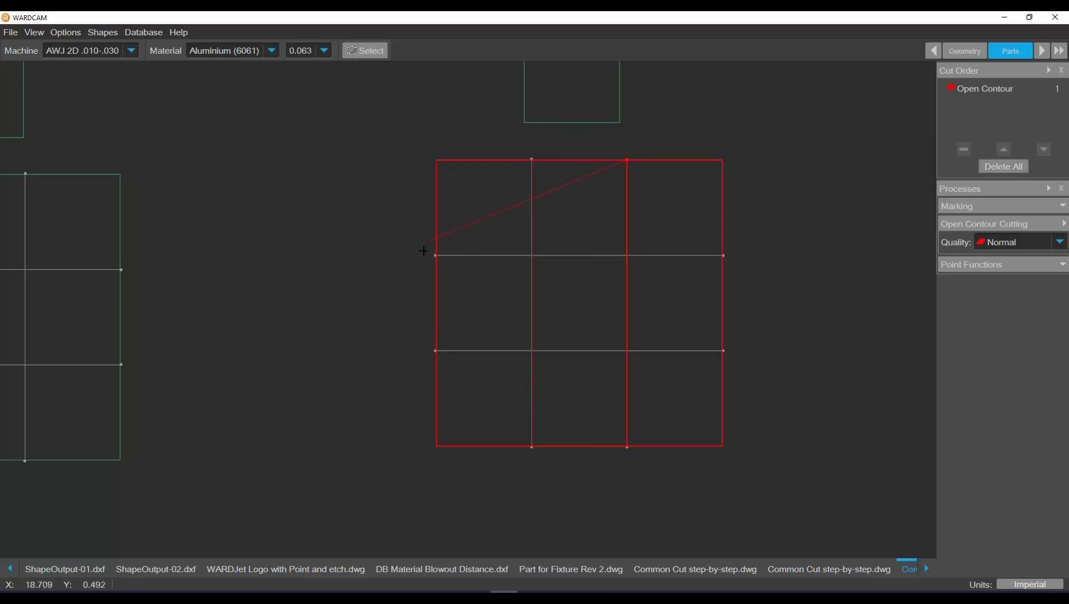
pyautogui.scroll(3, 433, 255)
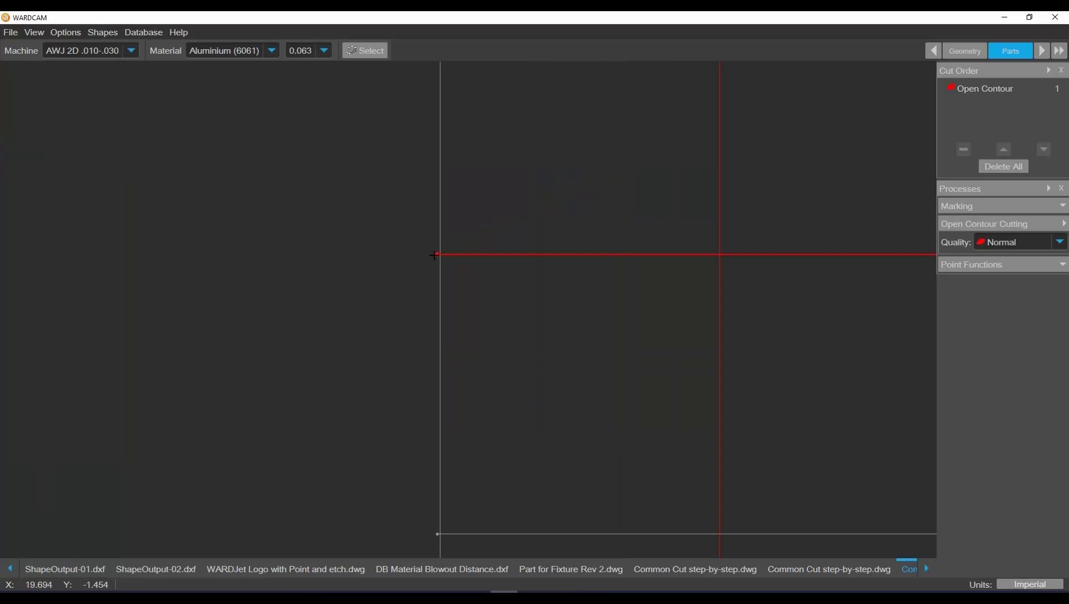
pyautogui.click(433, 255)
pyautogui.scroll(-3, 434, 254)
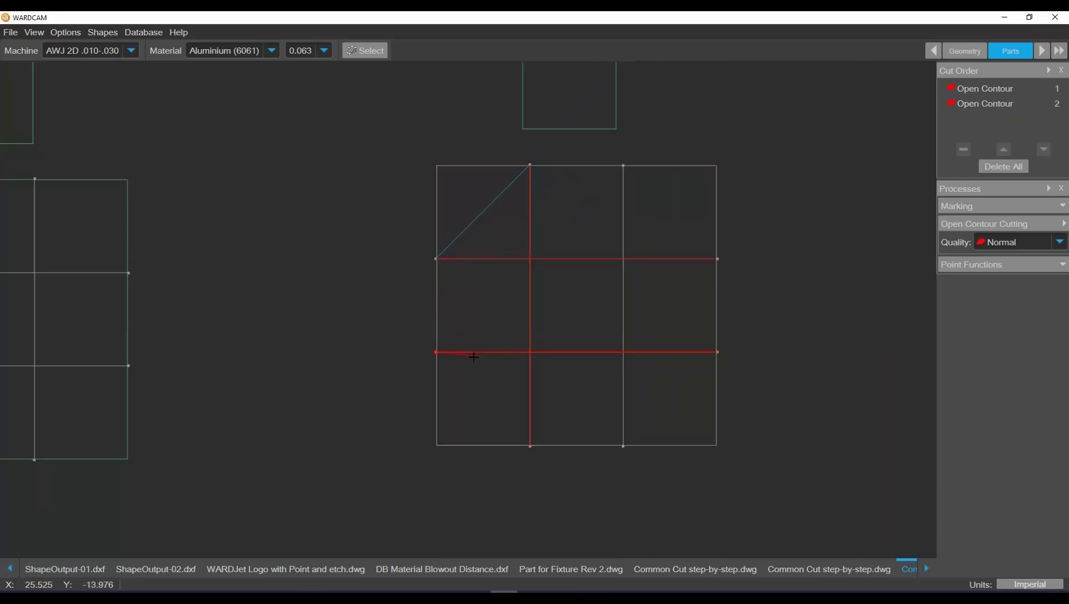
# Step: Add open contour cuts along the lower inner horizontal line from its right end and the right inner vertical and perimeter contour from the bottom
pyautogui.scroll(3, 718, 352)
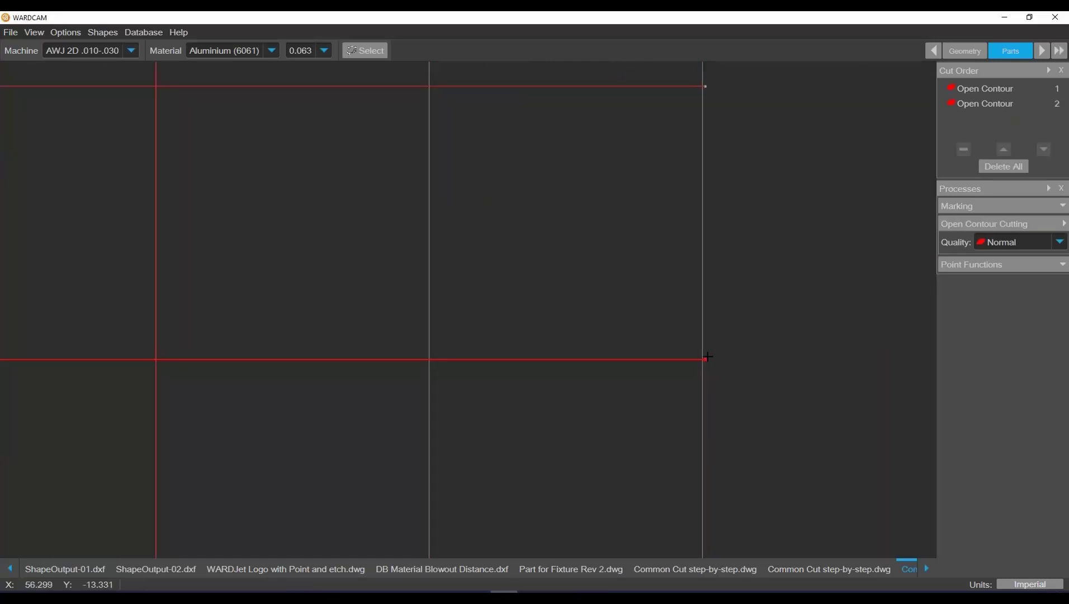
pyautogui.click(707, 358)
pyautogui.scroll(-3, 572, 455)
pyautogui.click(590, 451)
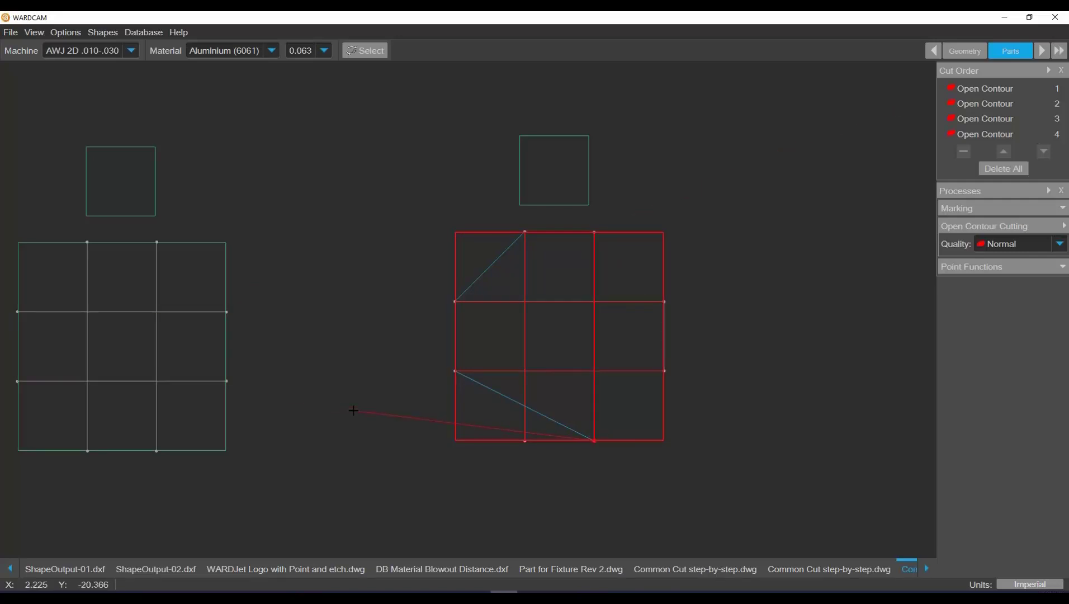
# Step: Switch to the Ikuhlu controller, open the Move Panel from position mode and place it clear of the axis positions
pyautogui.click(8, 34)
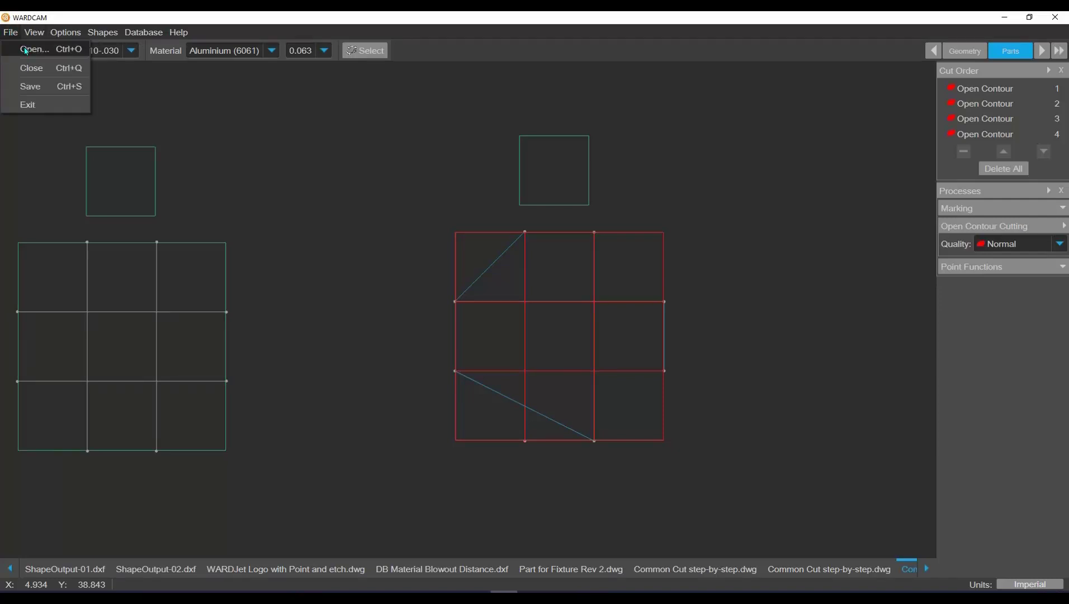
pyautogui.click(311, 592)
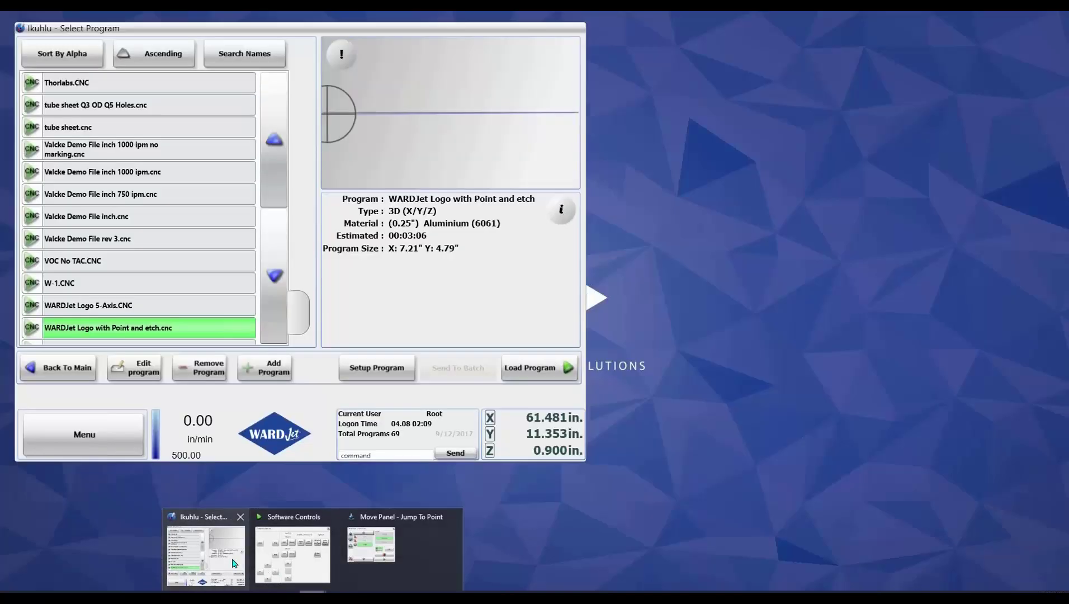
pyautogui.click(205, 553)
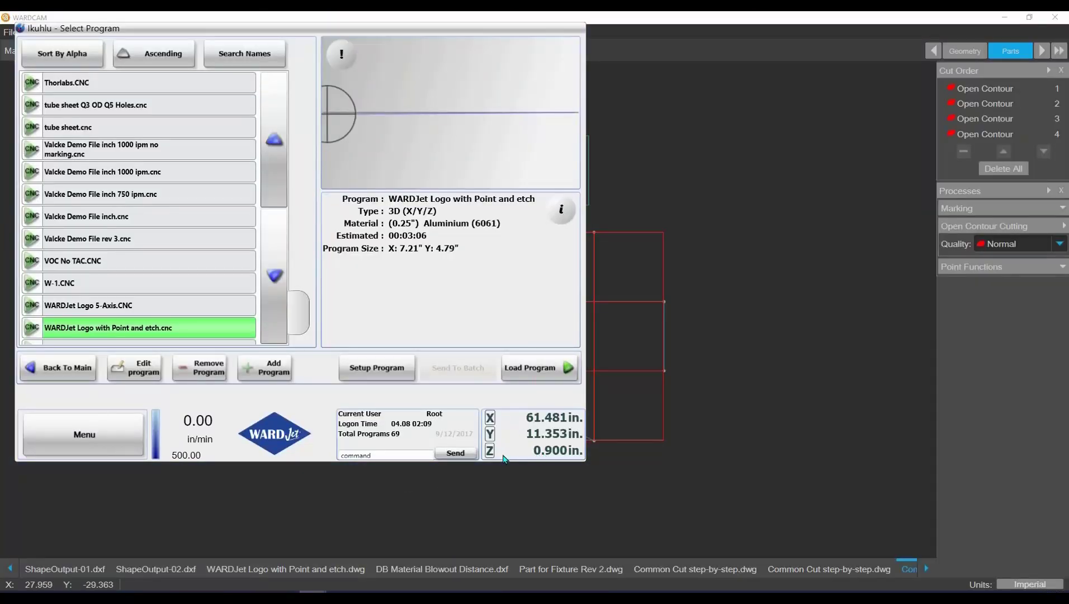
pyautogui.click(548, 453)
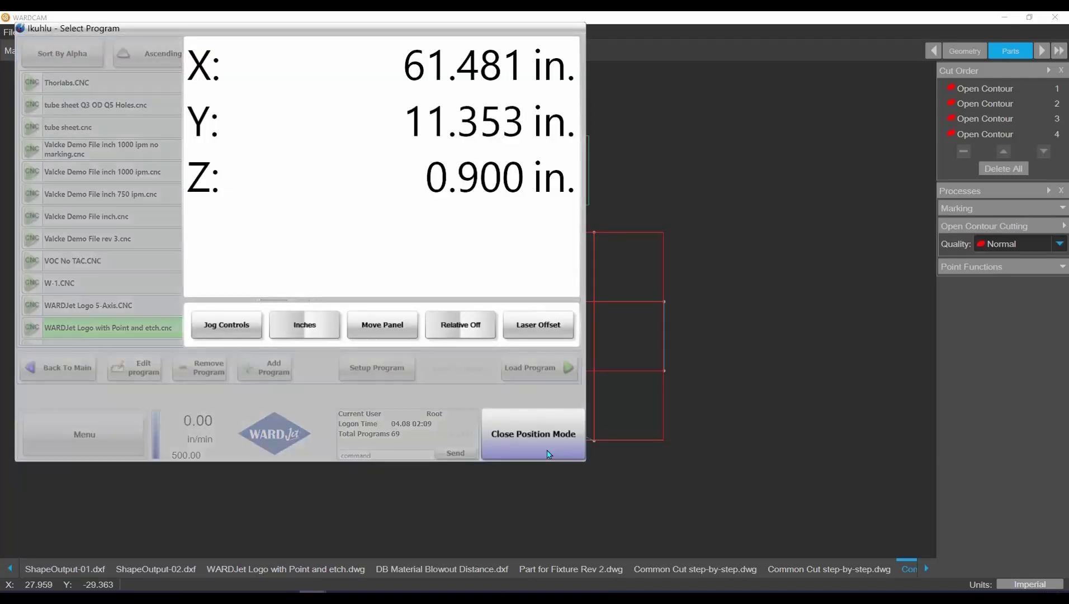
pyautogui.click(385, 326)
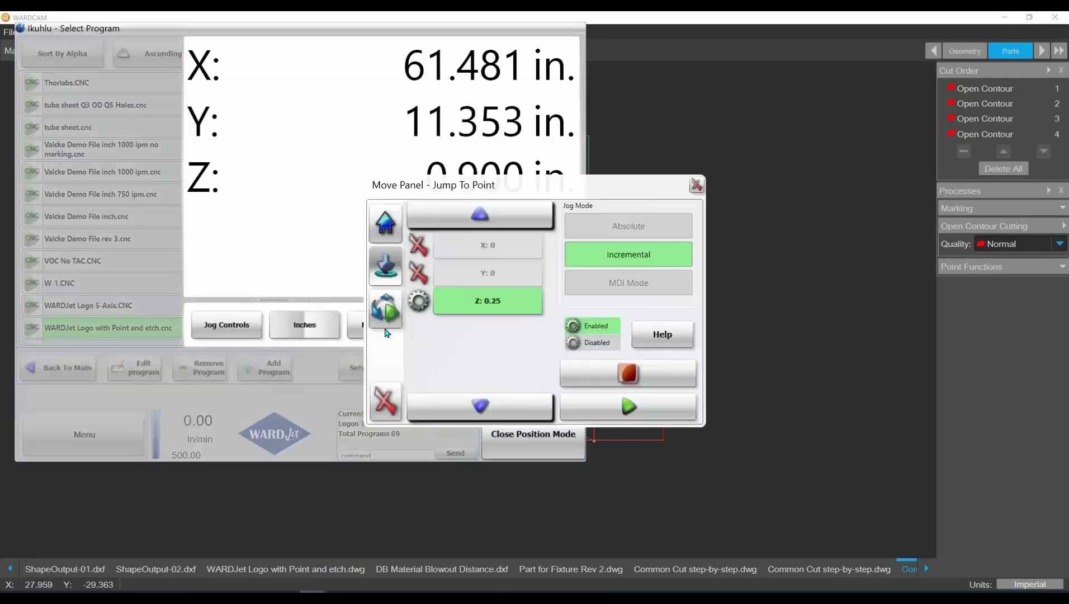
pyautogui.moveTo(489, 188); pyautogui.dragTo(731, 149)
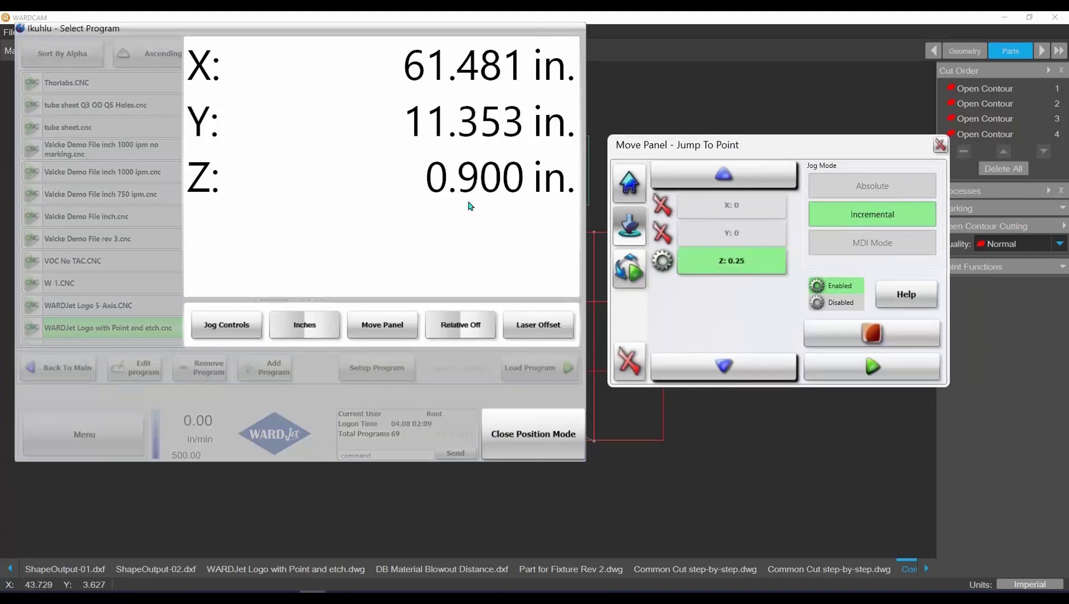
# Step: Set the Move Panel's incremental Z jump to -0.25, then close position mode and return to WARDCAM
pyautogui.click(730, 263)
pyautogui.click(817, 214)
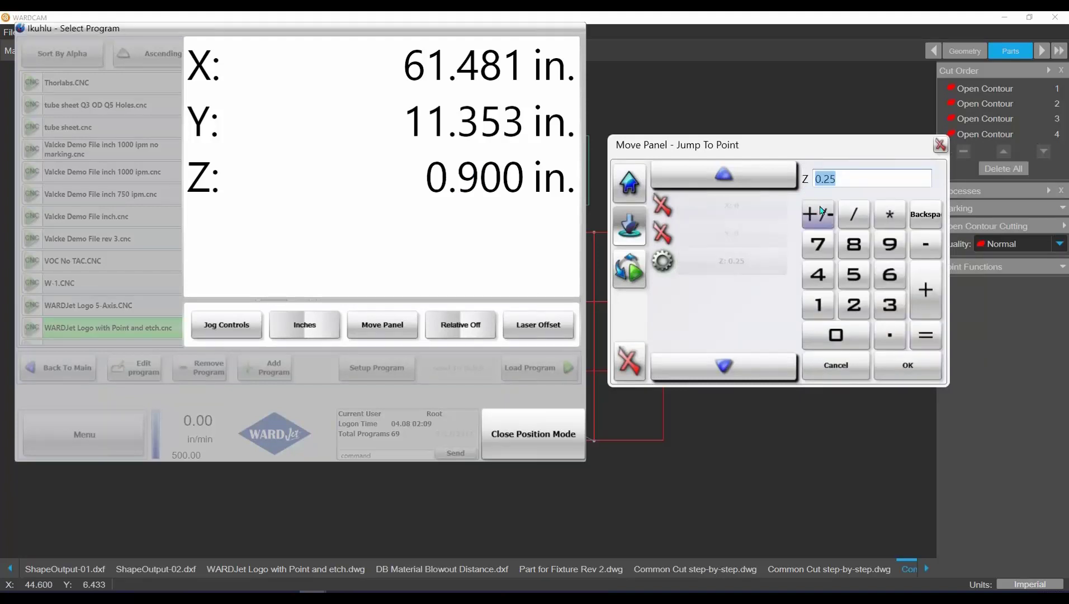
pyautogui.click(879, 367)
pyautogui.click(872, 367)
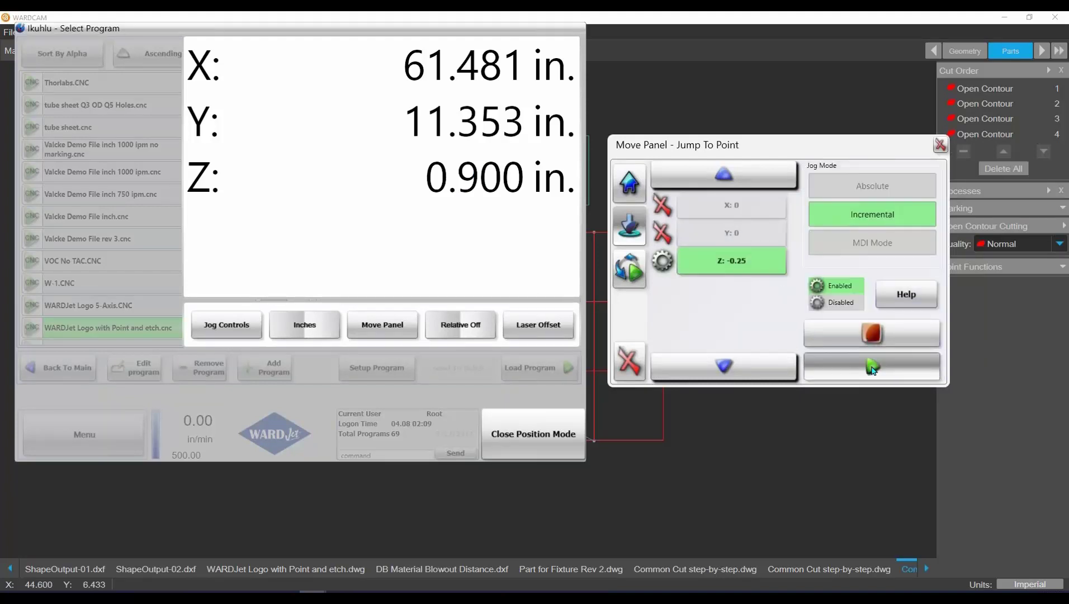
pyautogui.click(541, 434)
pyautogui.click(706, 22)
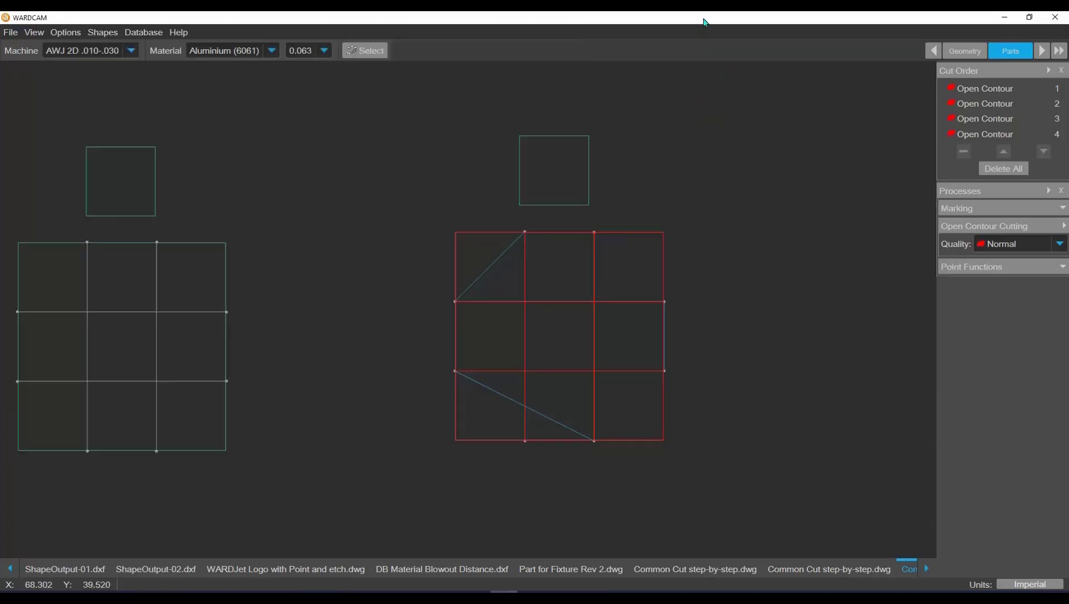
# Step: Import Programmable Z.dwg from the Advanced Topics folder
pyautogui.click(14, 35)
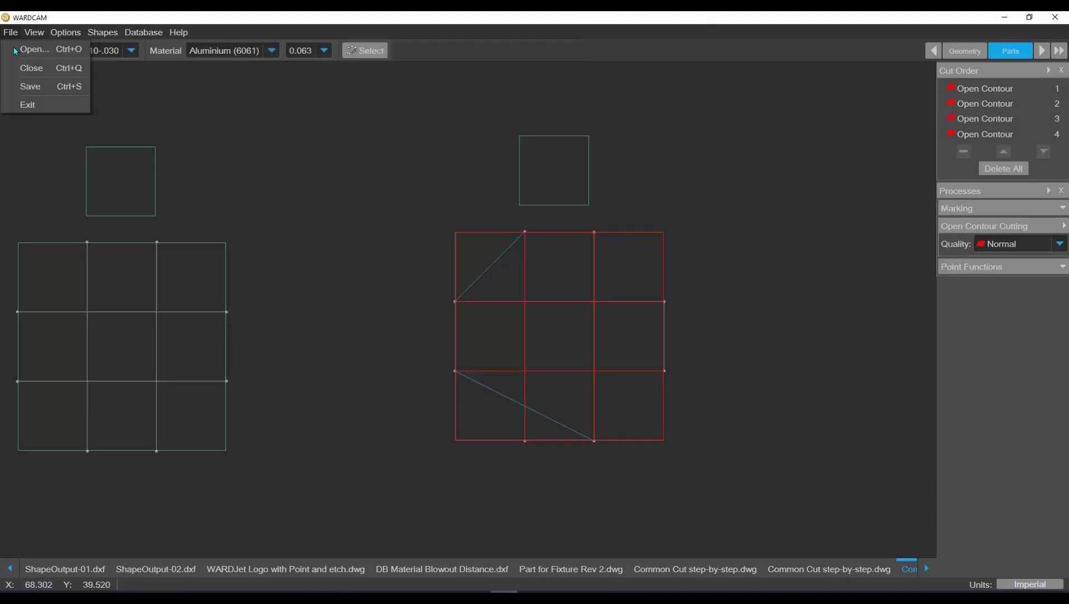
pyautogui.click(21, 53)
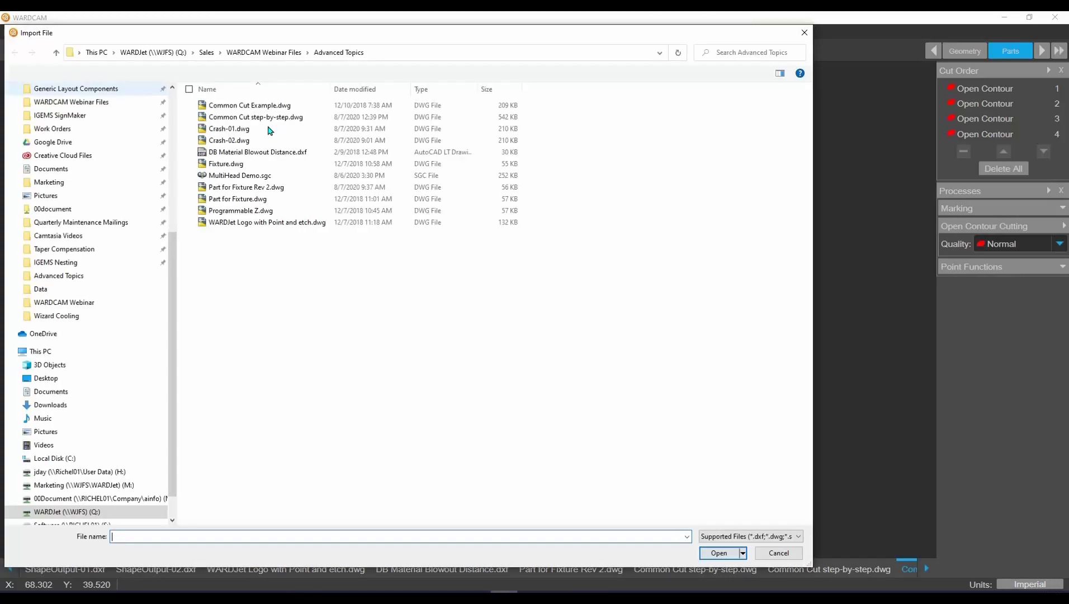
pyautogui.click(241, 211)
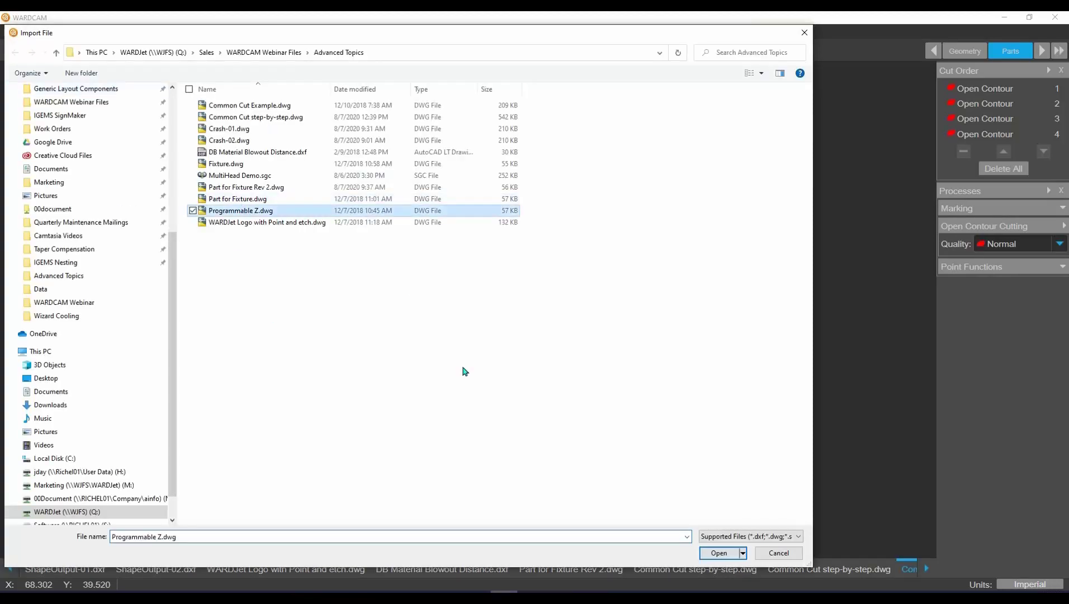
pyautogui.click(718, 553)
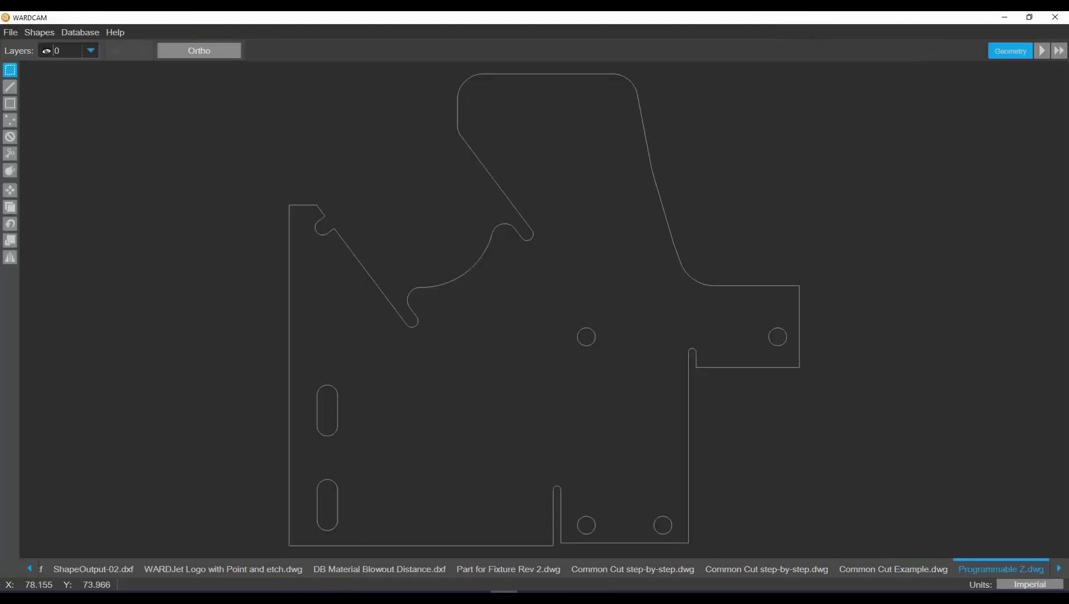
# Step: Advance the imported part through Parts and Tool Path to Post, using automatic leads at Normal quality
pyautogui.scroll(-2, 727, 428)
pyautogui.moveTo(704, 422); pyautogui.dragTo(597, 383, button='middle')
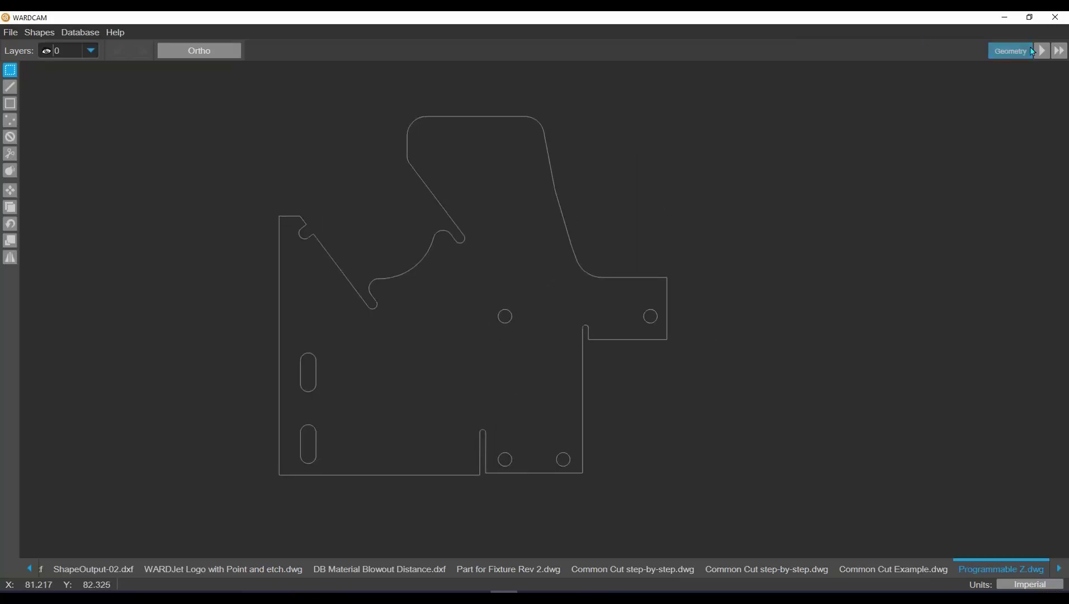
pyautogui.click(1042, 55)
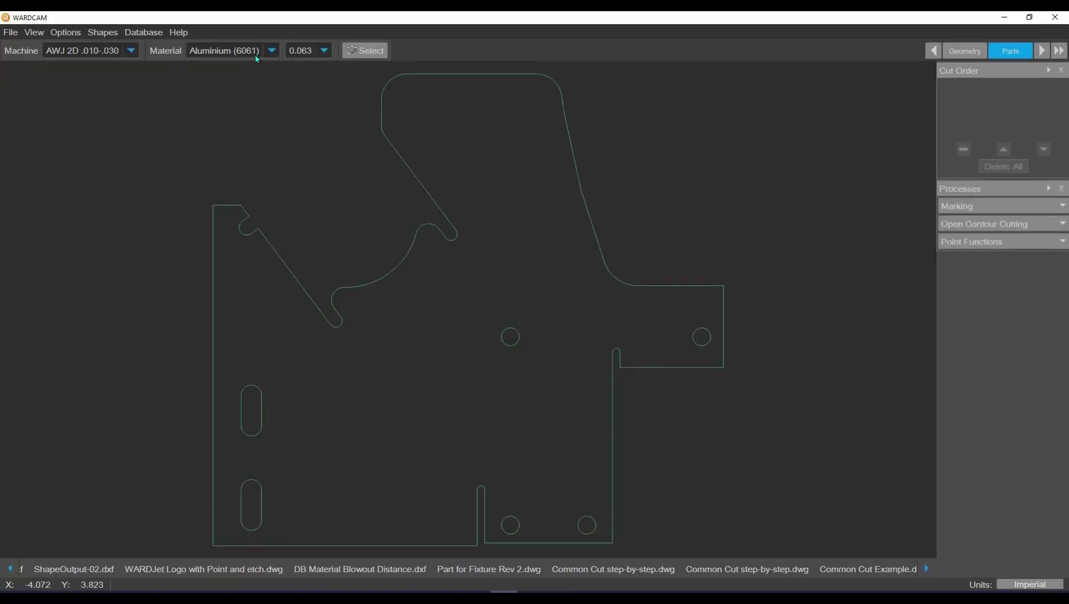
pyautogui.click(1042, 52)
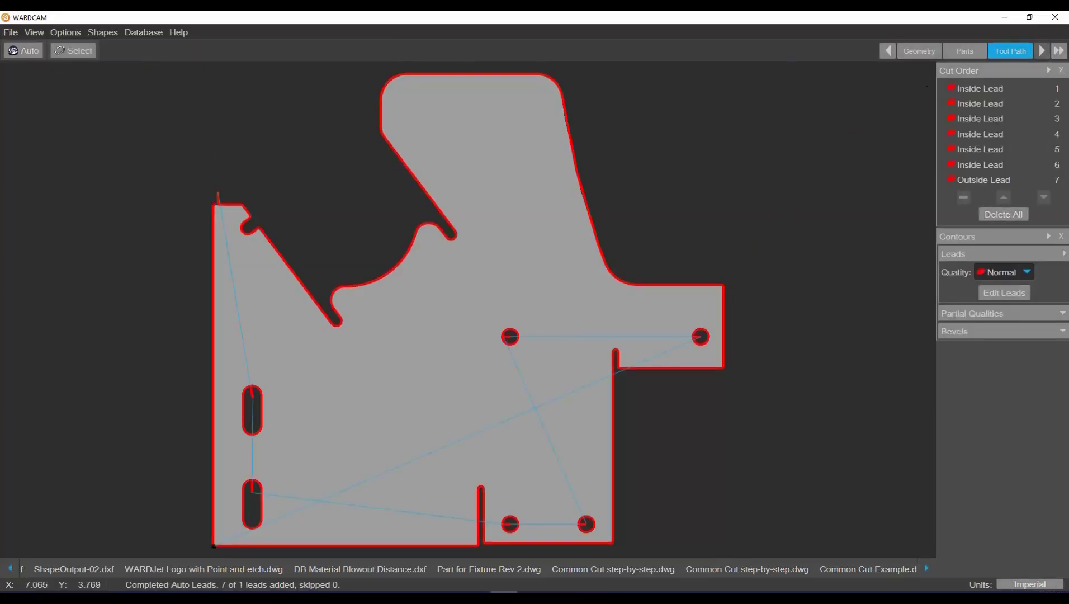
pyautogui.click(73, 35)
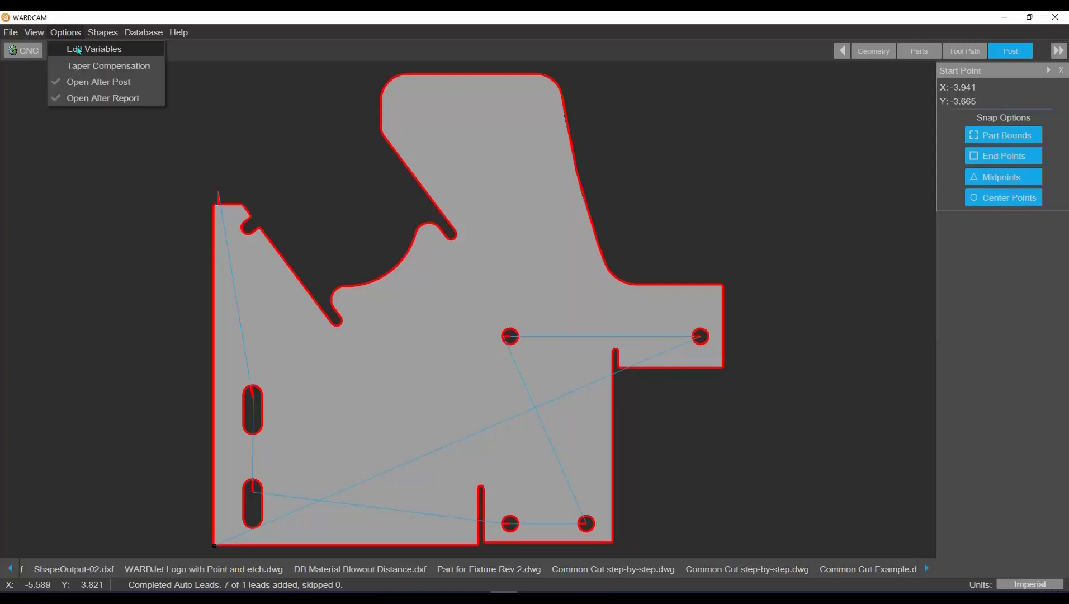
pyautogui.click(78, 49)
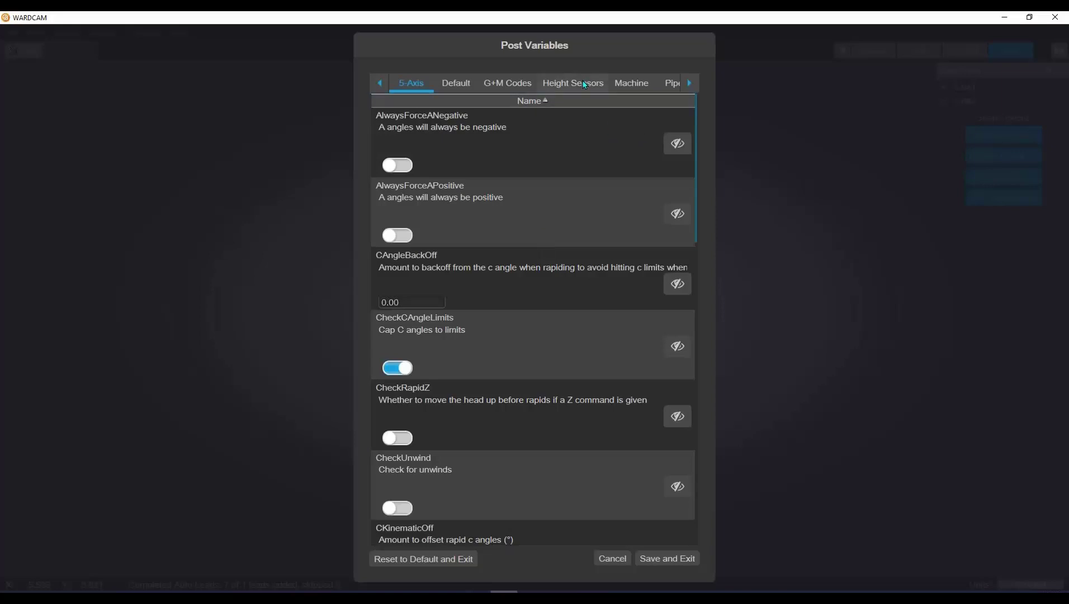
pyautogui.click(584, 84)
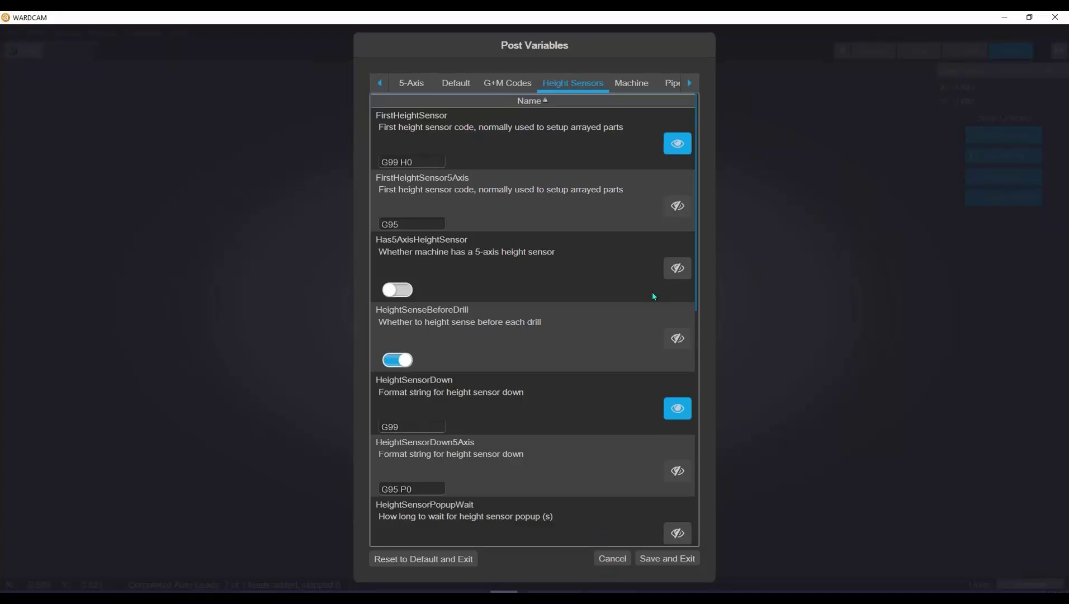
pyautogui.click(615, 558)
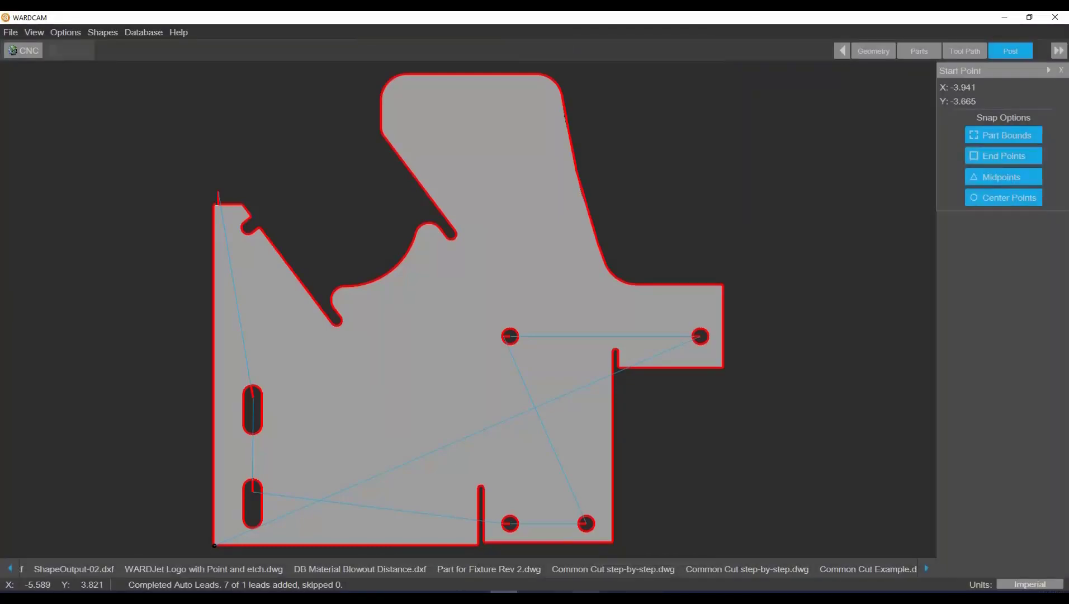
pyautogui.click(586, 597)
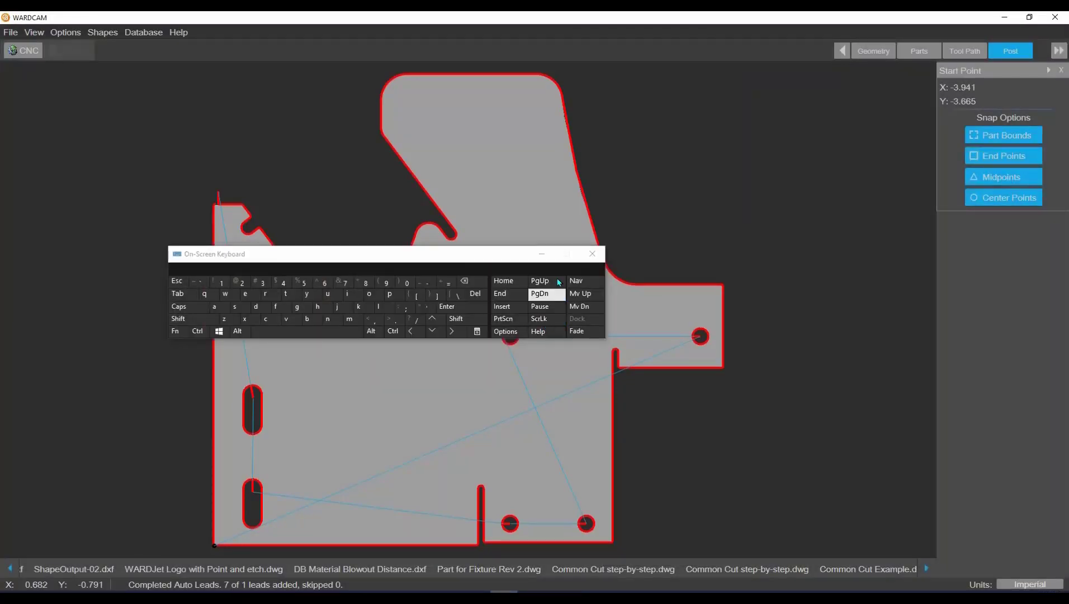
pyautogui.click(543, 254)
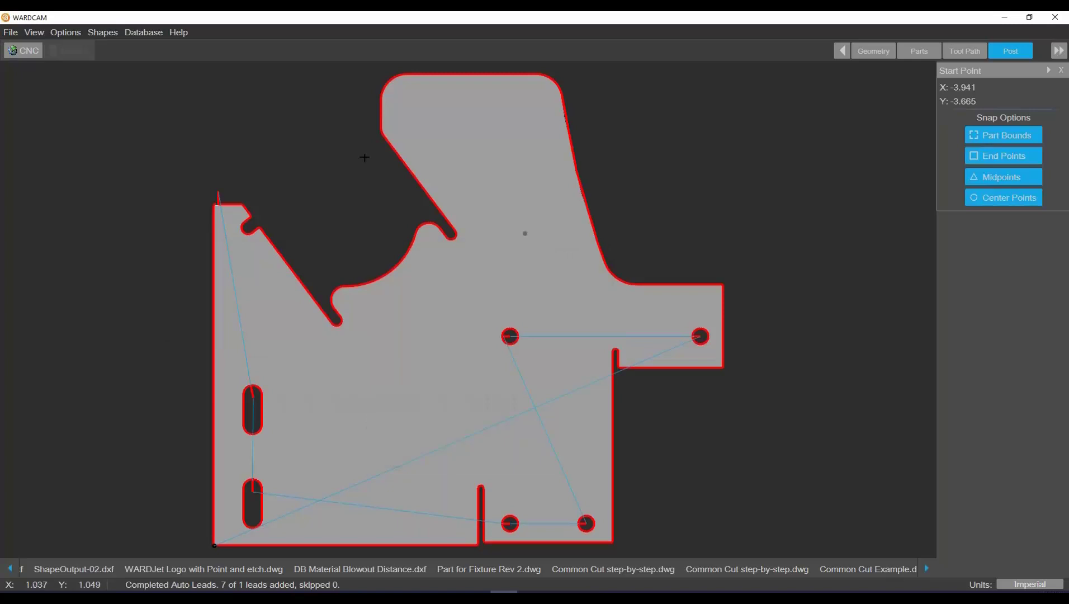
# Step: Open the Height Sensors post variables and comment out the FirstHeightSensor code as ;G99 H0
pyautogui.click(67, 32)
pyautogui.click(76, 49)
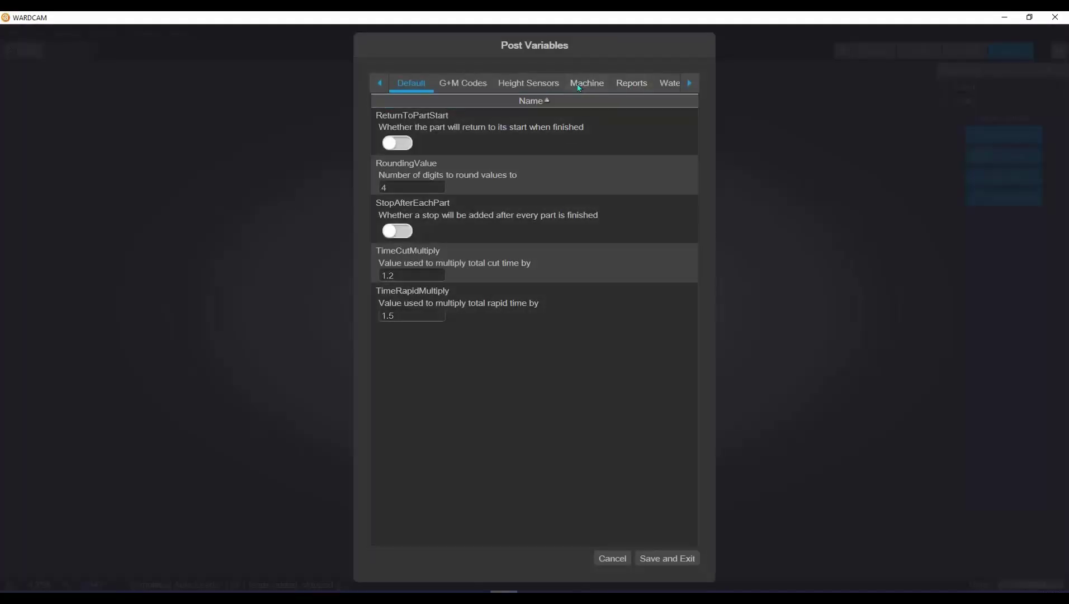
pyautogui.click(523, 83)
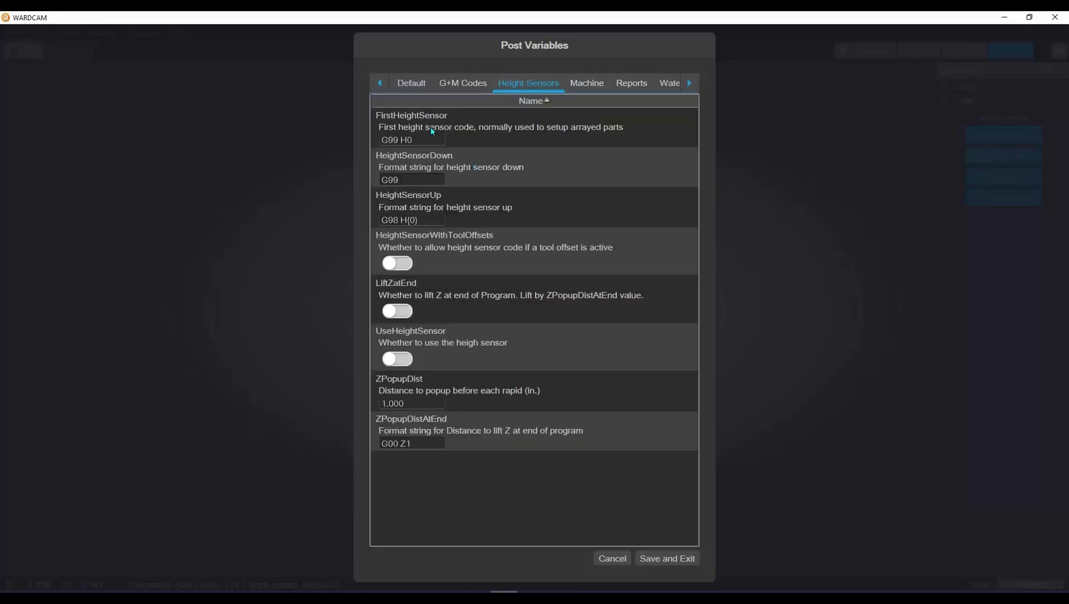
pyautogui.click(438, 217)
pyautogui.click(430, 215)
pyautogui.tripleClick(400, 139)
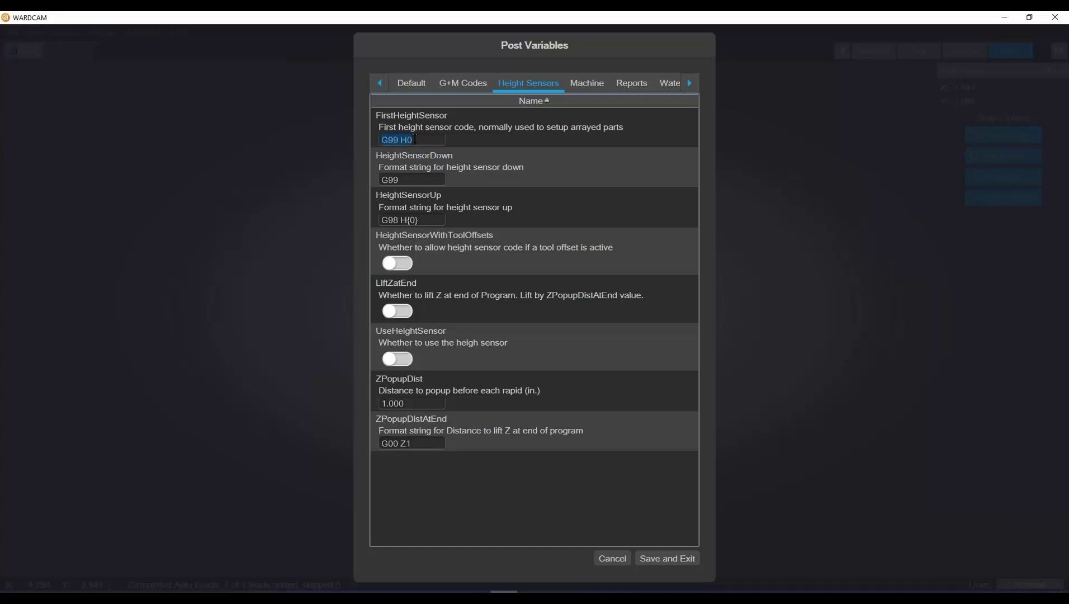
pyautogui.click(384, 139)
# Step: Set the HeightSensorDown code to G00 Z0 and the HeightSensorUp code to G00 Z{0}
pyautogui.press('BackSpace')
pyautogui.press('BackSpace')
pyautogui.write('00 Z')
pyautogui.press('BackSpace')
pyautogui.press('BackSpace')
pyautogui.press('BackSpace')
pyautogui.press('BackSpace')
pyautogui.write('00 Z')
# Step: Enable LiftZatEnd, set ZPopupDistAtEnd to G00 Z2 and save the post variables
pyautogui.click(411, 399)
pyautogui.click(404, 315)
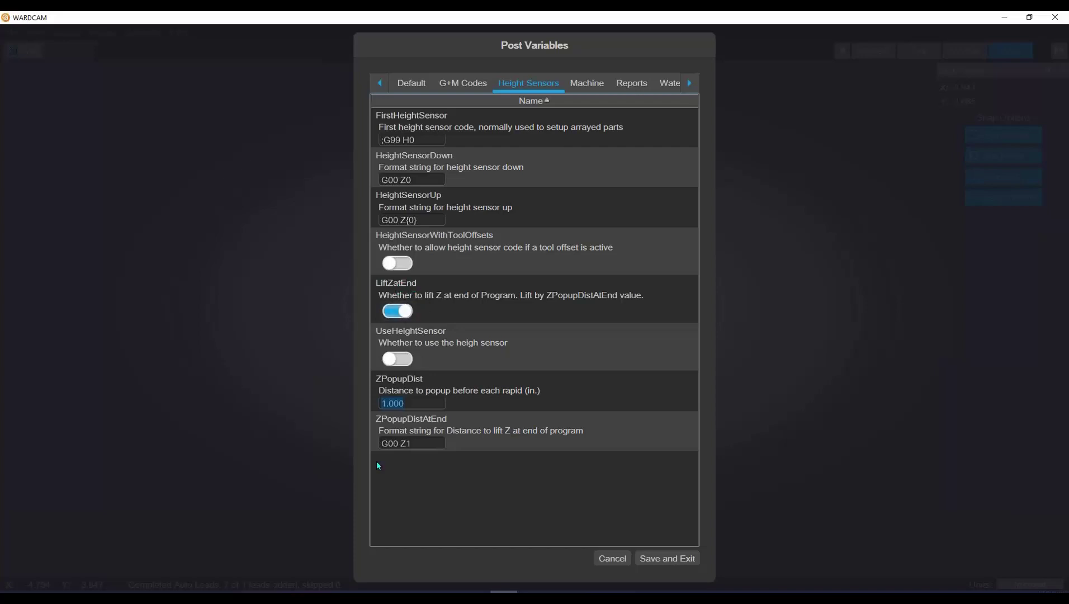
pyautogui.click(424, 443)
pyautogui.click(655, 555)
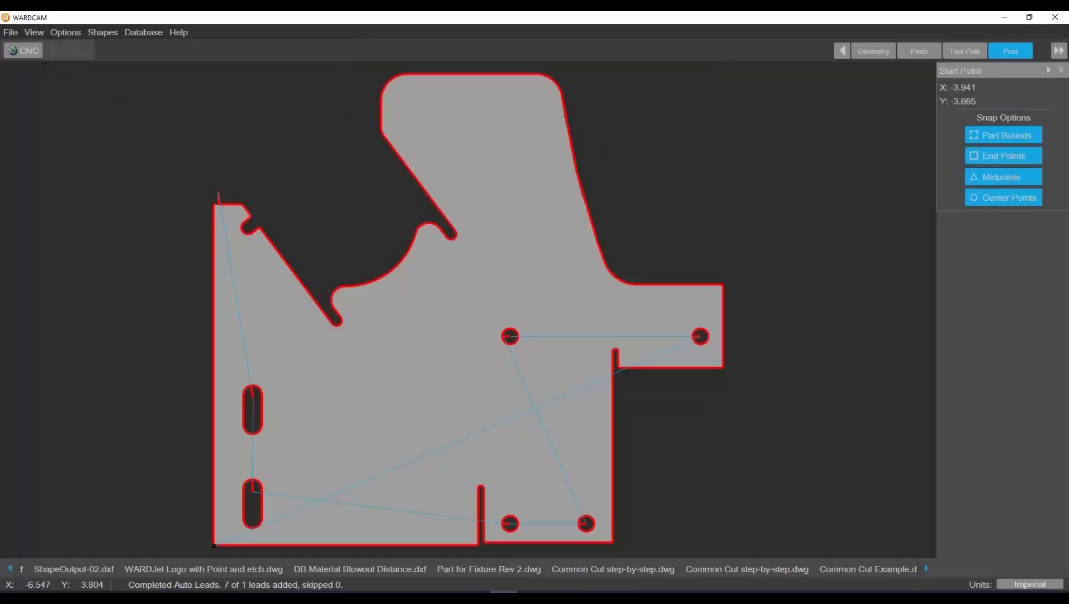
# Step: Post the part as Programmable Z.cnc in the WARDCAM Webinar folder and examine the opening lines of its G-code for Z moves
pyautogui.click(27, 52)
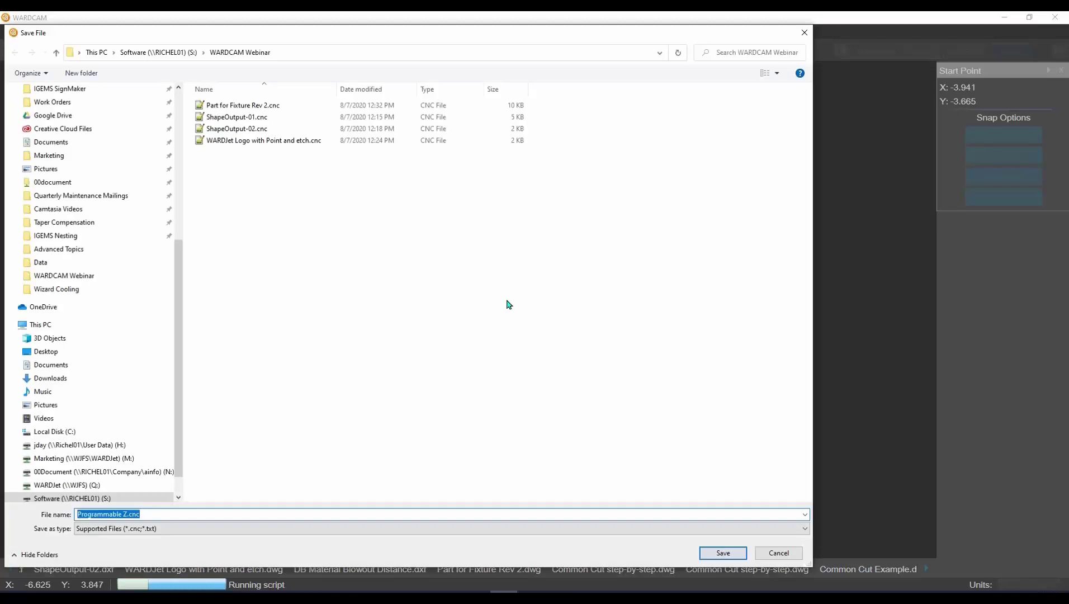
pyautogui.click(720, 554)
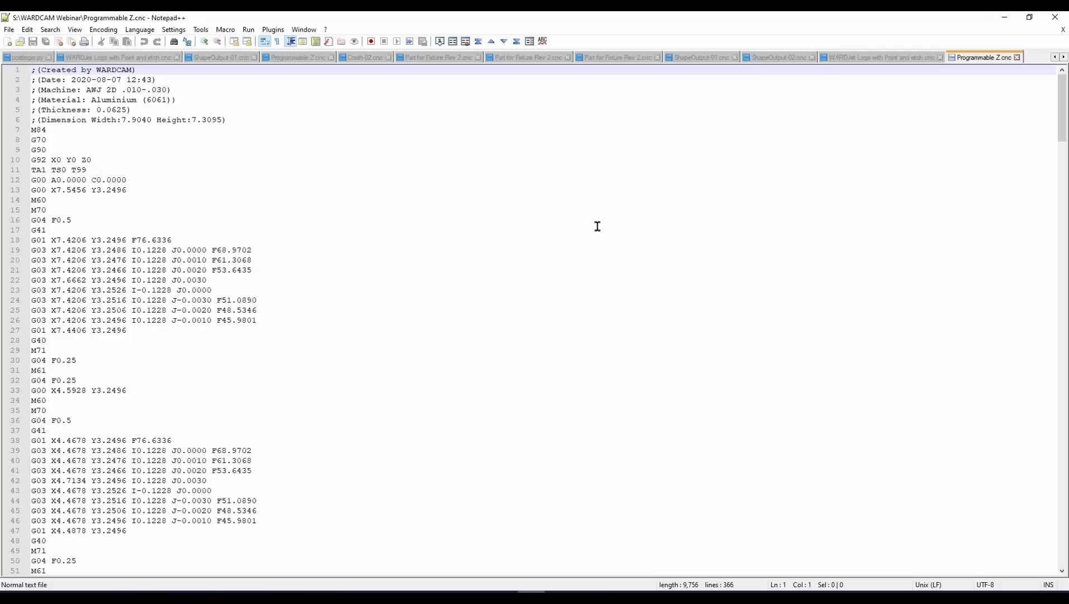
pyautogui.click(141, 149)
pyautogui.click(116, 168)
pyautogui.tripleClick(137, 187)
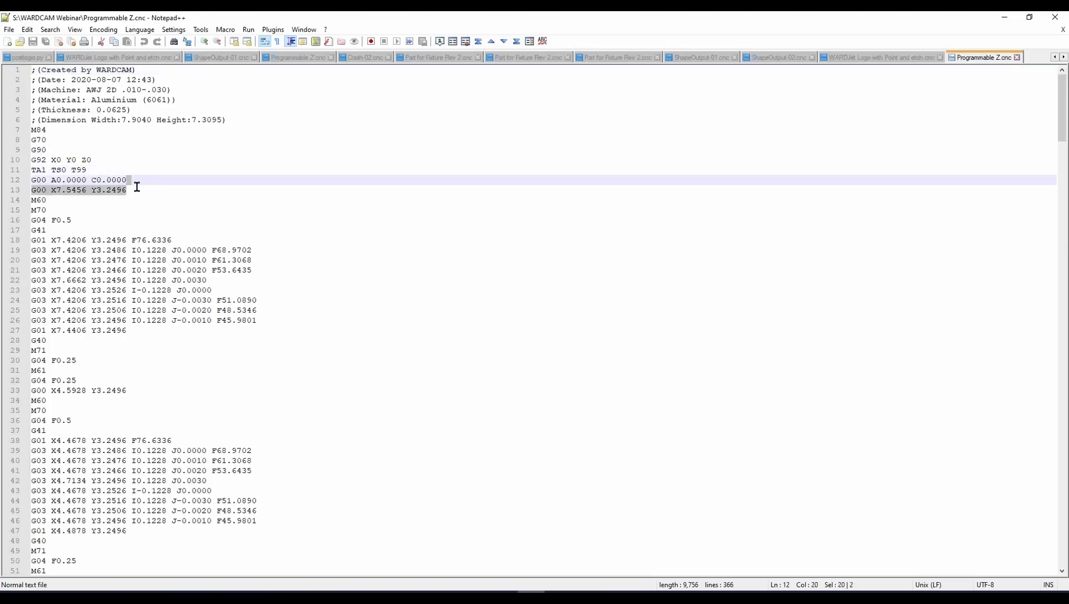
pyautogui.click(87, 203)
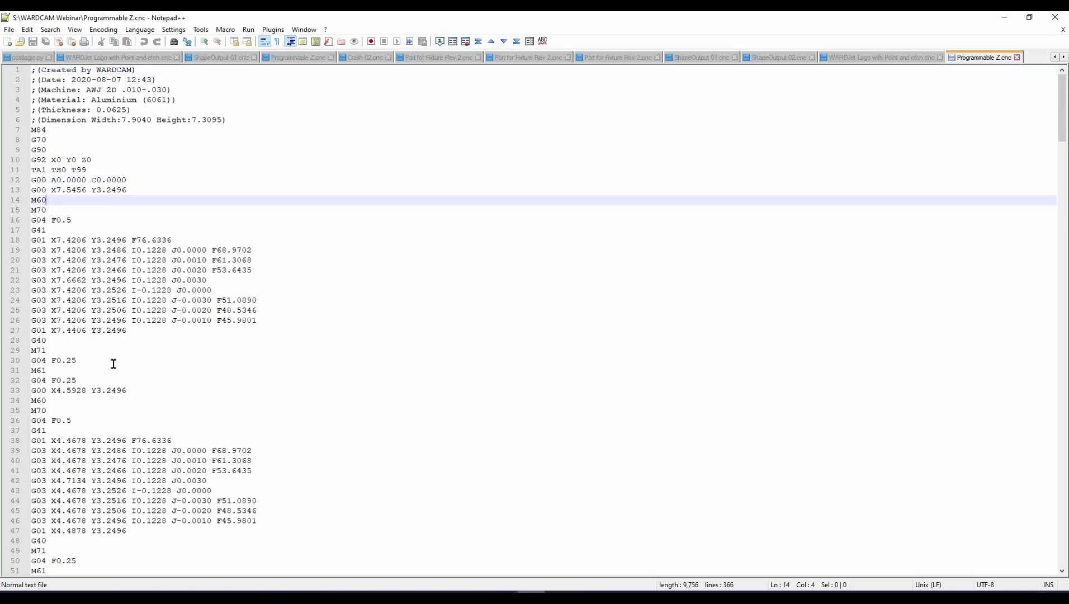
pyautogui.click(1004, 18)
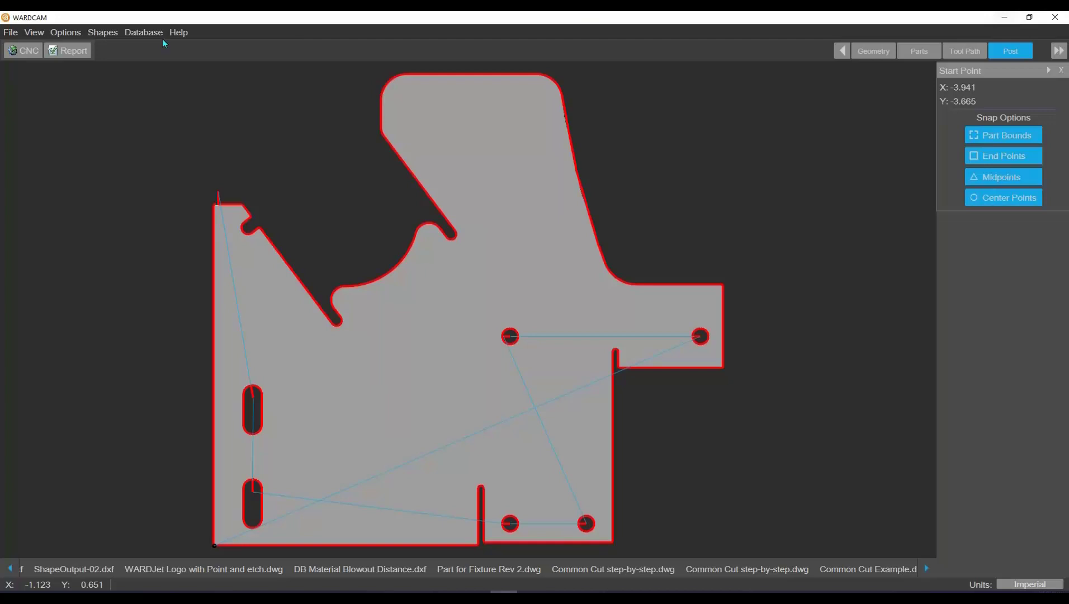
# Step: Enable UseHeightSensor in the Height Sensors post variables and save the change
pyautogui.click(65, 32)
pyautogui.click(94, 49)
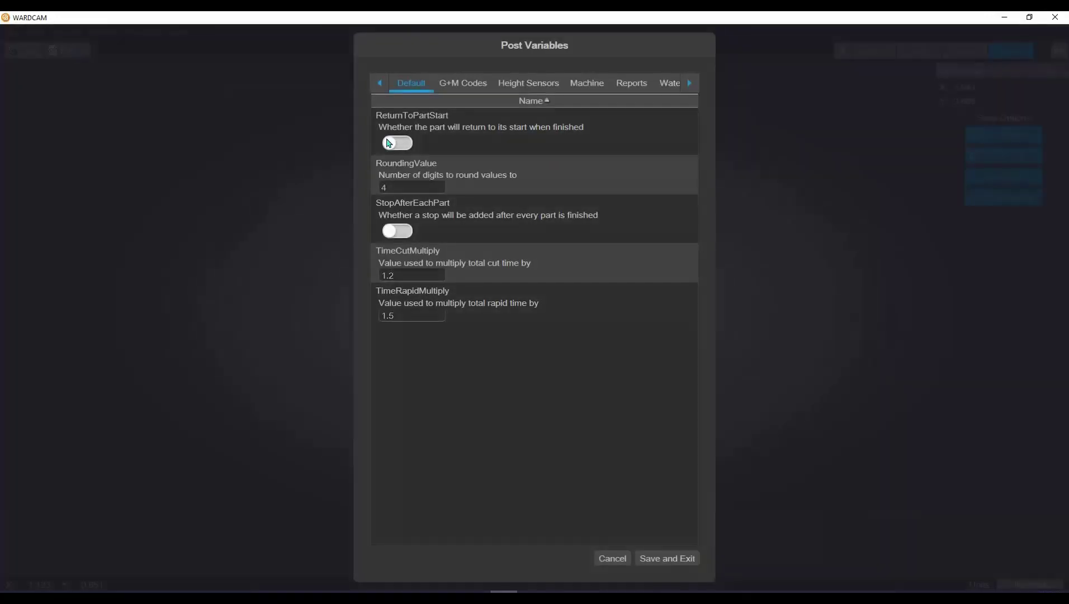
pyautogui.click(547, 86)
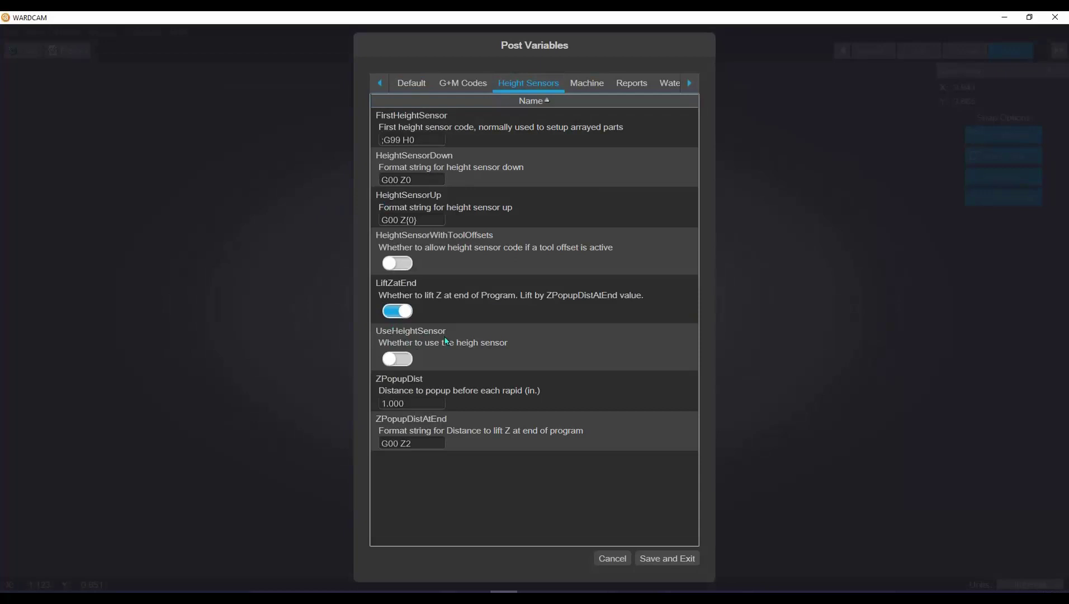
pyautogui.click(406, 358)
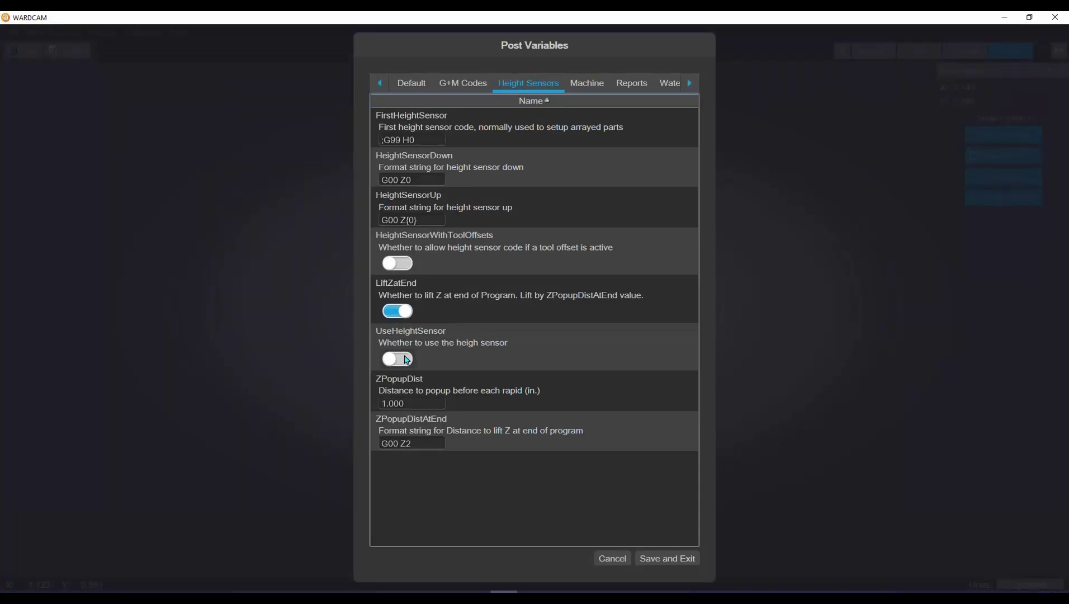
pyautogui.click(641, 559)
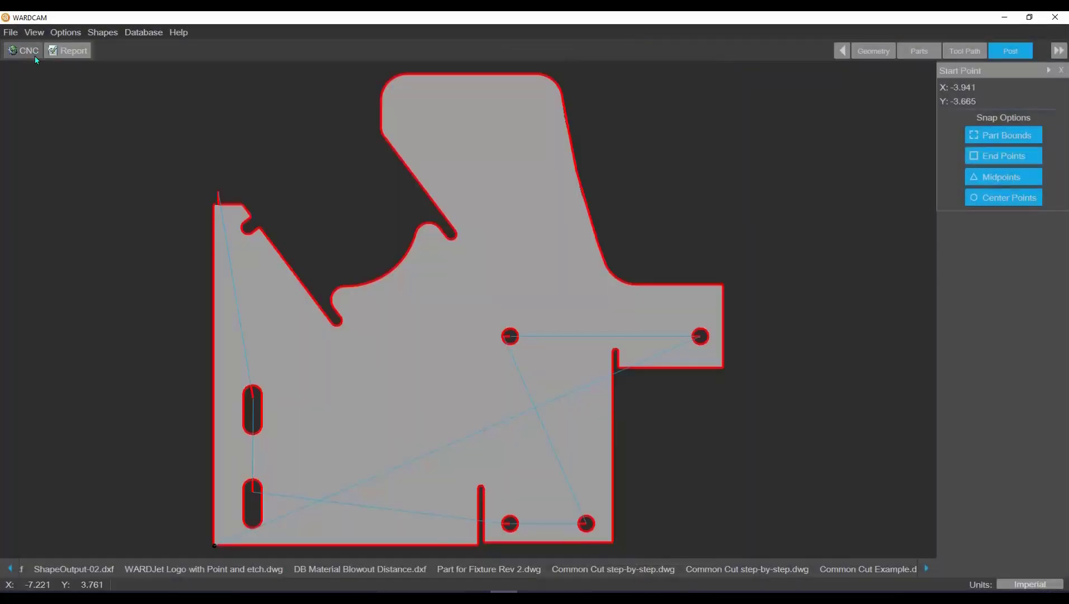
# Step: Post the part again as Programmable Z.cnc in the WARDCAM Webinar folder, replacing the existing file
pyautogui.click(35, 55)
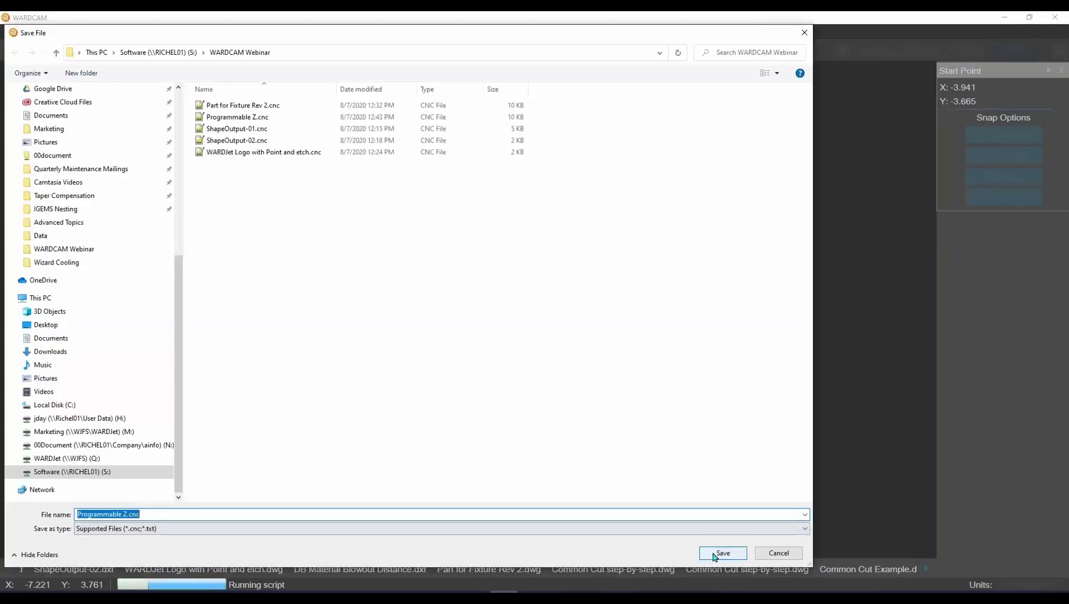
pyautogui.click(714, 555)
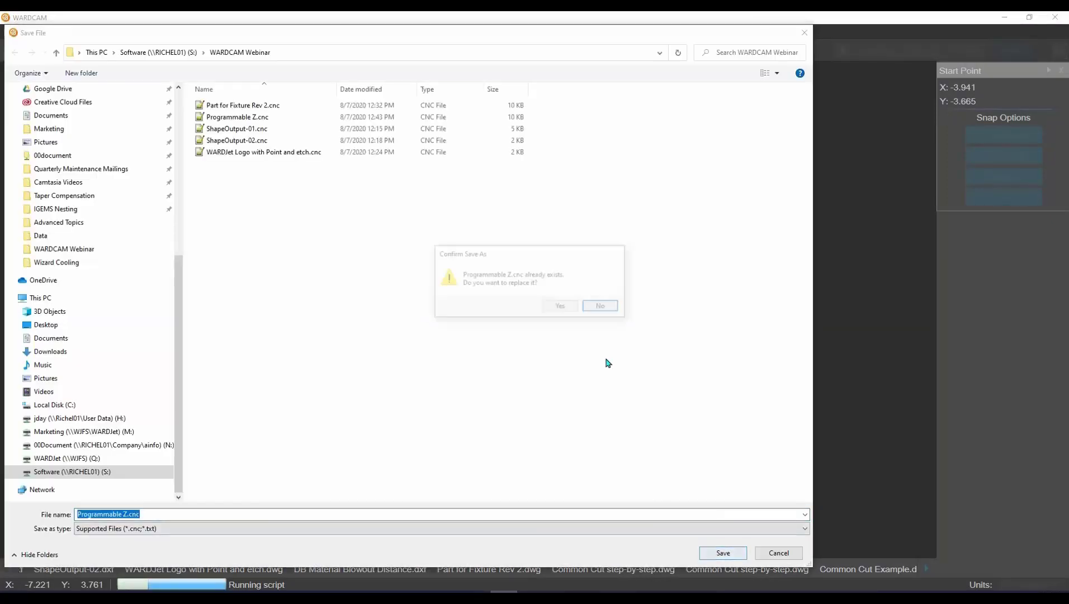
pyautogui.click(561, 307)
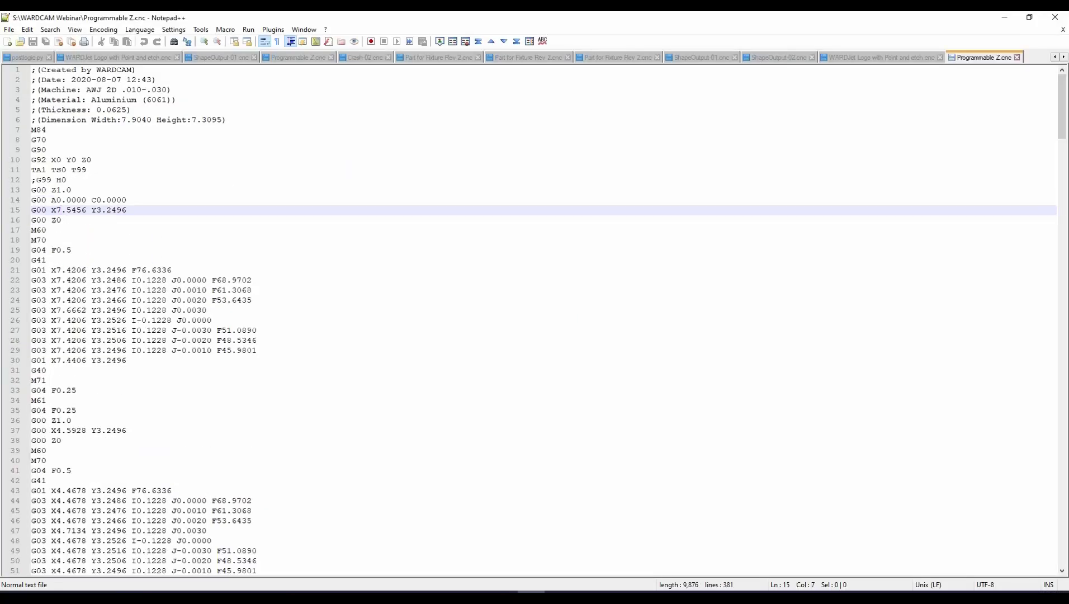
# Step: Examine the G00 Z lift and lower moves around the first rapids in the posted G-code
pyautogui.moveTo(88, 190); pyautogui.dragTo(21, 190)
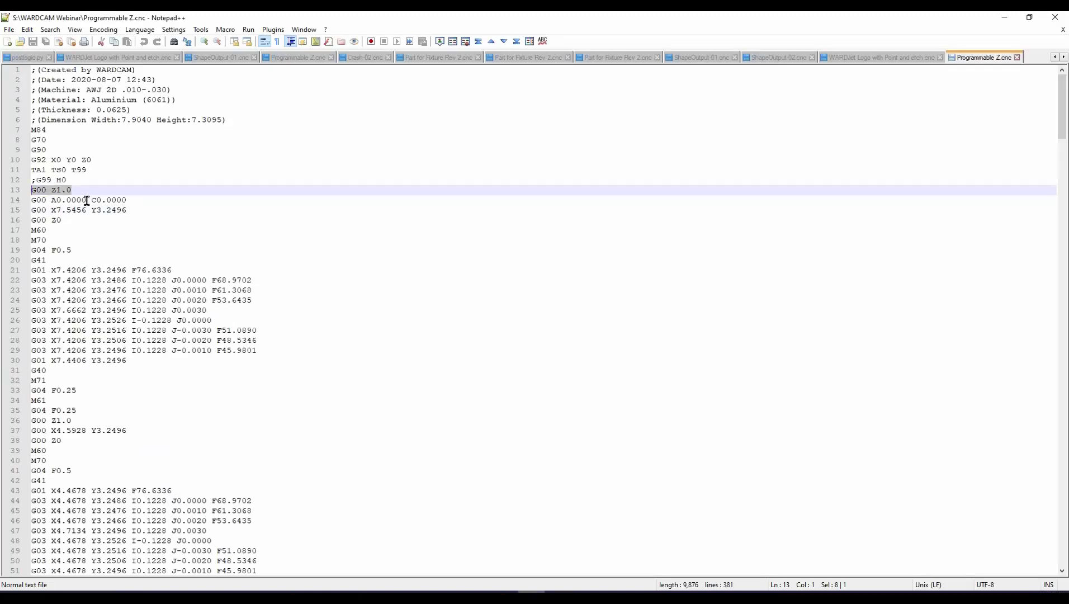
pyautogui.click(134, 209)
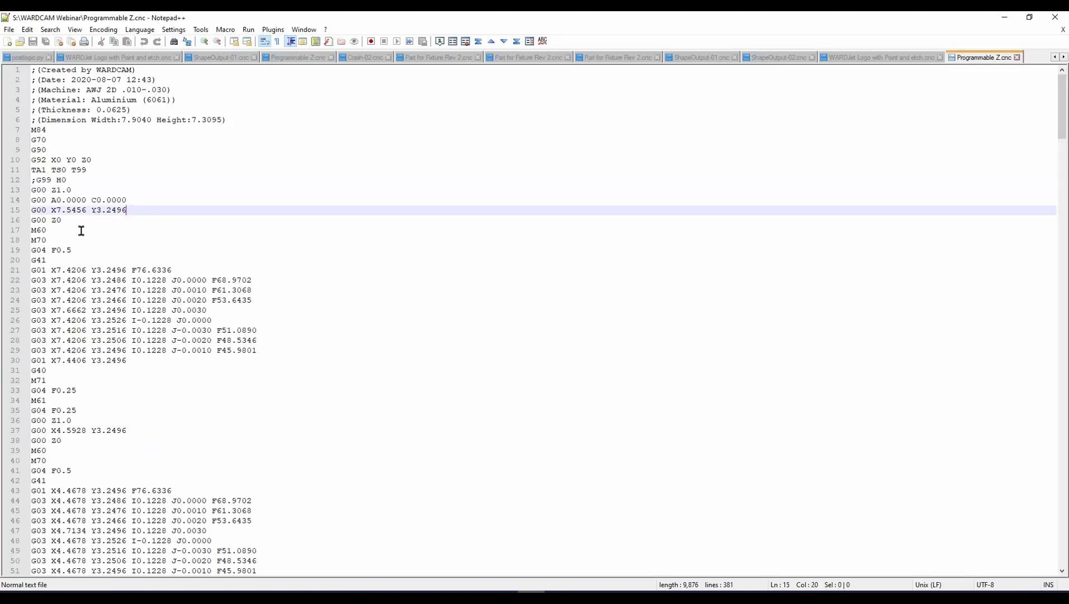
pyautogui.click(64, 219)
pyautogui.doubleClick(56, 220)
pyautogui.click(81, 289)
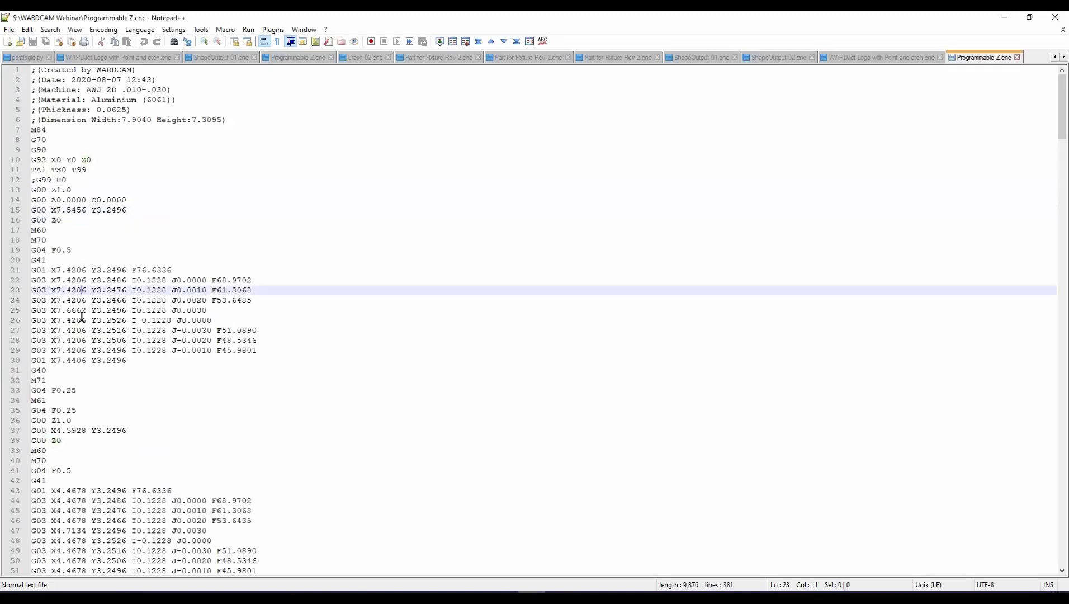
pyautogui.moveTo(73, 421); pyautogui.dragTo(25, 443)
pyautogui.click(61, 442)
# Step: Examine the final lines of the posted G-code for the Z lift at the end of the program
pyautogui.scroll(-20, 168, 432)
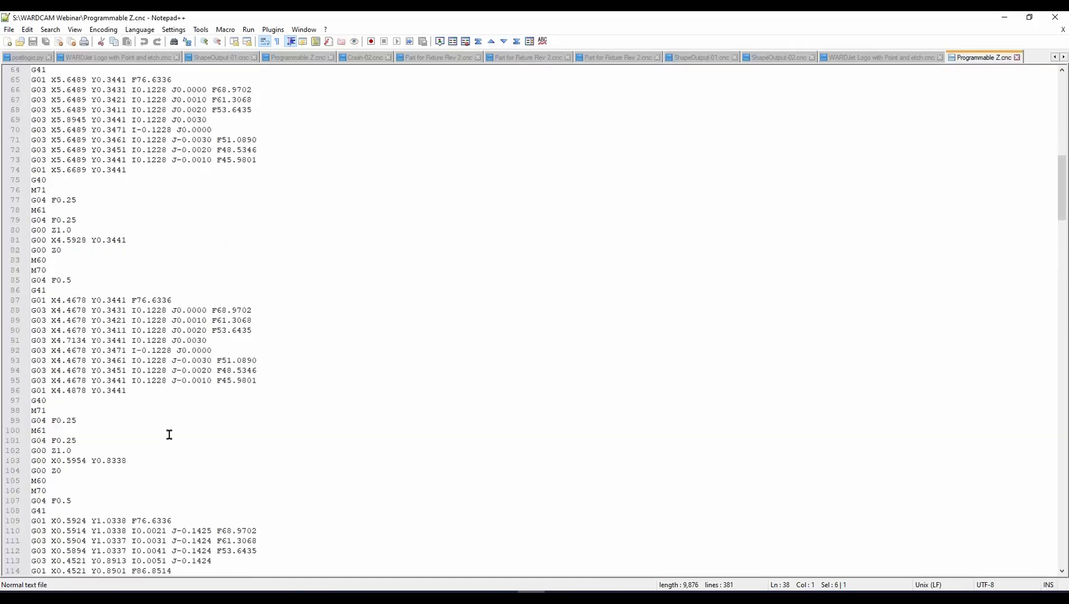
pyautogui.scroll(-5, 169, 434)
pyautogui.moveTo(1057, 208); pyautogui.dragTo(1066, 545)
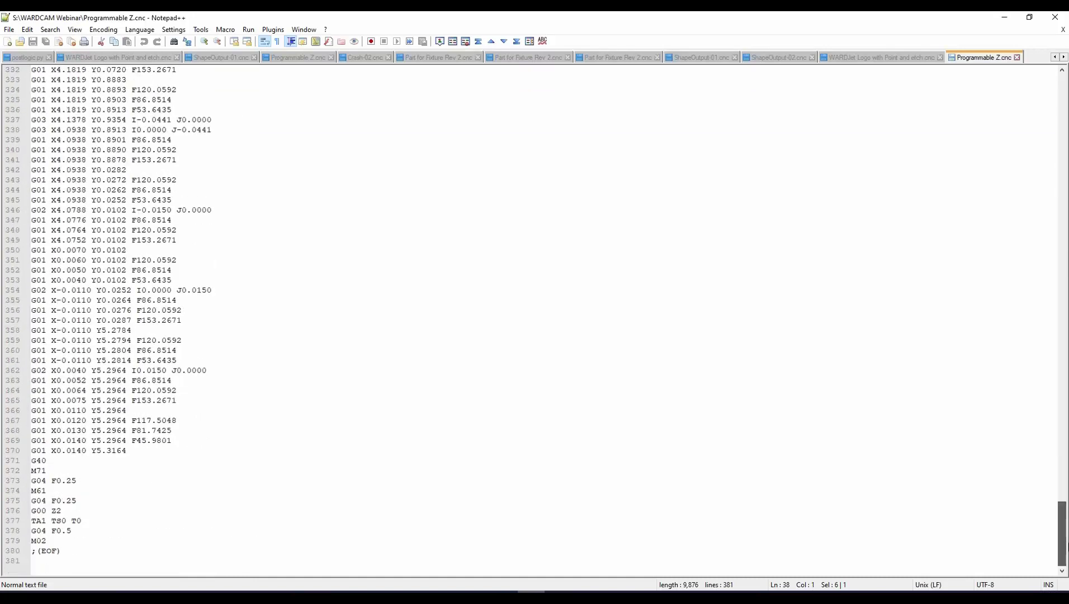
pyautogui.moveTo(63, 510); pyautogui.dragTo(3, 510)
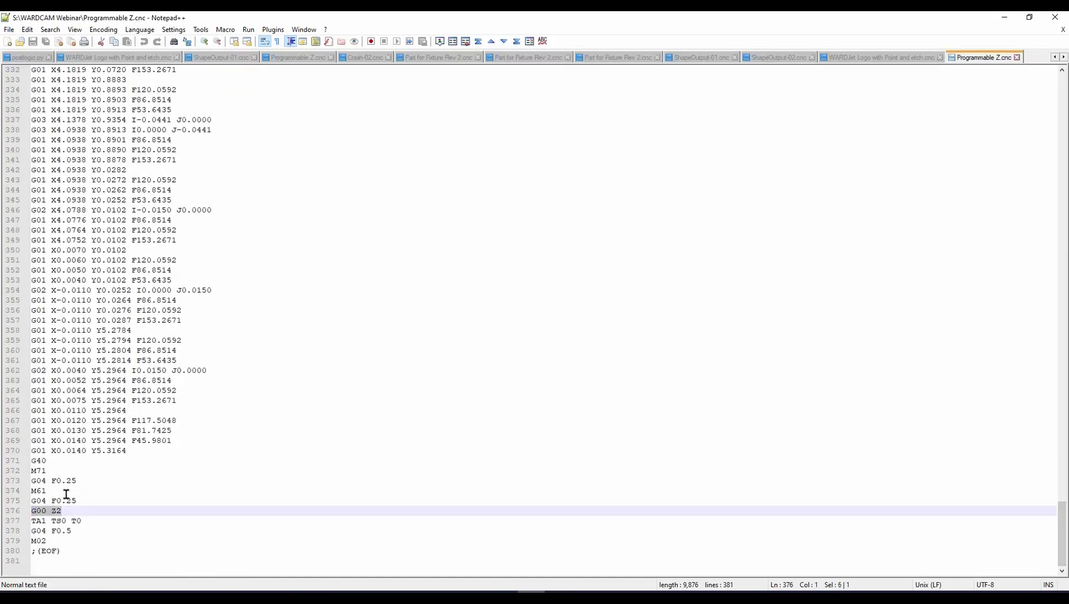
pyautogui.click(66, 491)
pyautogui.click(77, 469)
pyautogui.click(69, 499)
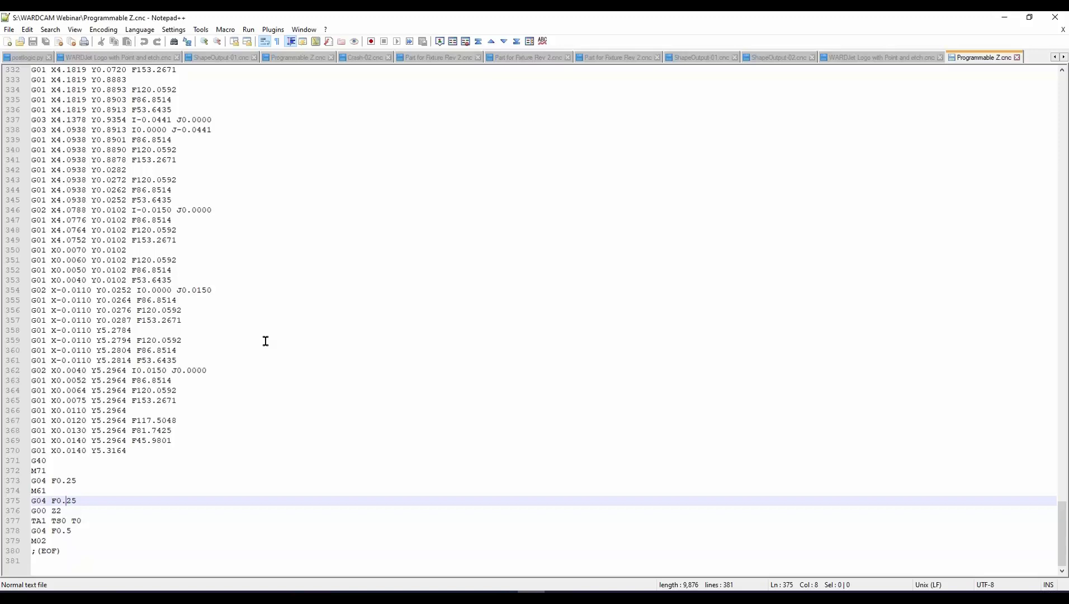
# Step: Switch back to WARDCAM and import Crash-01.dwg from the Advanced Topics folder
pyautogui.click(1003, 17)
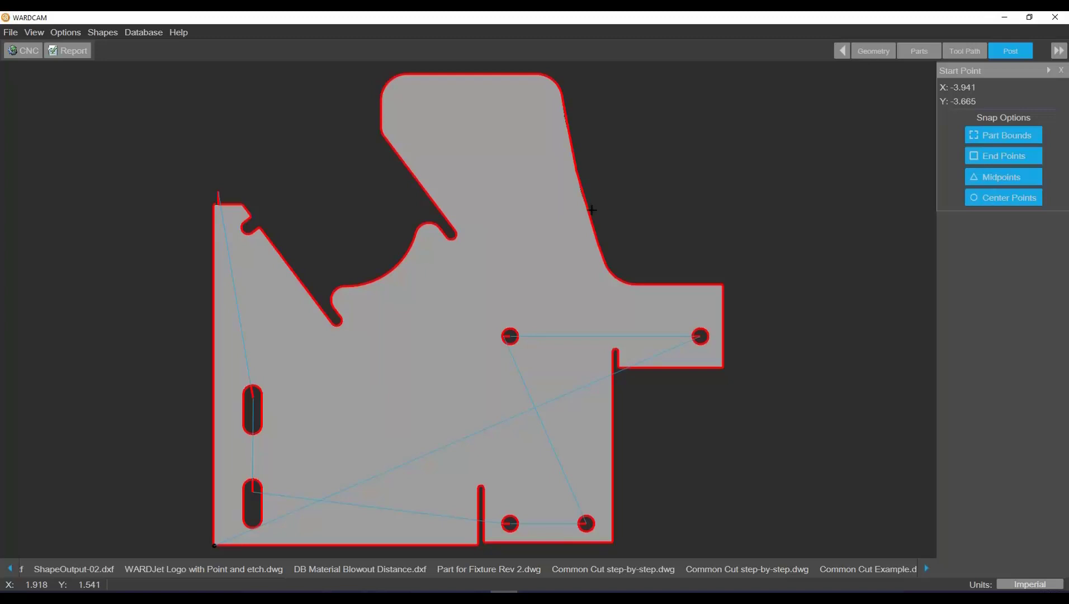
pyautogui.click(11, 32)
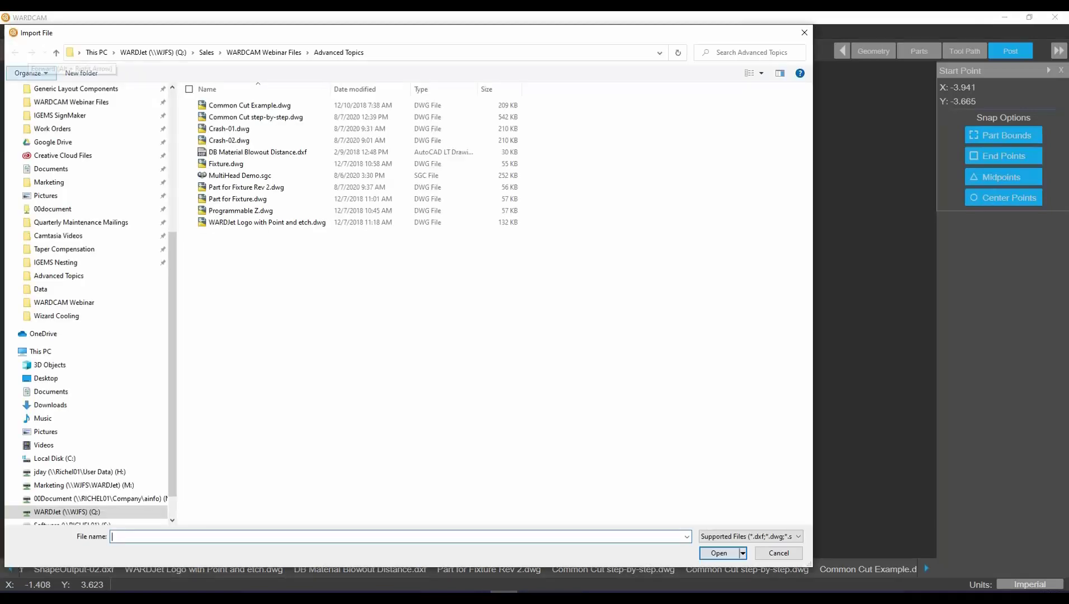
pyautogui.click(228, 128)
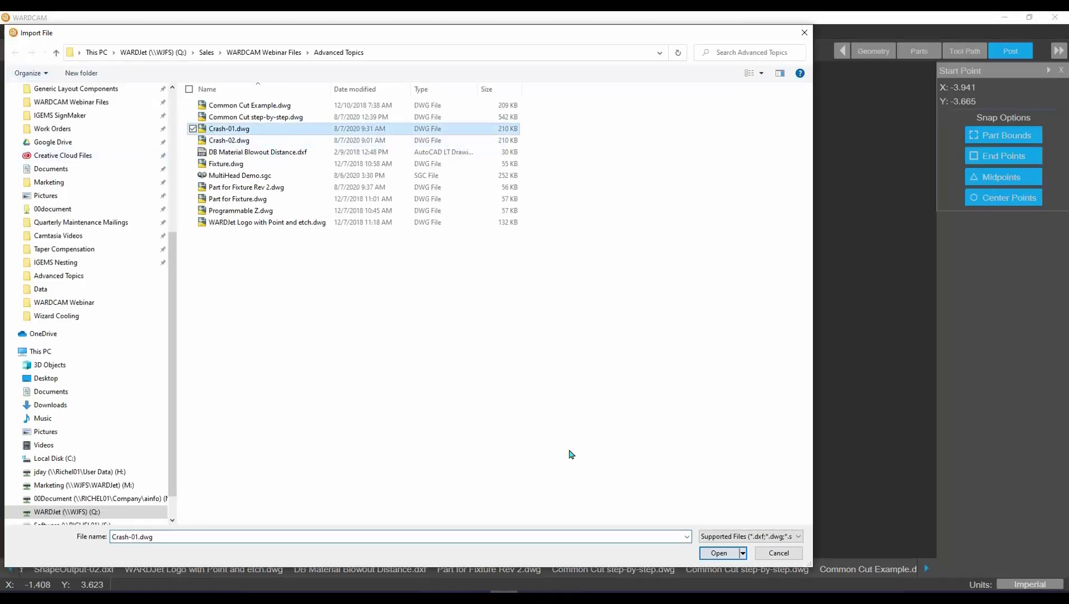
pyautogui.click(718, 553)
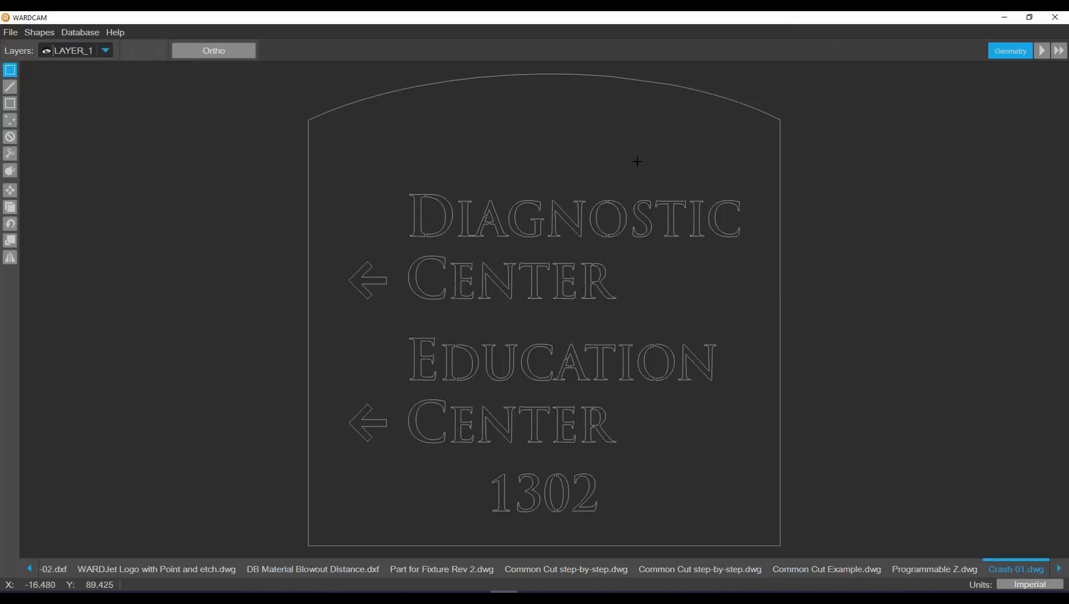
# Step: Try to generate the tool path for the Crash-01.dwg sign
pyautogui.click(1038, 56)
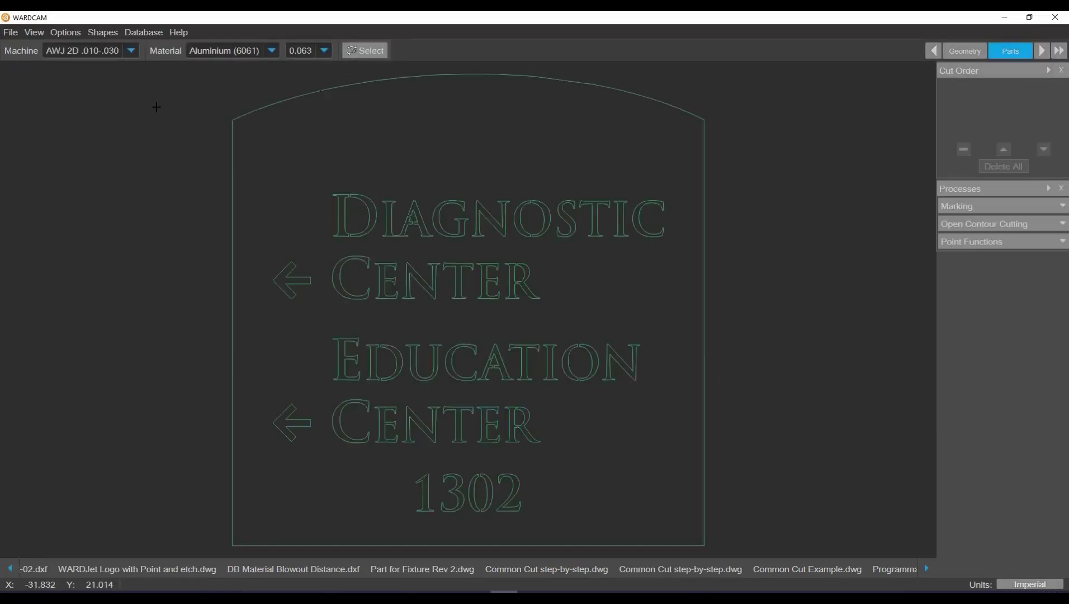
pyautogui.click(1041, 51)
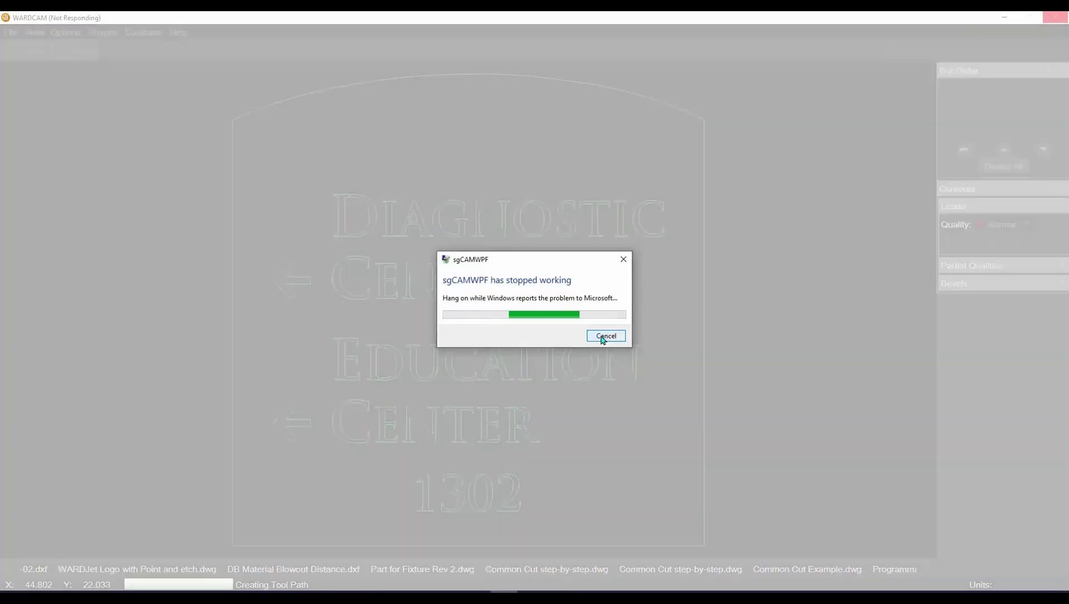
pyautogui.click(604, 336)
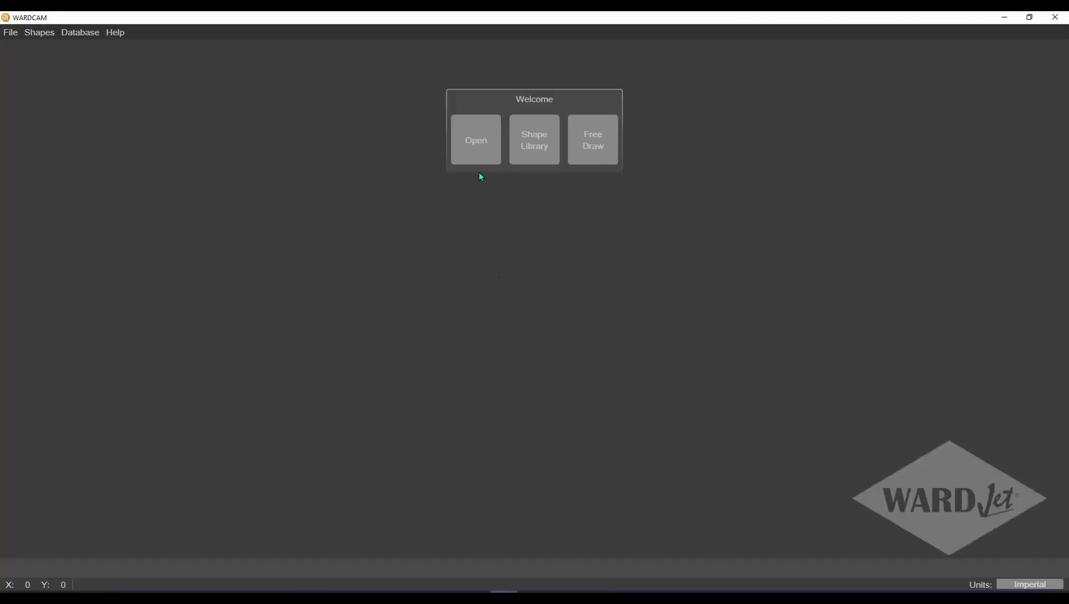
# Step: Import Crash-01.dwg again and inspect where the letters I and A meet in the word Diagnostic
pyautogui.click(482, 152)
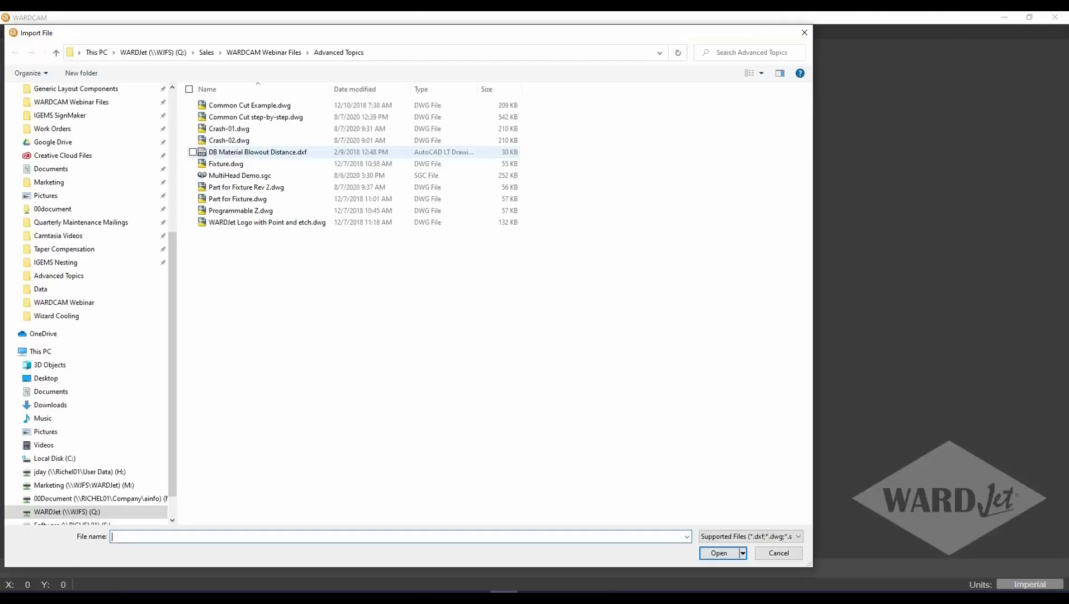
pyautogui.click(260, 128)
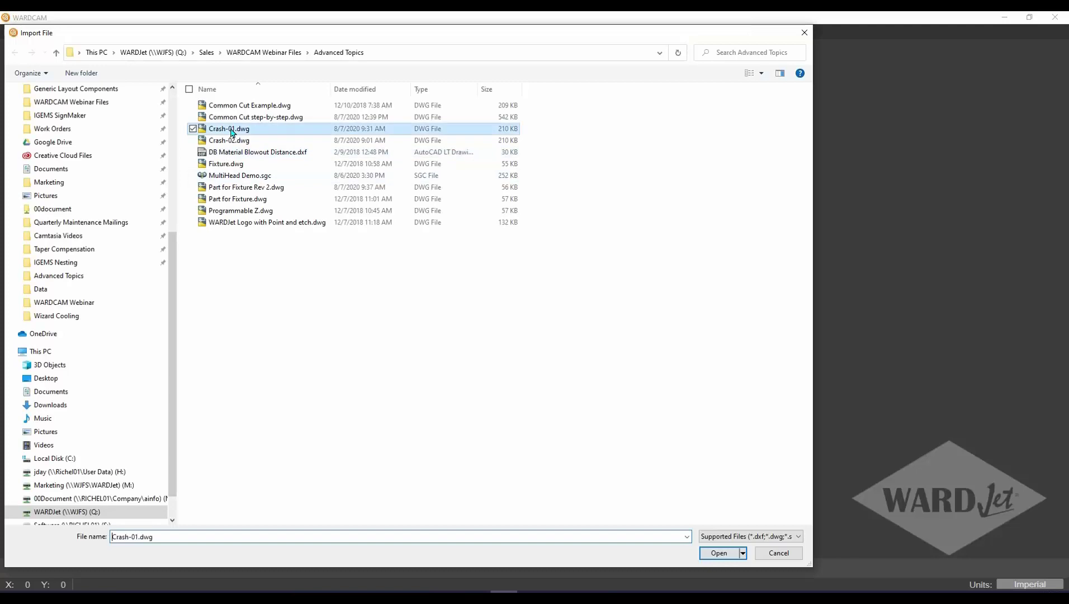
pyautogui.click(719, 552)
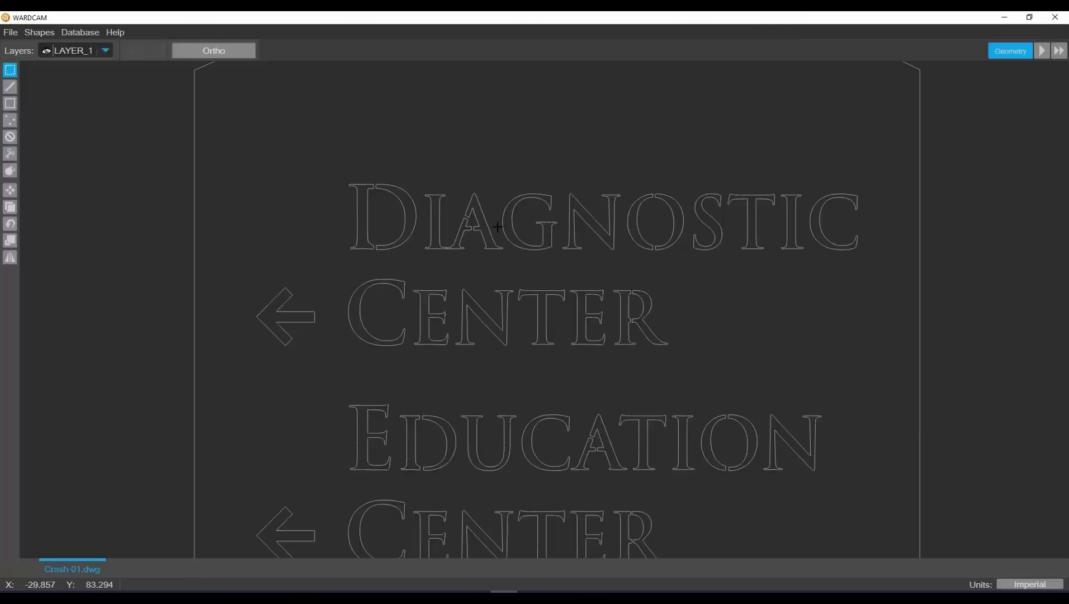
pyautogui.scroll(10, 497, 227)
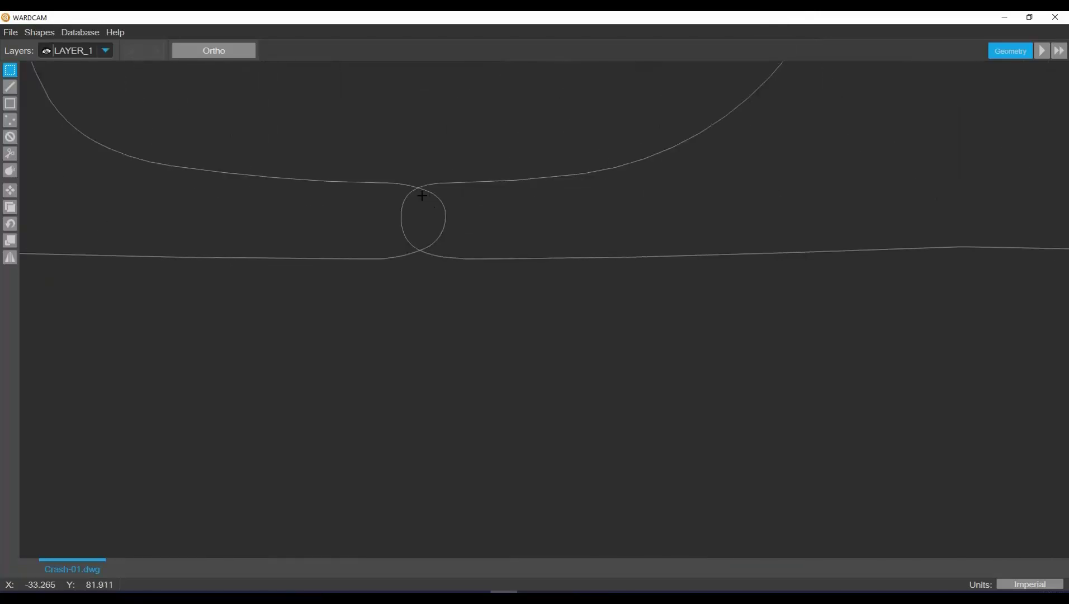
pyautogui.scroll(-10, 440, 207)
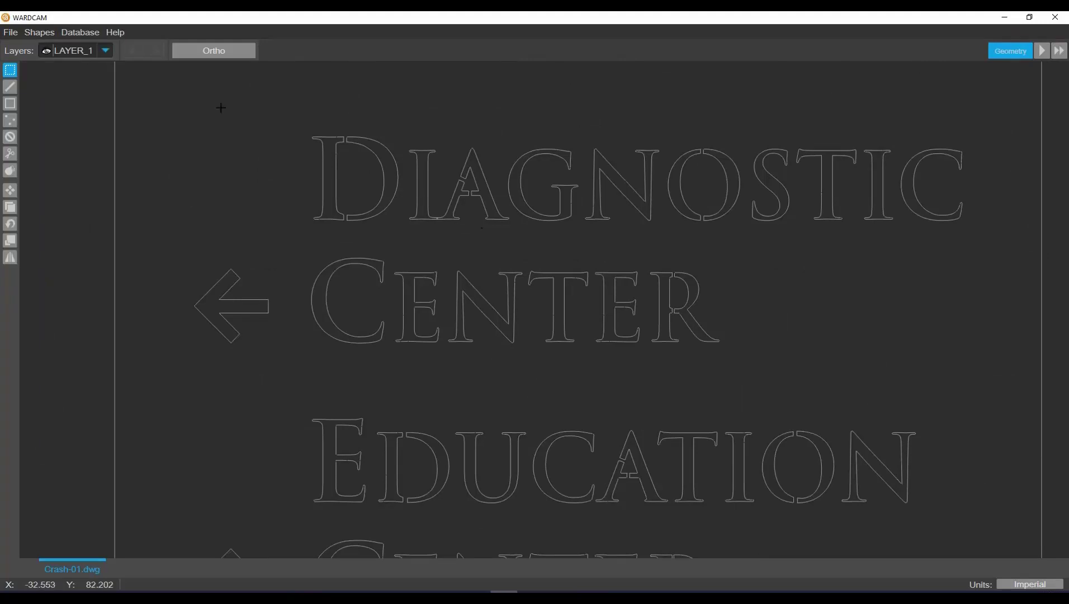
# Step: Move the whole letter A in Diagnostic slightly to the right with Ortho on, clearing its overlap with the I
pyautogui.moveTo(442, 144); pyautogui.dragTo(503, 235)
pyautogui.scroll(3, 467, 222)
pyautogui.scroll(-1, 467, 222)
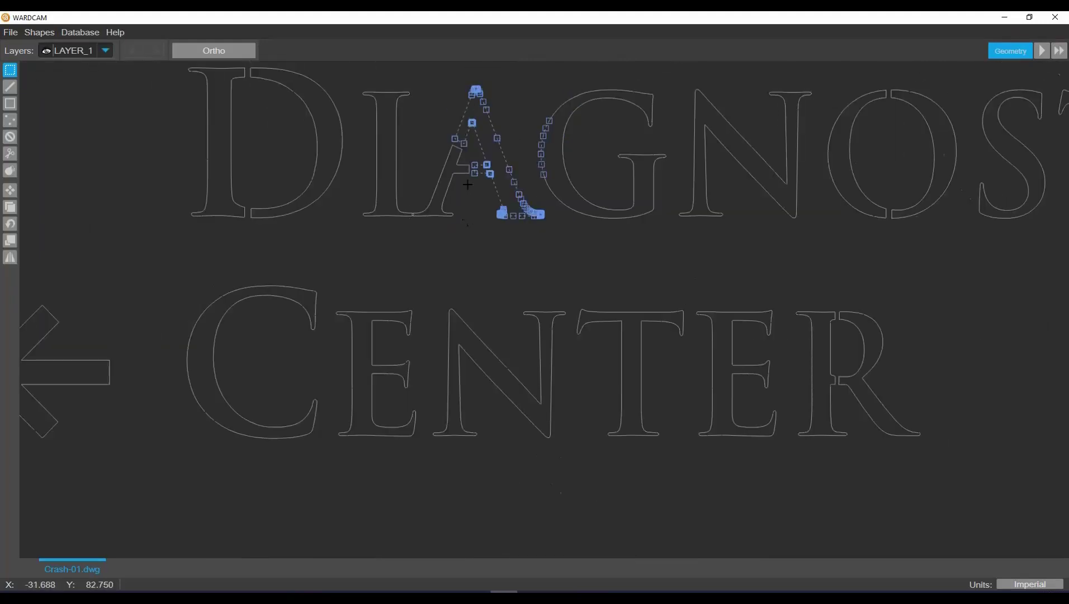
pyautogui.press('Escape')
pyautogui.moveTo(498, 118); pyautogui.dragTo(447, 172)
pyautogui.scroll(3, 440, 226)
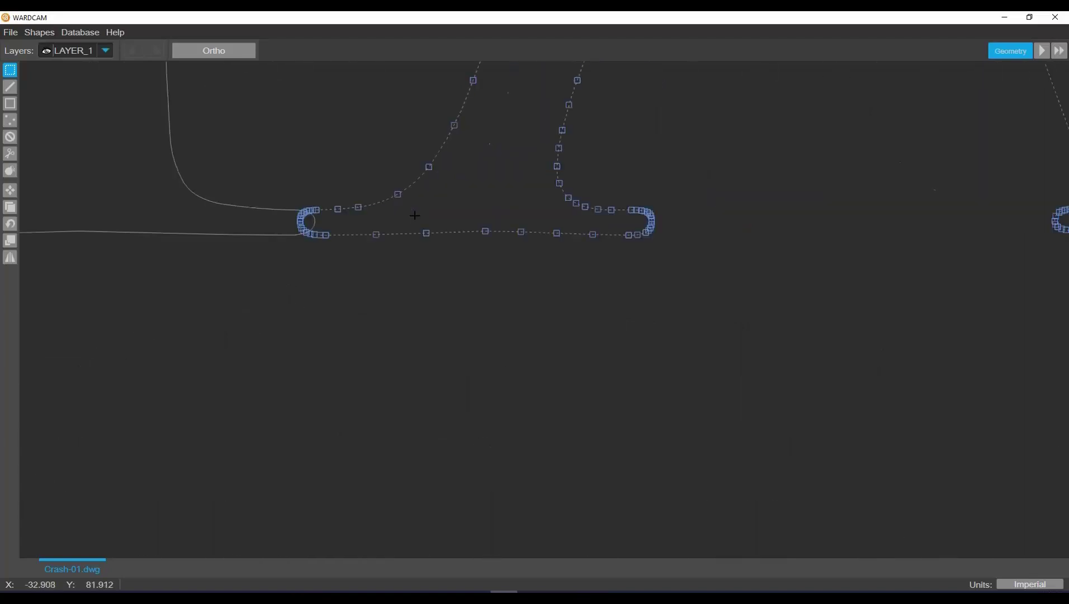
pyautogui.scroll(-5, 277, 234)
pyautogui.click(10, 190)
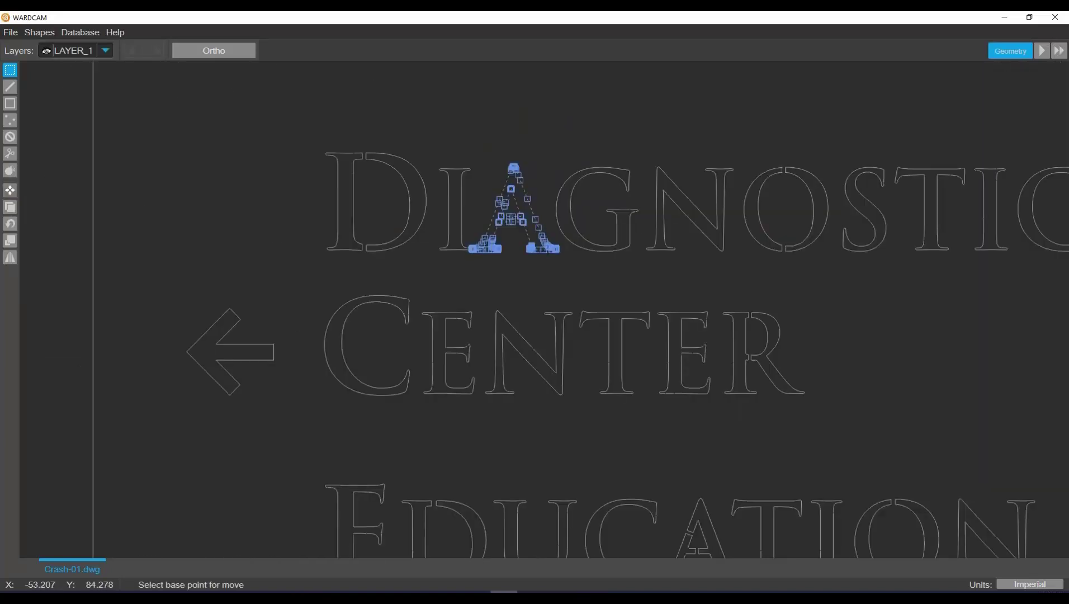
pyautogui.click(212, 55)
pyautogui.scroll(3, 475, 246)
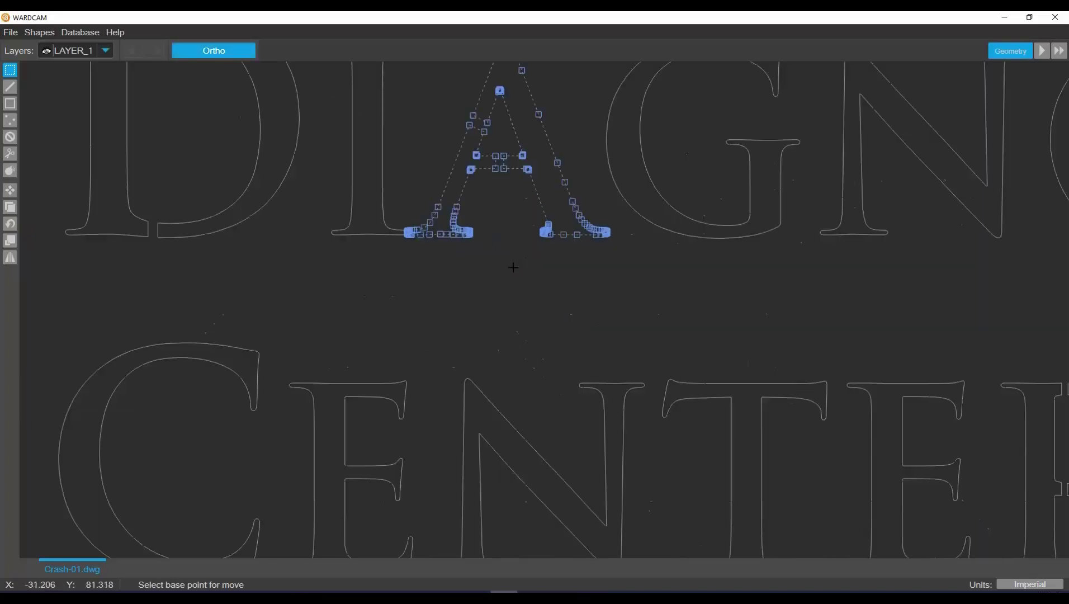
pyautogui.click(481, 279)
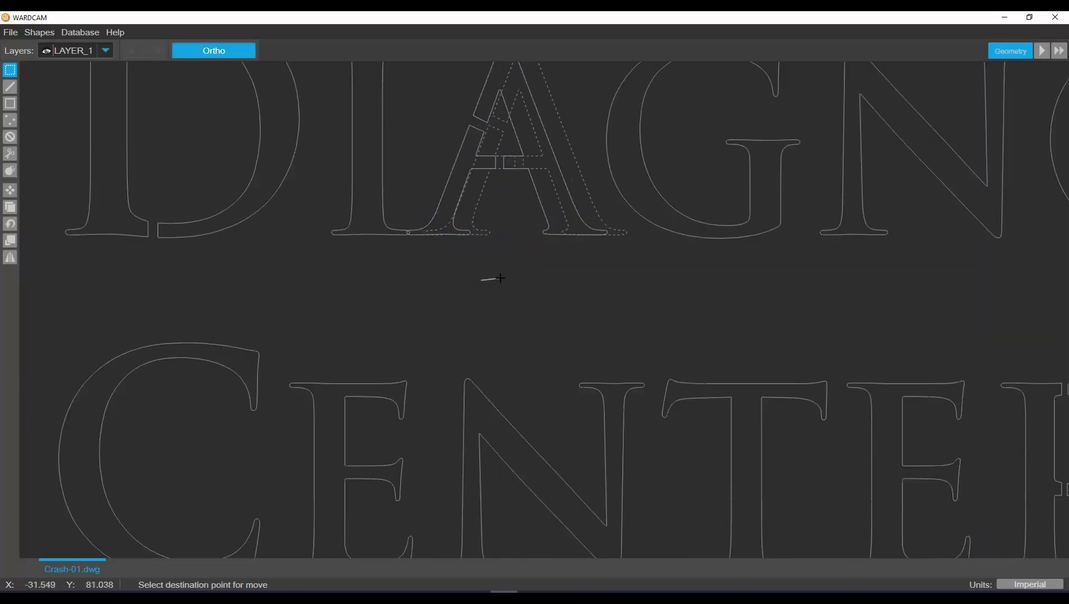
pyautogui.click(500, 279)
pyautogui.press('Escape')
pyautogui.scroll(-5, 500, 278)
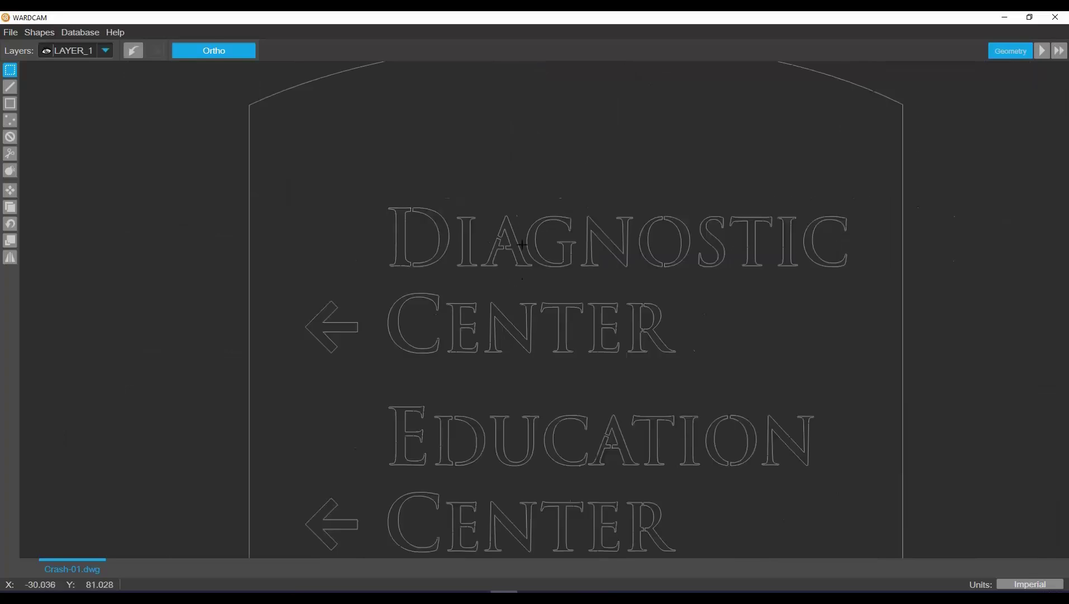
pyautogui.scroll(-5, 521, 244)
# Step: Set the part's material to Aluminium (6061) and generate the tool path for the corrected sign
pyautogui.click(1042, 52)
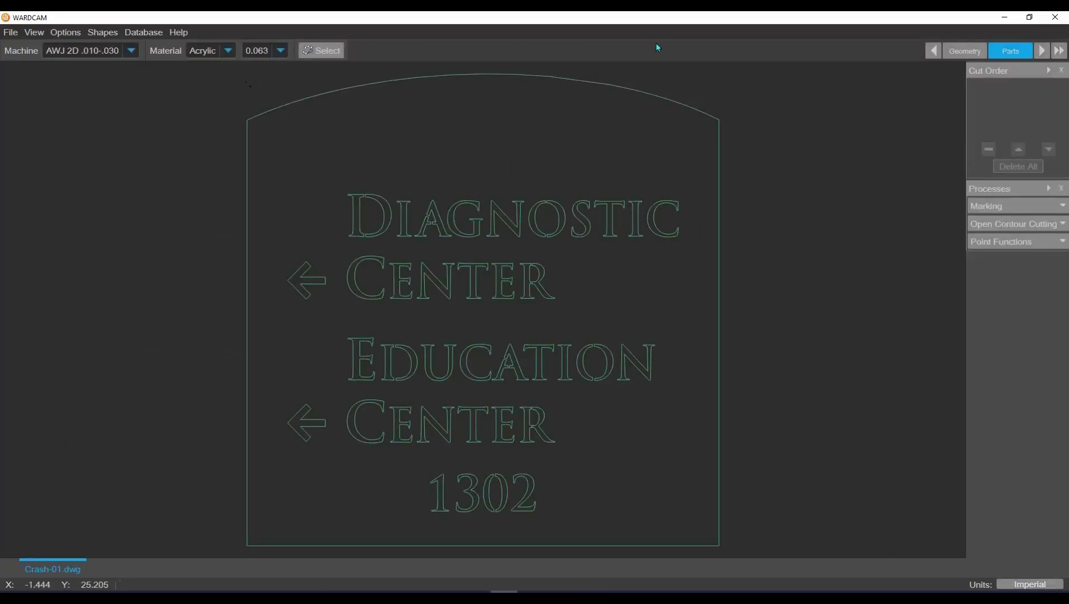
pyautogui.click(228, 51)
pyautogui.click(226, 84)
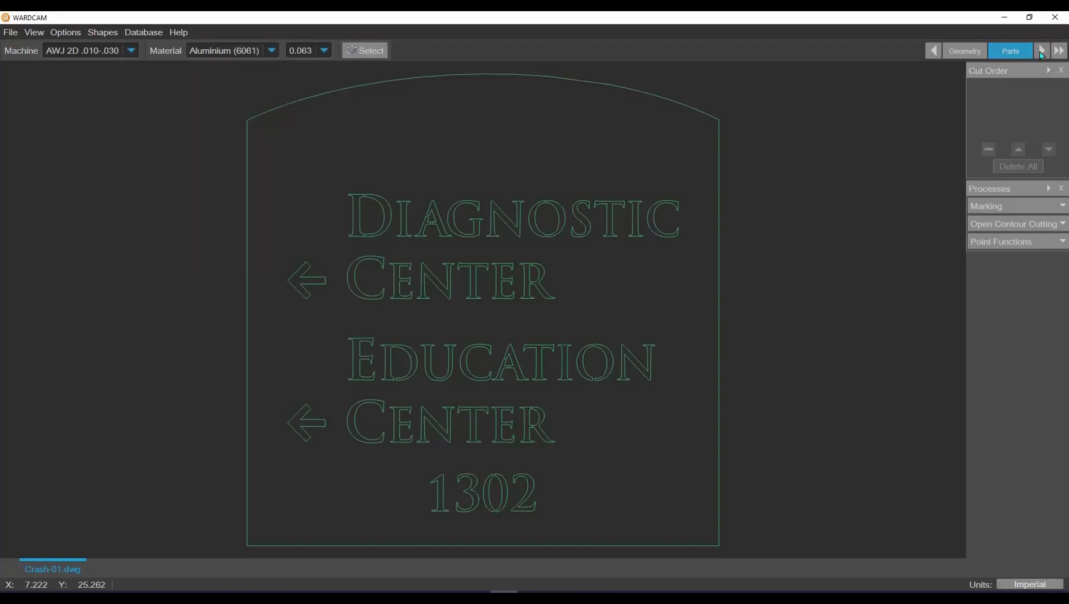
pyautogui.click(1042, 51)
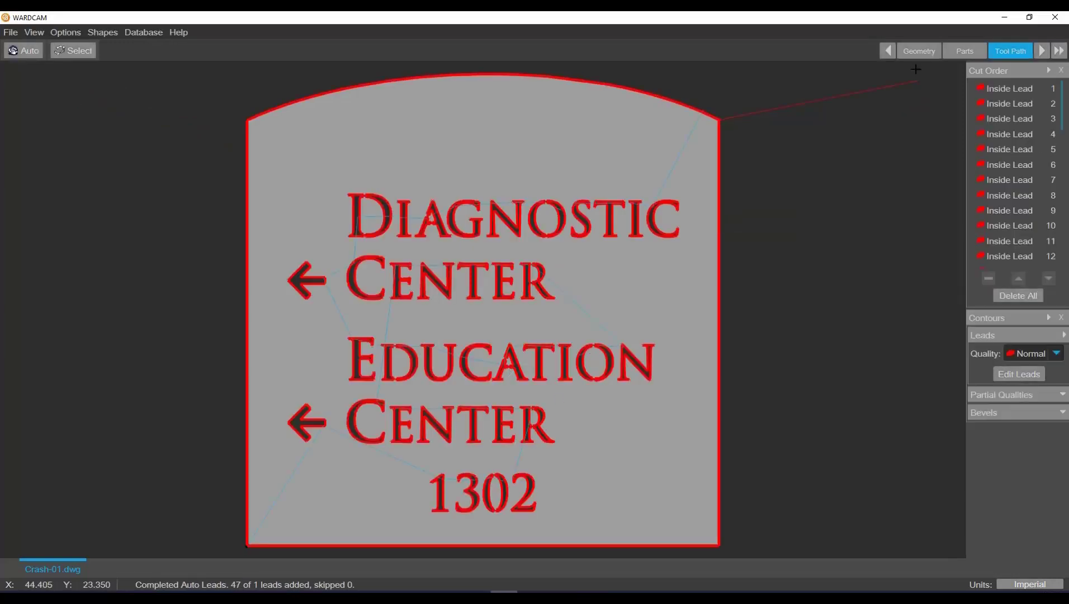
# Step: Import Crash-02.dwg from the Advanced Topics folder
pyautogui.click(16, 36)
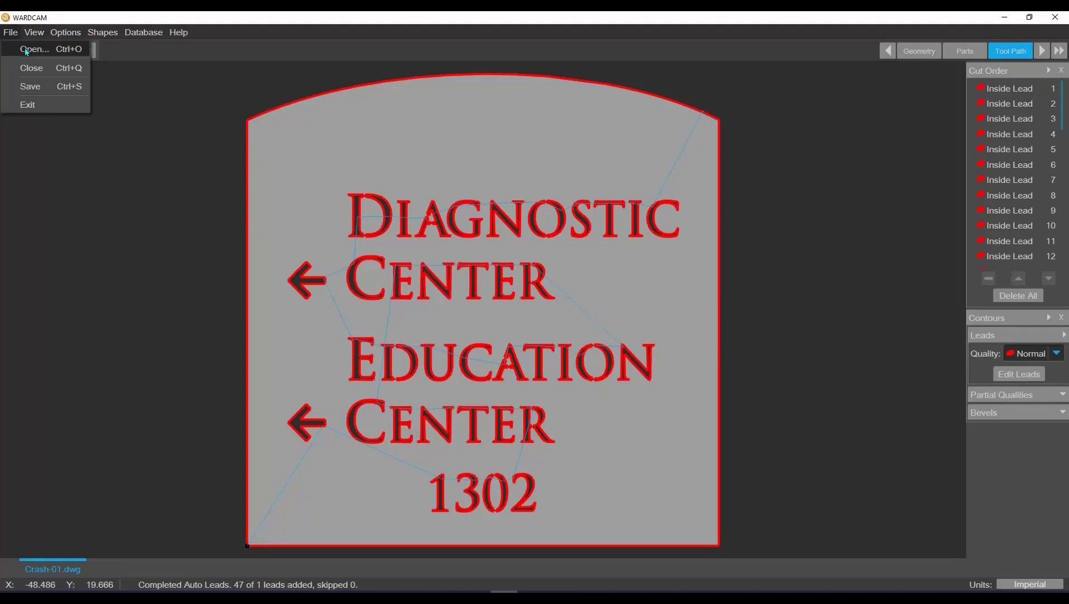
pyautogui.click(25, 50)
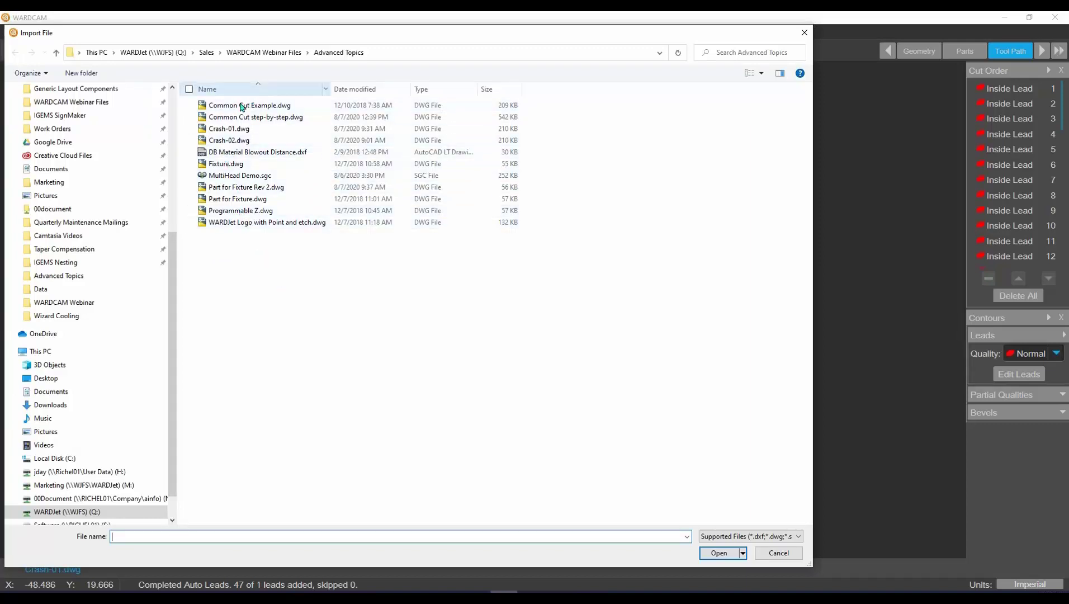
pyautogui.click(229, 140)
pyautogui.click(741, 554)
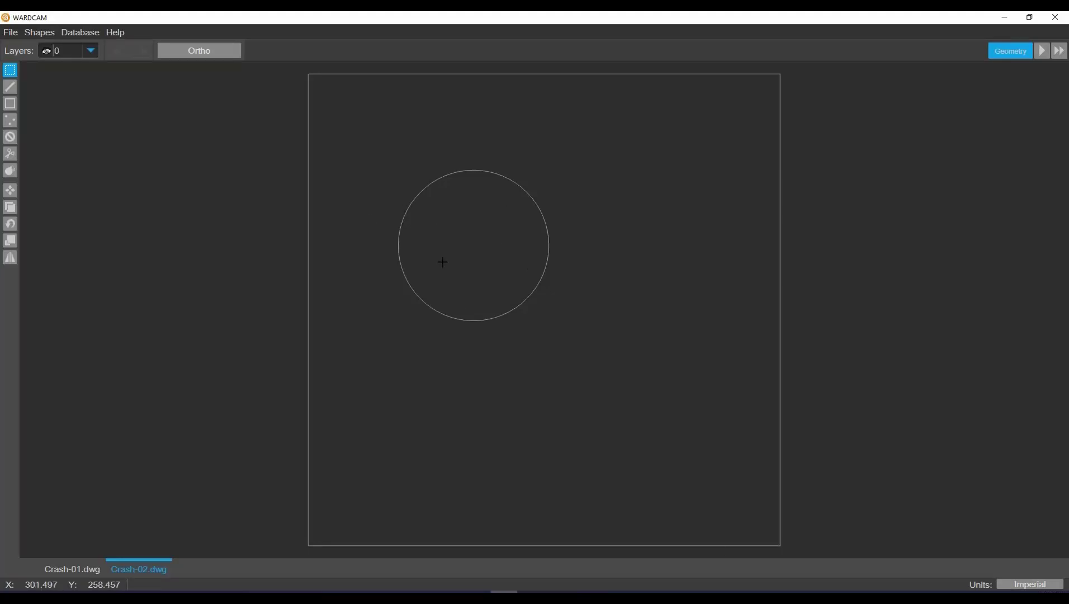
# Step: Generate the tool path automatically for the square part with the round hole and post it as Crash-02.cnc
pyautogui.click(1041, 55)
pyautogui.click(1040, 50)
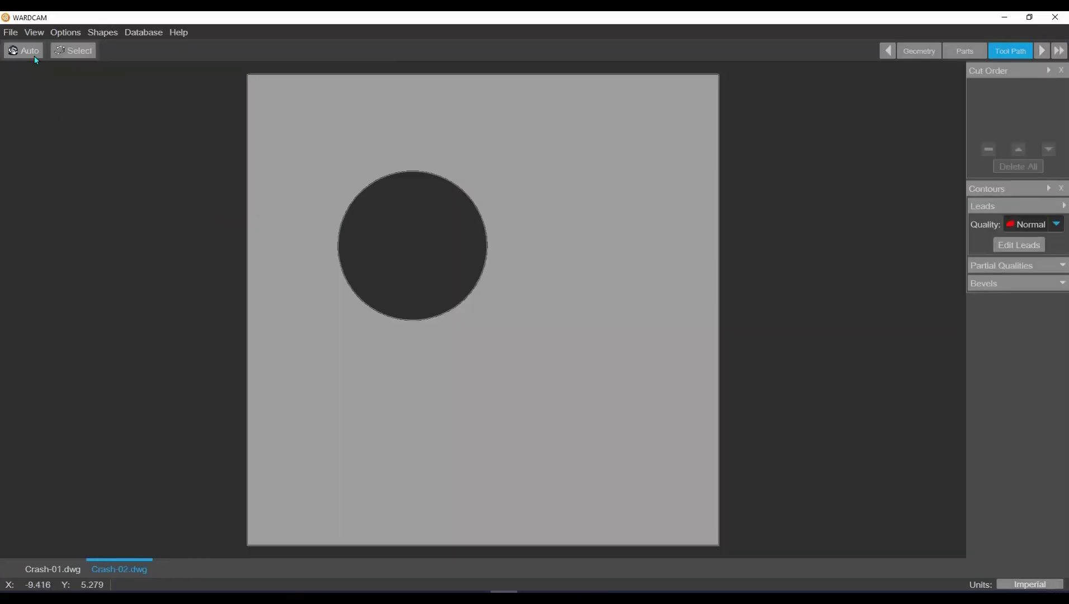
pyautogui.click(35, 56)
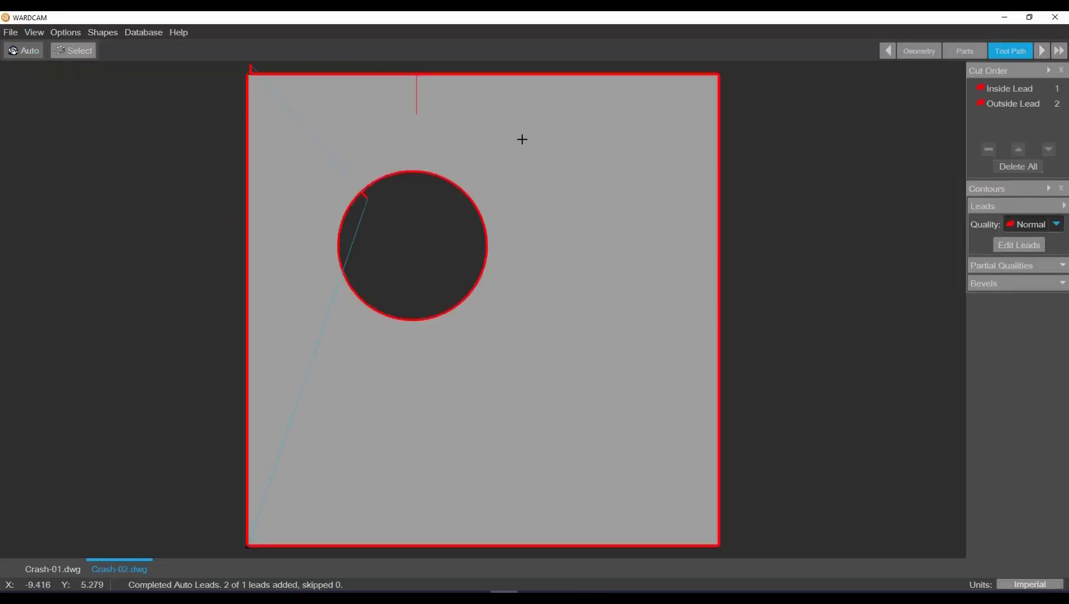
pyautogui.click(1042, 56)
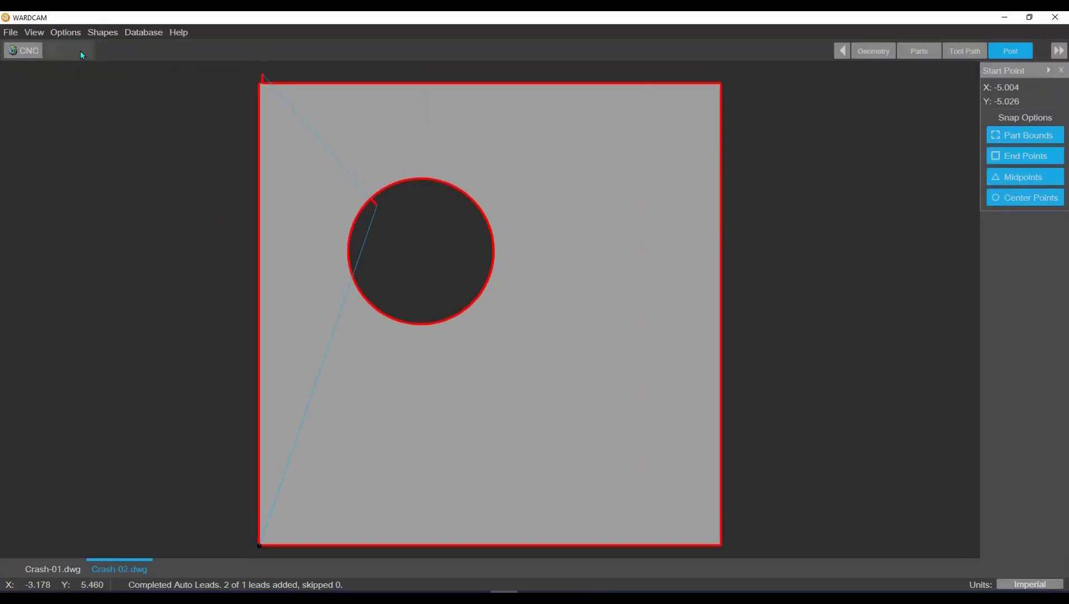
pyautogui.click(20, 50)
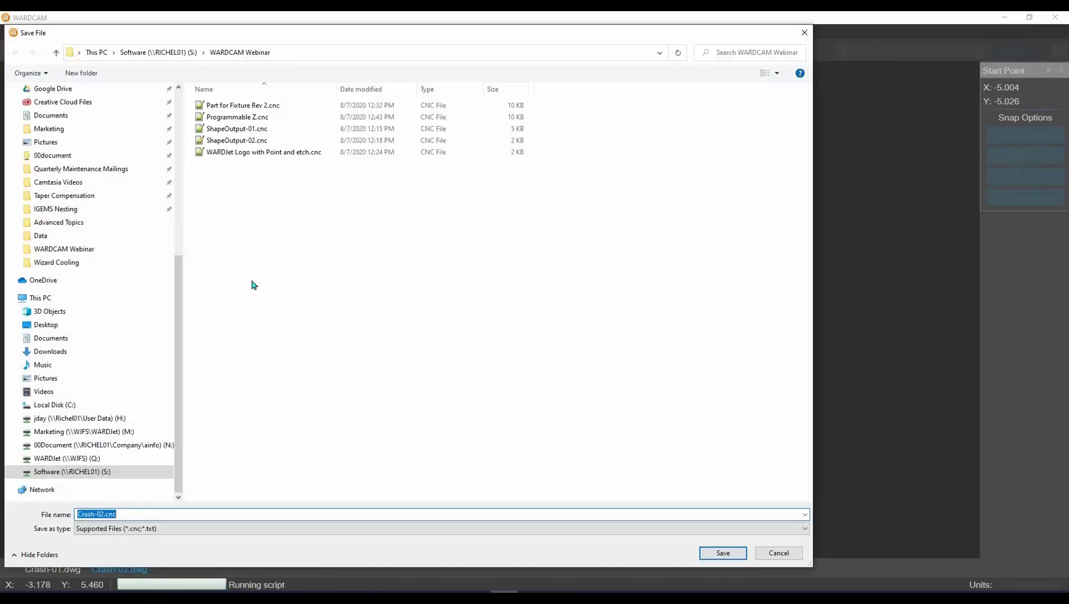
pyautogui.click(719, 553)
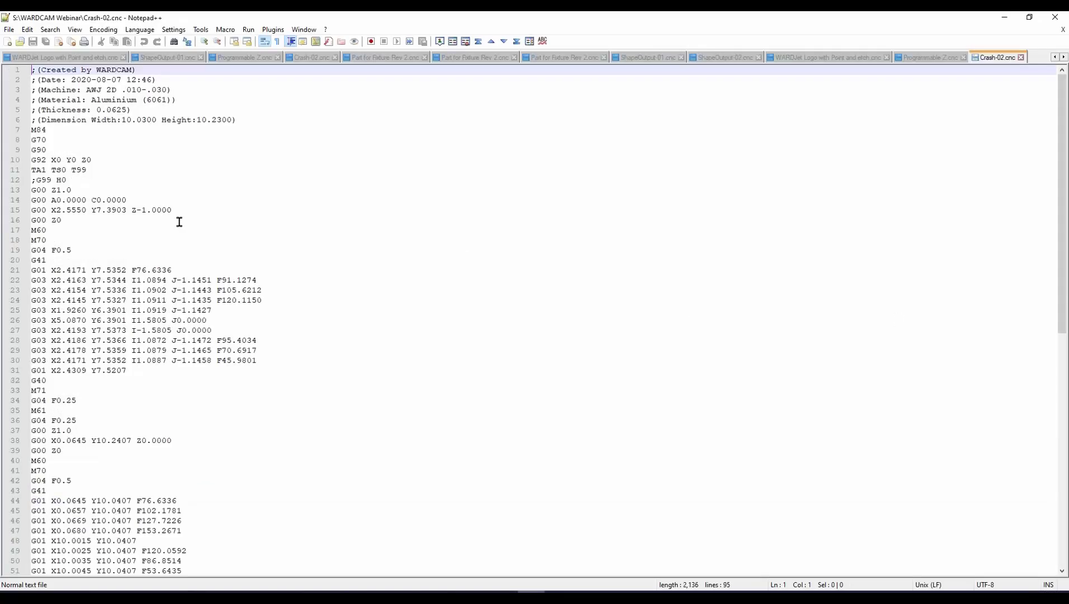
# Step: Examine the Z moves in lines 12 to 16 of Crash-02.cnc, especially the Z value in the line 15 rapid move
pyautogui.click(102, 180)
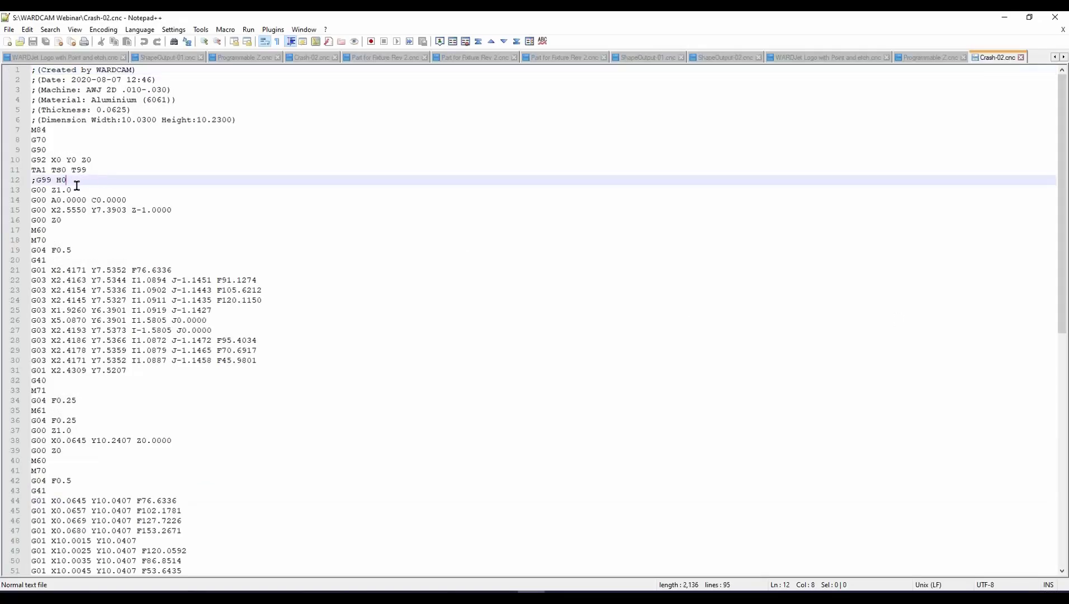
pyautogui.click(77, 185)
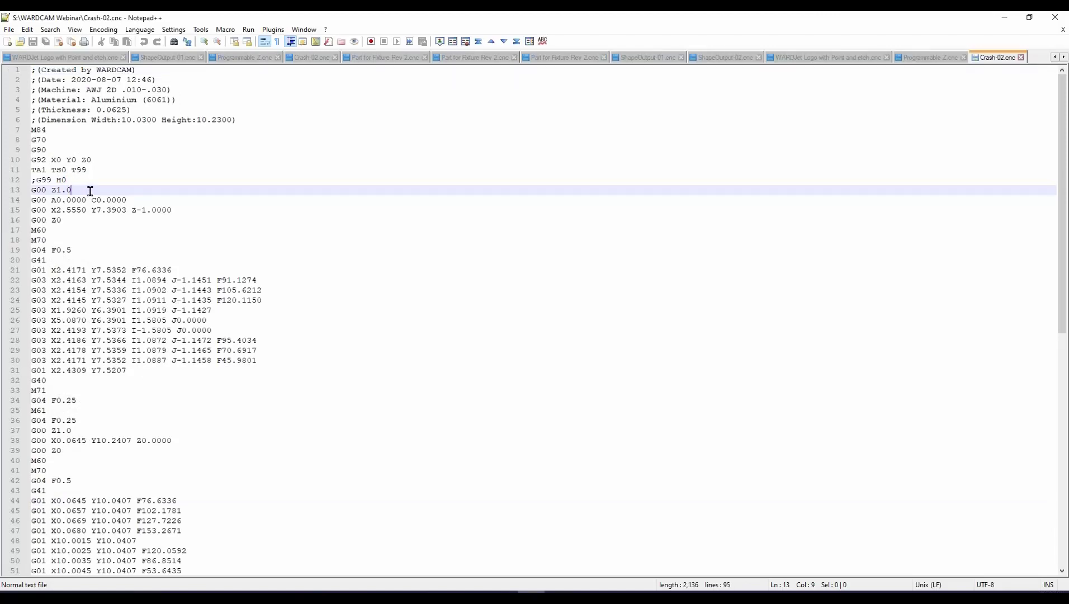
pyautogui.click(142, 196)
pyautogui.click(87, 220)
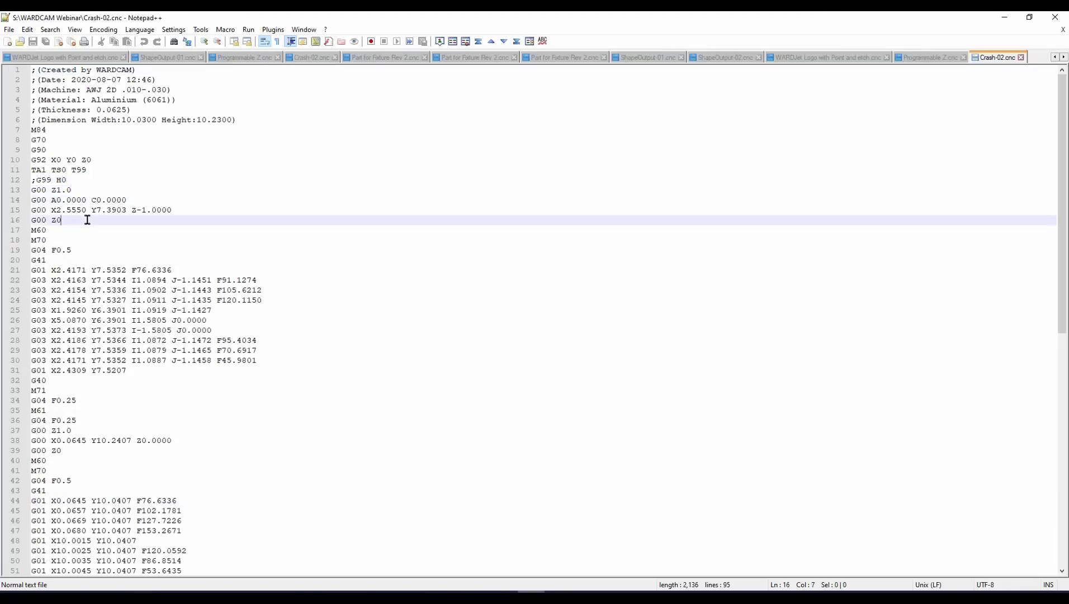
pyautogui.click(78, 188)
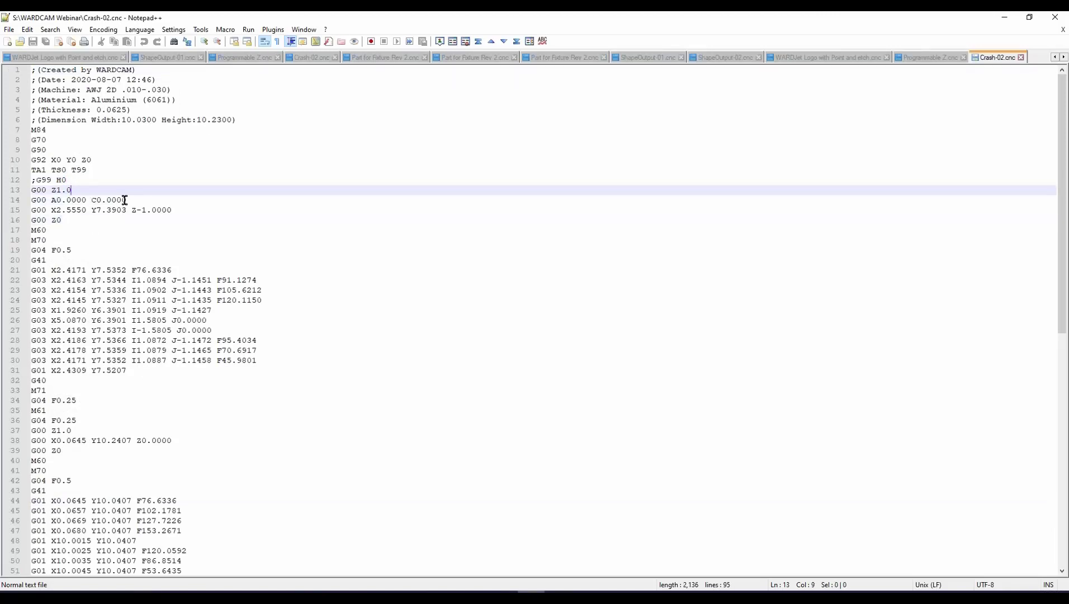
pyautogui.press('Down')
pyautogui.press('Down')
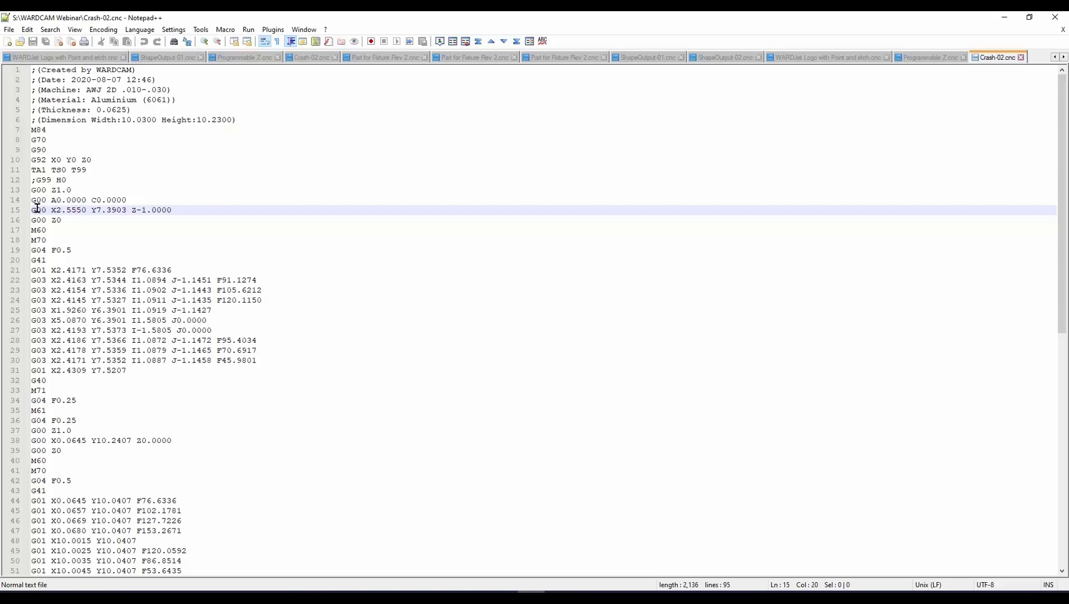
pyautogui.moveTo(32, 210); pyautogui.dragTo(174, 209)
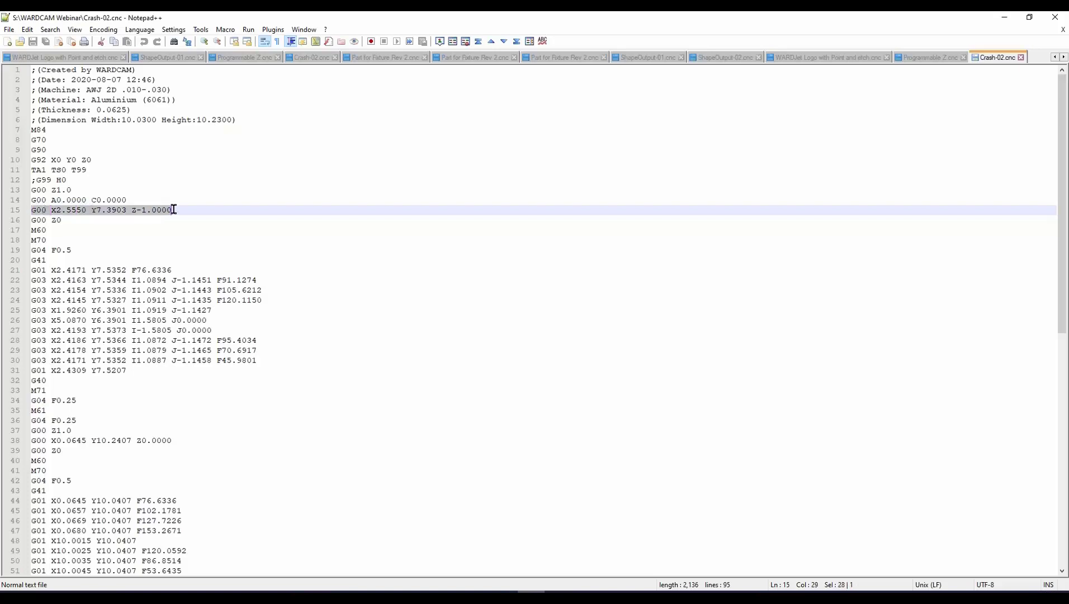
pyautogui.click(135, 209)
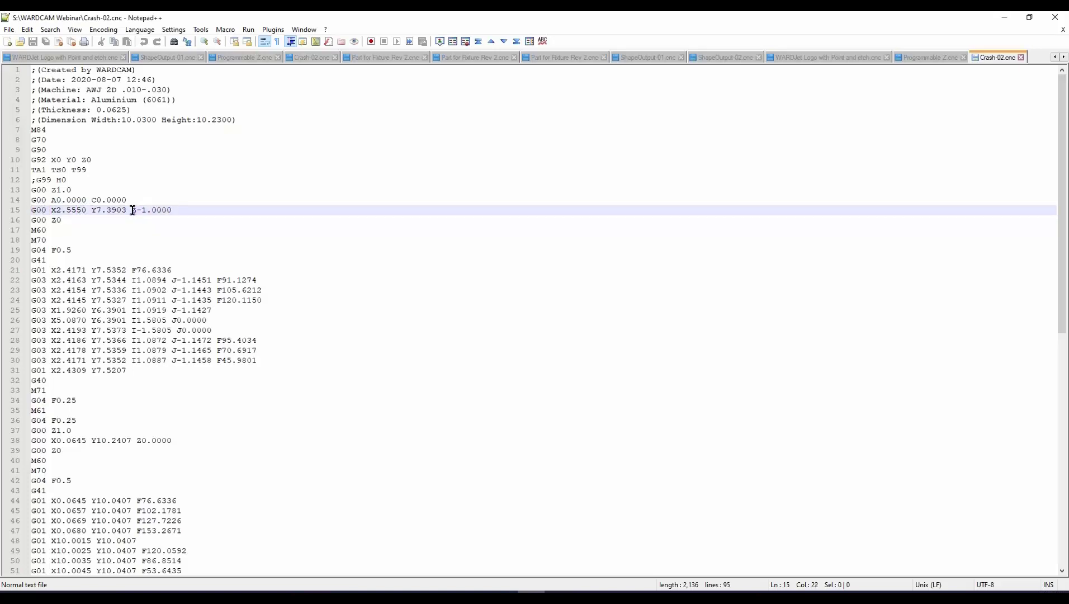
pyautogui.moveTo(133, 209); pyautogui.dragTo(170, 210)
# Step: Switch to Crash-02.dwg in AutoCAD and display the drawing in the Left view
pyautogui.moveTo(394, 597)
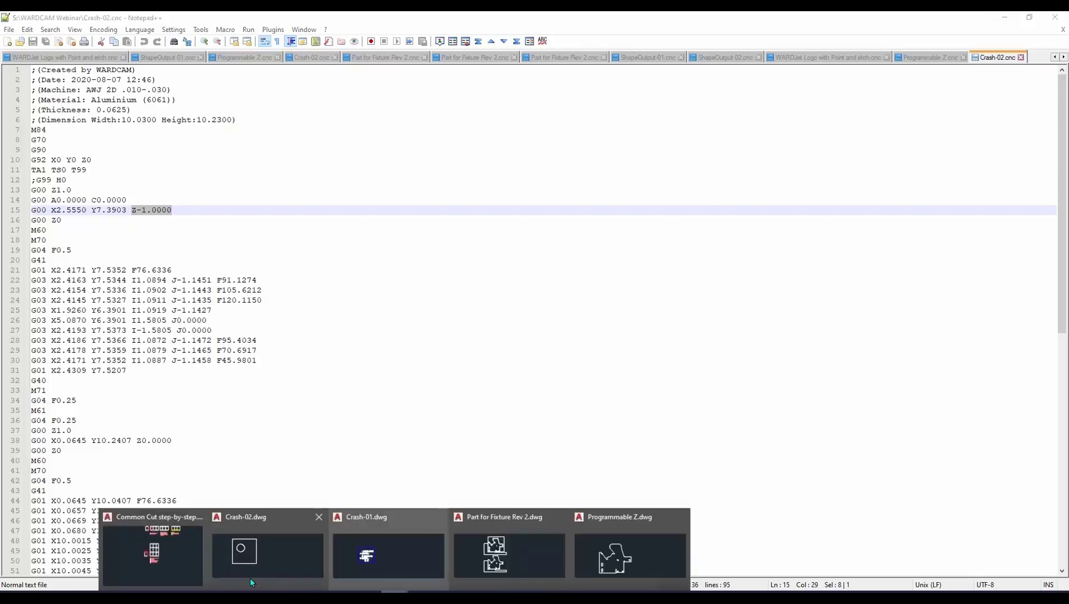
pyautogui.click(274, 555)
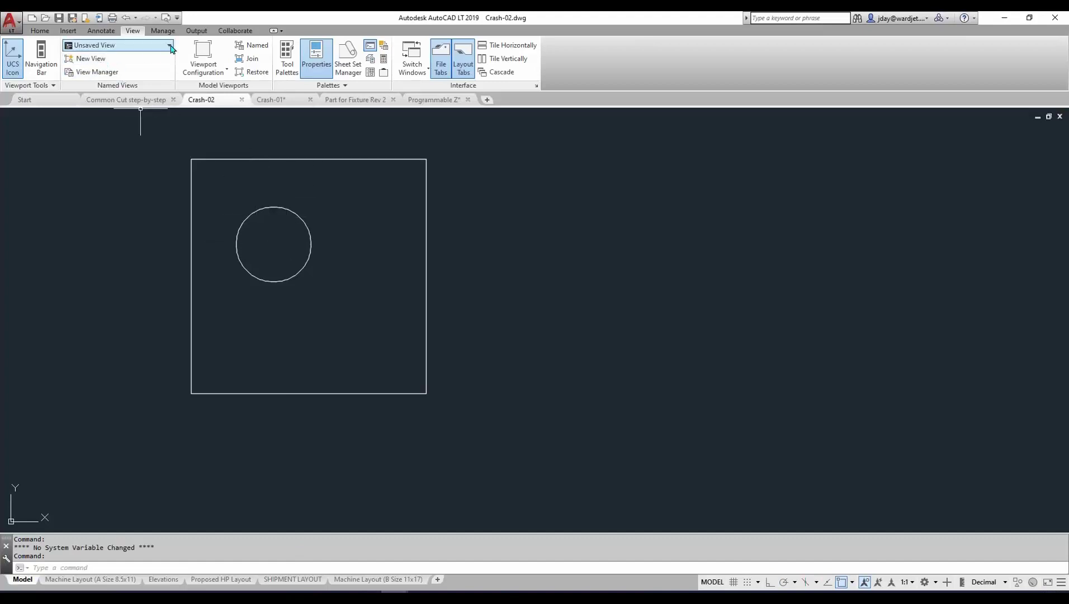
pyautogui.click(170, 47)
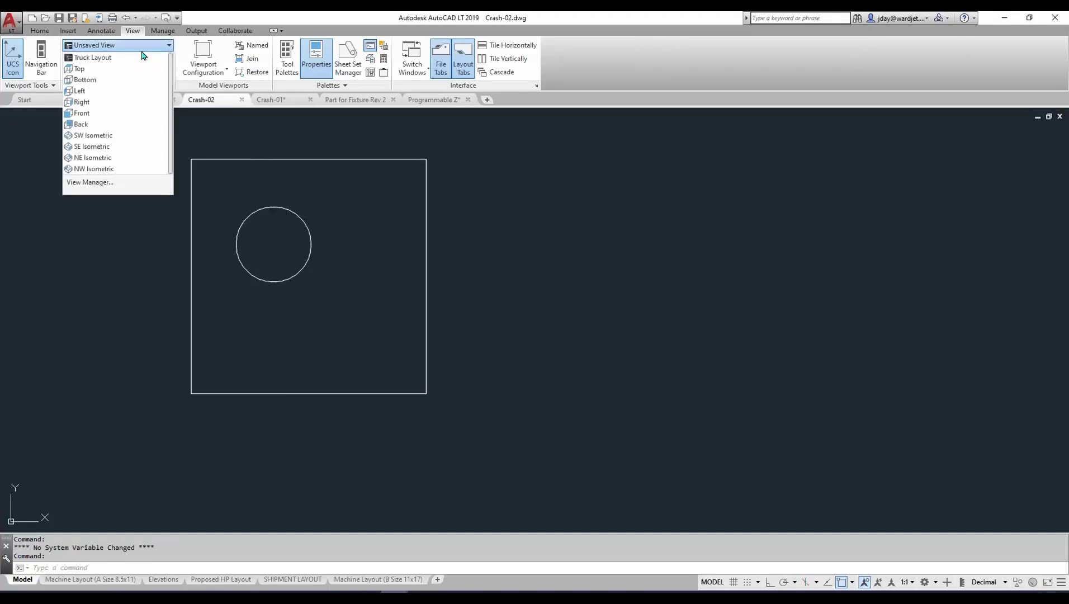
pyautogui.click(83, 90)
pyautogui.scroll(-5, 327, 341)
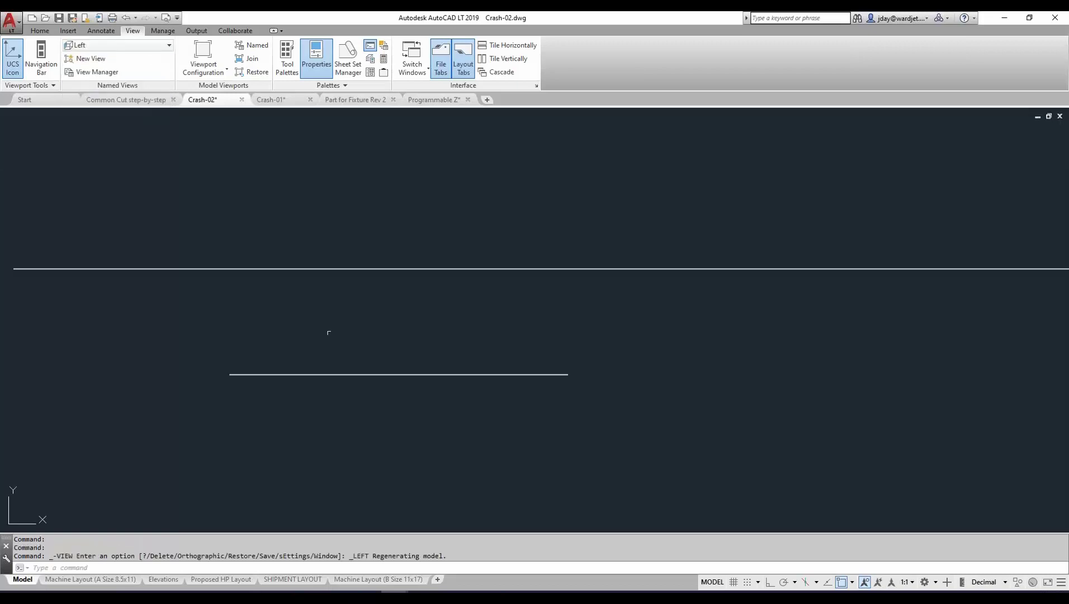
# Step: Compare the heights of the square and the circle from the side by highlighting each in turn, and return to WARDCAM
pyautogui.click(499, 317)
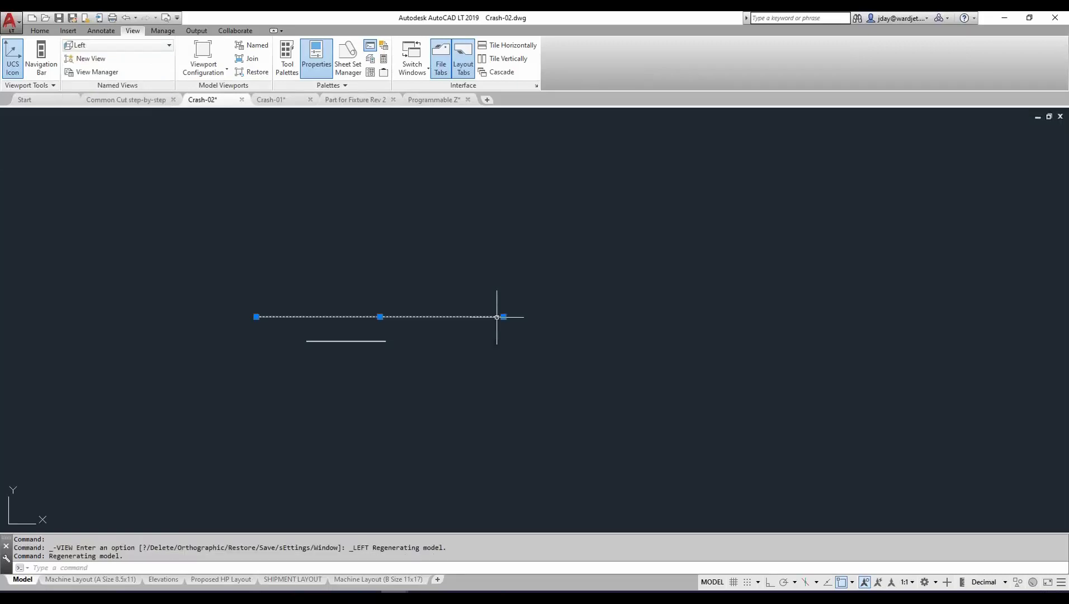
pyautogui.press('Escape')
pyautogui.click(377, 342)
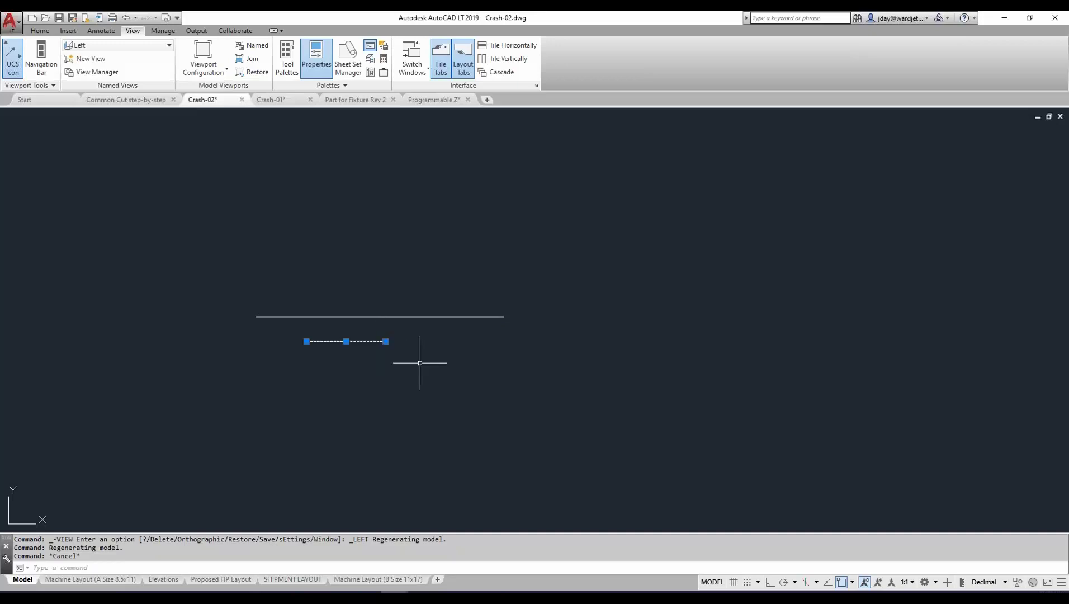
pyautogui.press('Escape')
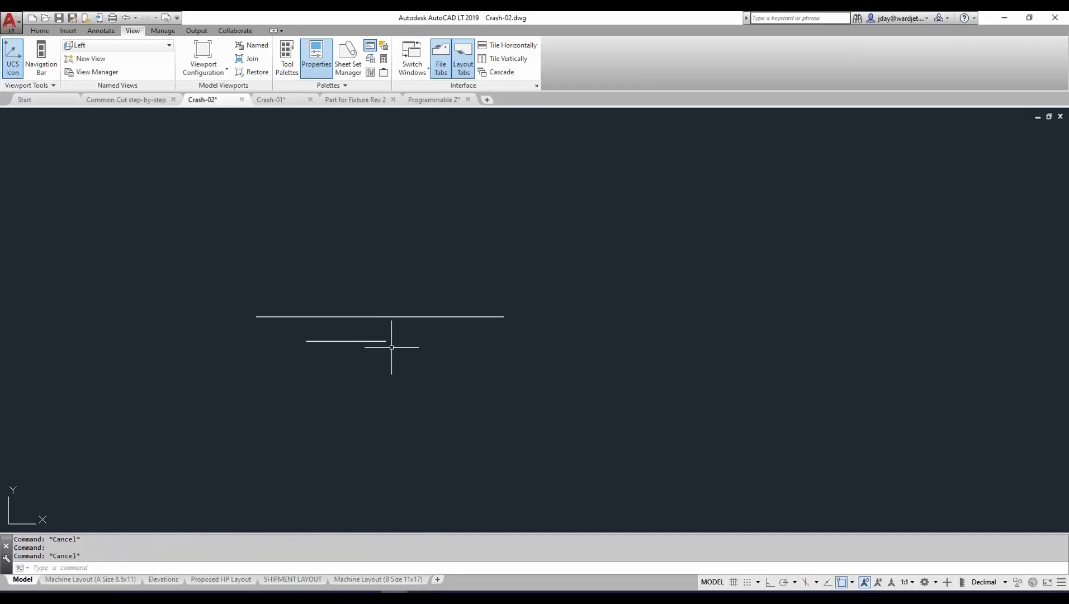
pyautogui.scroll(-4, 393, 337)
pyautogui.scroll(9, 390, 333)
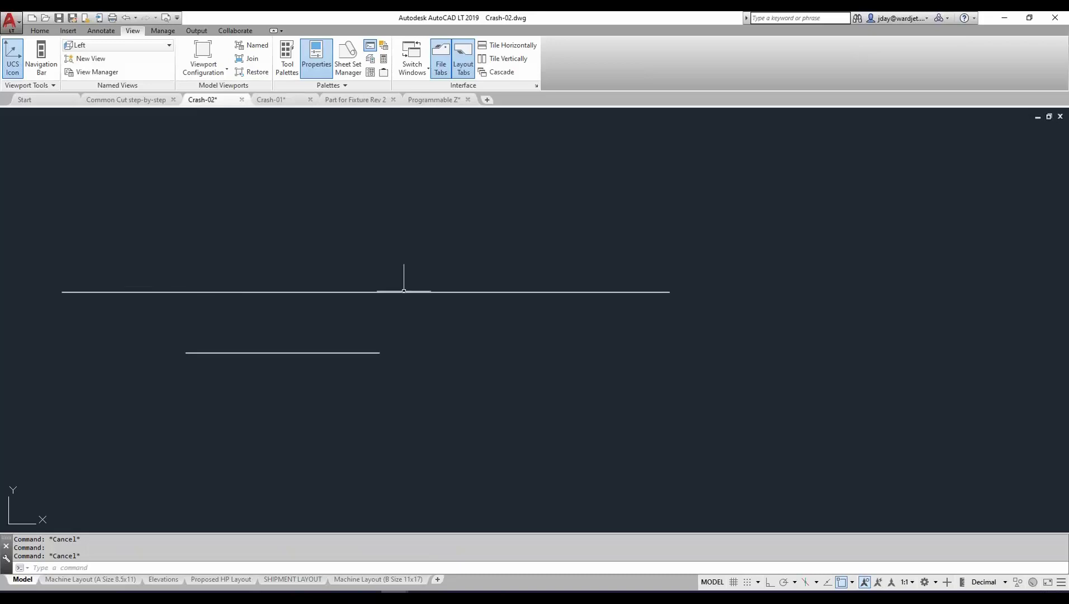
pyautogui.scroll(3, 636, 317)
pyautogui.scroll(-5, 612, 328)
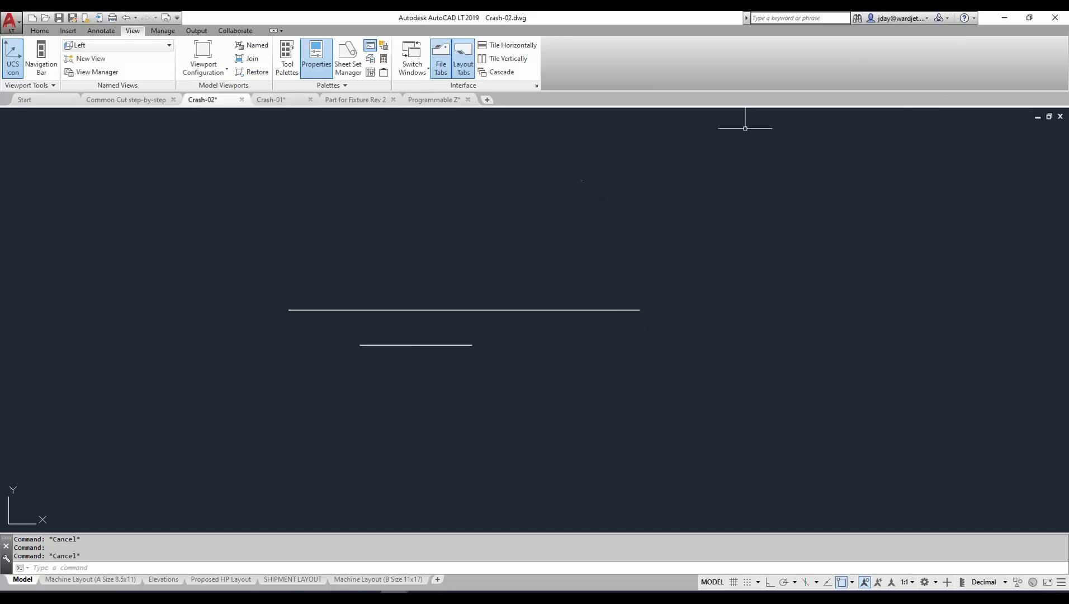
pyautogui.click(1004, 18)
pyautogui.click(1004, 17)
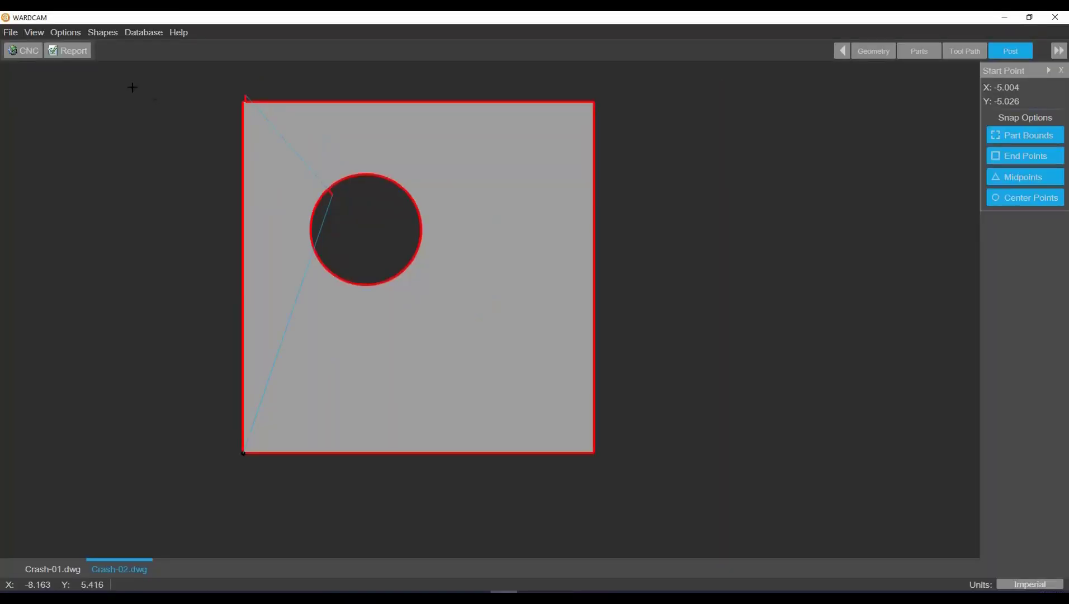
# Step: Save the job report as Crash-02.html, review its time and cost estimates in the browser, and return to WARDCAM
pyautogui.click(71, 52)
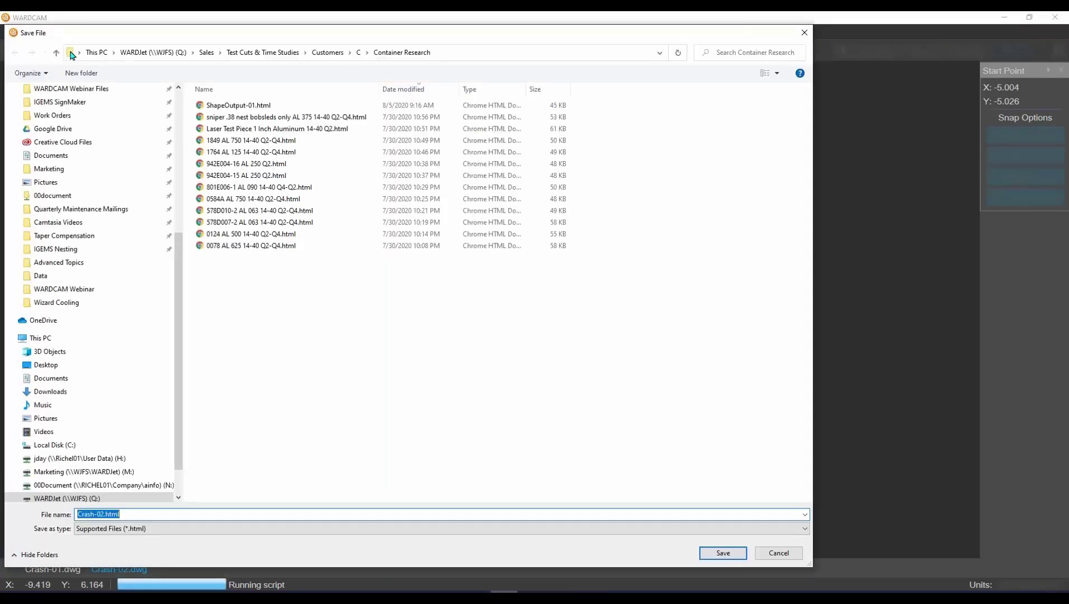
pyautogui.click(722, 553)
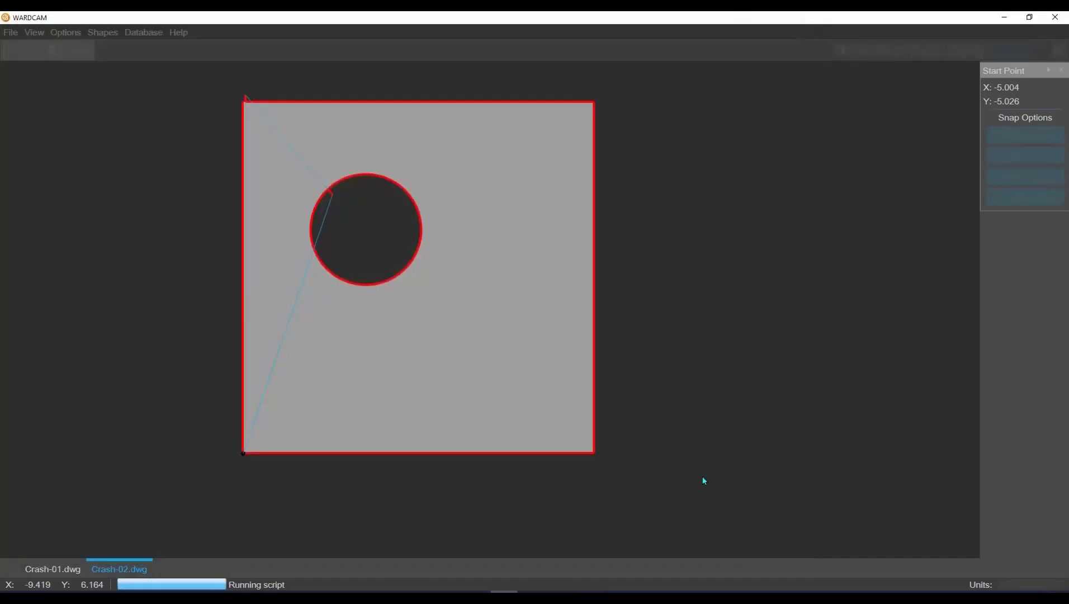
pyautogui.scroll(-3, 450, 309)
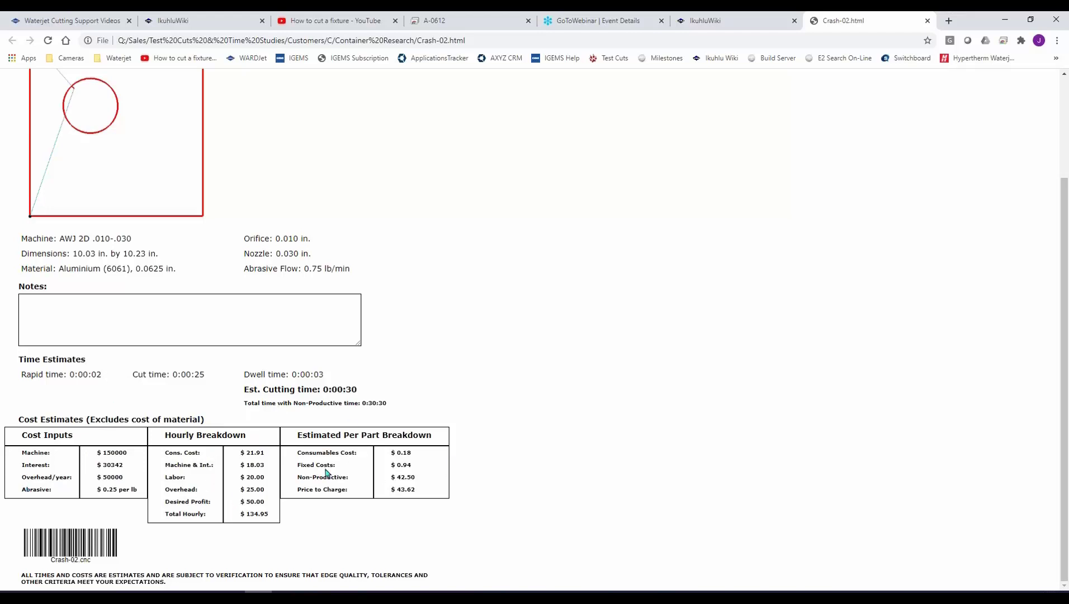
pyautogui.click(1005, 22)
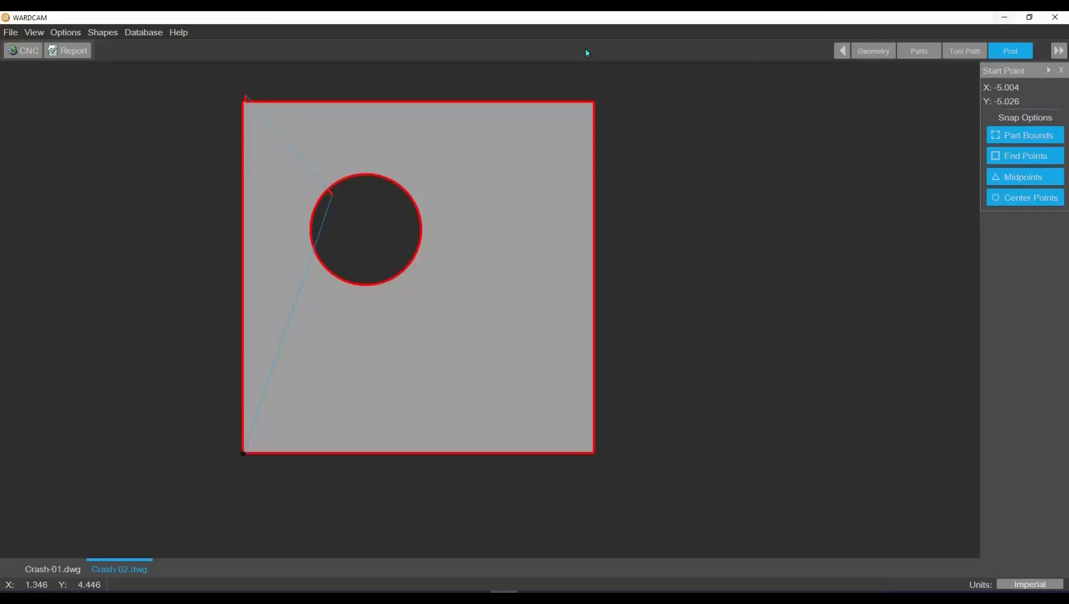
# Step: Enable AskToPrintCostInfo in the Reports post variables
pyautogui.click(70, 35)
pyautogui.click(84, 49)
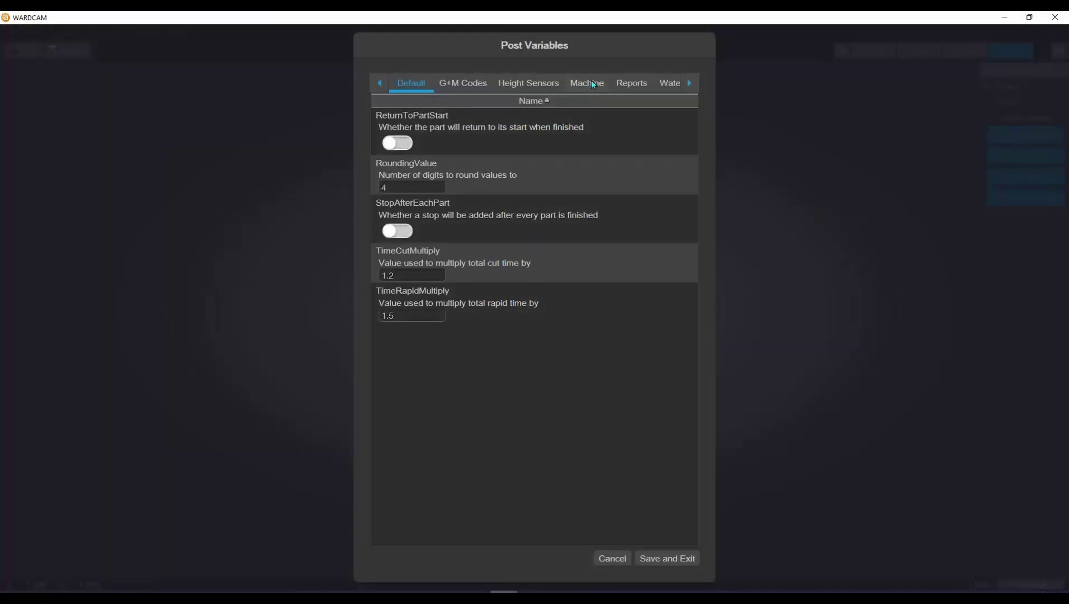
pyautogui.click(587, 83)
pyautogui.click(638, 85)
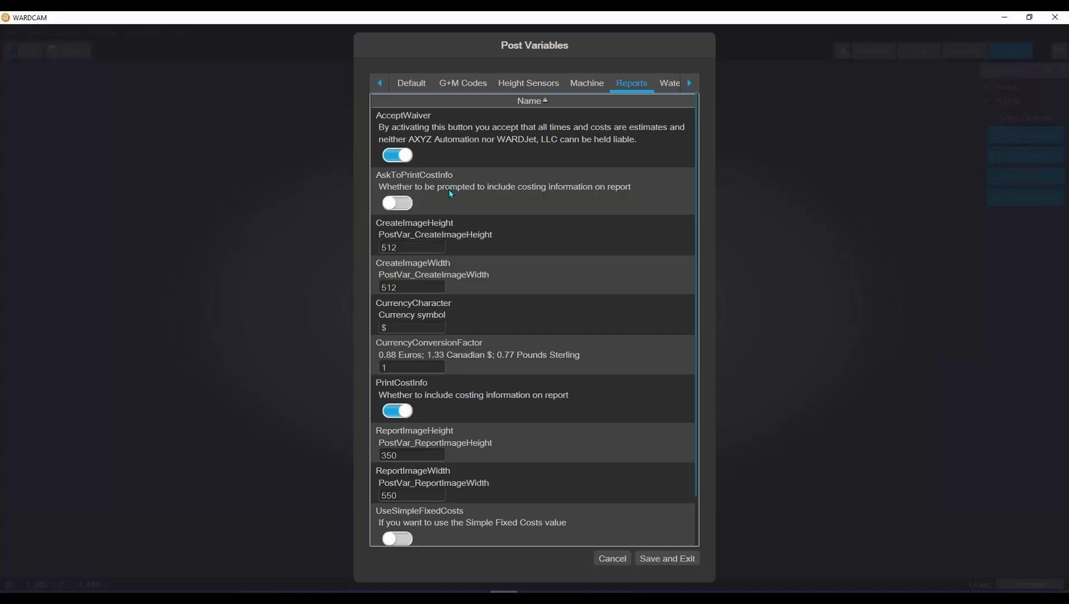
pyautogui.click(406, 201)
pyautogui.scroll(-1, 700, 281)
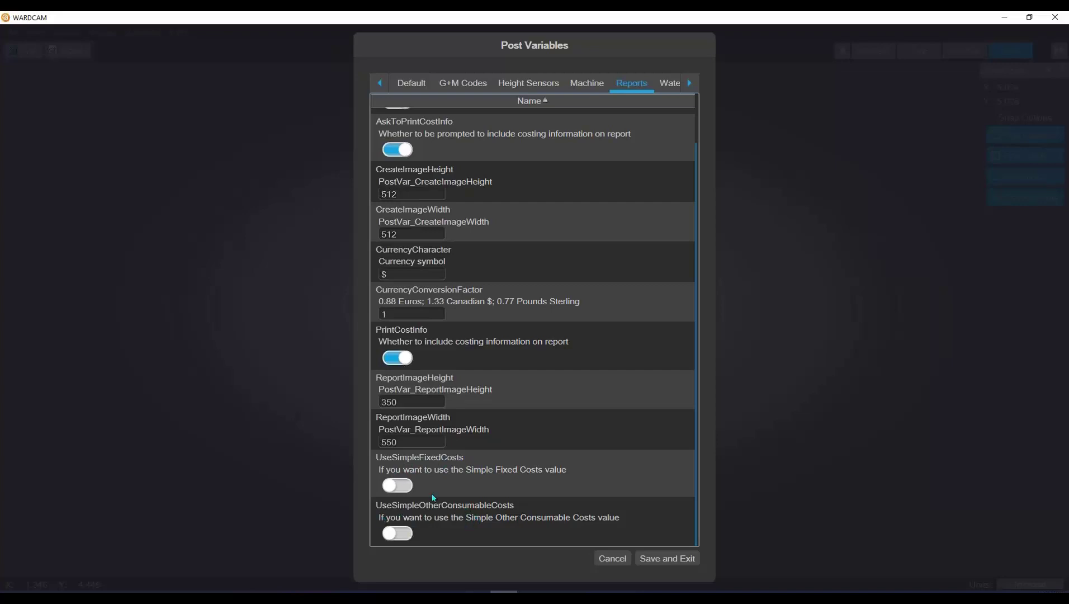
# Step: Review the Machine post variables for machine, operator, non-productive time and consumable costs, and save the post variable settings
pyautogui.click(581, 87)
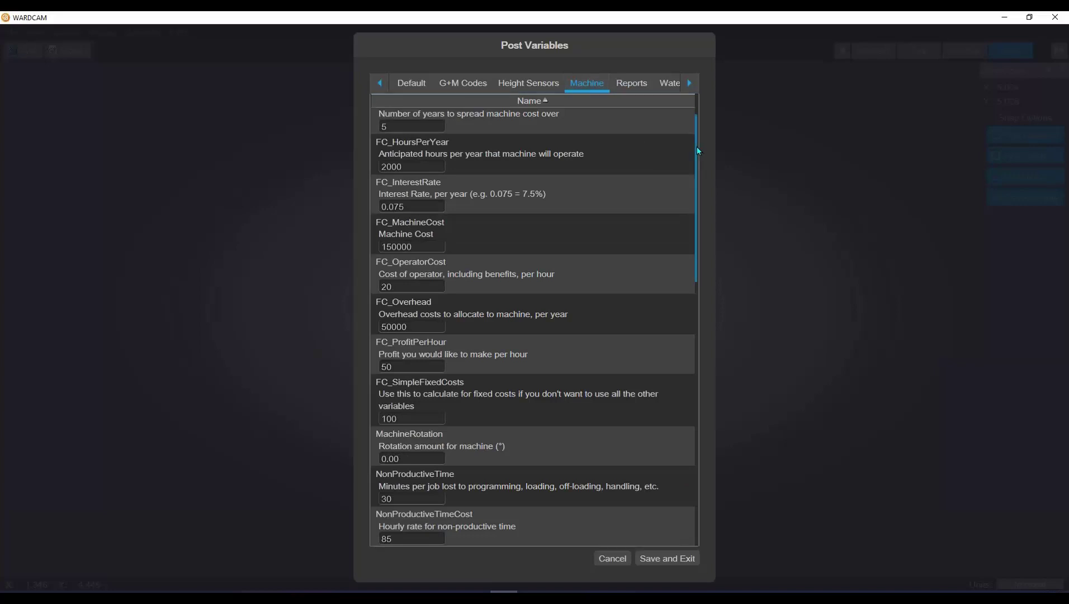
pyautogui.moveTo(697, 146); pyautogui.dragTo(697, 126)
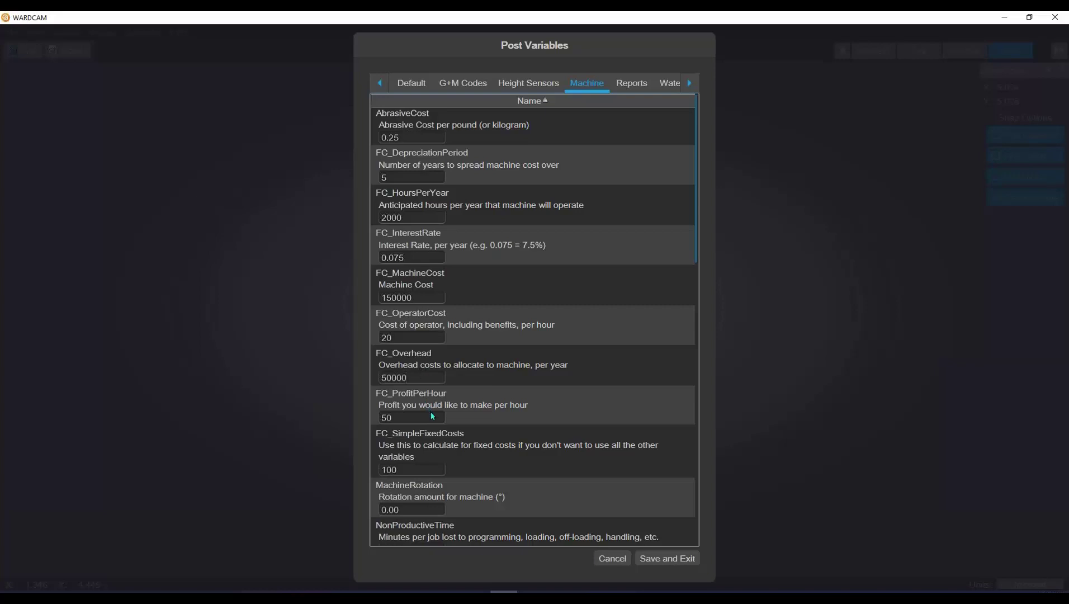
pyautogui.moveTo(697, 262); pyautogui.dragTo(697, 274)
pyautogui.scroll(-5, 402, 284)
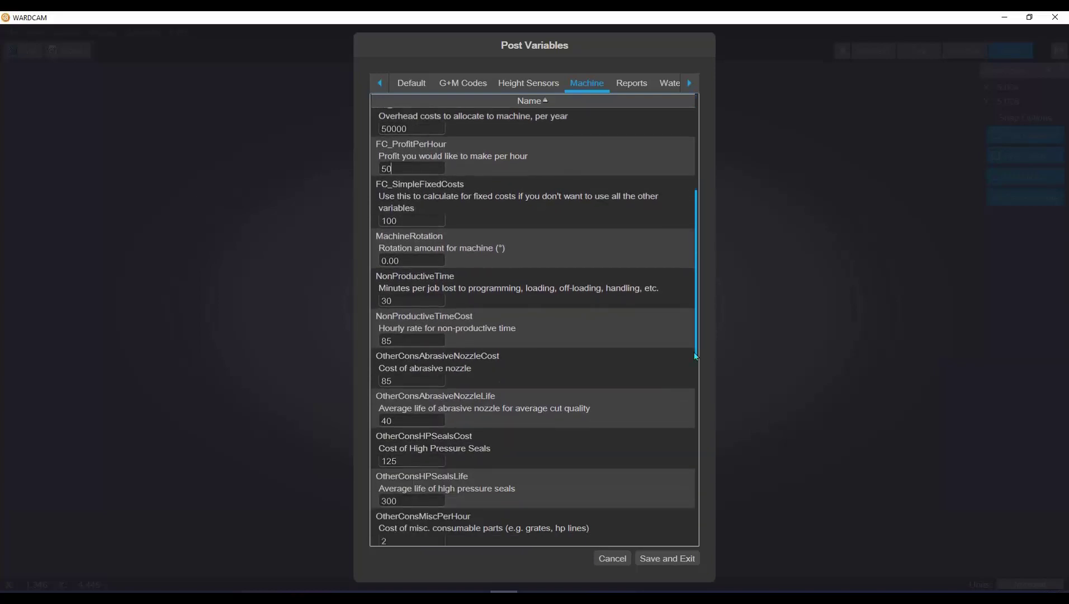
pyautogui.moveTo(376, 289); pyautogui.dragTo(400, 288)
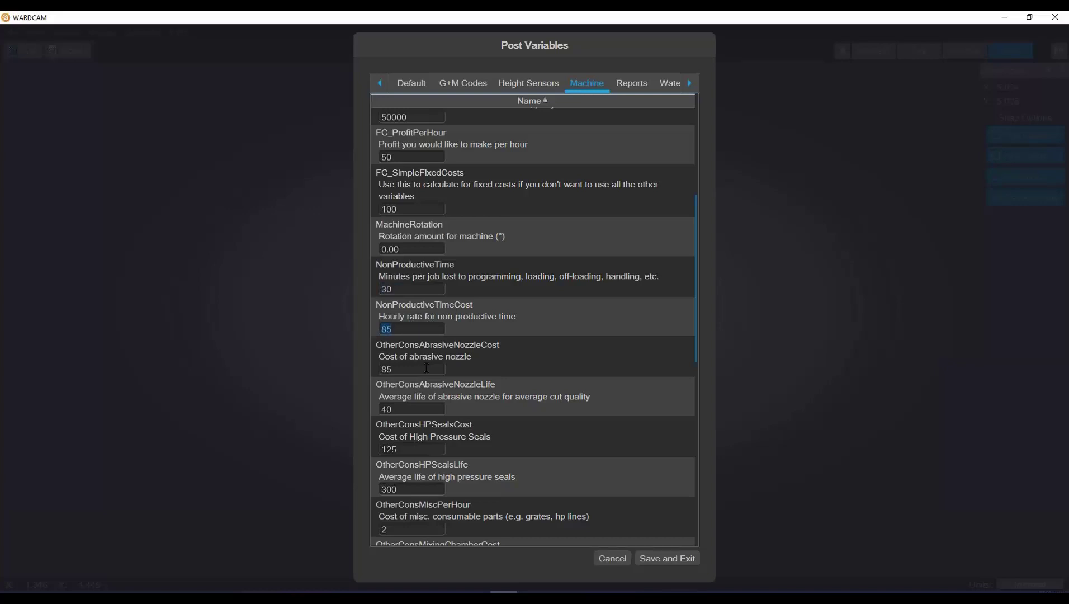
pyautogui.moveTo(695, 333); pyautogui.dragTo(678, 351)
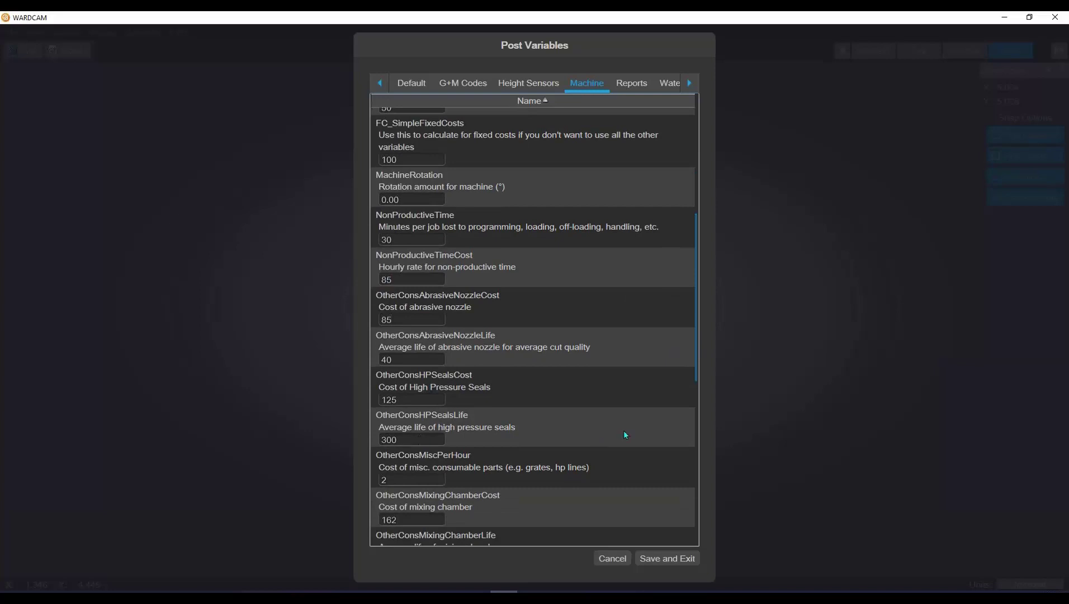
pyautogui.moveTo(697, 377); pyautogui.dragTo(698, 544)
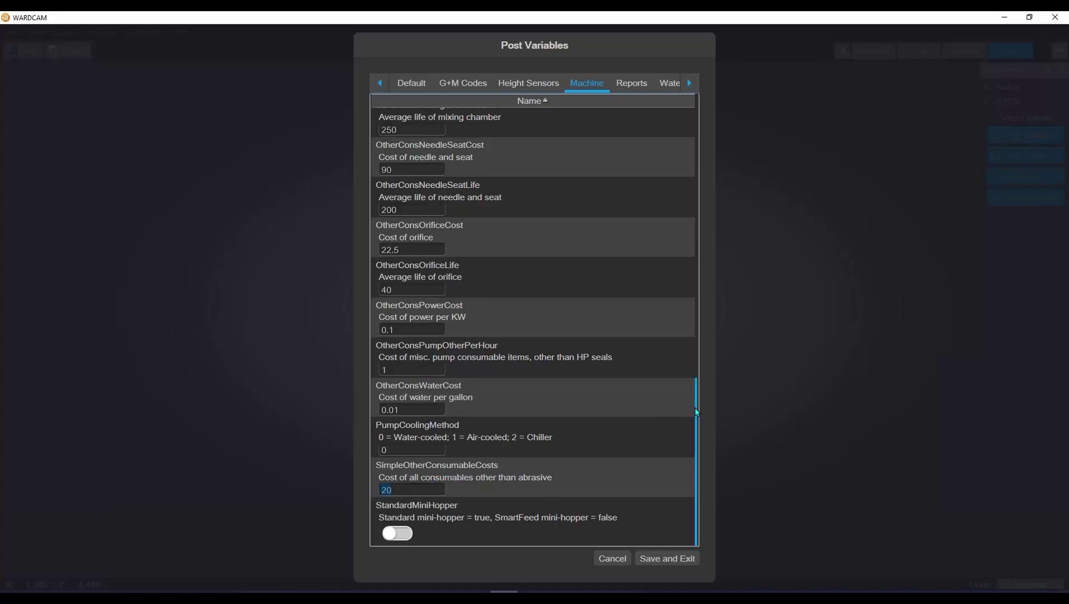
pyautogui.moveTo(698, 414); pyautogui.dragTo(688, 117)
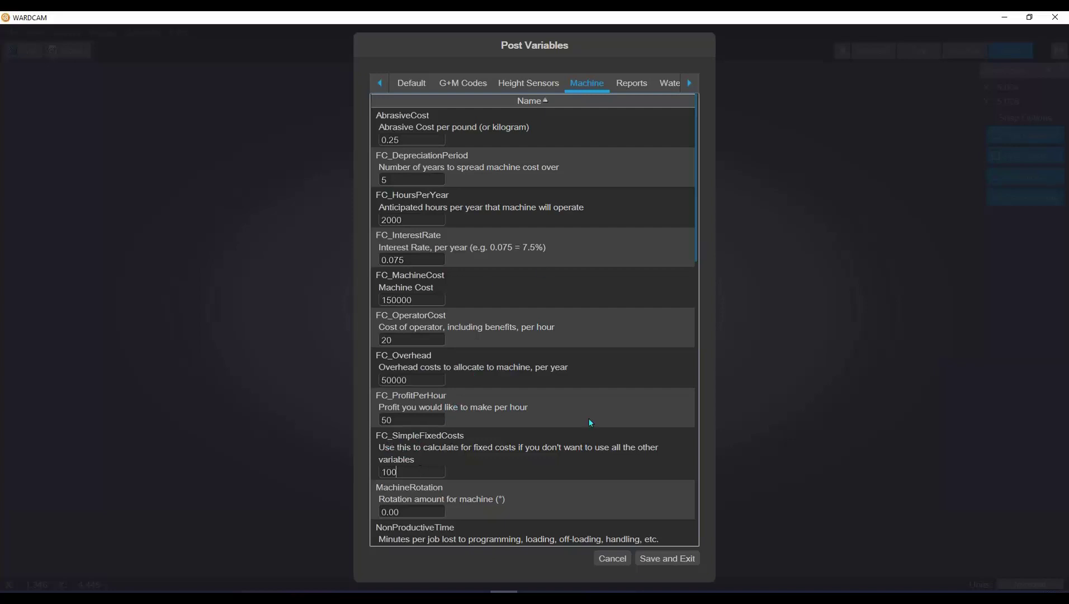
pyautogui.click(656, 556)
# Step: Generate the job report with costing information included, replace the existing Crash-02.html, and return to WARDCAM from the browser
pyautogui.click(66, 51)
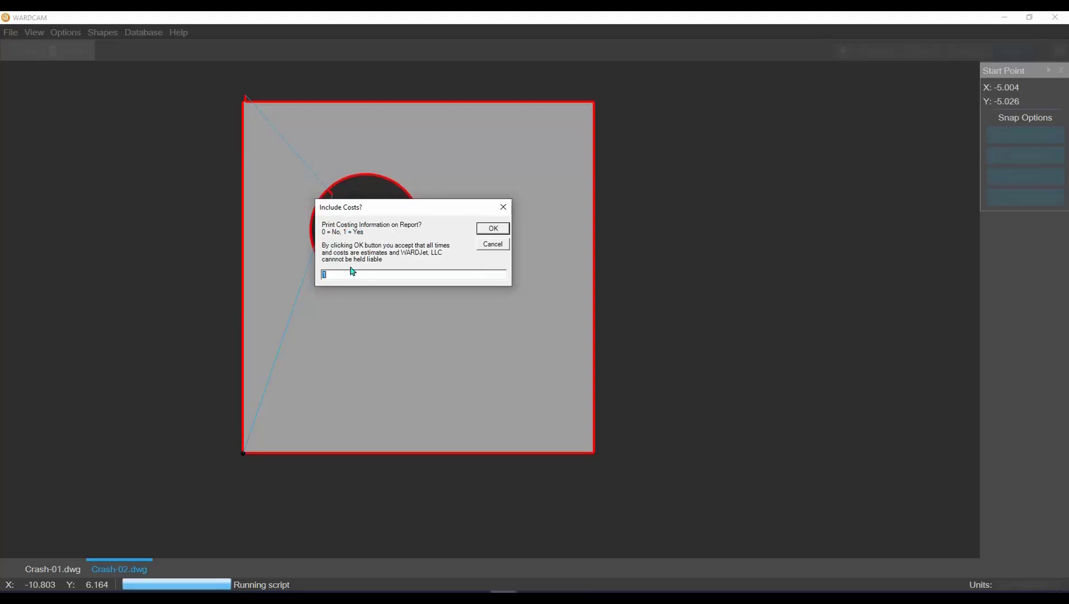
pyautogui.click(331, 274)
pyautogui.click(495, 231)
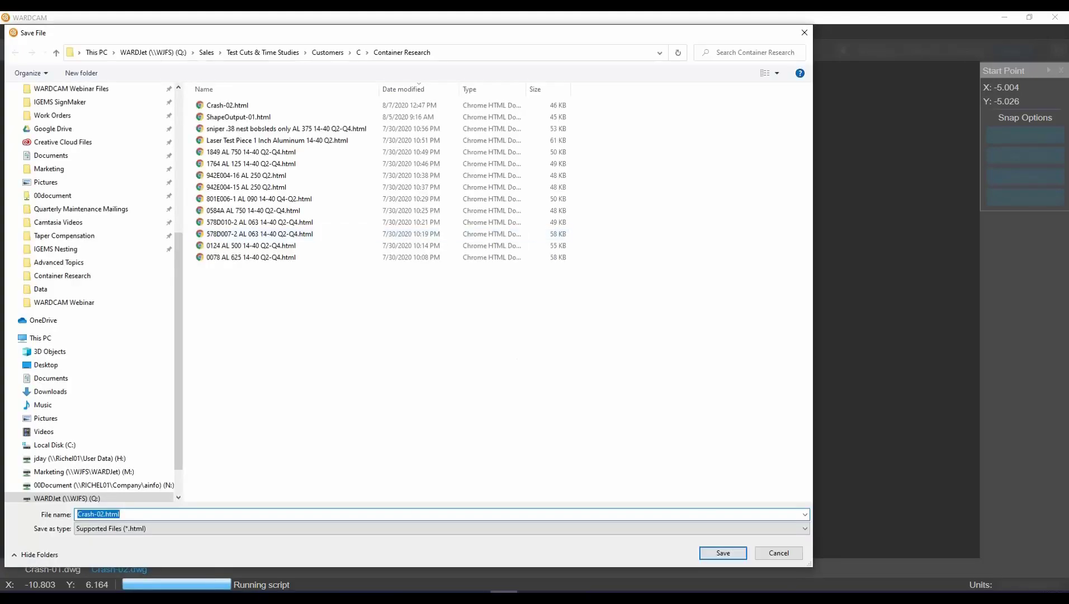
pyautogui.click(723, 553)
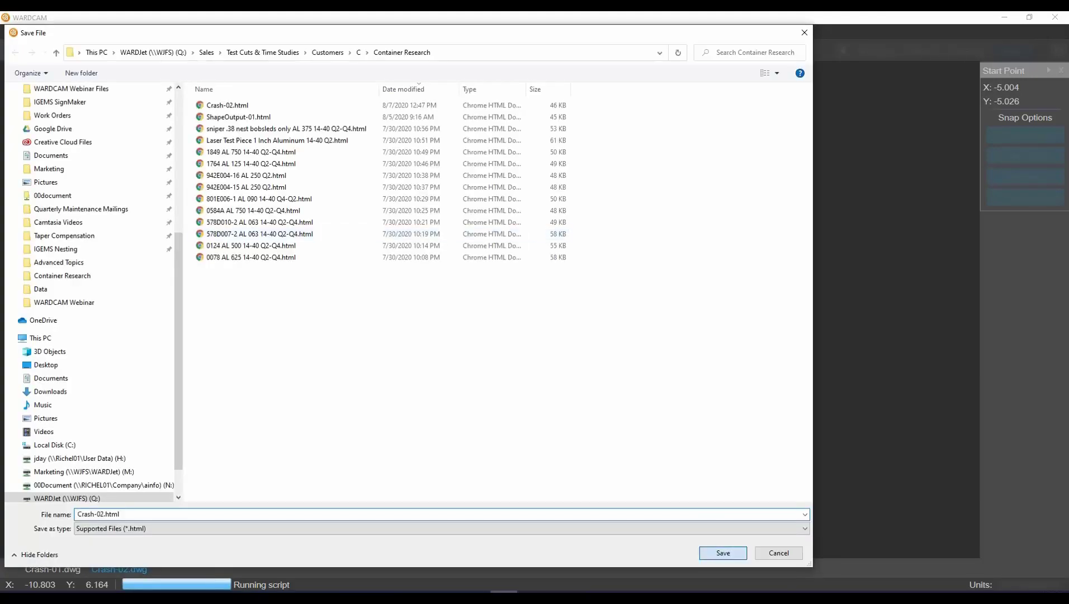
pyautogui.click(562, 305)
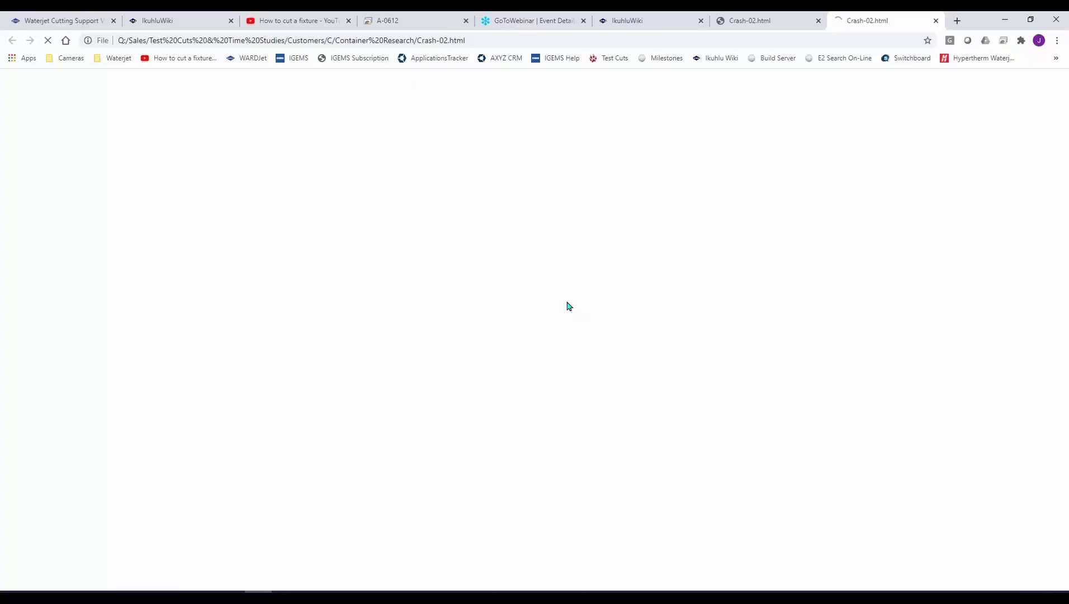
pyautogui.click(1006, 23)
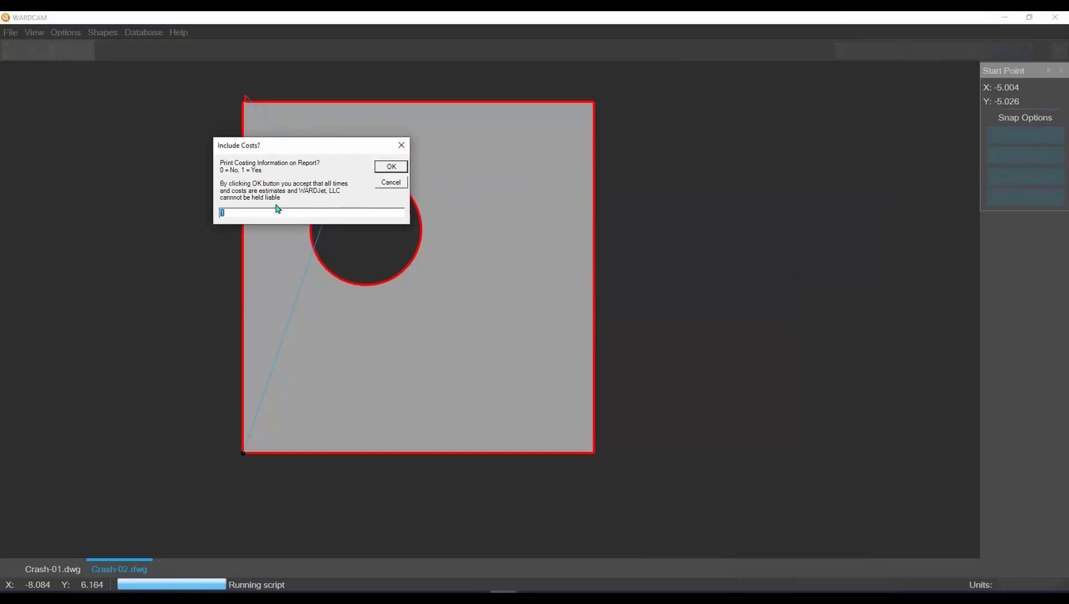
# Step: Generate the job report again without costing information, replace Crash-02.html, and review the report in the browser
pyautogui.click(391, 166)
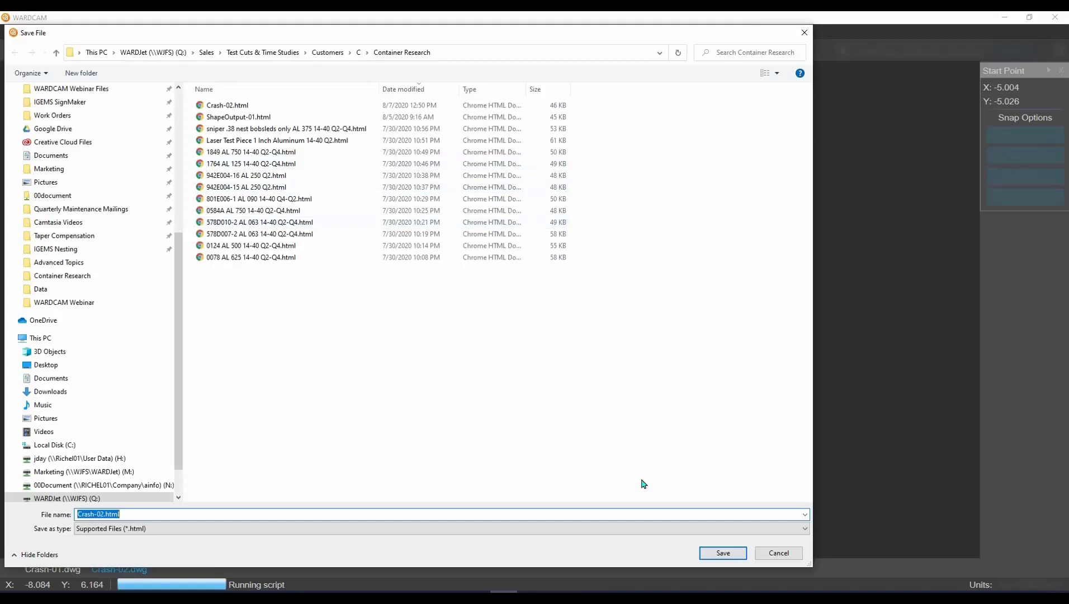
pyautogui.click(720, 552)
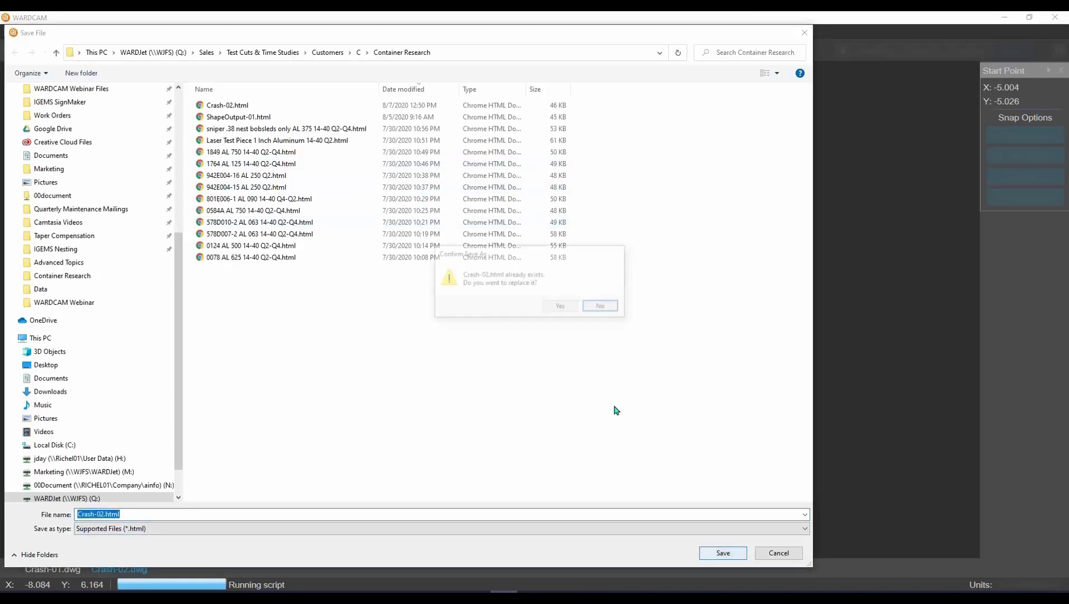
pyautogui.click(561, 307)
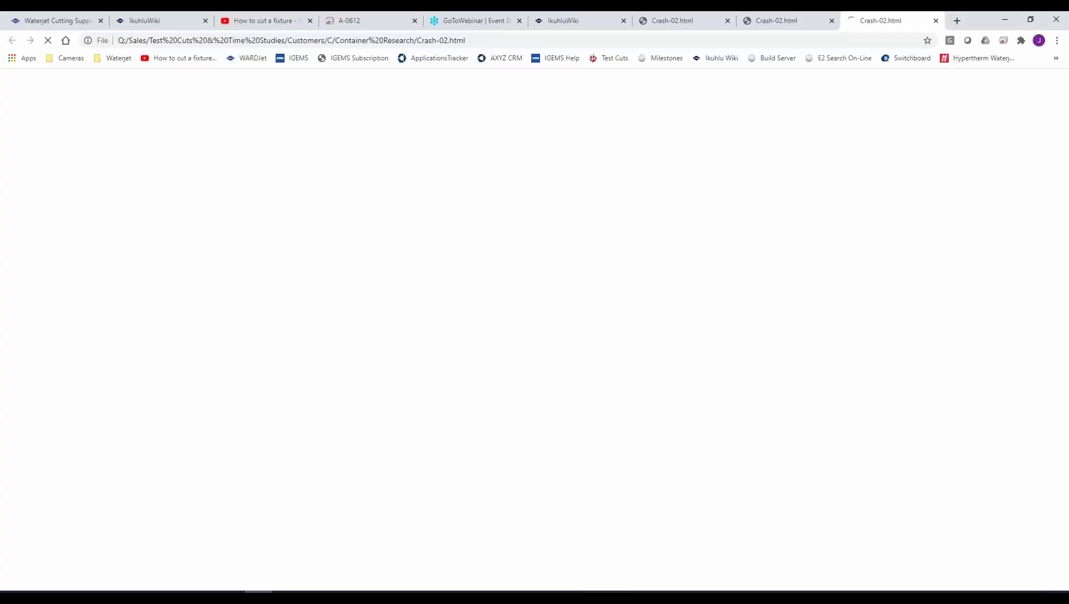
pyautogui.scroll(-1, 568, 300)
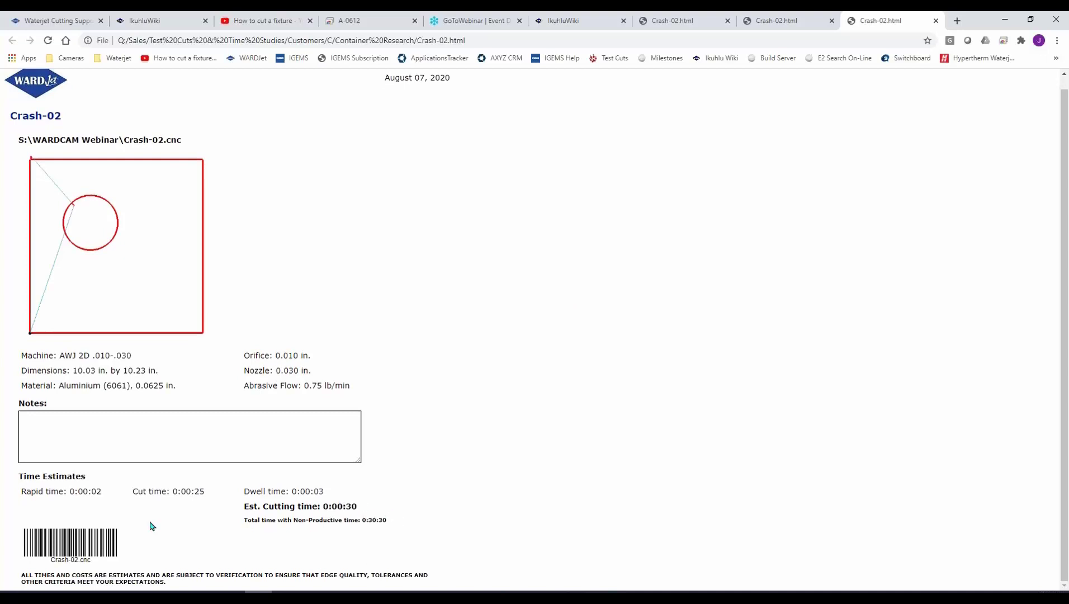
pyautogui.scroll(1, 241, 347)
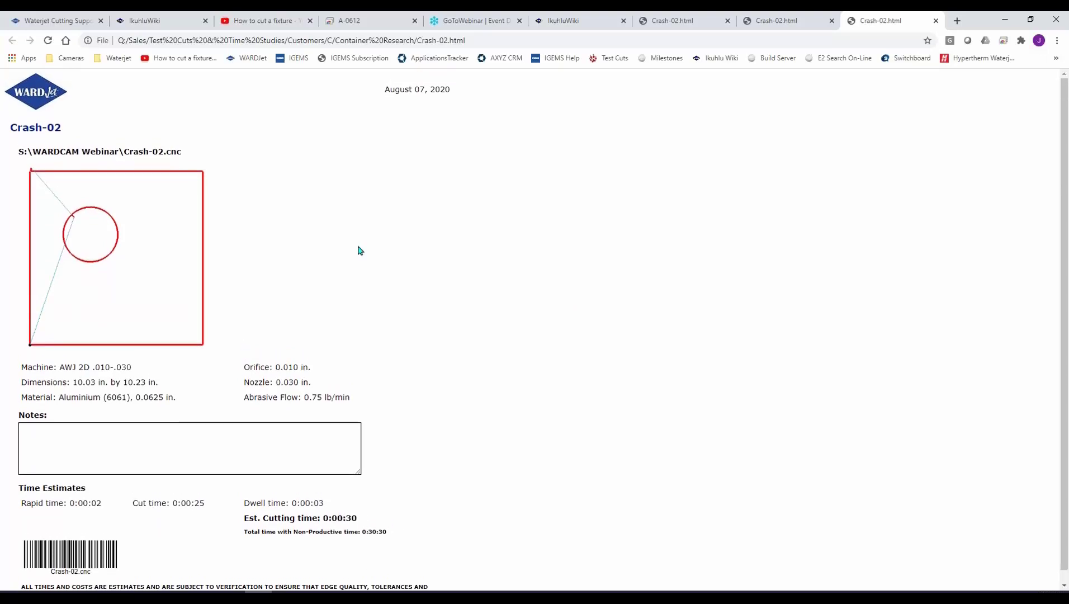